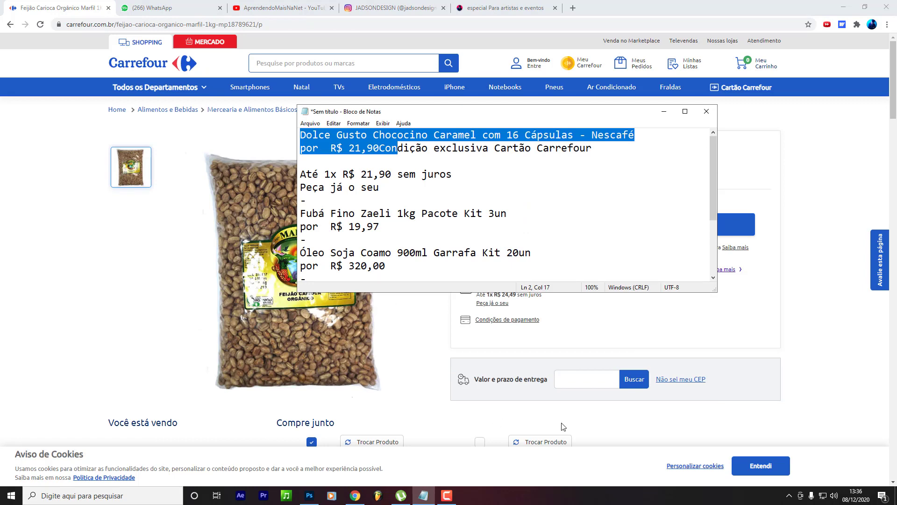
Switch to Photoshop and reposition the olive jar and the black Kopenhagen coffee package within the product group.
left_click(309, 495)
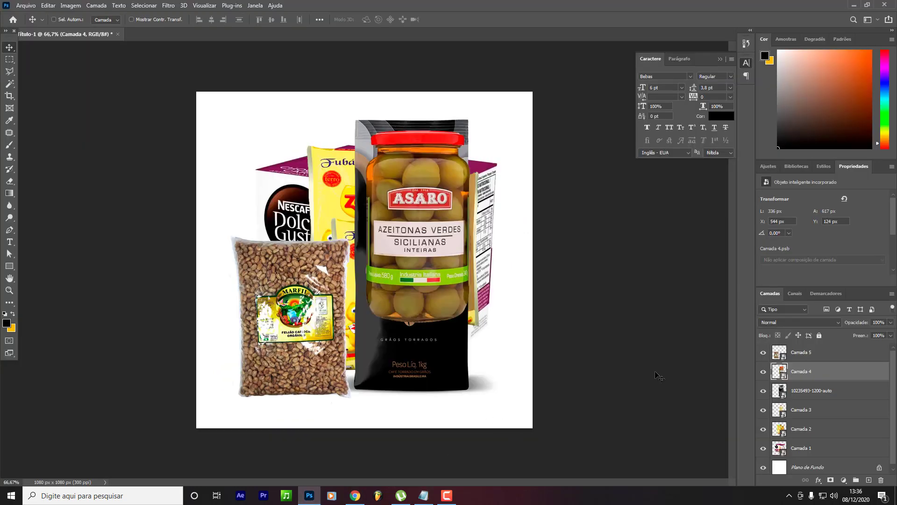
left_click_drag(430, 277, 320, 329)
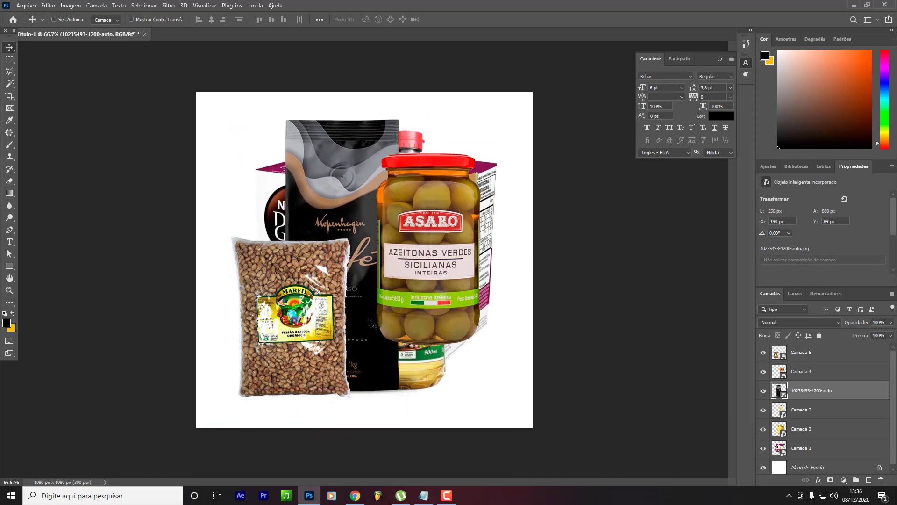
left_click_drag(405, 315, 415, 310)
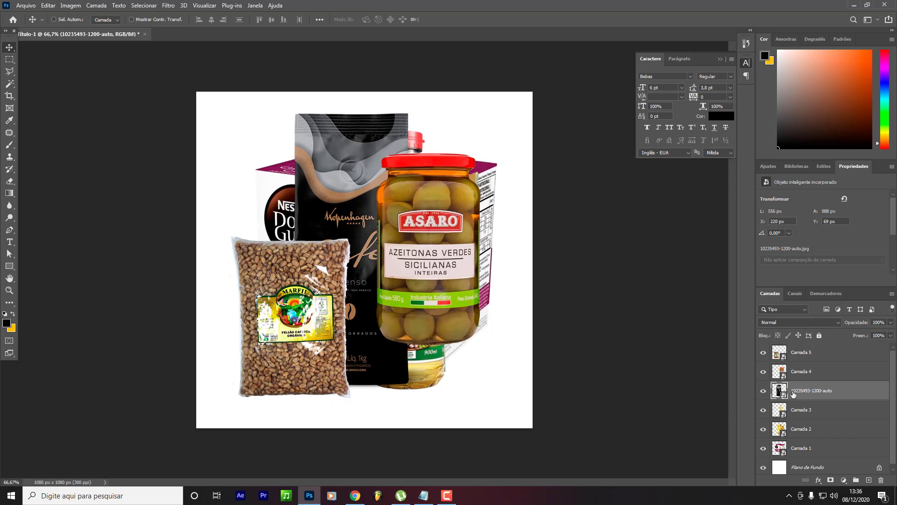
mouse_move(561, 293)
left_mouse_down()
mouse_move(645, 313)
mouse_move(552, 306)
left_mouse_up()
left_click_drag(374, 294, 383, 295)
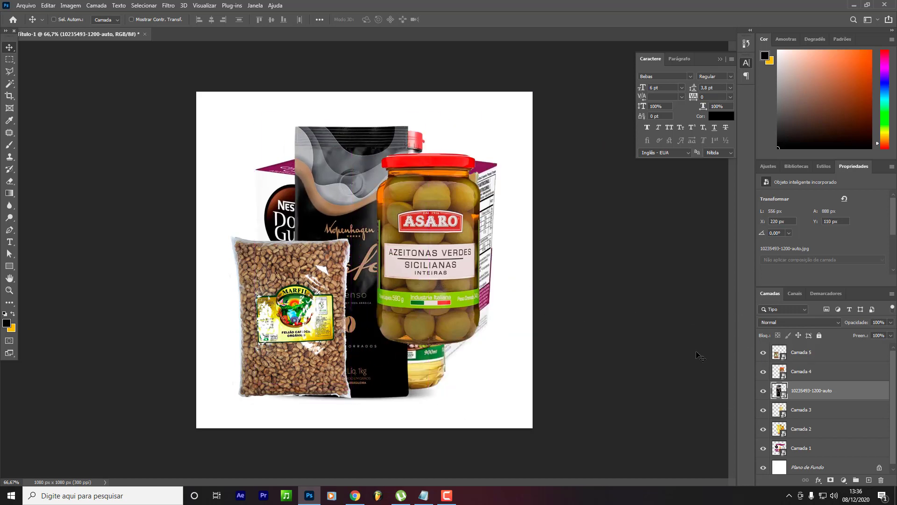
left_click_drag(452, 277, 527, 309)
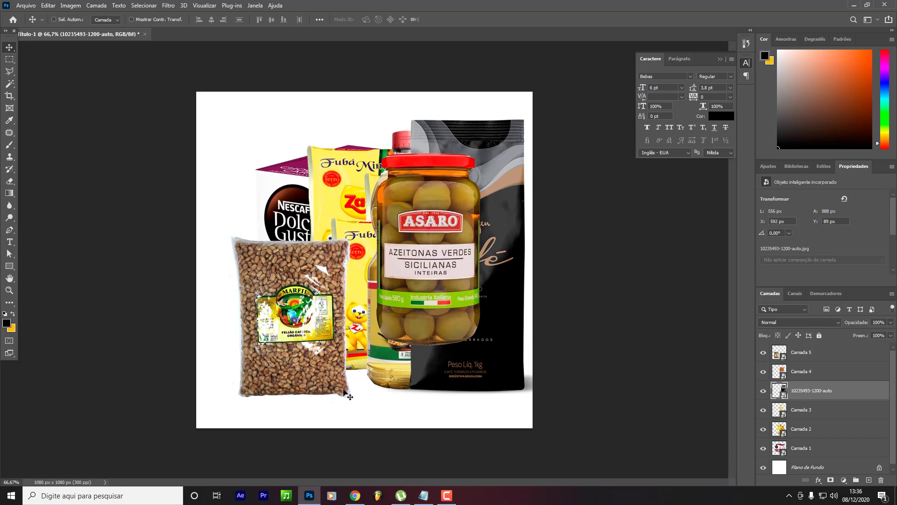
Collapse the character settings and move the coffee package to X 300 px, Y 97 px, behind the beans and olive jar.
left_click(354, 494)
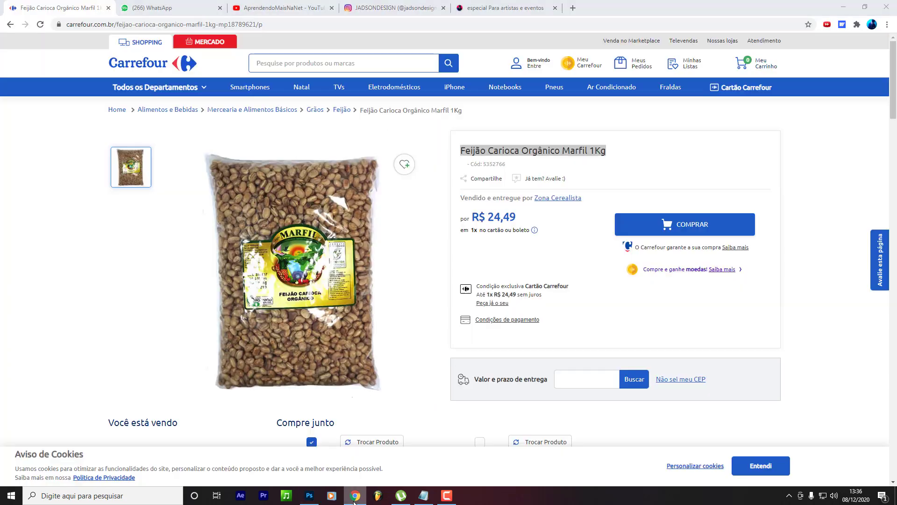
left_click(310, 496)
left_click_drag(535, 366, 515, 366)
left_click(720, 60)
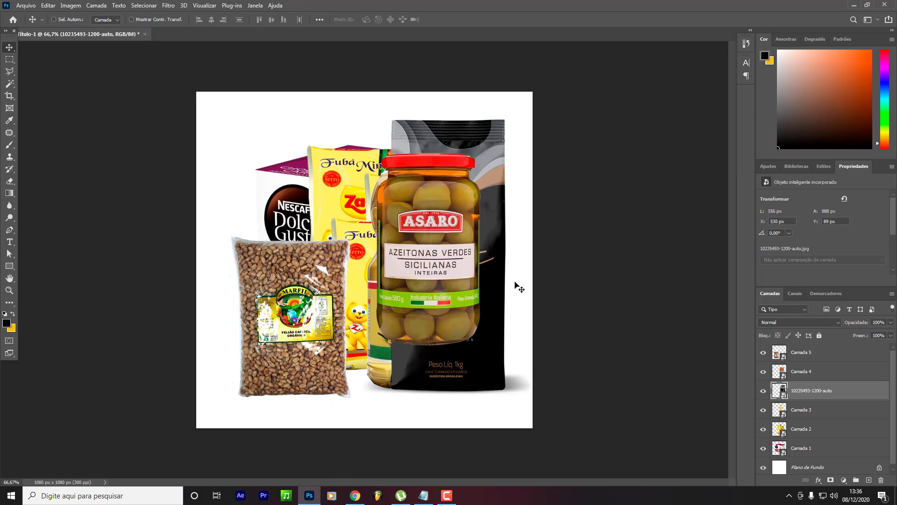
left_click_drag(515, 286, 433, 310)
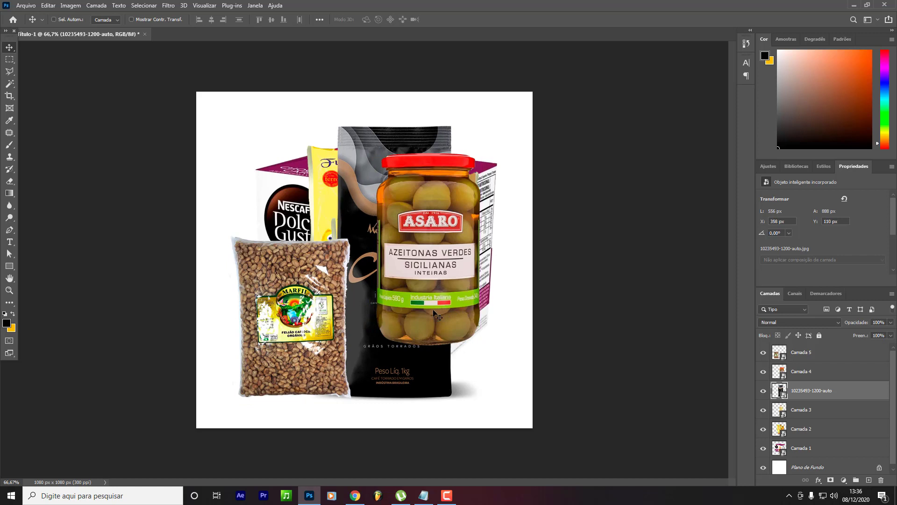
left_click_drag(397, 369, 382, 369)
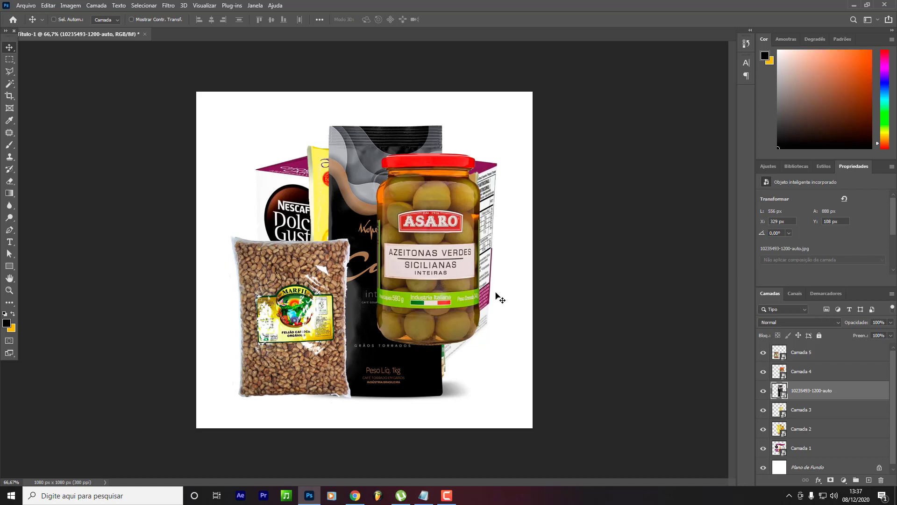
mouse_move(467, 293)
left_mouse_down()
mouse_move(460, 299)
mouse_move(464, 287)
left_mouse_up()
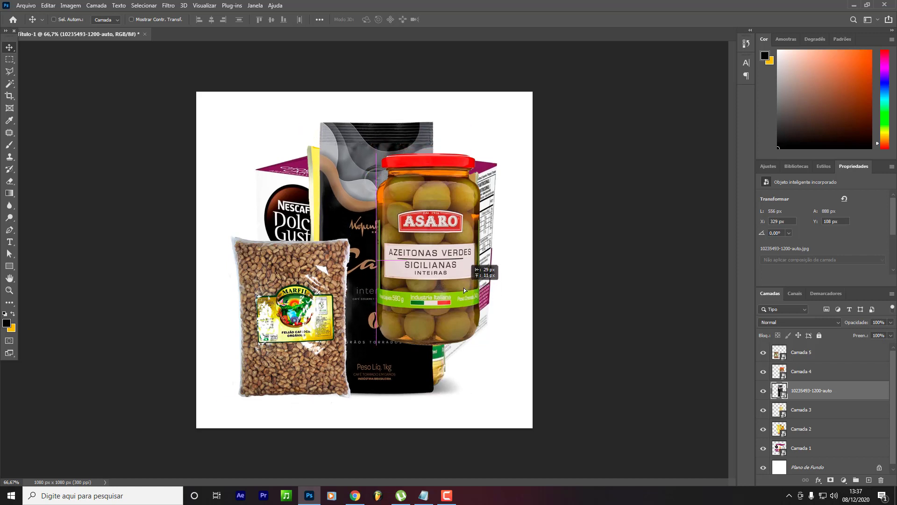
Switch to Chrome and search Google Images for "flyer supermercado".
mouse_move(355, 495)
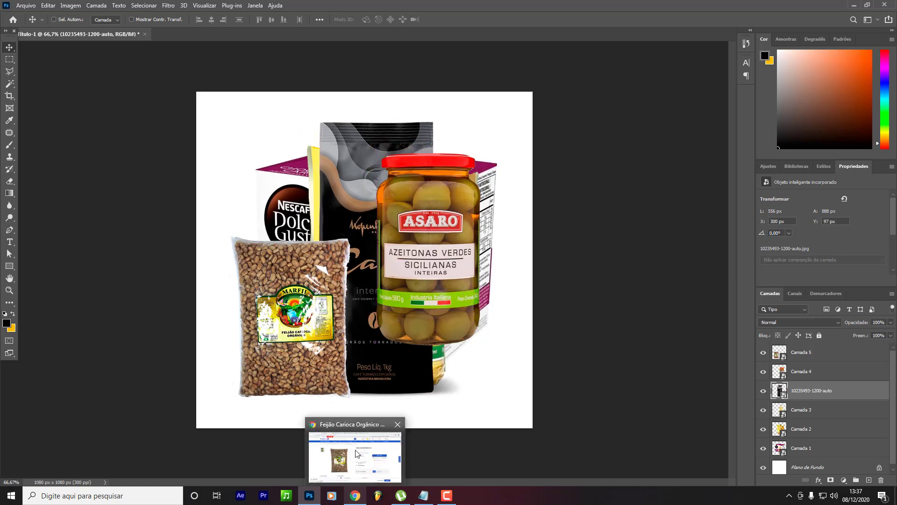
left_click(358, 447)
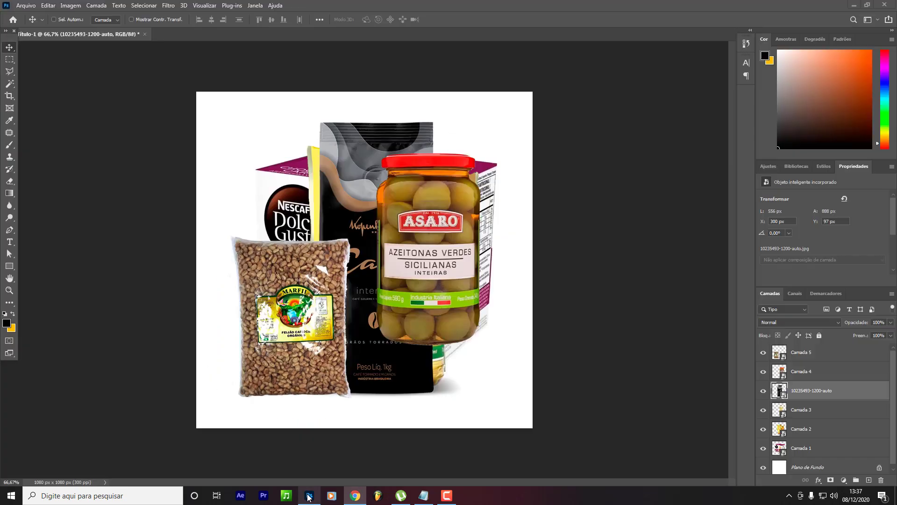
left_click(310, 496)
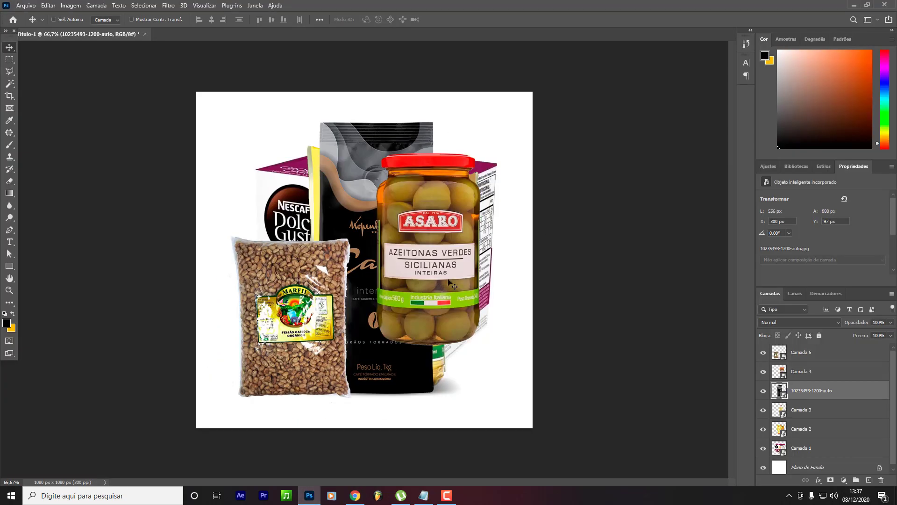
left_click(356, 497)
left_click(269, 30)
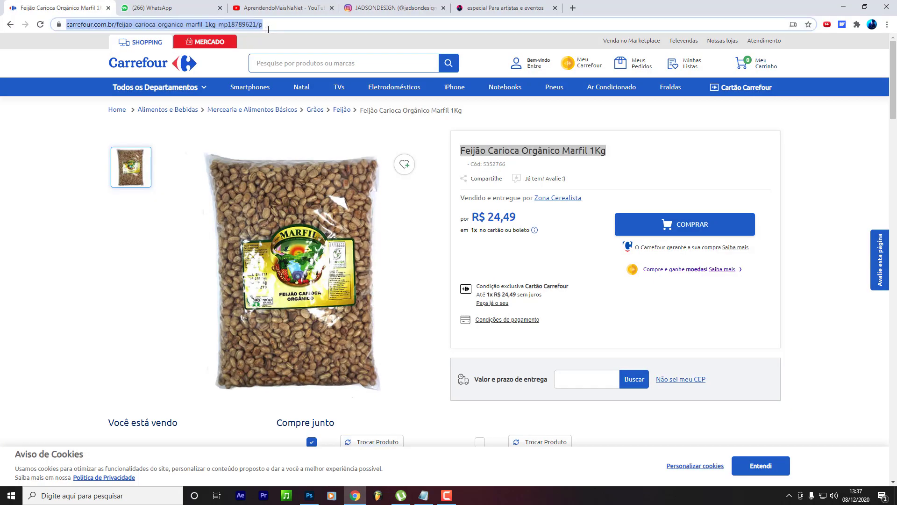
type("flyer s")
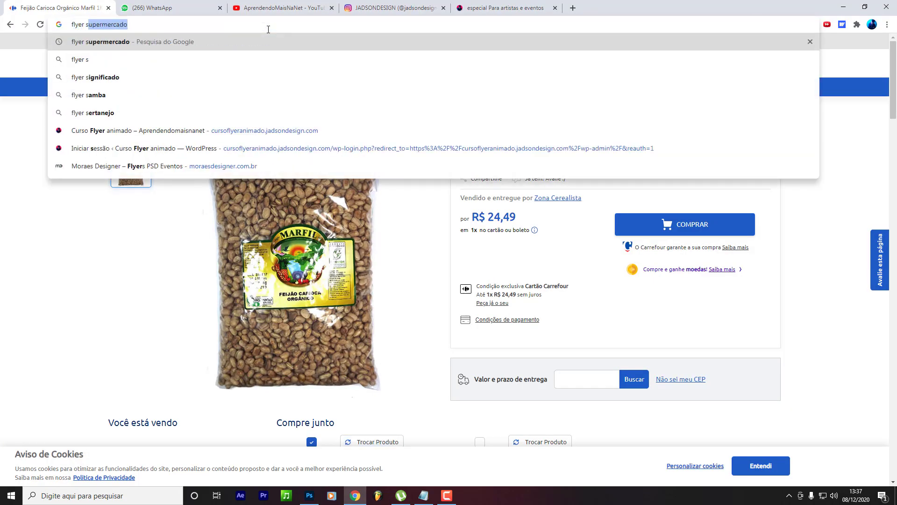
key("Return")
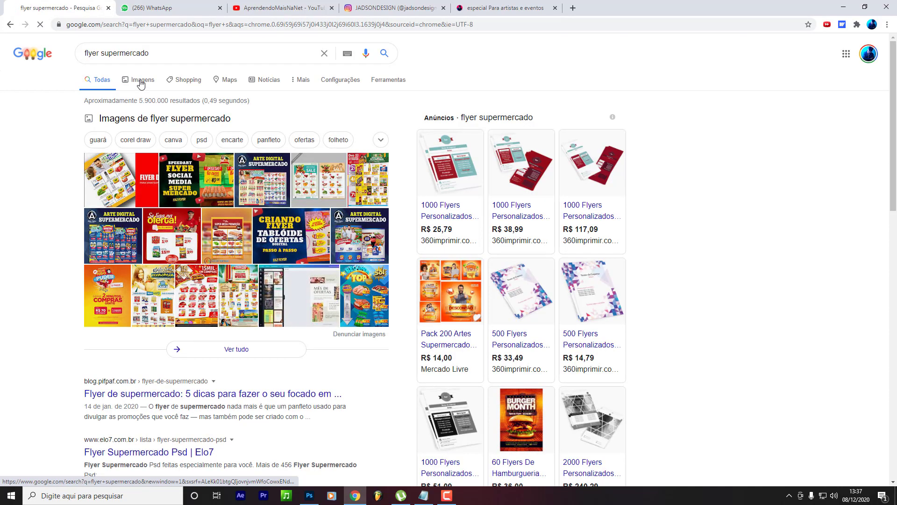
left_click(140, 82)
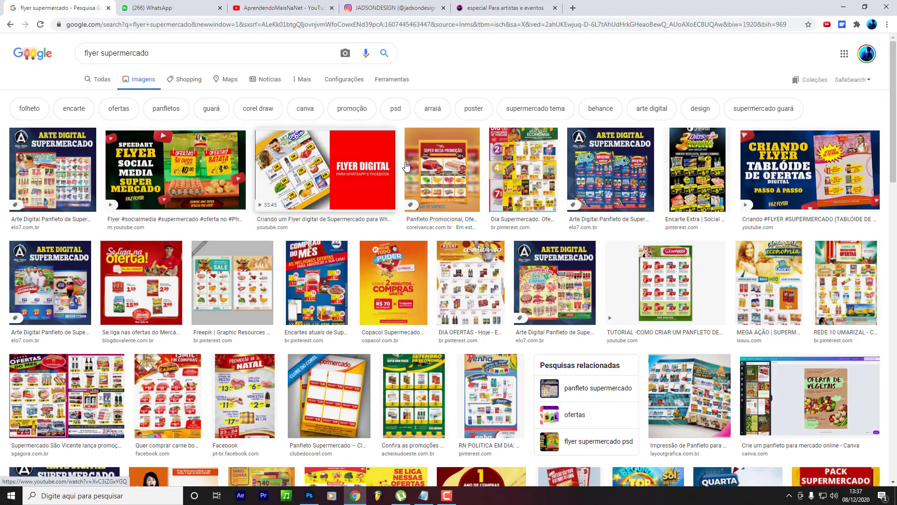
Examine the green Super Bom Preço "Setembro da Economia" flyer and its related supermarket designs.
scroll(708, 299, "down", 3)
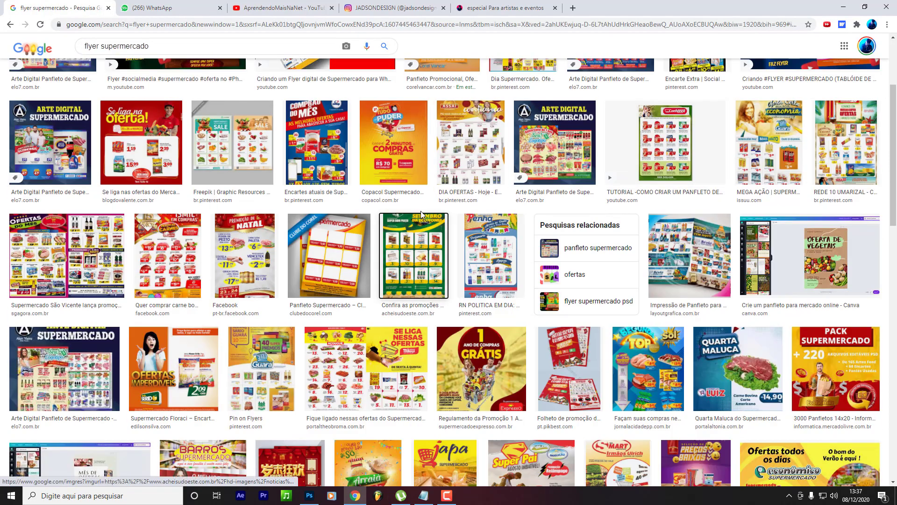
left_click(423, 236)
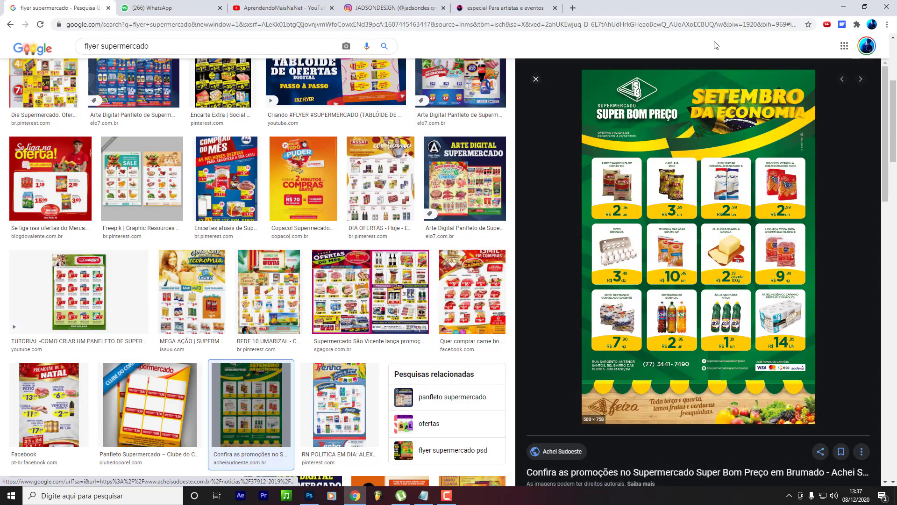
scroll(528, 244, "up", 3)
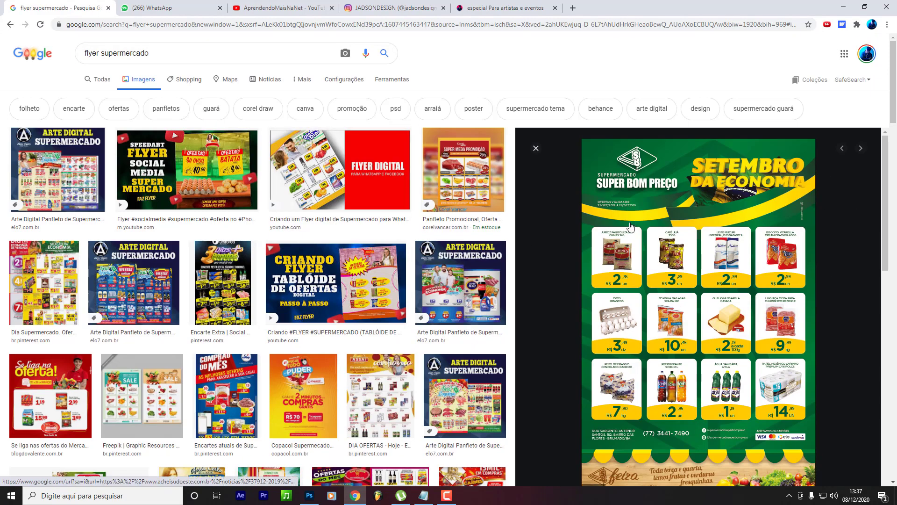
scroll(601, 254, "down", 4)
scroll(556, 319, "up", 4)
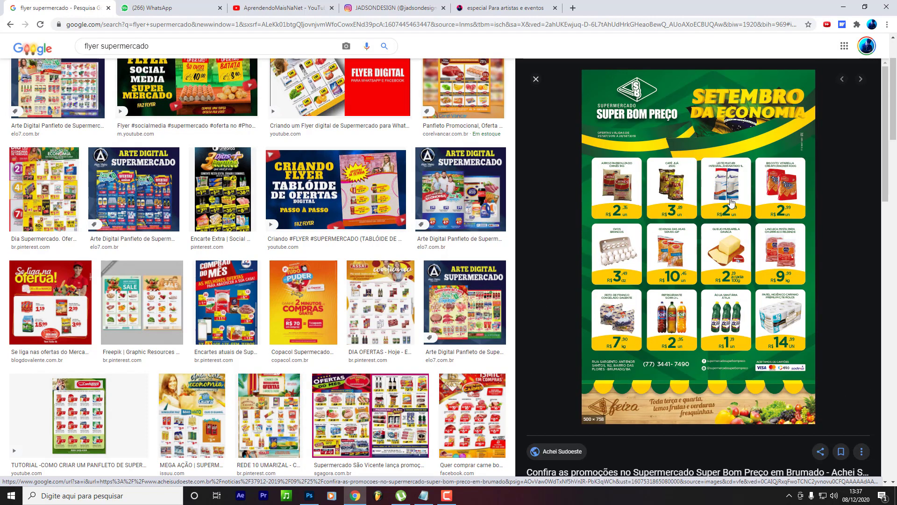
scroll(762, 259, "down", 2)
scroll(747, 253, "up", 2)
scroll(729, 243, "down", 4)
scroll(710, 248, "down", 1)
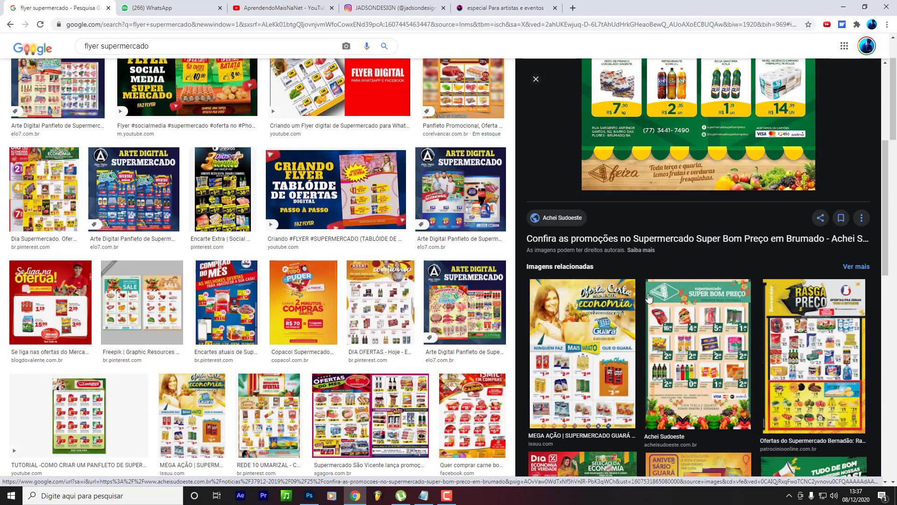
scroll(595, 355, "down", 10)
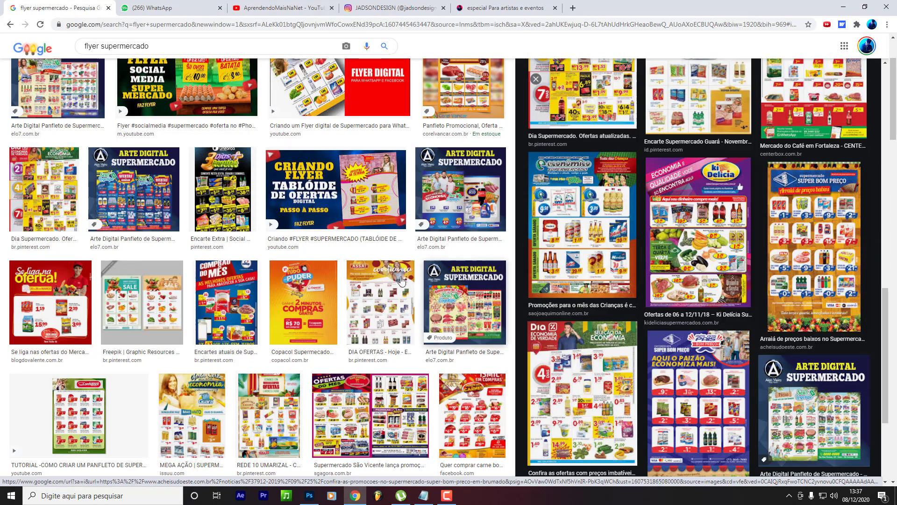
Examine the orange Copacol promotion flyer and the "Ofertas Imperdíveis" flyer among the image results as layout references.
scroll(523, 339, "up", 2)
left_click(303, 396)
scroll(303, 395, "down", 1)
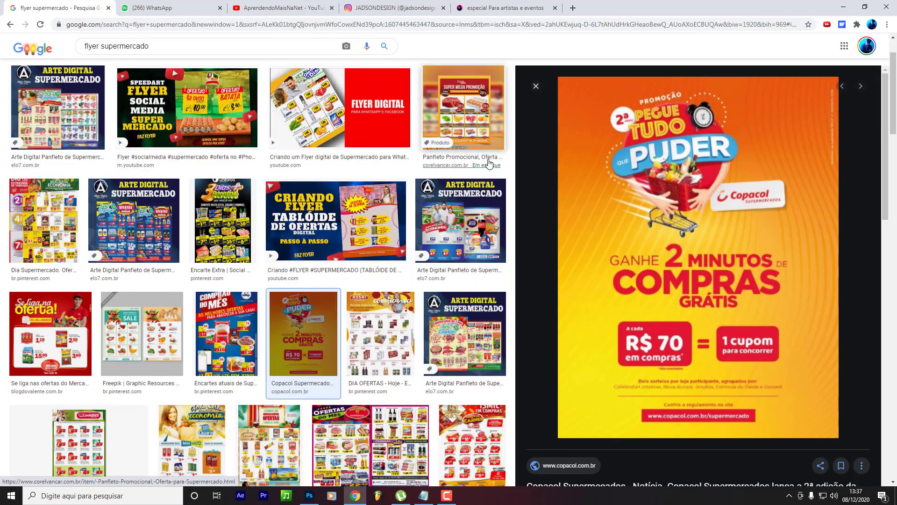
scroll(244, 285, "down", 6)
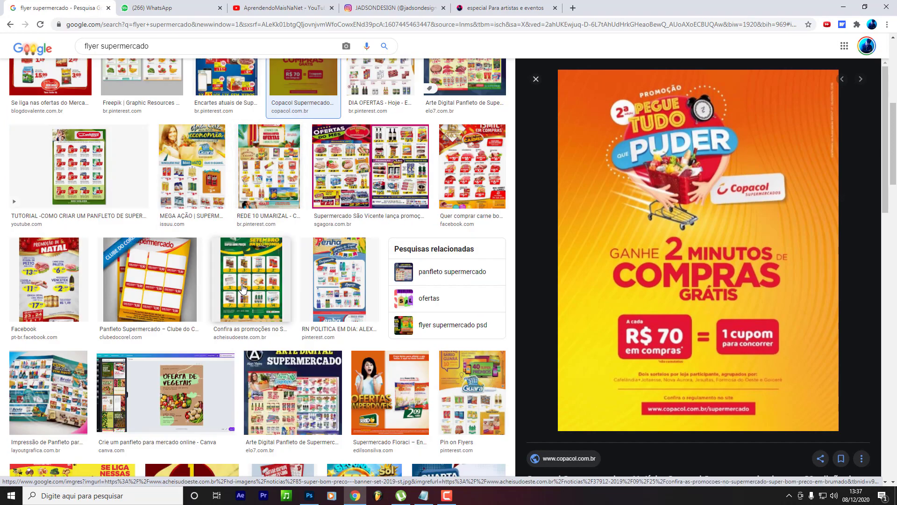
scroll(340, 309, "down", 3)
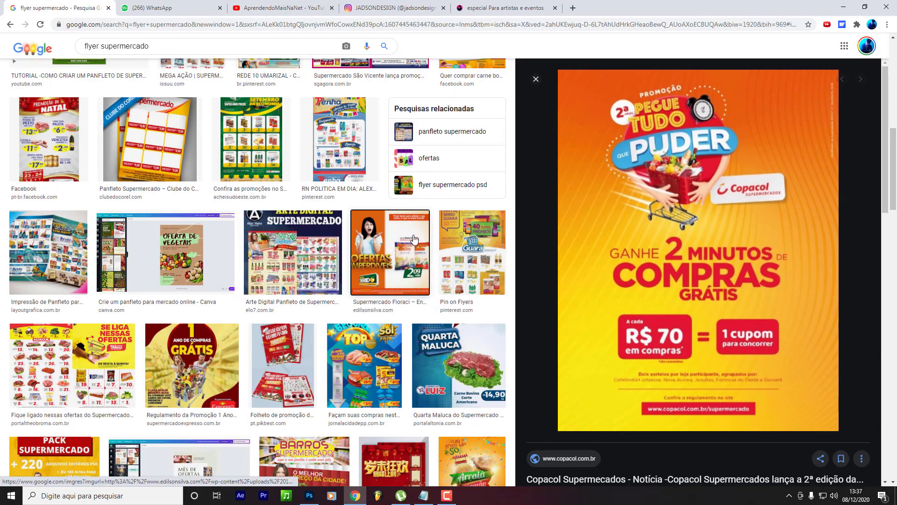
left_click(372, 210)
scroll(373, 215, "up", 6)
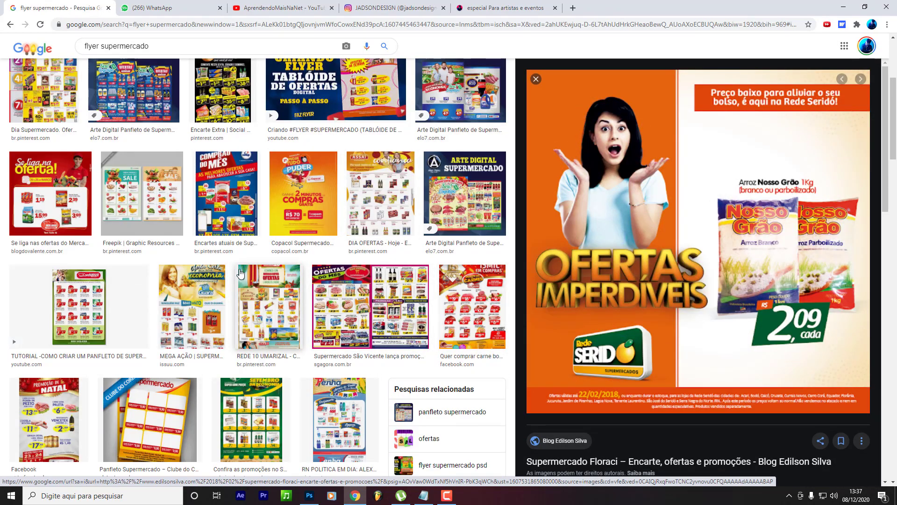
scroll(412, 258, "up", 2)
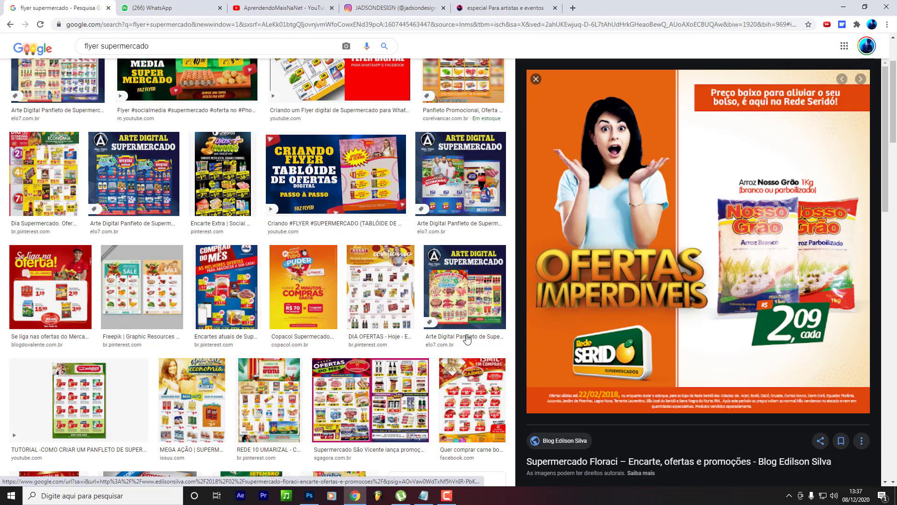
Open the red "Se liga na oferta!" flyer from the image results, copy its image and switch to Photoshop.
left_click(42, 284)
scroll(781, 191, "up", 2)
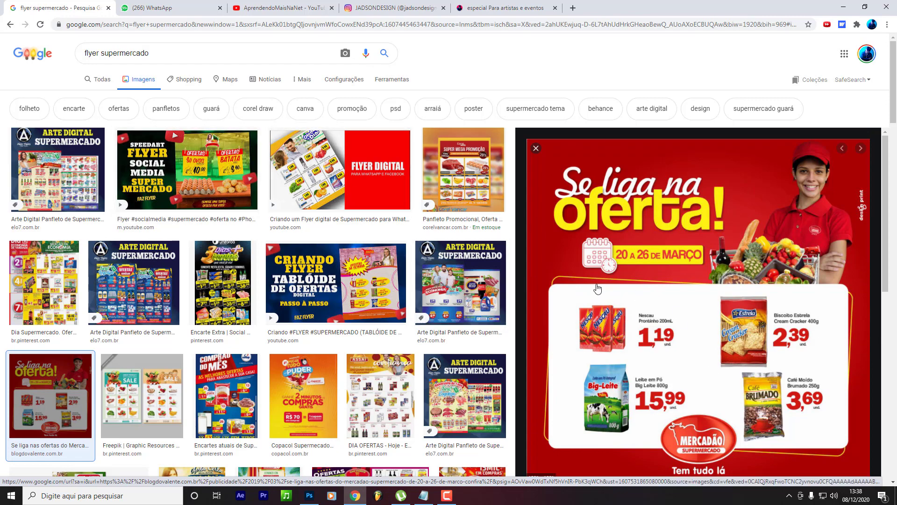
right_click(662, 201)
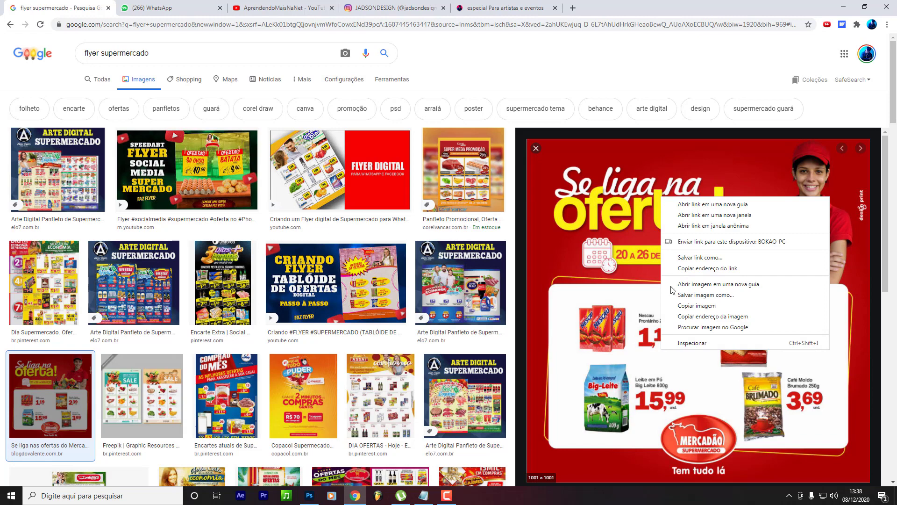
left_click(717, 306)
left_click(309, 496)
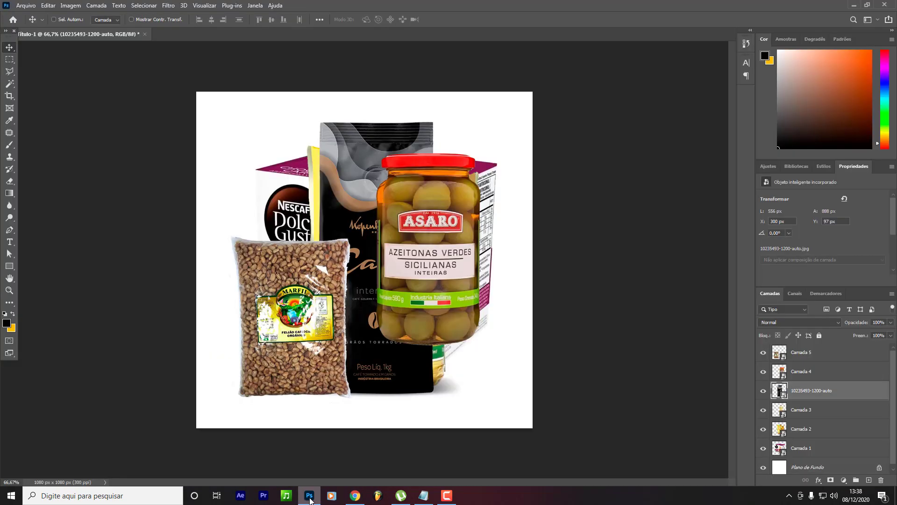
Paste the copied flyer into the product composition and undo the paste.
key("ctrl+v")
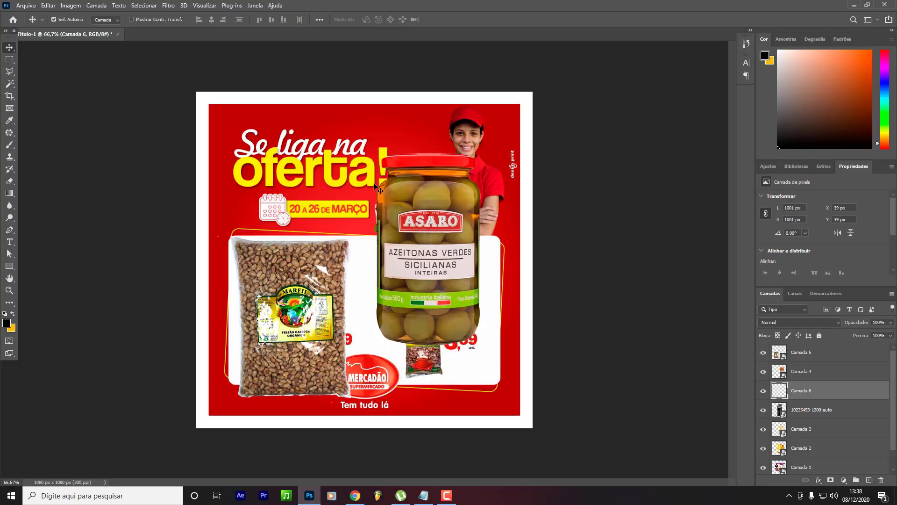
key("ctrl+z")
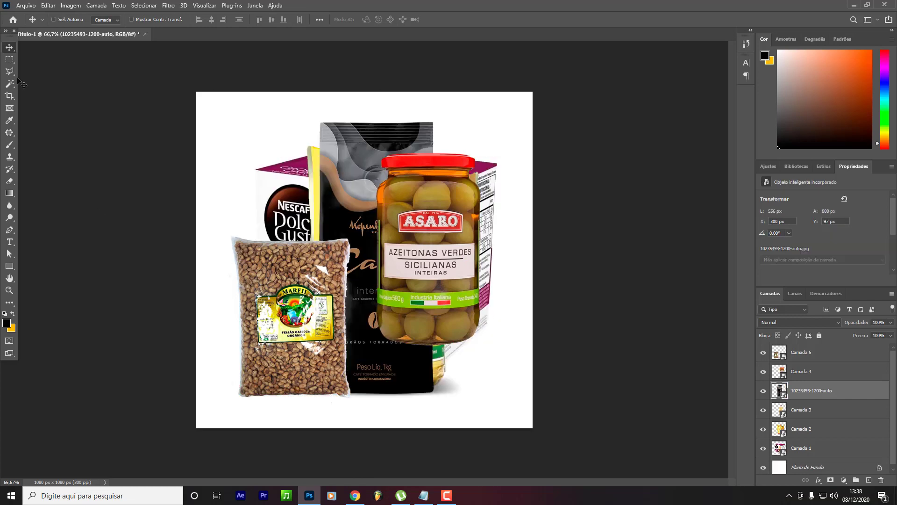
Create a new document 1080 pixels wide and 1080 pixels high at a resolution of 300 pixels per inch.
left_click(26, 6)
left_click(23, 16)
double_click(531, 163)
type("1080")
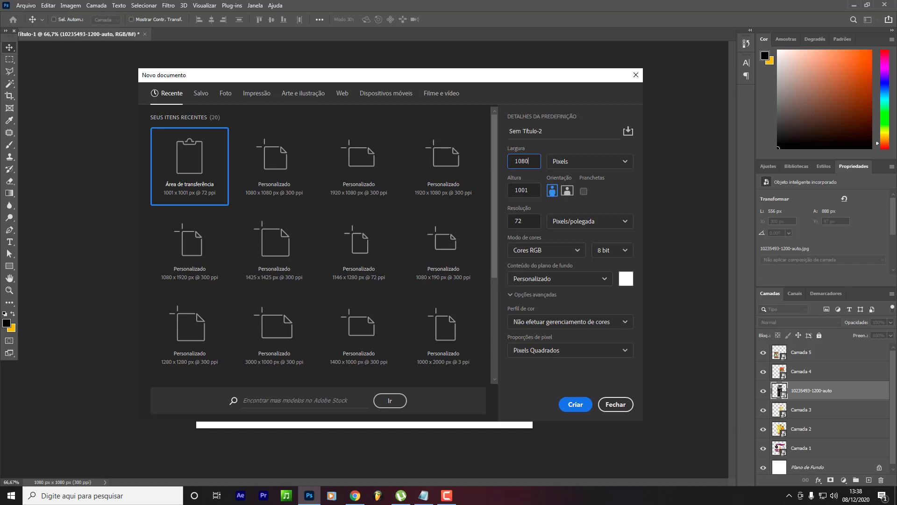
left_click(530, 191)
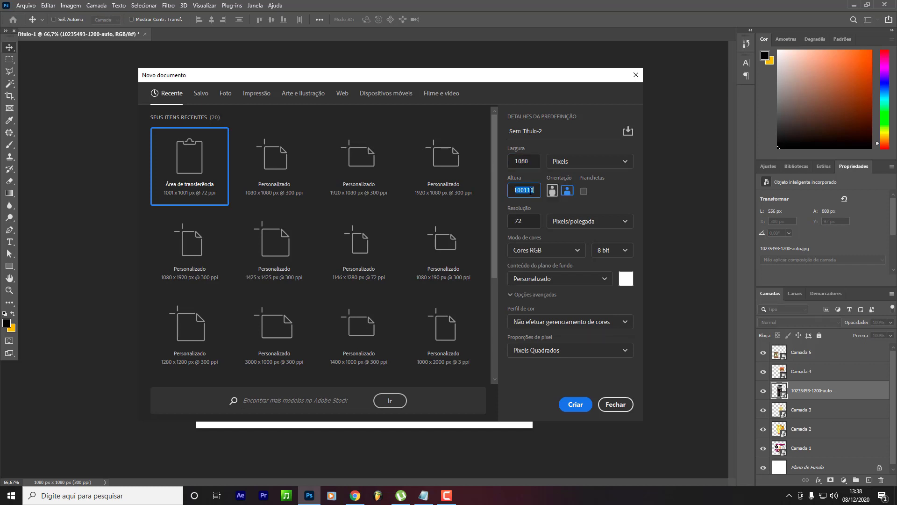
type("1080")
key("Tab")
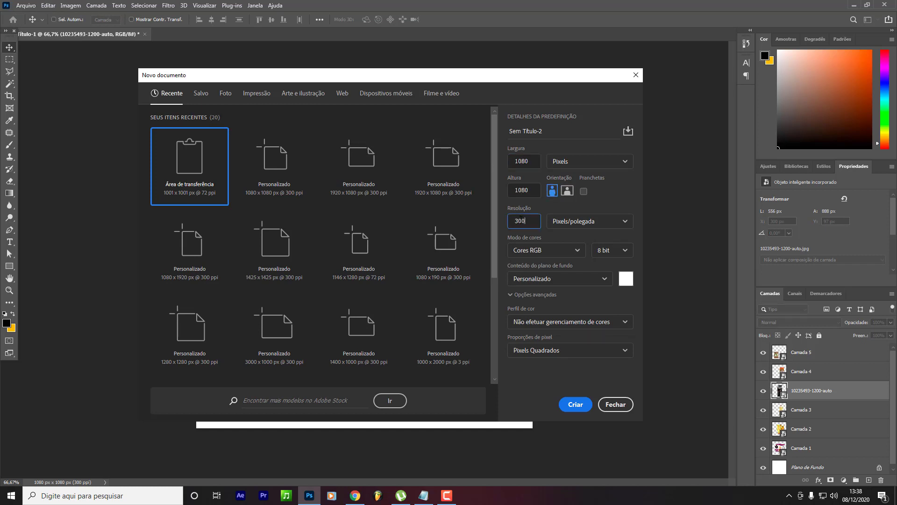
type("300")
left_click(576, 405)
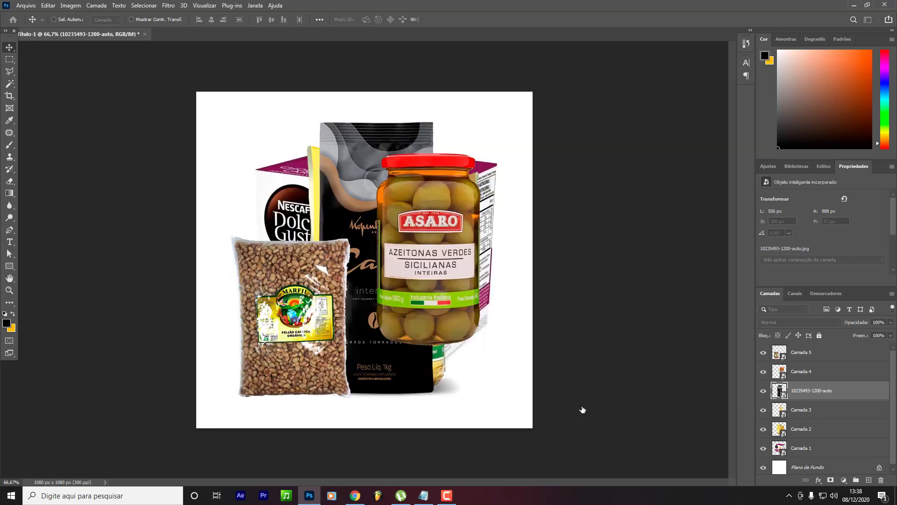
Switch to Chrome, review the overall layout of the red "Se liga na oferta!" flyer and return to Photoshop.
left_click(348, 498)
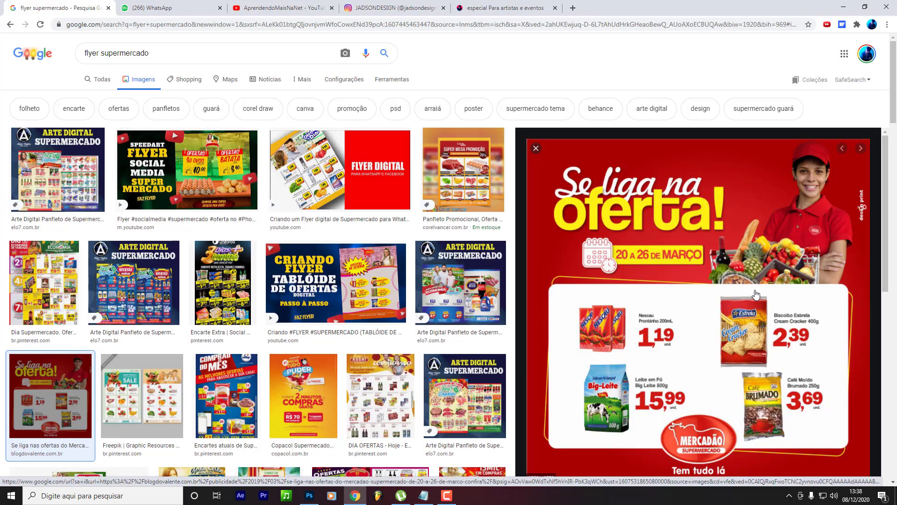
scroll(755, 294, "down", 1)
scroll(787, 281, "up", 1)
scroll(724, 291, "down", 1)
scroll(757, 280, "up", 1)
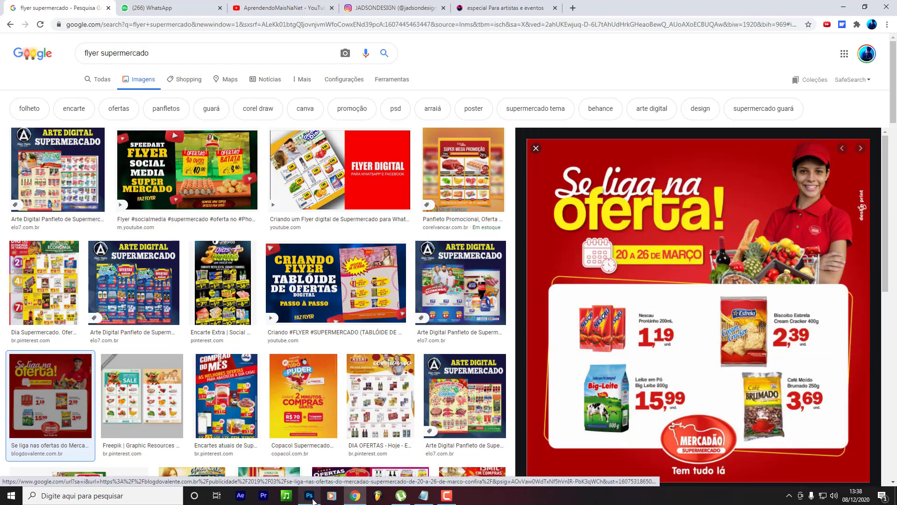
scroll(757, 202, "down", 1)
scroll(661, 250, "up", 1)
scroll(661, 251, "down", 1)
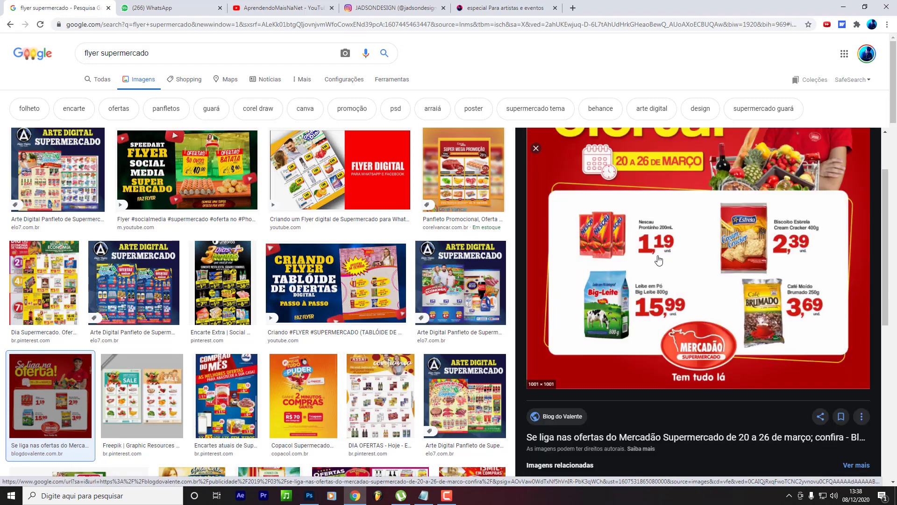
scroll(687, 261, "up", 1)
left_click(309, 495)
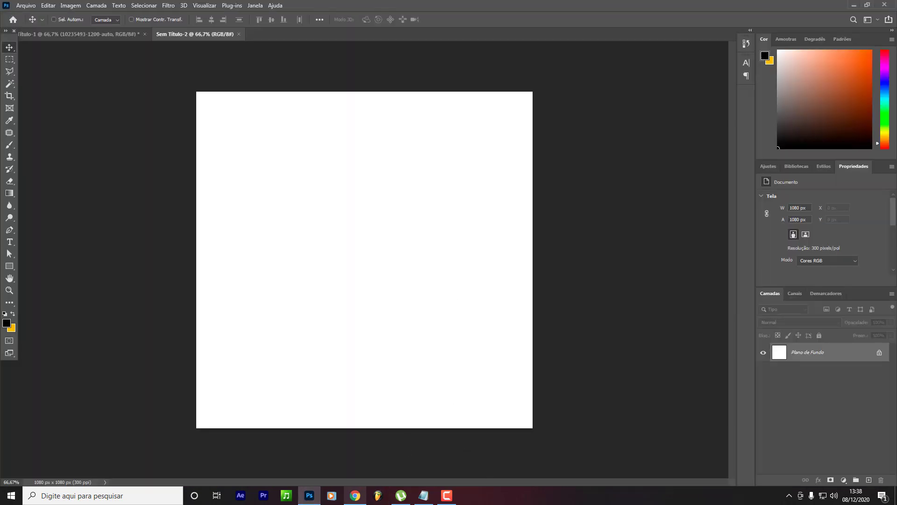
Paste the copied "Se liga na oferta!" flyer into the new blank document and view it at 100%.
left_click(355, 495)
left_click(348, 496)
key("ctrl+v")
key("ctrl+plus")
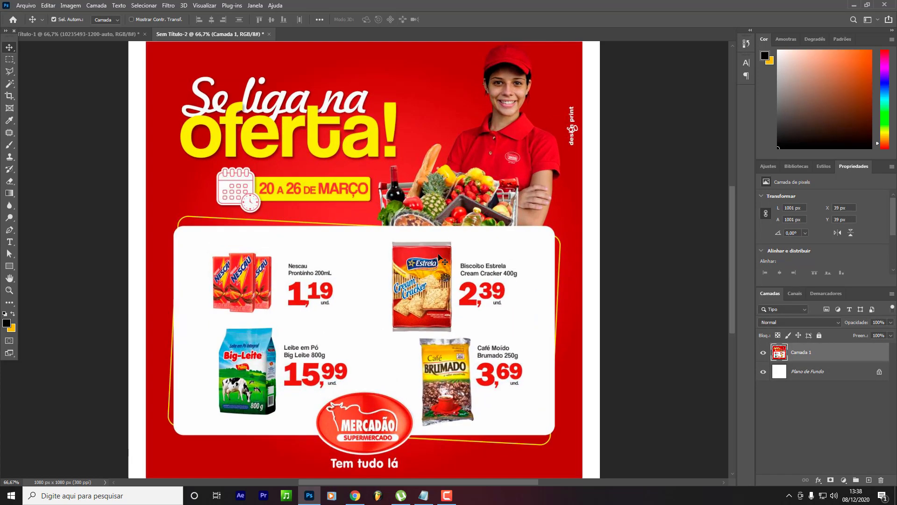
scroll(416, 255, "up", 3)
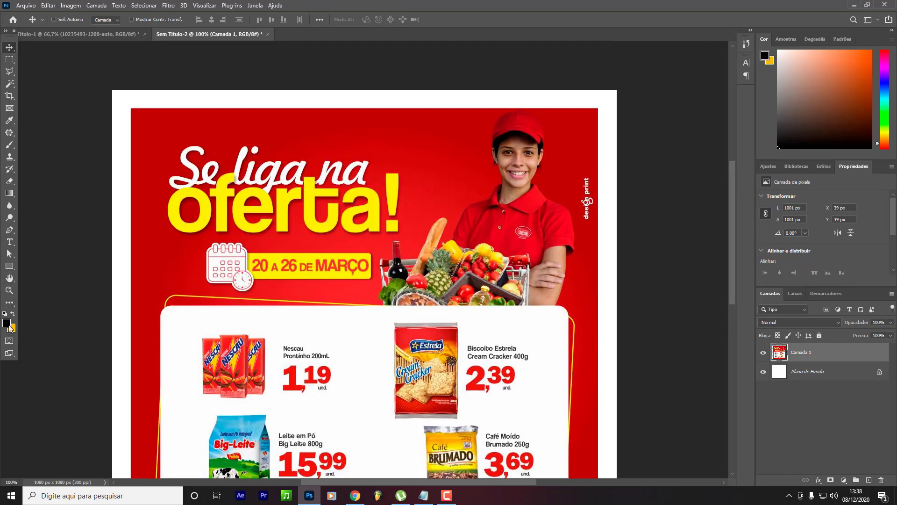
left_click(7, 324)
left_click(448, 138)
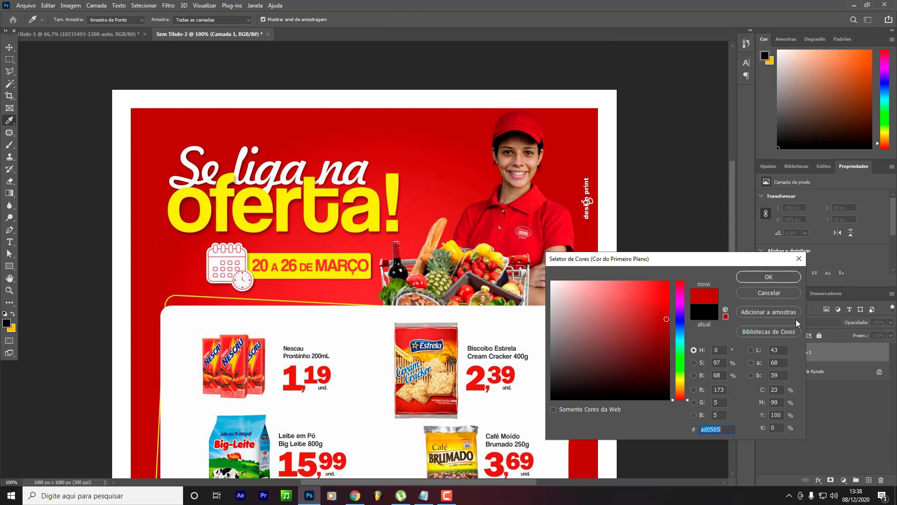
left_click(769, 293)
key("v")
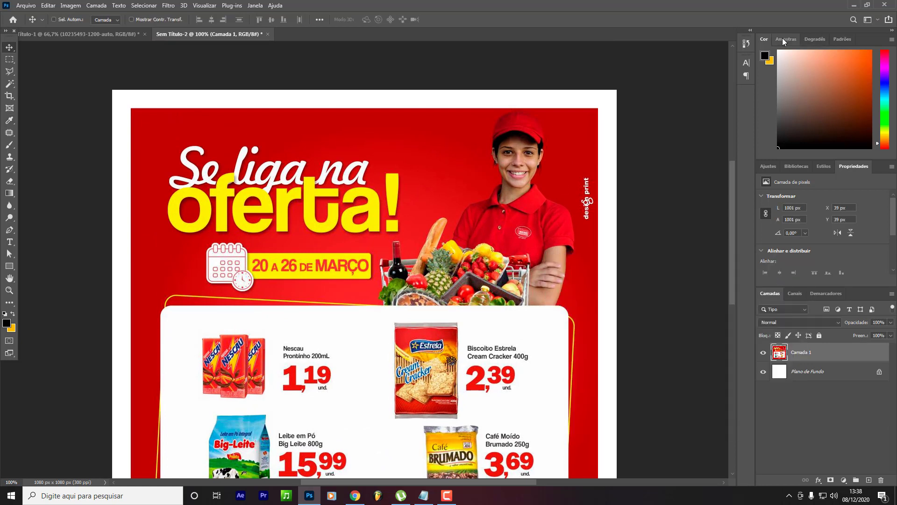
Show the colour swatches and sample the flyer's red background (#ac0404) as the foreground colour.
left_click(785, 39)
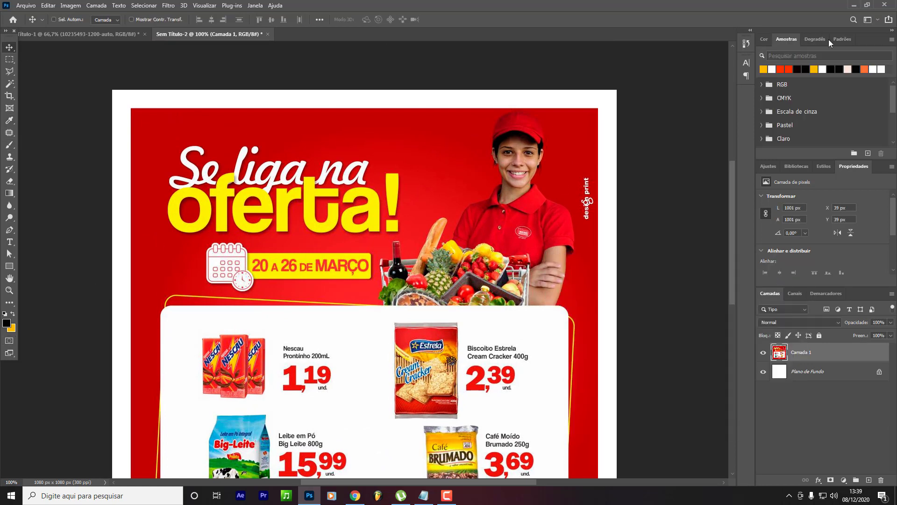
scroll(801, 99, "down", 3)
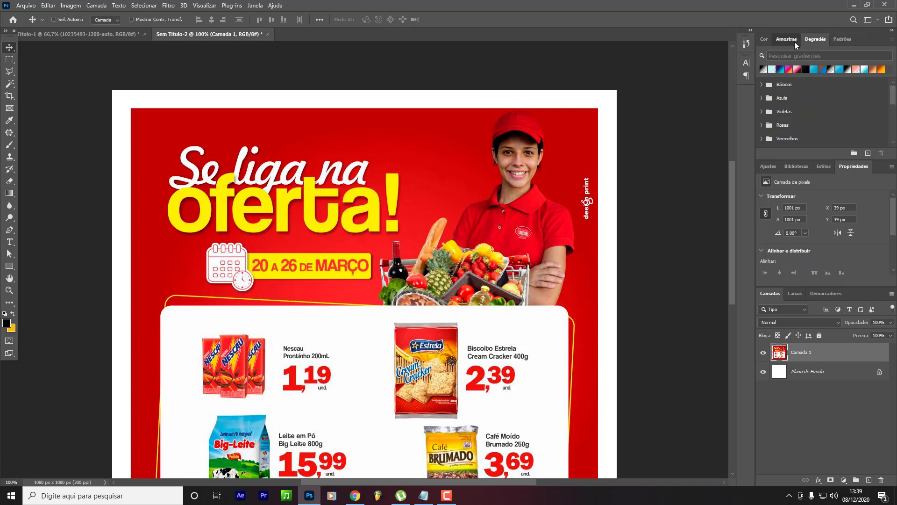
scroll(800, 99, "down", 3)
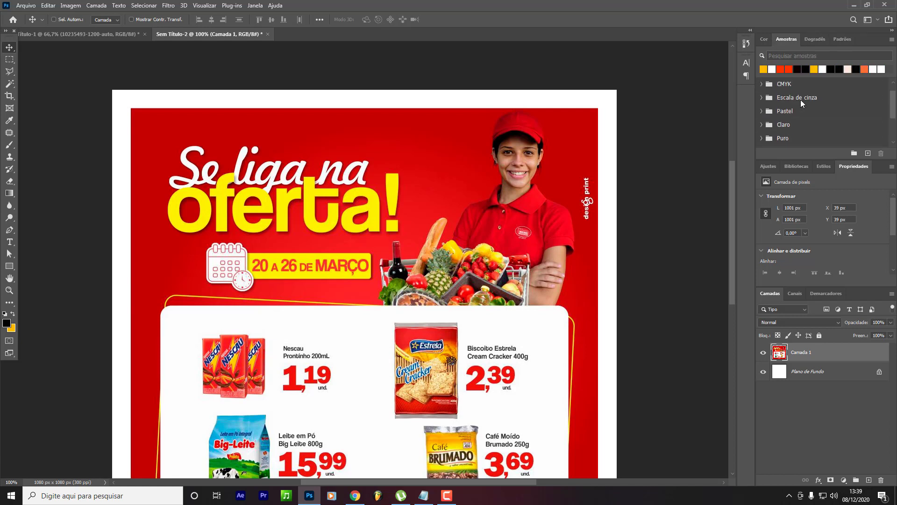
left_click(9, 324)
left_click(459, 139)
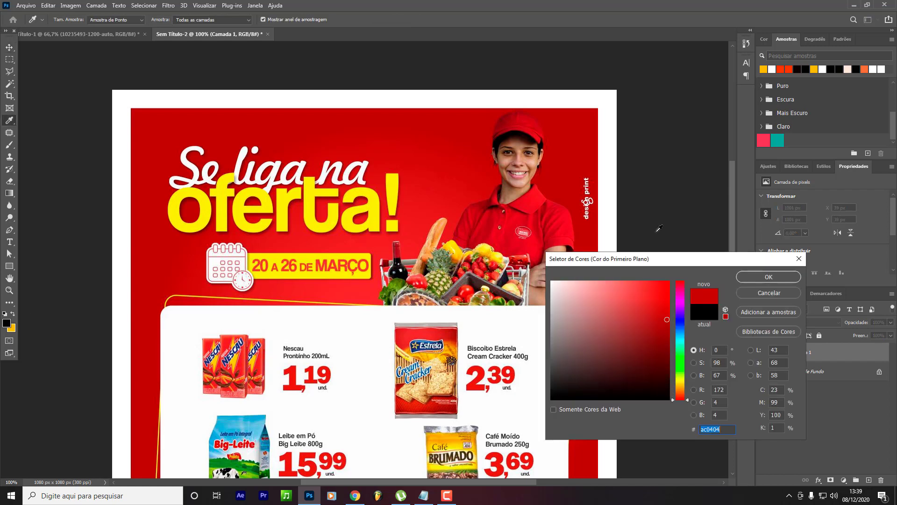
left_click(777, 275)
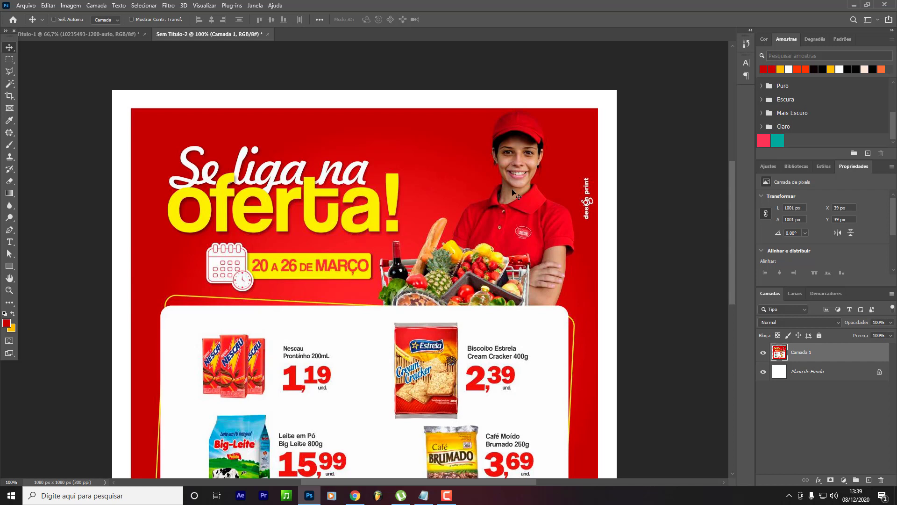
Sample the yellow of the flyer's "oferta!" lettering as the new foreground colour.
left_click(6, 323)
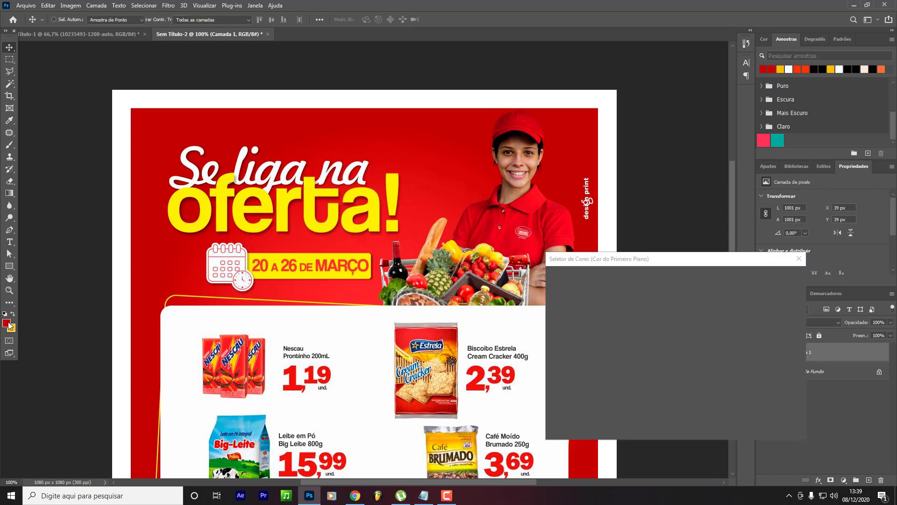
left_click(243, 203)
left_click(769, 277)
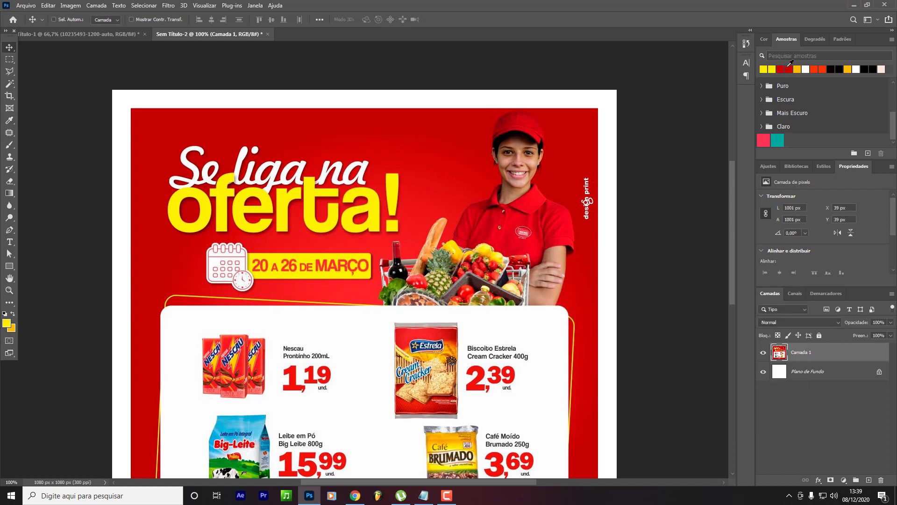
Examine the pasted flyer's headline, date banner, product panel and supermarket logo from top to bottom.
scroll(425, 307, "down", 5)
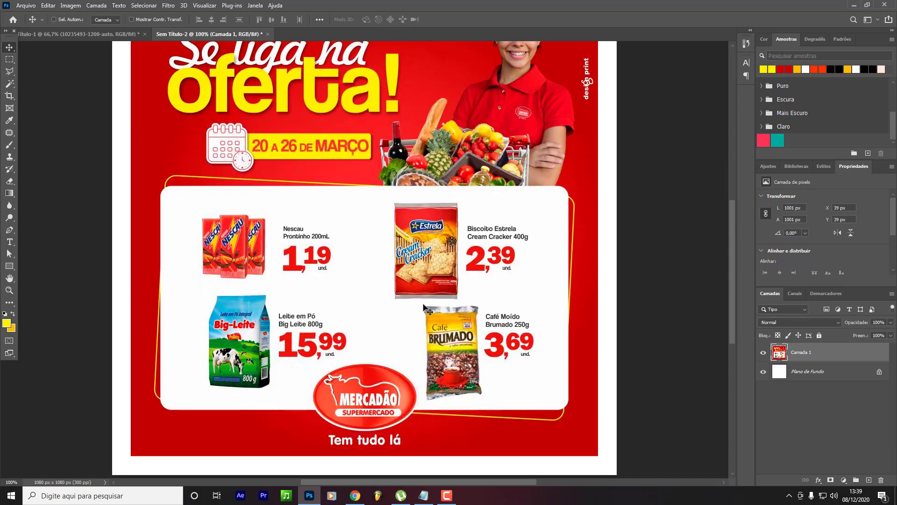
scroll(533, 346, "down", 4)
scroll(351, 410, "up", 9)
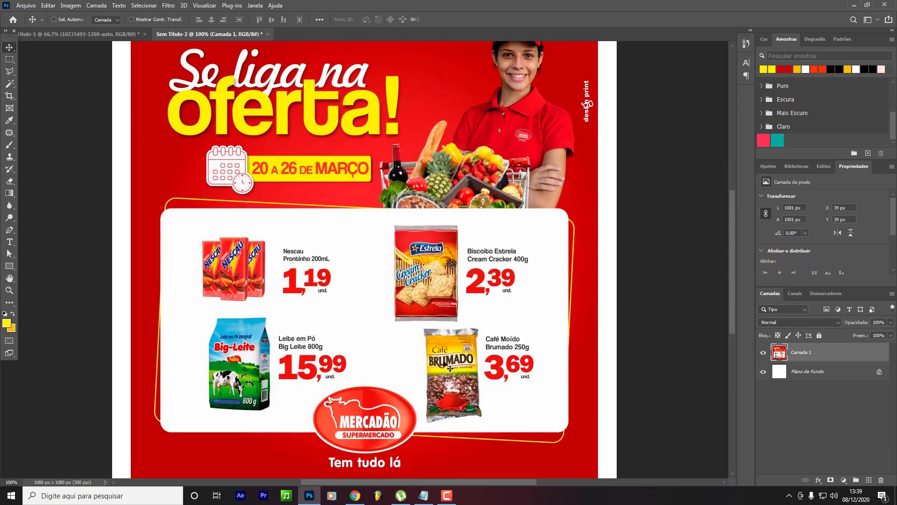
scroll(368, 260, "down", 5)
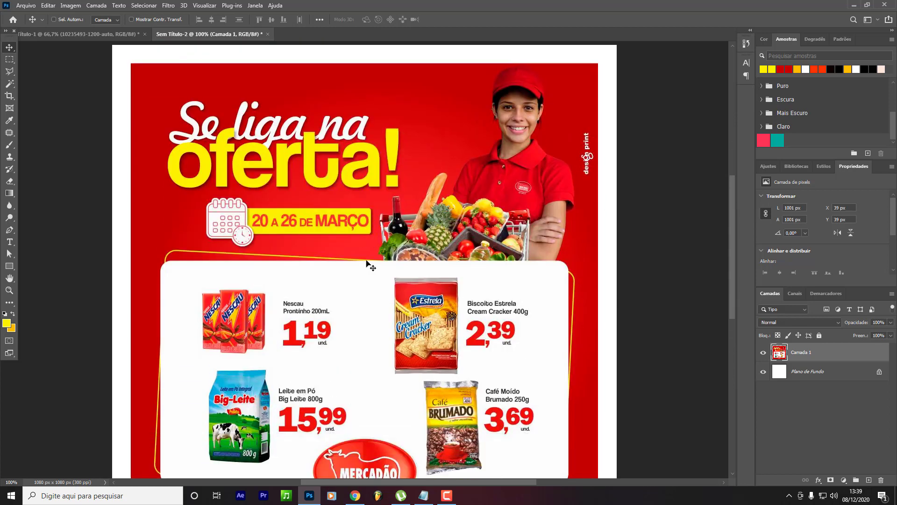
scroll(423, 308, "up", 5)
scroll(424, 308, "down", 3)
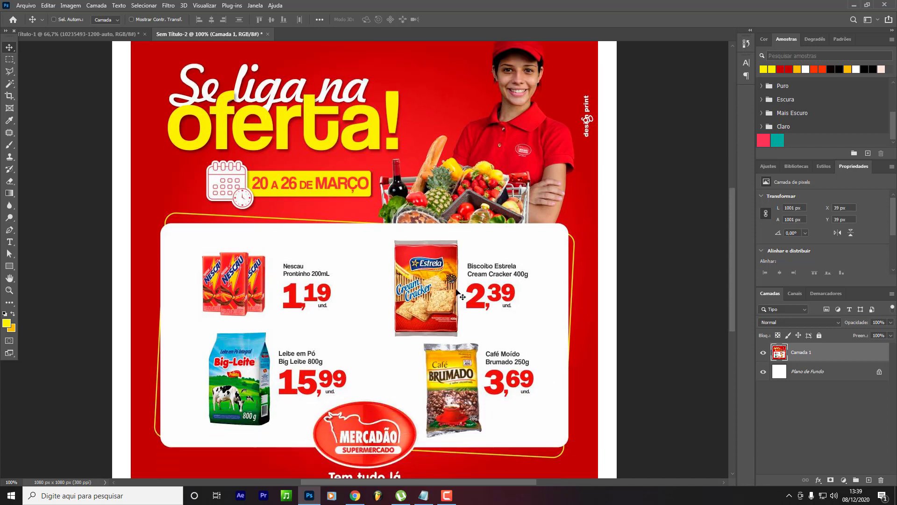
scroll(424, 309, "up", 4)
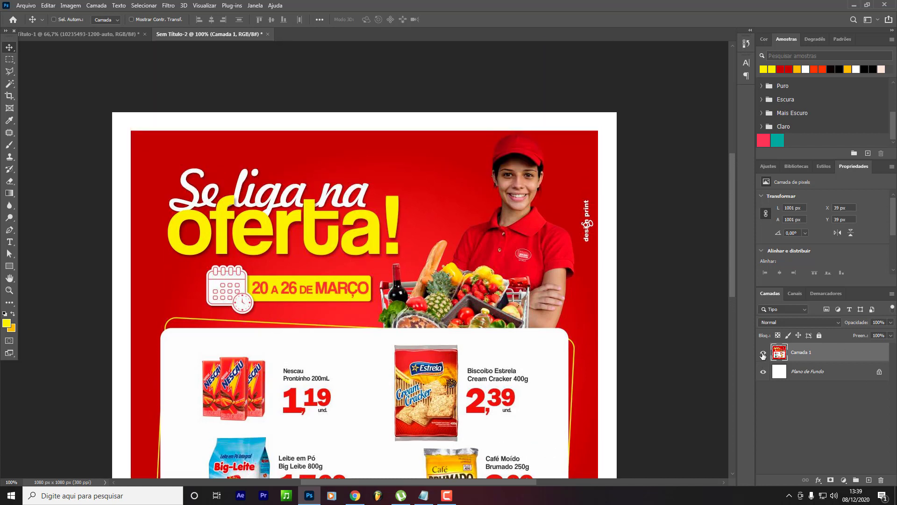
scroll(367, 217, "down", 3)
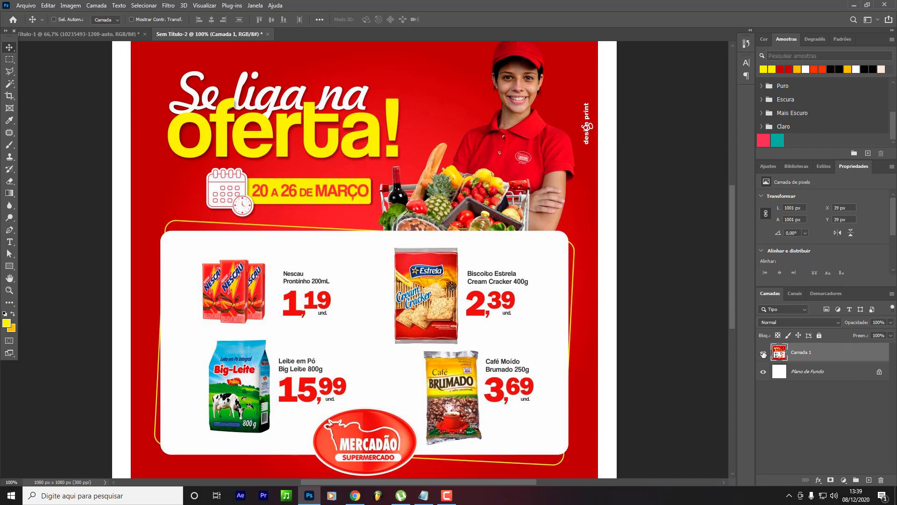
Delete the pasted flyer layer, keeping only the white background in the document.
key("Delete")
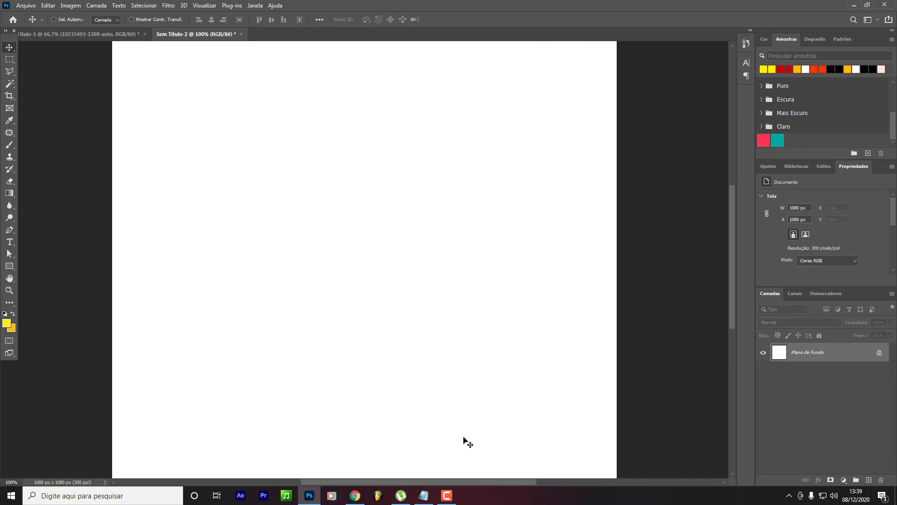
left_click(447, 495)
left_click(747, 379)
Switch to Chrome and study how the red flyer arranges its products, descriptions, prices and Mercadão logo.
left_click(355, 496)
scroll(438, 262, "down", 3)
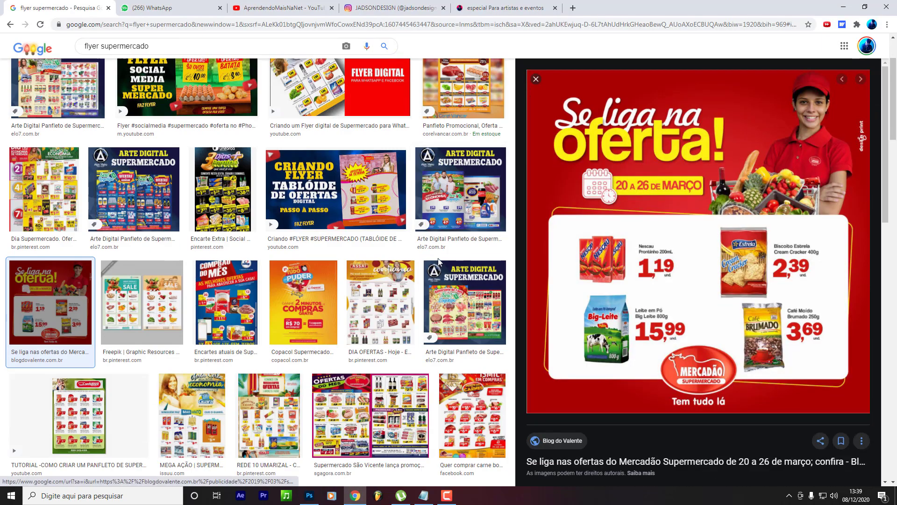
scroll(687, 234, "down", 2)
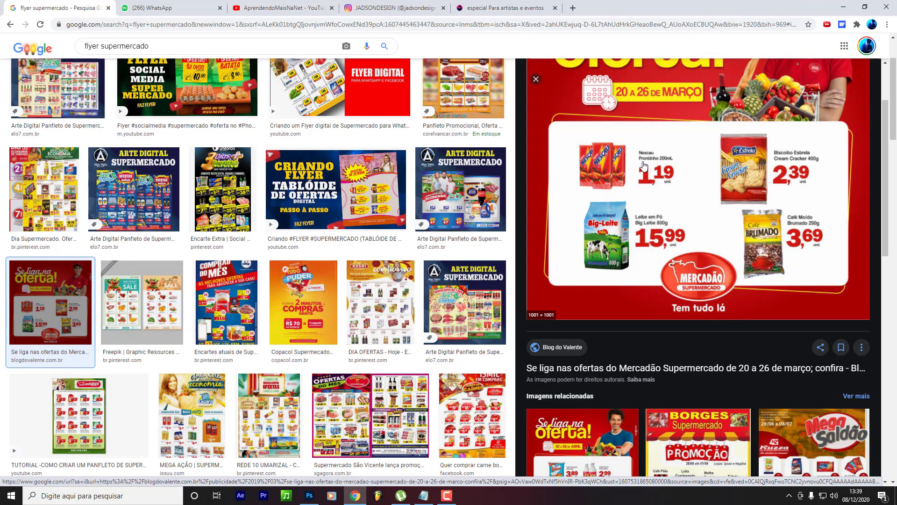
scroll(705, 272, "up", 2)
scroll(704, 272, "down", 3)
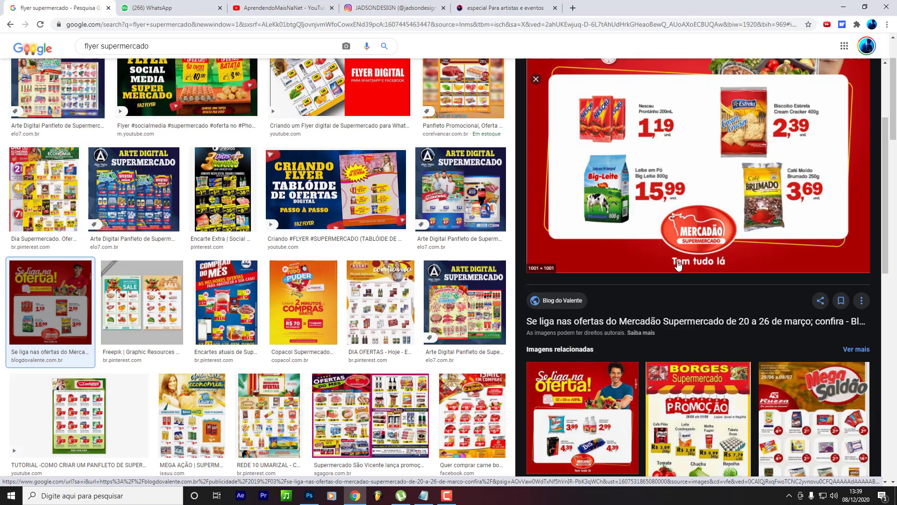
scroll(705, 273, "up", 3)
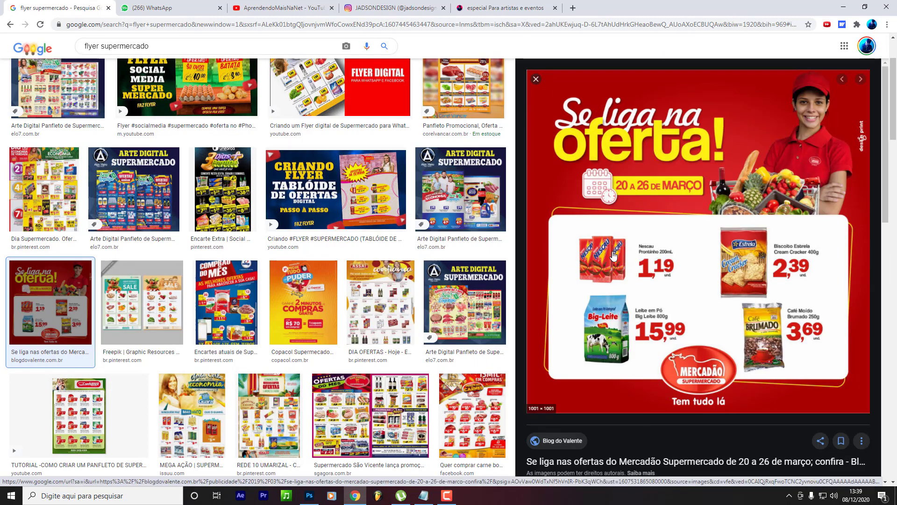
scroll(715, 291, "up", 2)
scroll(748, 374, "down", 2)
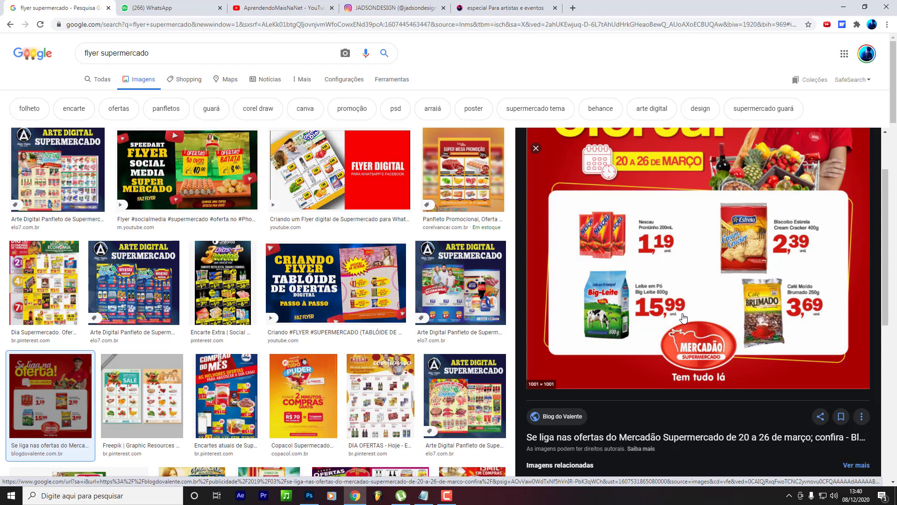
scroll(681, 323, "up", 2)
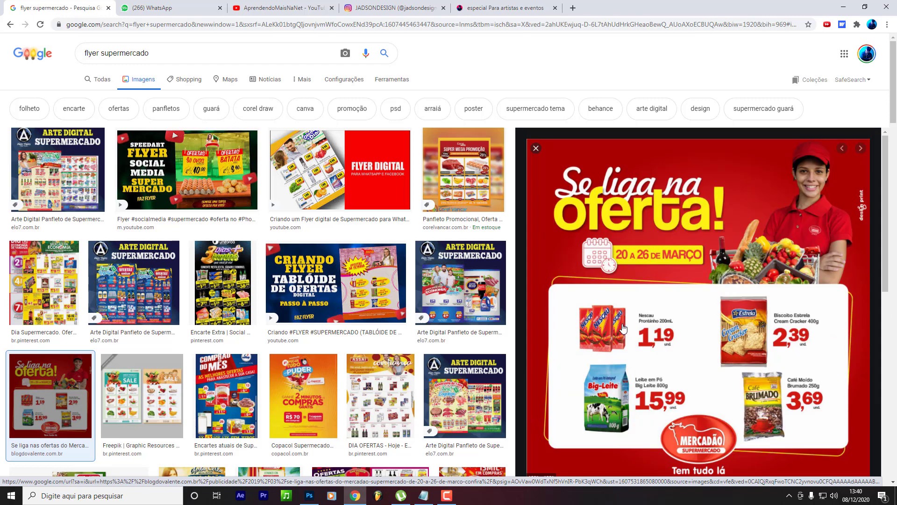
scroll(624, 355, "down", 1)
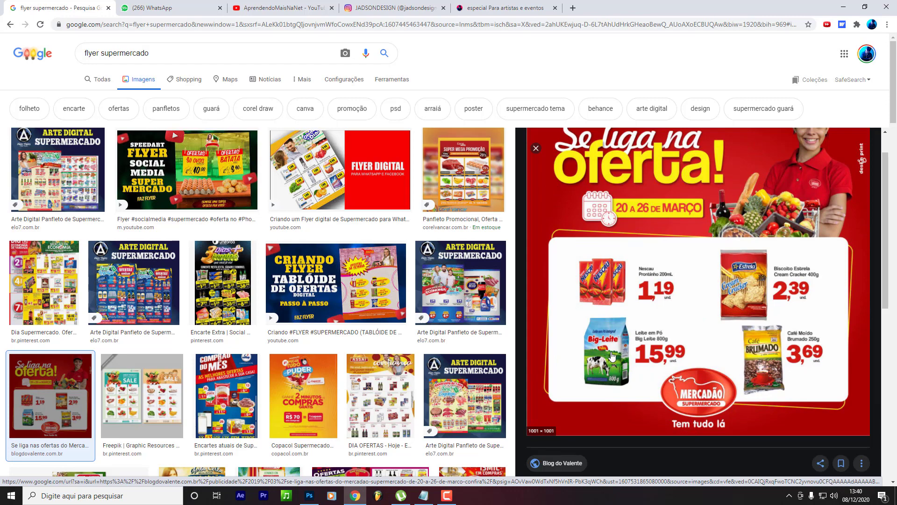
Open the blue "Criando Flyer Tablóide de Ofertas Digital" result and the orange Copacol flyer for comparison.
left_click(357, 284)
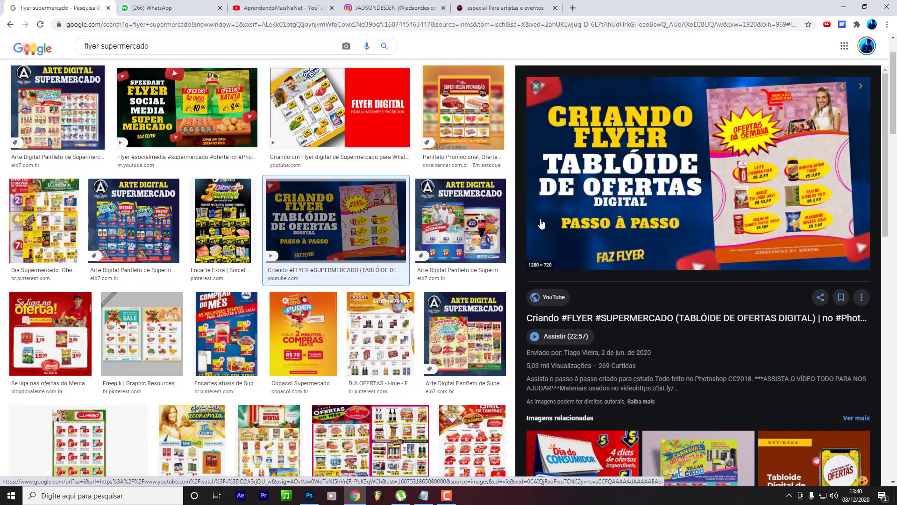
scroll(328, 280, "down", 1)
left_click(273, 286)
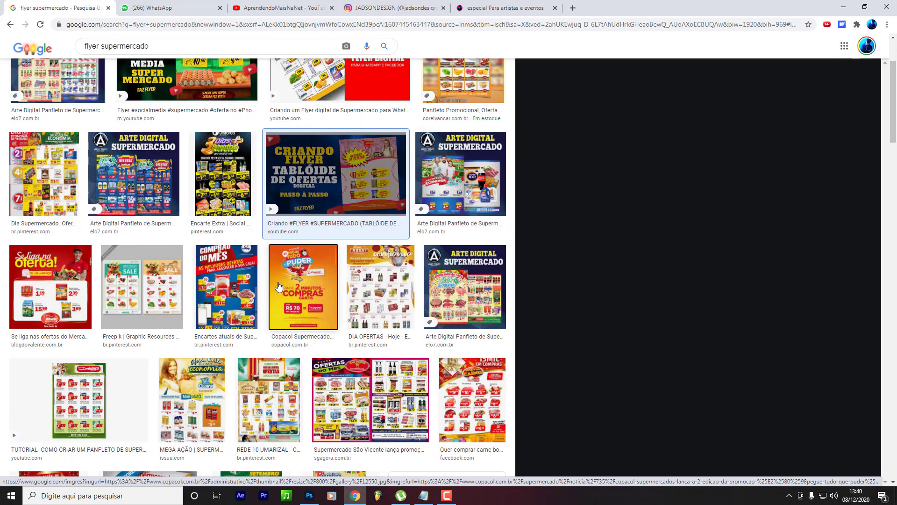
Compare the blue Coop "Comprão do Mês" flyer with the "Flyer Digital" and "Super Mega Promoção" image results.
left_click(236, 284)
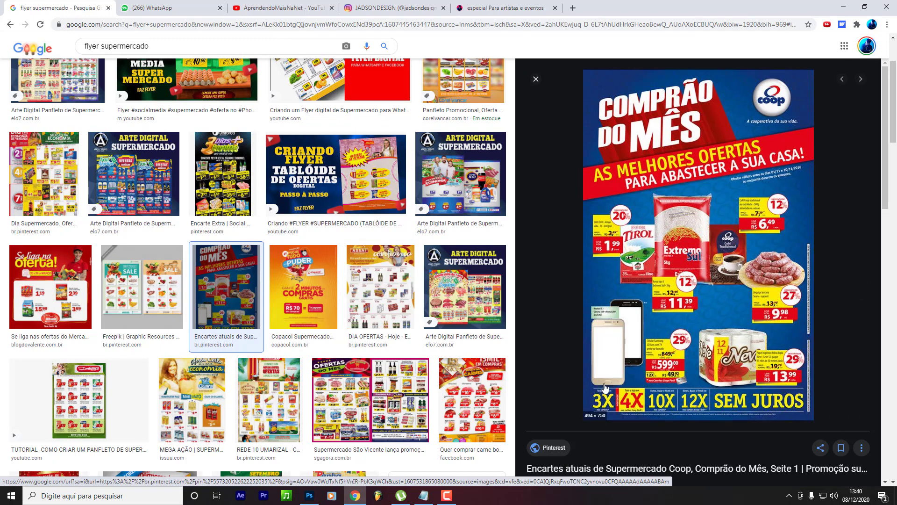
scroll(542, 277, "up", 3)
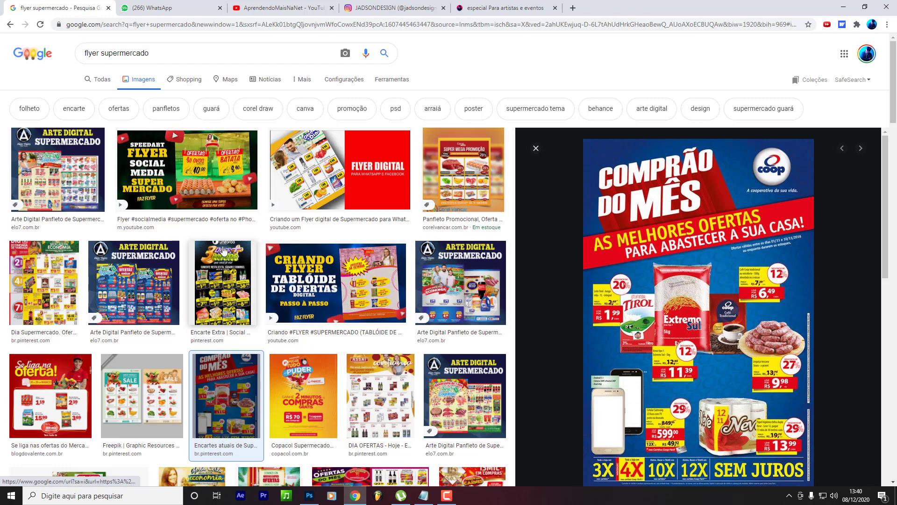
left_click(339, 171)
scroll(699, 283, "up", 2)
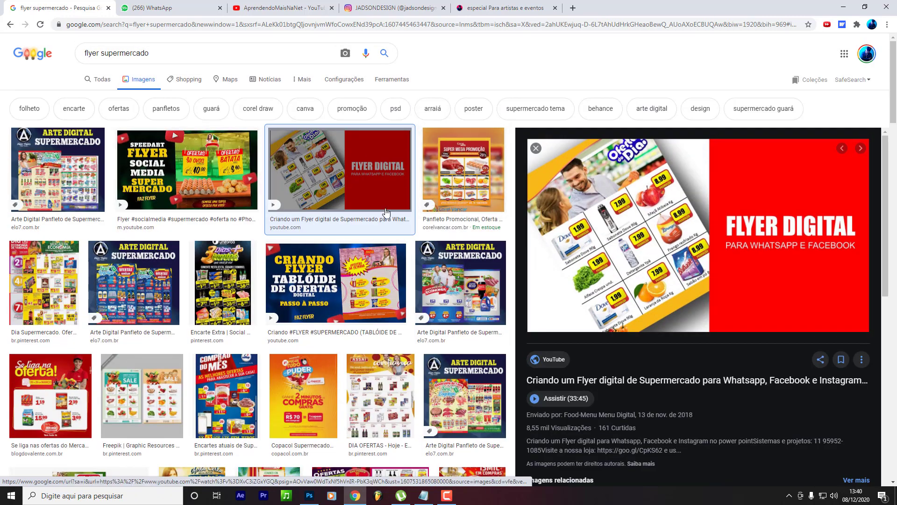
left_click(504, 176)
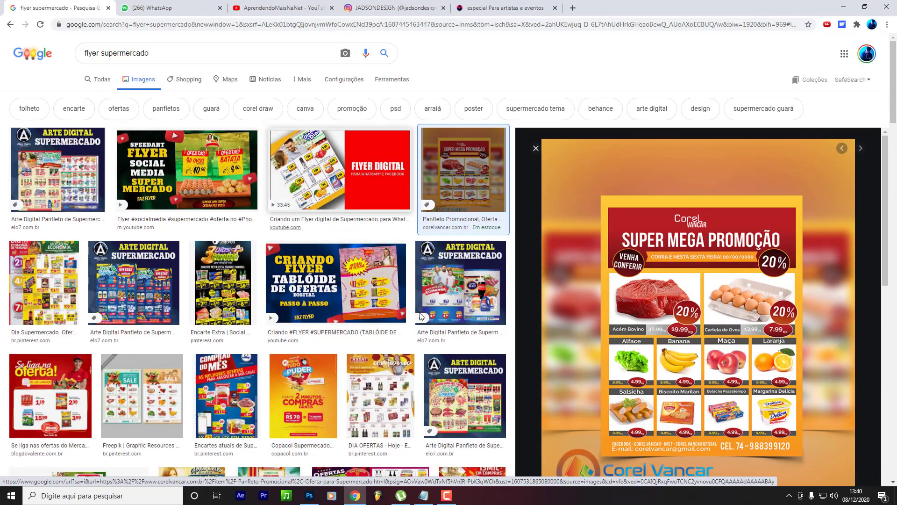
left_click(232, 405)
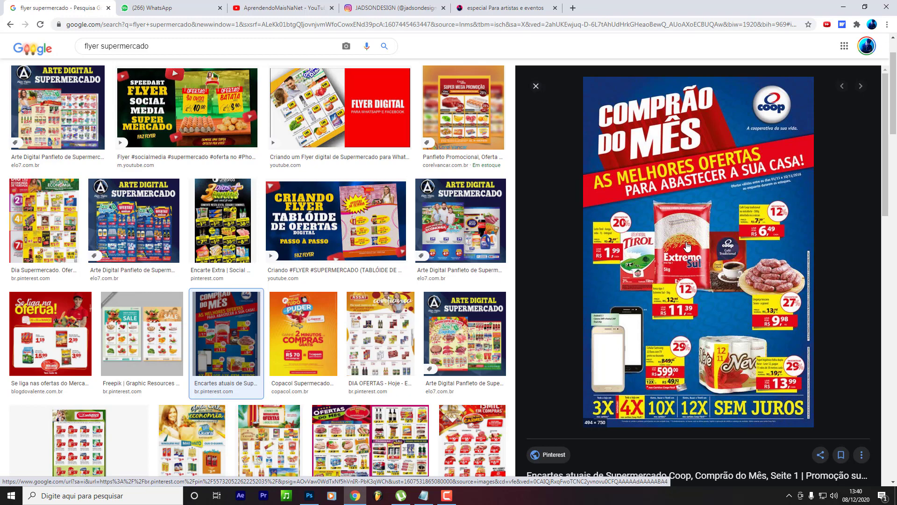
Switch to Photoshop and cover the white background with a solid colour fill layer using the dark red swatch.
mouse_move(321, 499)
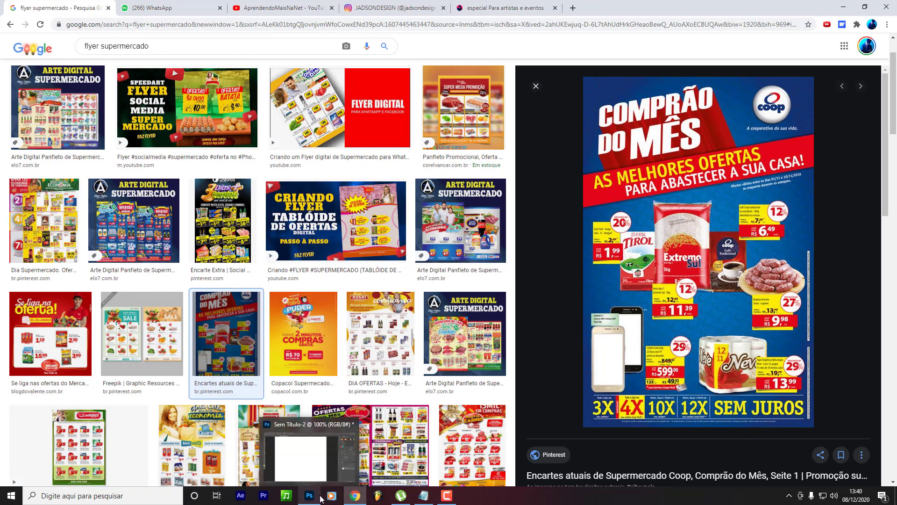
left_click(320, 499)
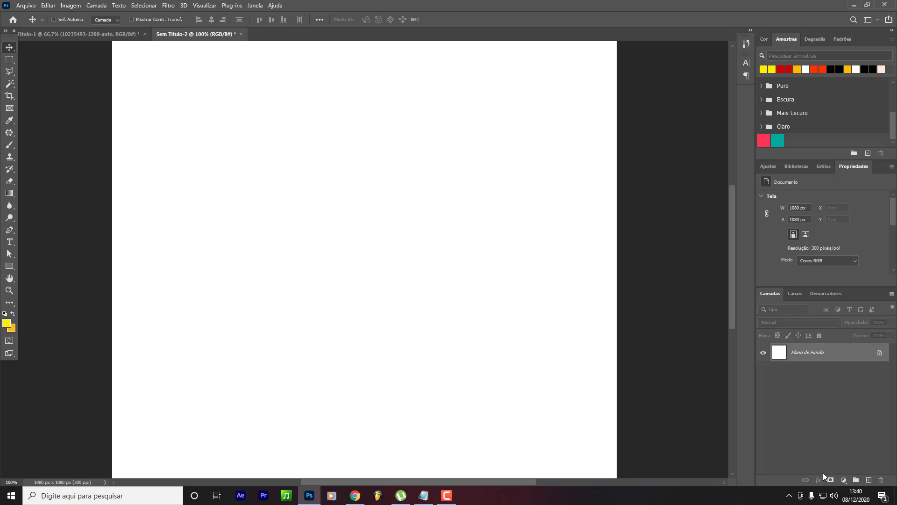
left_click(843, 479)
left_click(792, 341)
left_click(845, 481)
left_click(849, 319)
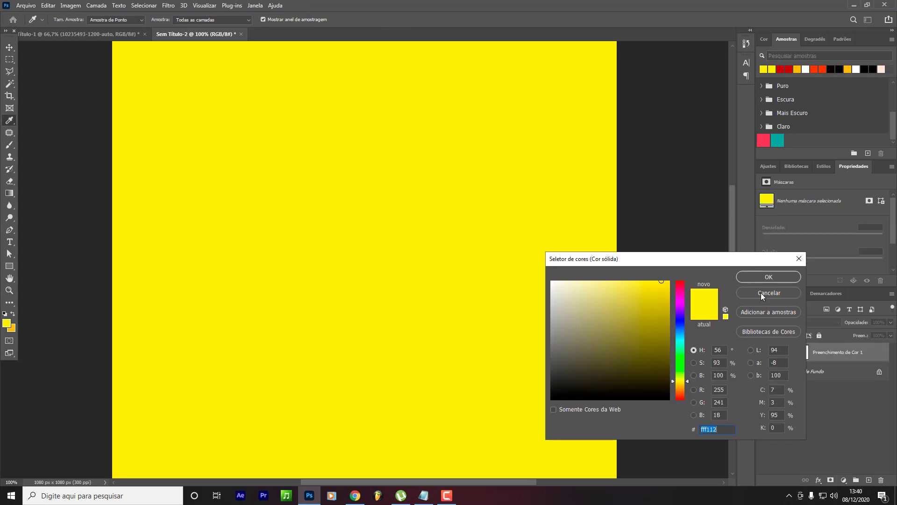
left_click(781, 69)
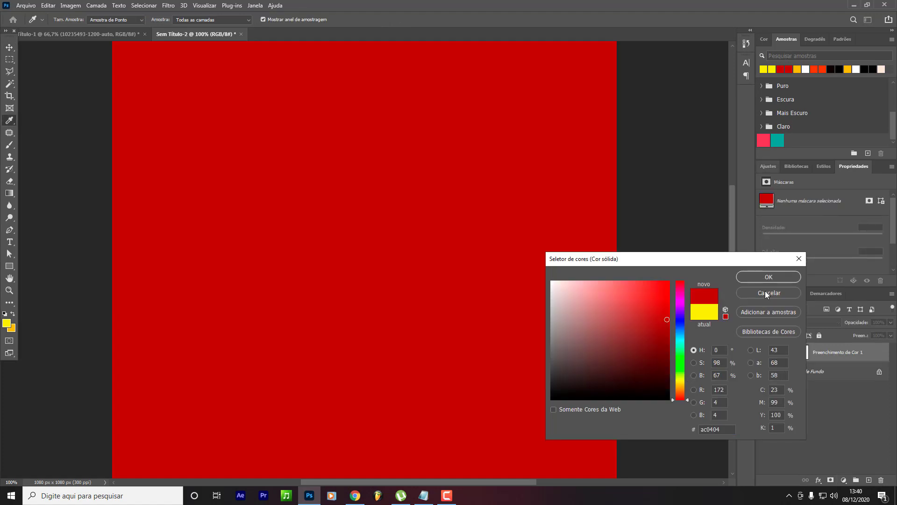
left_click(775, 275)
scroll(375, 433, "down", 2)
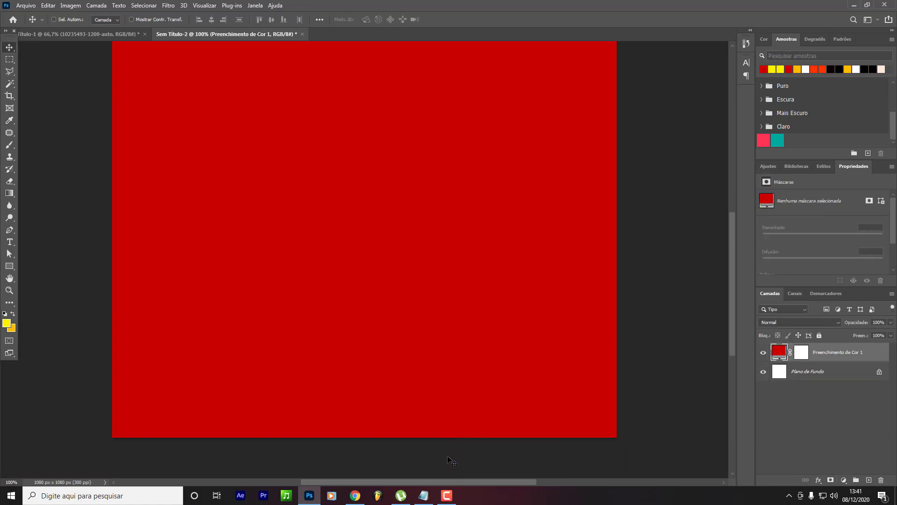
Open the Tapes folder in File Explorer, inside the design drive's 2K20 > PACK TEXTURAS > Textures folder.
left_click(11, 496)
left_click(178, 224)
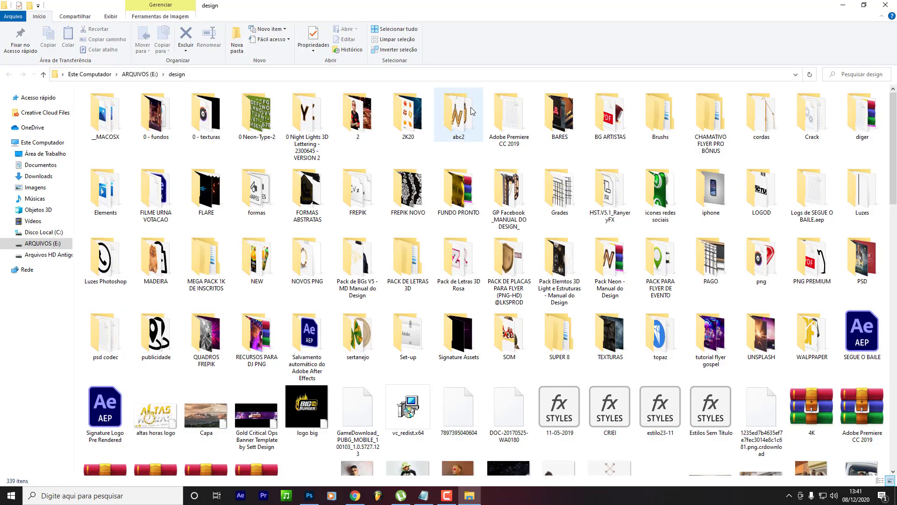
double_click(401, 117)
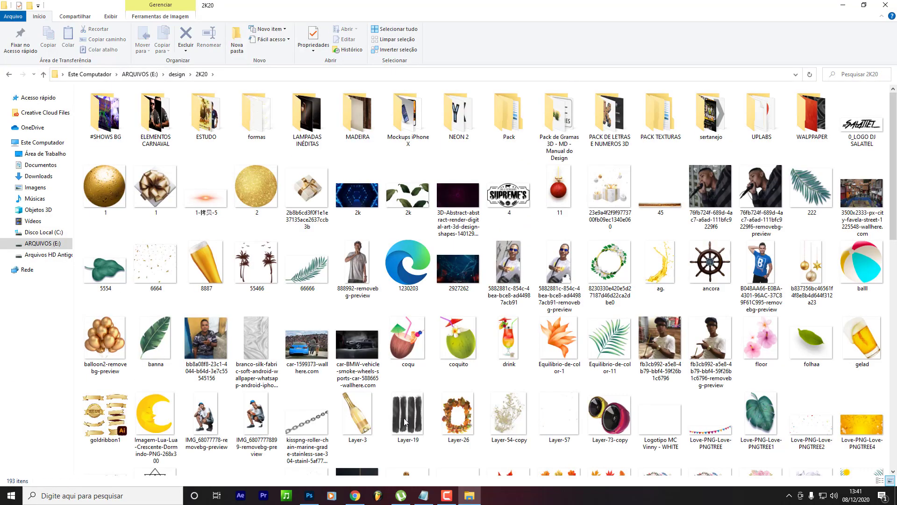
left_click(682, 132)
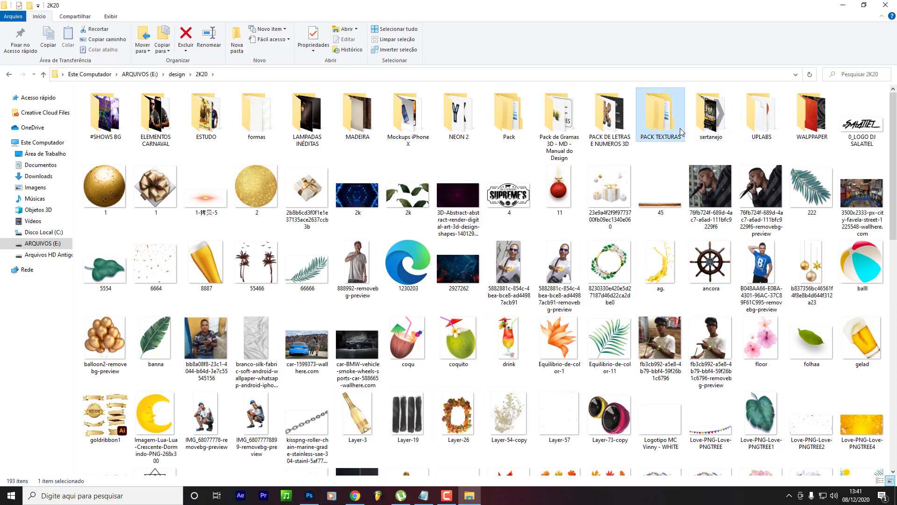
double_click(682, 132)
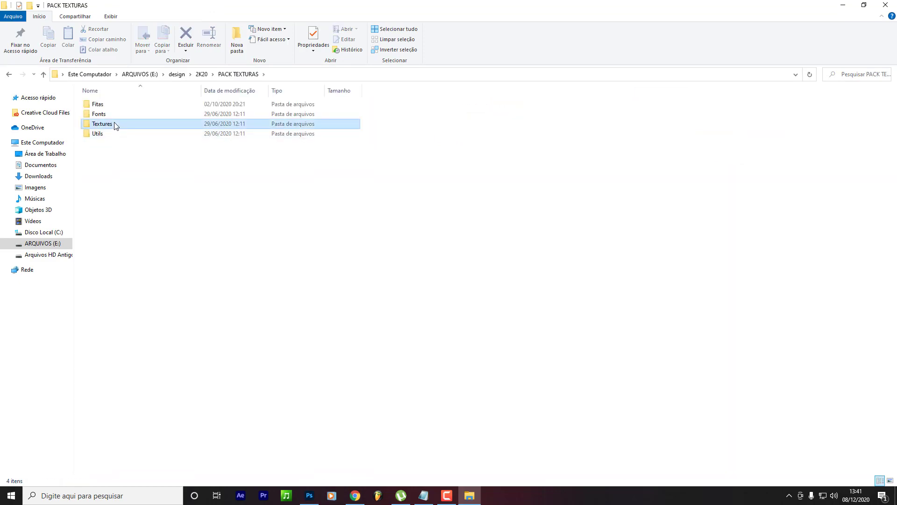
left_click(114, 124)
double_click(101, 124)
left_click(112, 133)
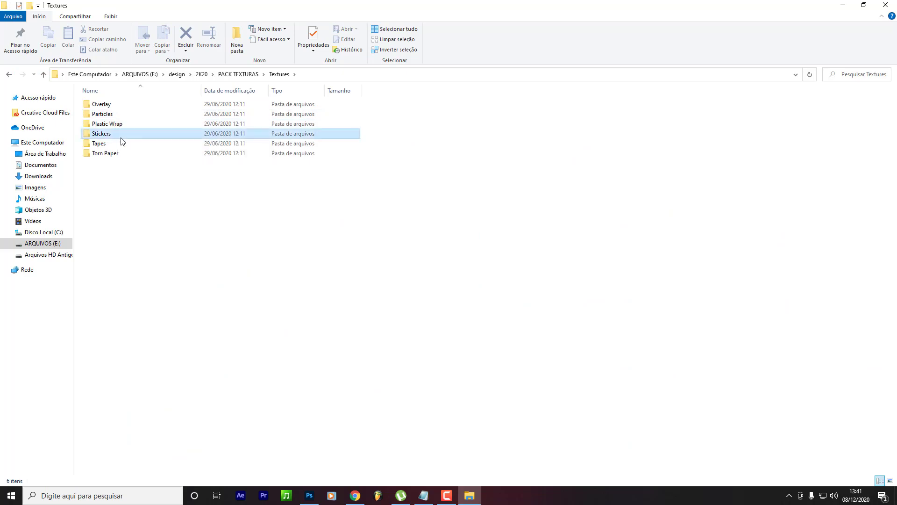
double_click(112, 144)
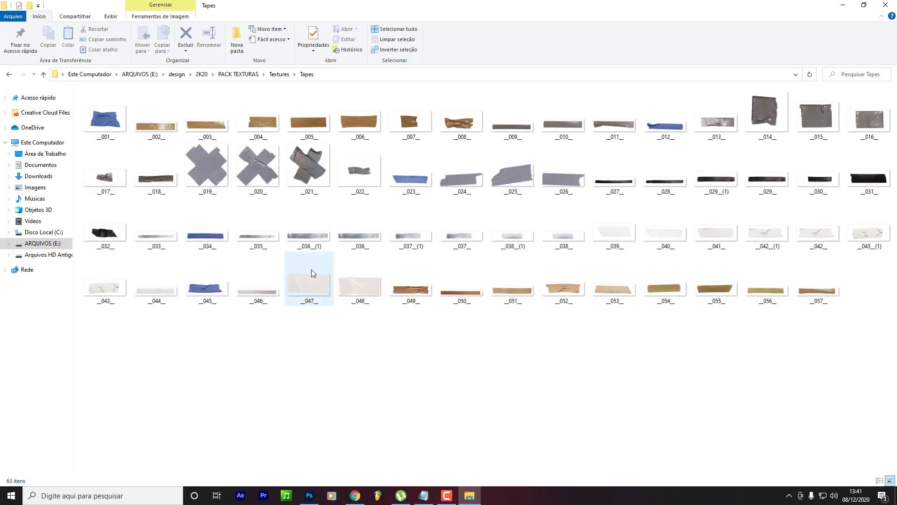
Place the __047__ tape image in the red flyer with a slight tilt, move it upward, and delete its layer.
left_click(309, 280)
left_click_drag(321, 503, 367, 252)
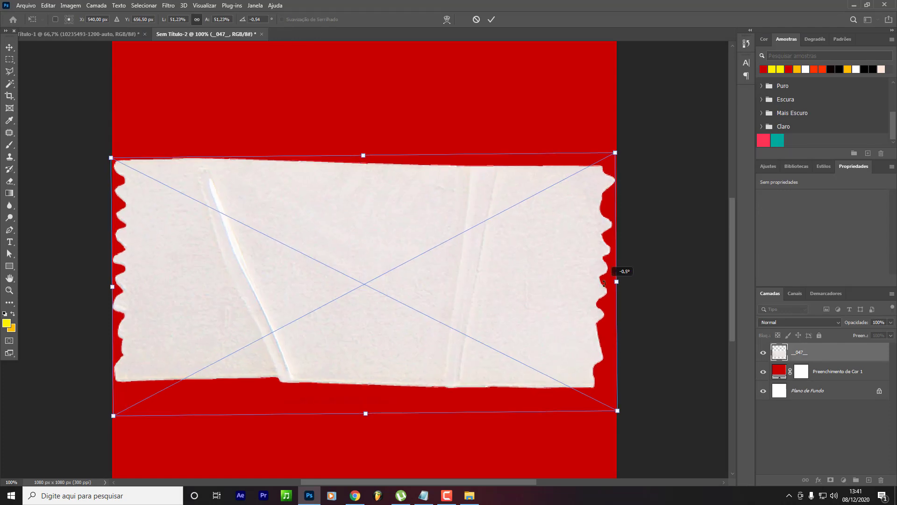
key("Return")
left_click_drag(507, 318, 519, 286)
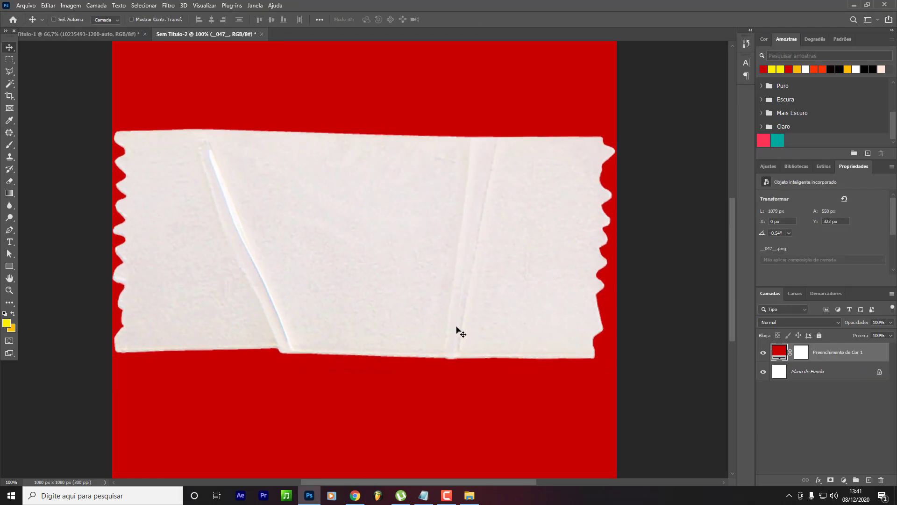
key("Delete")
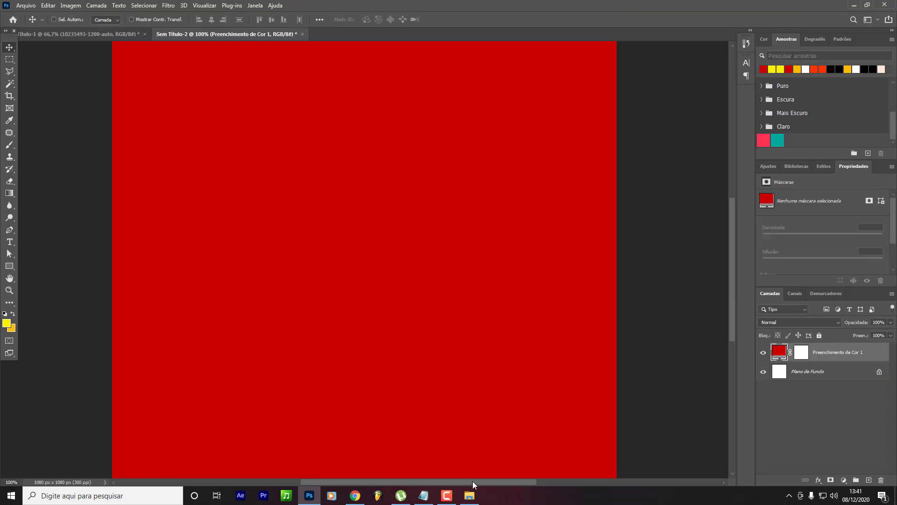
Place the __047__ tape image from the Tapes folder again, untilted and across the full canvas width.
left_click(469, 494)
left_click_drag(329, 295, 341, 357)
key("Return")
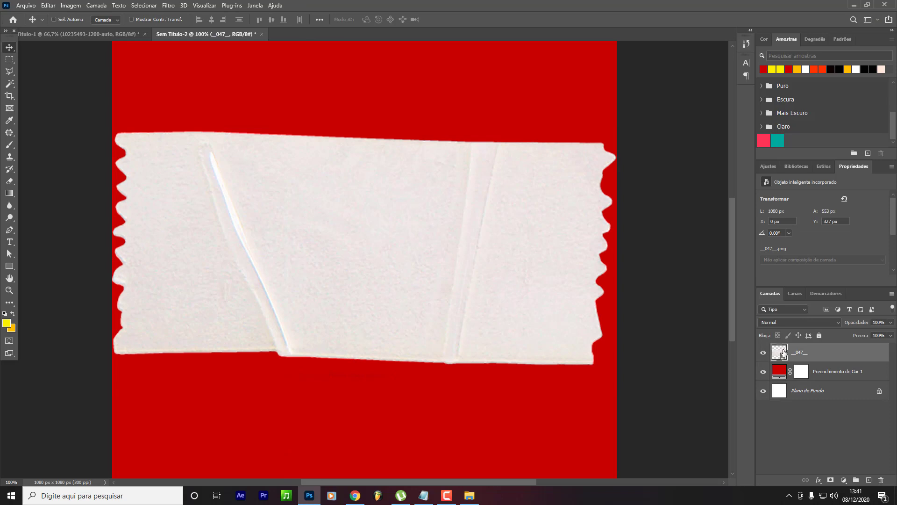
Try to export the tape smart object's contents for the web as PNG-24, and close its document.
double_click(784, 352)
left_click(440, 229)
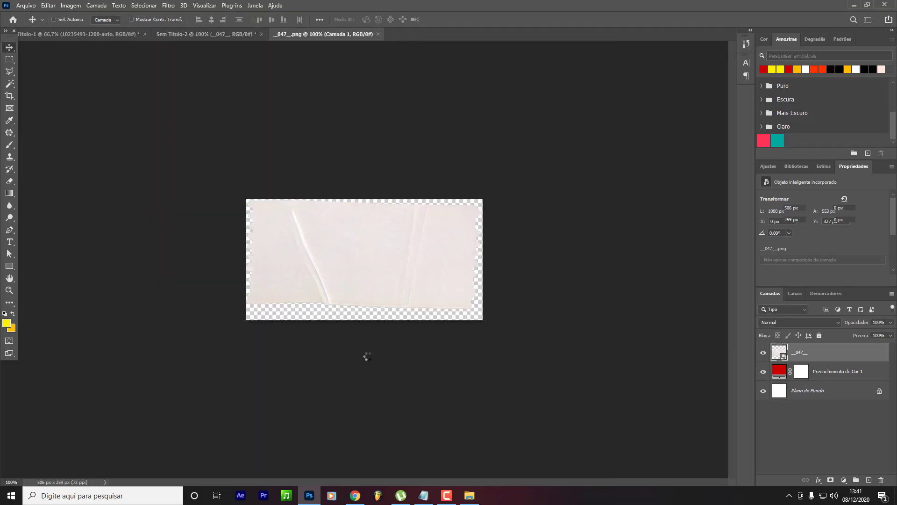
left_click(17, 6)
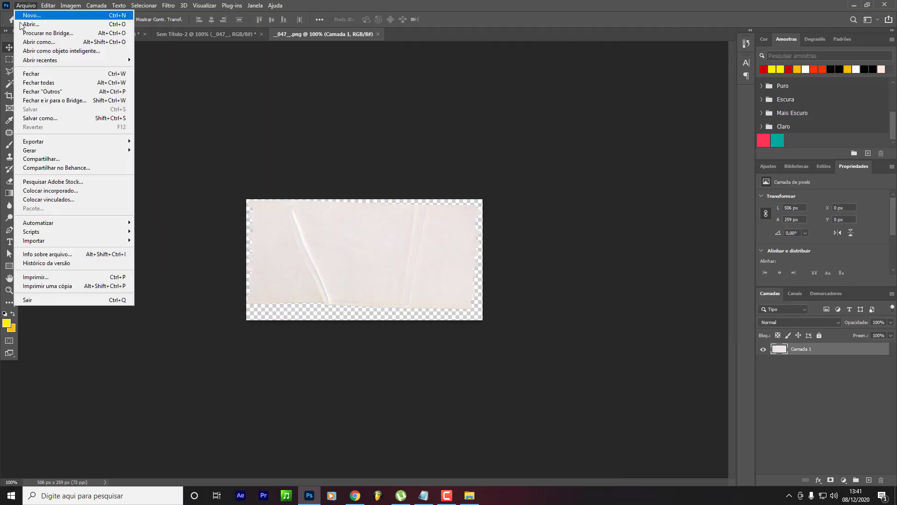
mouse_move(80, 141)
left_click(200, 178)
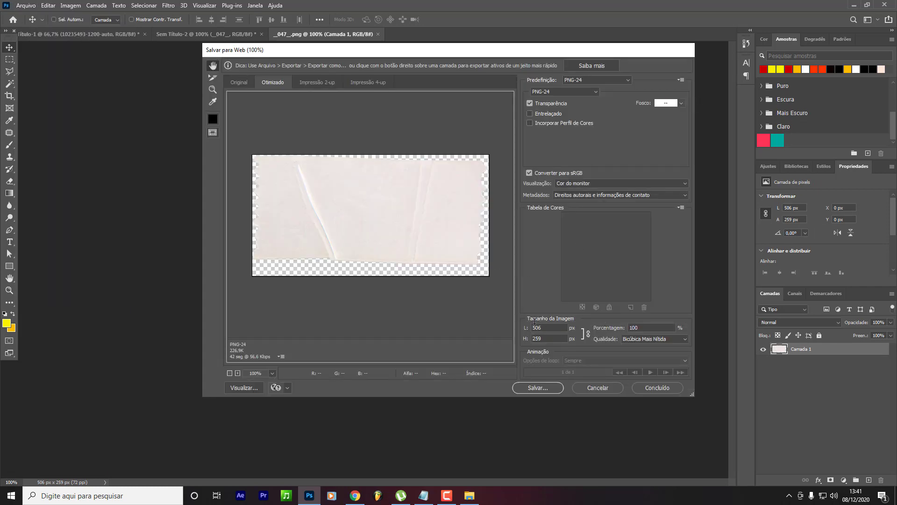
left_click(538, 387)
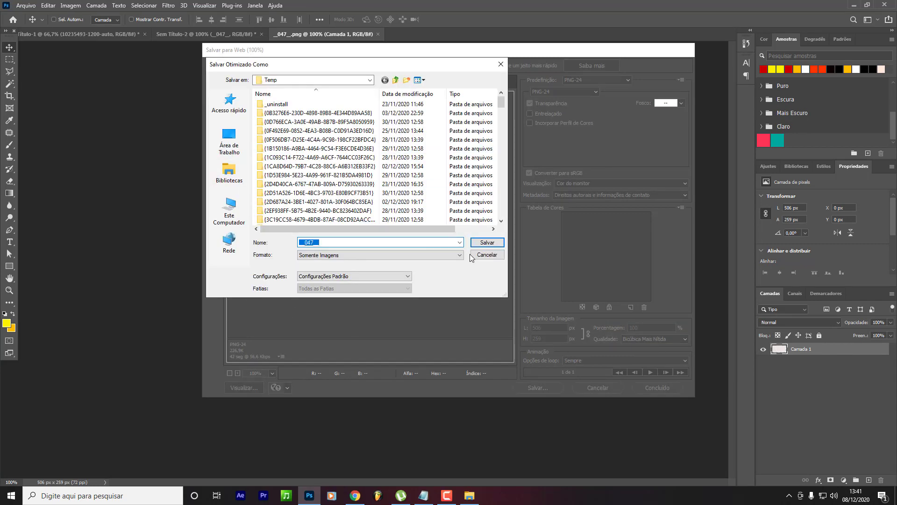
left_click(475, 254)
left_click(609, 384)
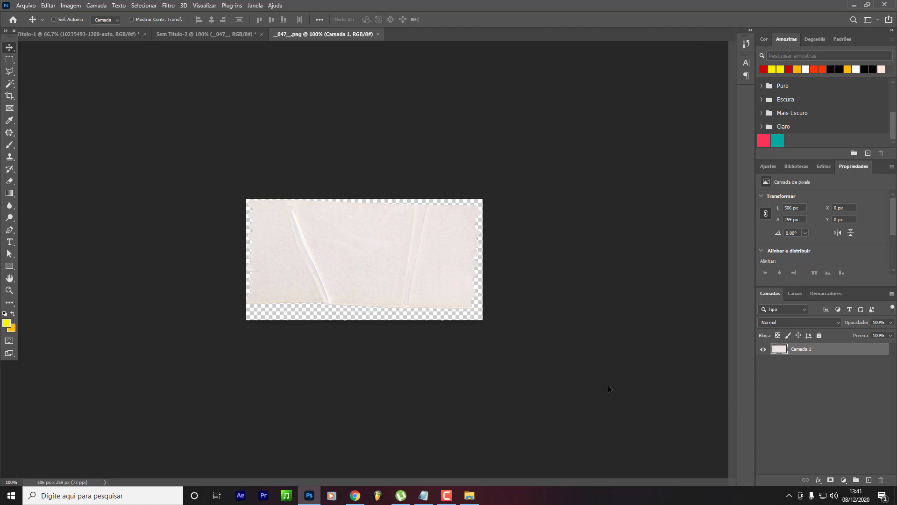
left_click(377, 34)
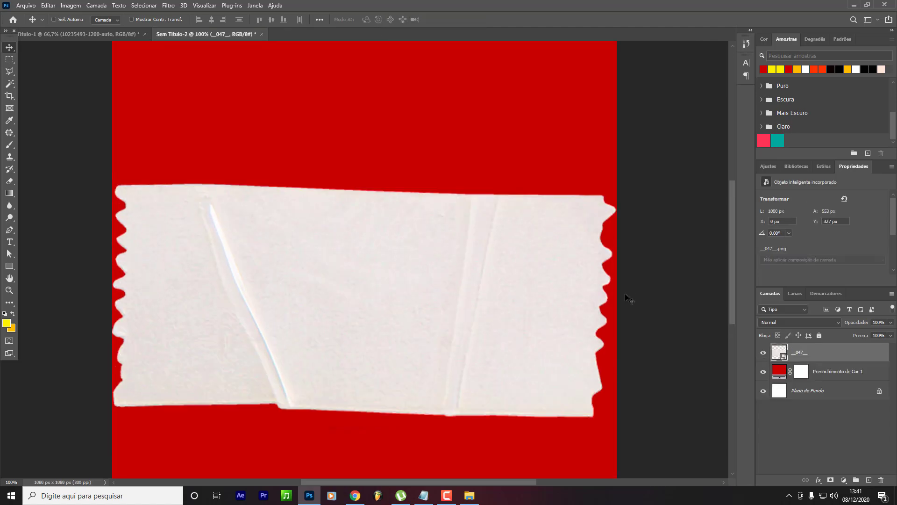
Scale the tape to about 29% and move it into the upper part of the flyer.
key("ctrl+t")
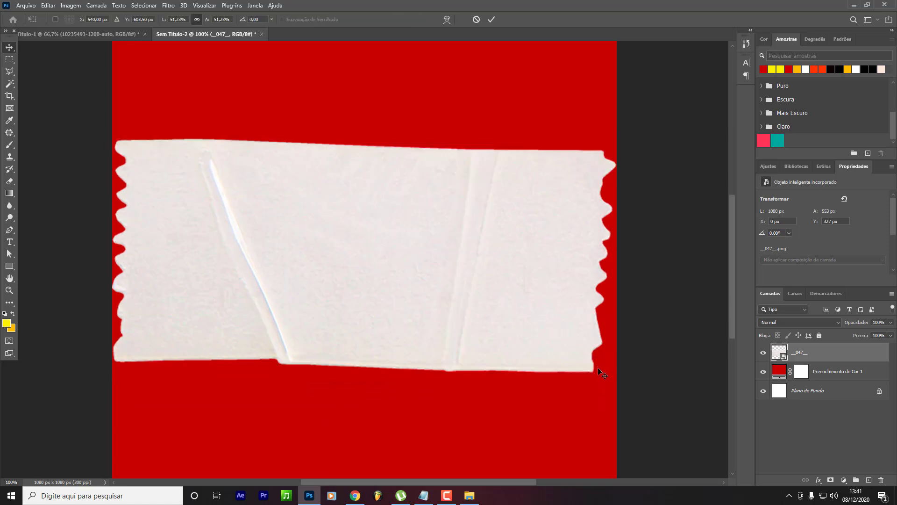
left_click_drag(616, 398, 396, 284)
left_click_drag(347, 238, 431, 236)
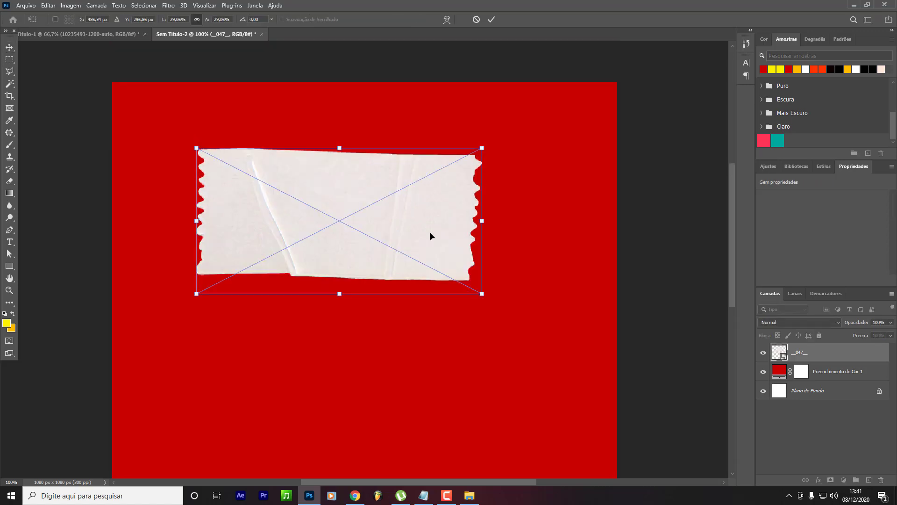
key("Return")
key("Escape")
Delete the tape layer and the red colour fill layer.
key("Delete")
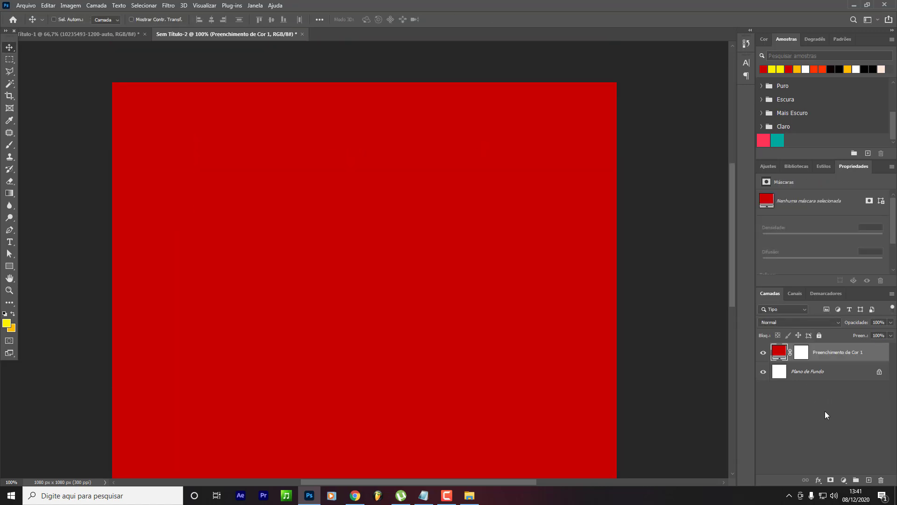
key("Delete")
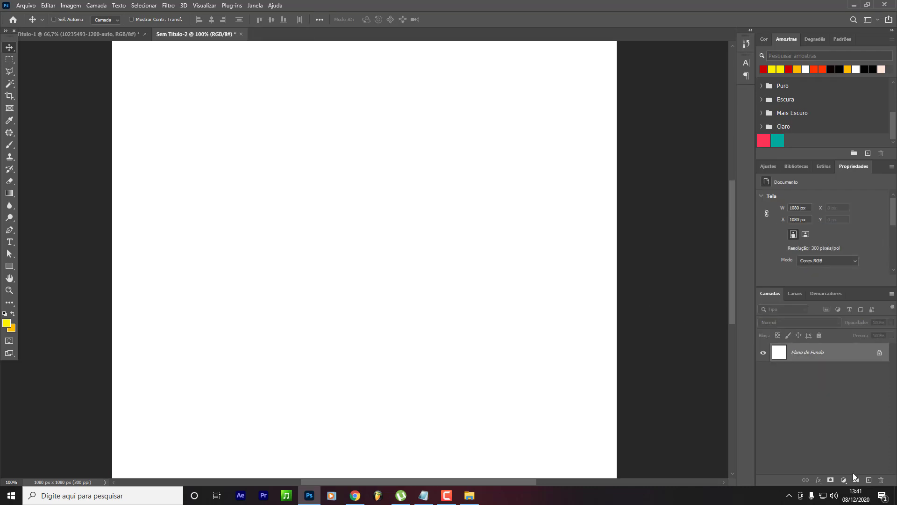
Add a gradient fill layer above the background using the "Preto, Branco" preset from the Básicos group.
scroll(598, 245, "up", 3)
left_click(844, 480)
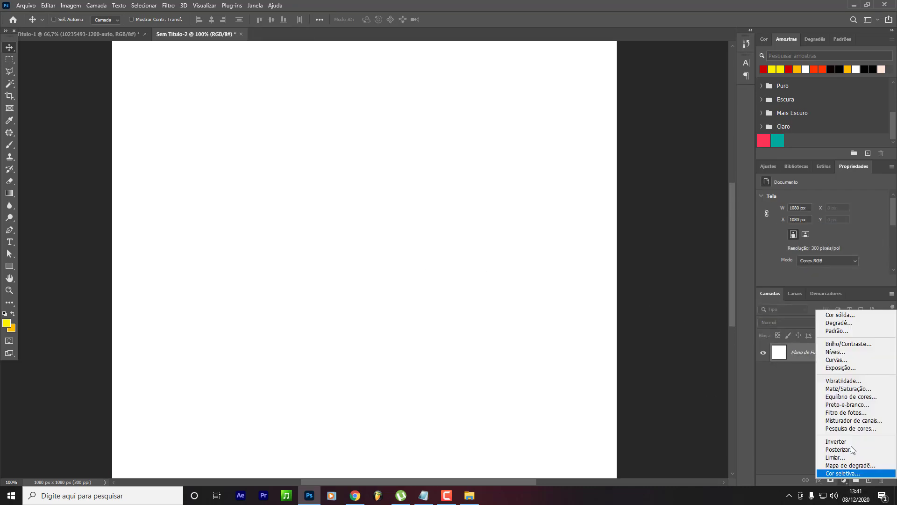
left_click(851, 323)
left_click(645, 226)
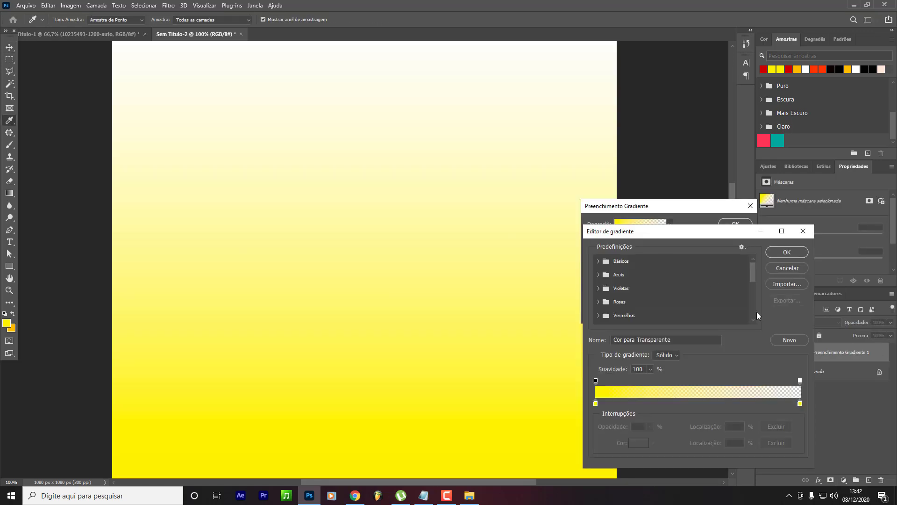
left_click(598, 262)
left_click(640, 276)
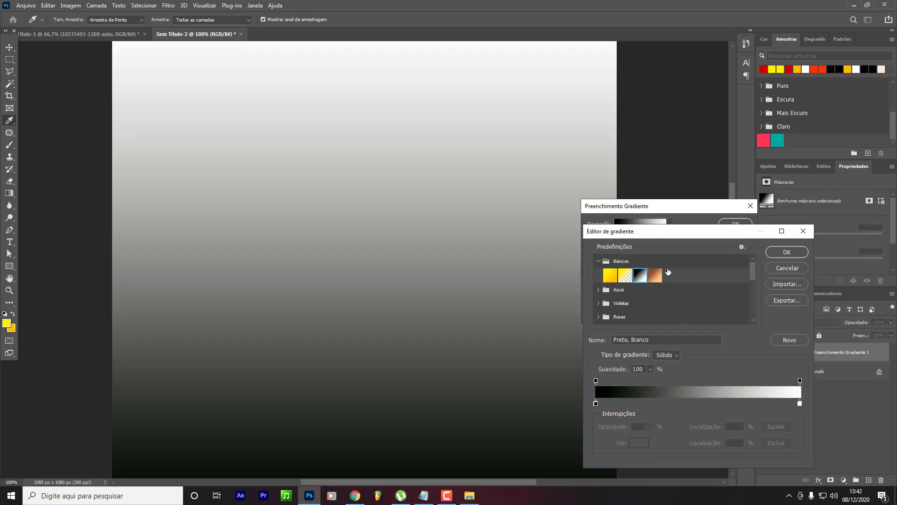
scroll(475, 218, "down", 2)
scroll(490, 231, "up", 6)
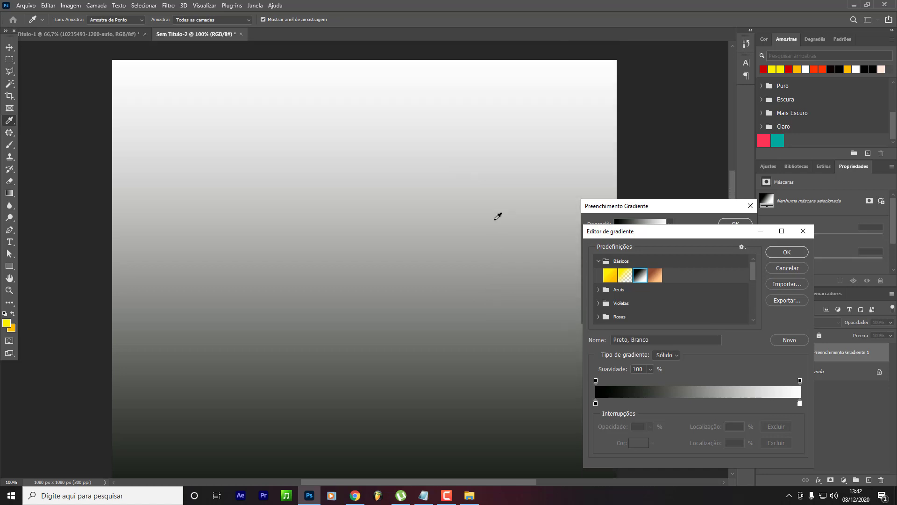
scroll(486, 252, "down", 1)
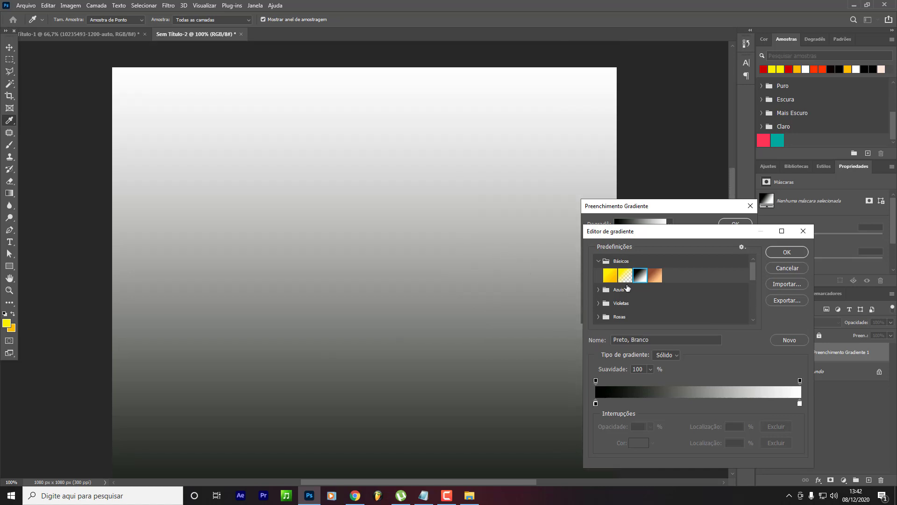
Set the gradient's white end stop to the recently used dark red ac0404.
double_click(800, 404)
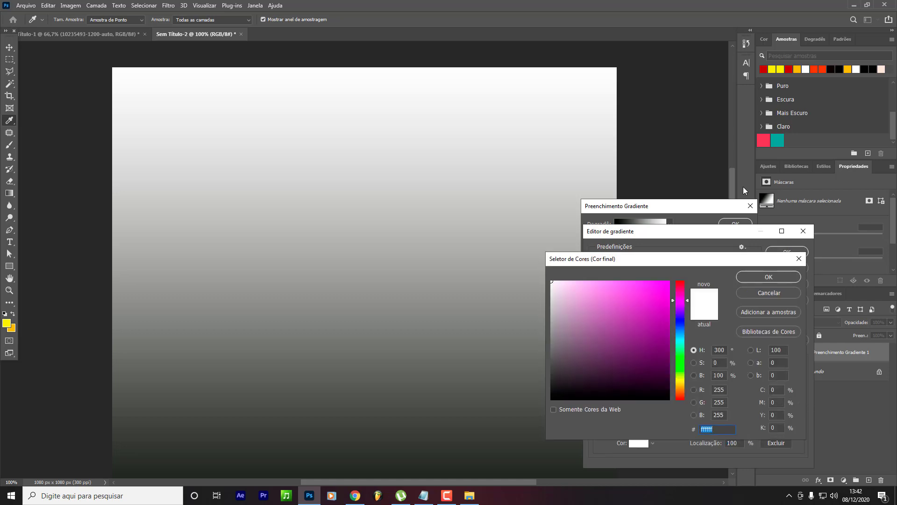
left_click(764, 69)
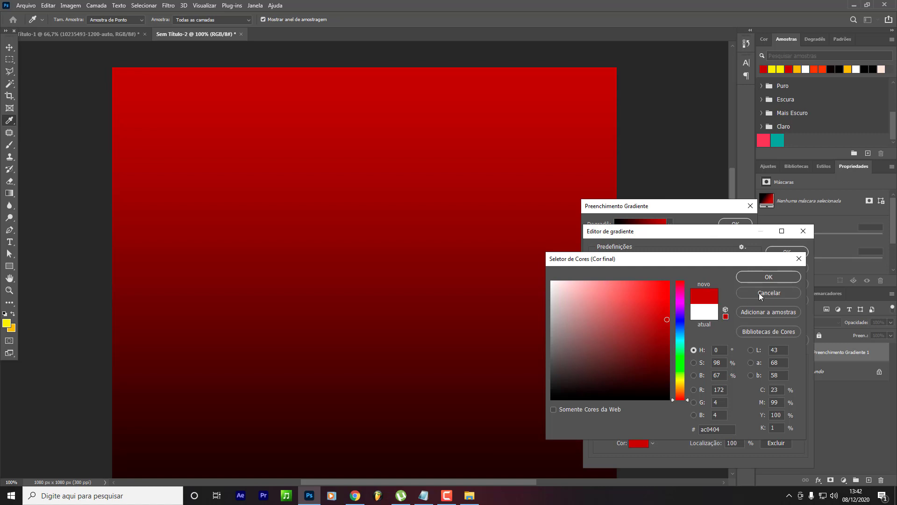
left_click(764, 278)
Set the gradient's black start stop to bright red d22323 and apply the gradient fill.
double_click(596, 403)
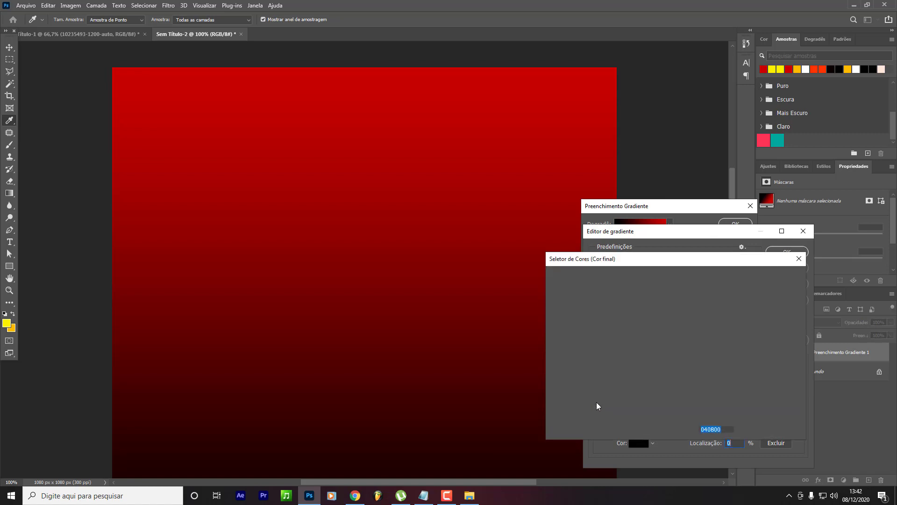
left_click(764, 69)
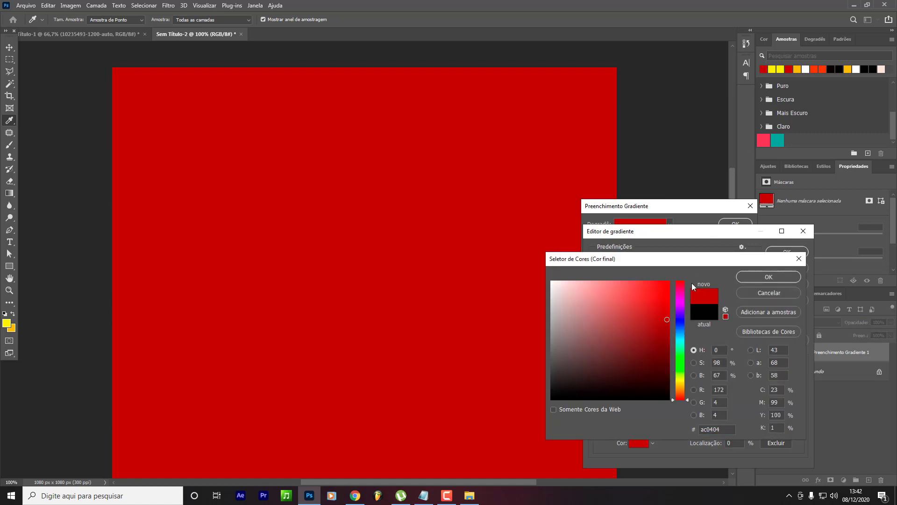
left_click(650, 302)
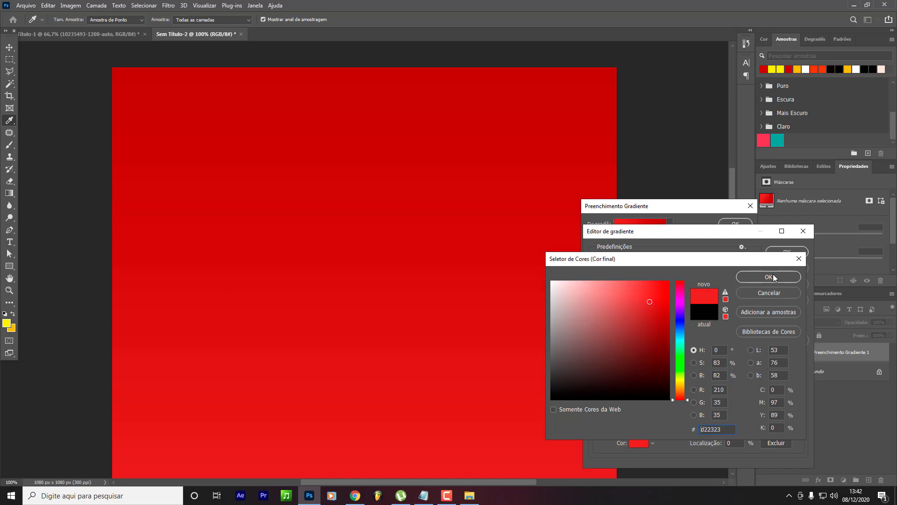
left_click(769, 276)
left_click(787, 252)
left_click(743, 228)
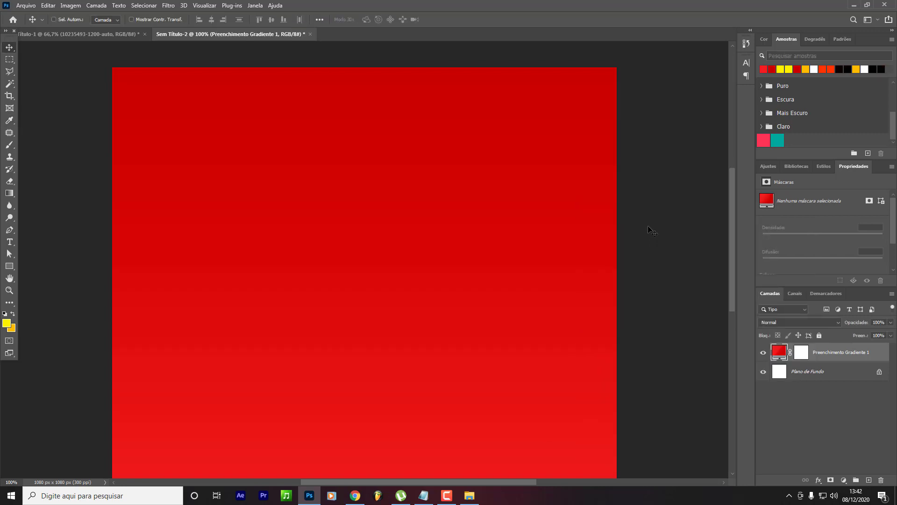
Edit the gradient fill layer and darken its end stop to 750a0a.
key("ctrl+minus")
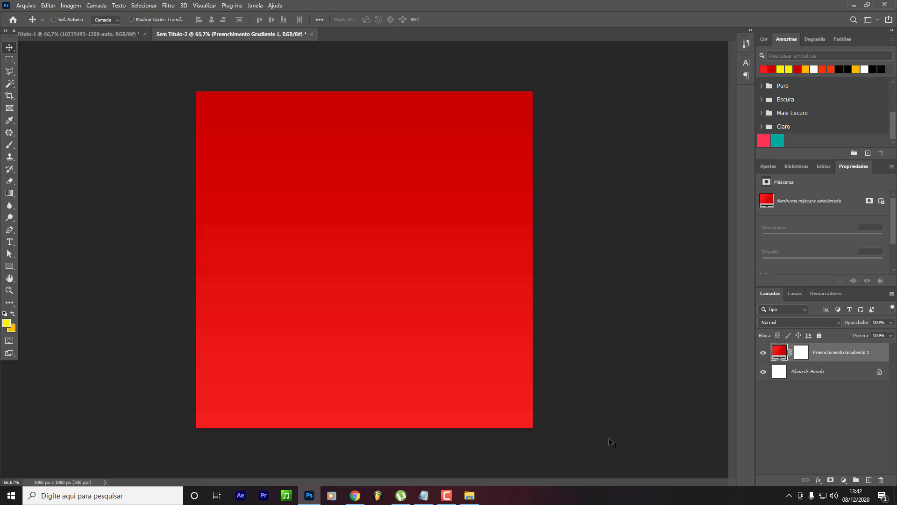
double_click(779, 351)
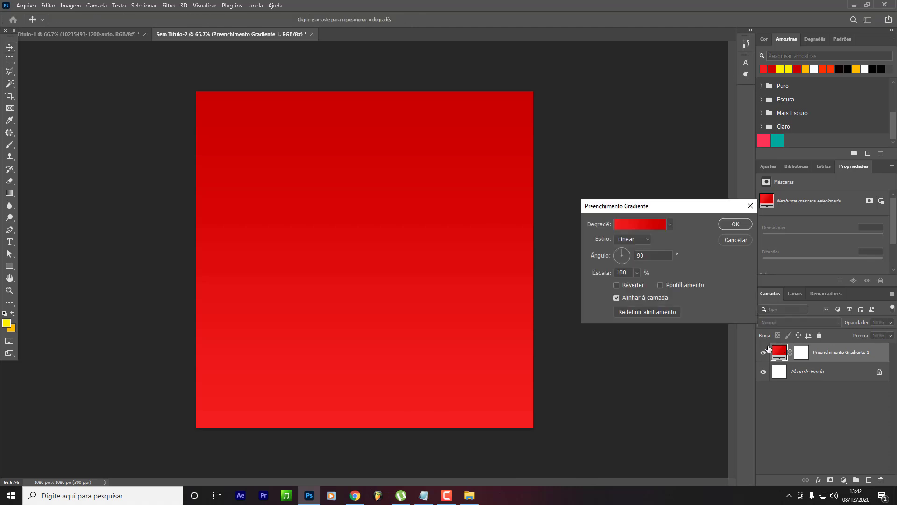
left_click(643, 225)
double_click(800, 404)
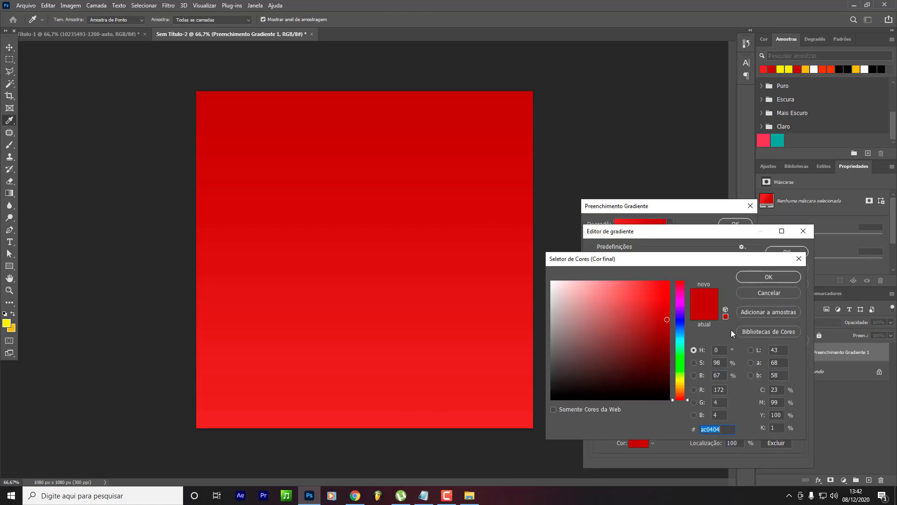
left_click(660, 346)
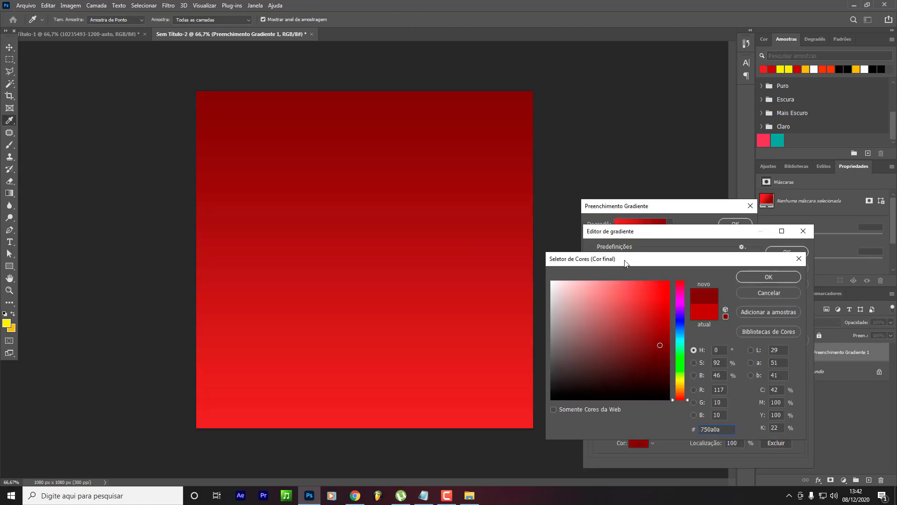
left_click(769, 276)
left_click(783, 252)
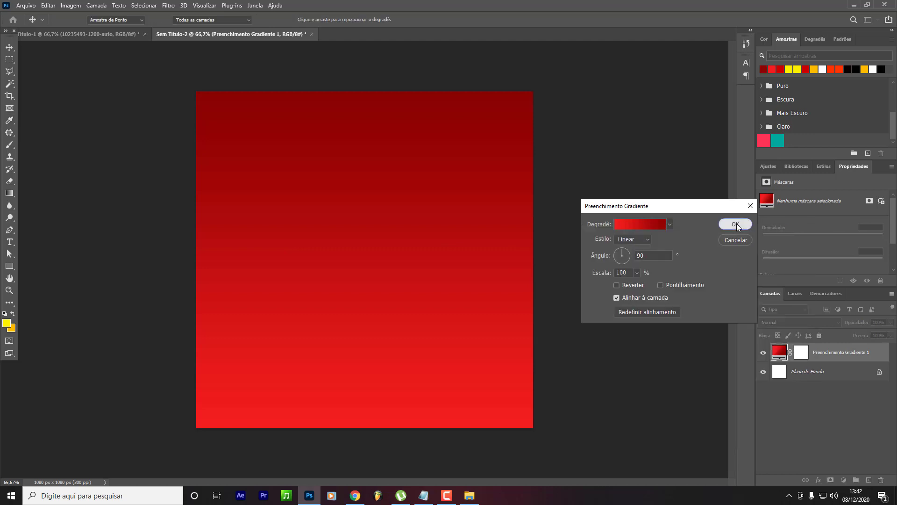
left_click(737, 223)
Activate the Pen tool in shape mode and set its fill to white.
left_click(9, 266)
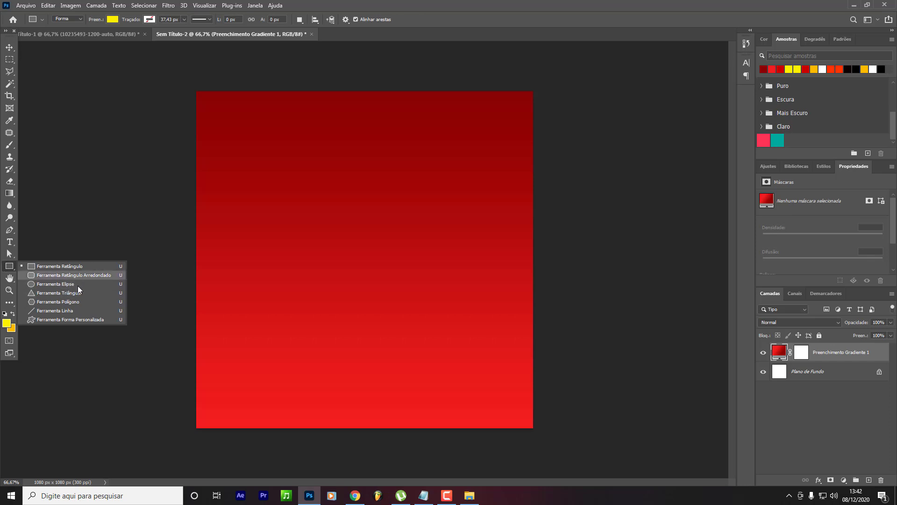
left_click(9, 229)
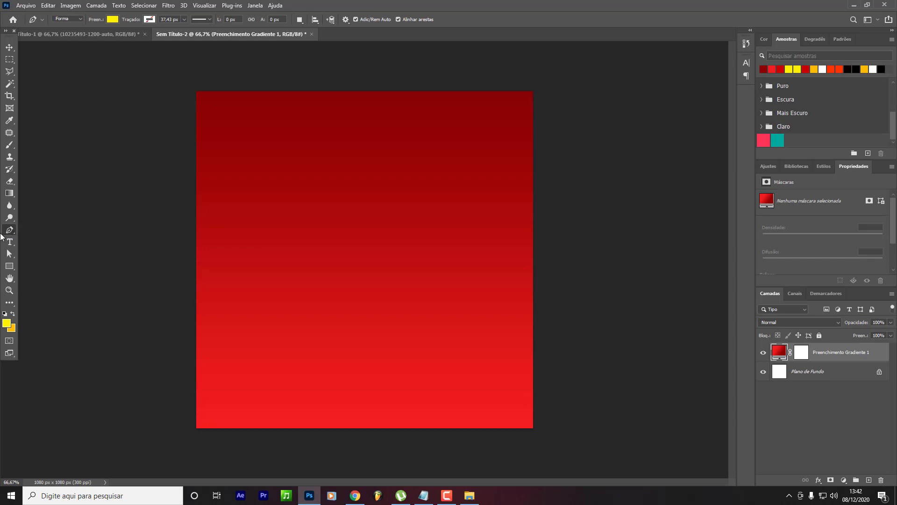
left_click(113, 20)
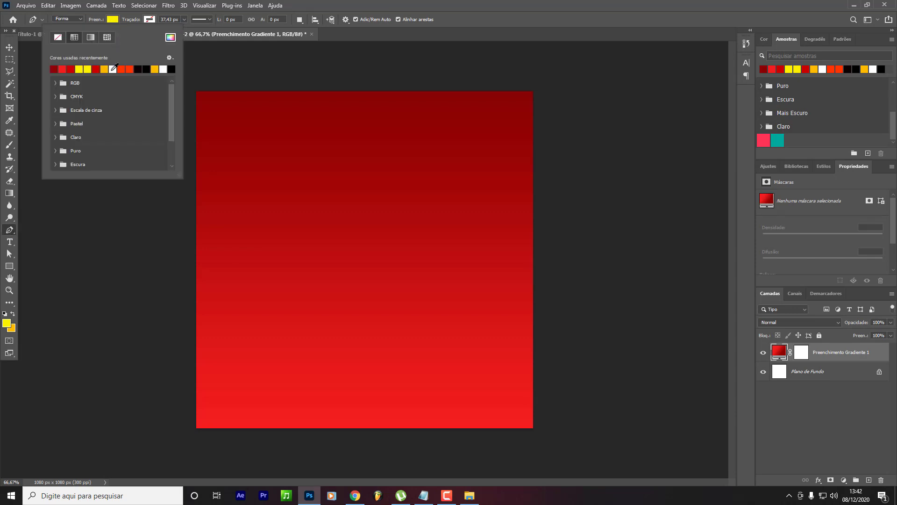
left_click(114, 69)
left_click(12, 230)
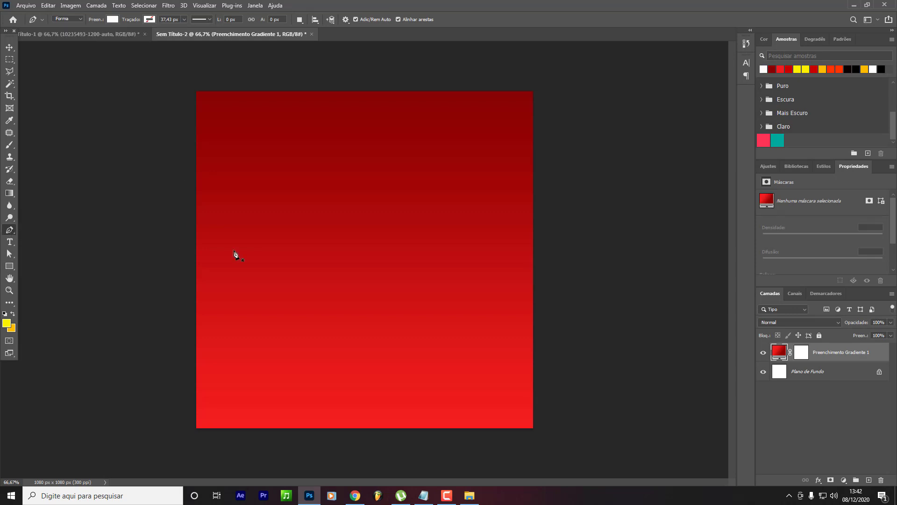
left_click(250, 218)
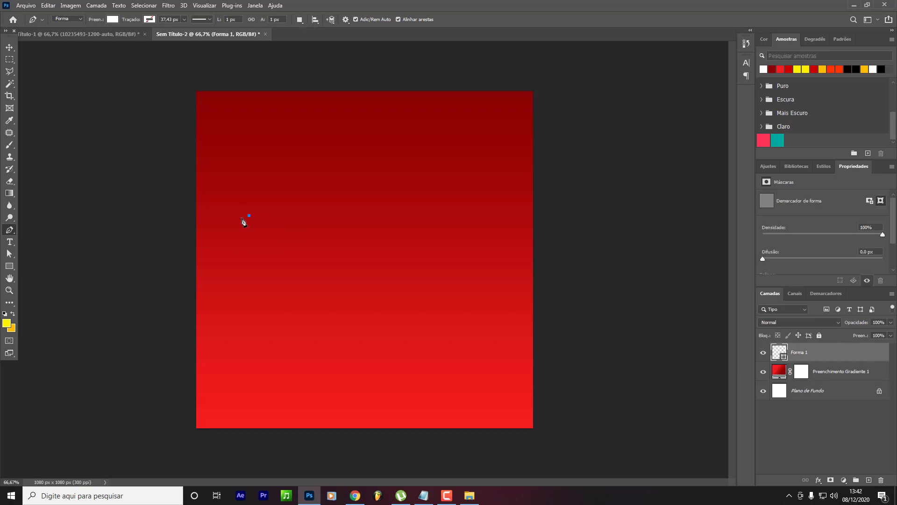
key("ctrl+z")
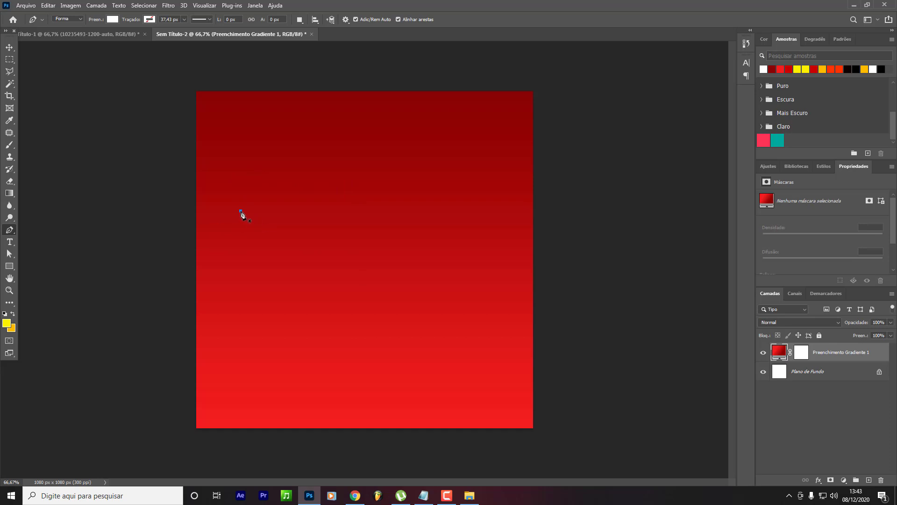
left_click(240, 211)
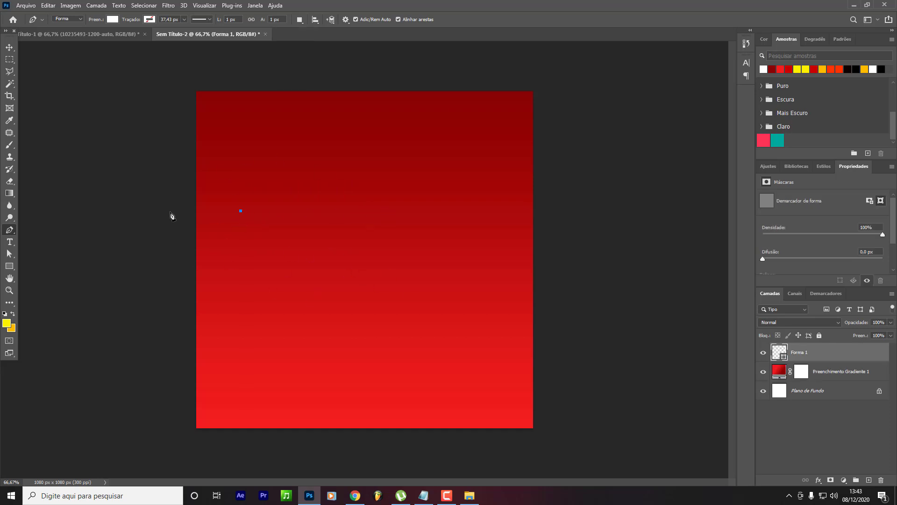
key("ctrl+z")
Draw a closed wavy white shape with large Pen tool curves across the canvas, shift it up and left, and delete it.
left_click(246, 210)
left_click_drag(386, 213, 464, 344)
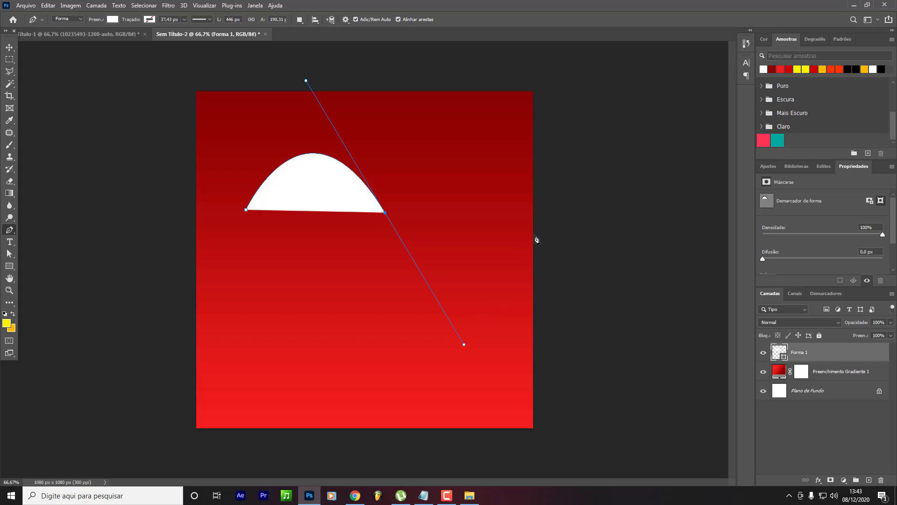
left_click_drag(518, 263, 412, 460)
left_click_drag(591, 282, 567, 413)
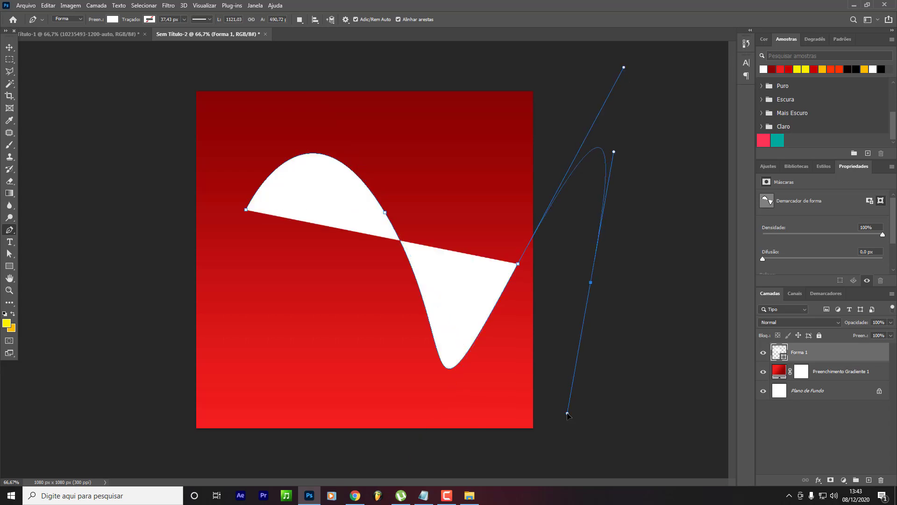
left_click_drag(401, 398, 241, 231)
left_click(246, 210)
left_click(10, 47)
left_click_drag(345, 276, 322, 243)
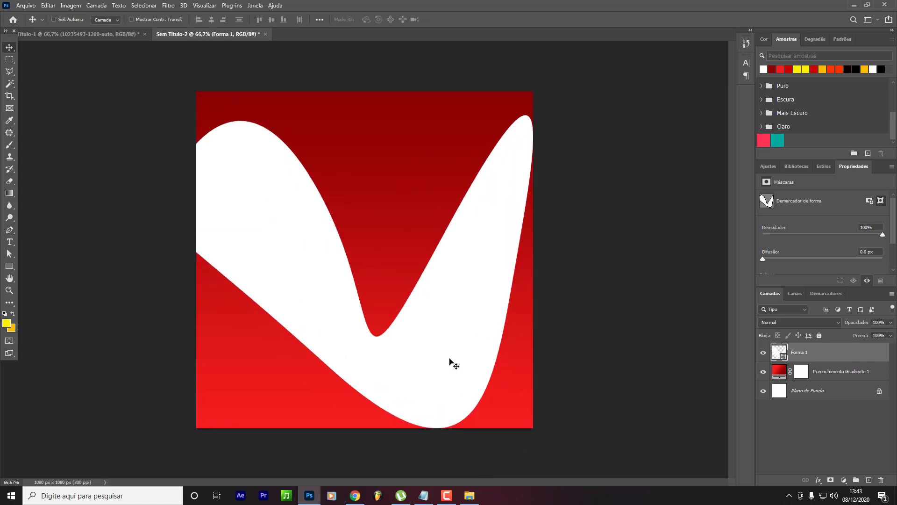
key("Delete")
Start a white Pen tool shape at the lower left of the canvas and curve its outline up along the left side.
left_click(9, 229)
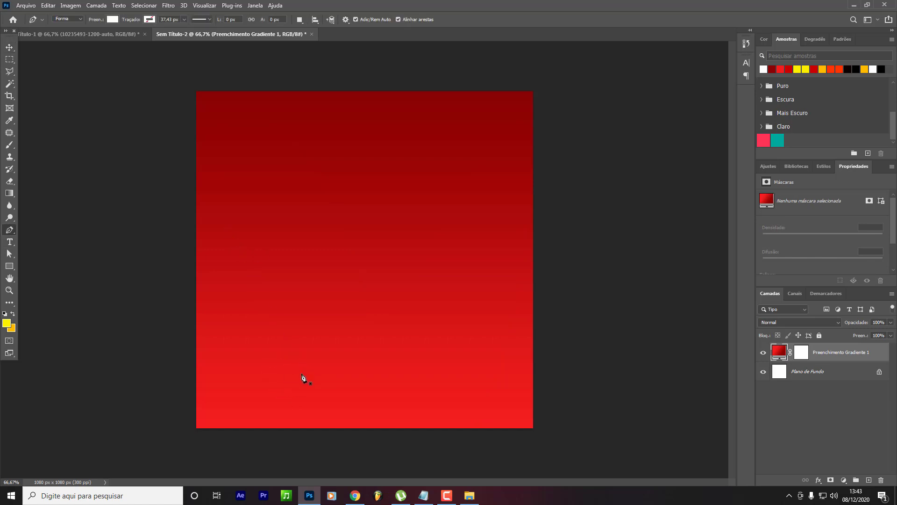
left_click_drag(304, 375, 296, 376)
left_click_drag(237, 320, 233, 286)
left_click_drag(236, 232, 245, 210)
left_click_drag(387, 204, 411, 214)
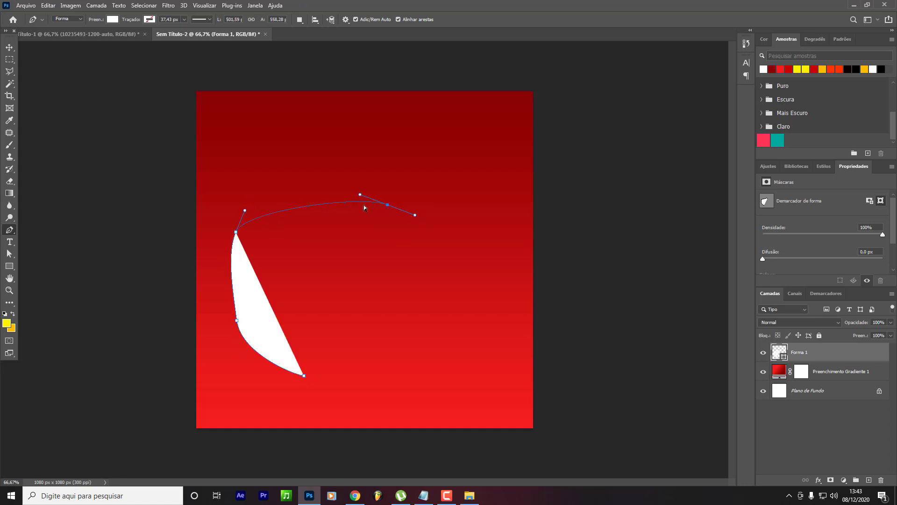
key("ctrl+z")
Continue the shape's outline in rounded curves across the top, down the right side and back along the lower edge.
left_click_drag(279, 192, 299, 189)
left_click_drag(427, 195, 517, 258)
key("ctrl+z")
key("ctrl+z")
left_click_drag(520, 264, 520, 306)
left_click_drag(431, 359, 417, 364)
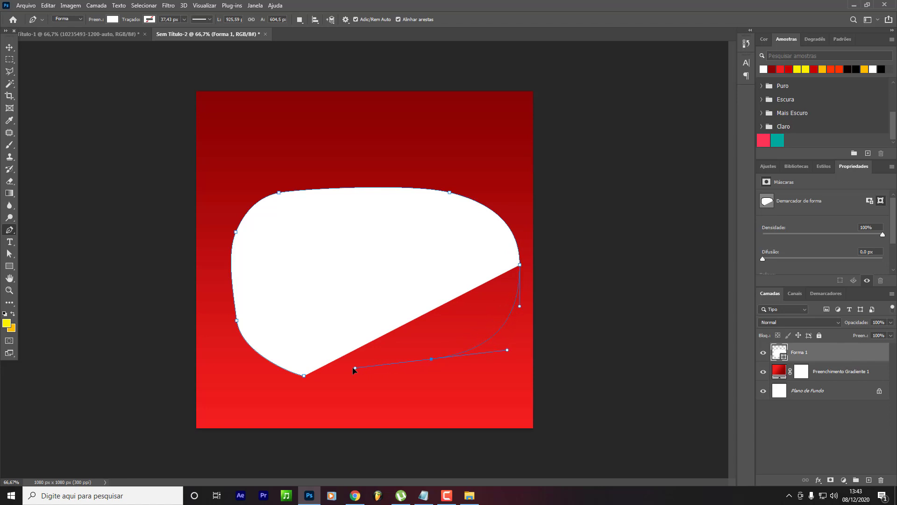
Close the outline with a pointed tail at its lower left as a speech bubble, and move the shape slightly up and left.
left_click_drag(354, 371, 342, 369)
left_click_drag(304, 376, 300, 405)
key("ctrl+z")
key("v")
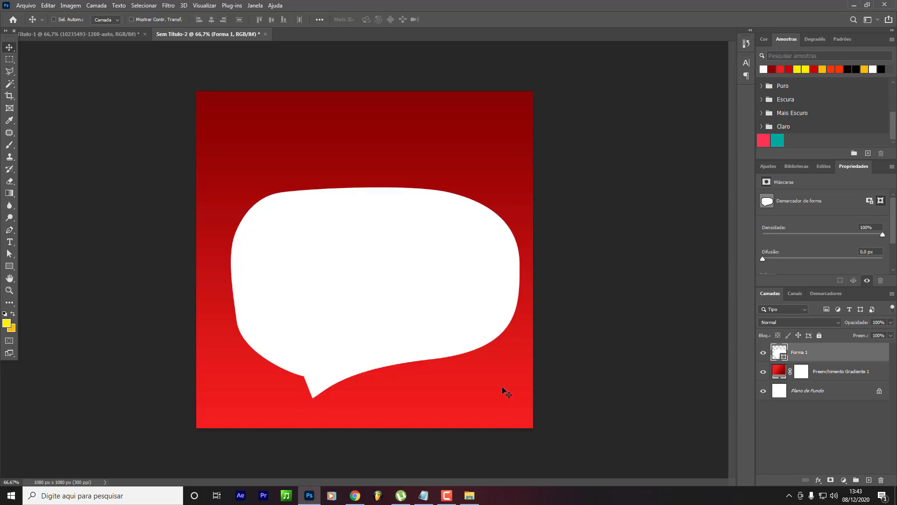
left_click_drag(408, 317, 404, 295)
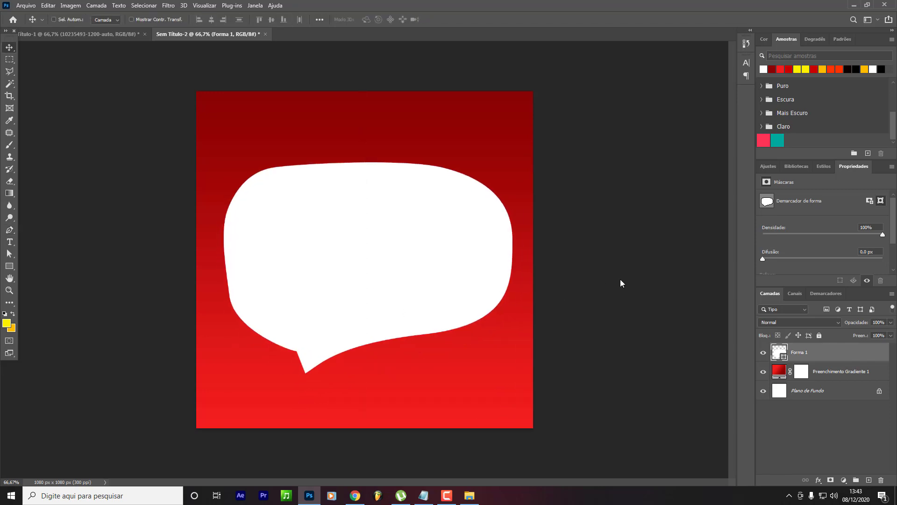
Hide the speech bubble shape layer.
key("ctrl+plus")
scroll(361, 317, "up", 2)
scroll(387, 417, "down", 1)
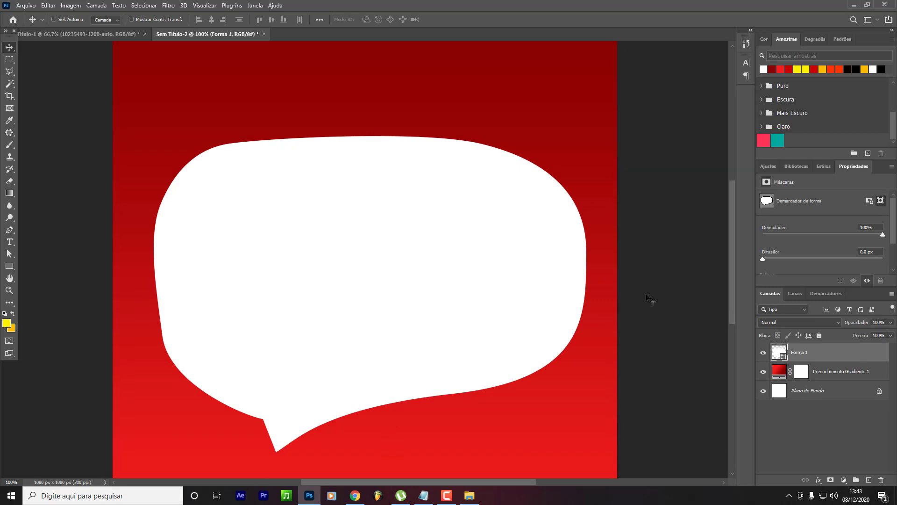
scroll(649, 298, "up", 1)
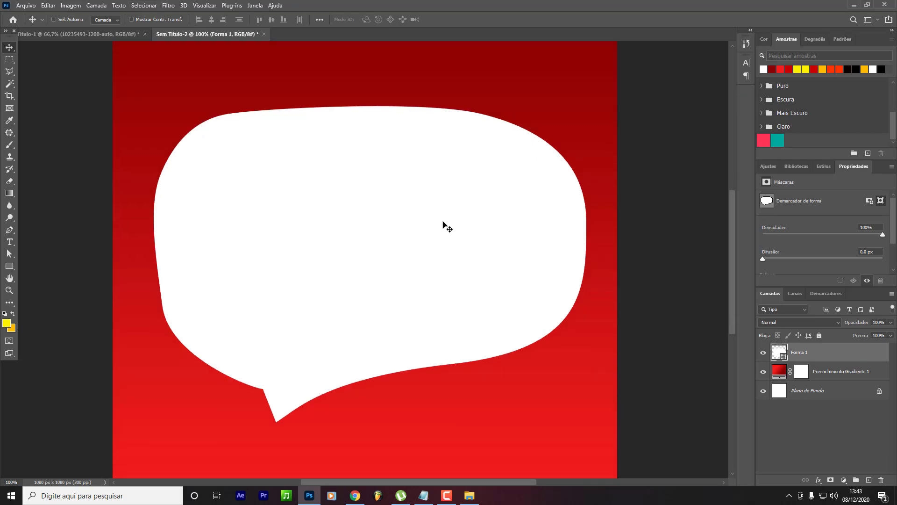
scroll(435, 220, "down", 2)
scroll(153, 161, "down", 1)
left_click(764, 352)
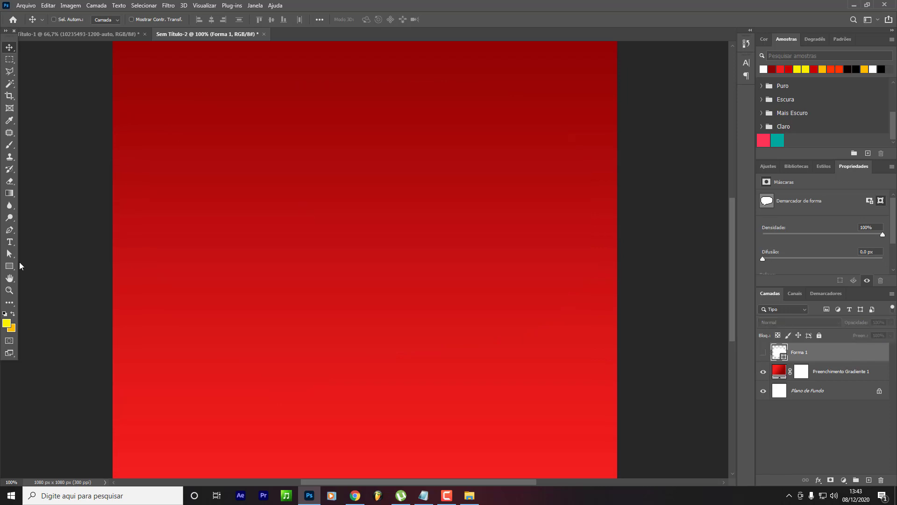
Draw a white circle about 760 px in diameter near the middle of the canvas.
left_click(9, 266)
left_click(83, 285)
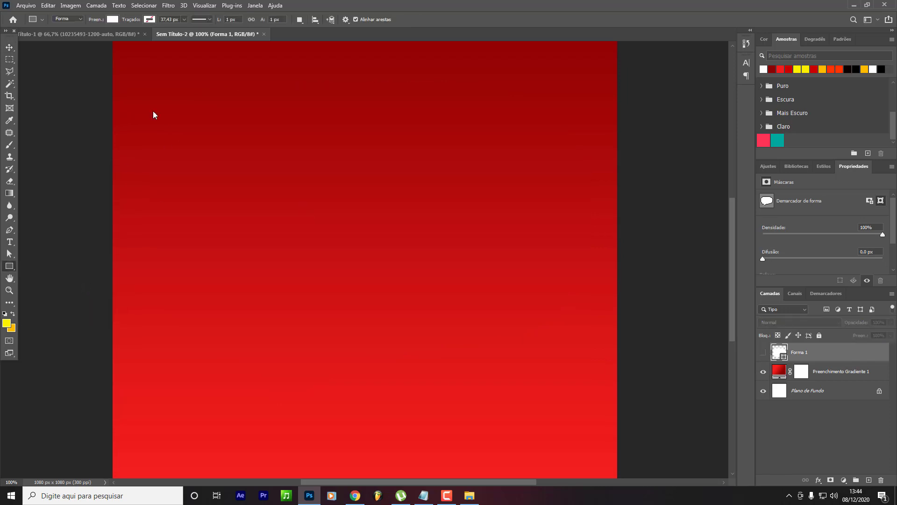
left_click_drag(186, 91, 541, 451)
key("v")
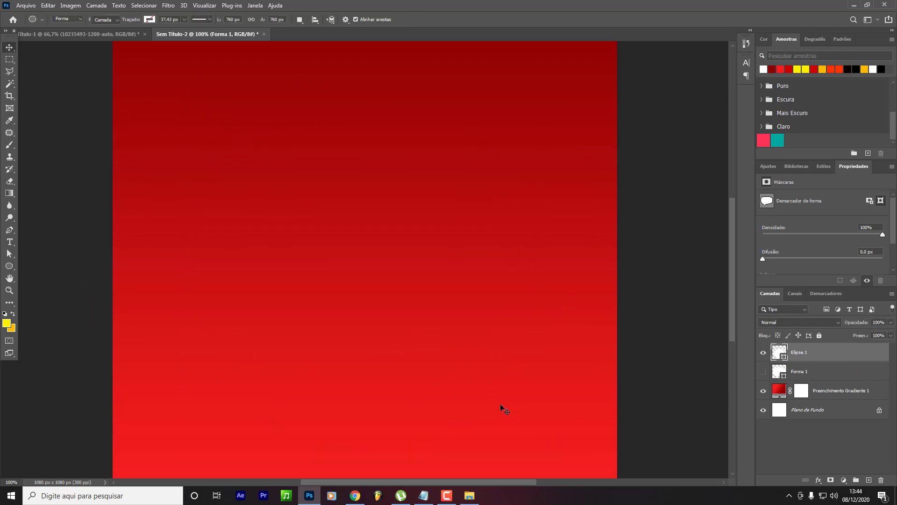
scroll(467, 373, "down", 2)
scroll(430, 351, "up", 3)
left_click_drag(483, 414, 504, 342)
scroll(502, 369, "up", 3)
scroll(502, 368, "down", 3)
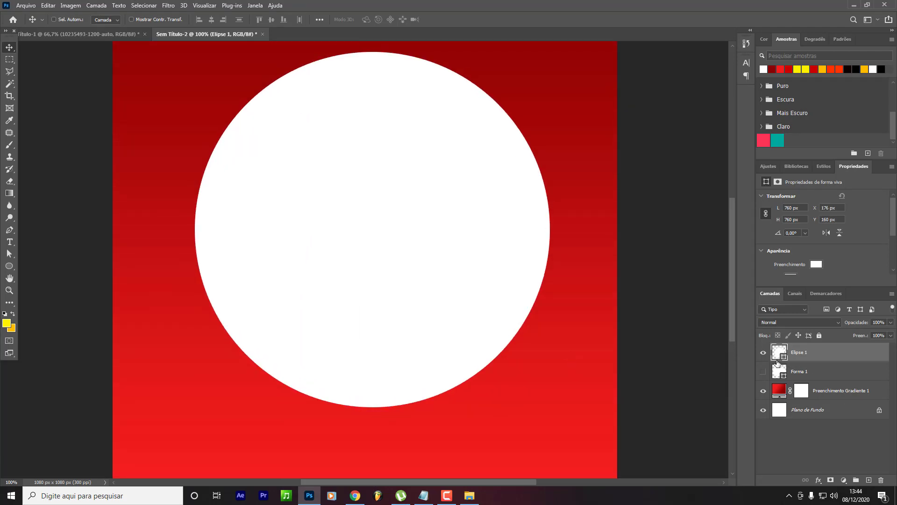
Delete the hidden speech bubble shape layer.
left_click(795, 371)
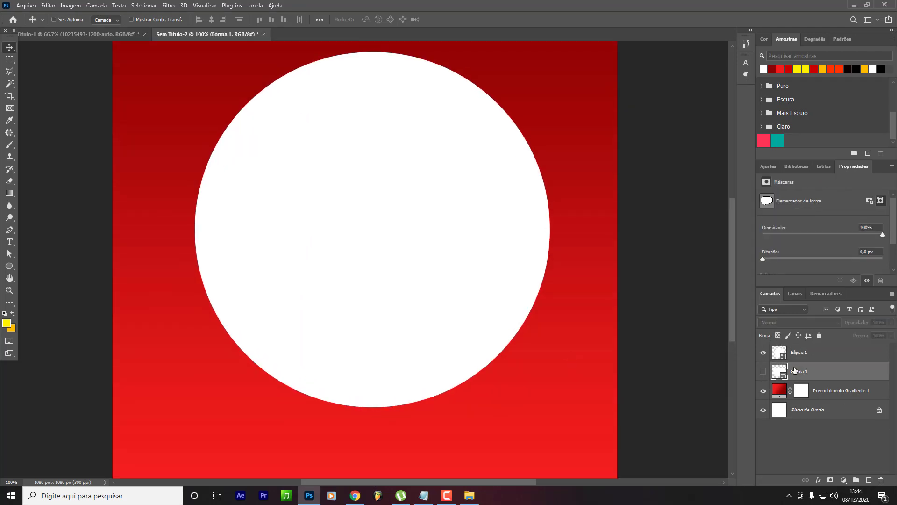
left_click(763, 372)
key("Delete")
scroll(200, 244, "up", 3)
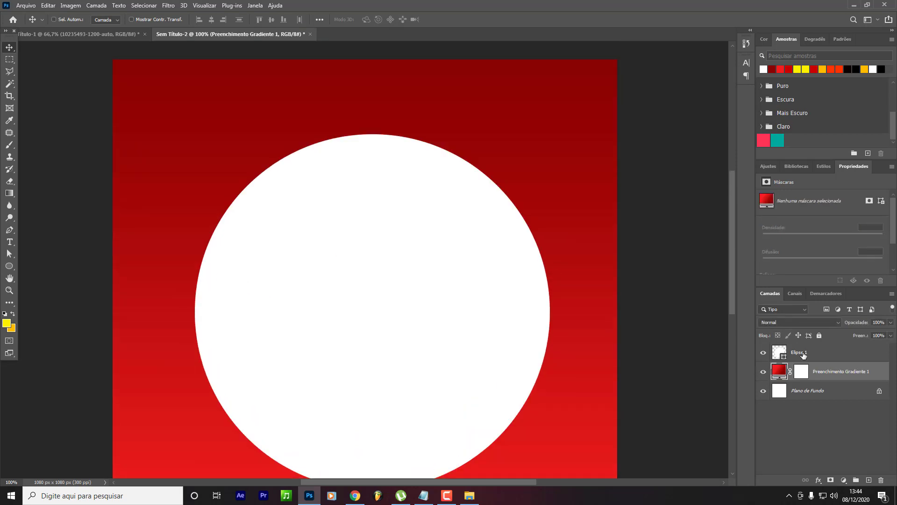
Delete the large white circle, then try a smaller circle about 359 px in diameter and remove it.
left_click(803, 355)
key("Delete")
left_click(9, 265)
left_click_drag(230, 140, 400, 203)
scroll(427, 211, "up", 6)
key("Delete")
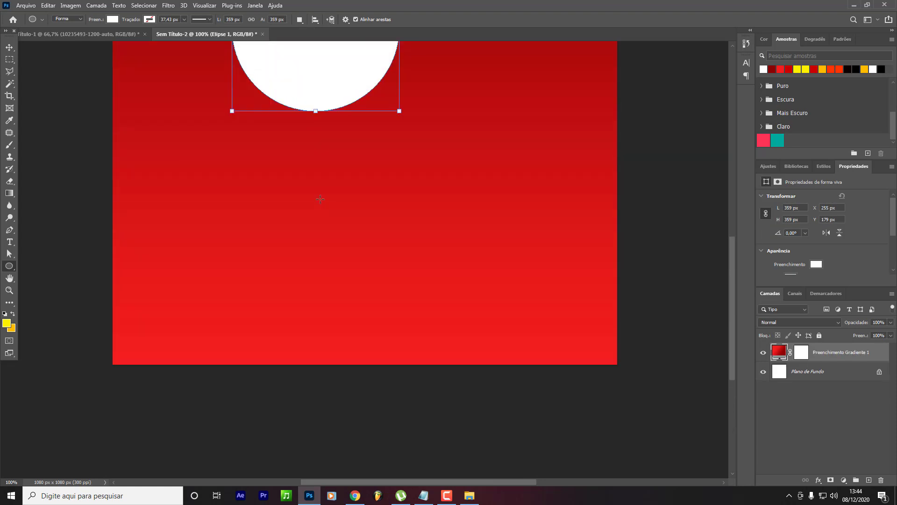
Draw a white circle about 767 px in diameter on the canvas and move it slightly up and left.
key("ctrl+minus")
left_click_drag(258, 151, 497, 410)
key("v")
left_click_drag(442, 346, 433, 333)
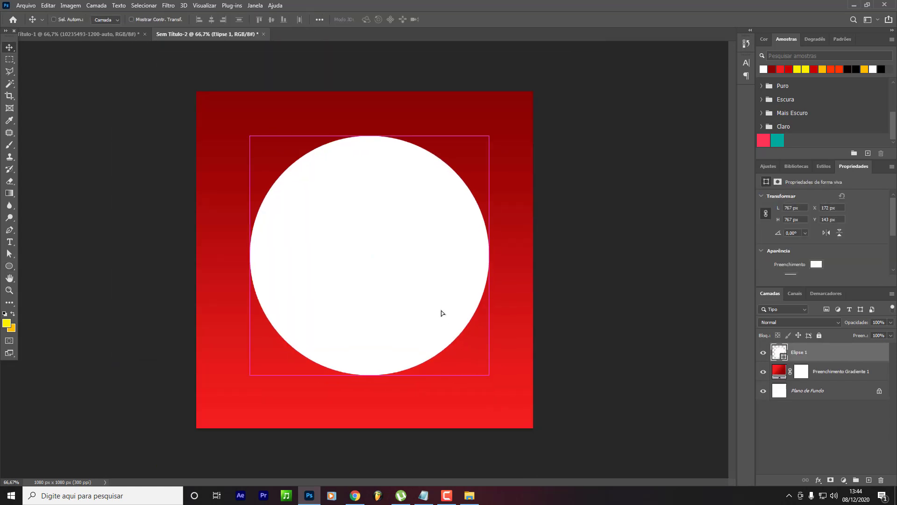
Create a guide layout with 4 columns and 4 rows, both with a 20 px gutter.
left_click(205, 7)
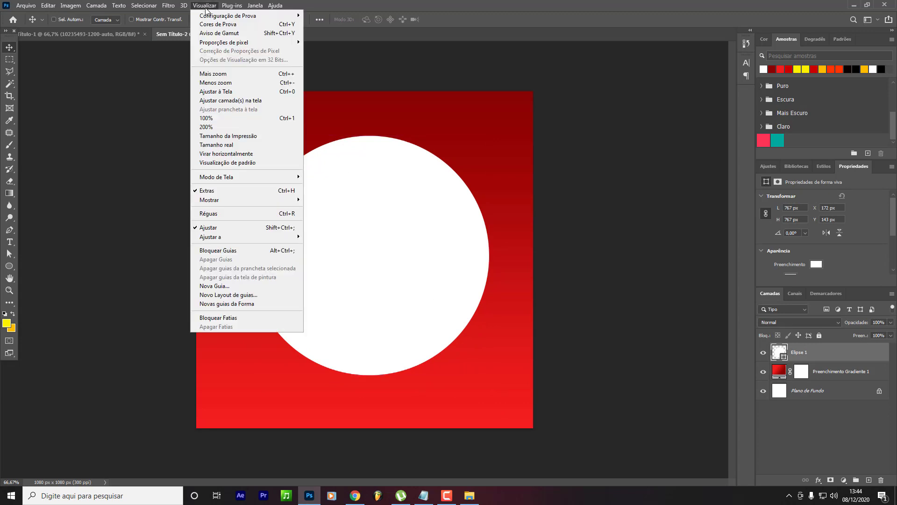
left_click(245, 293)
left_click(239, 251)
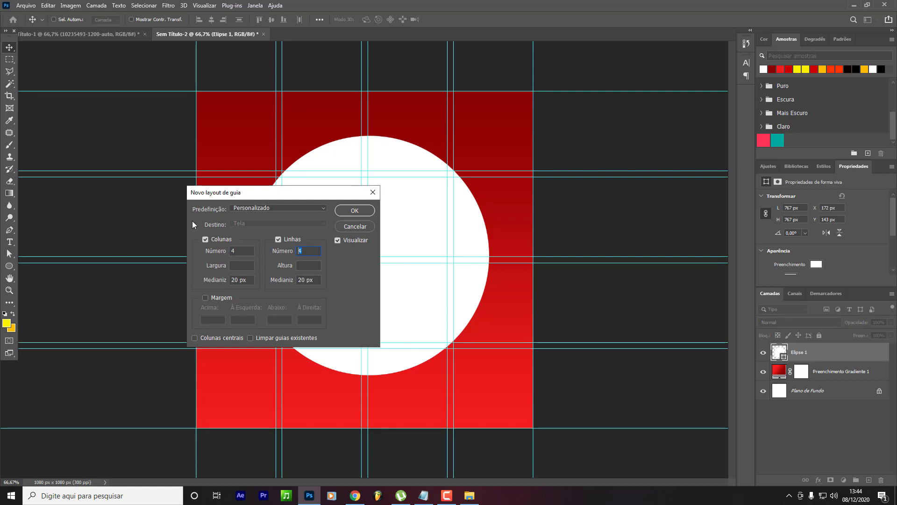
left_click_drag(301, 197, 316, 200)
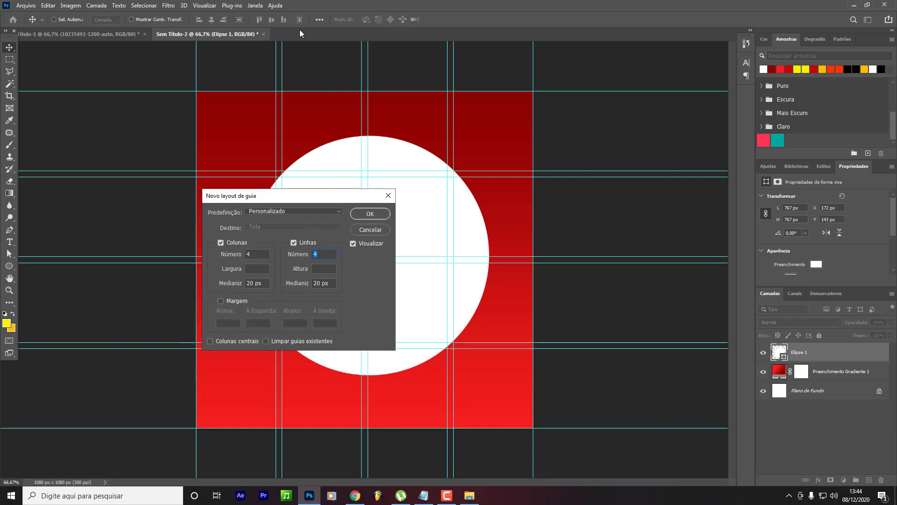
left_click_drag(318, 207, 347, 215)
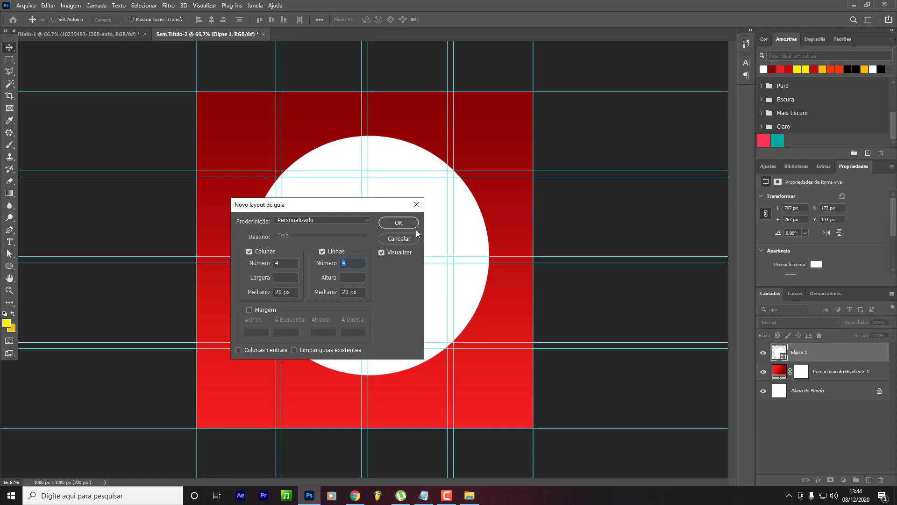
left_click(399, 223)
Shift the white circle slightly left to line it up with the central vertical guides, and hide the guides.
key("ctrl+plus")
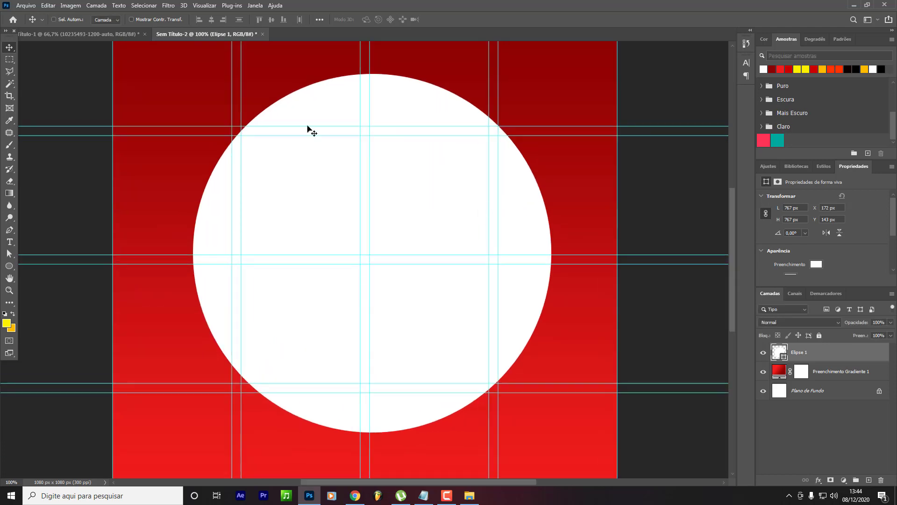
left_click_drag(368, 204, 362, 203)
scroll(367, 247, "up", 1)
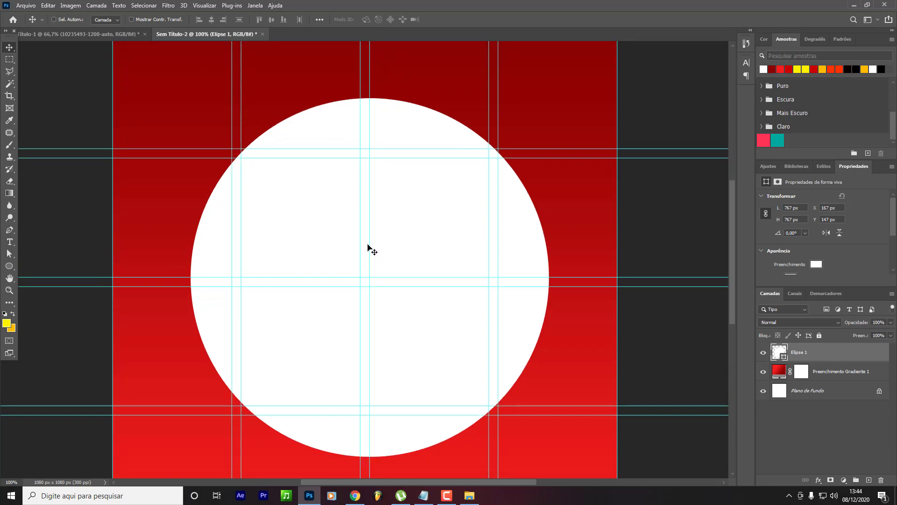
scroll(392, 265, "down", 3)
key("ctrl+semicolon")
scroll(392, 265, "up", 3)
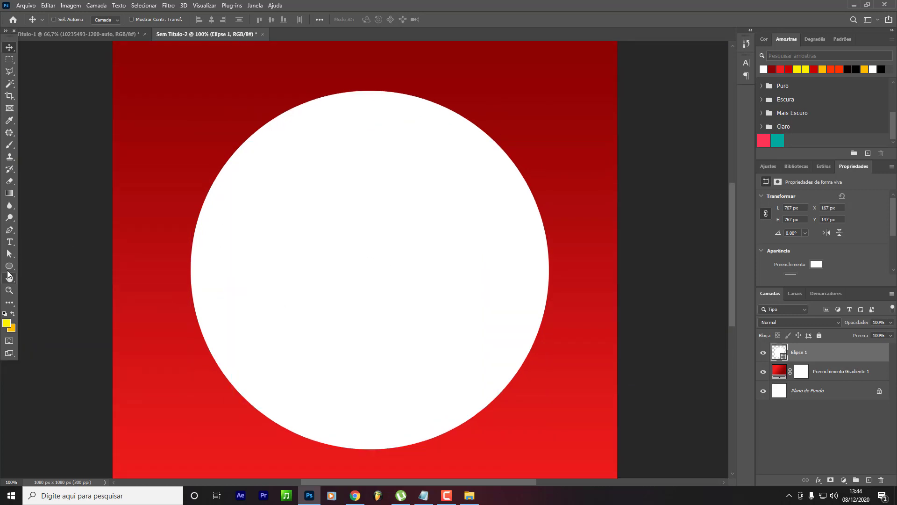
scroll(189, 261, "down", 3)
Try setting the circle's fill to none with the Pen tool active, and undo the change.
left_click(11, 267)
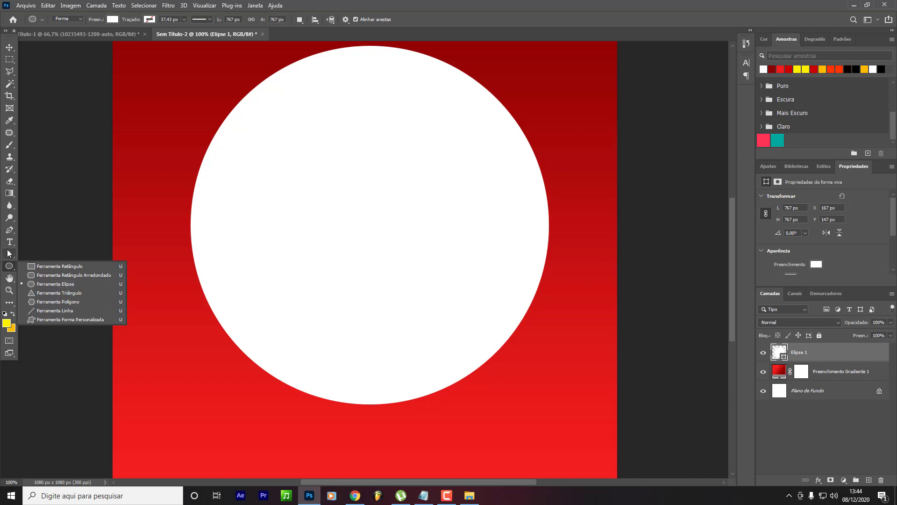
left_click(9, 230)
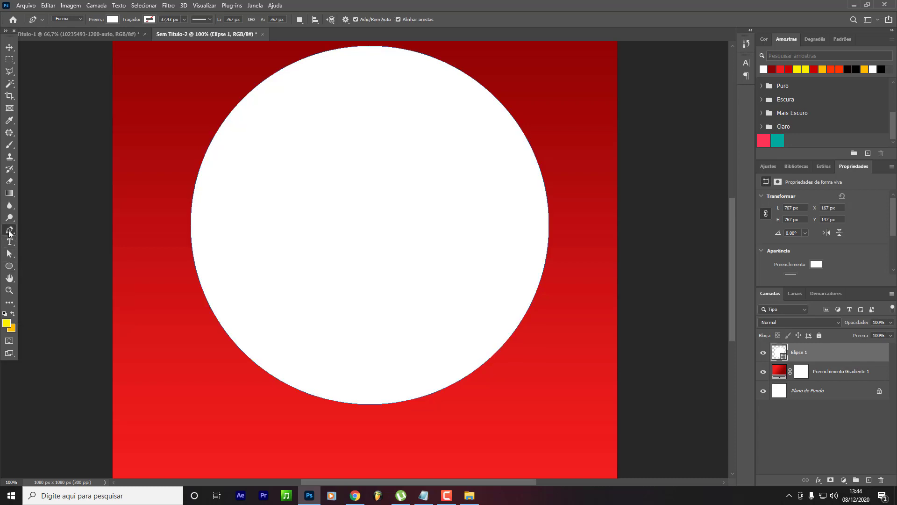
left_click(112, 19)
left_click(59, 37)
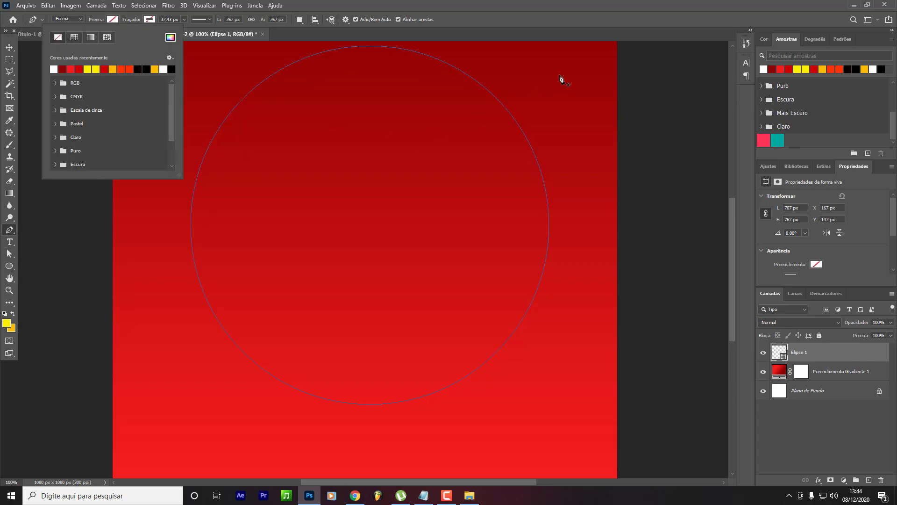
key("Escape")
key("ctrl+z")
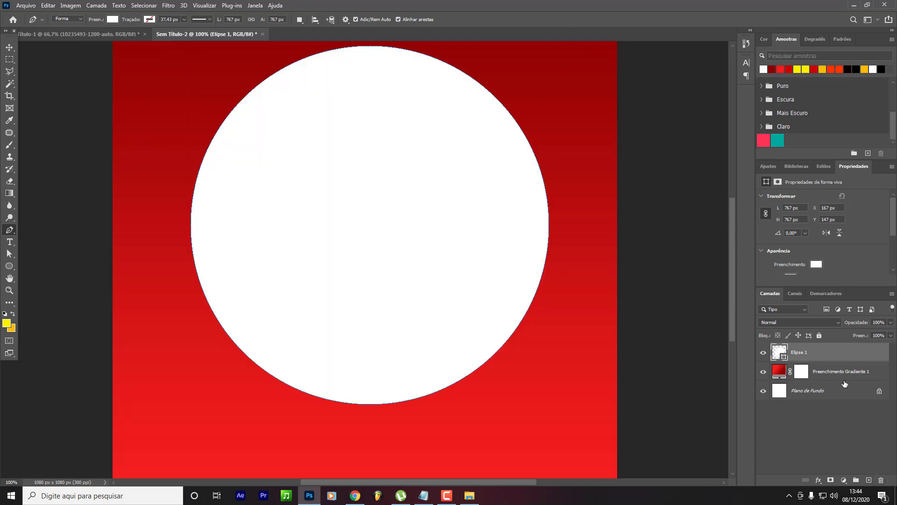
Add a new layer and set the Pen tool shape options to no fill and a white stroke.
left_click(869, 480)
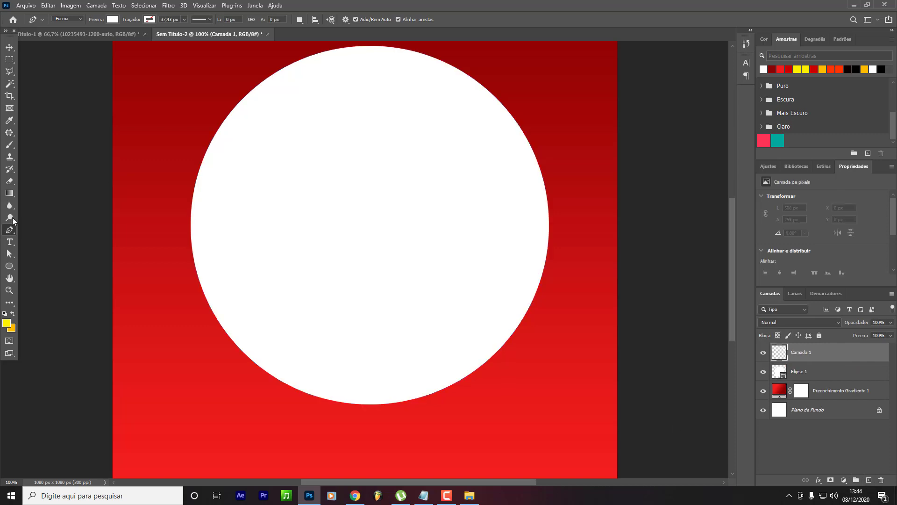
left_click(112, 20)
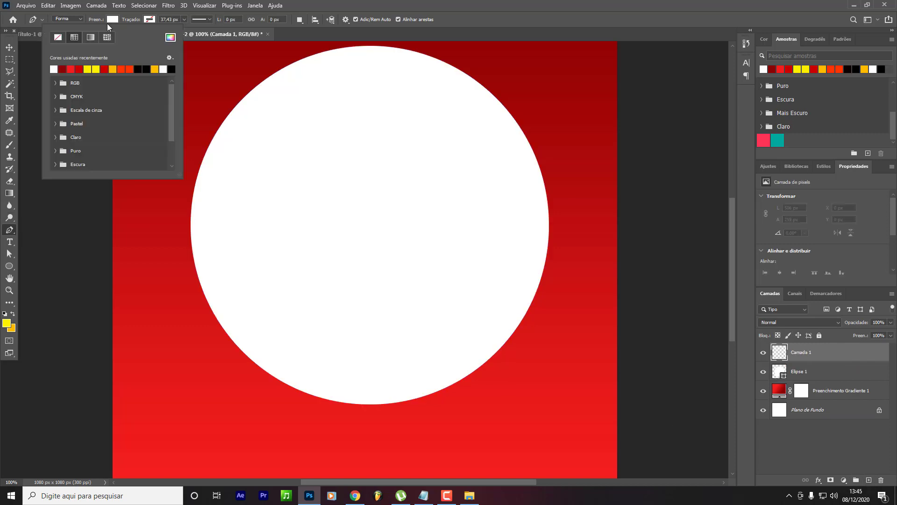
left_click(58, 37)
left_click(149, 20)
left_click(150, 20)
left_click(91, 69)
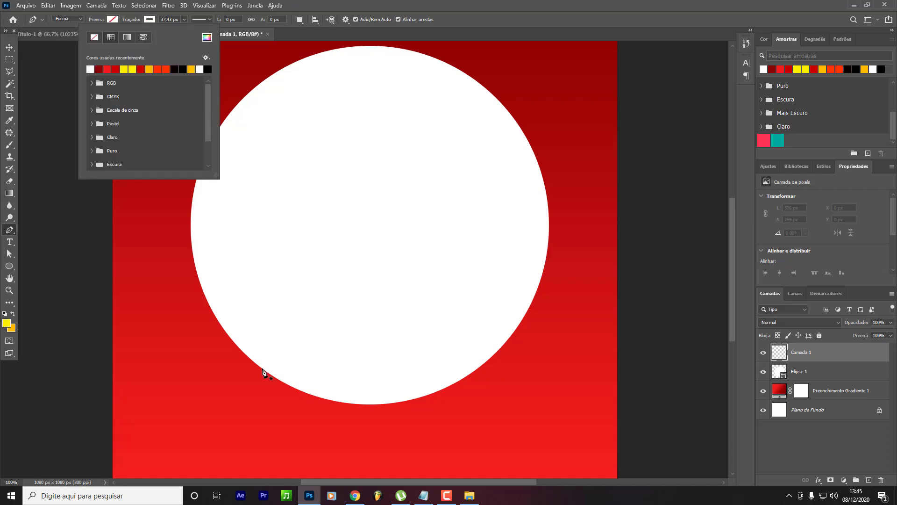
Try a white dashed Pen tool line with a 7.41 px stroke below the circle, and delete it.
left_click(285, 445)
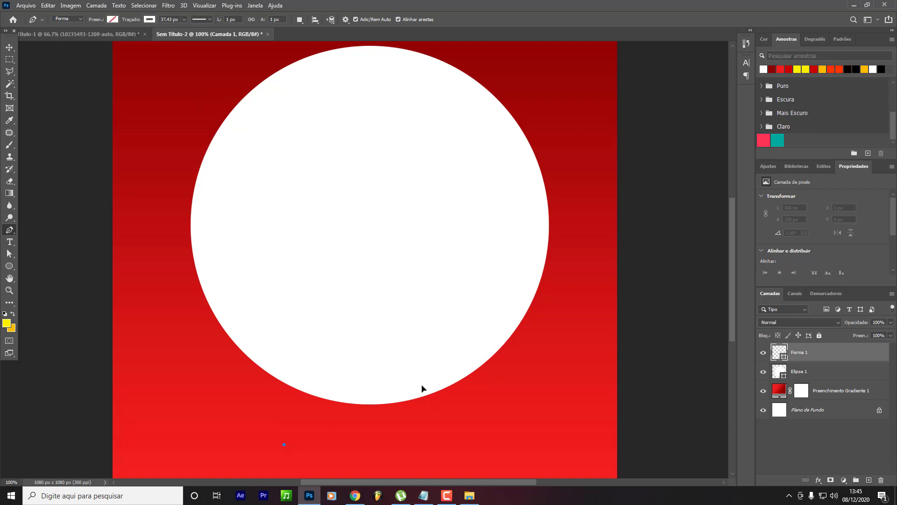
left_click(200, 19)
left_click(185, 57)
left_click_drag(184, 20, 175, 29)
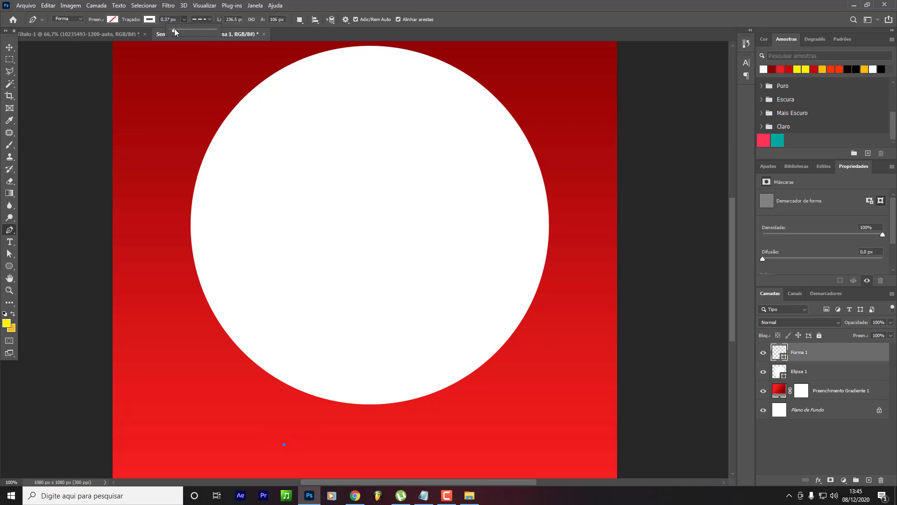
left_click(206, 456)
left_click_drag(462, 408, 540, 396)
scroll(536, 410, "down", 1)
key("Delete")
key("Delete")
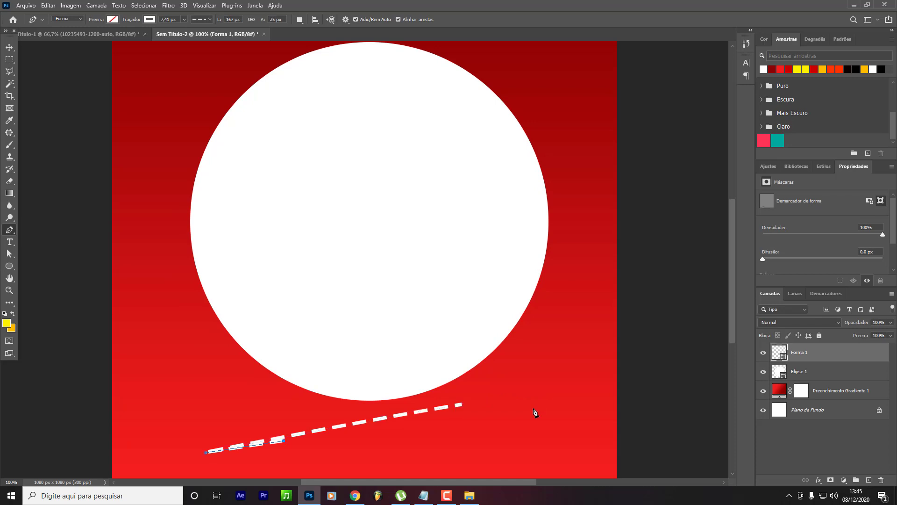
Try a curved Pen tool shape across the circle's lower edge with a different stroke style, and undo it.
scroll(438, 399, "down", 3)
scroll(440, 402, "down", 1)
left_click(166, 361)
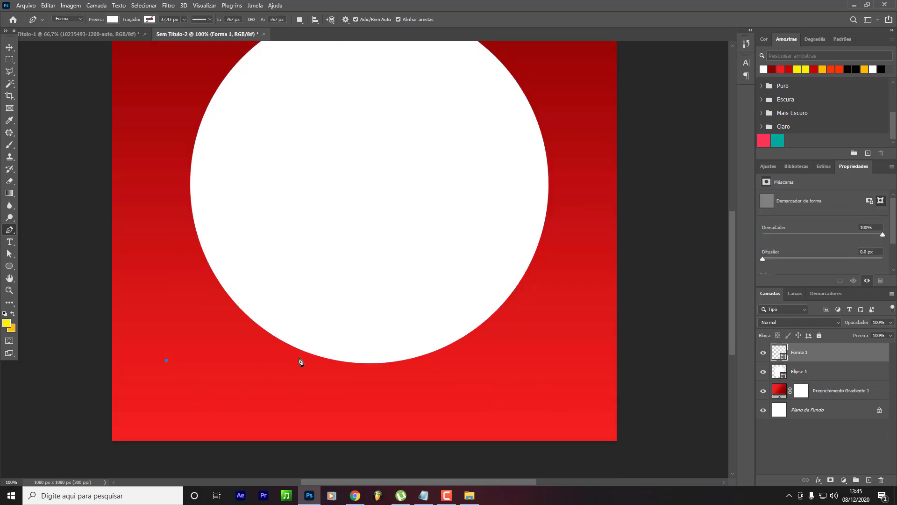
left_click_drag(375, 352, 453, 339)
key("ctrl+z")
left_click(202, 21)
left_click(192, 63)
left_click_drag(517, 331, 564, 330)
key("ctrl+z")
key("ctrl+z")
key("ctrl+z")
key("ctrl+z")
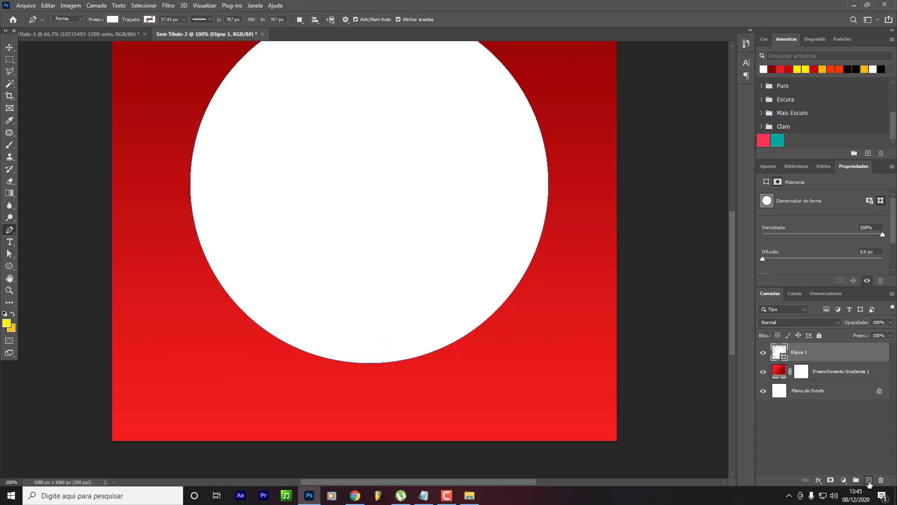
Add a new layer and set the Pen tool stroke to yellow, dashed and 7.41 px wide.
left_click(869, 480)
left_click(149, 19)
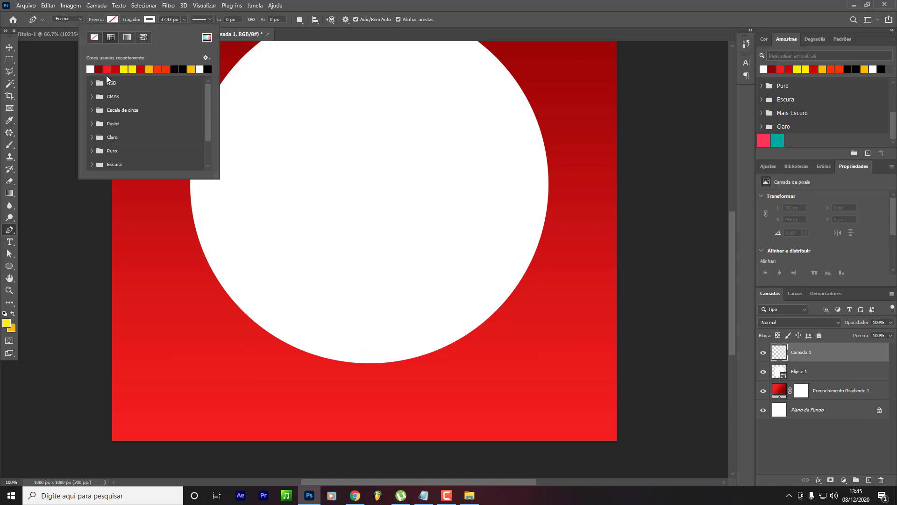
left_click(201, 20)
left_click(198, 63)
left_click(167, 20)
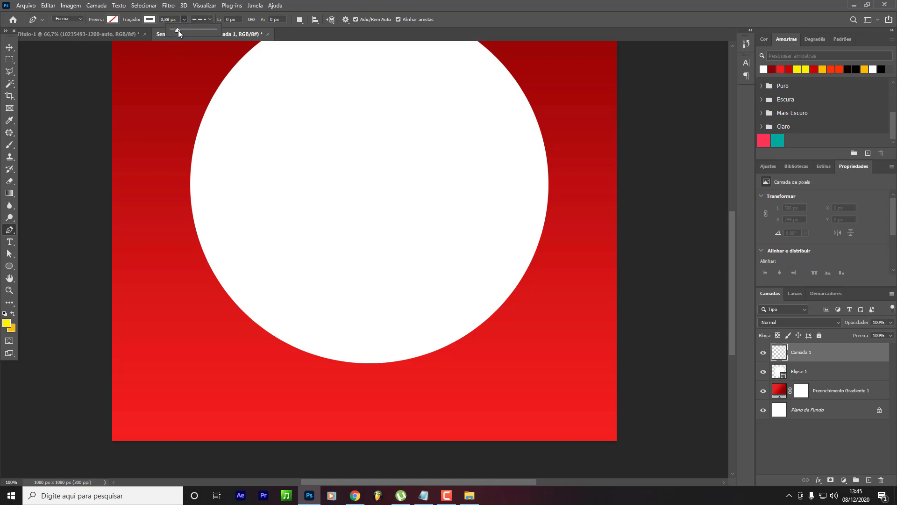
left_click(146, 20)
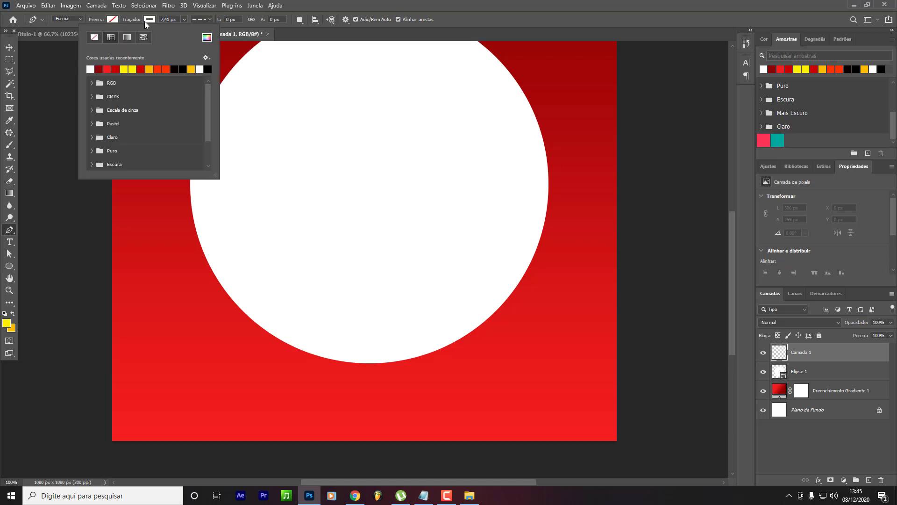
left_click(133, 69)
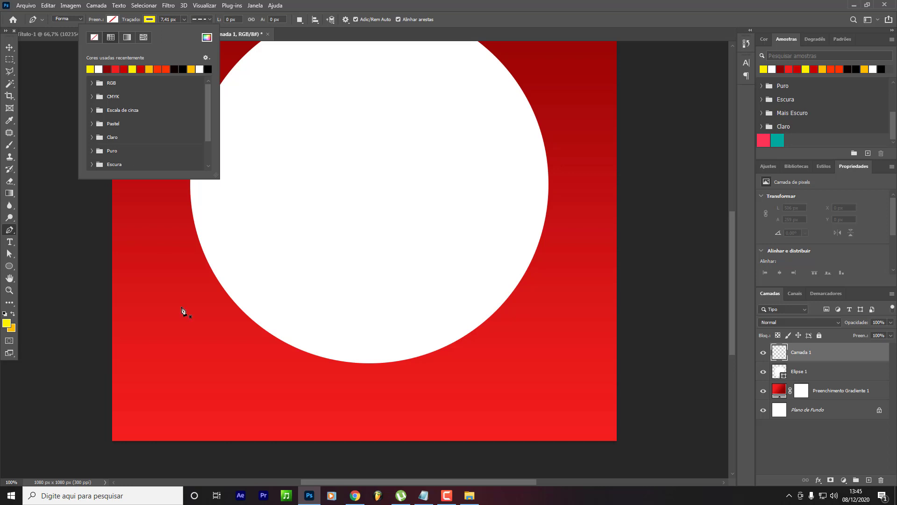
Try a straight yellow dashed diagonal line rising across the canvas, spanning about 1134 x 421 px, and delete it.
left_click(104, 399)
left_click(635, 202)
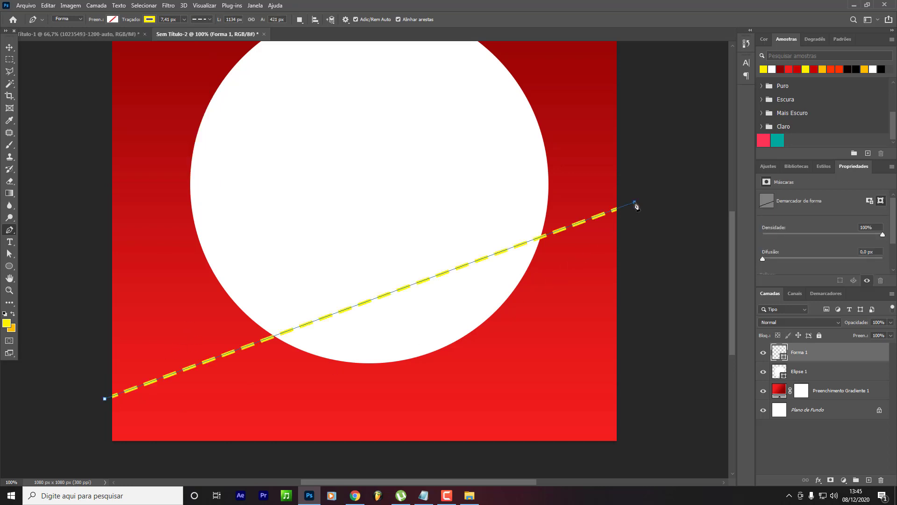
key("v")
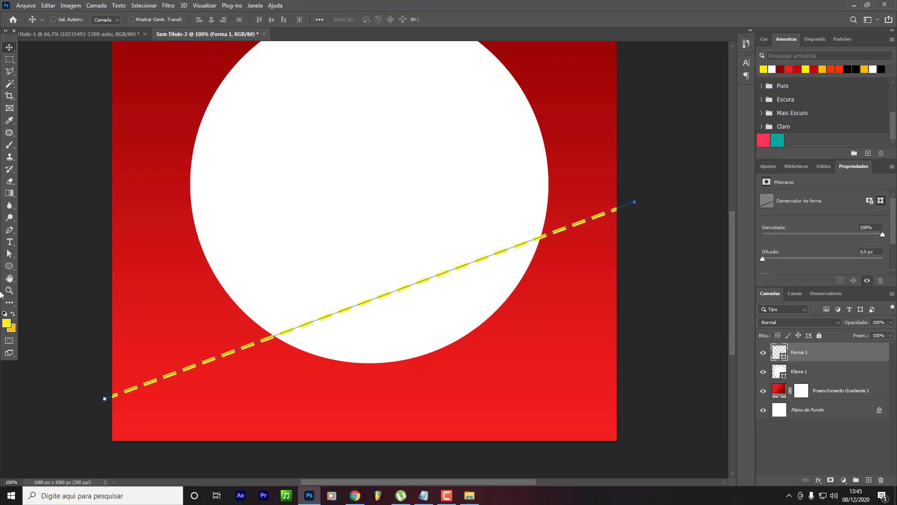
key("Delete")
Add a new layer and draw a yellow dashed Pen tool line across the circle's lower part, about 722 x 179 px.
left_click(9, 230)
left_click(410, 275)
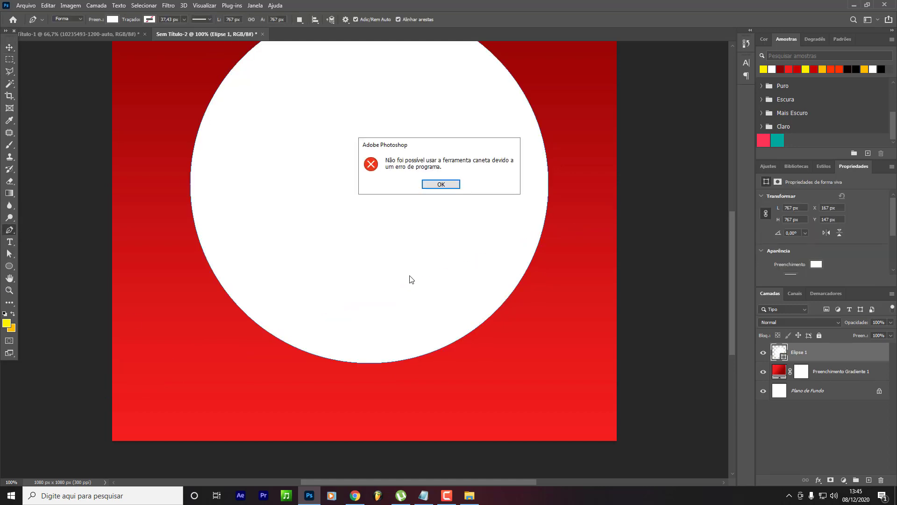
left_click(444, 185)
left_click(869, 480)
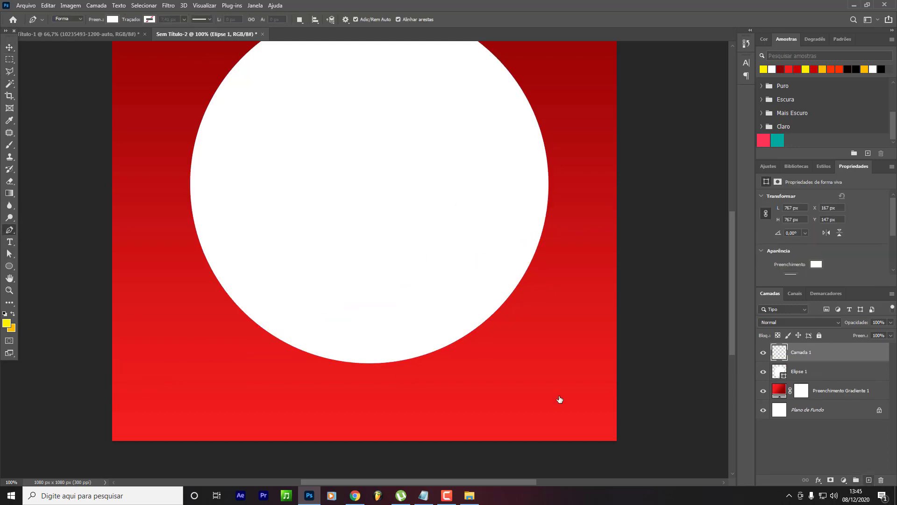
left_click(212, 350)
left_click(549, 267)
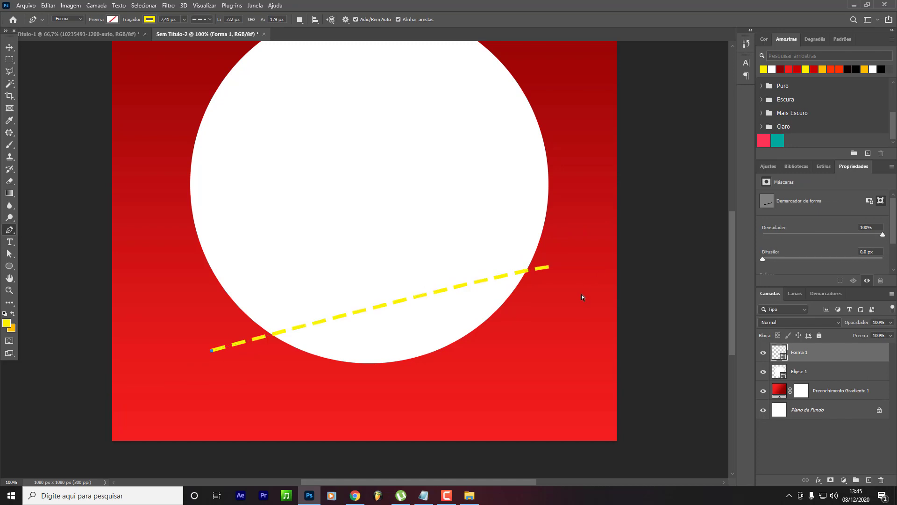
Undo the last dashed line and try a curved one from the canvas's lower-right corner past its left edge.
key("ctrl+z")
key("ctrl+z")
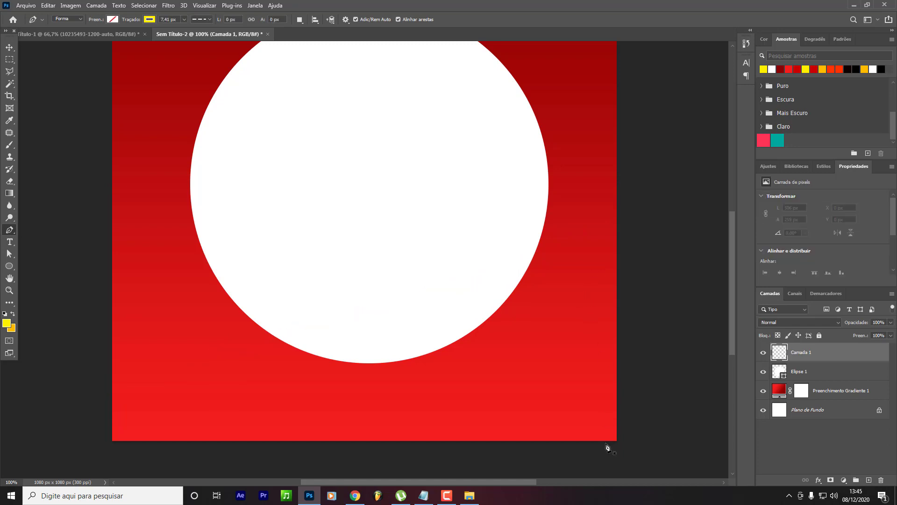
left_click_drag(608, 434, 572, 414)
key("ctrl+z")
left_click(616, 439)
left_click_drag(218, 364, 191, 363)
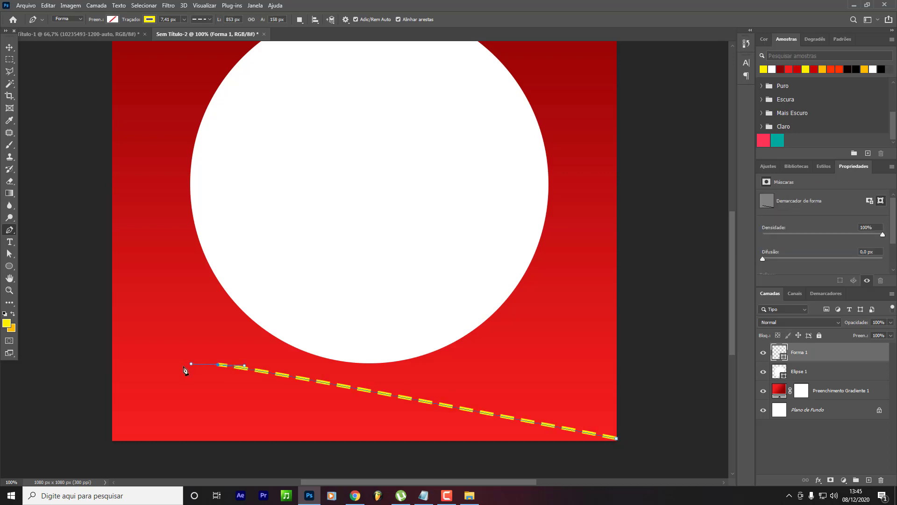
left_click_drag(87, 386, 40, 406)
key("v")
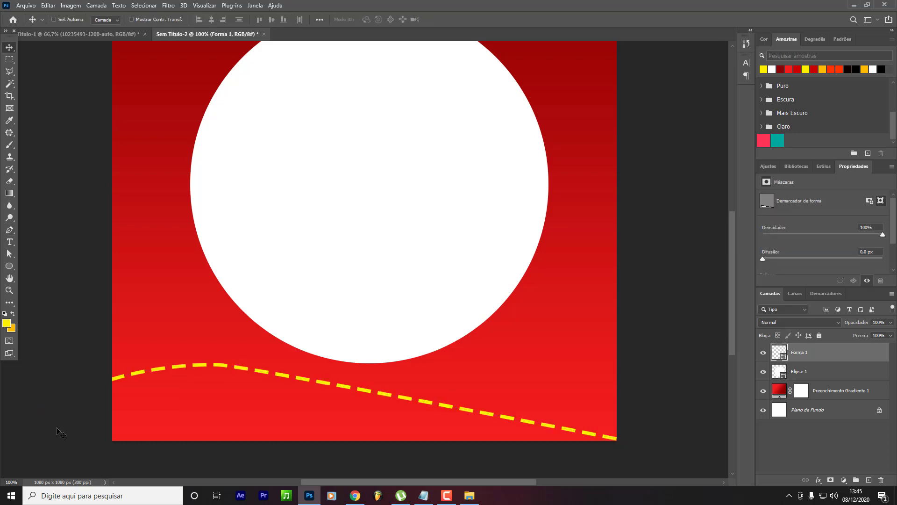
Check the curved dashed line against the whole canvas and delete it.
scroll(97, 250, "up", 1)
scroll(96, 251, "up", 2)
scroll(107, 248, "down", 3)
scroll(582, 309, "up", 4)
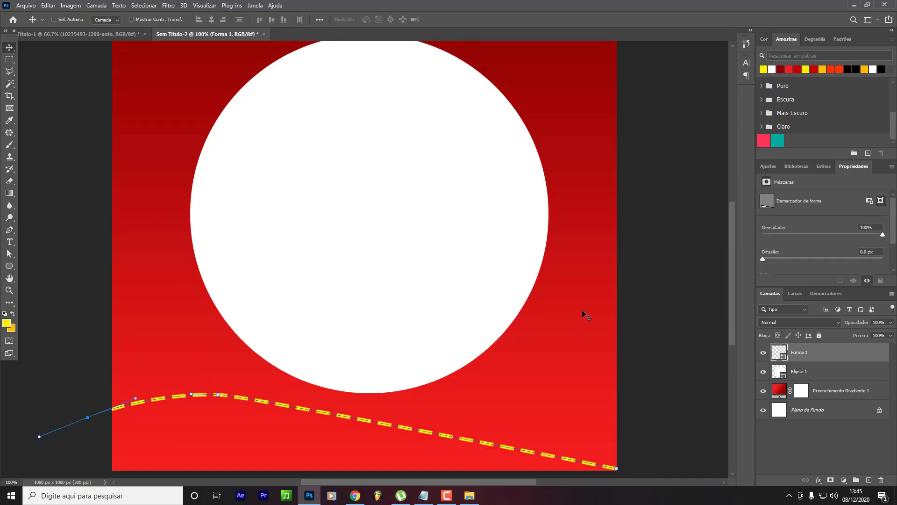
scroll(602, 293, "down", 3)
key("Delete")
Try a straight Pen tool line sloping down across the canvas from left to right, about 1164 x 306 px.
left_click(841, 370)
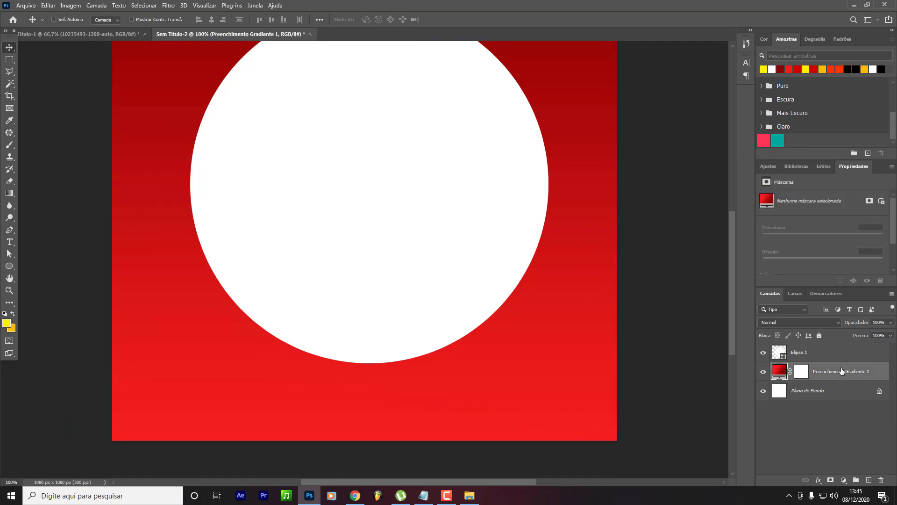
left_click(9, 230)
left_click(607, 317)
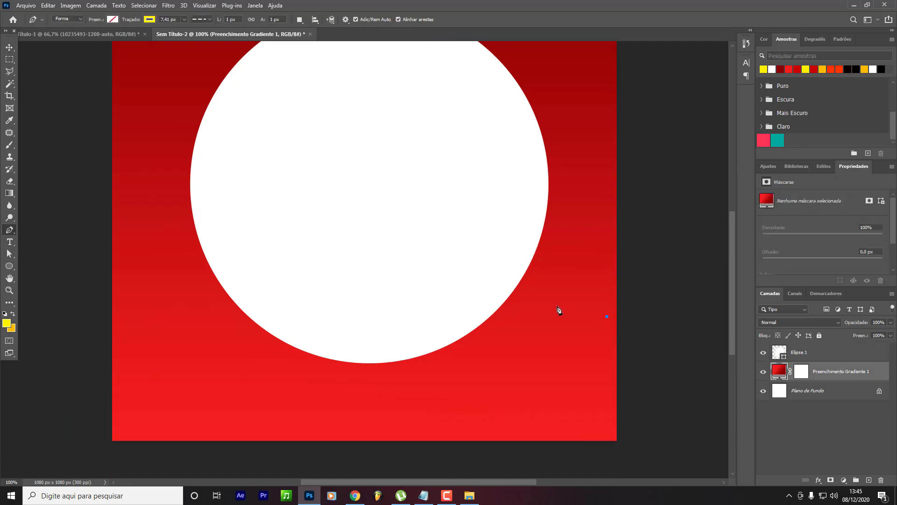
key("ctrl+z")
left_click(630, 324)
mouse_move(70, 186)
left_mouse_down()
mouse_move(51, 181)
mouse_move(83, 176)
left_mouse_up()
key("ctrl+z")
left_click(60, 176)
key("ctrl+z")
Give the diagonal line no fill and a thin yellow dashed stroke.
left_click(113, 19)
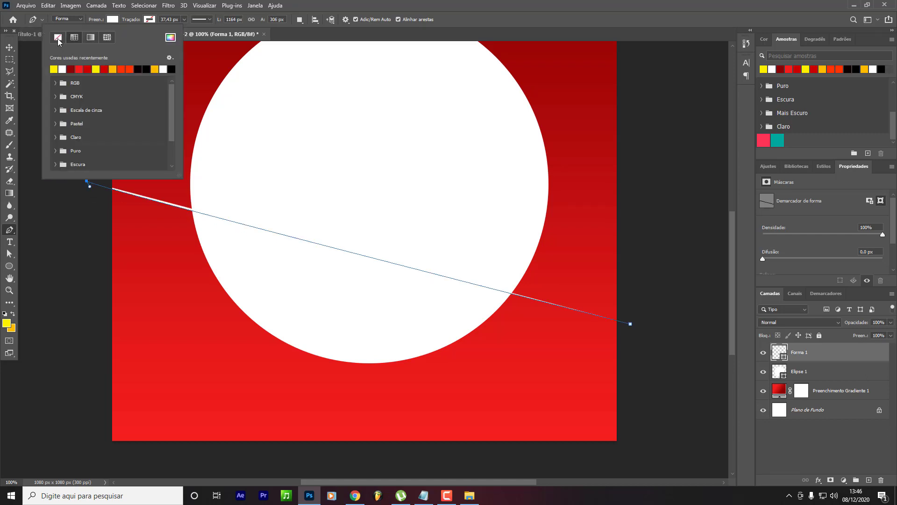
left_click(94, 37)
left_click(90, 69)
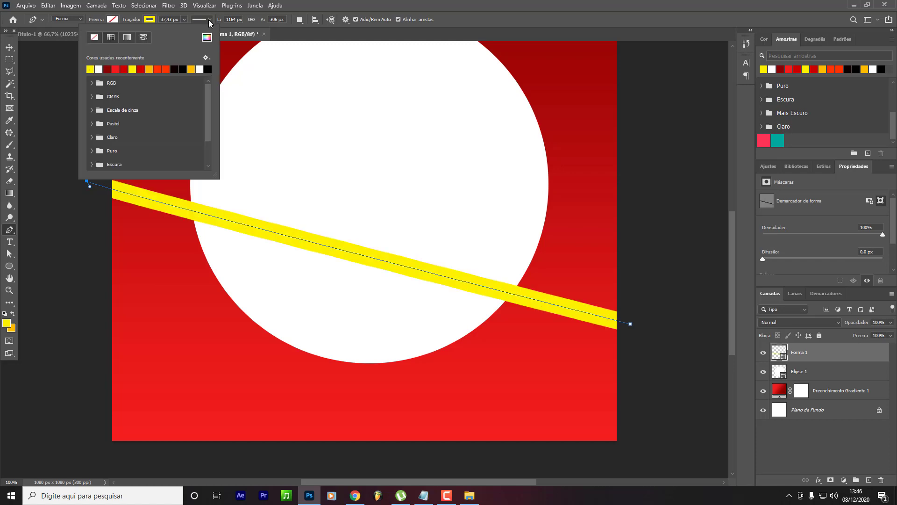
left_click(209, 19)
left_click(190, 63)
left_click(184, 19)
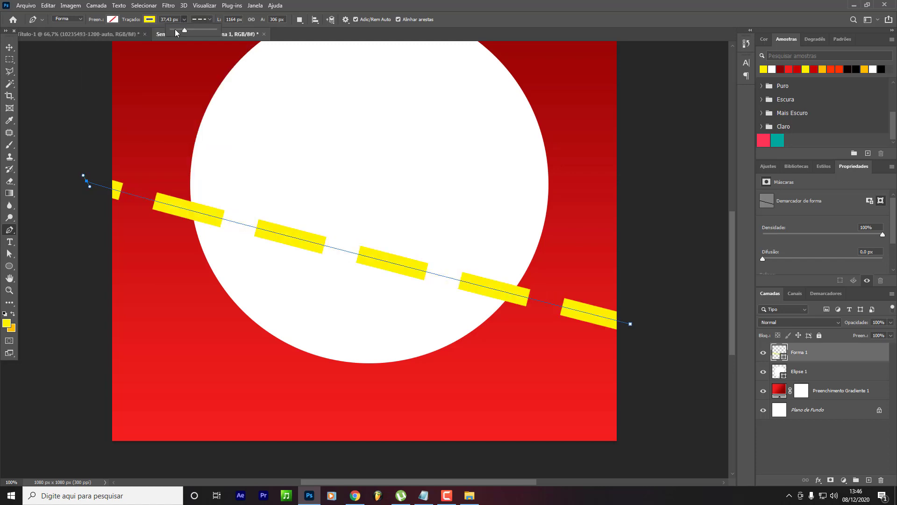
left_click_drag(175, 30, 179, 32)
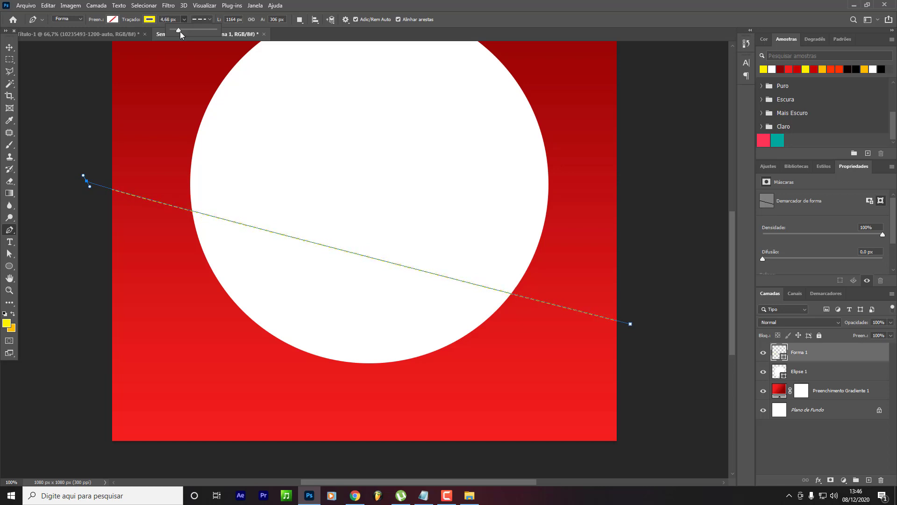
Move the dashed line's layer beneath the white circle's layer.
key("v")
left_click_drag(807, 358, 808, 378)
scroll(481, 266, "up", 3)
scroll(473, 205, "down", 2)
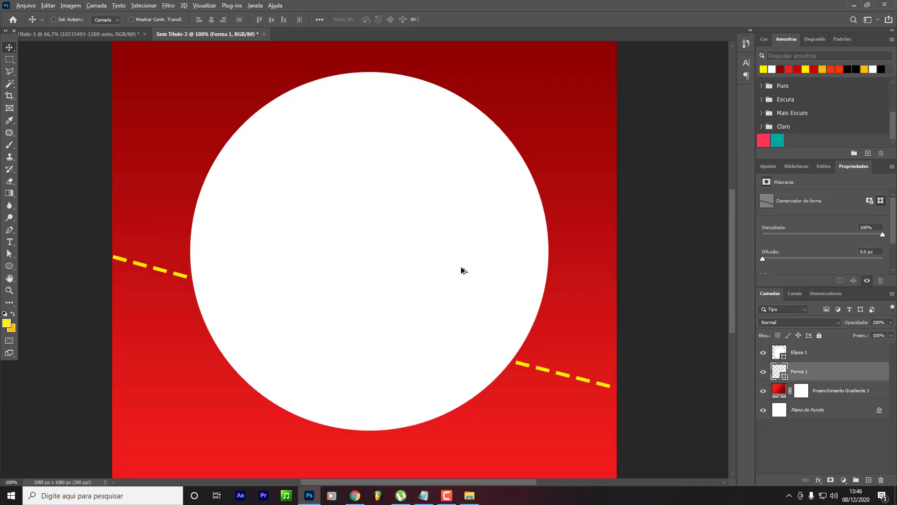
Try a duplicate of the dashed line higher up behind the circle, and delete it.
left_click_drag(461, 268, 447, 166)
scroll(476, 166, "up", 3)
scroll(476, 177, "down", 2)
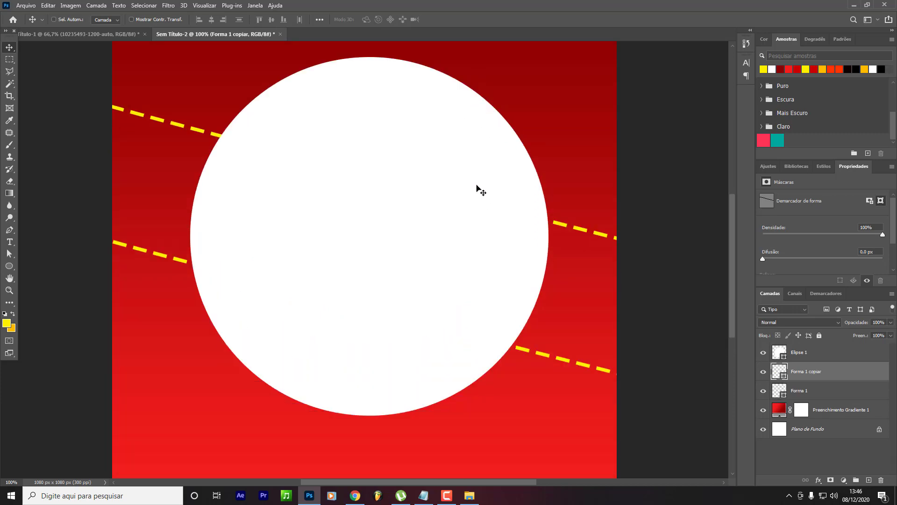
key("Delete")
scroll(486, 303, "down", 2)
scroll(510, 306, "down", 2)
scroll(599, 321, "up", 3)
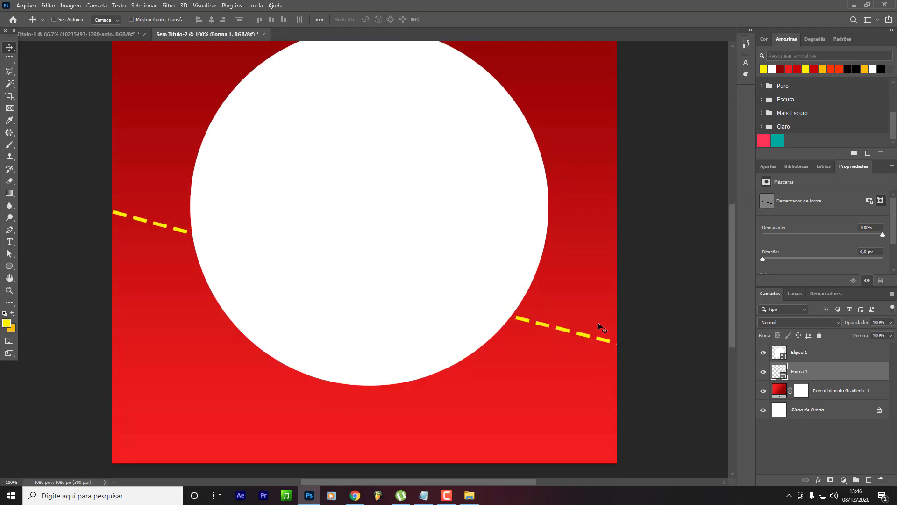
Shift the remaining dashed line slightly down and to the left, and delete its layer.
left_click_drag(566, 379, 559, 387)
scroll(542, 307, "up", 2)
scroll(605, 350, "down", 2)
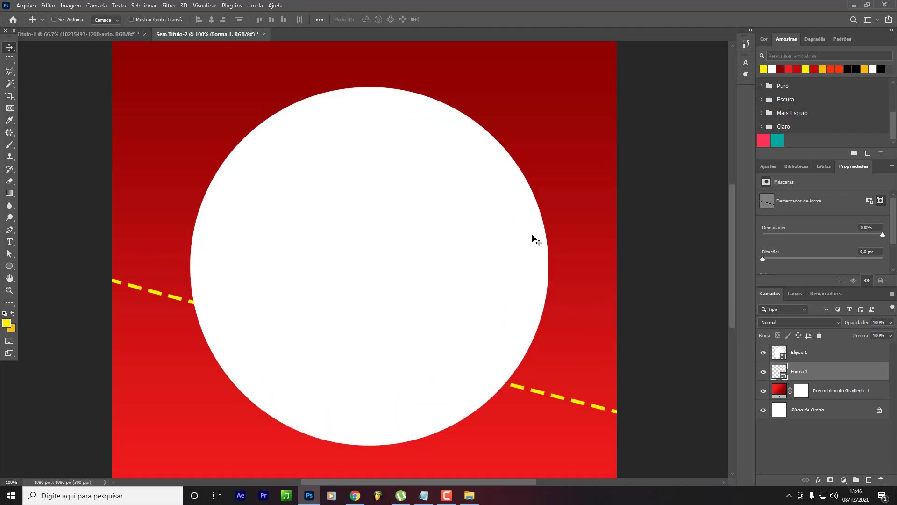
left_click(815, 357, "shift")
left_click(820, 377)
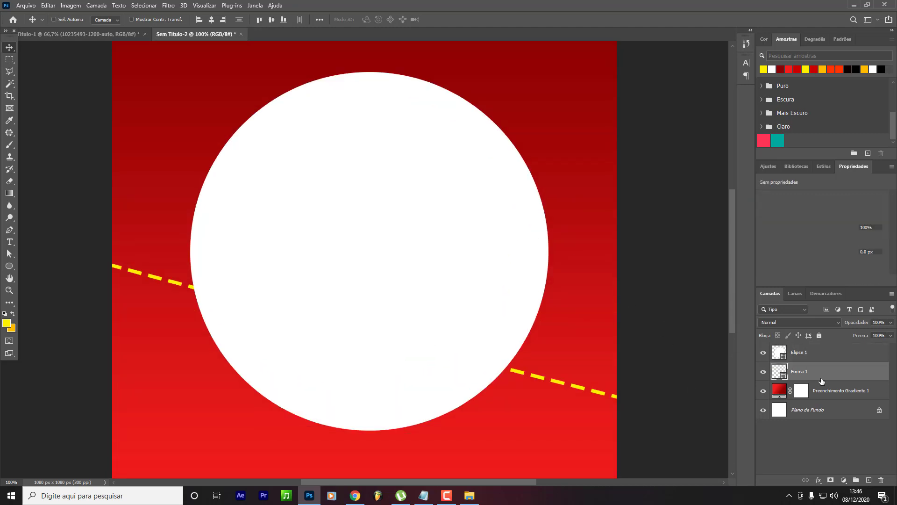
key("Delete")
Scale the white circle down to 695.5 x 695.5 px and place it near the canvas's centre.
left_click(819, 364)
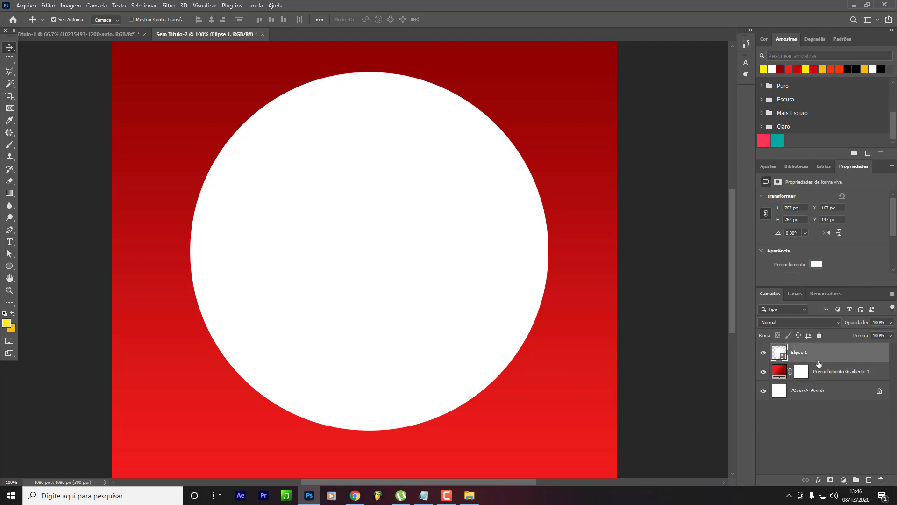
key("ctrl+t")
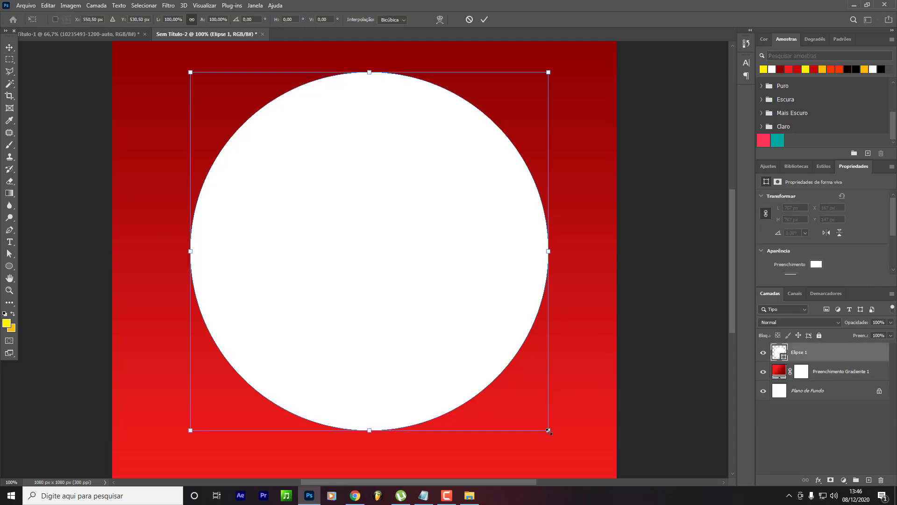
left_click_drag(548, 430, 514, 396)
left_click_drag(473, 359, 492, 380)
key("Return")
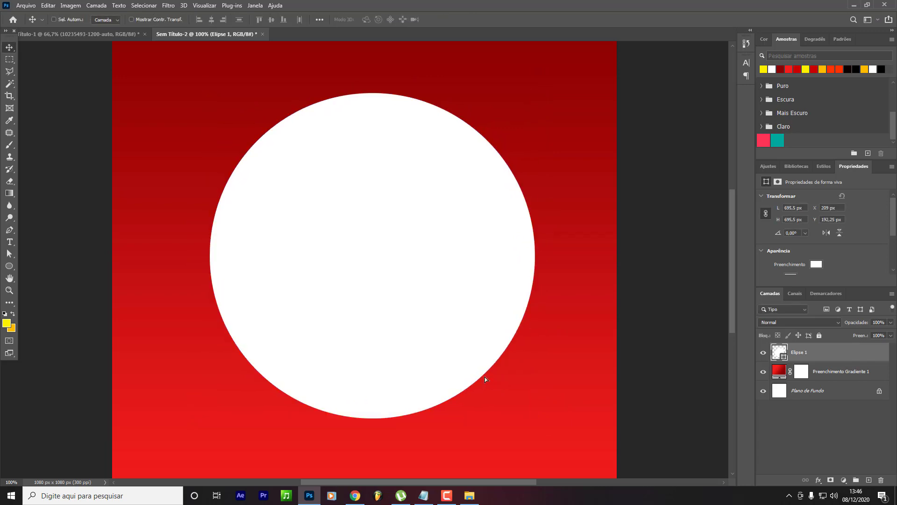
Duplicate the white circle and enlarge the lower one to 758.5 x 758.5 px.
key("ctrl+j")
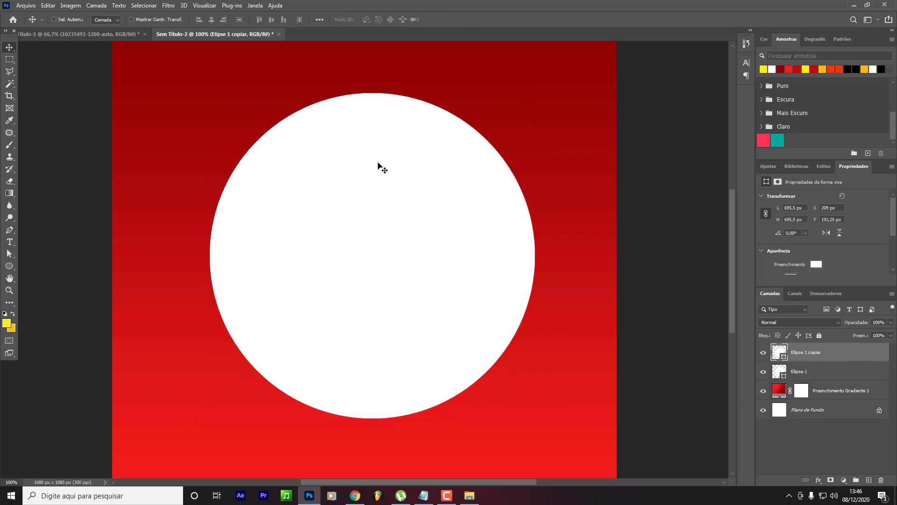
left_click(819, 379)
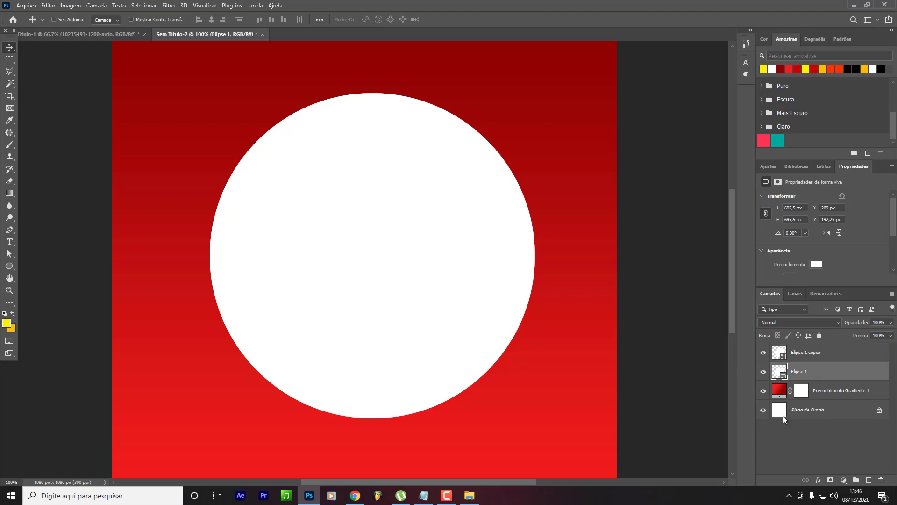
key("ctrl+t")
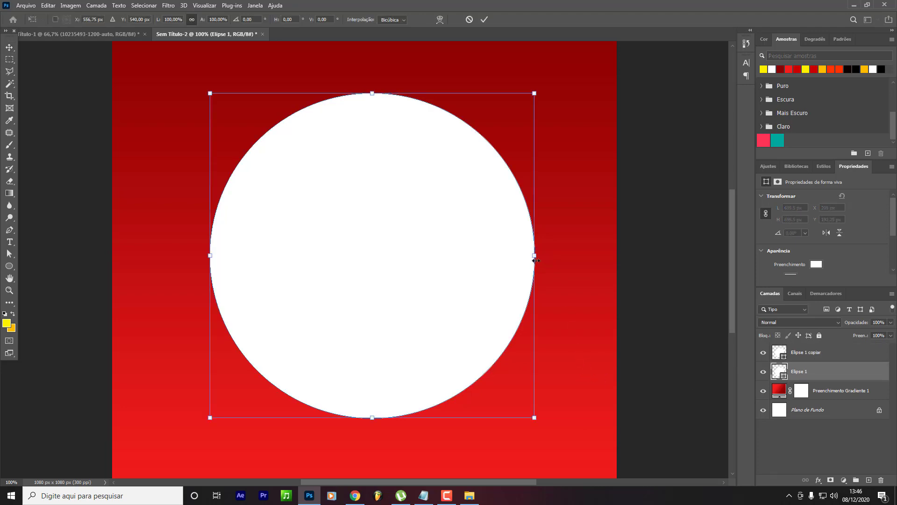
mouse_move(536, 255)
left_mouse_down()
mouse_move(564, 256)
mouse_move(521, 254)
left_mouse_up()
key("Return")
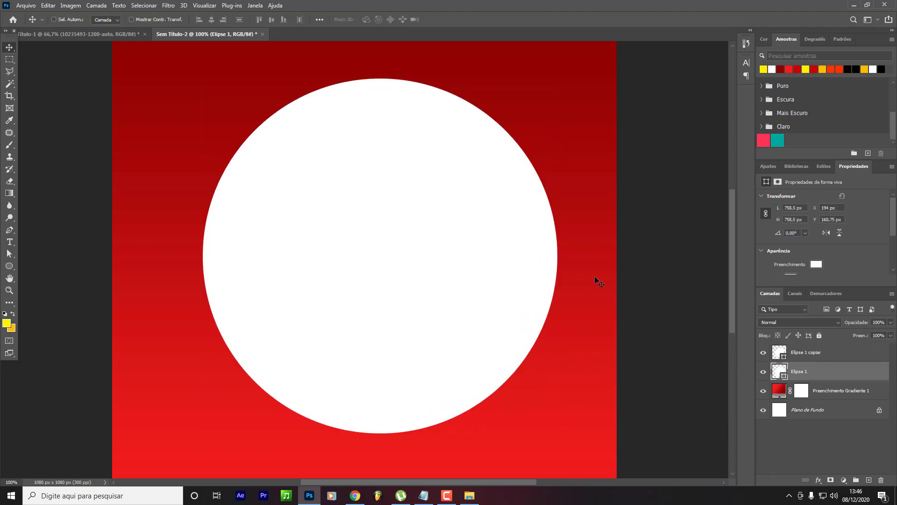
Set the larger circle's blend mode to Sobrepor and centre it behind the white circle as an even ring.
left_click(788, 324)
left_click(776, 367)
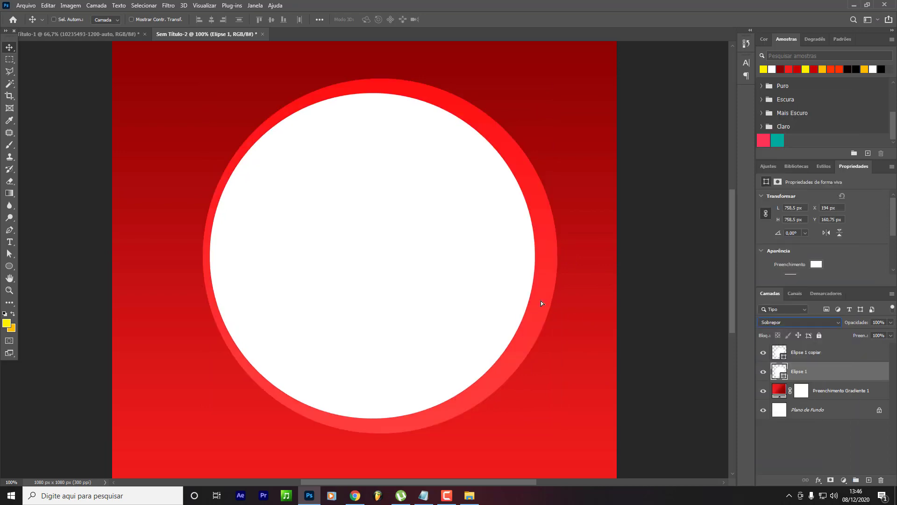
left_click_drag(540, 301, 537, 305)
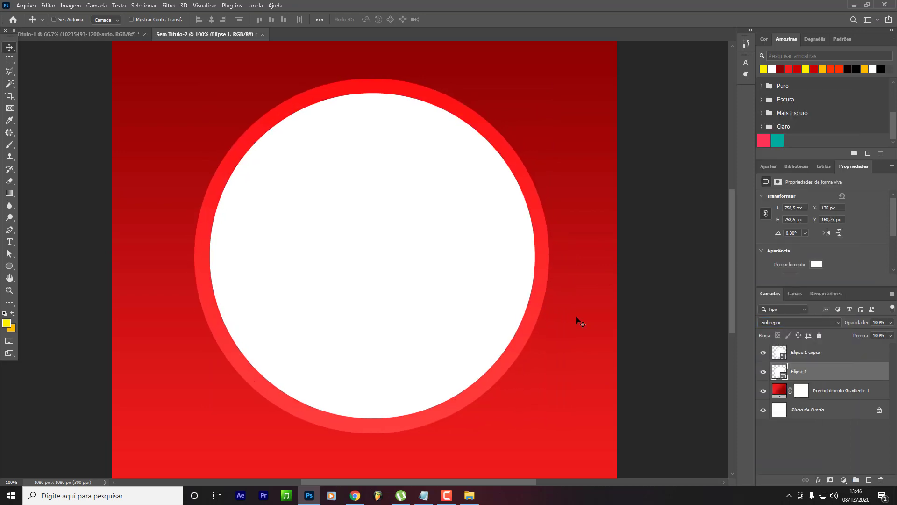
key("Down")
left_click(762, 372)
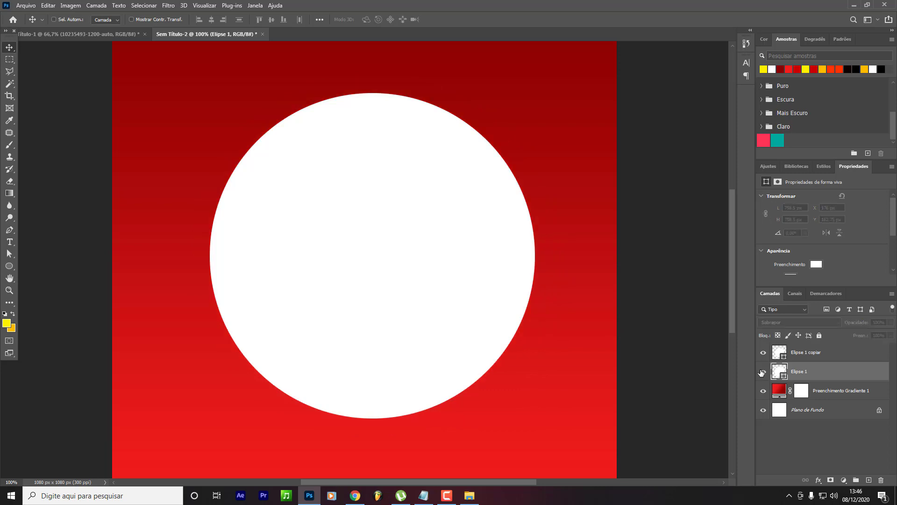
left_click(762, 372)
Switch to Chrome and search Google Images for "natal png".
left_click(355, 495)
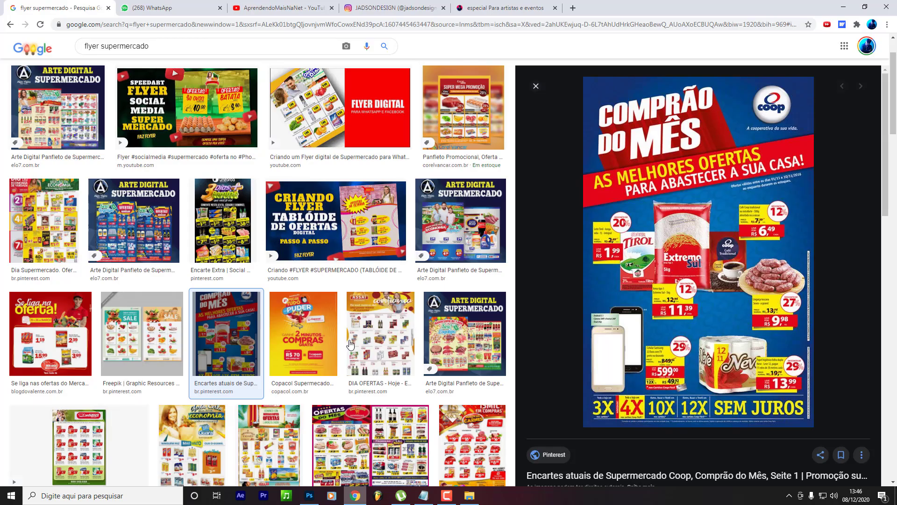
key("ctrl+a")
type("natal png")
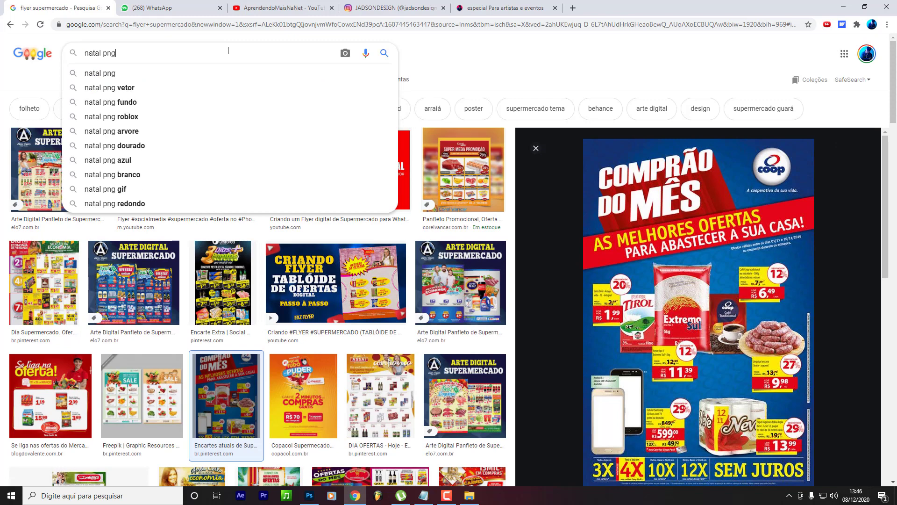
key("Return")
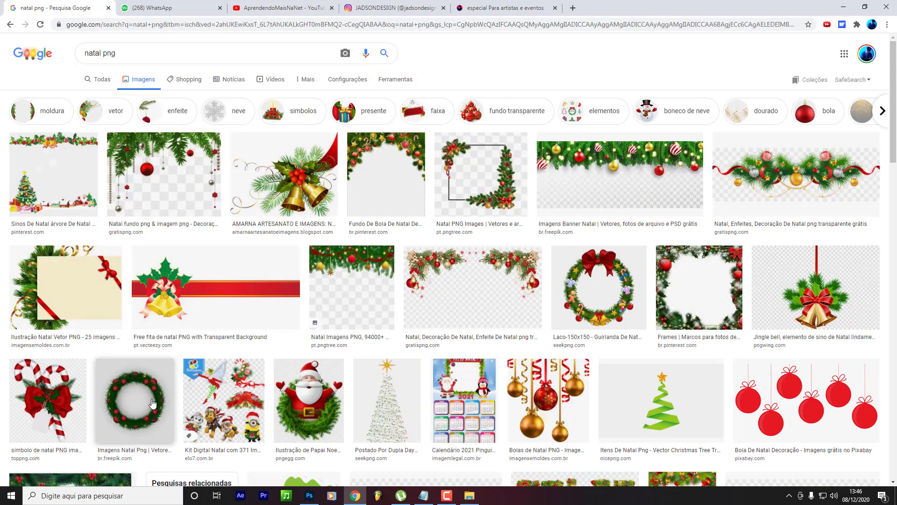
Download the picture of Santa Claus inside a green wreath from the image results.
left_click(281, 423)
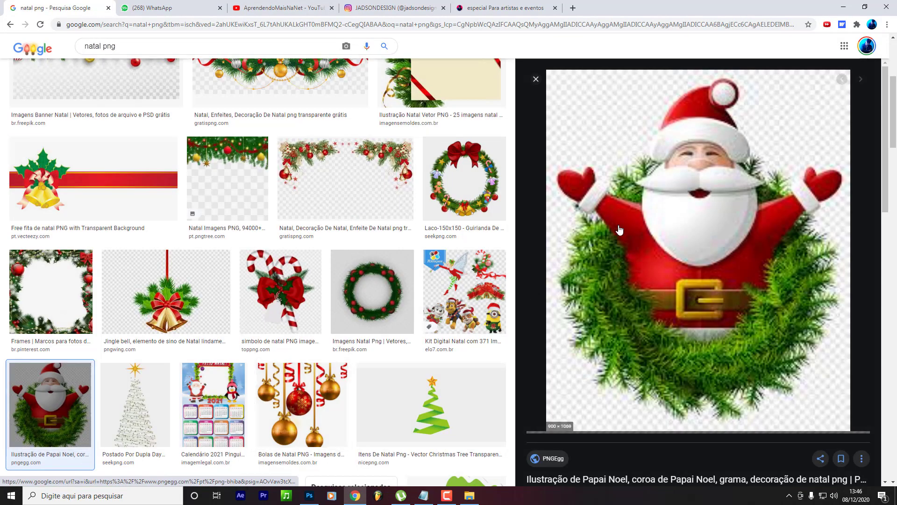
right_click(667, 290)
left_click(692, 376)
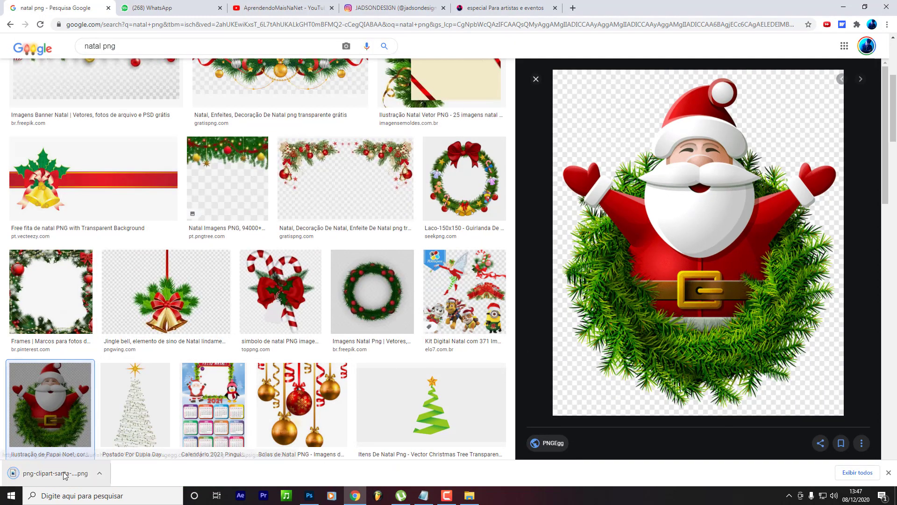
Place the downloaded Santa Claus image into the Photoshop flyer at full canvas height.
left_click_drag(319, 503, 394, 357)
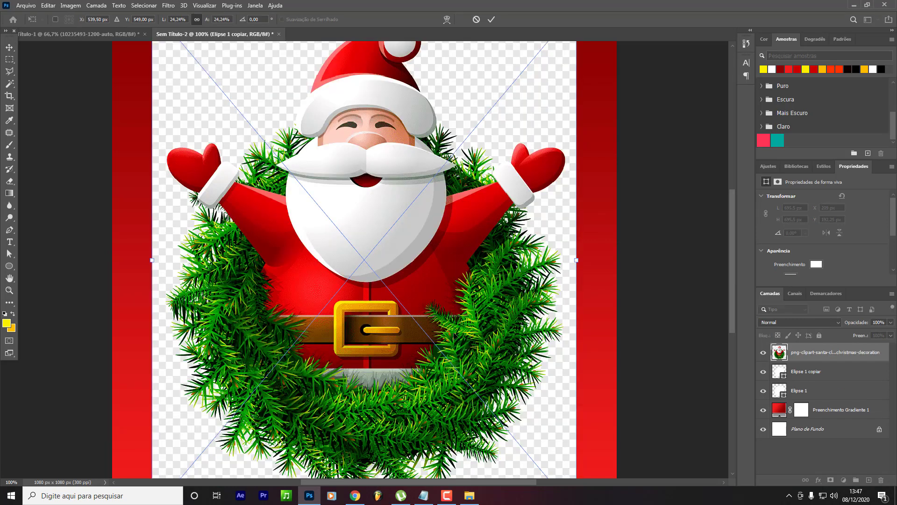
key("Return")
scroll(402, 229, "down", 2)
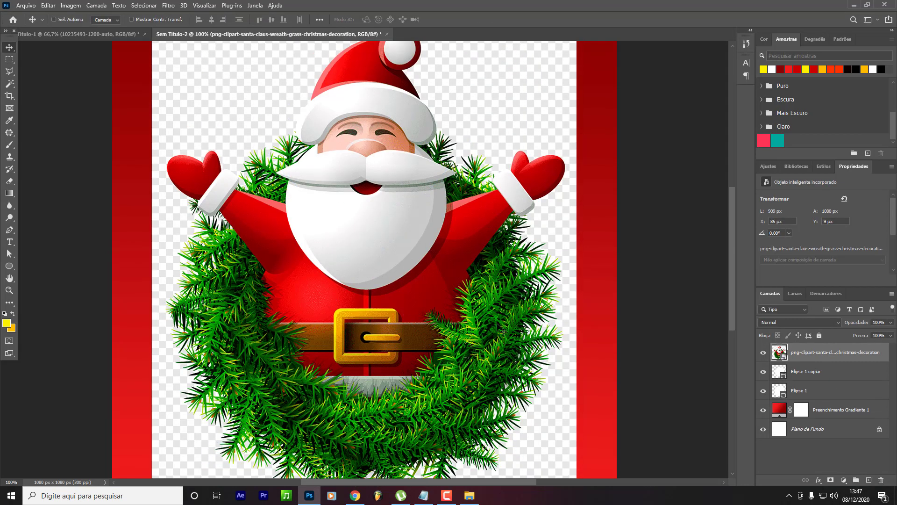
Switch to Chrome, open the Santa illustration's PNGEgg page and go to its download page.
left_click(355, 496)
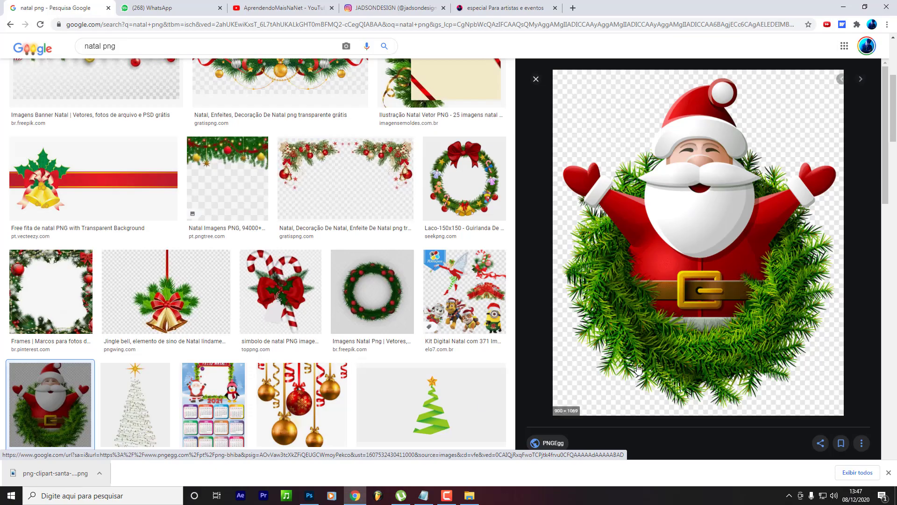
left_click(553, 445)
scroll(729, 414, "down", 5)
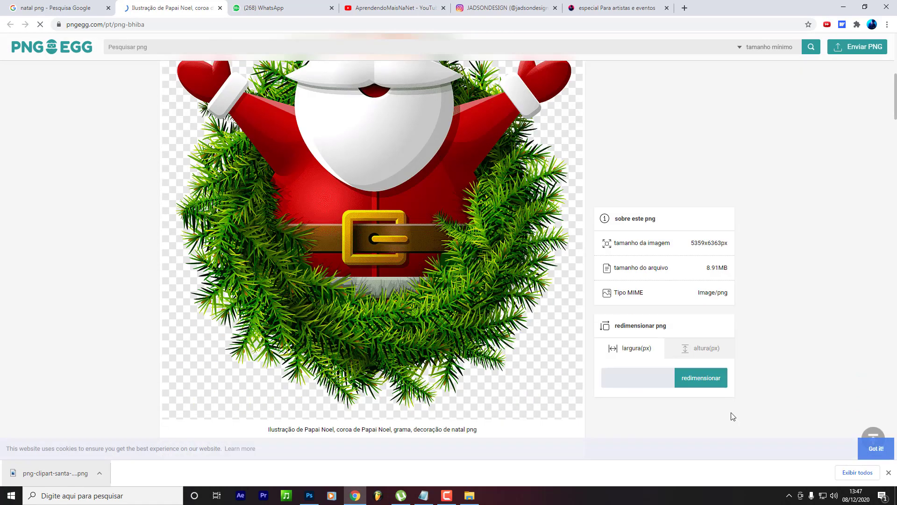
scroll(712, 383, "down", 6)
left_click(458, 414)
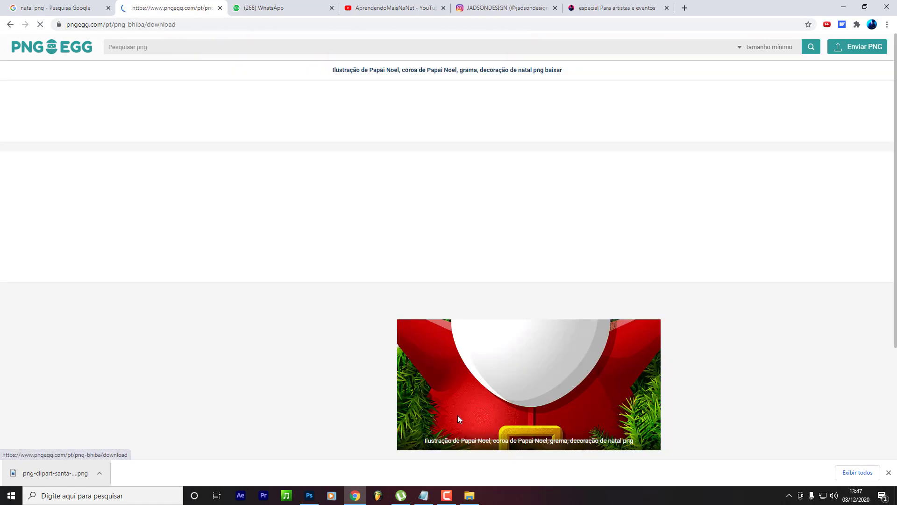
Download the Santa Claus wreath illustration from its PNGEgg download page.
scroll(502, 378, "down", 3)
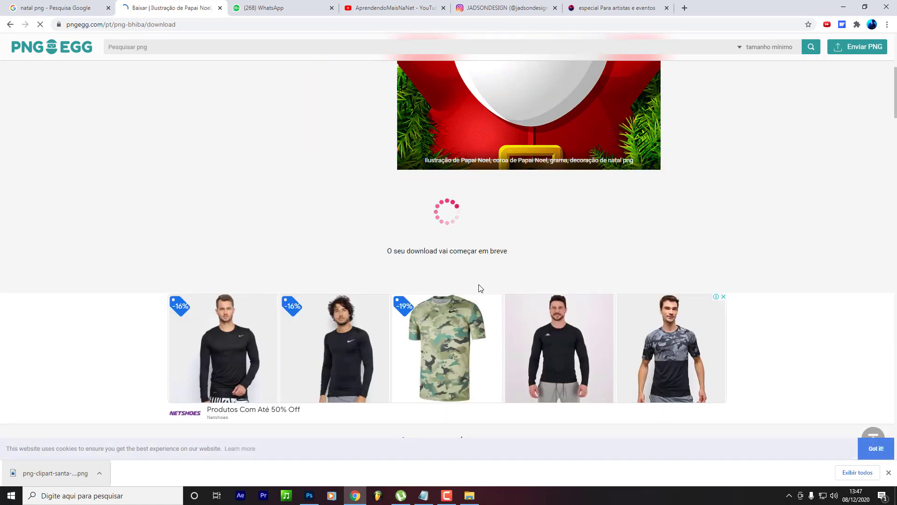
scroll(442, 276, "down", 4)
scroll(441, 276, "up", 10)
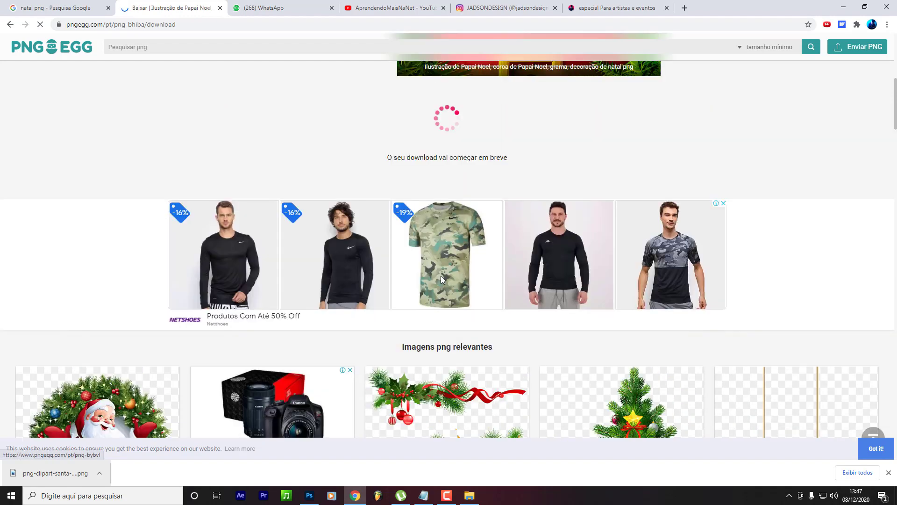
scroll(442, 279, "down", 3)
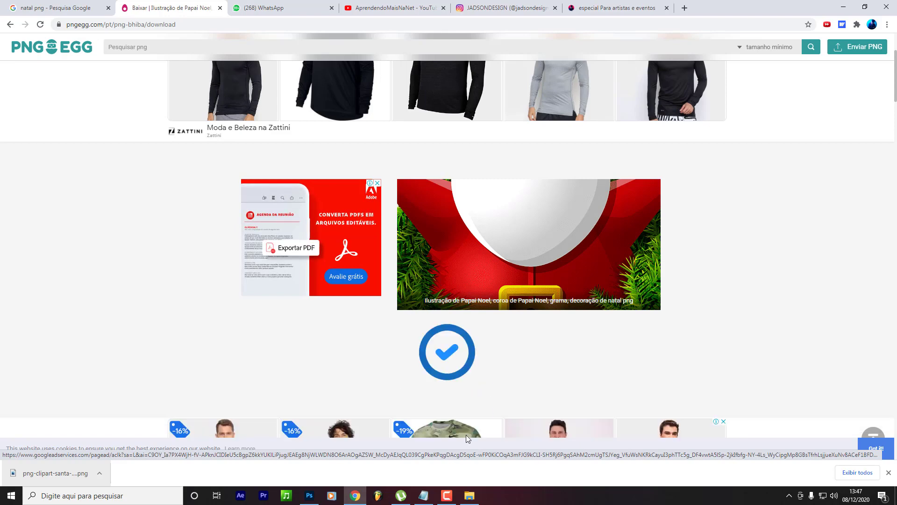
left_click(372, 304)
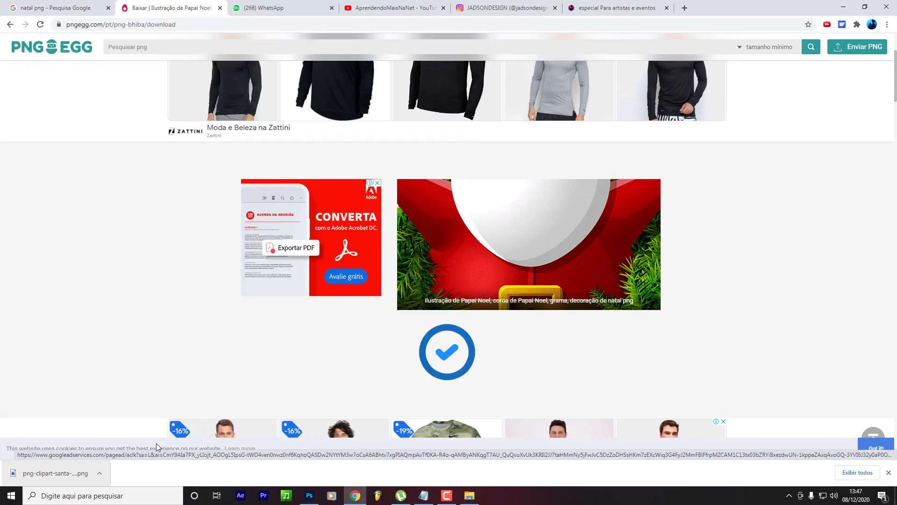
Open the PNGEgg page of the hanging green and red Christmas baubles and request its download.
scroll(140, 364, "down", 11)
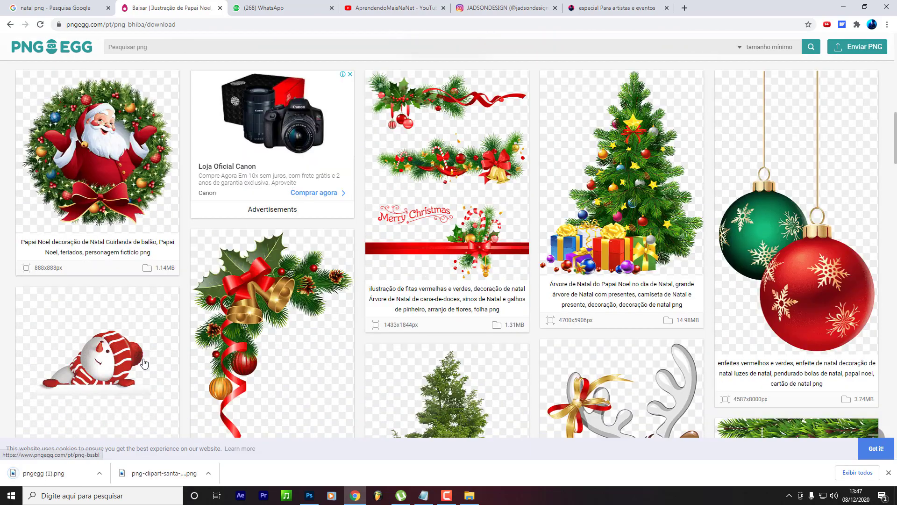
scroll(144, 364, "down", 1)
left_click(825, 202)
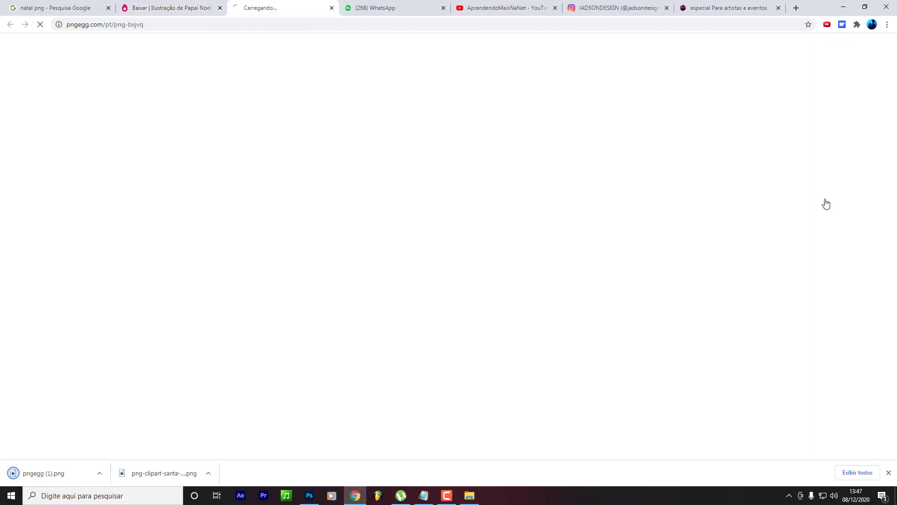
scroll(298, 182, "down", 16)
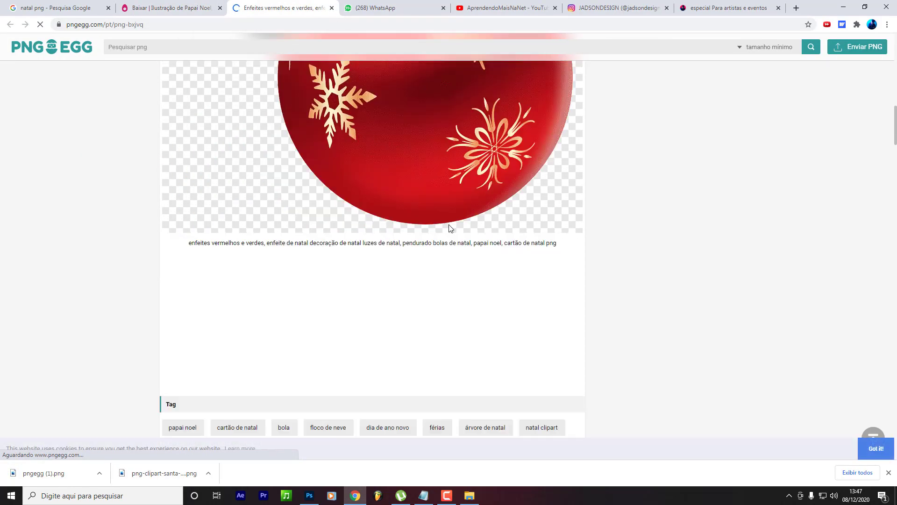
left_click(394, 330)
Place pngegg (1).png into the Photoshop flyer at about 172 x 207 px, beside the circle's upper left edge.
left_click_drag(44, 473, 376, 317)
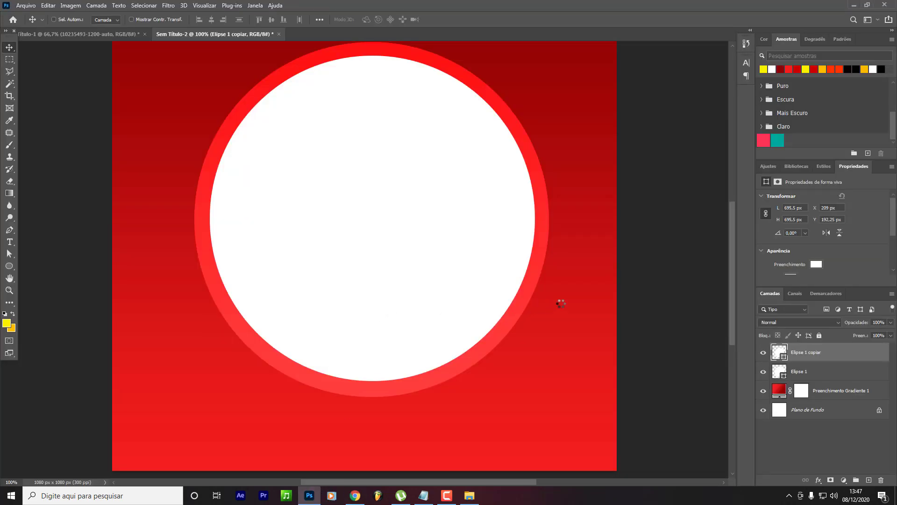
left_click_drag(561, 303, 239, 270)
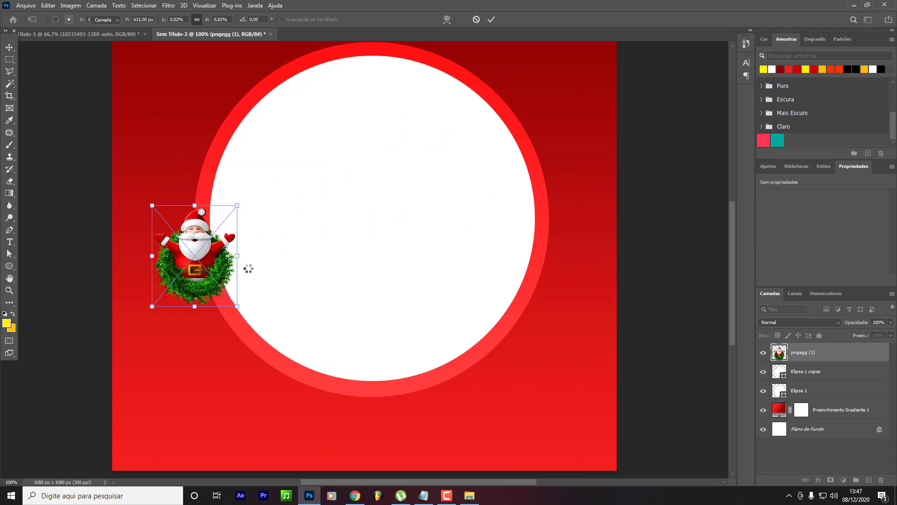
scroll(229, 282, "up", 3)
left_click_drag(252, 337, 241, 190)
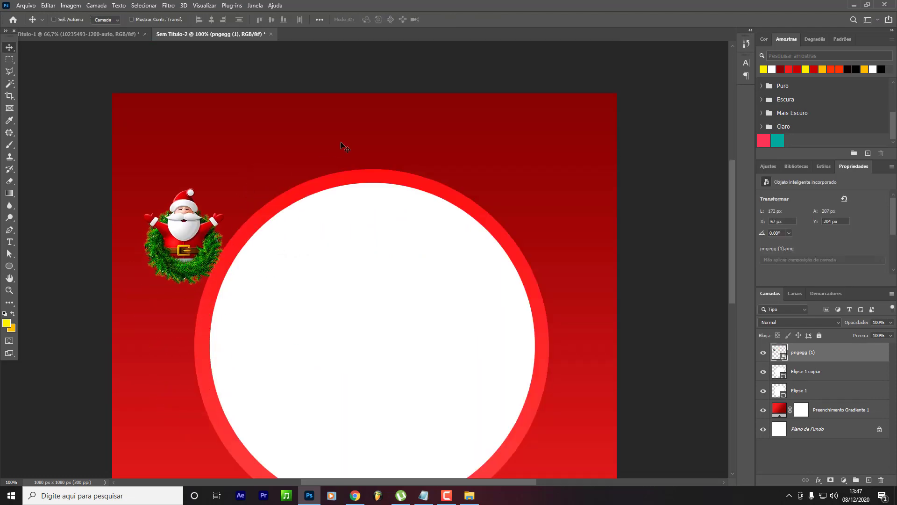
key("t")
left_click(297, 134)
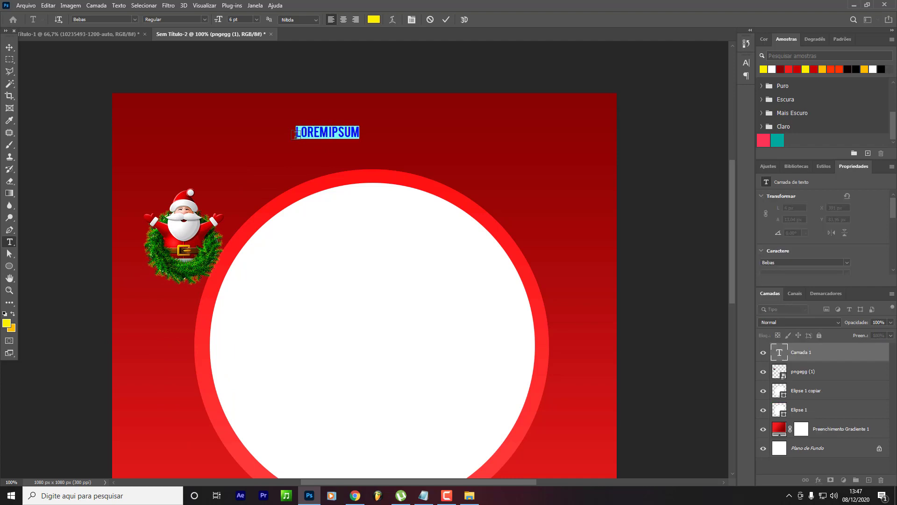
left_click(8, 45)
key("Delete")
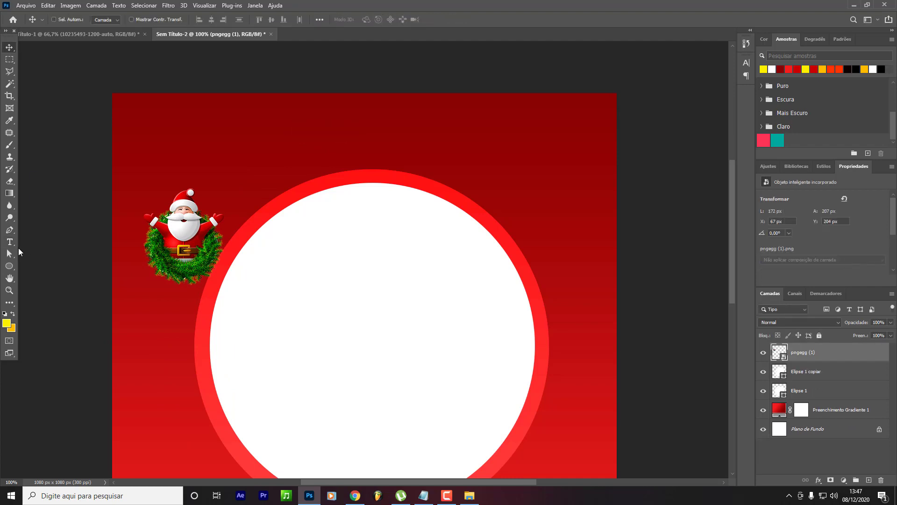
Add the yellow text OFERTA in Montserrat Black above the white circle.
left_click(12, 244)
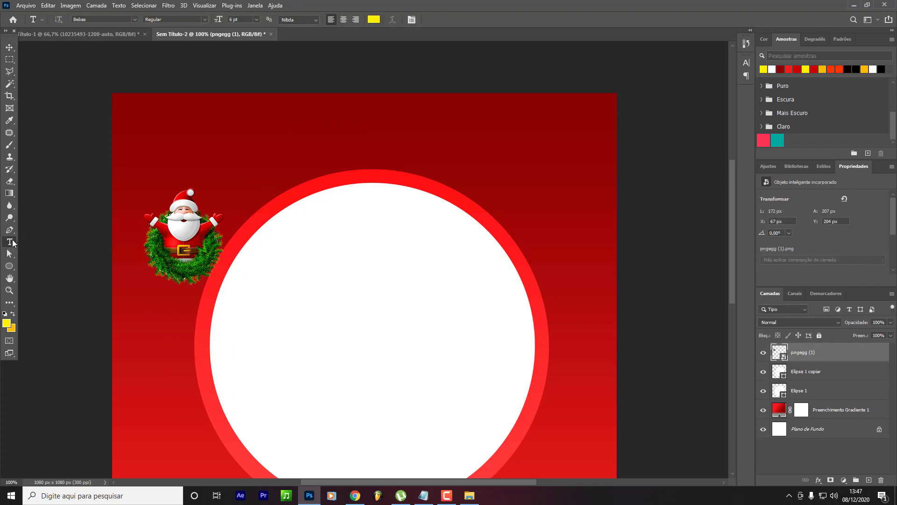
left_click(414, 20)
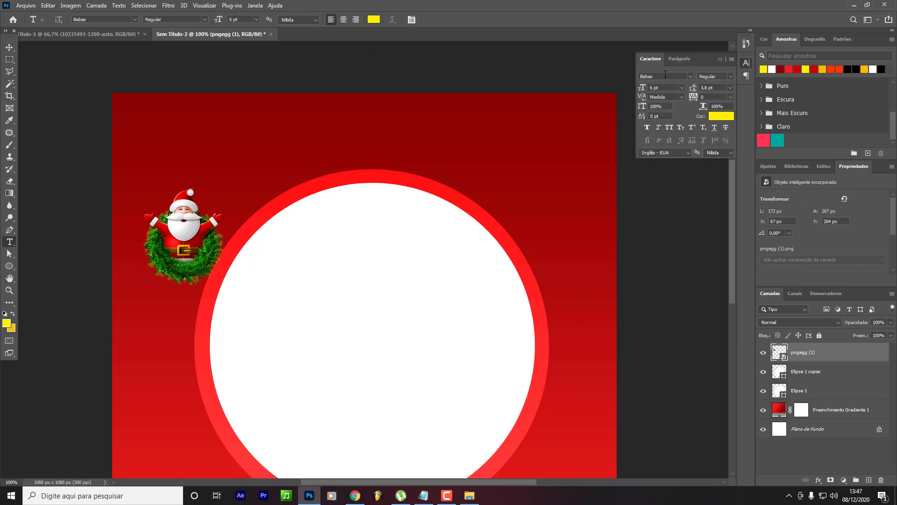
type("Montserrat")
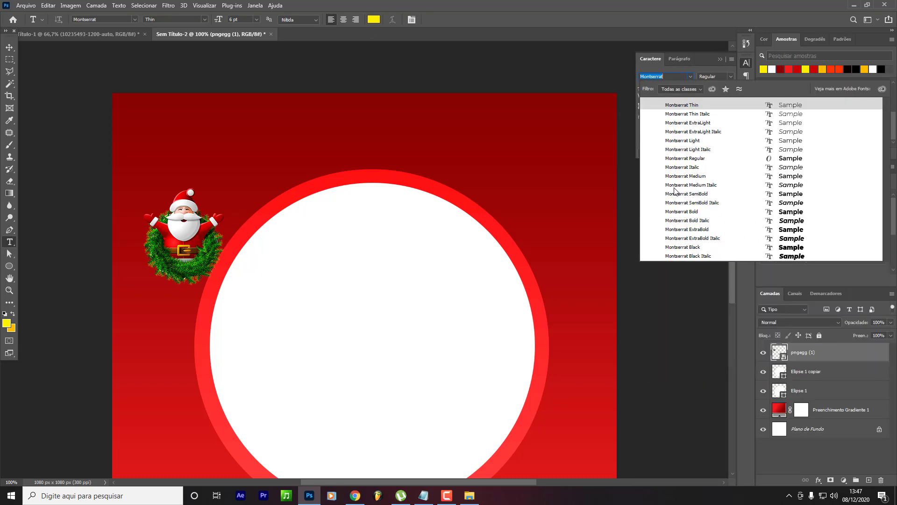
left_click(682, 247)
left_click(330, 140)
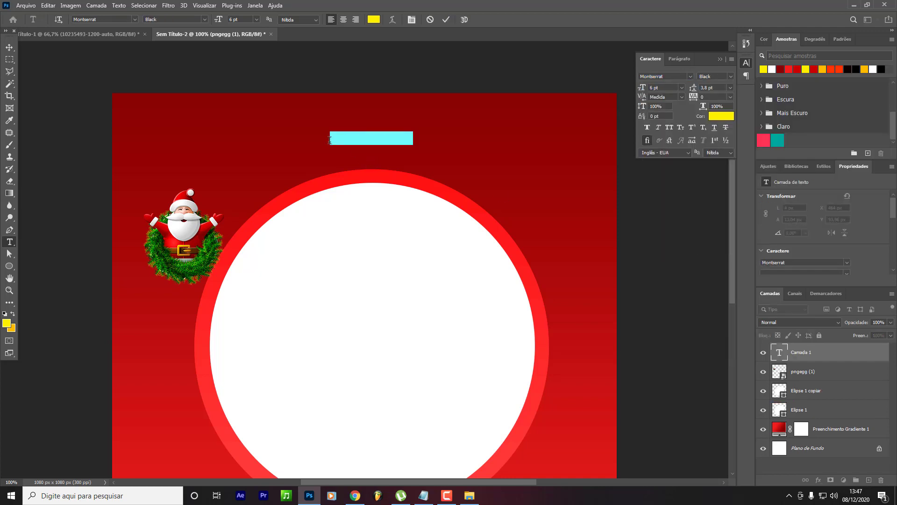
type("OFERTA")
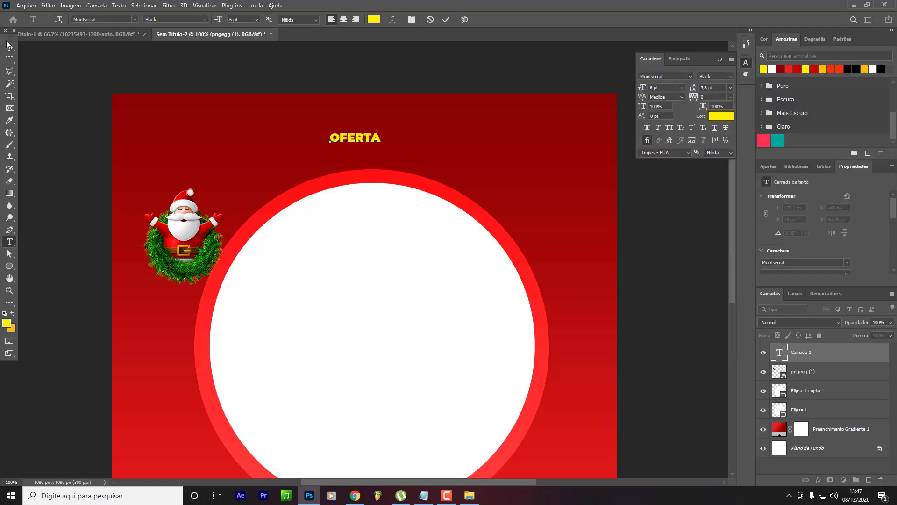
Enlarge the OFERTA text to about 420 px wide and centre it above the circle.
left_click(8, 45)
key("ctrl+t")
left_click_drag(381, 138, 438, 153)
key("Return")
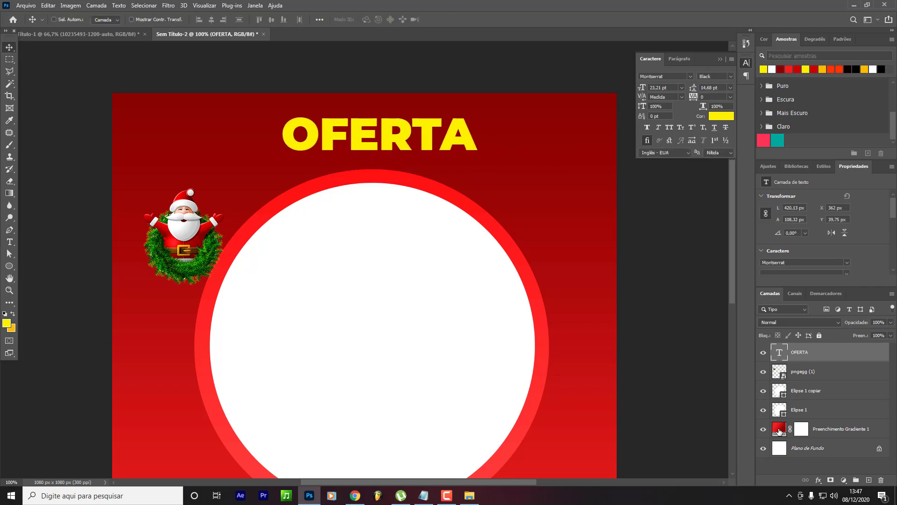
Add a gradient overlay to the OFERTA text and load the basic Preto, Branco gradient preset.
left_click(815, 483)
left_click(857, 451)
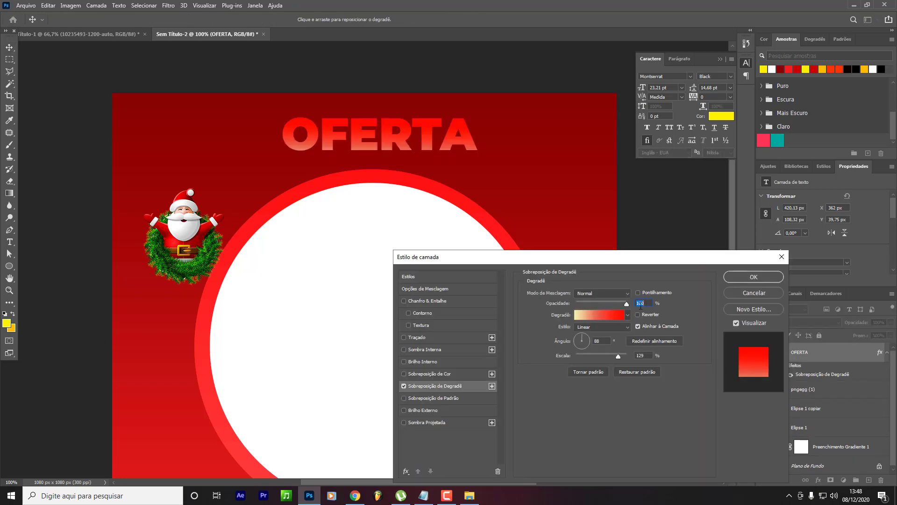
left_click(615, 316)
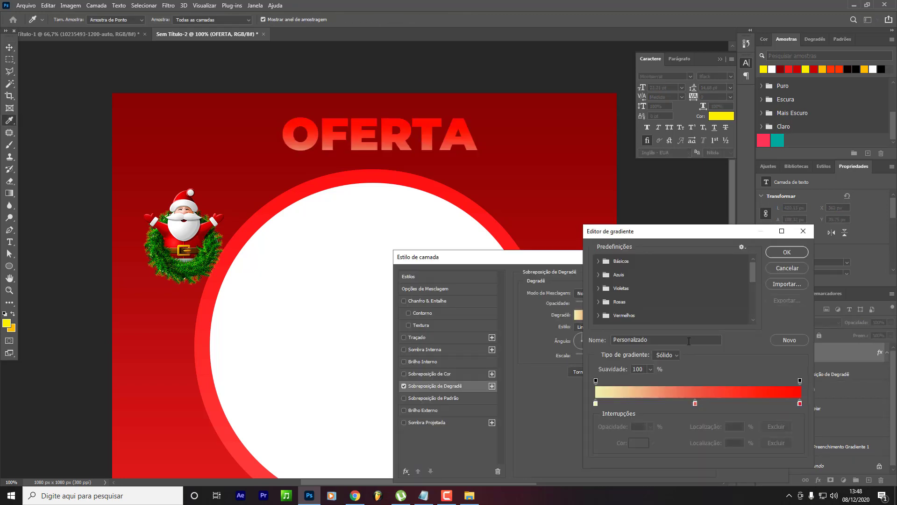
left_click(598, 261)
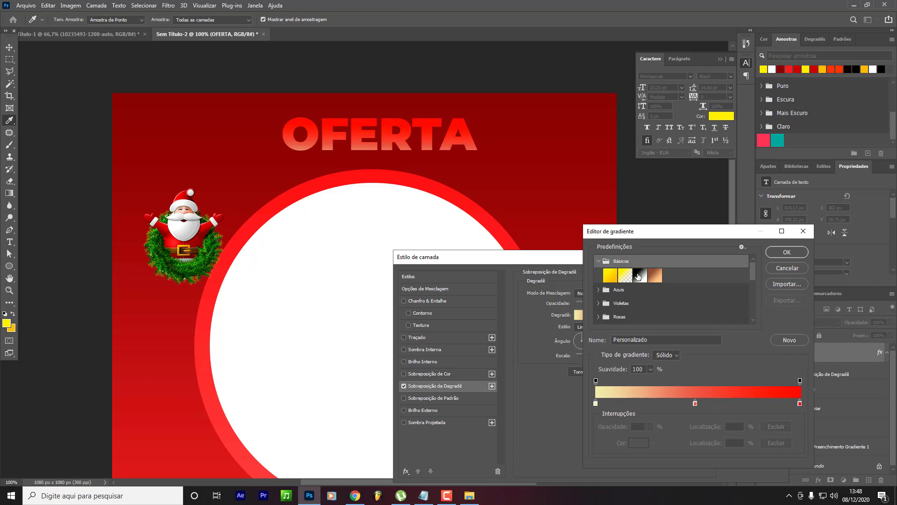
left_click(639, 275)
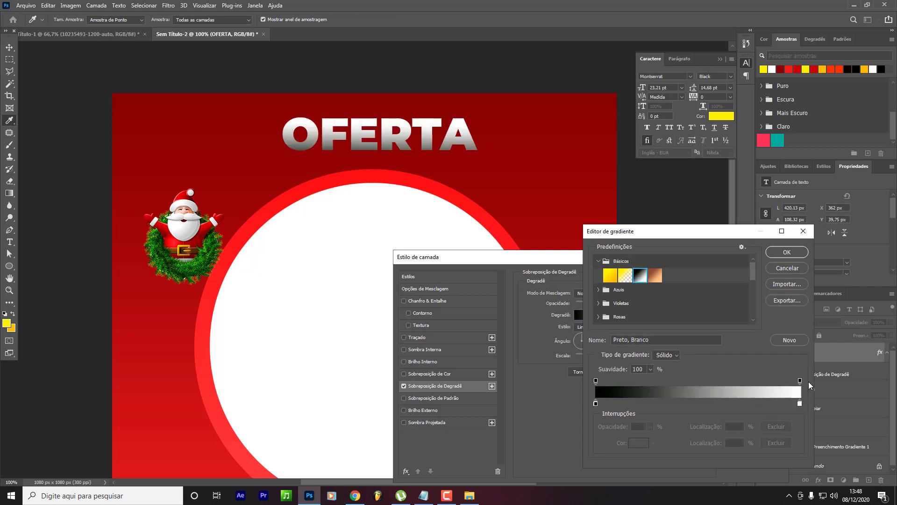
Change the gradient's white end stop to the yellow from the recent swatches.
left_click(800, 404)
double_click(800, 404)
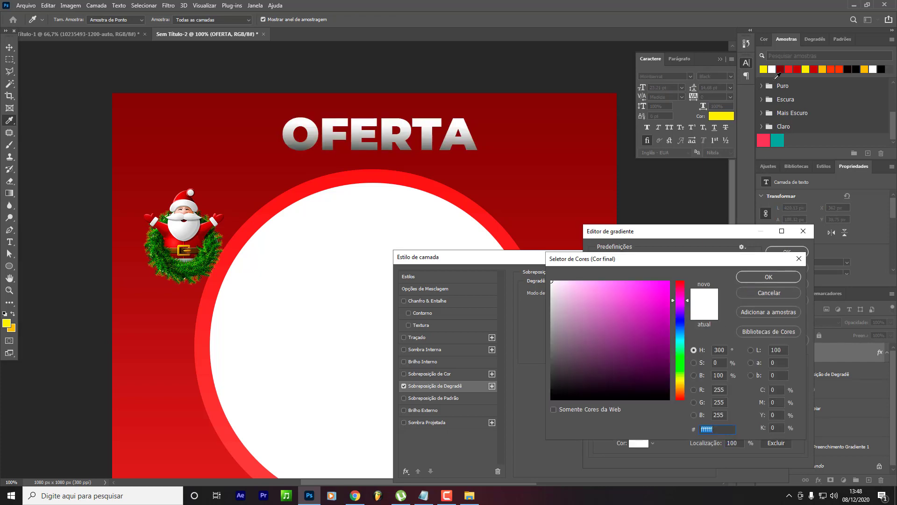
left_click(764, 69)
left_click(769, 277)
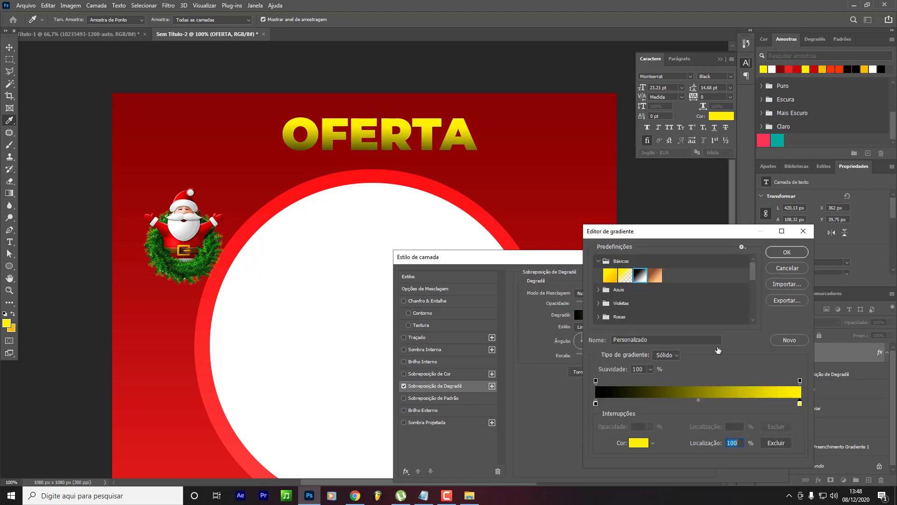
Change the gradient's black start stop to pale yellow, fff99c.
left_click(596, 403)
double_click(596, 403)
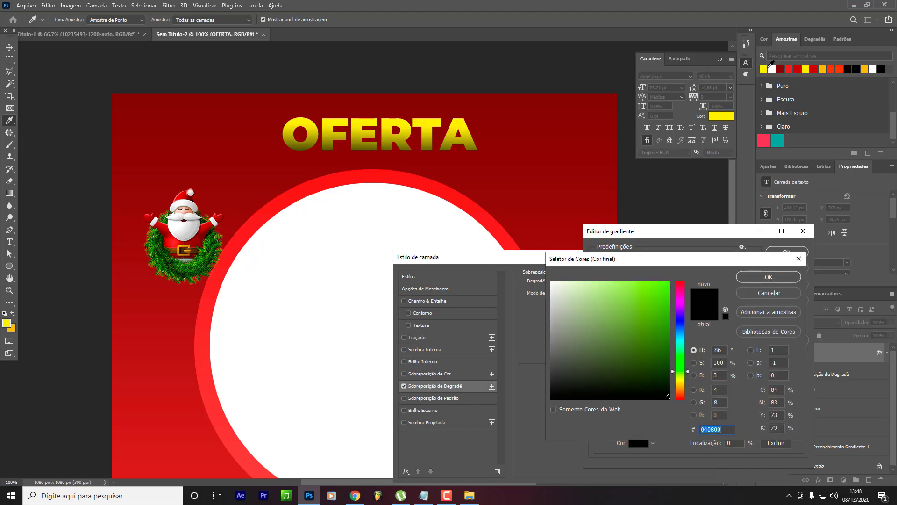
left_click(766, 68)
left_click(662, 310)
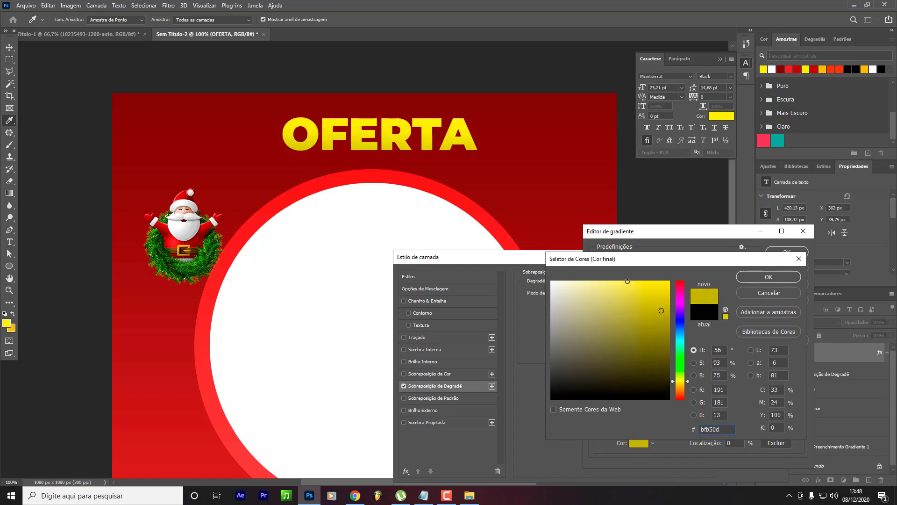
left_click(628, 281)
left_click(598, 282)
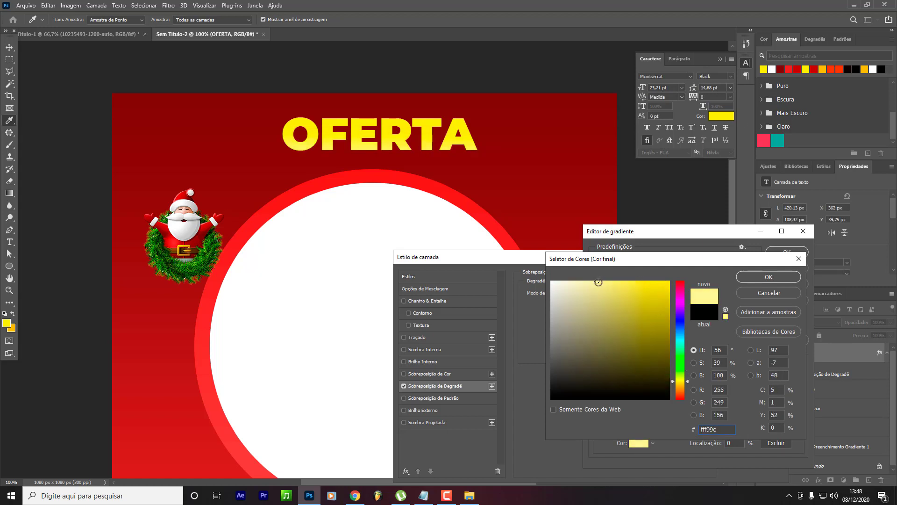
left_click(769, 277)
Adjust the gradient's end stop to a saturated bright yellow and accept the gradient.
left_click(800, 404)
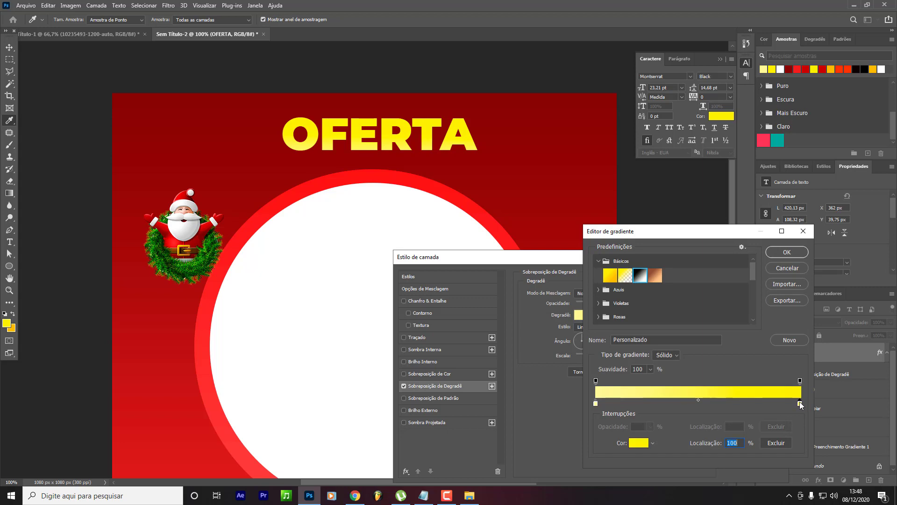
double_click(800, 403)
left_click(668, 310)
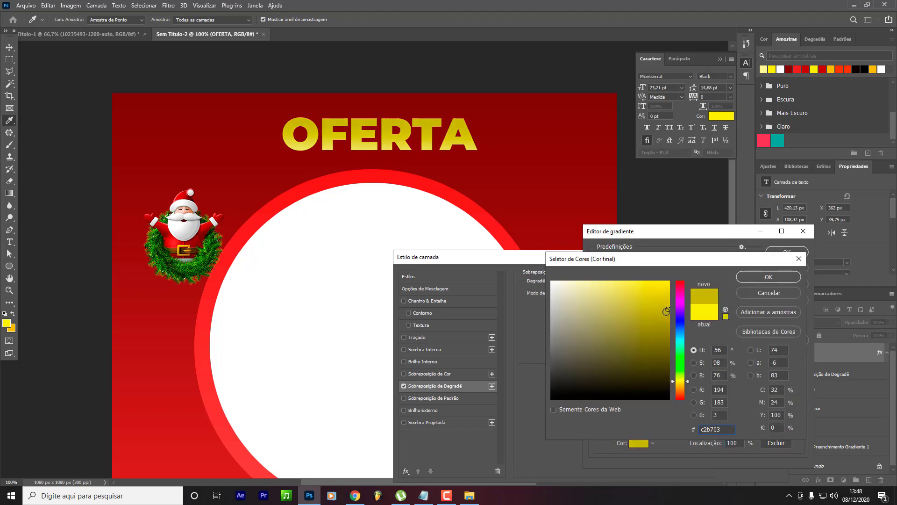
left_click(665, 285)
left_click(769, 276)
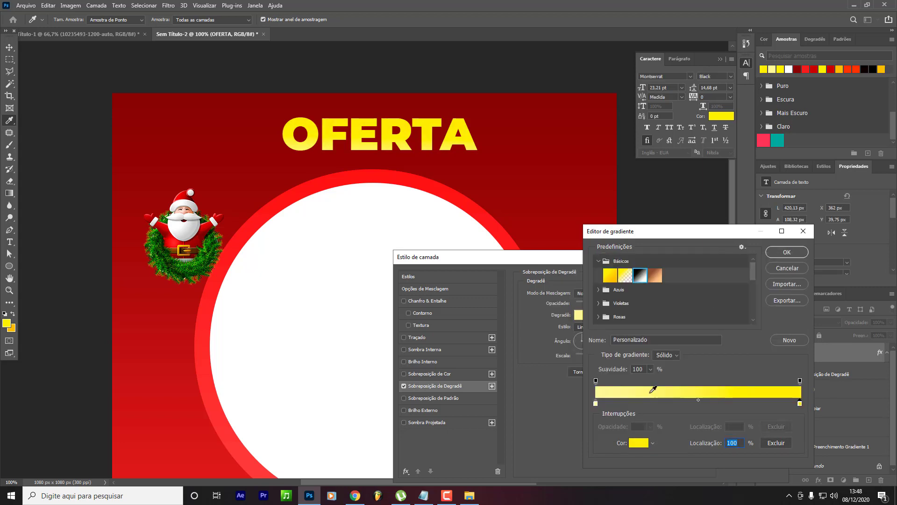
left_click(785, 257)
Add a drop shadow to OFERTA from the default settings, with 15% opacity, 11 px distance and 9 px size.
left_click(432, 422)
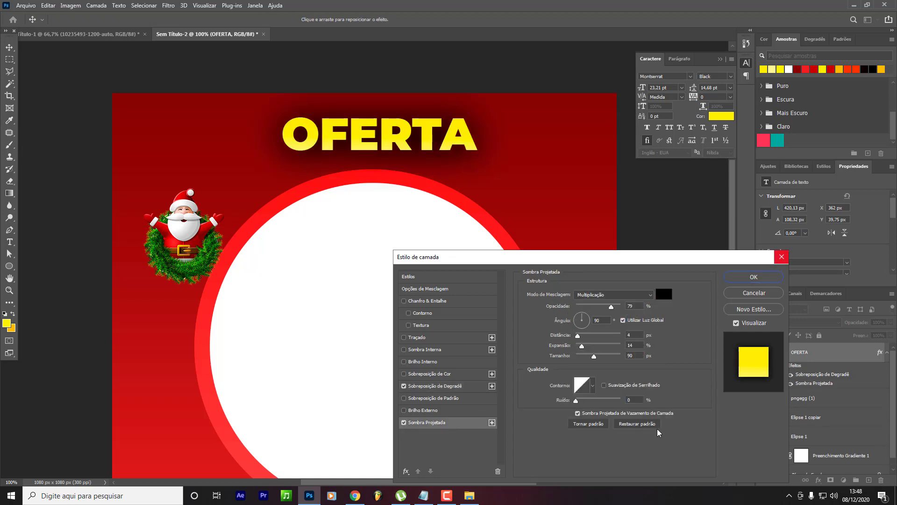
left_click(638, 425)
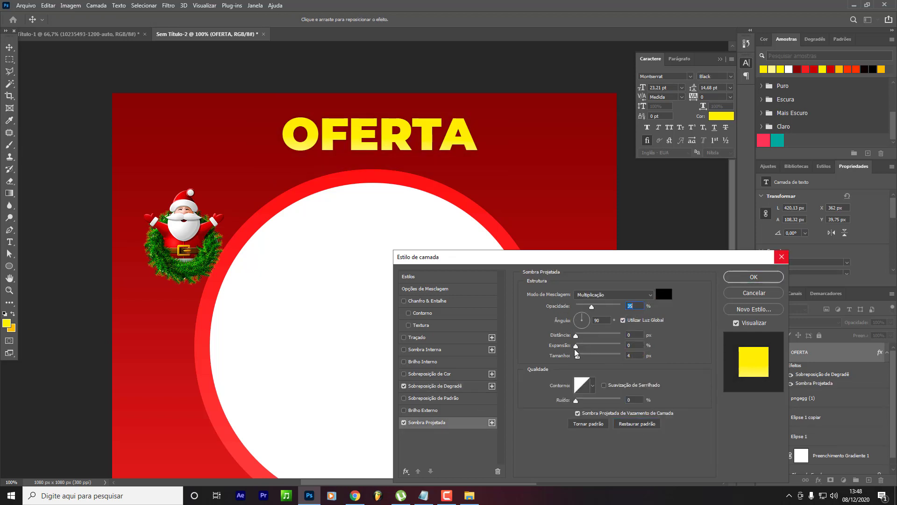
left_click_drag(576, 335, 580, 336)
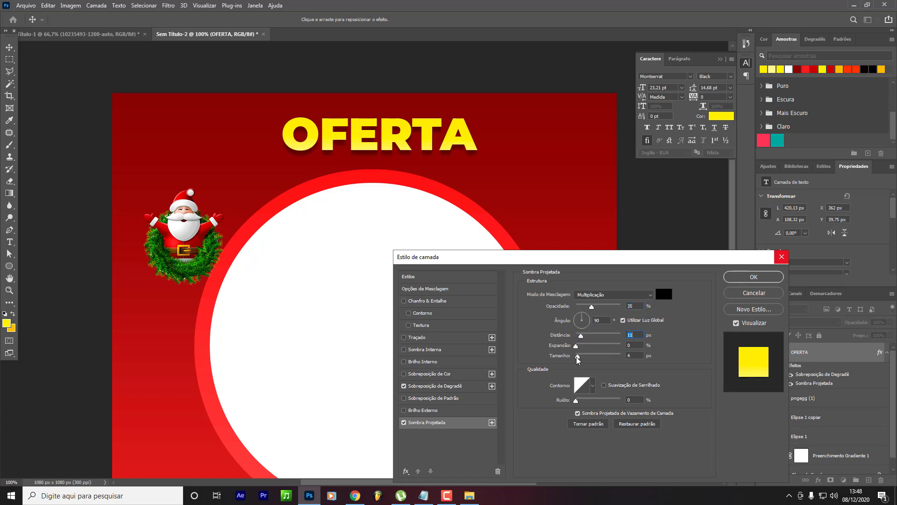
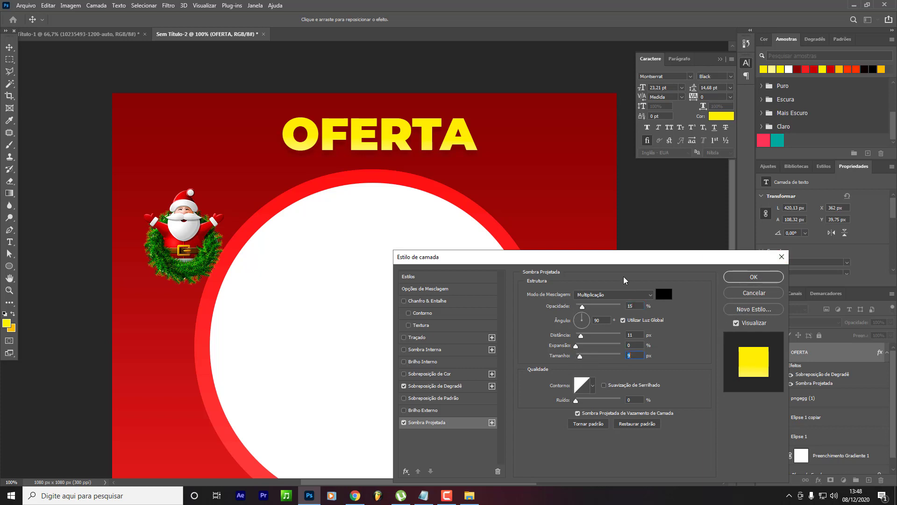
left_click(777, 276)
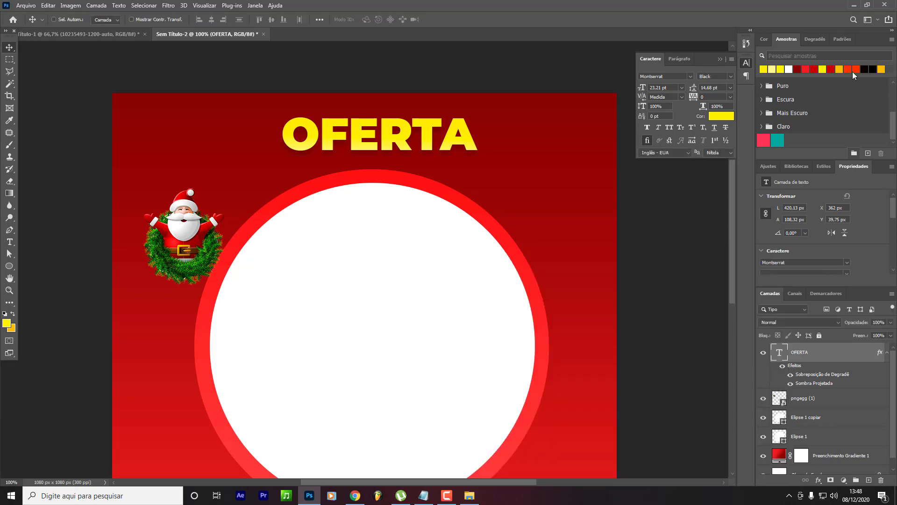
Save OFERTA's layer effects as a new style named Estilo 32, adding it to the current library.
left_click(255, 5)
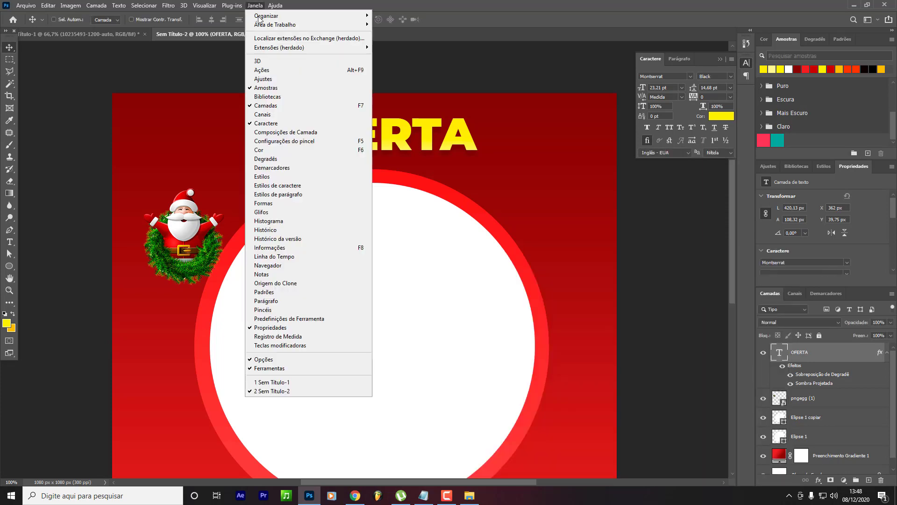
left_click(290, 180)
scroll(854, 217, "down", 5)
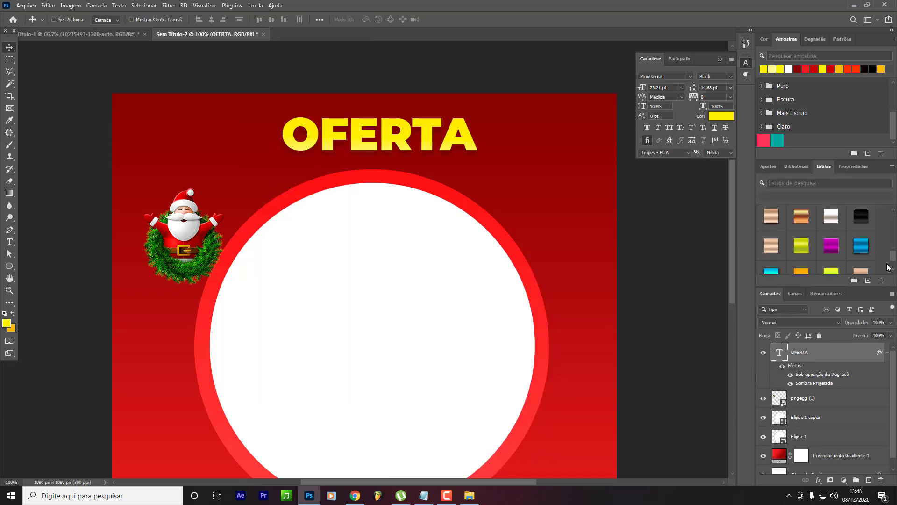
left_click(867, 281)
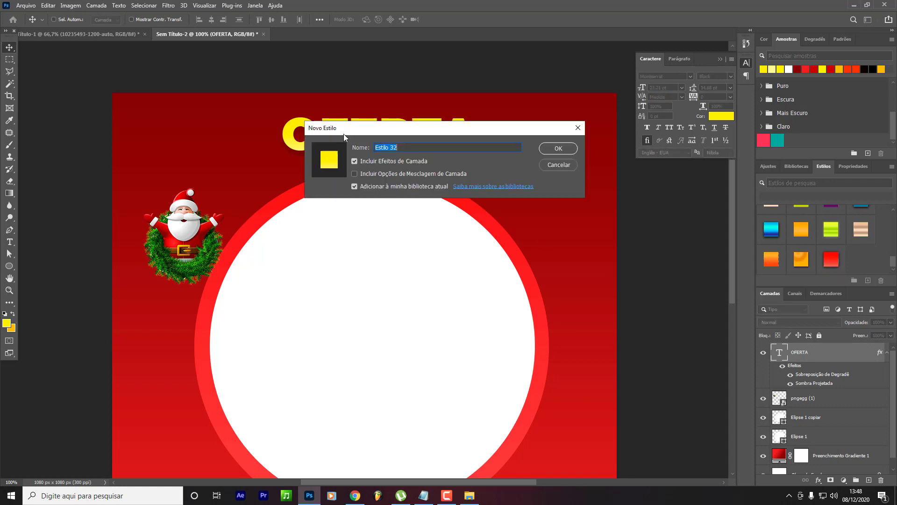
left_click(553, 151)
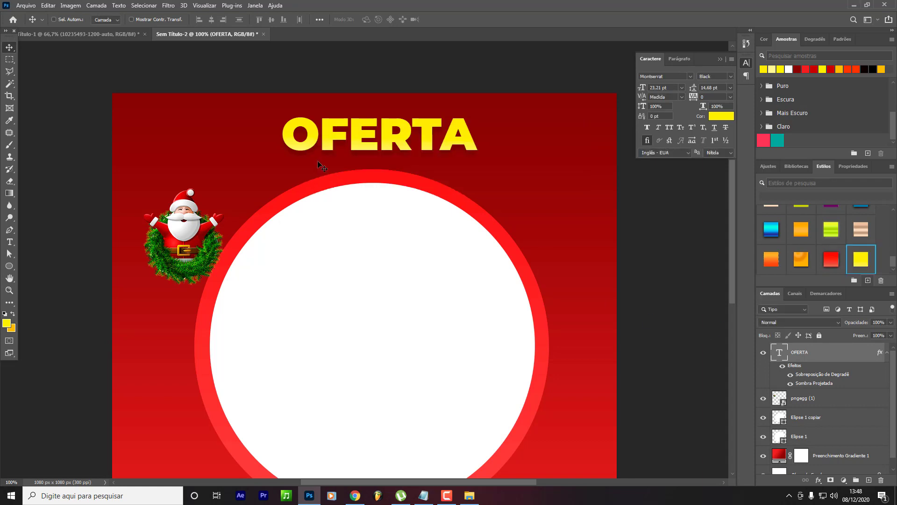
Add a separate text layer reading Natalina just below the OFERTA title.
left_click(9, 242)
left_click(464, 179)
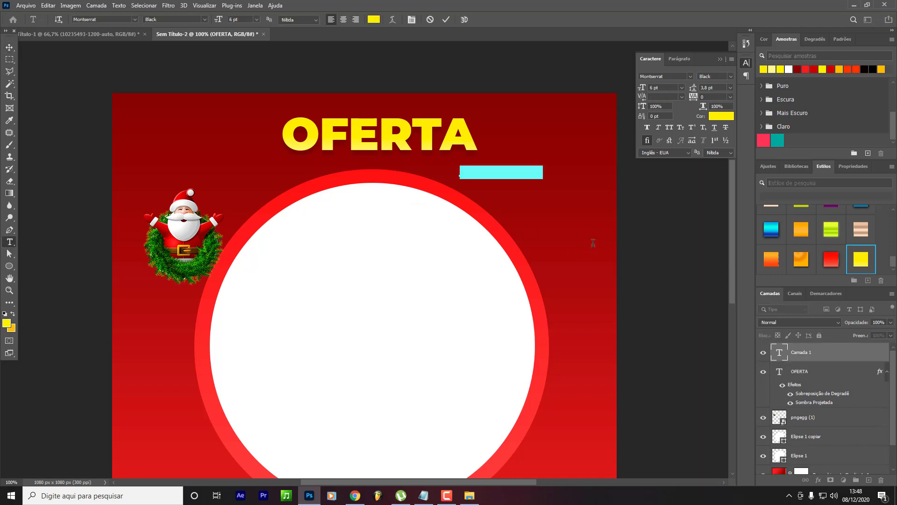
type("Natalina")
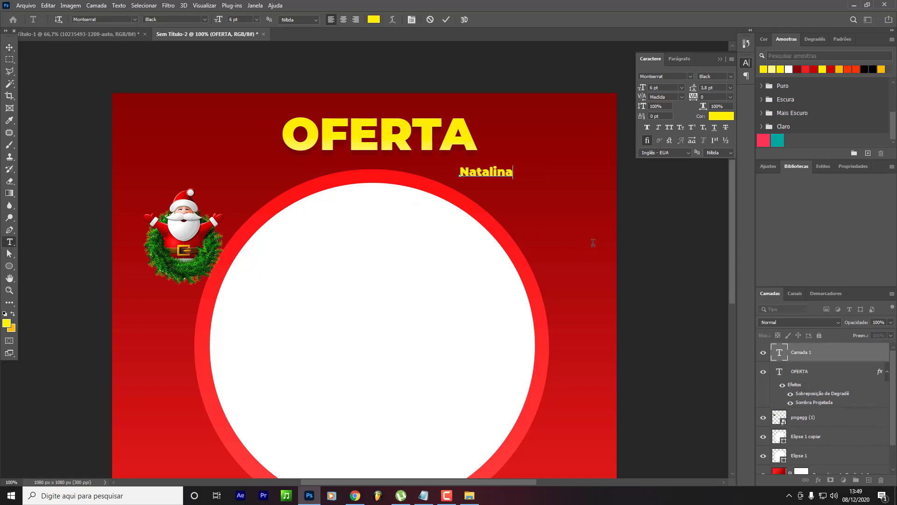
left_click(457, 86)
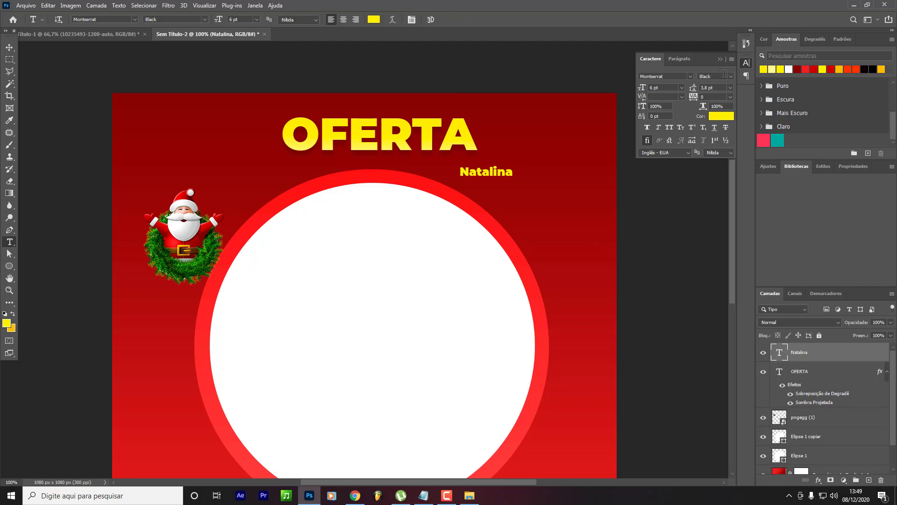
Set the Natalina text to the Meysha font and colour it white, sampled from the circle.
left_click(690, 77)
key("Down")
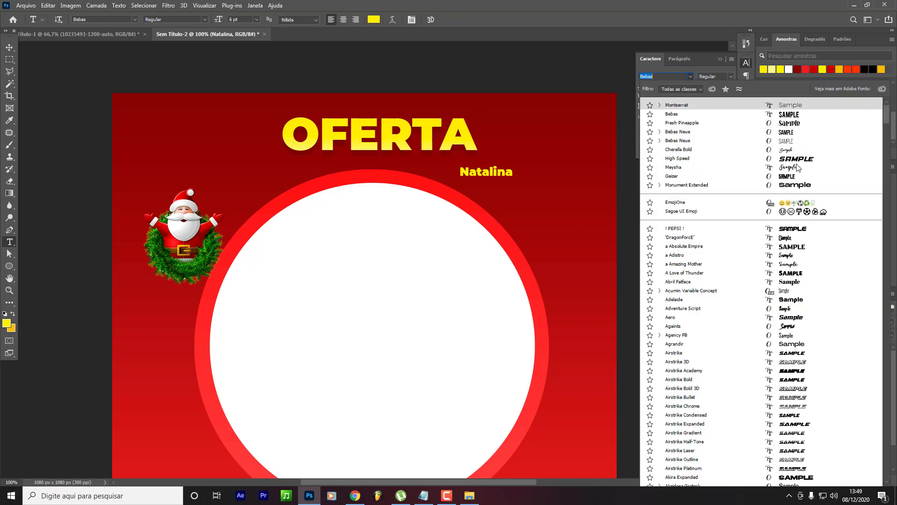
left_click(796, 168)
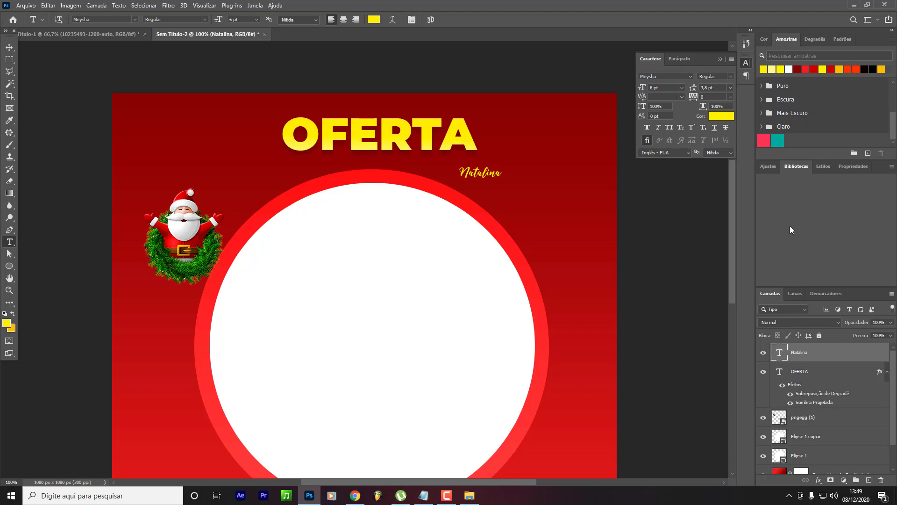
left_click(725, 117)
left_click(475, 231)
key("Return")
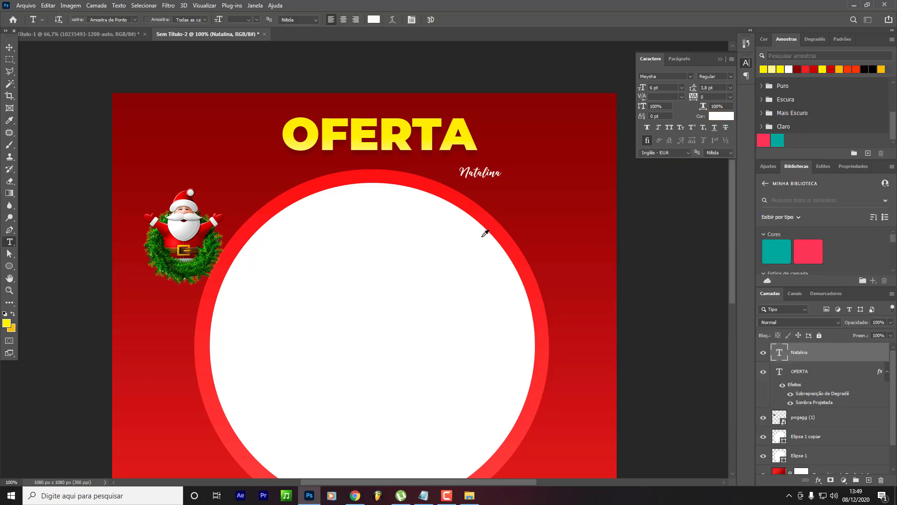
Enlarge Natalina to about 22 pt and place it centred over the lower part of OFERTA.
key("ctrl+t")
left_click_drag(459, 186, 328, 248)
left_click_drag(406, 189, 390, 150)
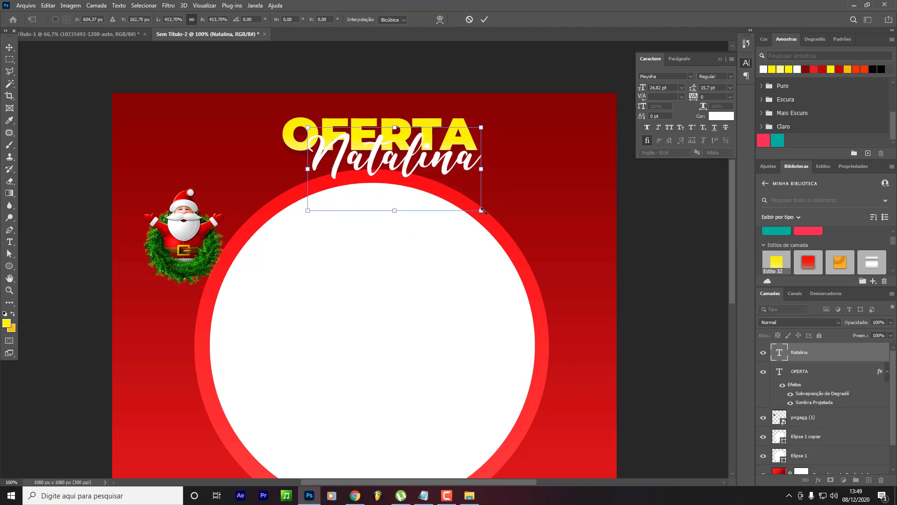
left_click_drag(482, 211, 462, 202)
key("Return")
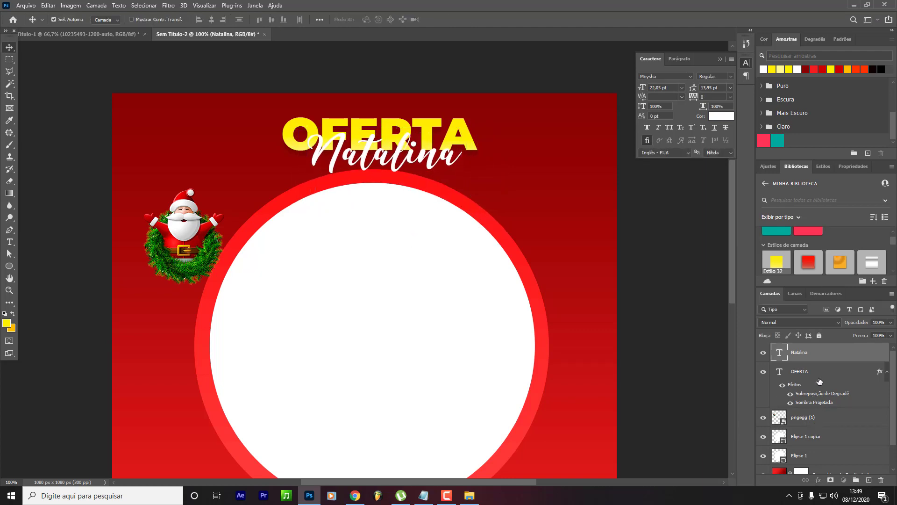
Group the OFERTA and Natalina text layers and name the group oferta natalinda.
left_click(824, 371, "ctrl")
left_click(836, 387)
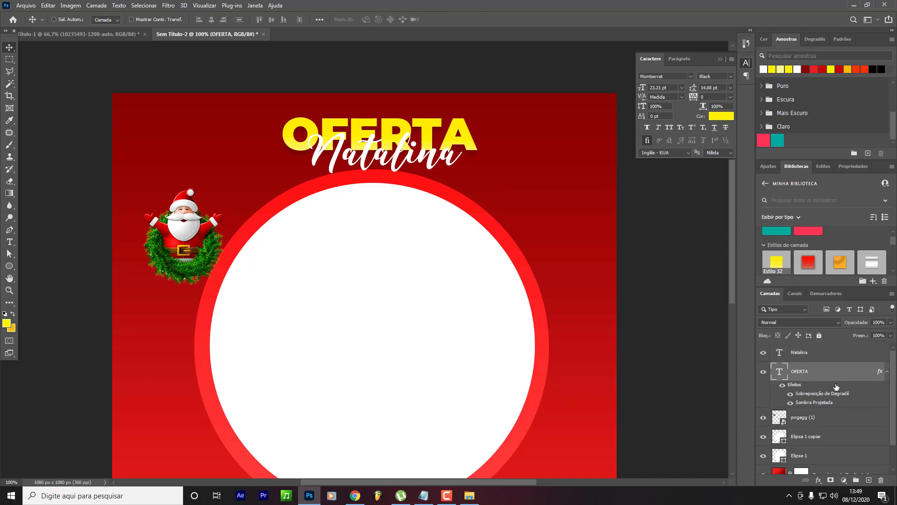
left_click(818, 357, "ctrl")
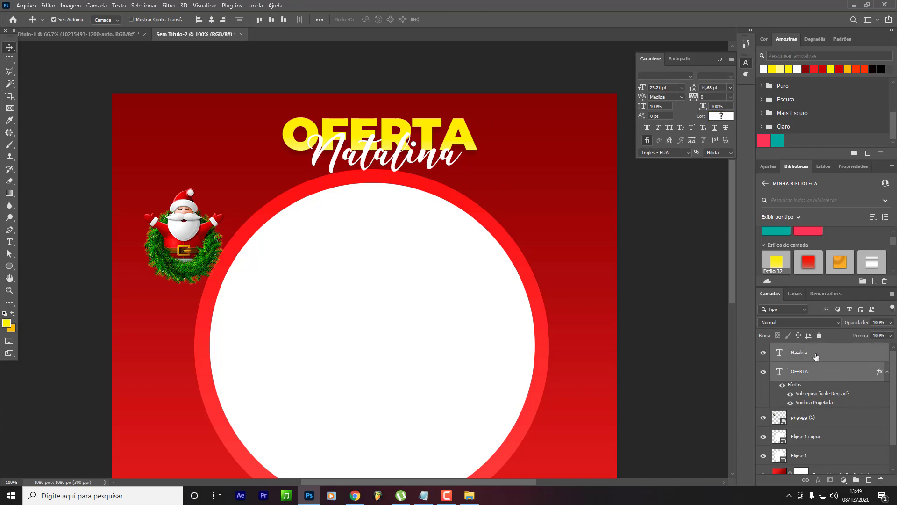
key("ctrl+g")
double_click(803, 349)
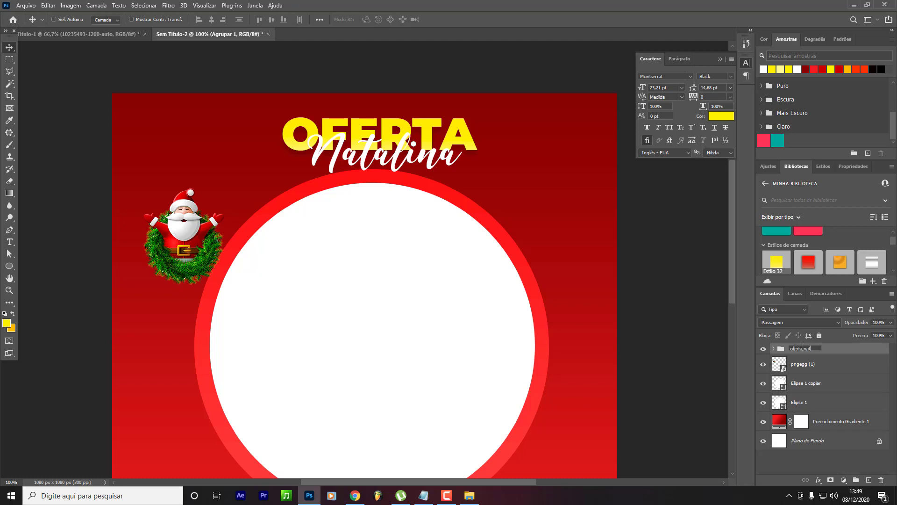
type("oferta natalinda")
key("Return")
Show the guides and reposition the title group centred above the white circle near the flyer's upper edge.
left_click_drag(347, 190, 200, 198)
key("ctrl+minus")
key("ctrl+semicolon")
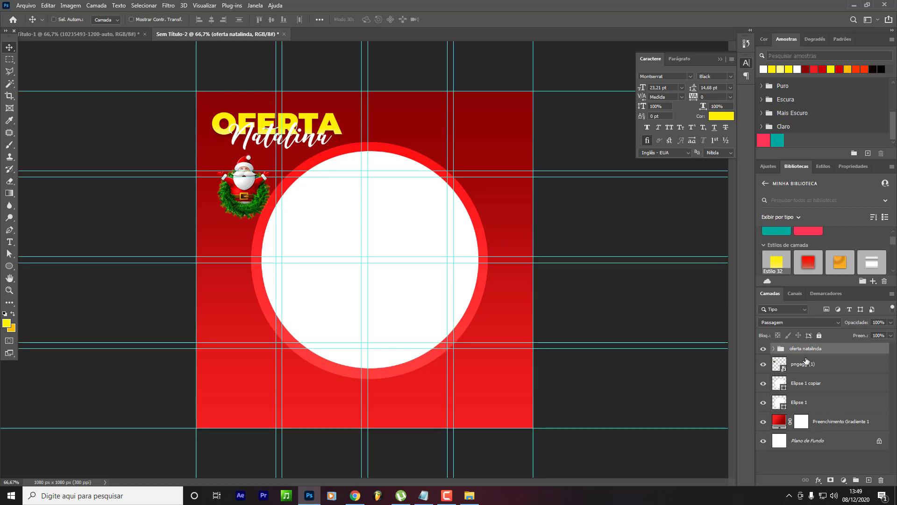
left_click_drag(315, 206, 407, 196)
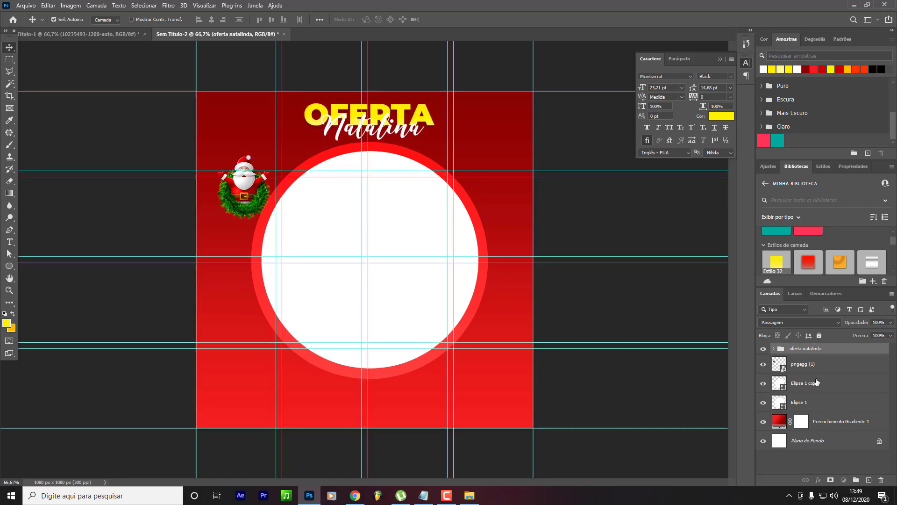
Select the title group, Santa and both circles, and move them down together by about 50 px.
left_click(804, 402)
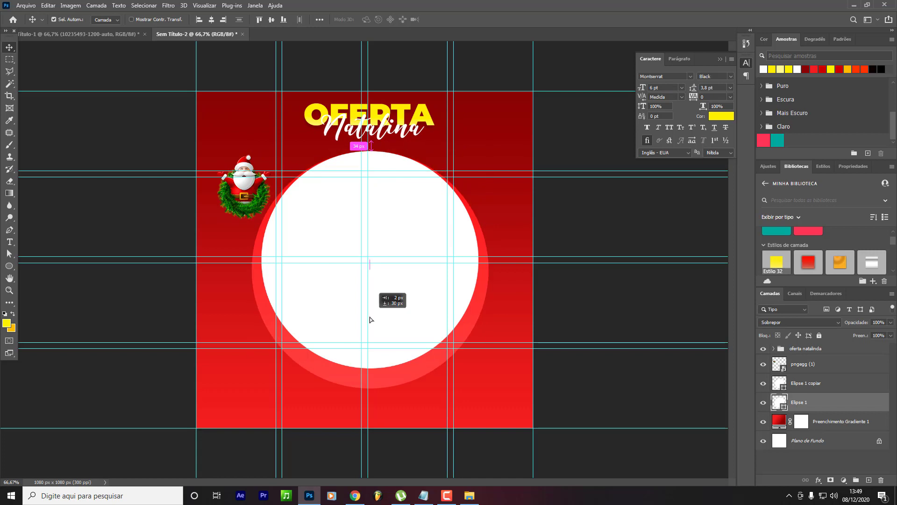
left_click(797, 384, "shift")
left_click(800, 363, "shift")
left_click(805, 348, "shift")
left_click_drag(423, 279, 419, 287)
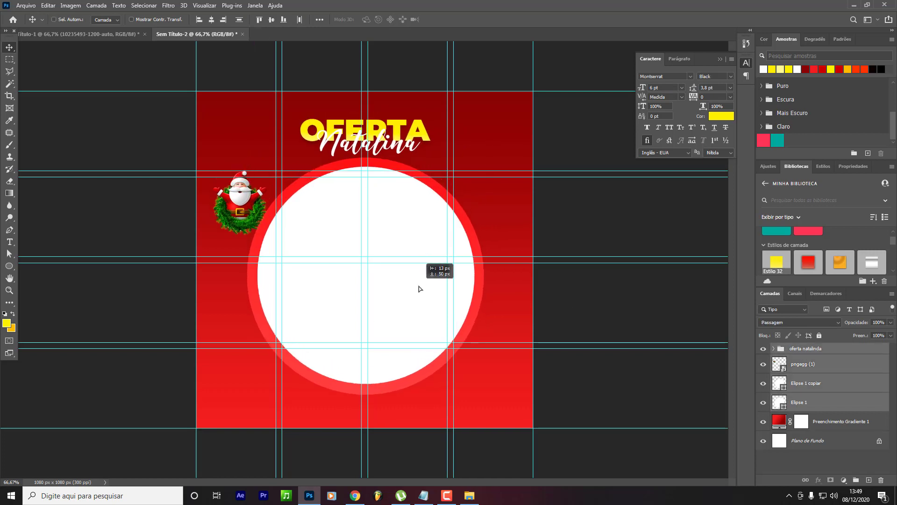
Nudge the title group slightly up from the circle and hide the guides.
left_click(809, 349)
left_click_drag(413, 232, 413, 227)
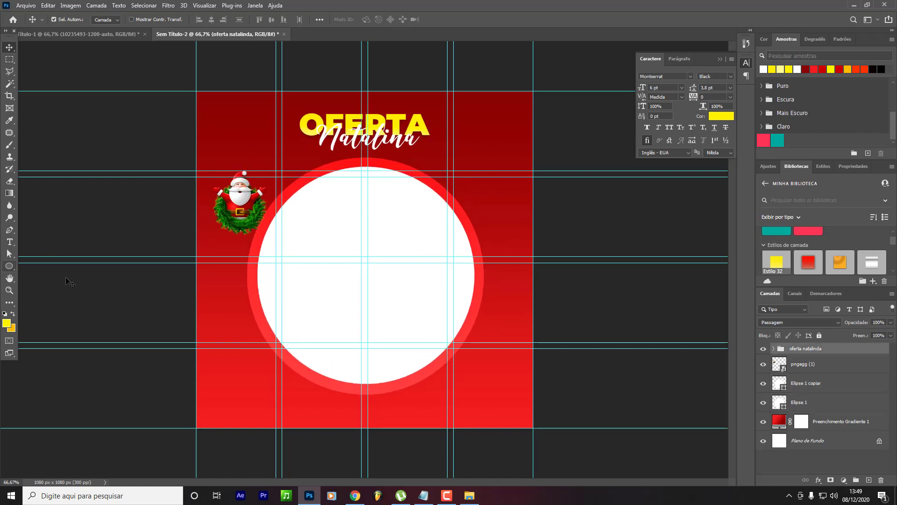
key("ctrl+h")
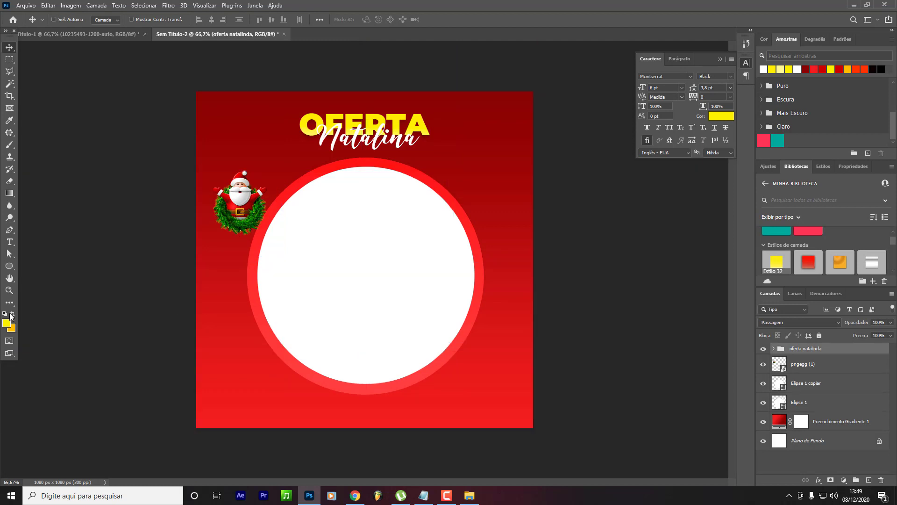
Set up the Pen tool to draw shapes with no stroke and a recent dark red fill.
left_click(9, 230)
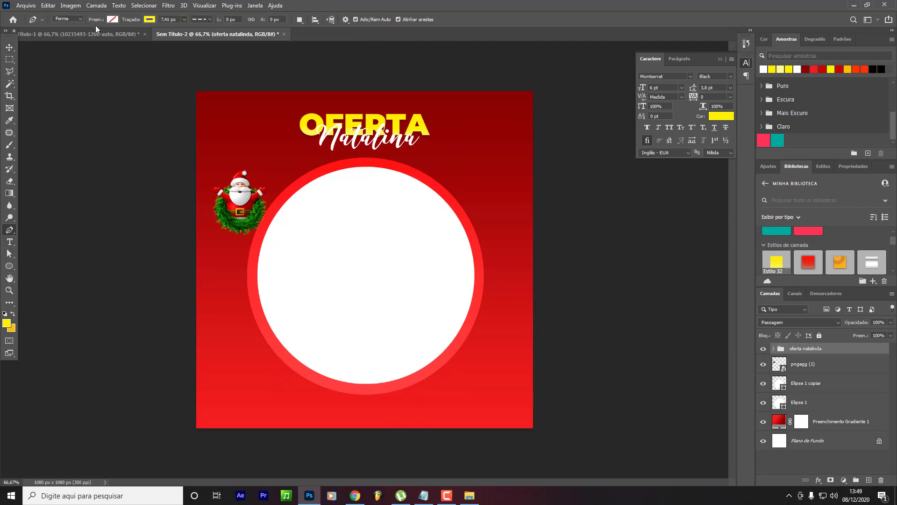
left_click(149, 19)
left_click(96, 37)
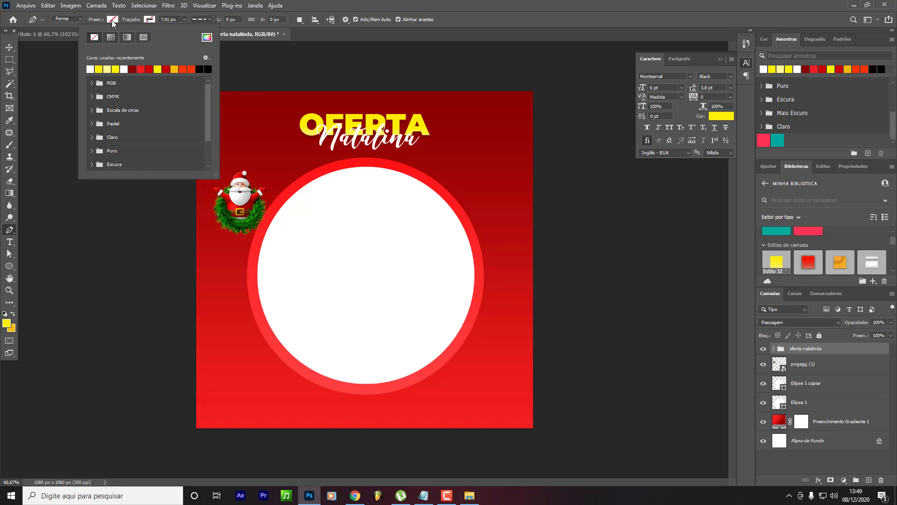
left_click(112, 19)
left_click(97, 69)
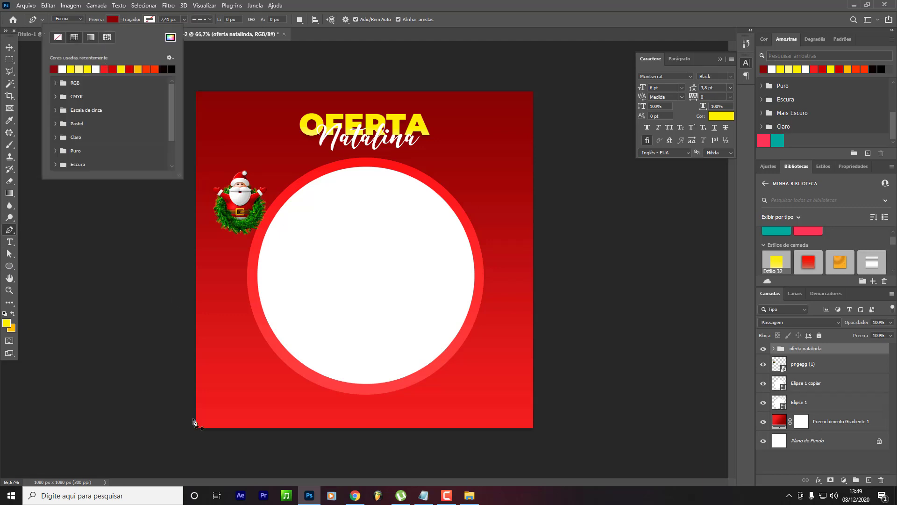
Draw a dark red wave shape in front of the circle along the flyer's bottom, rising towards the right edge.
left_click(176, 430)
left_click(174, 427)
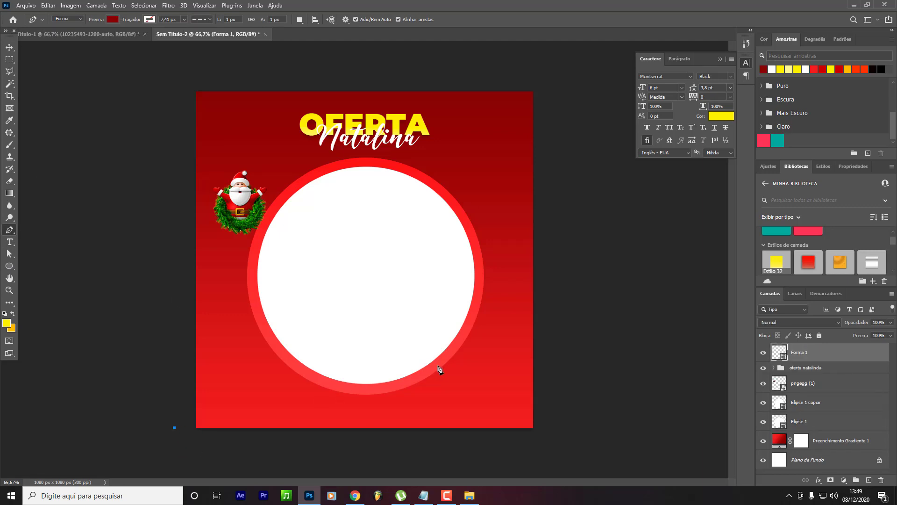
mouse_move(476, 336)
left_mouse_down()
mouse_move(487, 357)
mouse_move(485, 346)
left_mouse_up()
key("ctrl+z")
left_click_drag(531, 332, 566, 304)
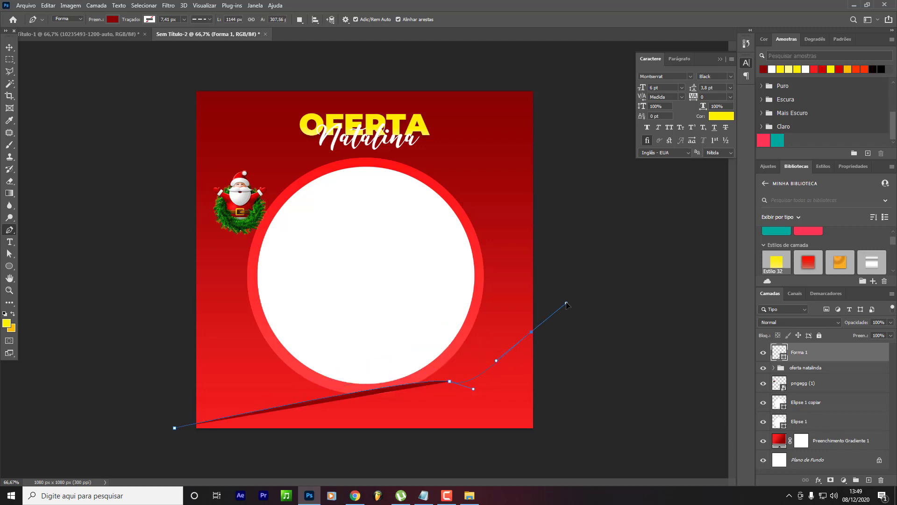
key("v")
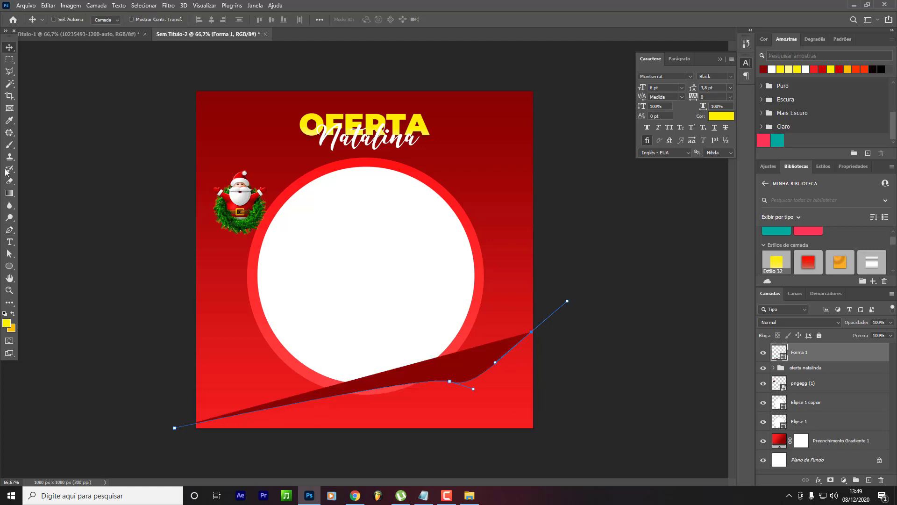
left_click(9, 230)
left_click(571, 446)
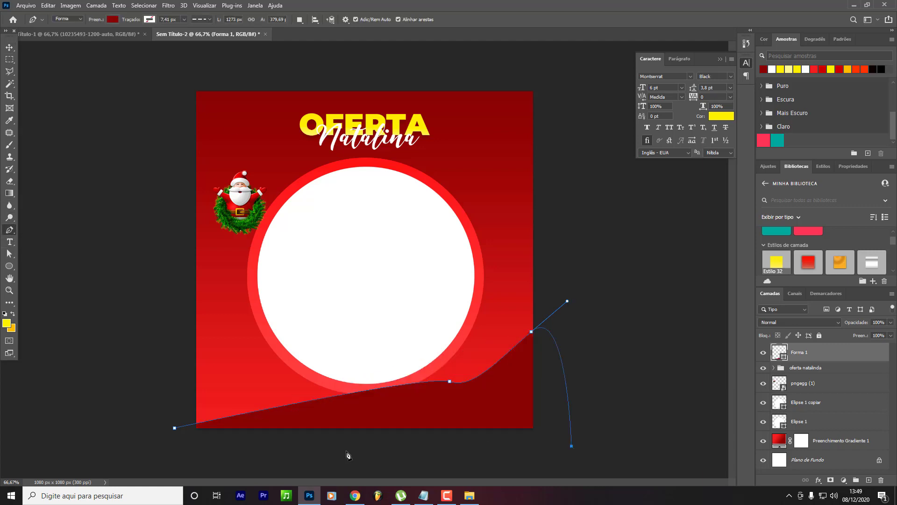
left_click_drag(331, 454, 343, 454)
left_click(175, 428)
Shift the dark red wave to cover the flyer's bottom edge, and delete it.
key("v")
left_click_drag(465, 421, 459, 414)
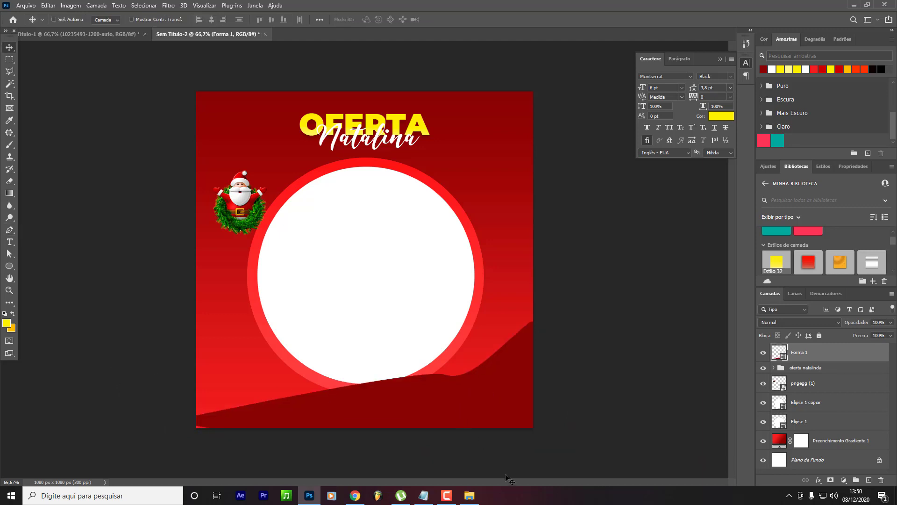
left_click_drag(508, 479, 448, 469)
key("Delete")
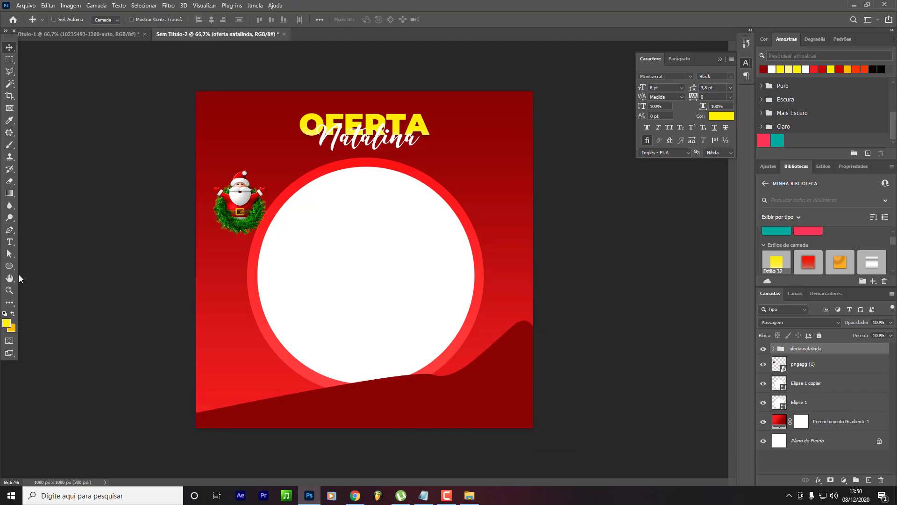
Draw a dark red wave directly above the gradient layer, behind the circle, high at the flyer's left edge and sloping down to the right.
left_click(9, 230)
left_click(539, 433)
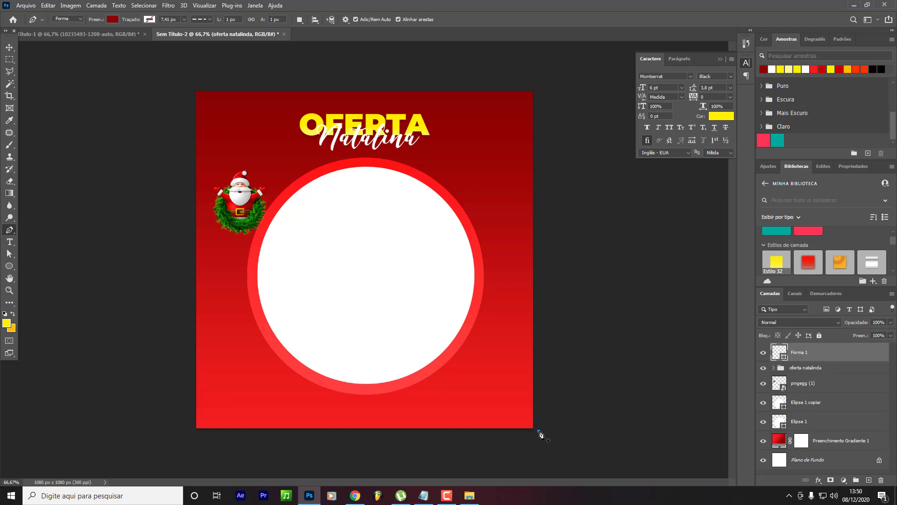
key("ctrl+z")
left_click(828, 423)
left_click(565, 423)
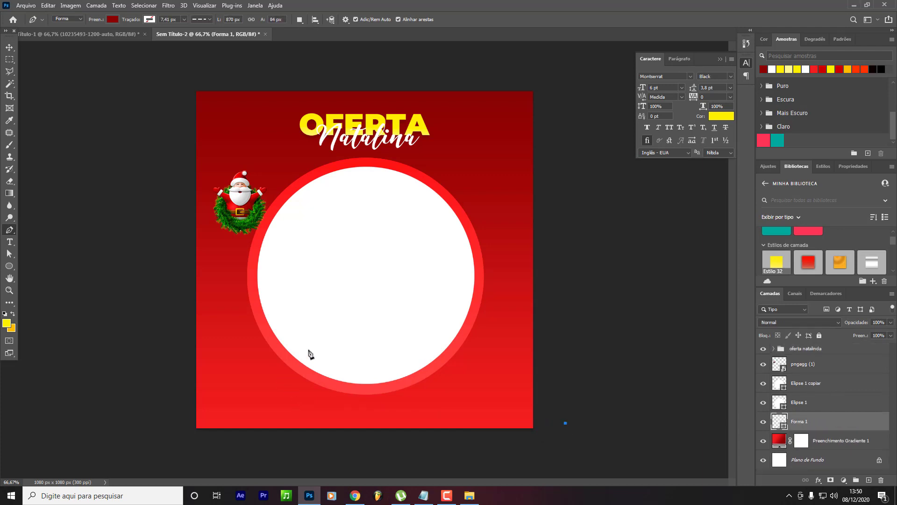
left_click_drag(303, 350, 251, 376)
left_click_drag(192, 297, 164, 260)
left_click_drag(126, 379, 125, 384)
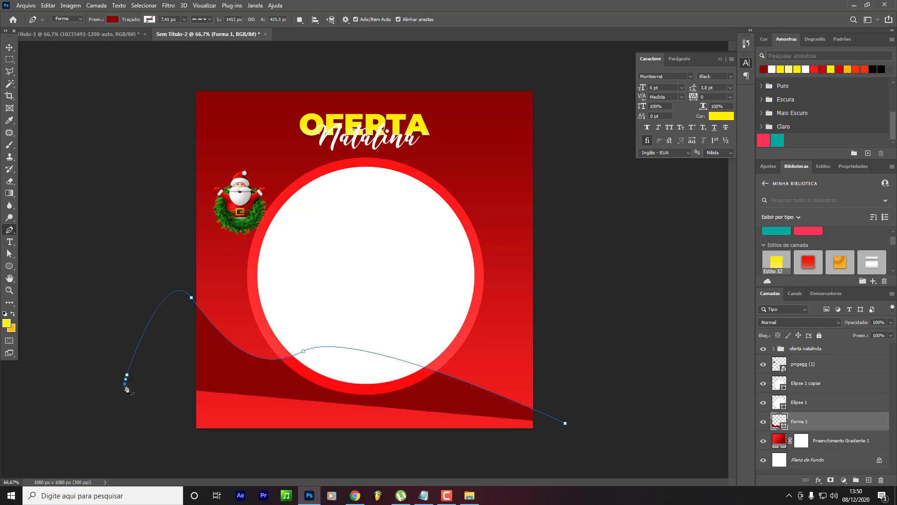
left_click_drag(316, 451, 333, 451)
left_click(542, 451)
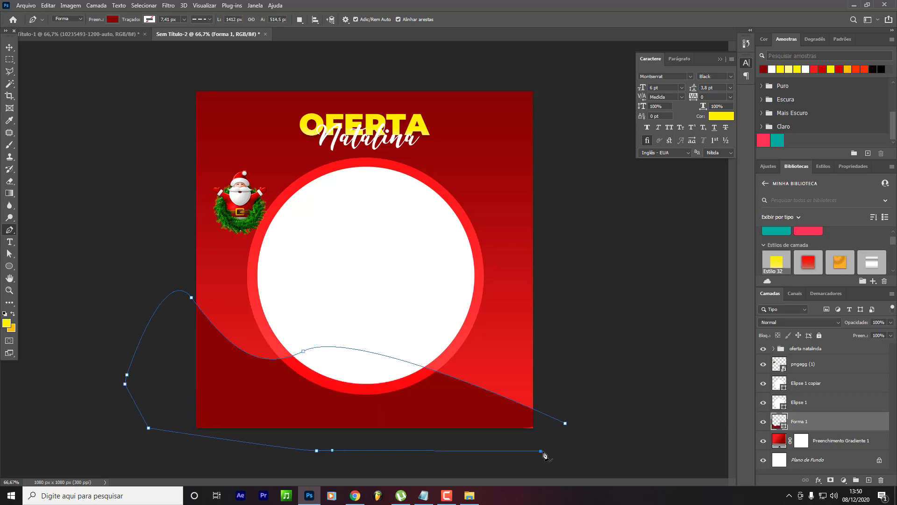
key("v")
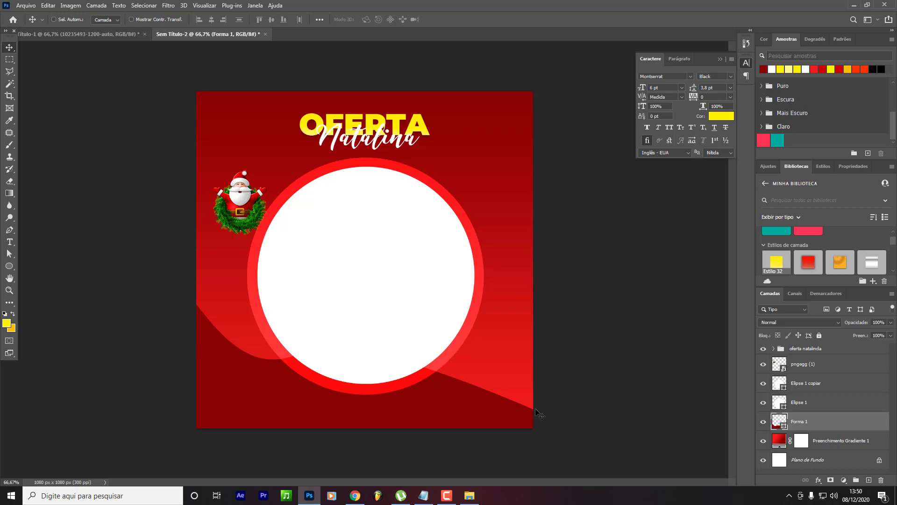
Duplicate the dark red wave layer.
key("ctrl+plus")
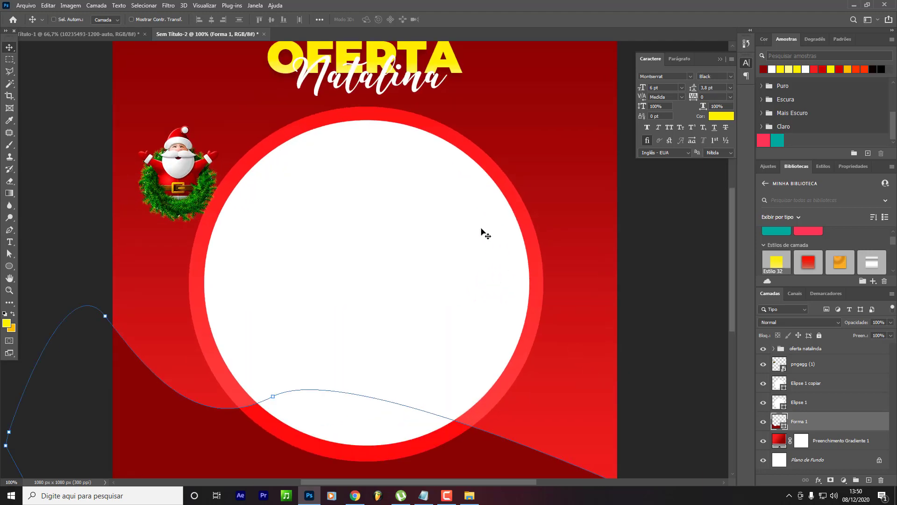
scroll(475, 353, "down", 4)
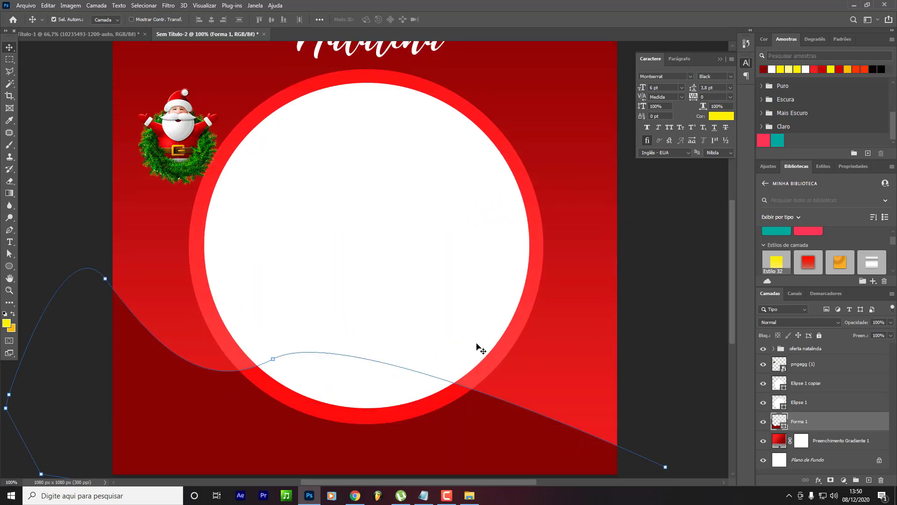
key("ctrl+j")
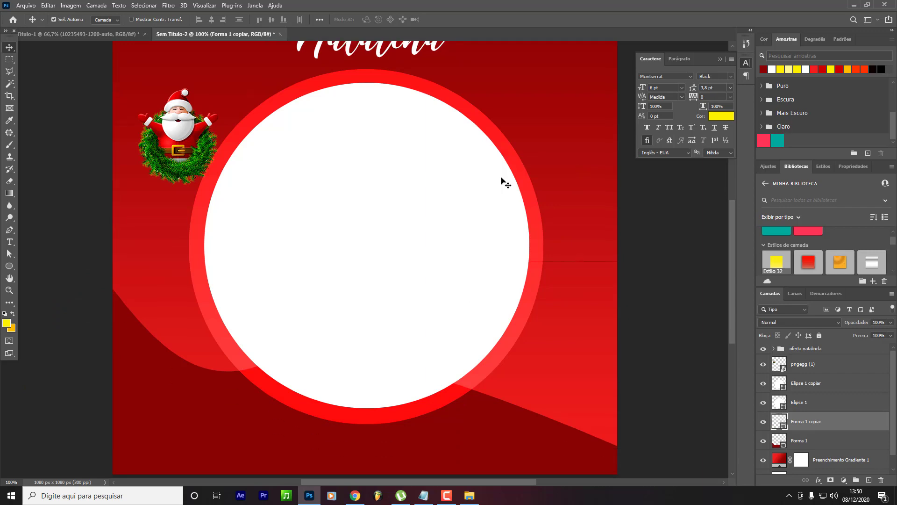
Delete the Forma 1 copiar layer and place a new duplicate of Forma 1, rotated 180°, along the canvas's upper edge.
key("ctrl+minus")
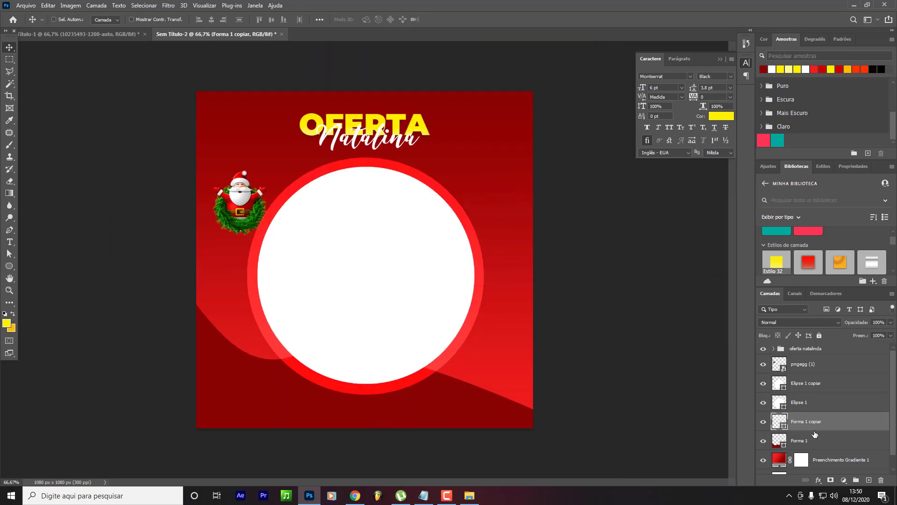
key("Delete")
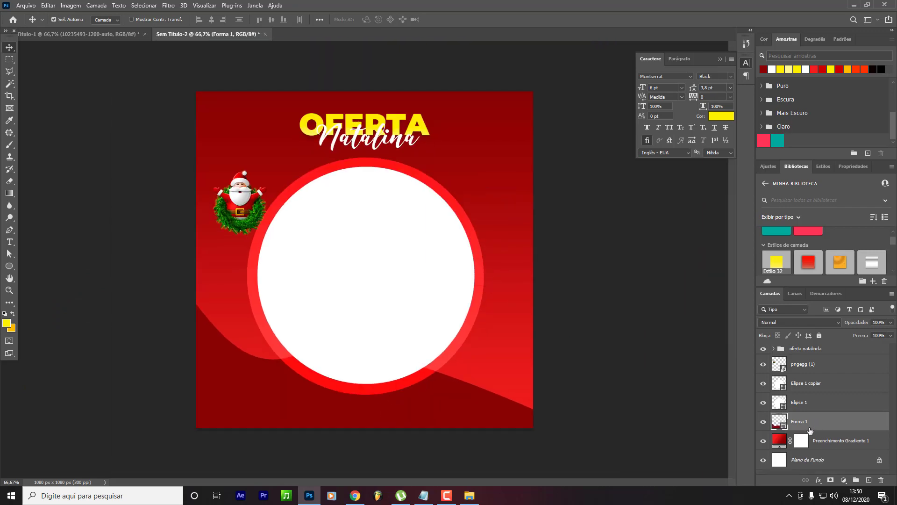
left_click_drag(431, 411, 484, 212)
key("ctrl+t")
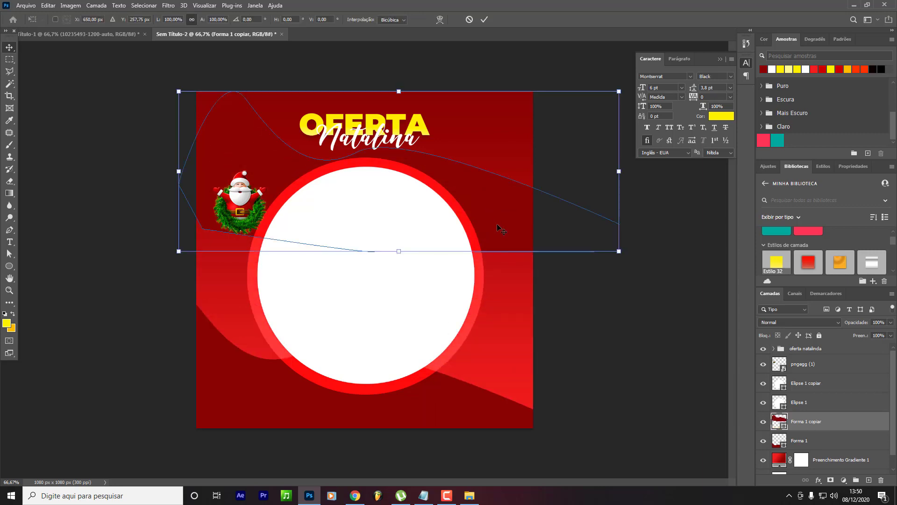
right_click(501, 220)
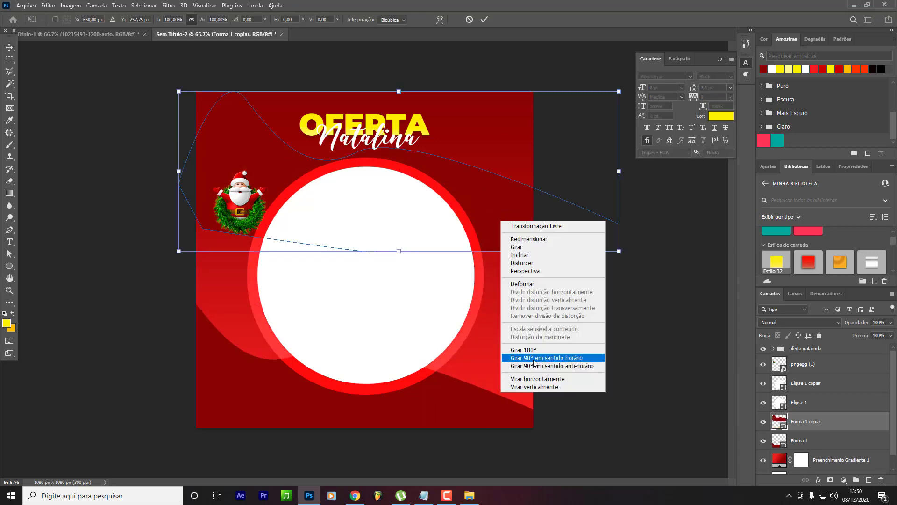
left_click(534, 348)
left_click_drag(468, 187, 479, 147)
key("Return")
key("Escape")
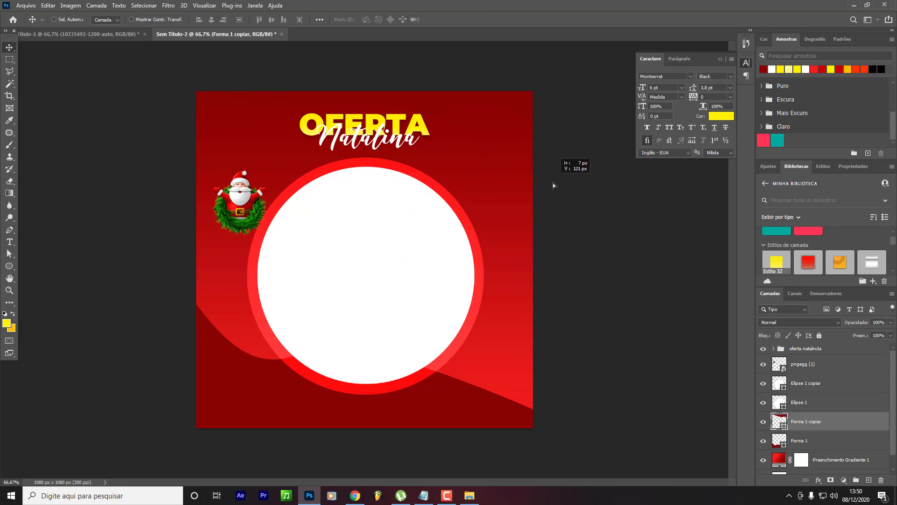
Move the Forma 1 wave into the lower-left corner and place a horizontally flipped duplicate of it in the lower-right corner.
left_click(788, 443)
left_click_drag(460, 404, 402, 424)
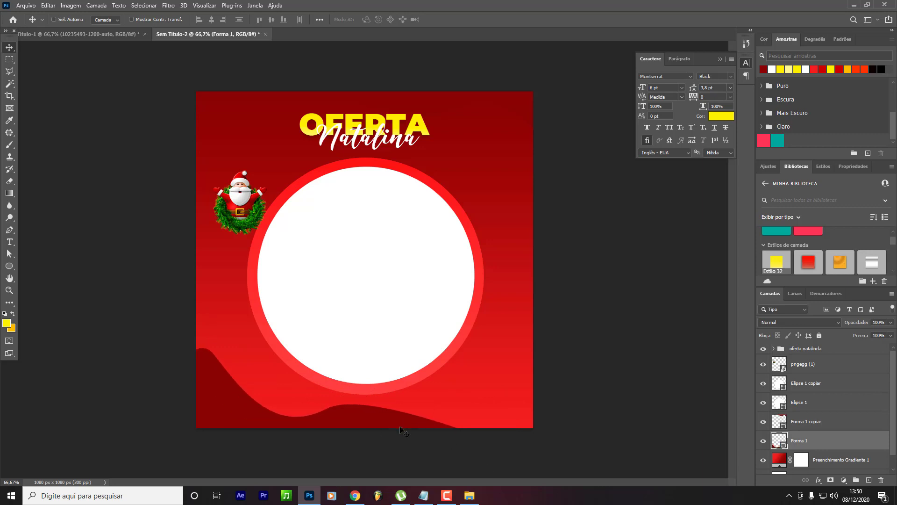
left_click_drag(239, 422, 427, 396)
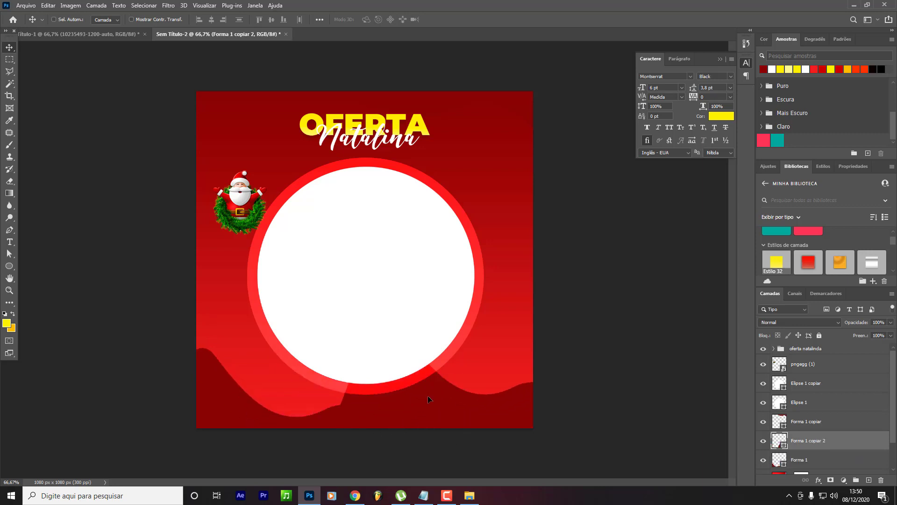
key("ctrl+t")
right_click(467, 388)
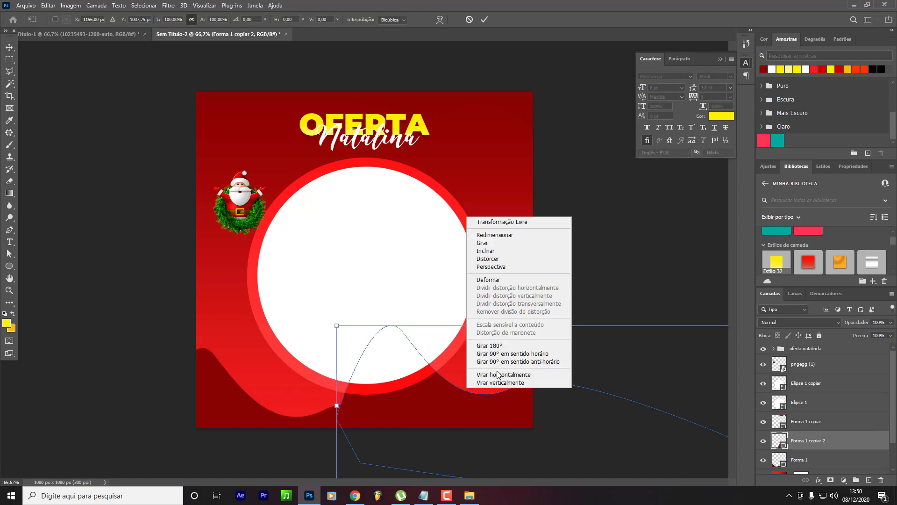
left_click(489, 401)
left_click_drag(549, 386, 485, 400)
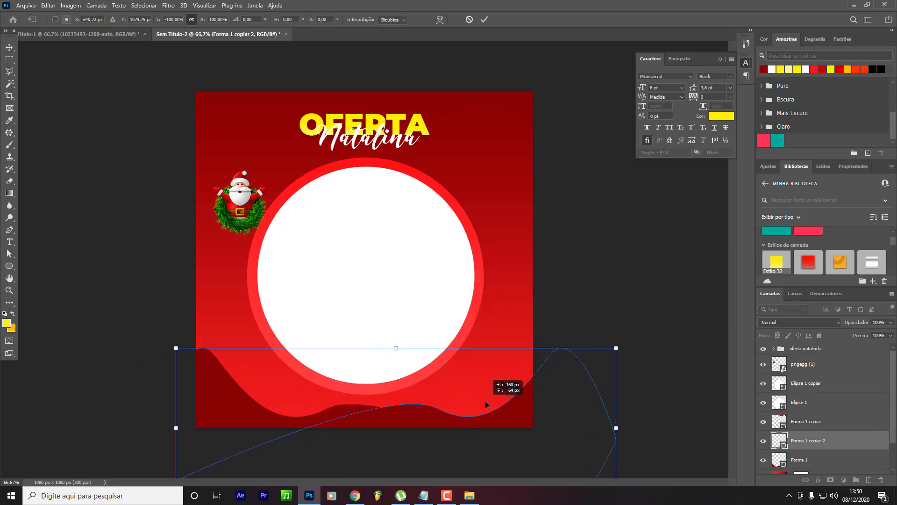
key("Return")
Align the flipped wave with the original using the guides, so both peaks match in height at the canvas edges.
left_click_drag(523, 424, 527, 429)
key("ctrl+semicolon")
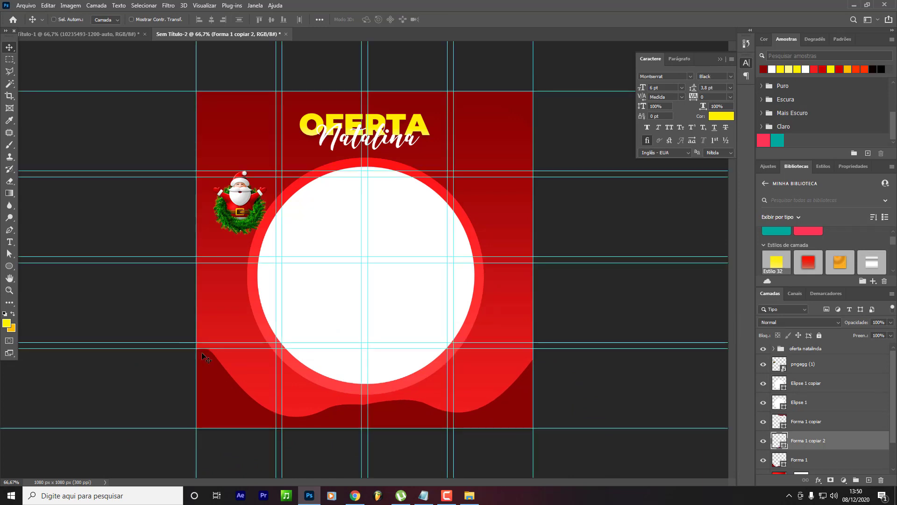
mouse_move(523, 384)
left_mouse_down()
mouse_move(516, 373)
mouse_move(517, 381)
left_mouse_up()
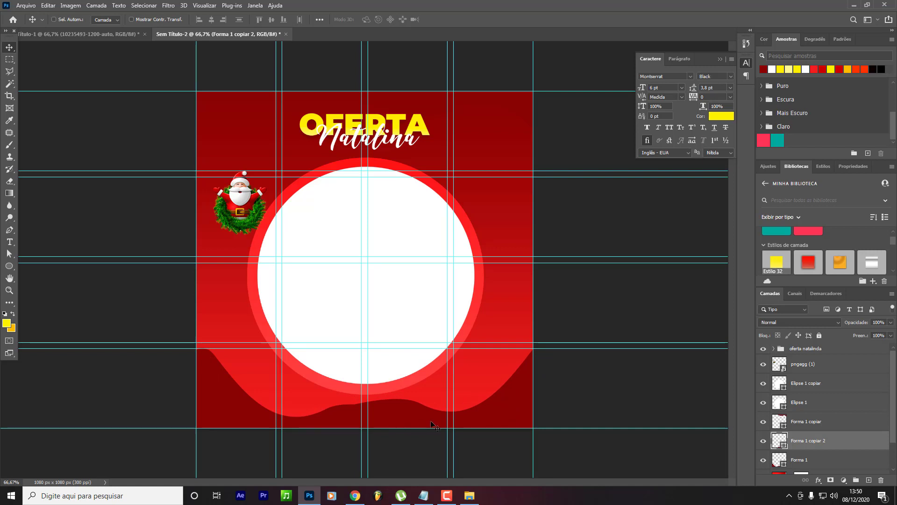
key("ctrl+t")
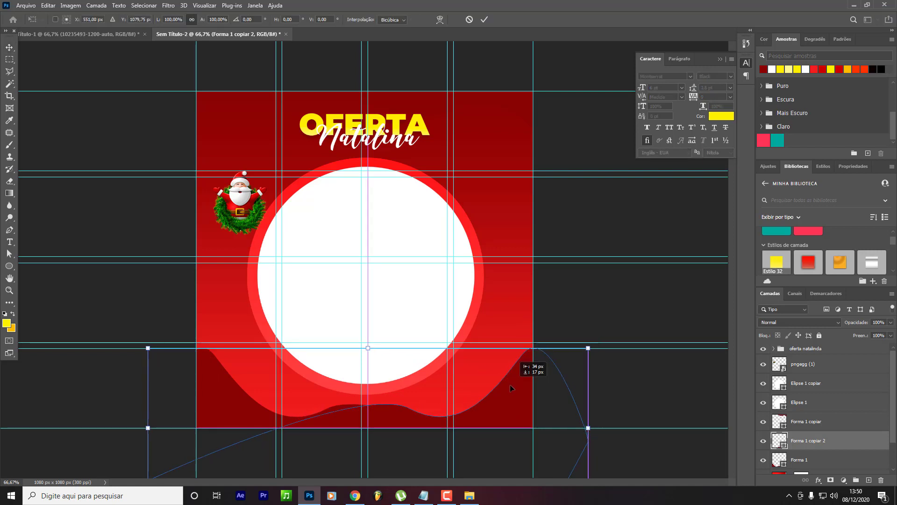
key("Return")
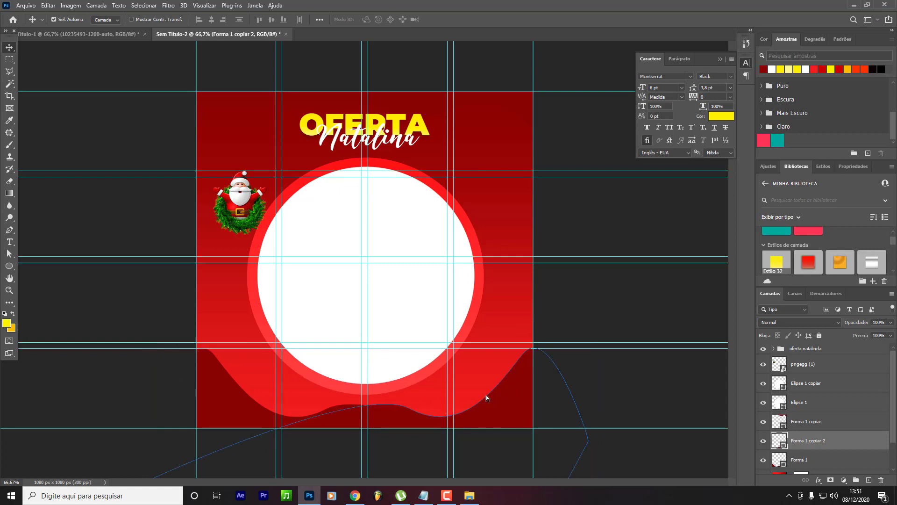
key("ctrl+semicolon")
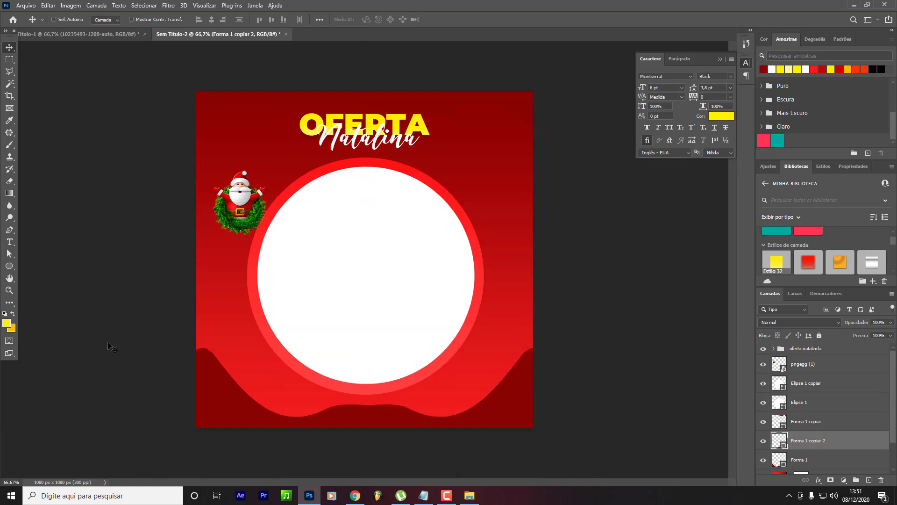
left_click(10, 230)
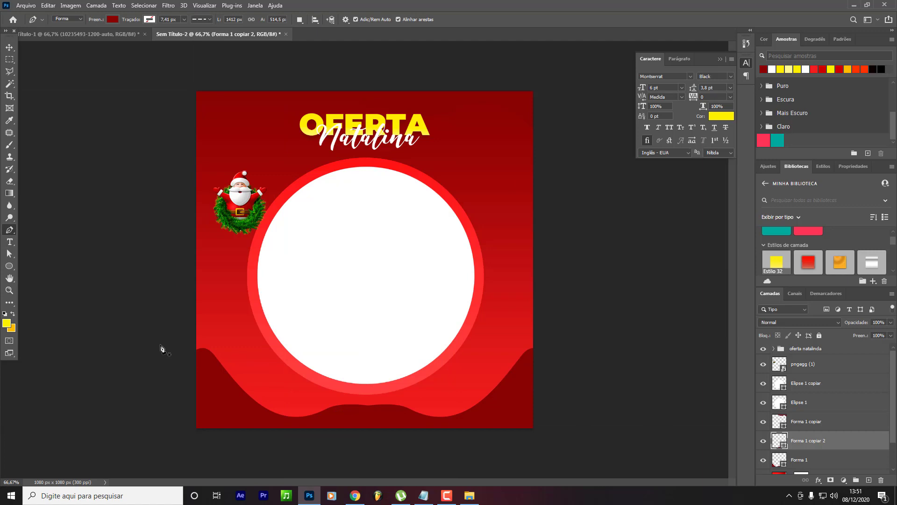
left_click(264, 445)
left_click(472, 451)
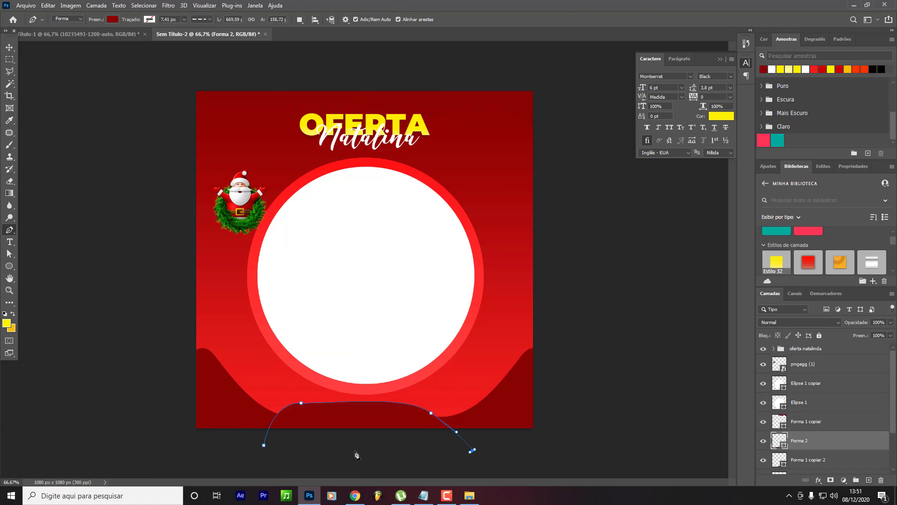
left_click(354, 451)
left_click(283, 453)
left_click(251, 454)
key("v")
key("ctrl+z")
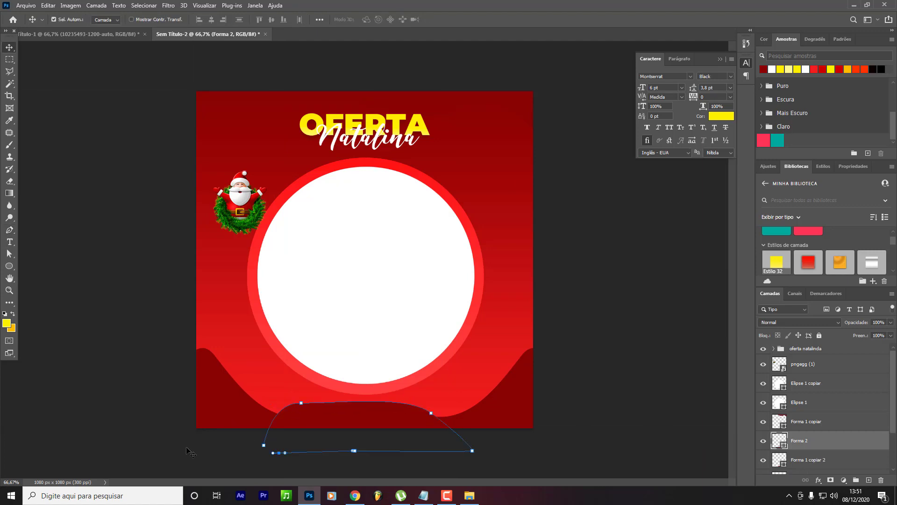
key("Delete")
Draw a dark red rounded rectangle about 625 × 185 px at the canvas's bottom centre and set its corner radii to 92.5 px.
right_click(9, 265)
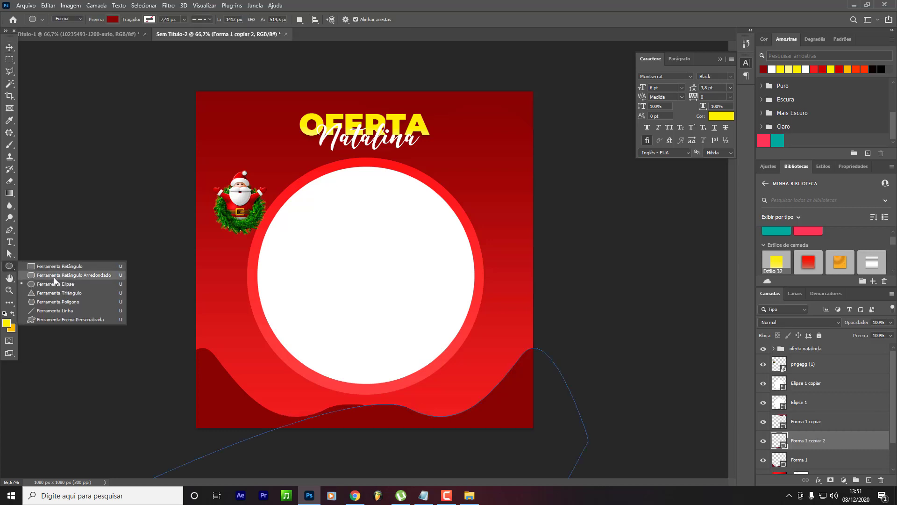
left_click(63, 277)
key("shift+u")
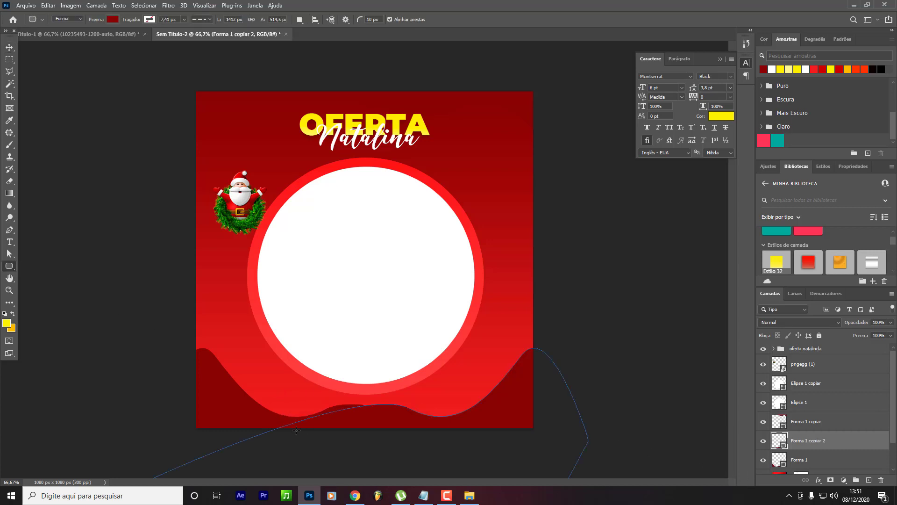
left_click_drag(273, 392, 469, 448)
scroll(831, 217, "down", 3)
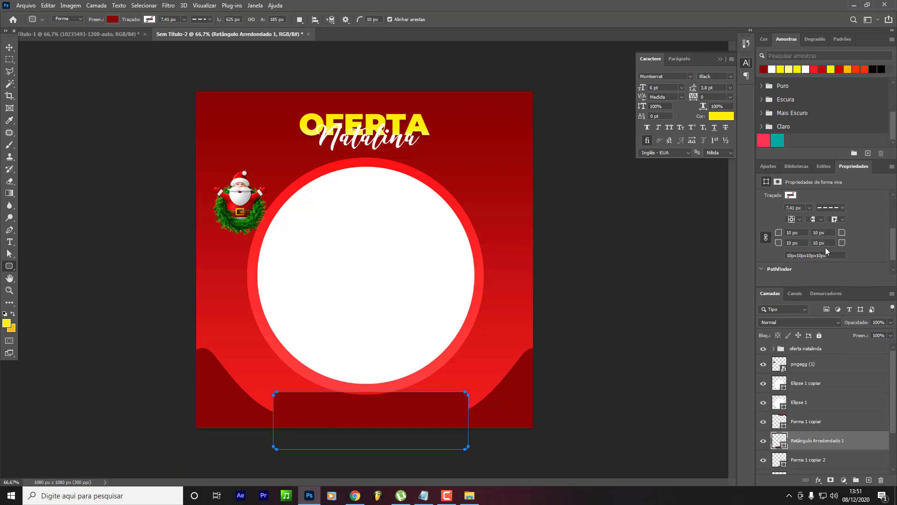
left_click(829, 217)
type("120")
key("Return")
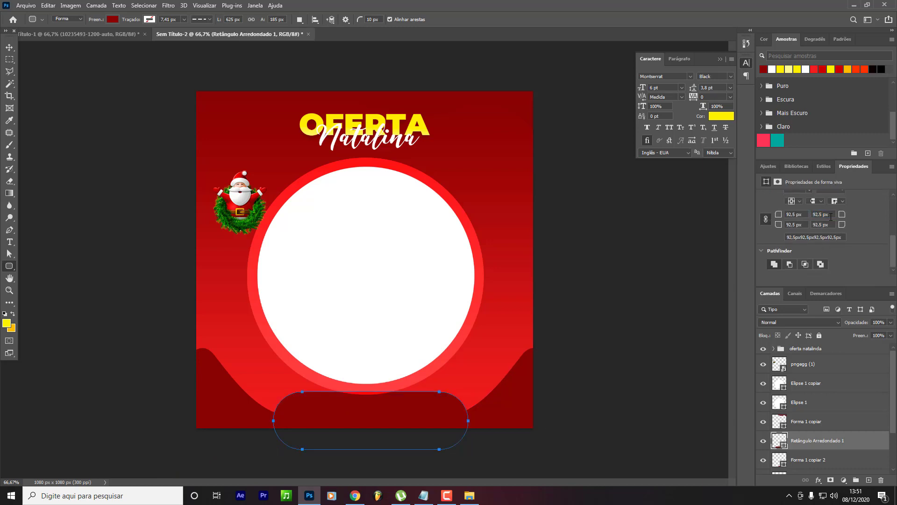
Shift the rounded rectangle slightly down so its upper edge sits just beneath the large circle's ring.
key("v")
left_click_drag(456, 396, 453, 413)
key("Up")
key("Up")
key("Up")
key("Up")
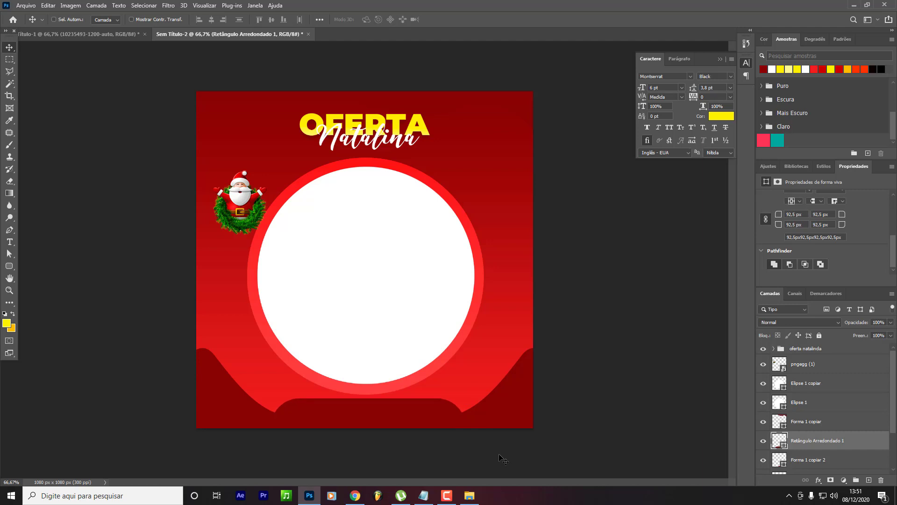
key("Up")
key("Up")
Group the rounded rectangle with the three Forma 1 wave layers and name the group "fx".
scroll(794, 427, "down", 2)
left_click(815, 423, "ctrl")
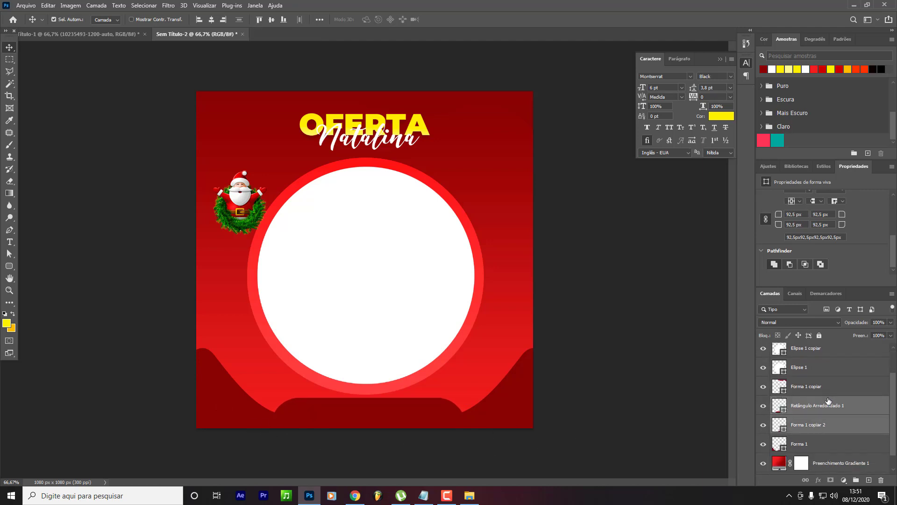
left_click(822, 387, "ctrl")
left_click(804, 443, "ctrl")
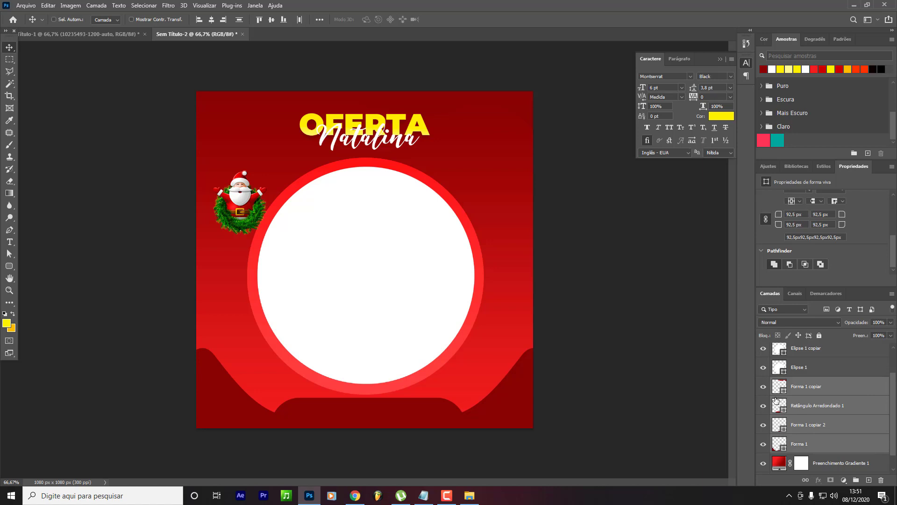
key("ctrl+g")
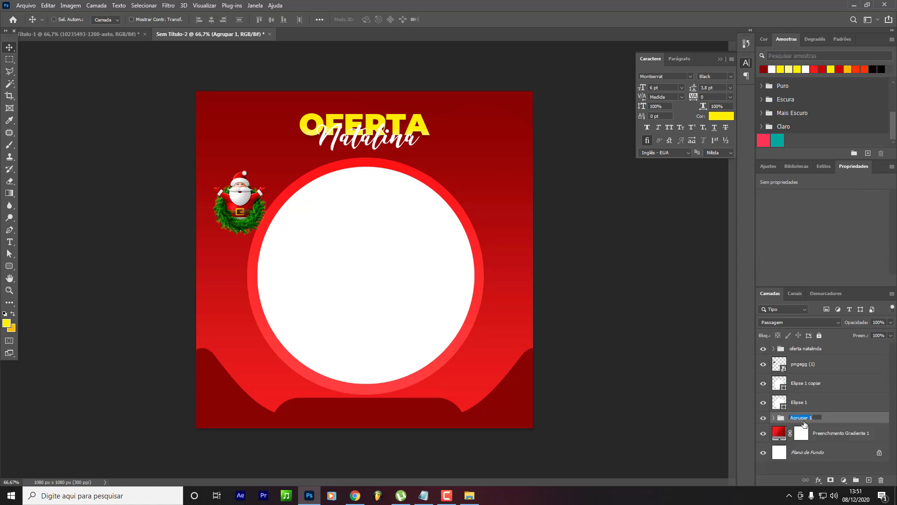
left_click(801, 420)
type("fx")
key("Return")
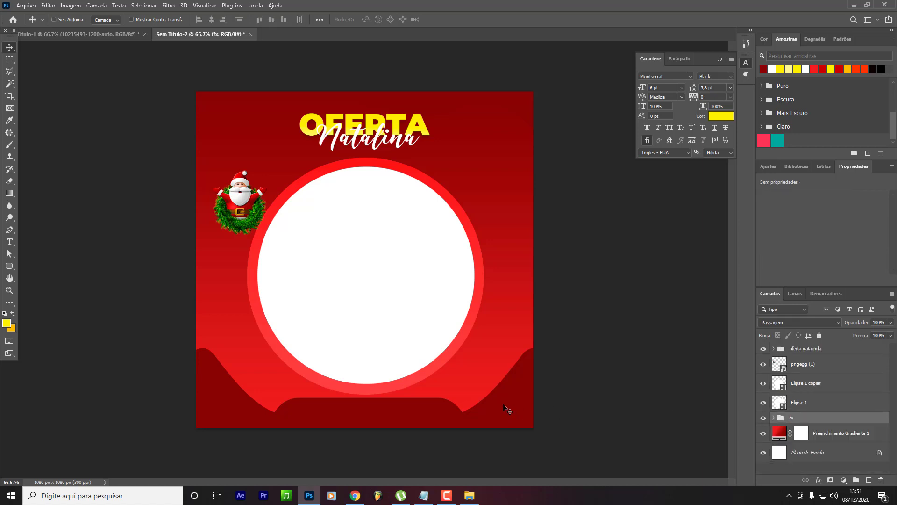
Move the OFERTA Natalina title group to the upper left and enlarge the Santa image to about 303 × 365 px at the upper right.
left_click(813, 349)
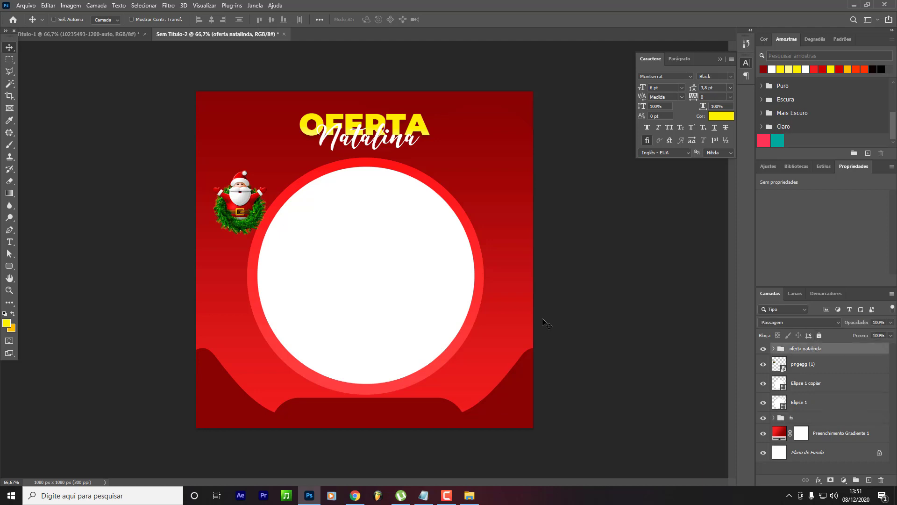
key("ctrl+plus")
key("ctrl+plus")
left_click(822, 364)
scroll(285, 218, "up", 3)
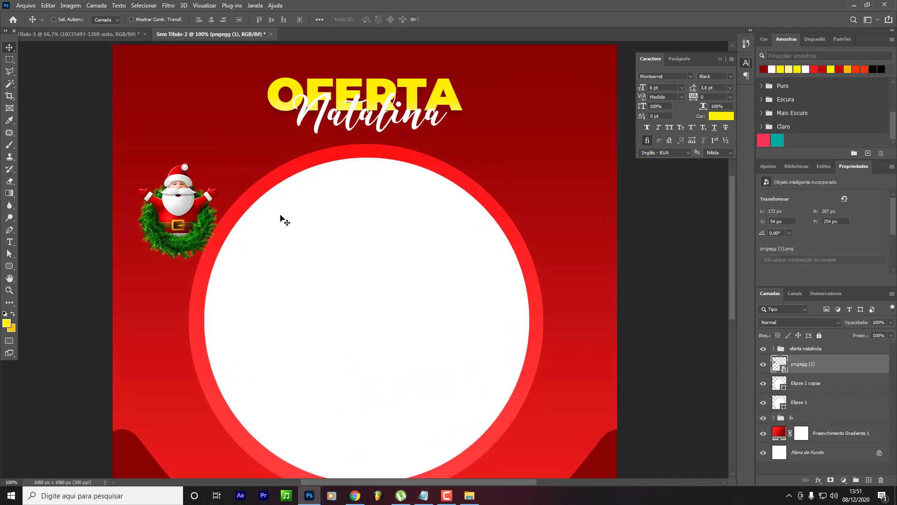
left_click_drag(234, 301, 256, 257)
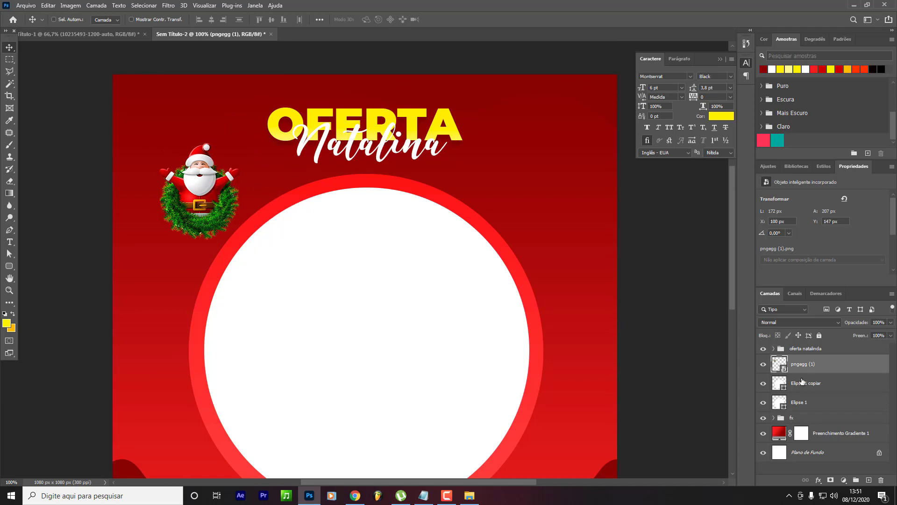
left_click(816, 352)
left_click_drag(363, 163, 534, 230)
left_click(826, 371)
key("ctrl+t")
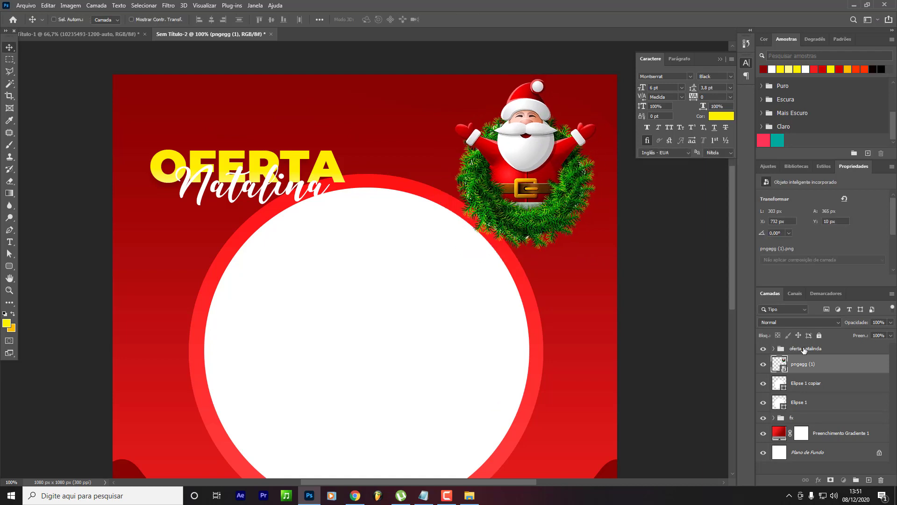
Raise the title group slightly to the right, and scale the Santa image to 1.31% in the upper-right corner.
left_click(804, 349)
left_click_drag(395, 267, 429, 221)
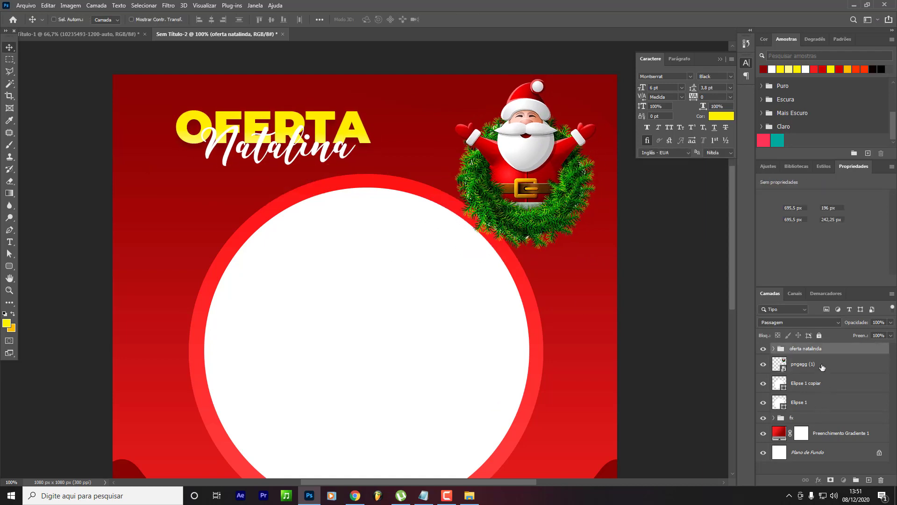
left_click(823, 368)
key("ctrl+t")
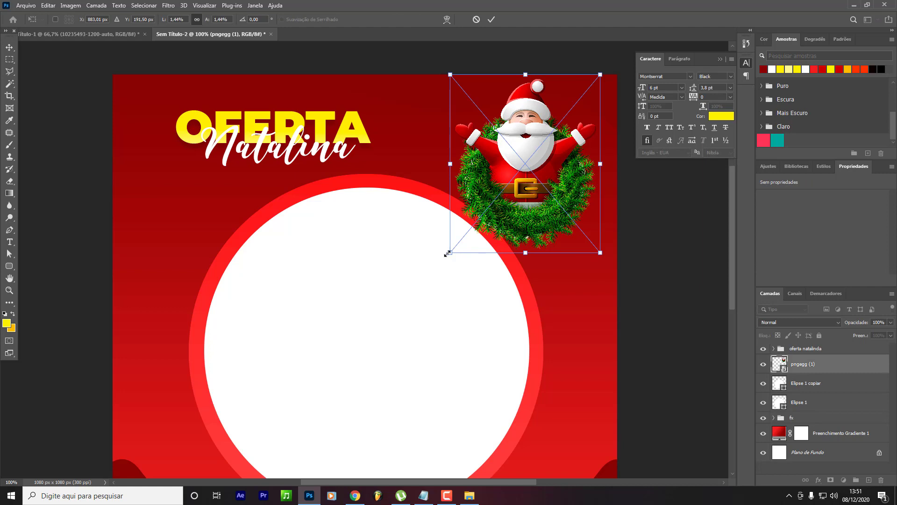
left_click_drag(449, 252, 469, 243)
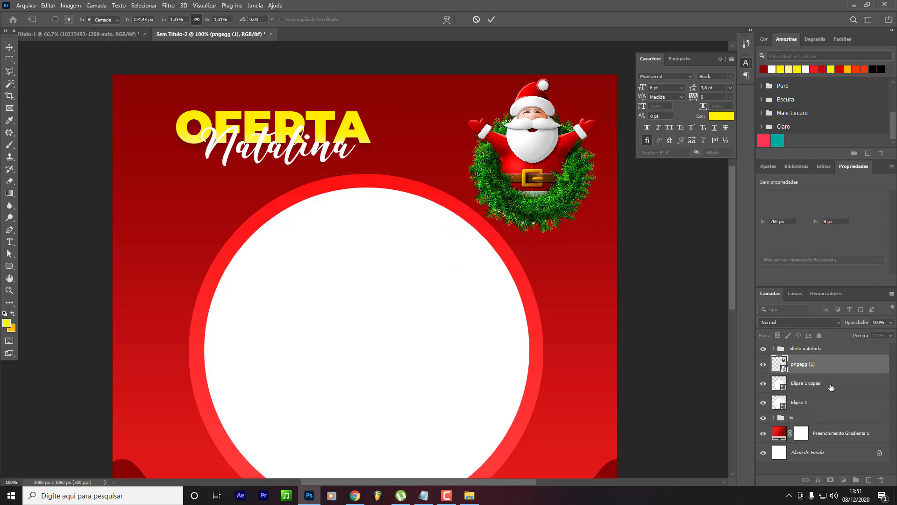
key("Return")
Show the rulers, enlarge the OFERTA Natalina title group, and place it near the canvas's upper-left corner.
left_click(809, 354)
left_click_drag(366, 248, 350, 253)
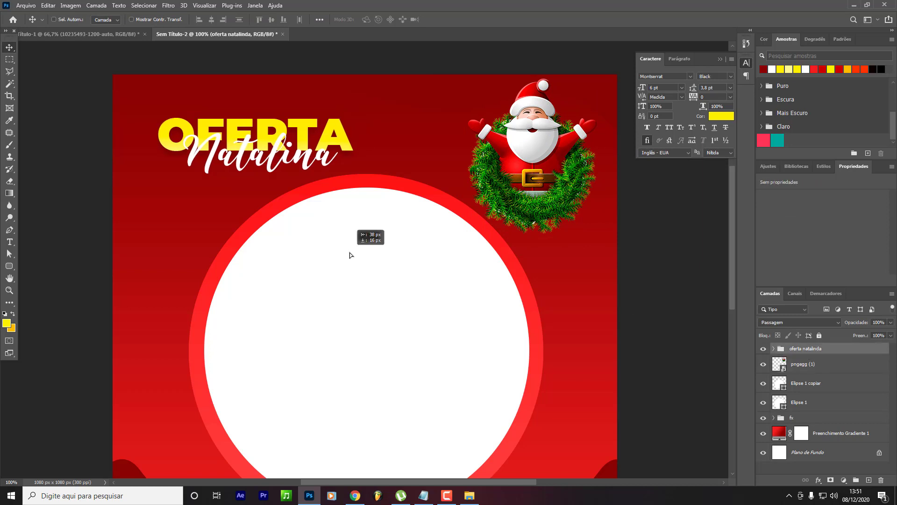
key("ctrl+r")
key("ctrl+t")
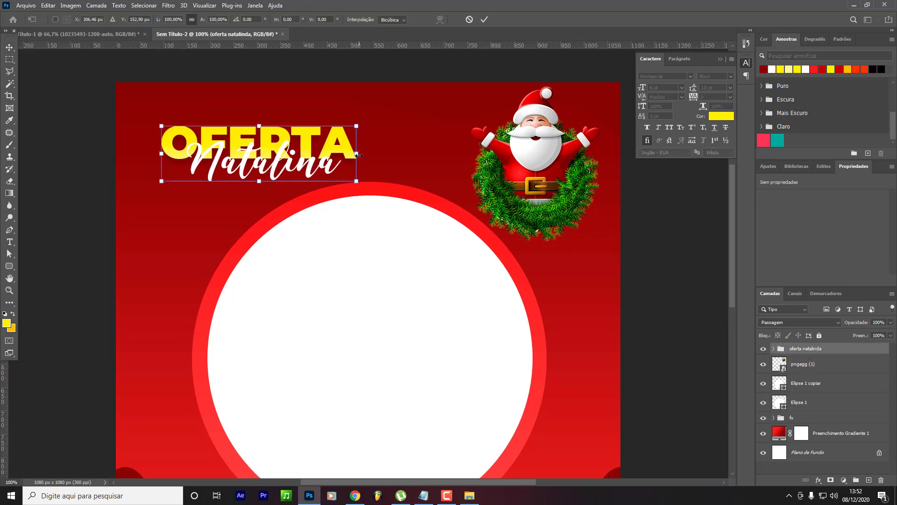
left_click_drag(357, 155, 414, 154)
key("Return")
left_click_drag(402, 191, 333, 191)
scroll(456, 181, "down", 3)
scroll(456, 181, "up", 5)
scroll(340, 181, "down", 5)
scroll(341, 180, "up", 5)
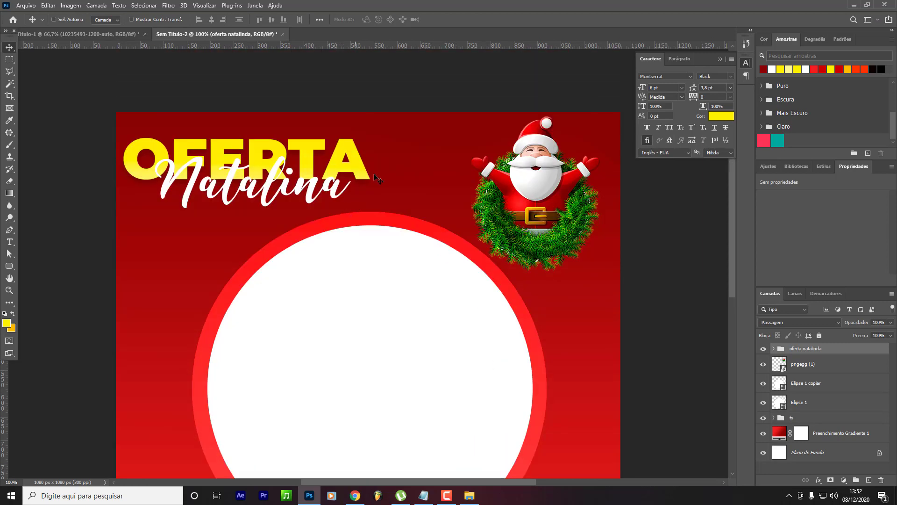
Move the title group right and scale it down slightly so it fits directly left of Santa.
left_click_drag(428, 175, 561, 179)
scroll(545, 177, "down", 2)
scroll(545, 178, "up", 2)
key("ctrl+t")
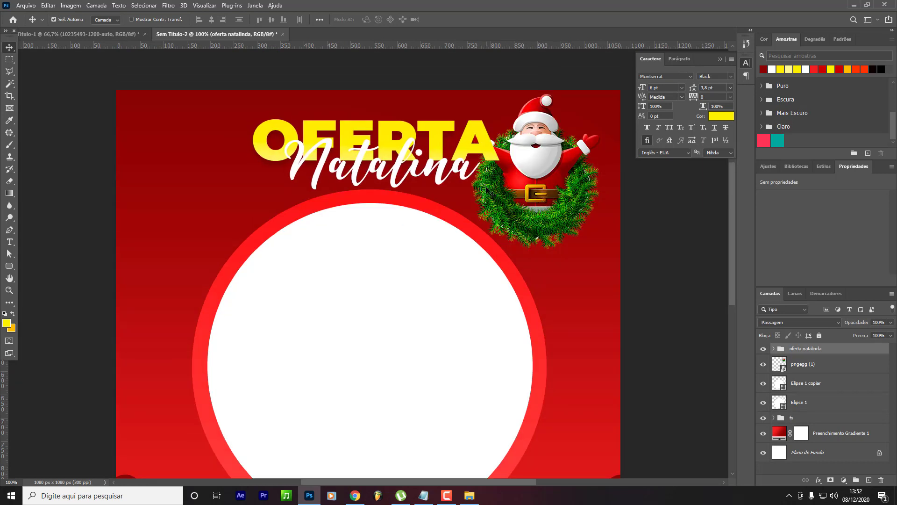
left_click_drag(500, 190, 431, 191)
key("Return")
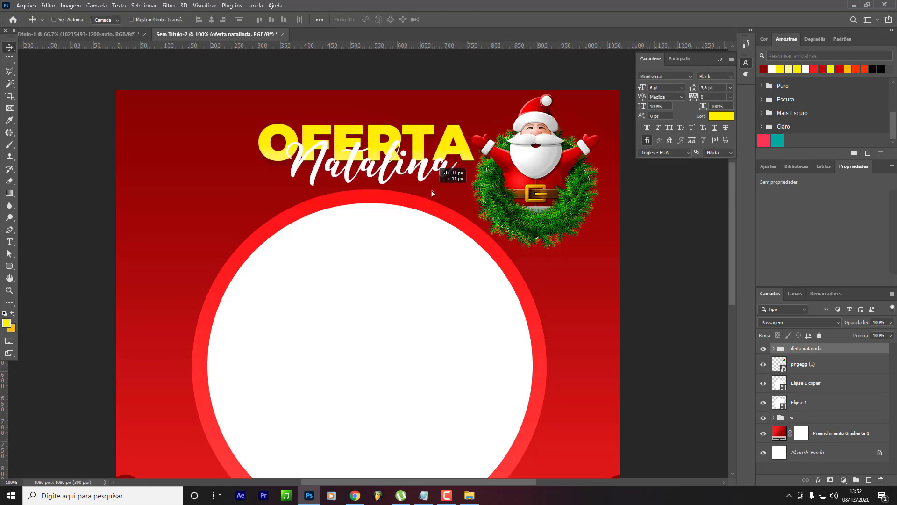
Switch to Chrome and download the red and green Christmas ornaments PNG from PNGEgg.
left_click(355, 496)
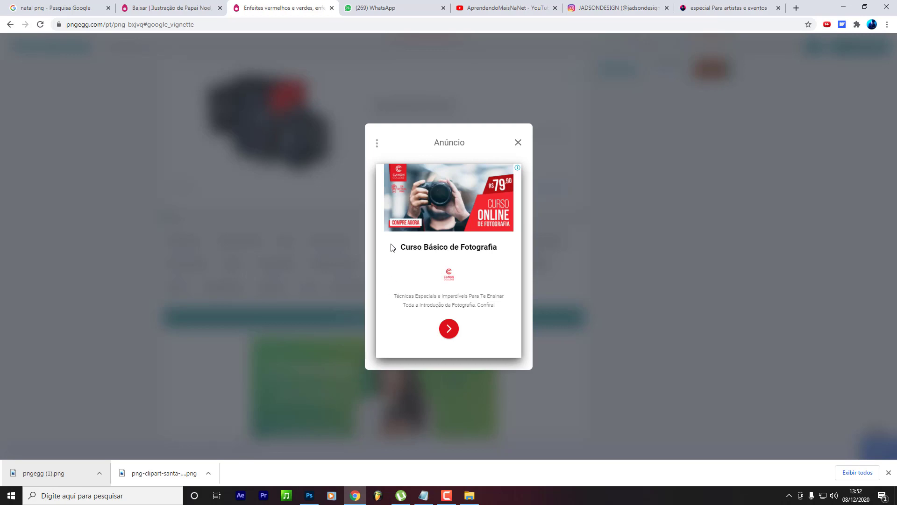
left_click(449, 331)
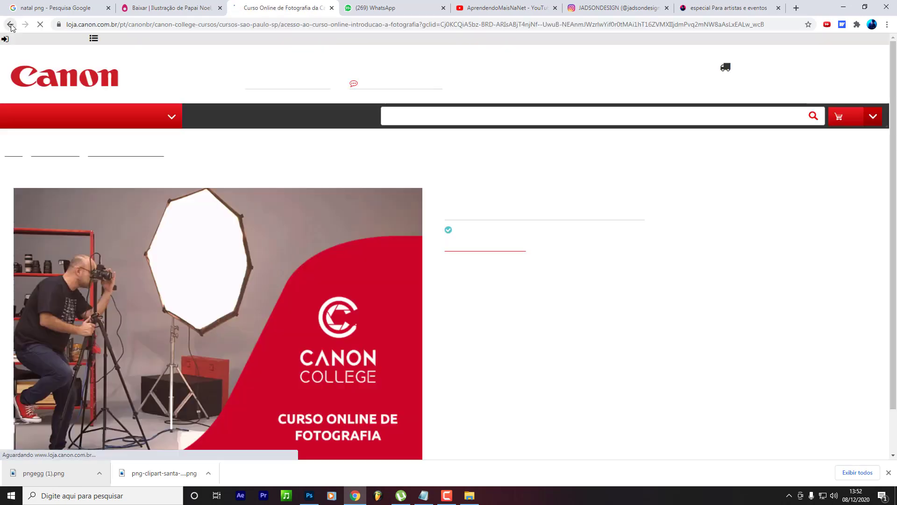
left_click(10, 24)
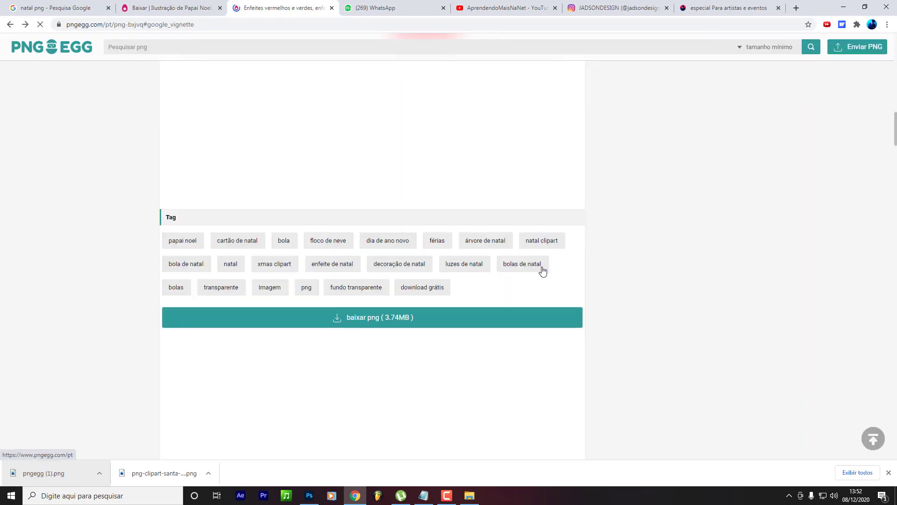
left_click(422, 317)
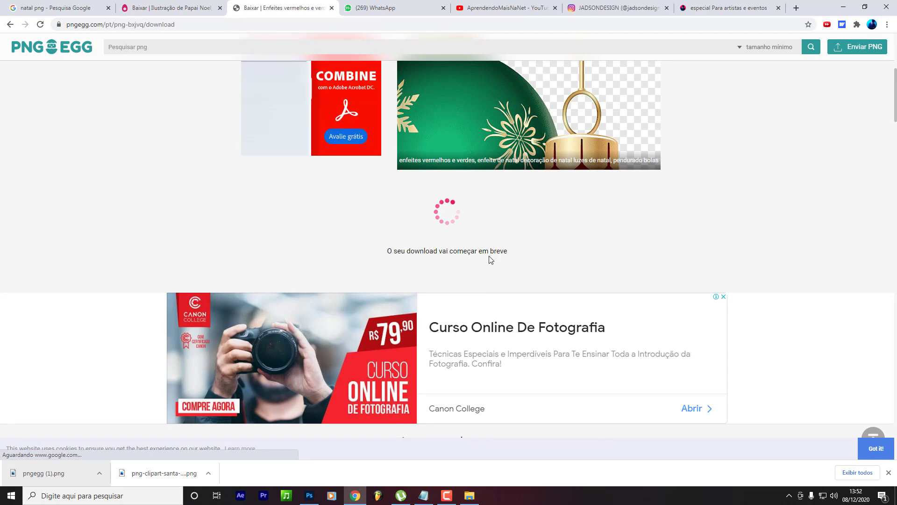
scroll(488, 262, "down", 4)
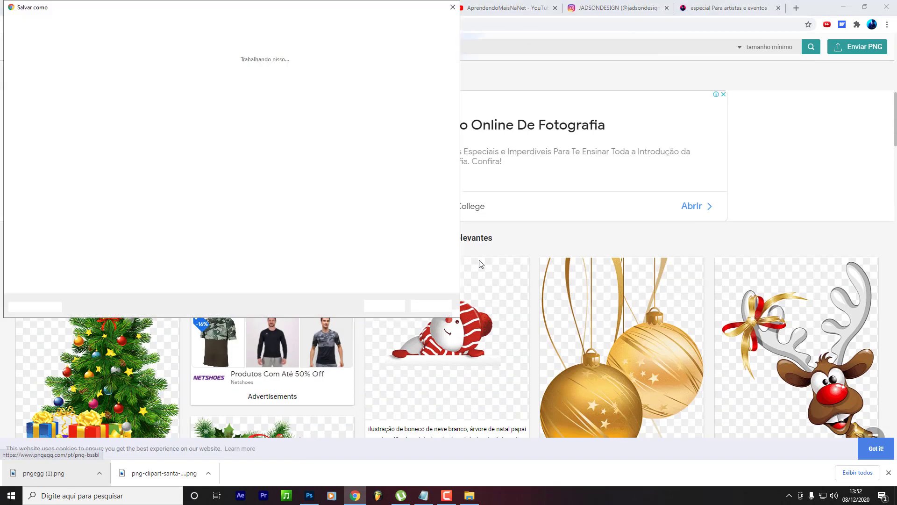
left_click(383, 305)
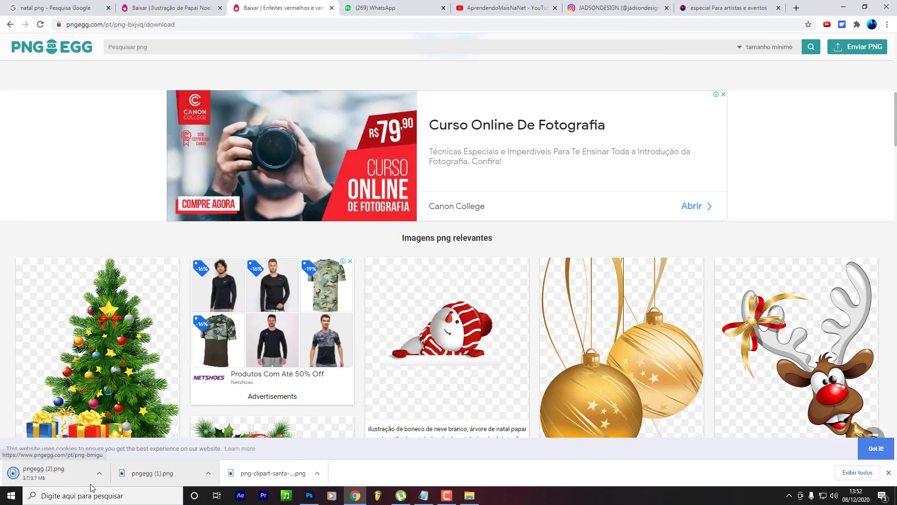
Place pngegg (2).png in the Photoshop post, scale it to about 216 × 392 px, and hang it from the upper edge left of the title.
left_click_drag(71, 473, 346, 301)
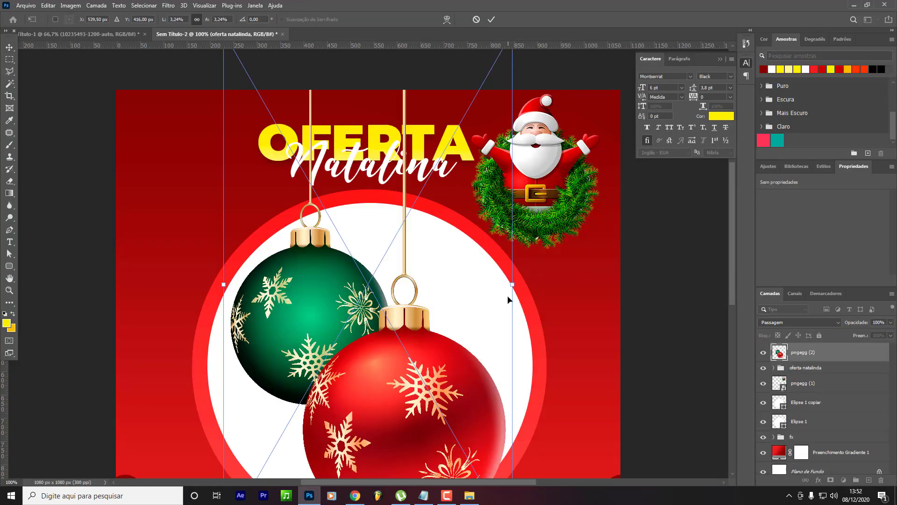
left_click_drag(497, 283, 331, 284)
left_click_drag(303, 359, 271, 251)
left_click_drag(307, 276, 266, 254)
key("Return")
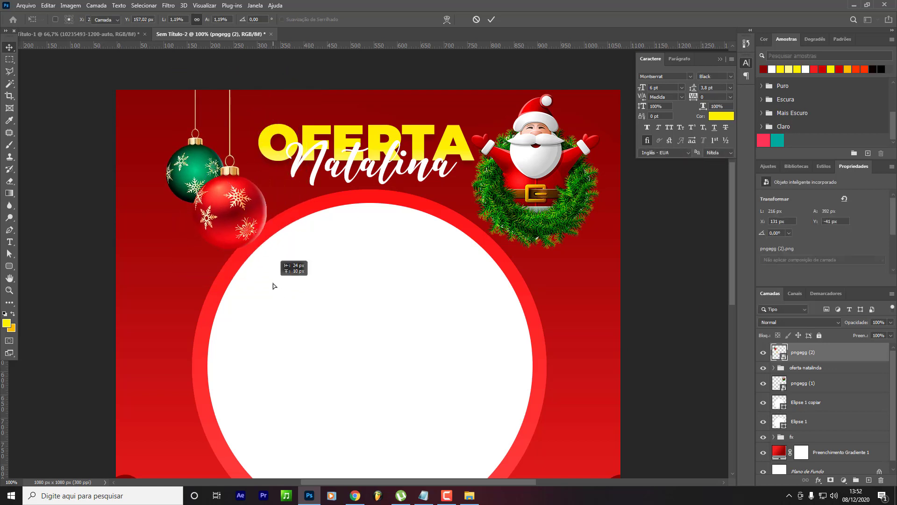
scroll(277, 288, "down", 3)
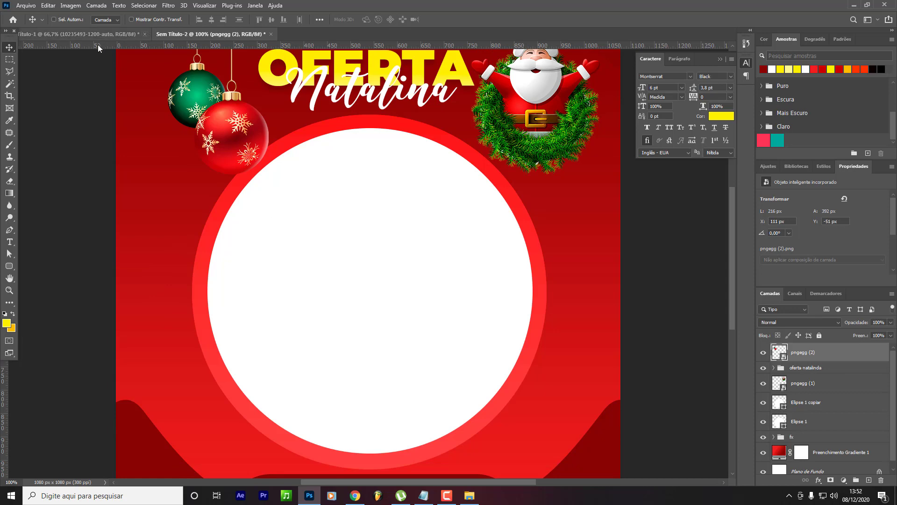
Bring the coffee package layer over from the other document and scale it to about 141 × 225 px inside the white circle.
left_click(89, 35)
left_click_drag(818, 398, 555, 266)
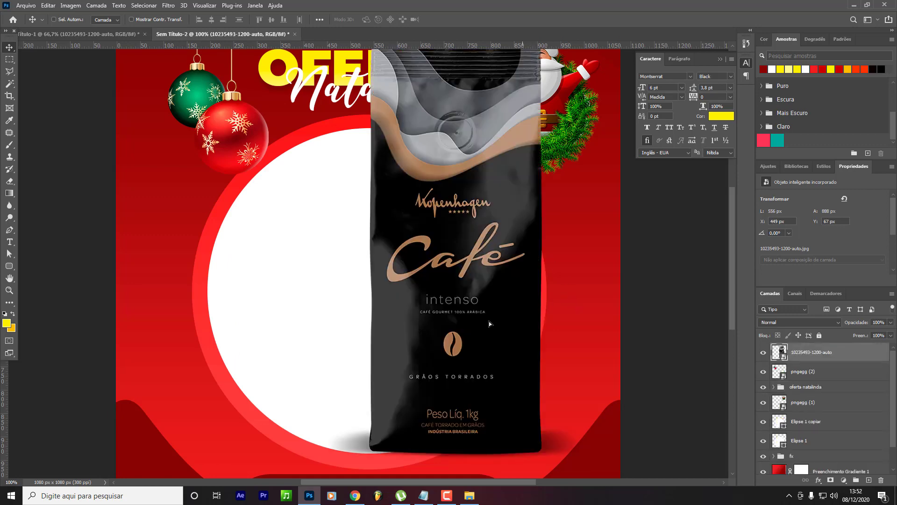
left_click_drag(489, 324, 420, 361)
key("ctrl+t")
left_click_drag(640, 285, 335, 308)
key("Return")
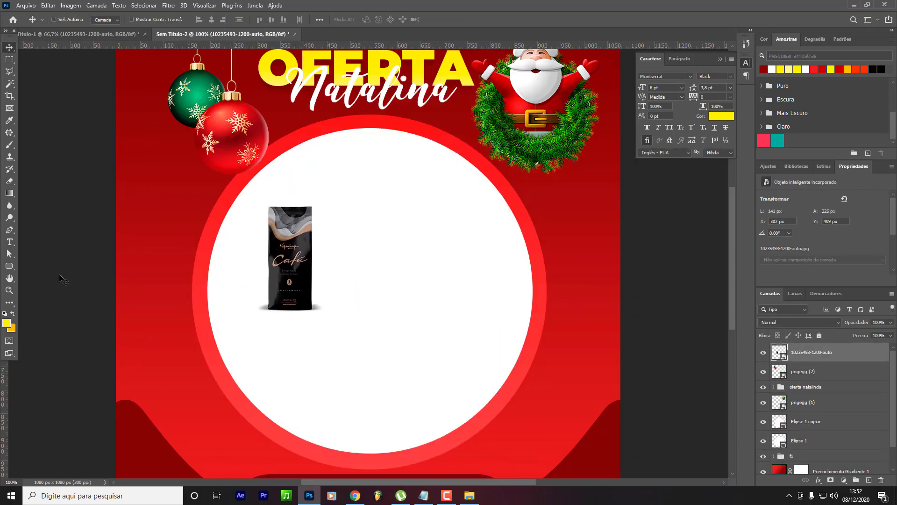
Draw a dark red rounded rectangle about 200 × 246 px with 10 px corners, right of the coffee package.
left_click(8, 270)
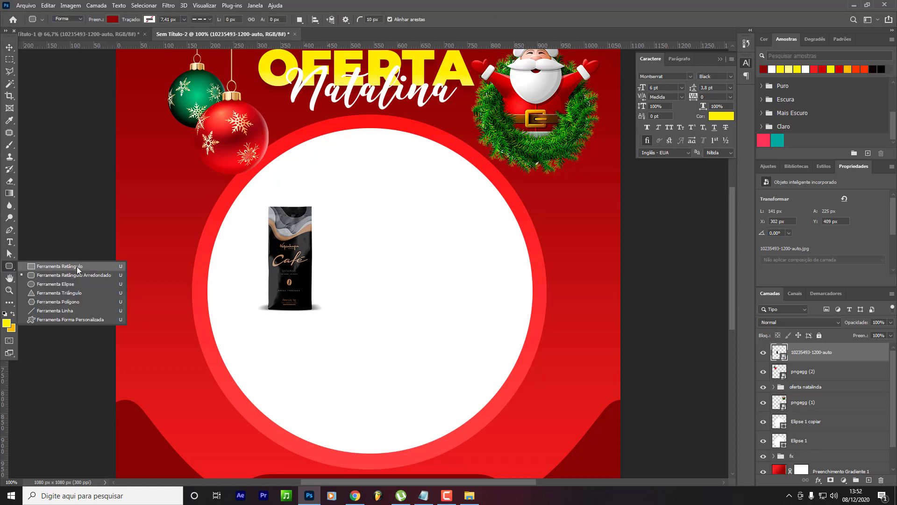
left_click(99, 275)
left_click_drag(336, 198, 430, 313)
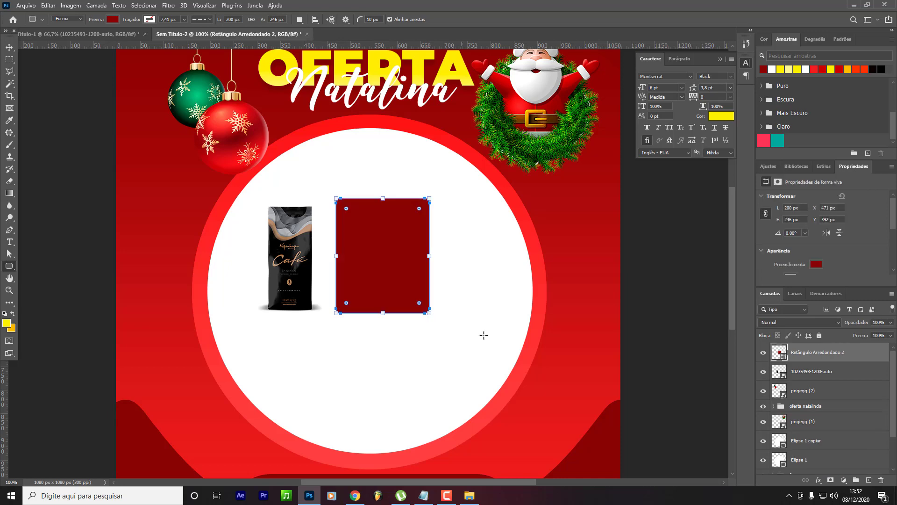
Bring the coffee package layer above the new rounded rectangle and centre the package on it.
key("v")
left_click_drag(798, 378, 808, 344)
left_click_drag(321, 302, 394, 303)
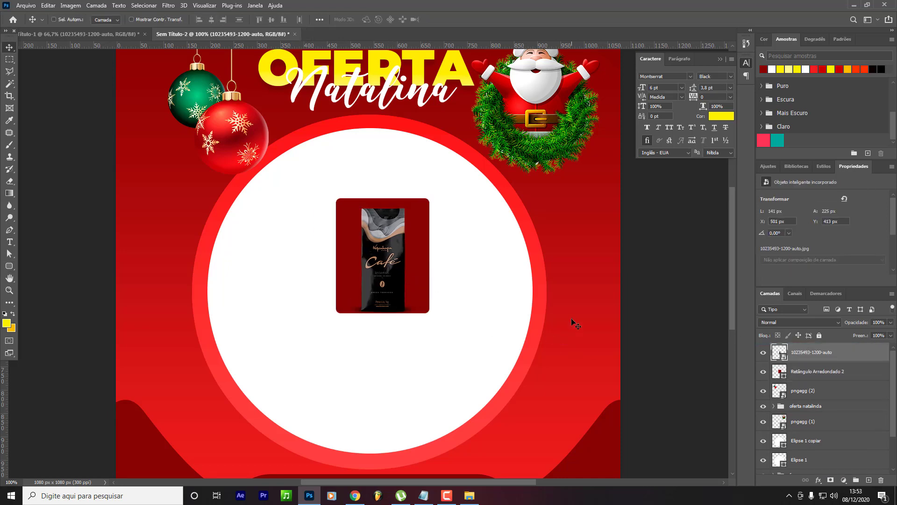
key("ctrl+plus")
left_click_drag(570, 321, 575, 301)
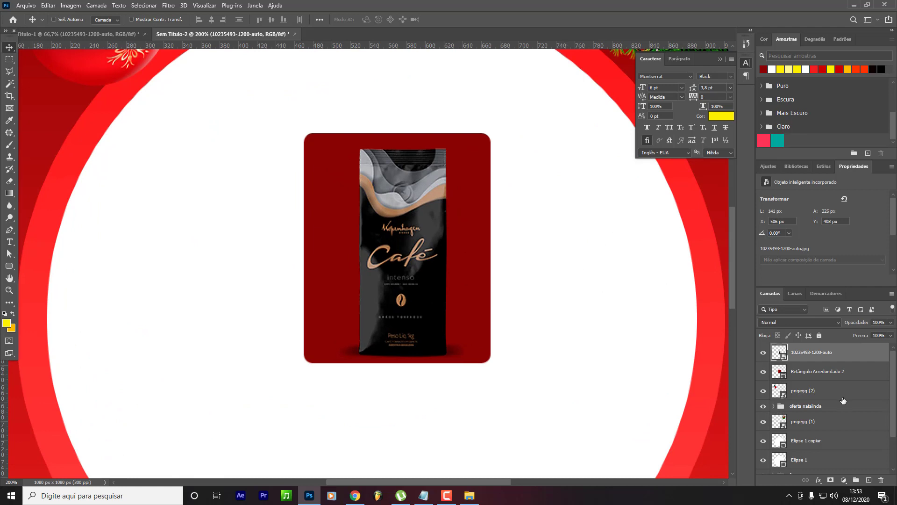
Fill the rounded rectangle behind the coffee package with yellow and check it against the whole post.
left_click(835, 376)
left_click(113, 20)
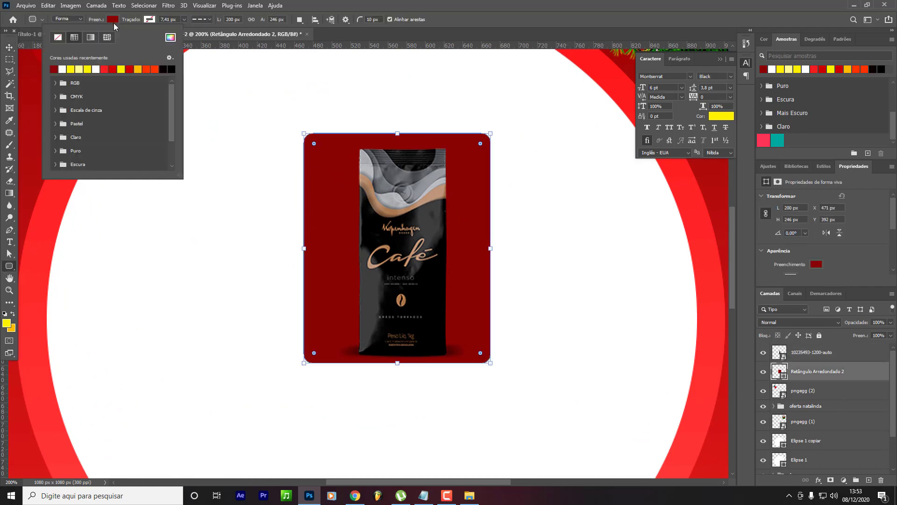
left_click(70, 69)
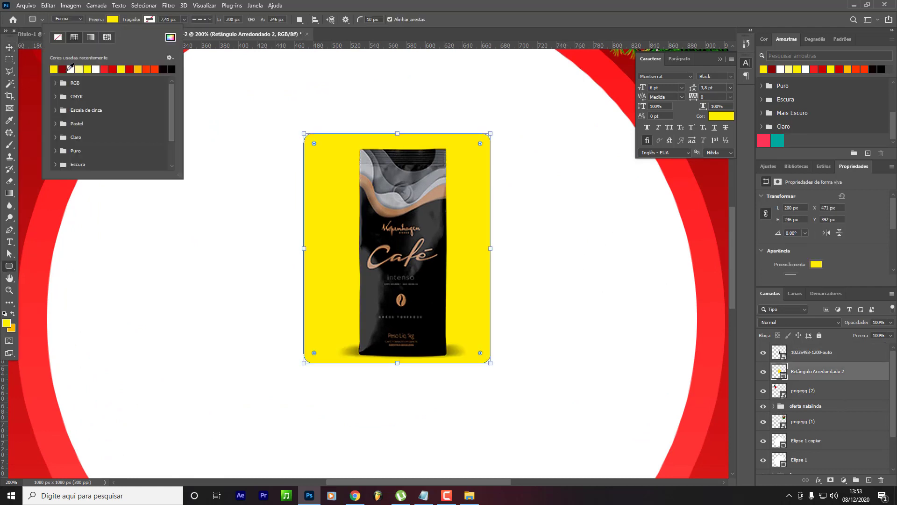
left_click(9, 48)
key("ctrl+minus")
key("ctrl+minus")
key("ctrl+minus")
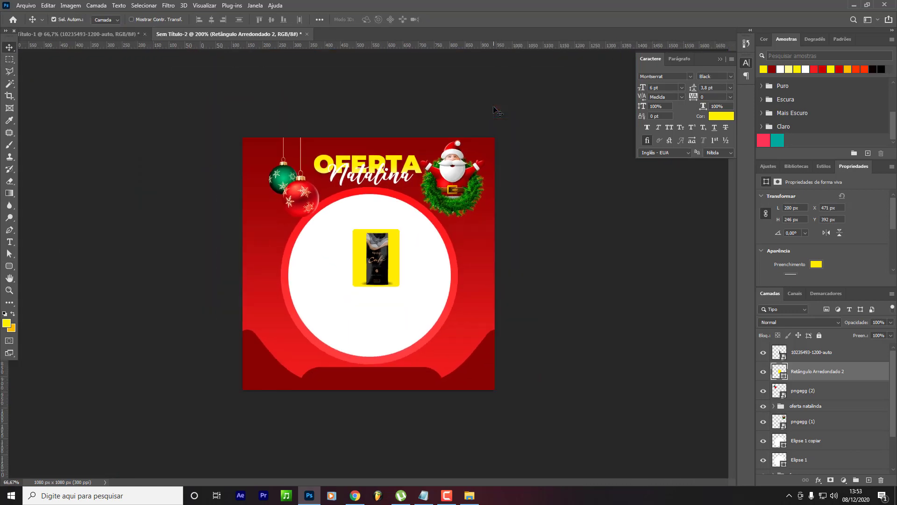
key("ctrl+plus")
key("ctrl+plus")
key("ctrl+plus")
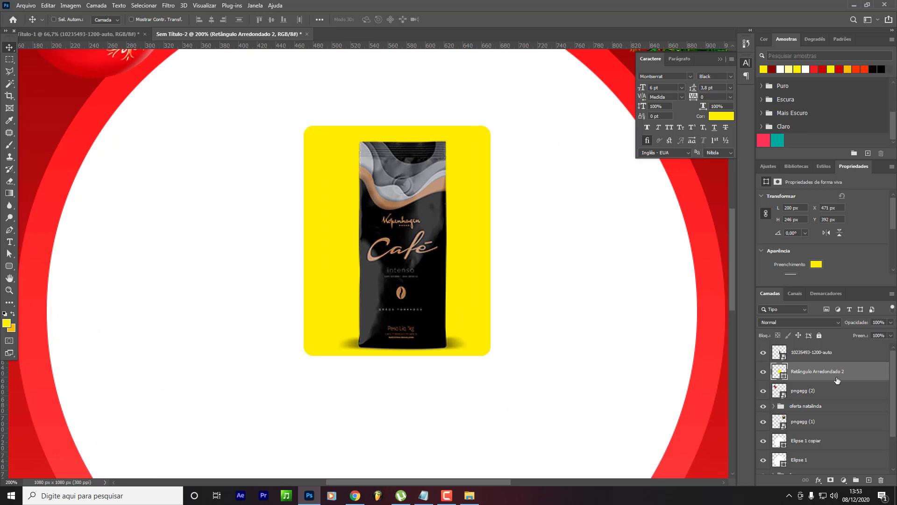
Move the coffee package and its rounded rectangle together to X 266 px, Y 359 px at the white circle's upper left.
left_click(823, 359, "shift")
left_click_drag(518, 323, 400, 317)
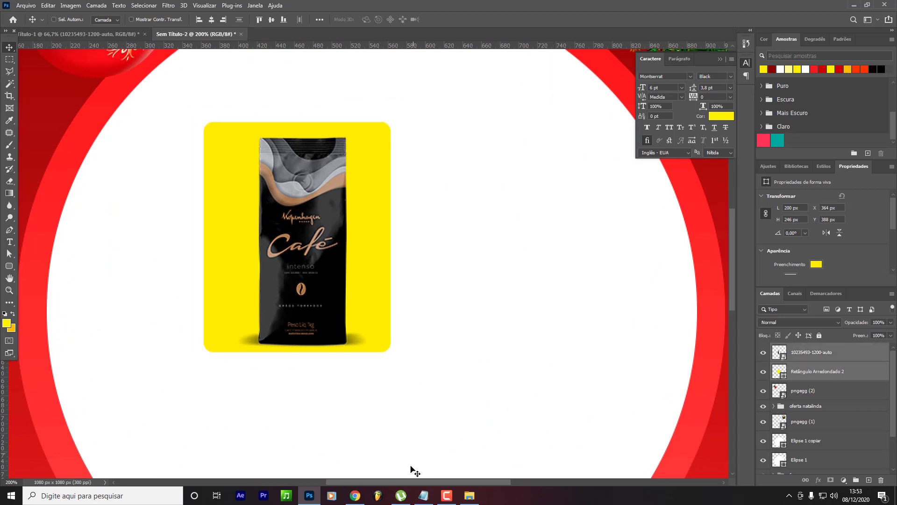
left_click_drag(334, 324, 306, 318)
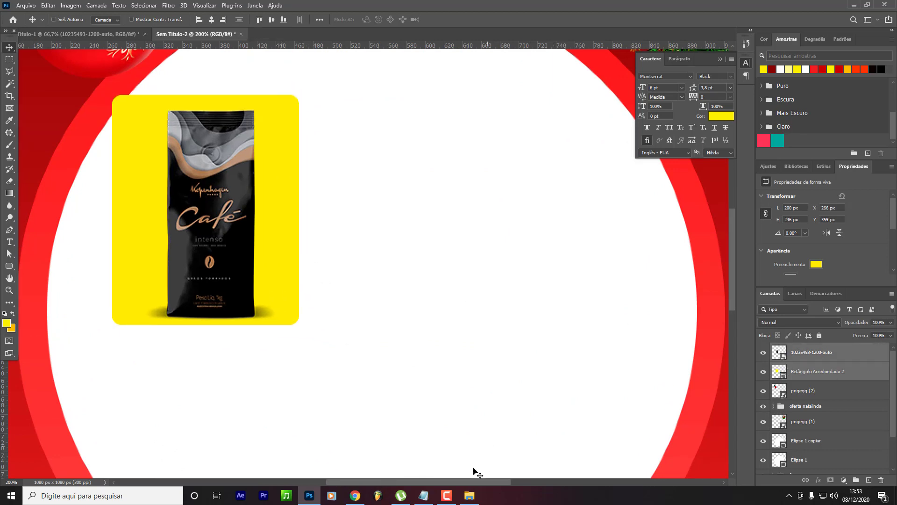
Look through the product price list in Notepad, select the name "Café em Grão Torrado", and return to Photoshop.
left_click(423, 495)
left_click(350, 136)
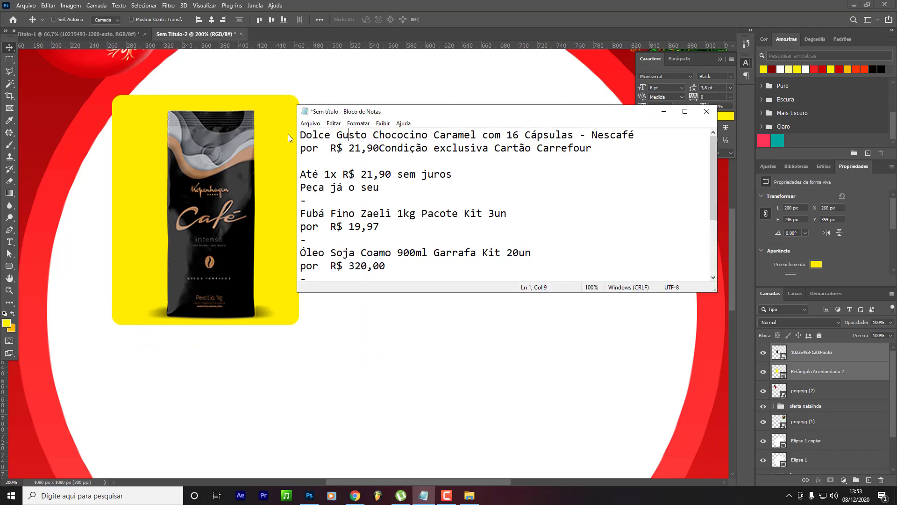
scroll(397, 163, "down", 3)
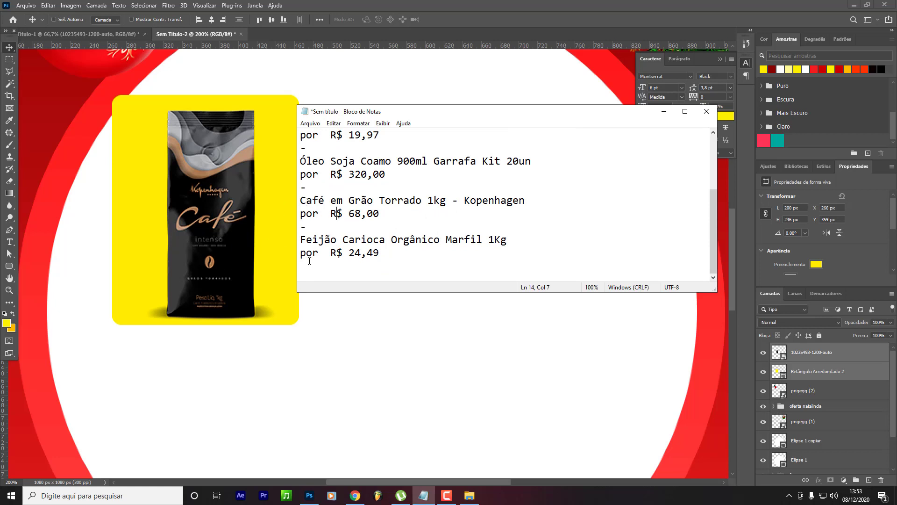
scroll(486, 240, "up", 2)
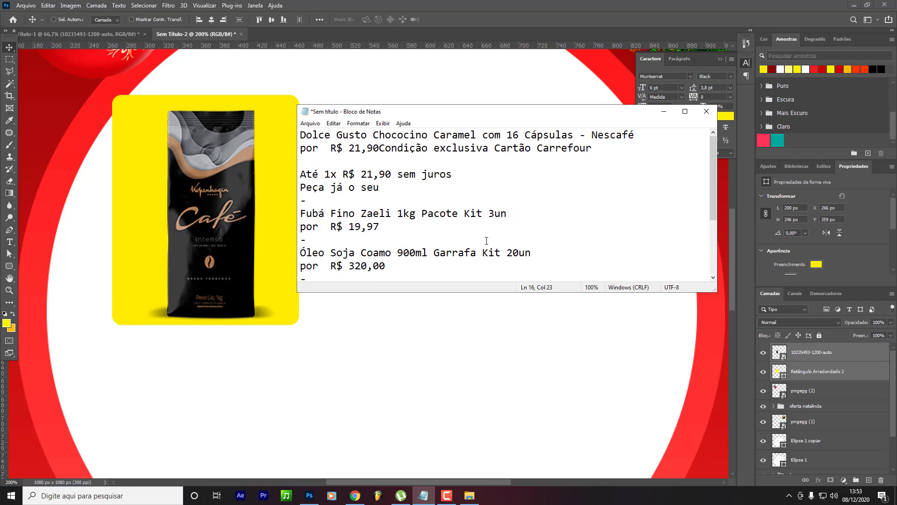
left_click(467, 178)
scroll(452, 186, "down", 2)
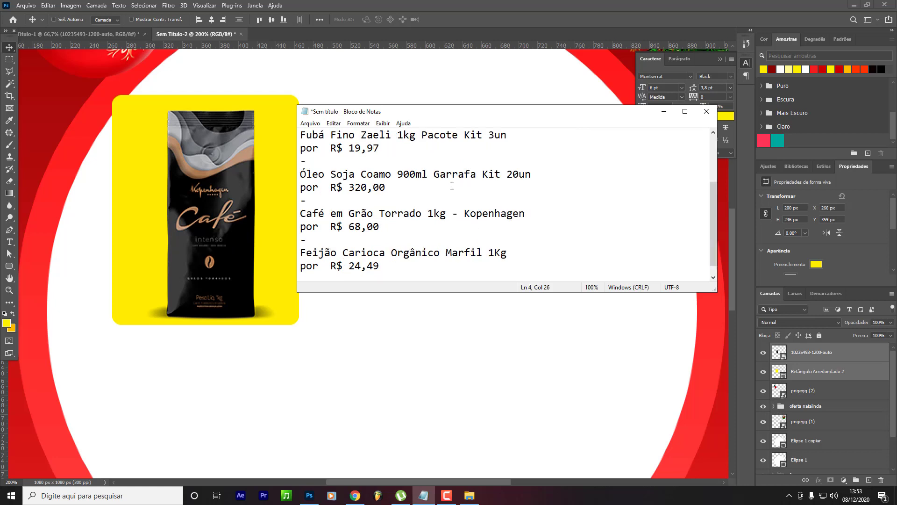
left_click_drag(300, 213, 424, 213)
left_click(377, 313)
scroll(373, 252, "up", 1)
scroll(373, 252, "up", 3)
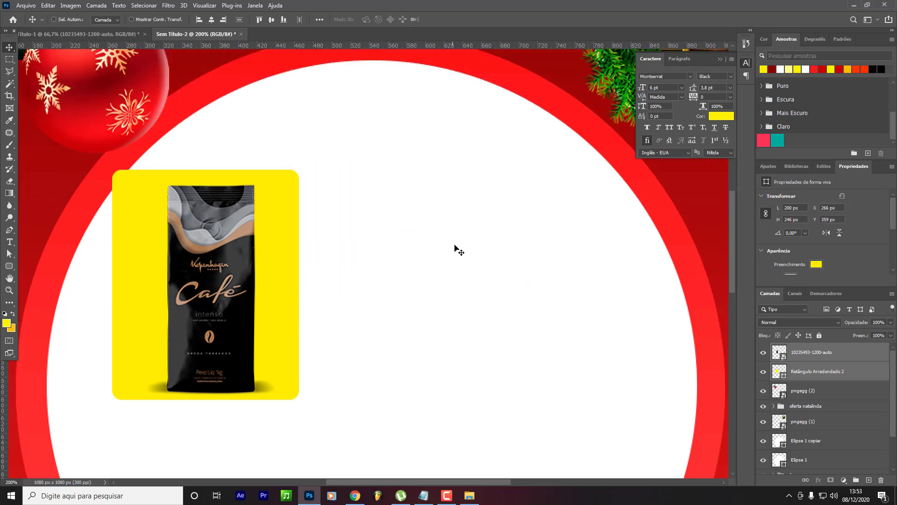
Fill the rounded rectangle behind the coffee package with dark red and check it against the whole post.
key("u")
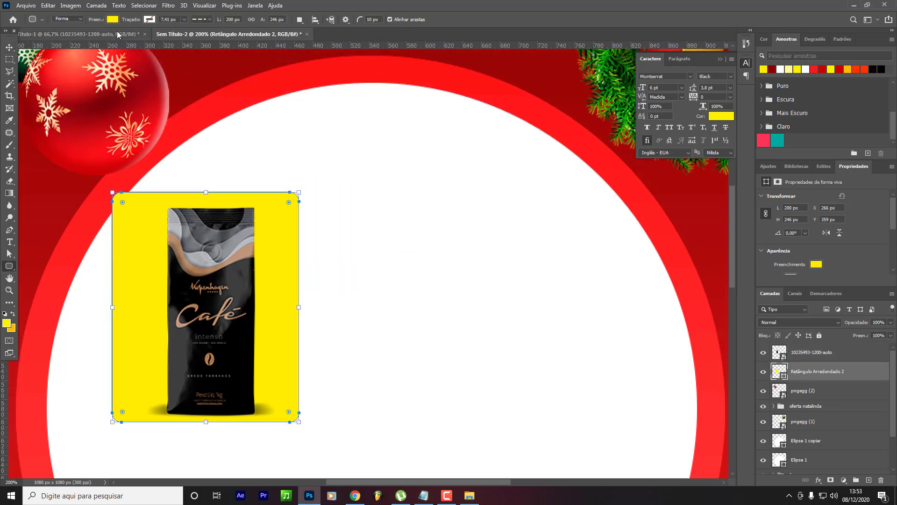
left_click(113, 20)
left_click(63, 69)
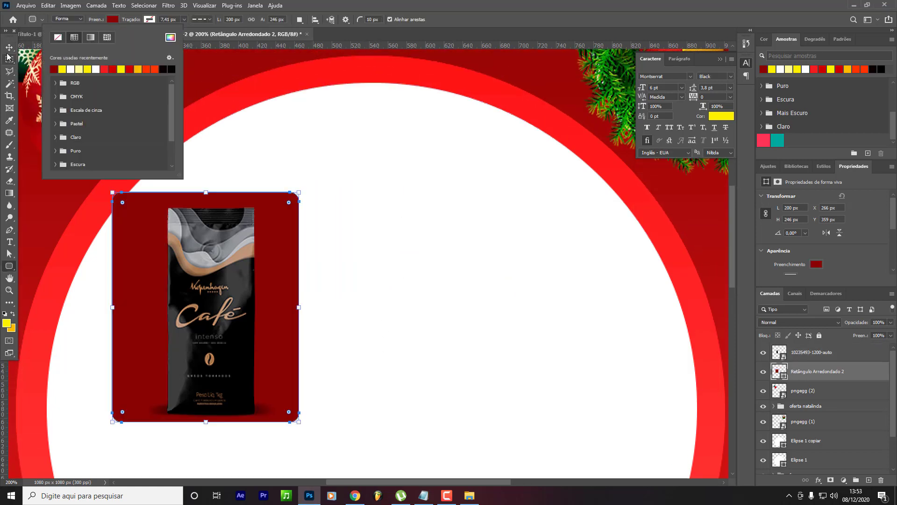
key("Return")
key("v")
key("ctrl+minus")
key("ctrl+minus")
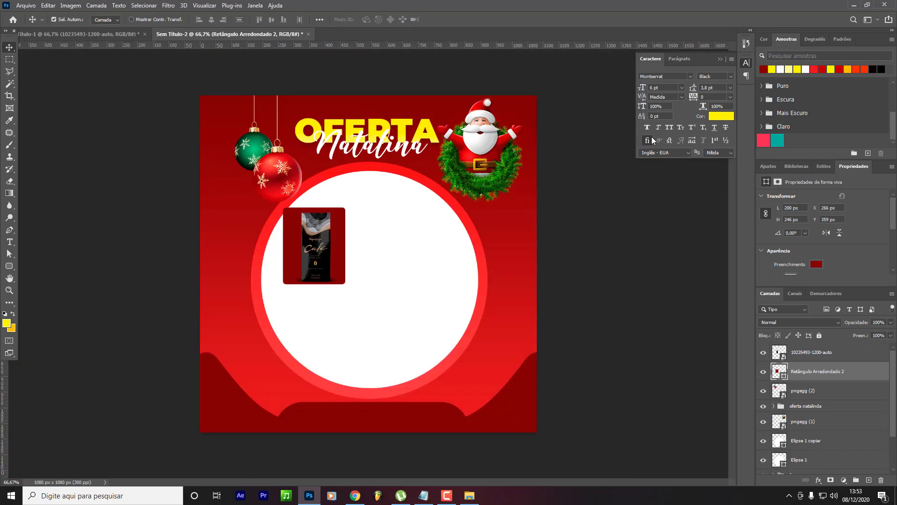
key("ctrl+plus")
key("ctrl+plus")
key("ctrl+plus")
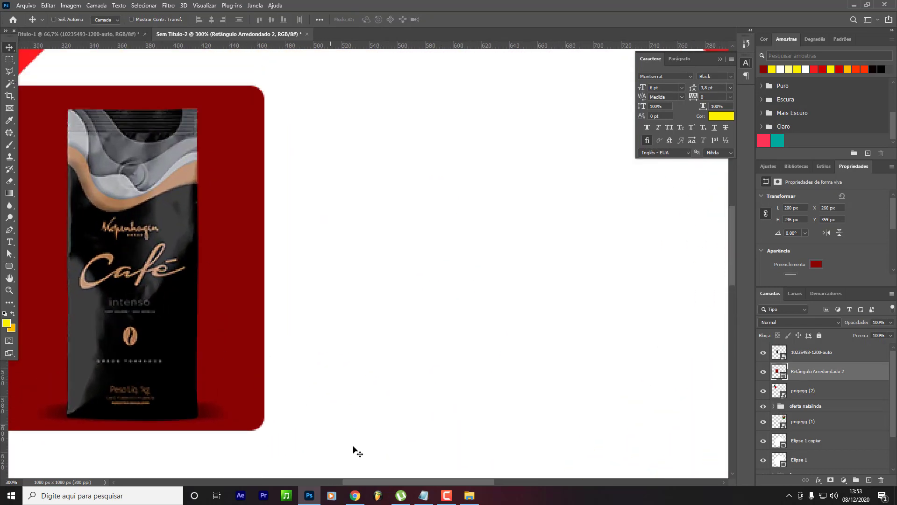
Draw a 100 × 100 px circle beside the coffee card, above the package layer, and fill it with yellow.
left_click_drag(374, 482, 332, 481)
scroll(164, 223, "down", 1)
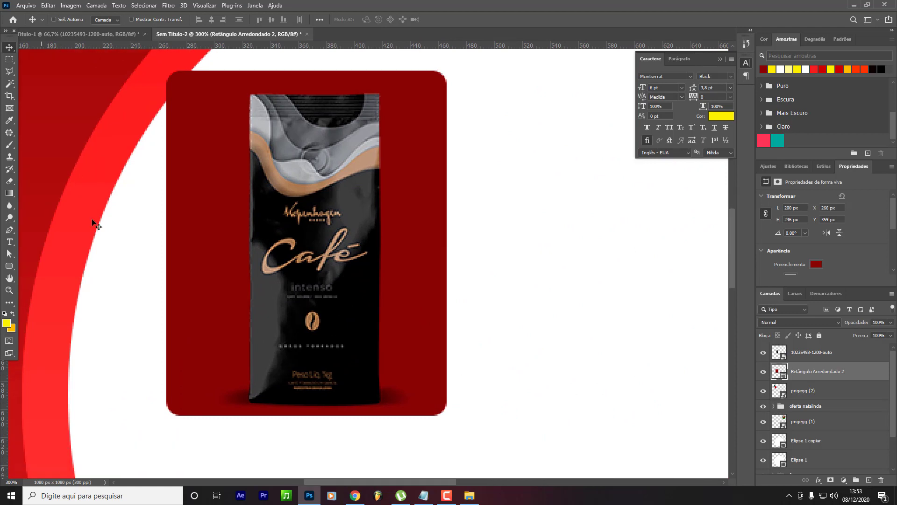
left_click(9, 266)
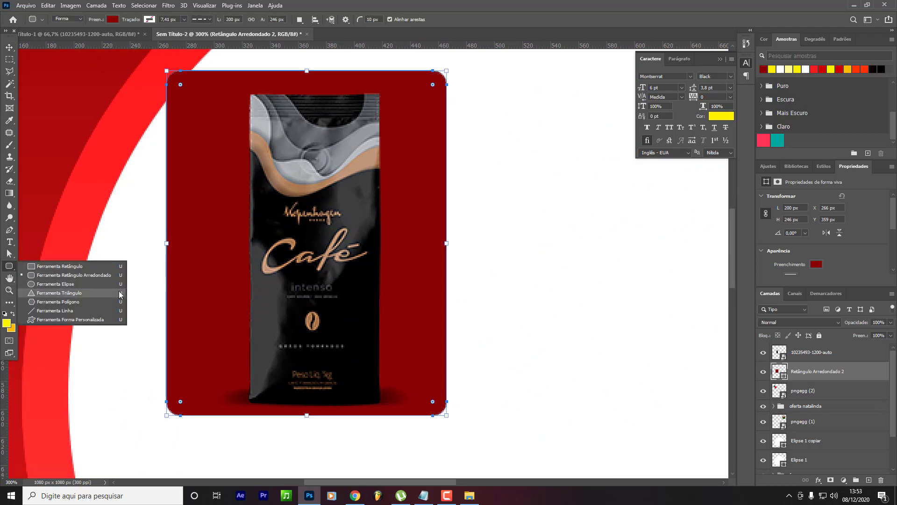
left_click(818, 380)
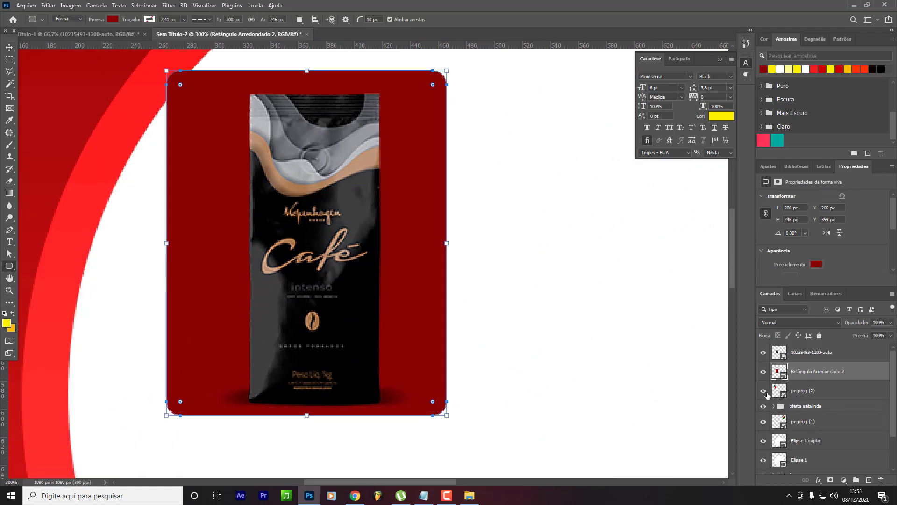
left_click(818, 394)
left_click(841, 353)
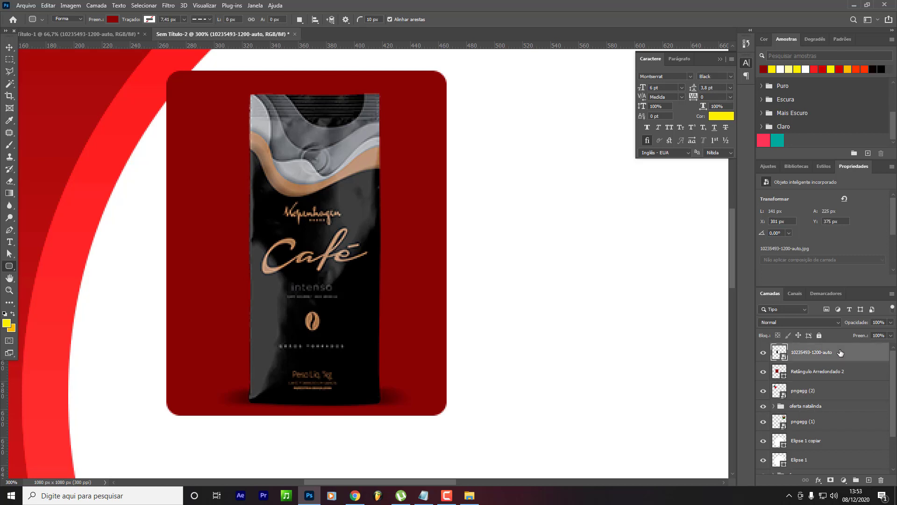
right_click(9, 266)
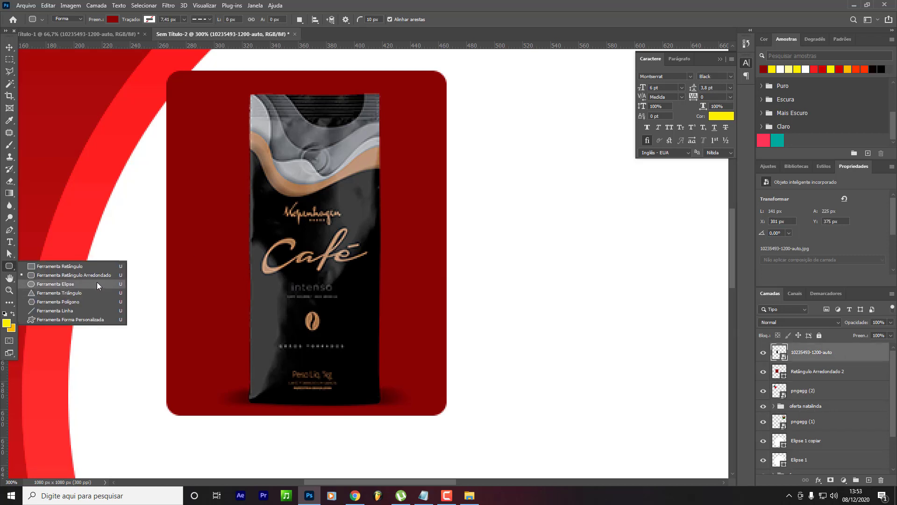
left_click(97, 281)
left_click_drag(468, 192, 608, 336)
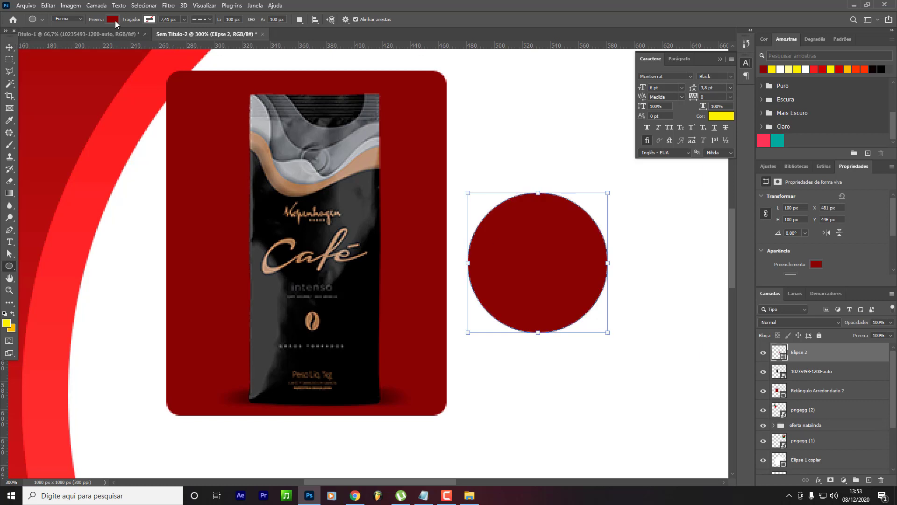
left_click(115, 21)
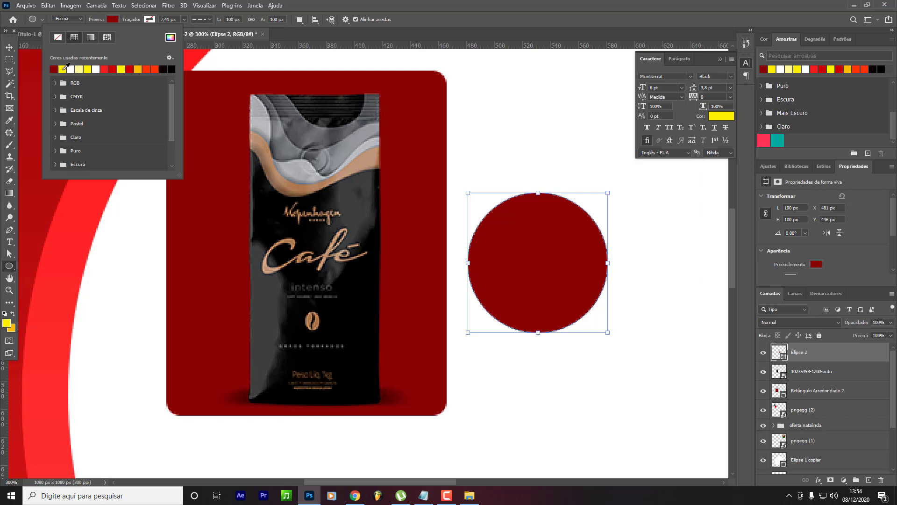
left_click(62, 69)
Move the yellow circle over the coffee card's lower-right corner and scale it up proportionally.
left_click(8, 47)
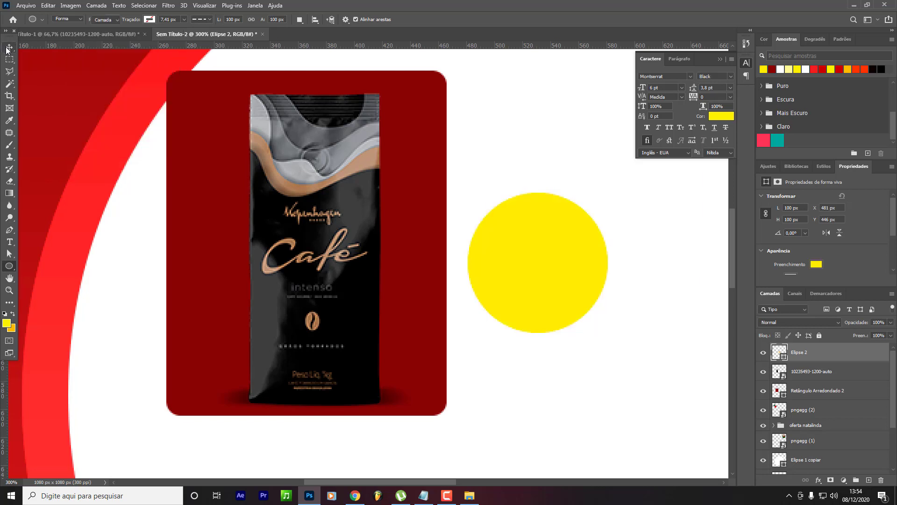
left_click_drag(499, 255, 413, 338)
key("ctrl+t")
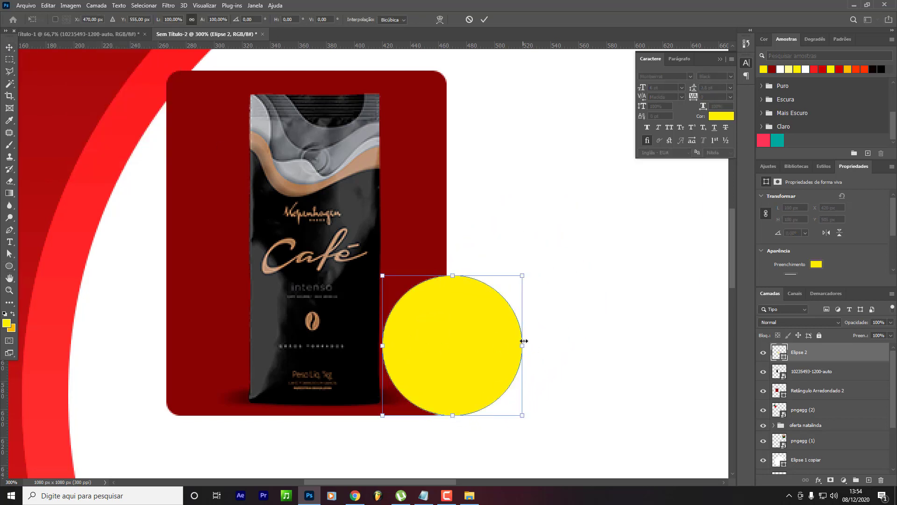
left_click_drag(523, 345, 576, 328)
key("Return")
Add the text "Café em Grão Torrado" in the white area to the right of the coffee card.
scroll(564, 281, "up", 1)
key("t")
left_click(487, 190)
type("Café em Grão Torrado")
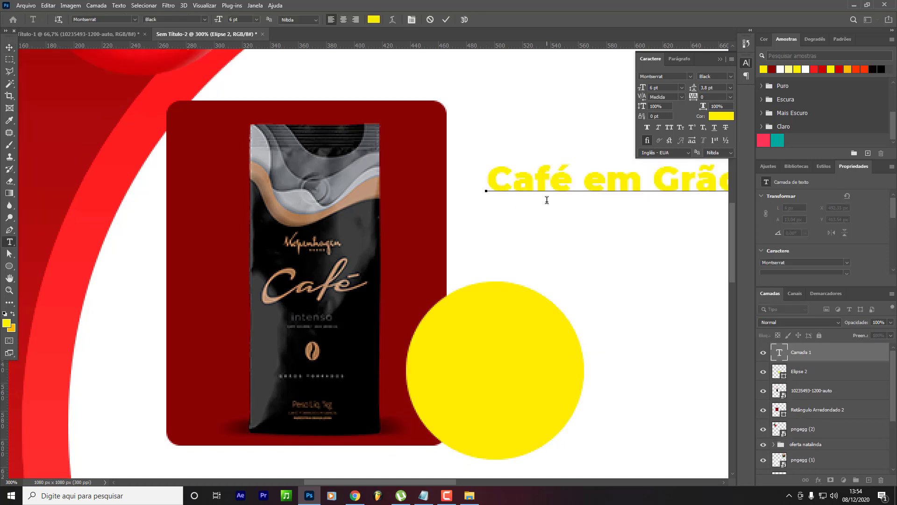
Recolor the whole product name with the card's dark red and set its font size to 4 pt.
key("ctrl+a")
key("ctrl+minus")
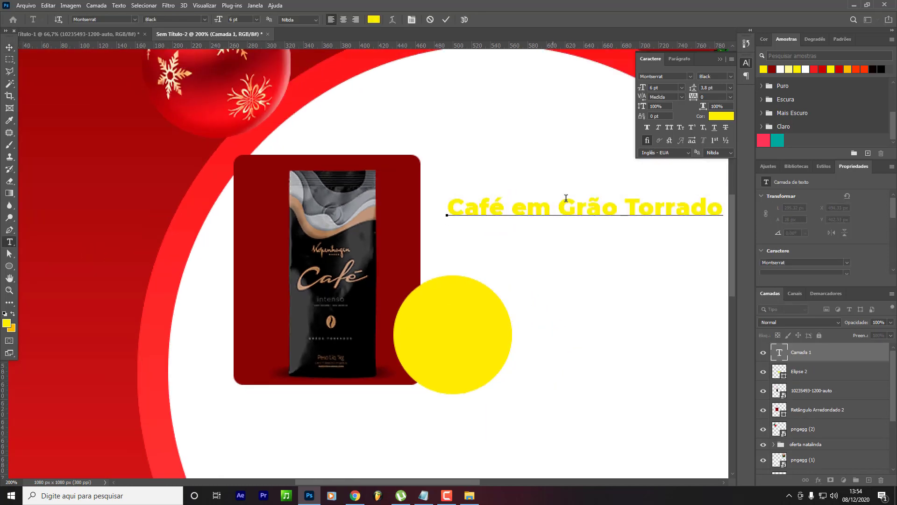
key("ctrl+a")
key("alt+Tab")
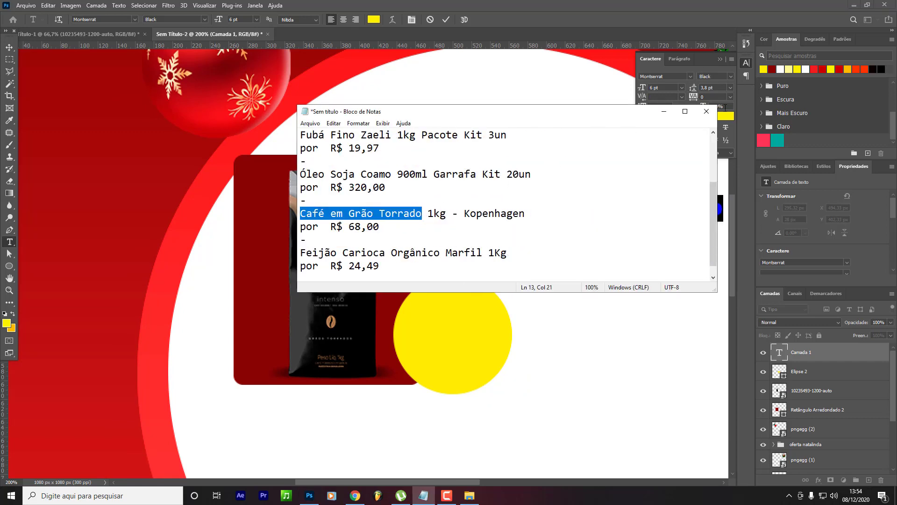
key("alt+Tab")
left_click(733, 120)
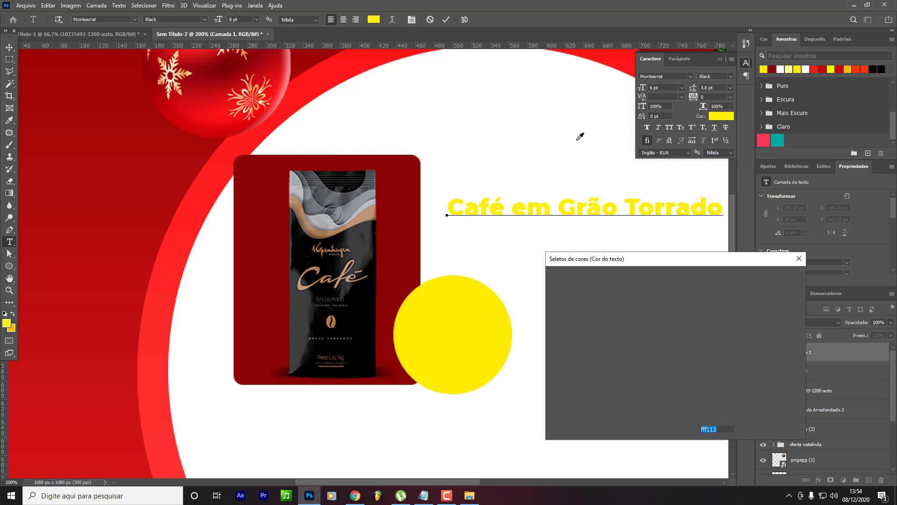
left_click(398, 190)
key("Return")
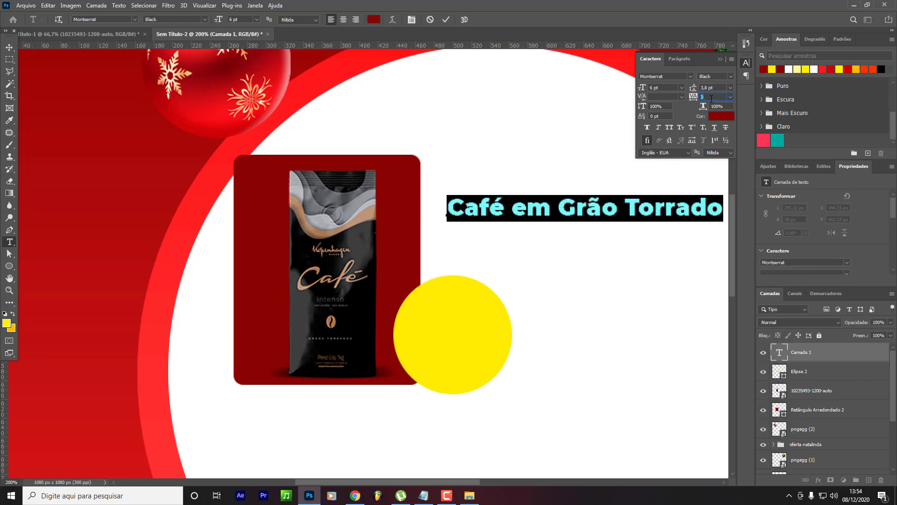
scroll(662, 87, "down", 2)
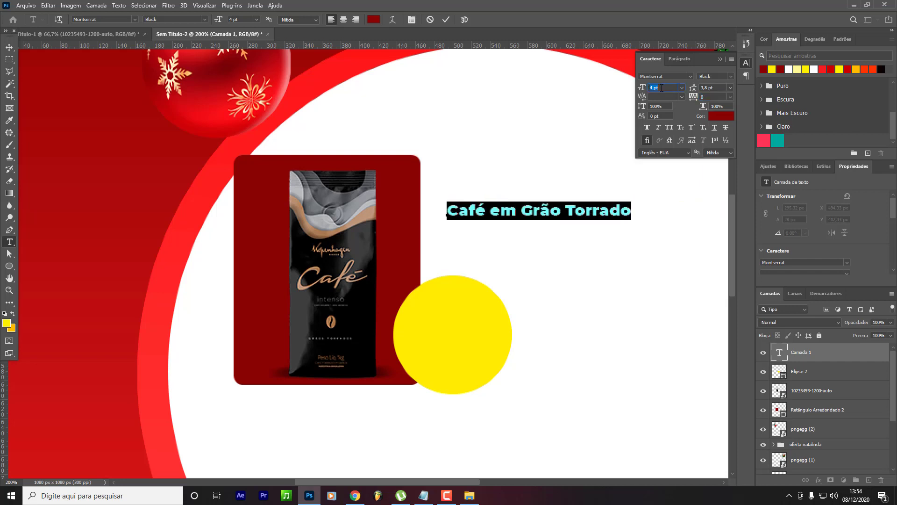
left_click(494, 209)
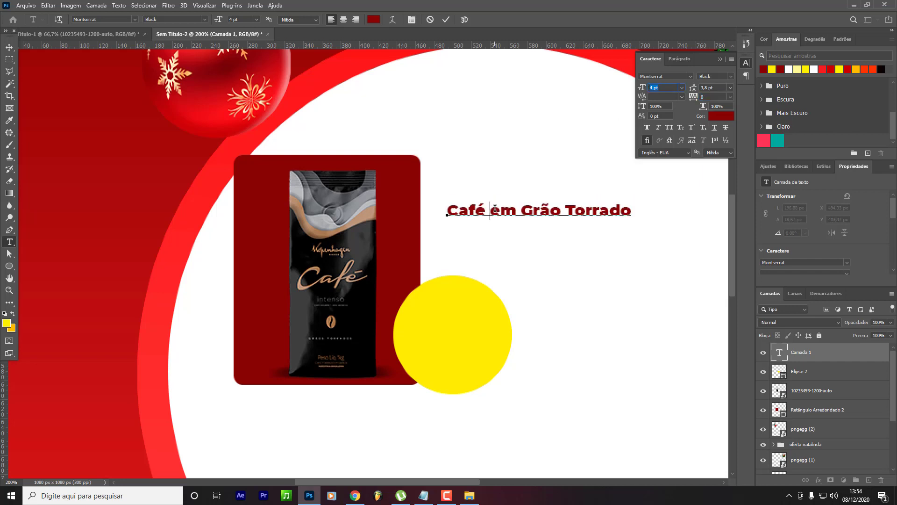
Move the product name closer to the coffee card above the yellow circle and break the line after "Café".
left_click(9, 47)
left_click_drag(508, 212, 493, 241)
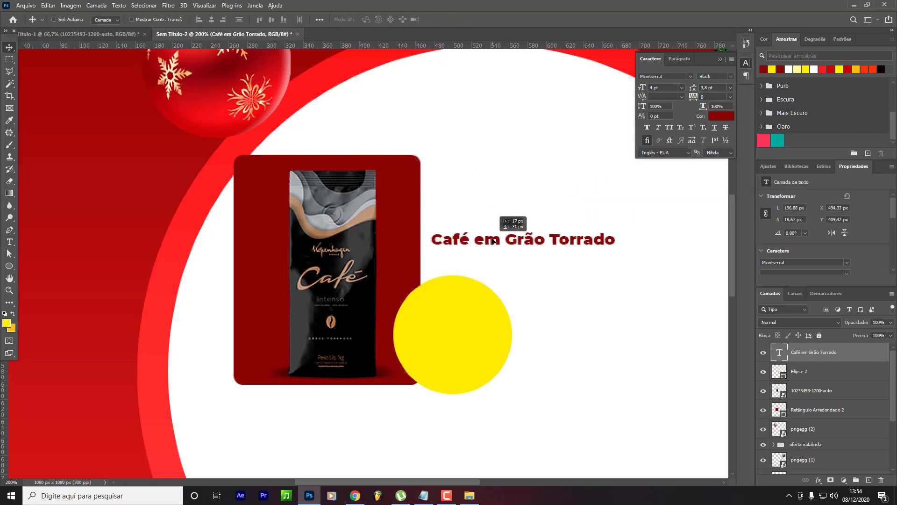
key("t")
left_click(475, 240)
key("Return")
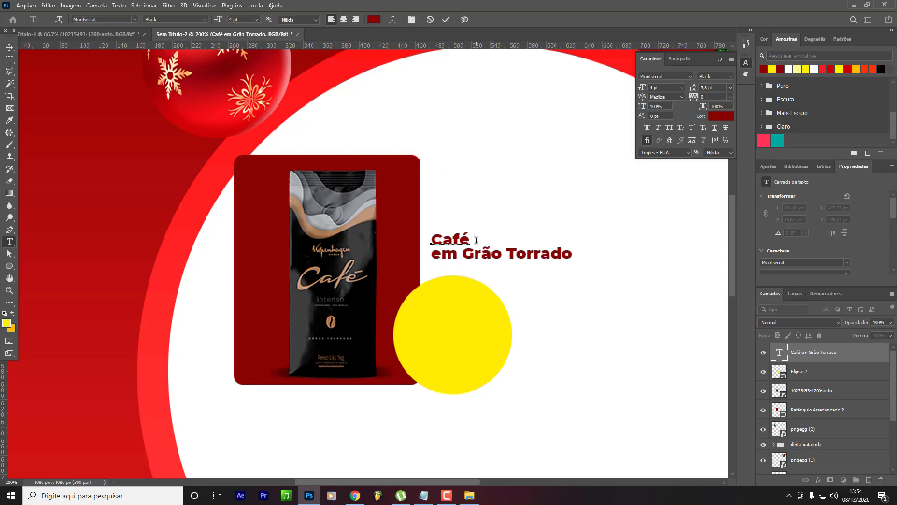
left_click(9, 47)
mouse_move(529, 274)
left_mouse_down()
mouse_move(523, 240)
mouse_move(517, 267)
mouse_move(526, 271)
left_mouse_up()
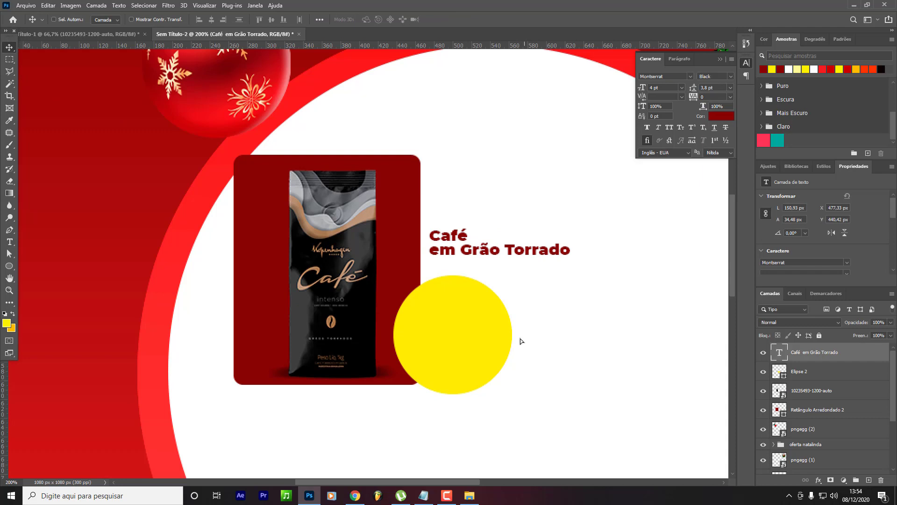
Copy "1kg - Kopenhagen" from the coffee entry in the Notepad price list and return to Photoshop.
left_click(423, 495)
left_click(475, 355)
left_click(424, 495)
left_click(440, 252)
left_click_drag(430, 213, 525, 213)
key("ctrl+c")
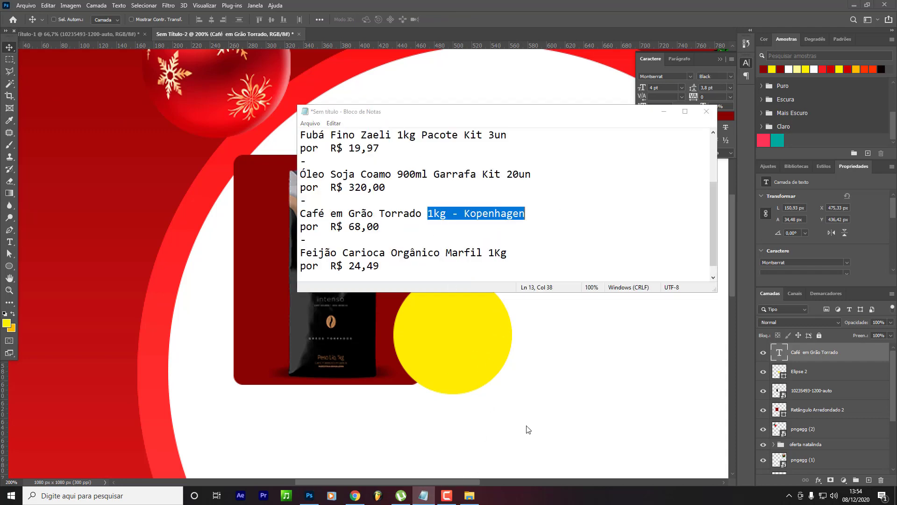
left_click(527, 427)
Move the product name up, duplicate it just below, and replace the copy's text with "1kg - Kopenhagen".
left_click_drag(481, 236, 478, 209)
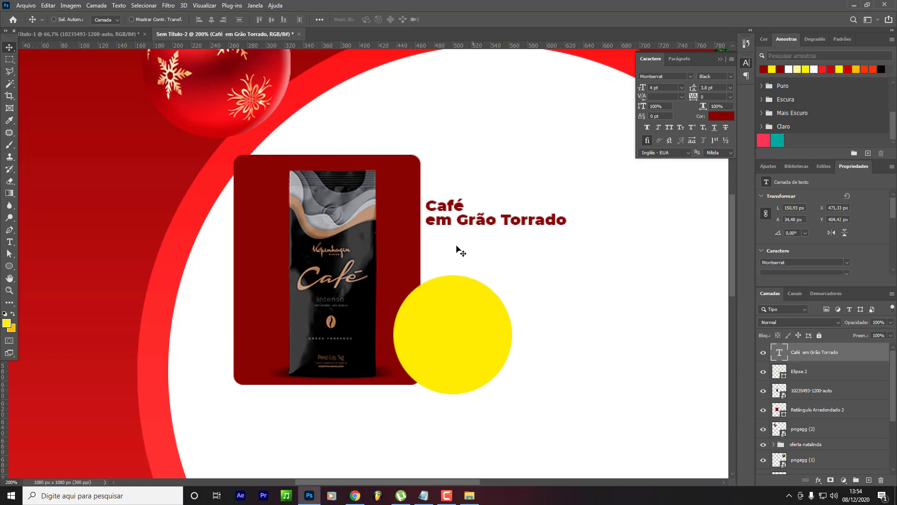
left_click_drag(492, 243, 496, 264)
double_click(493, 248)
key("ctrl+a")
key("ctrl+v")
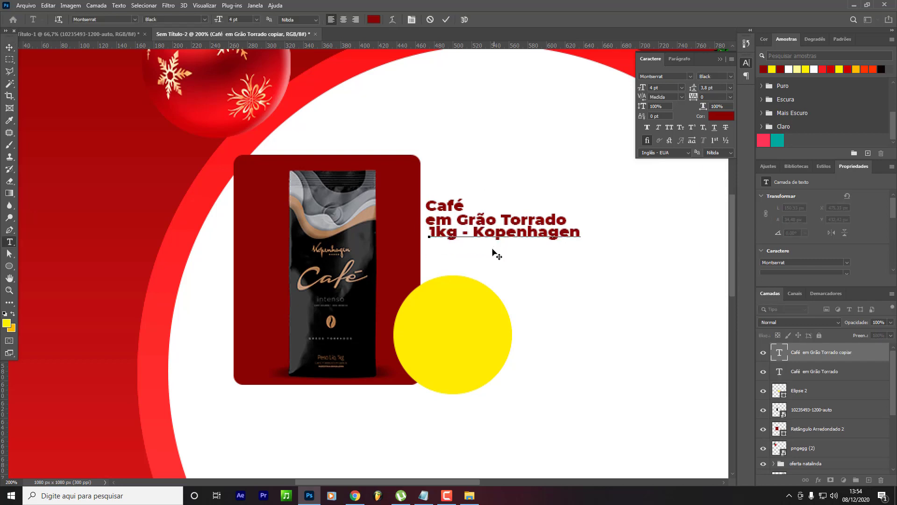
Set the "kg - Kopenhagen" characters to Montserrat Medium and place the line just under the product name.
left_click_drag(429, 232, 614, 234)
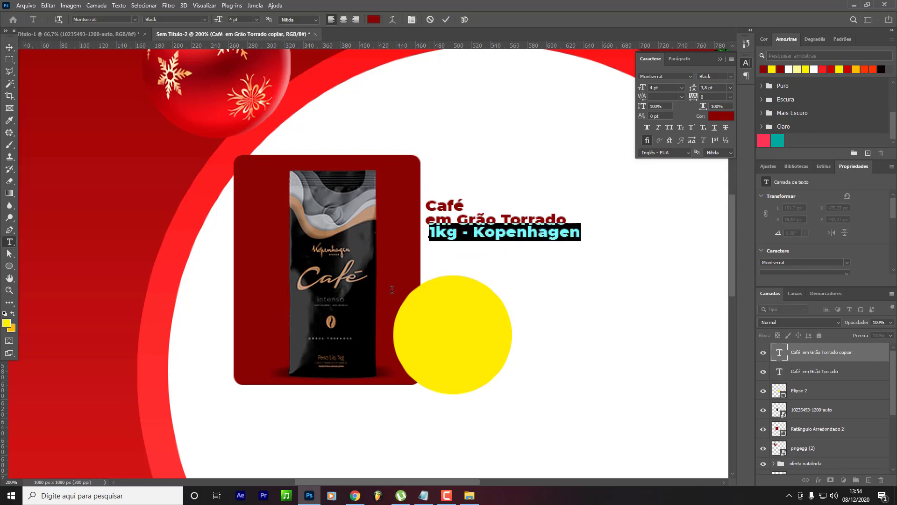
left_click(418, 231)
left_click_drag(435, 231, 587, 237)
left_click(730, 76)
left_click(725, 145)
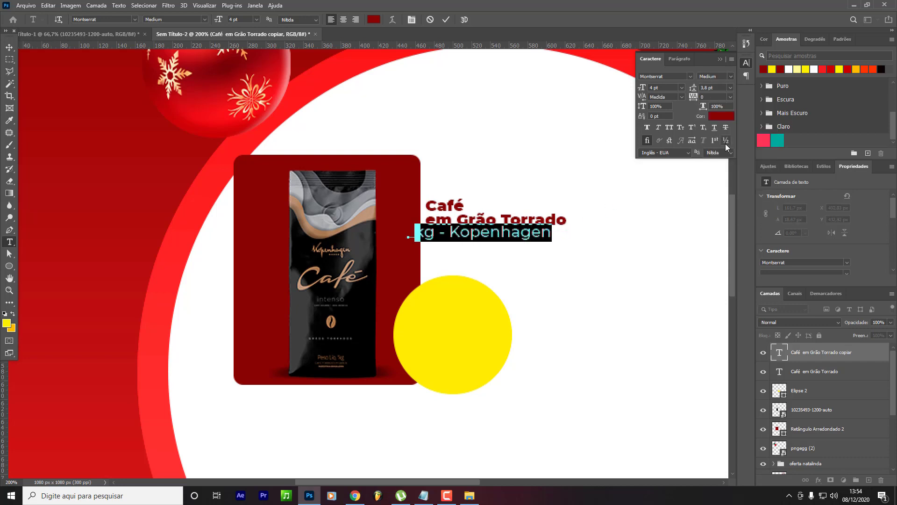
key("ctrl+Return")
left_click_drag(511, 237, 504, 242)
Set the leading "1" of "1kg - Kopenhagen" to Medium and align the line with the product name's left edge.
key("t")
left_click(433, 237)
key("shift+Right")
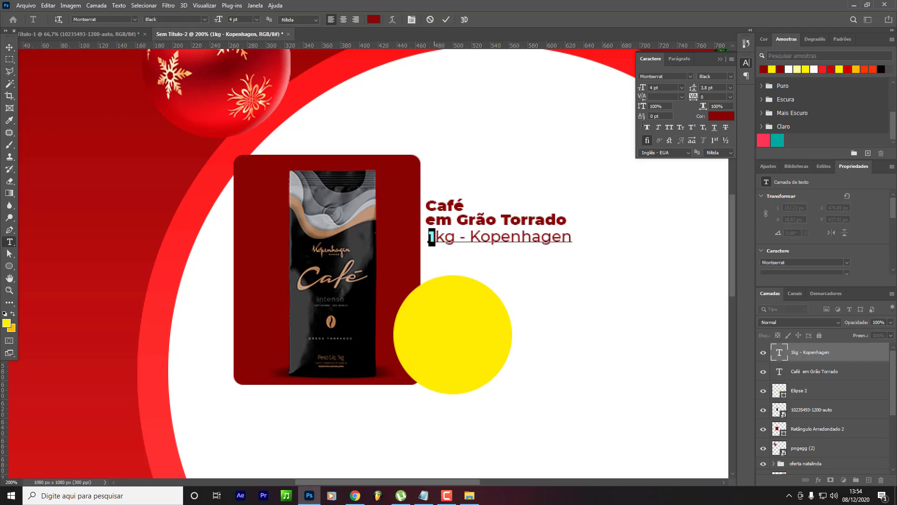
left_click(720, 77)
left_click(736, 142)
left_click(11, 49)
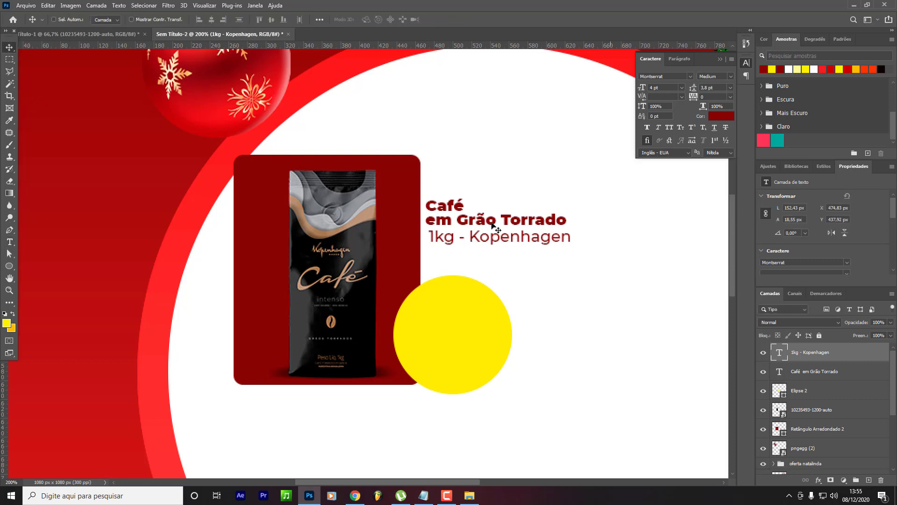
left_click_drag(463, 243, 459, 238)
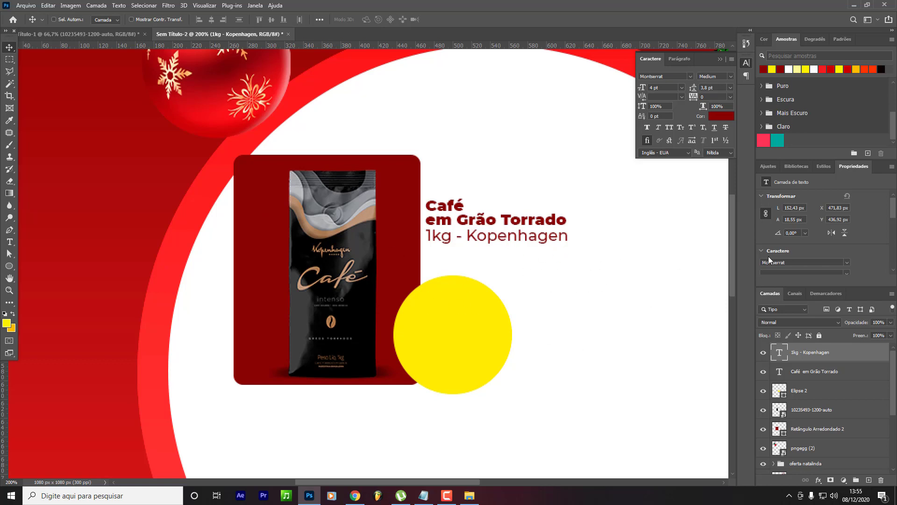
Look up the coffee's price in the Notepad price list and return to the post in Photoshop.
scroll(662, 283, "up", 2)
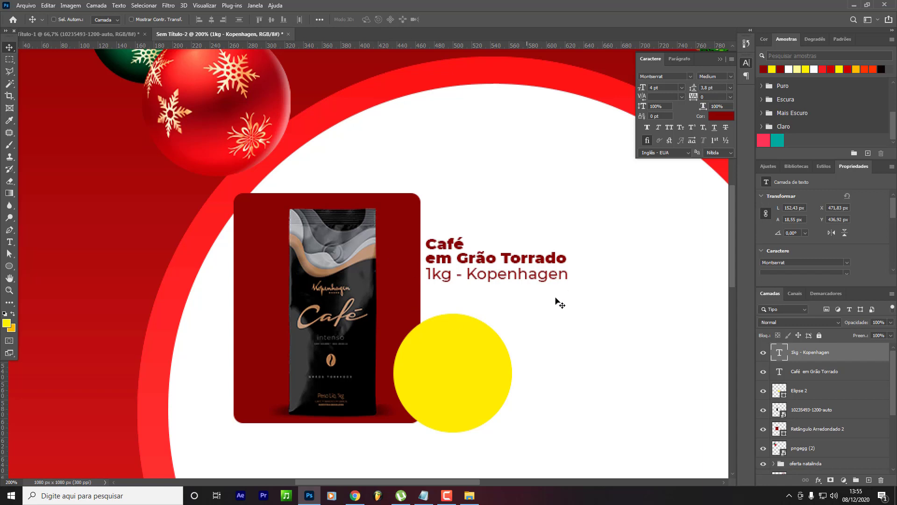
scroll(314, 196, "up", 2)
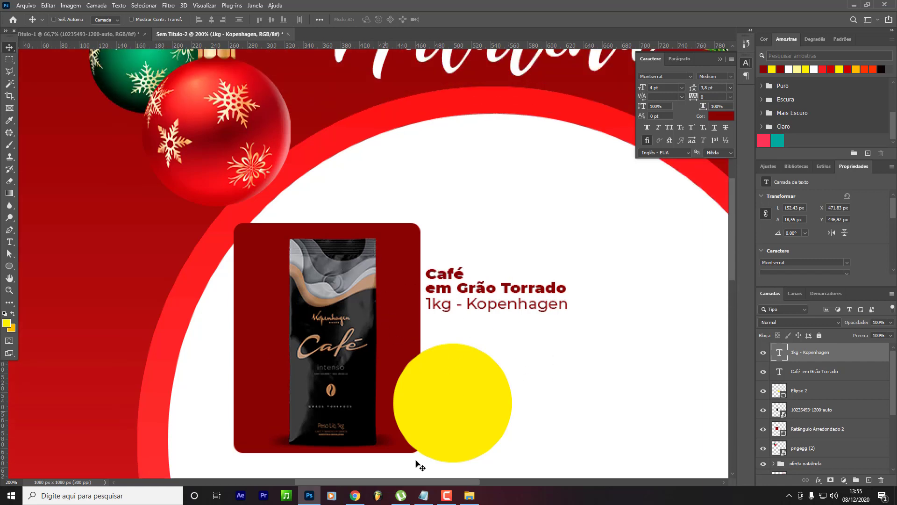
left_click(423, 495)
left_click_drag(379, 227, 348, 229)
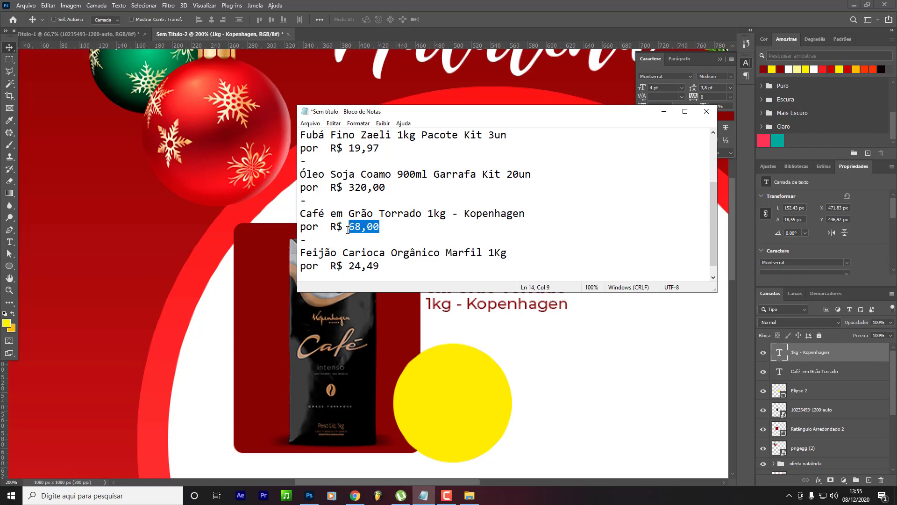
left_click(383, 238)
left_click(634, 413)
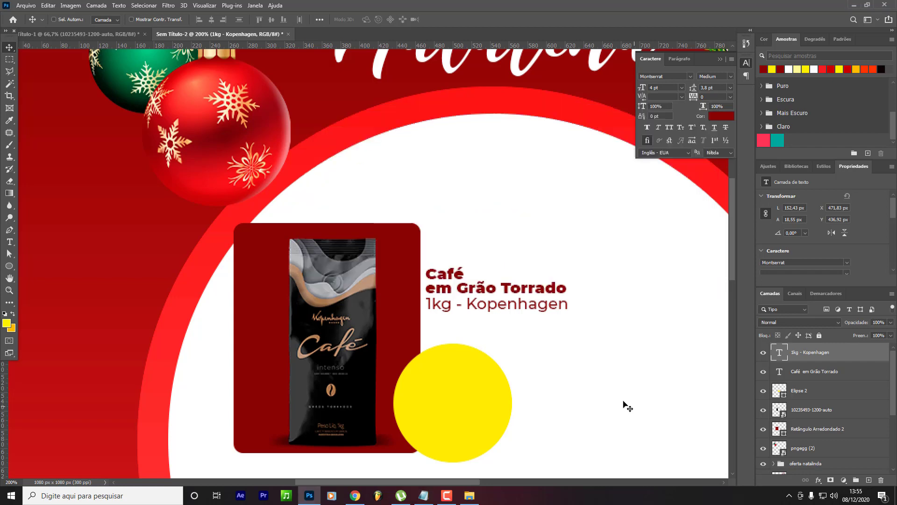
scroll(624, 403, "down", 2)
left_click(425, 493)
left_click_drag(335, 225, 382, 227)
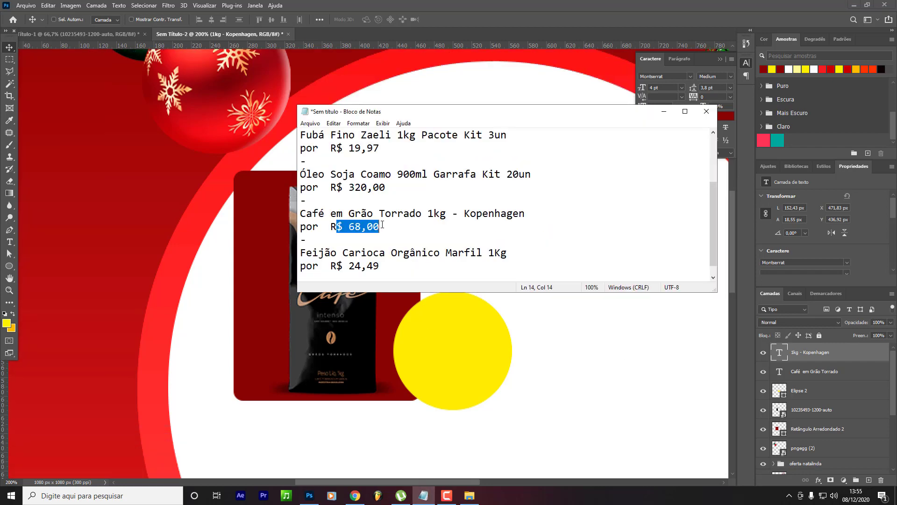
left_click(382, 238)
left_click(575, 411)
Add the text "R$" in dark red to the right of the yellow circle and set its font weight to Black.
key("t")
key("t")
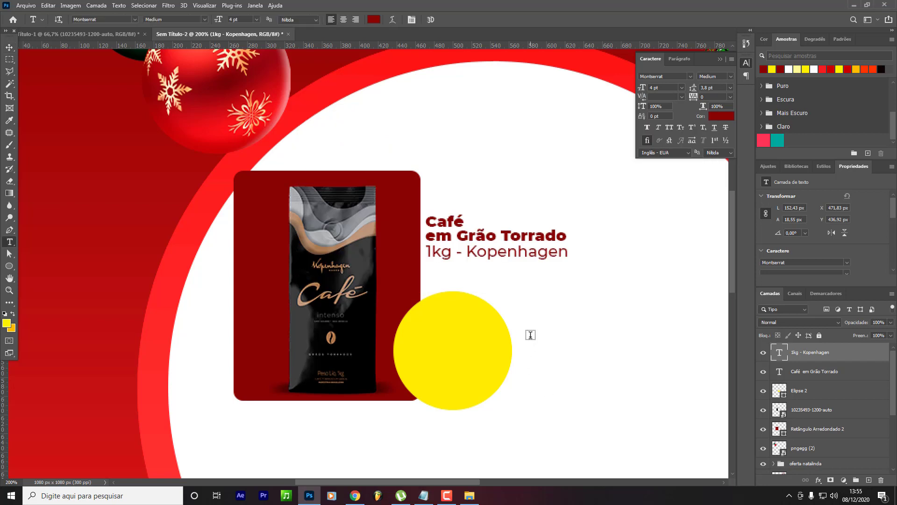
left_click(528, 335)
type("R$")
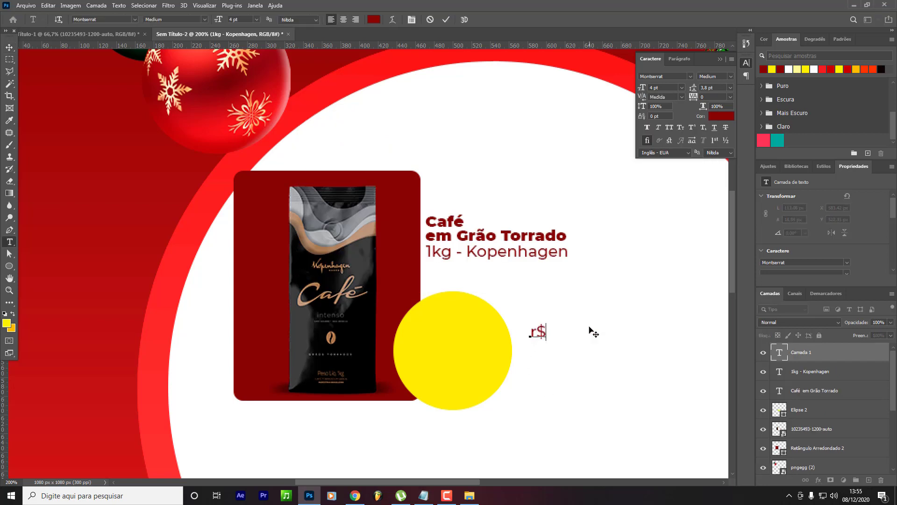
key("ctrl+a")
type("r")
type("R$")
key("ctrl+a")
left_click(730, 76)
left_click(727, 207)
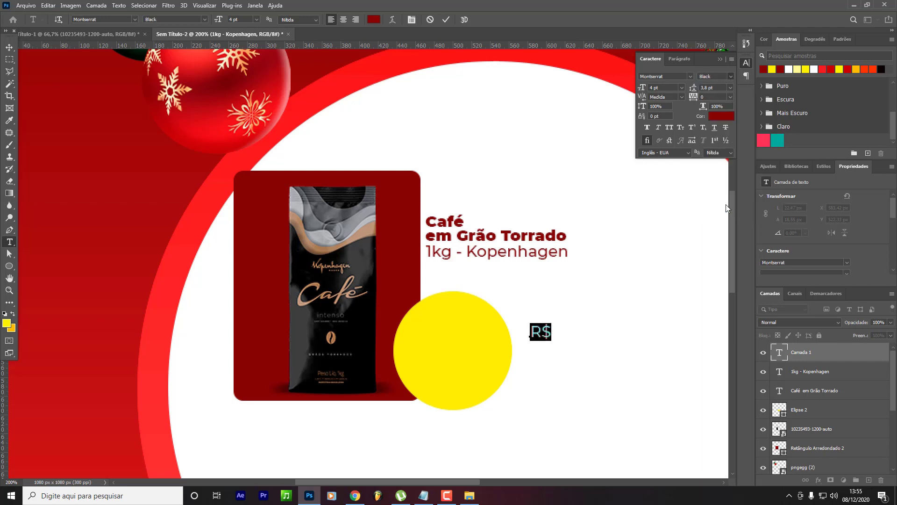
Move the R$ text onto the lower-left part of the yellow circle.
key("ctrl+Return")
key("v")
left_click_drag(563, 363, 433, 402)
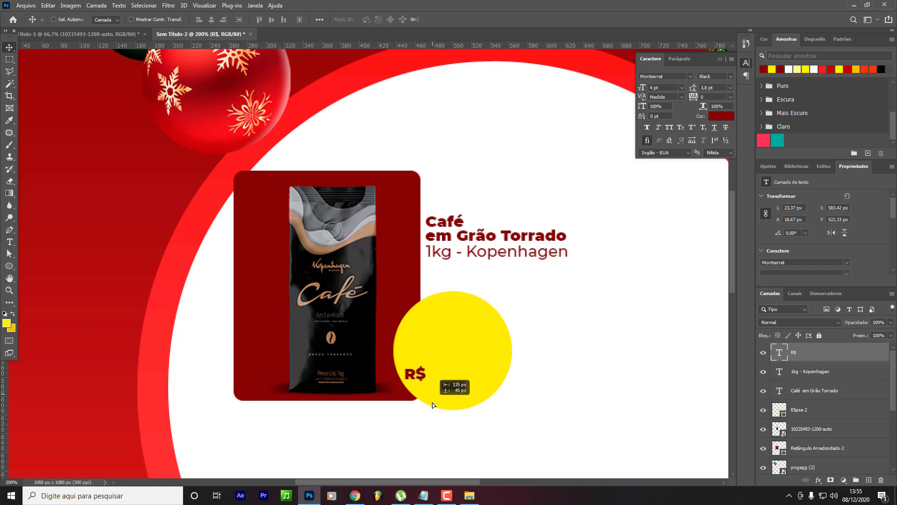
Try white, sampled from the canvas, as the R$ text's colour.
left_click(720, 116)
left_click(442, 209)
key("Return")
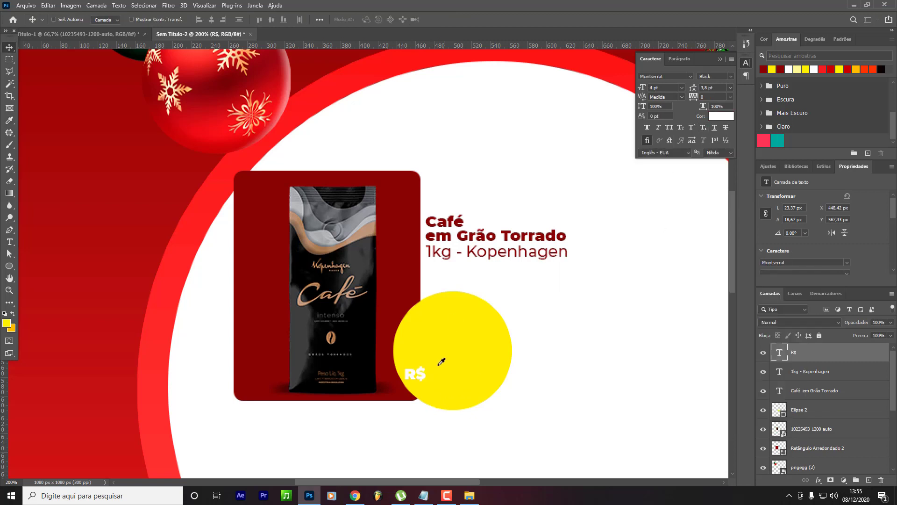
Nudge the R$ text up 6 px and set its colour to the dark red sampled from the product card.
key("Up")
key("Up")
key("Up")
key("Up")
key("Up")
key("Up")
left_click(727, 118)
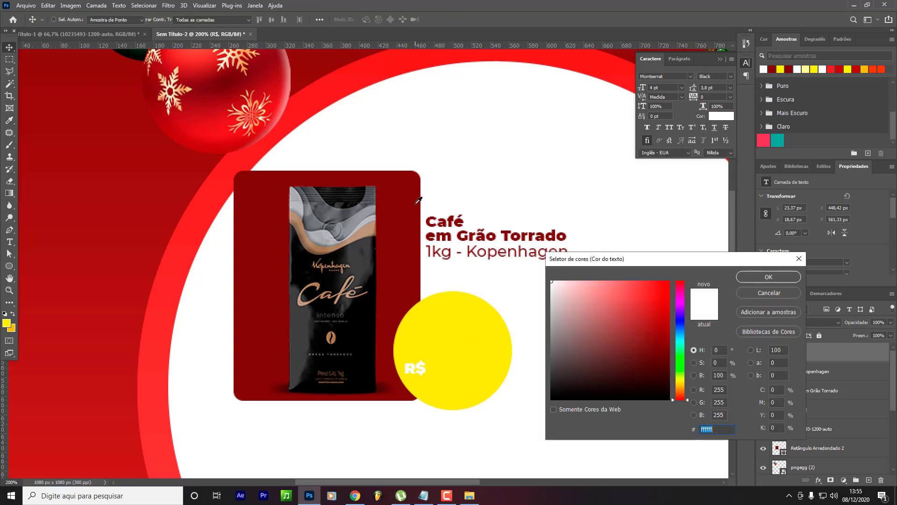
left_click(387, 215)
key("Return")
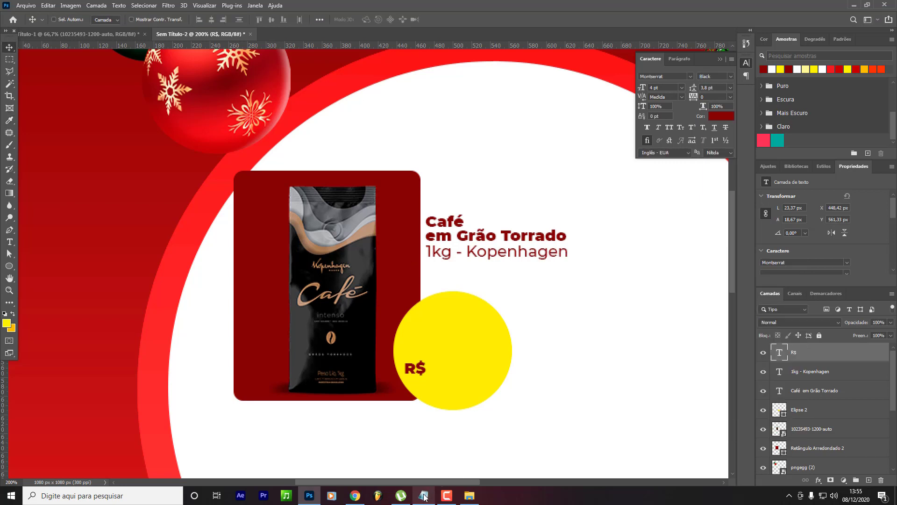
Duplicate the R$ text into the middle of the yellow circle and change the copy to "68".
left_click_drag(434, 372, 455, 341)
key("t")
double_click(454, 336)
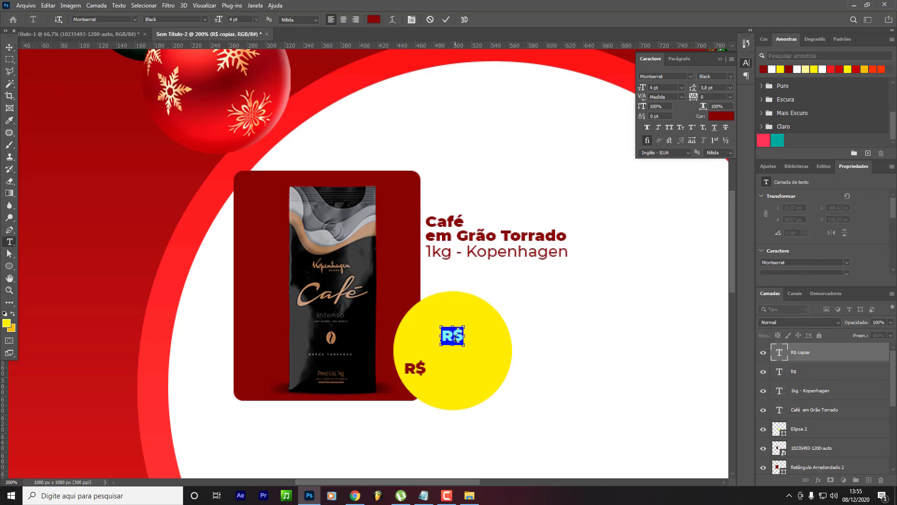
type("68")
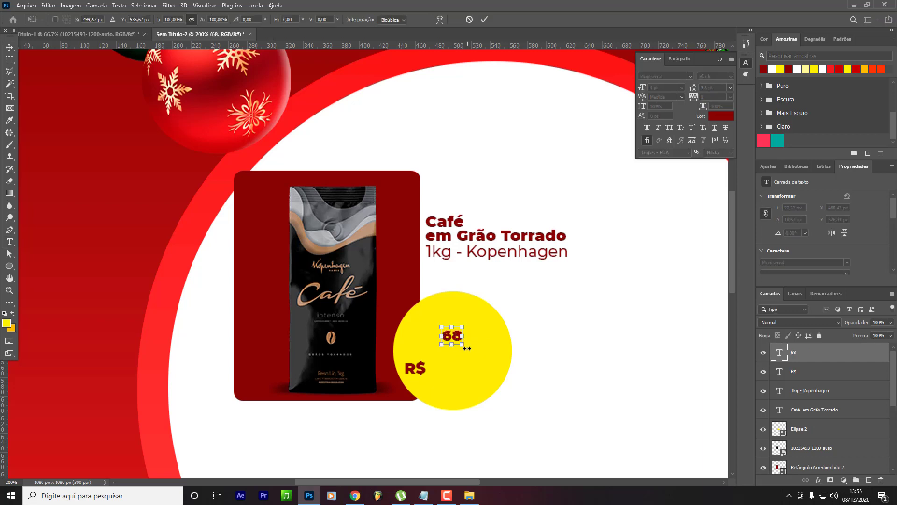
Enlarge the "68" to about 106 px wide and place the R$ text just above it.
left_click_drag(464, 341, 485, 380)
key("v")
left_click(813, 372)
key("alt+bracketleft")
left_click_drag(438, 409, 450, 362)
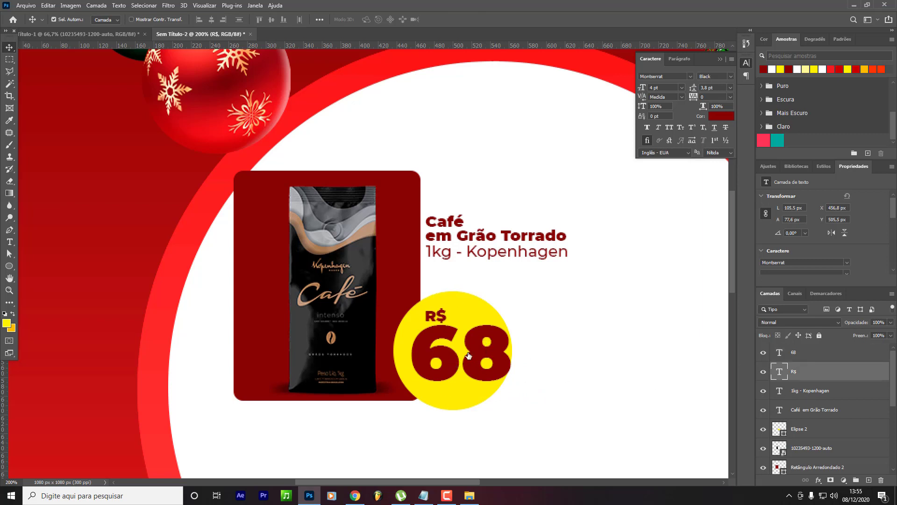
Scale R$ and "68" down together to about 86 px wide and centre them in the yellow circle.
left_click(813, 352, "ctrl")
key("shift+Left")
key("ctrl+t")
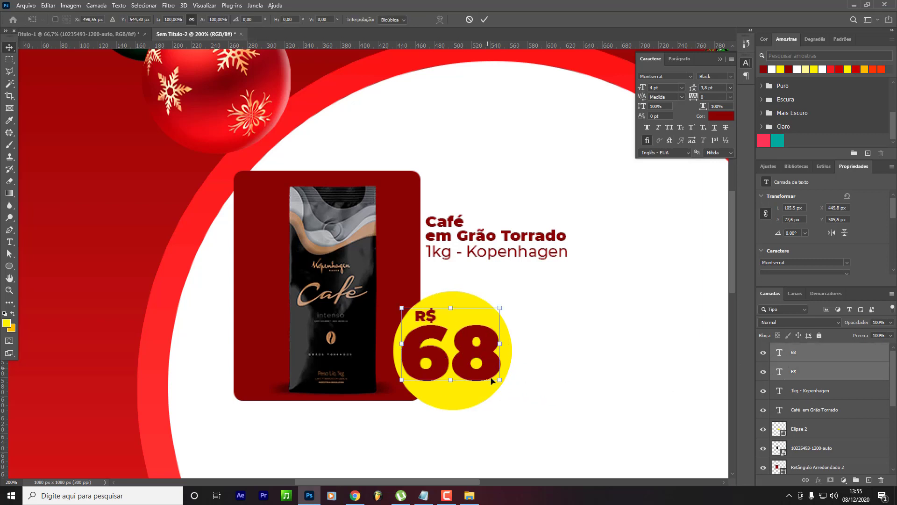
left_click_drag(500, 379, 464, 374)
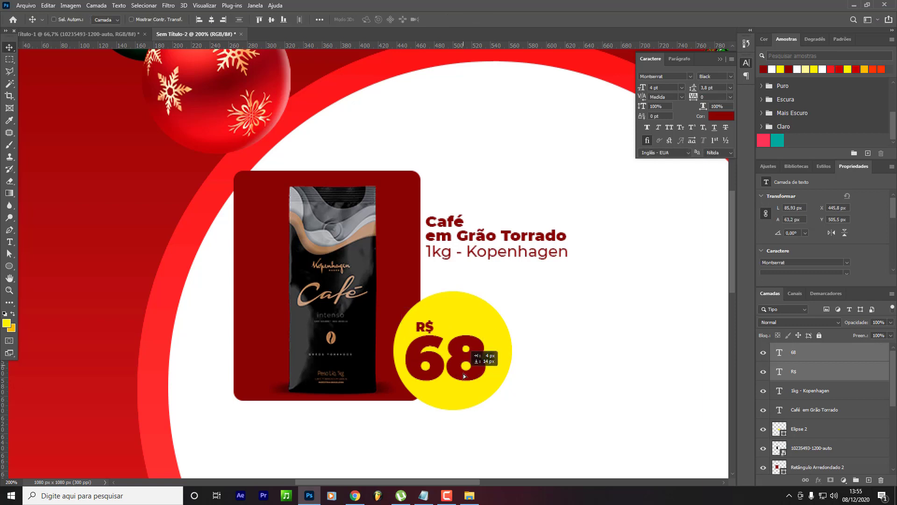
key("Return")
Duplicate the R$ text, change the copy to ",00" and place it at the lower right of the "68".
key("t")
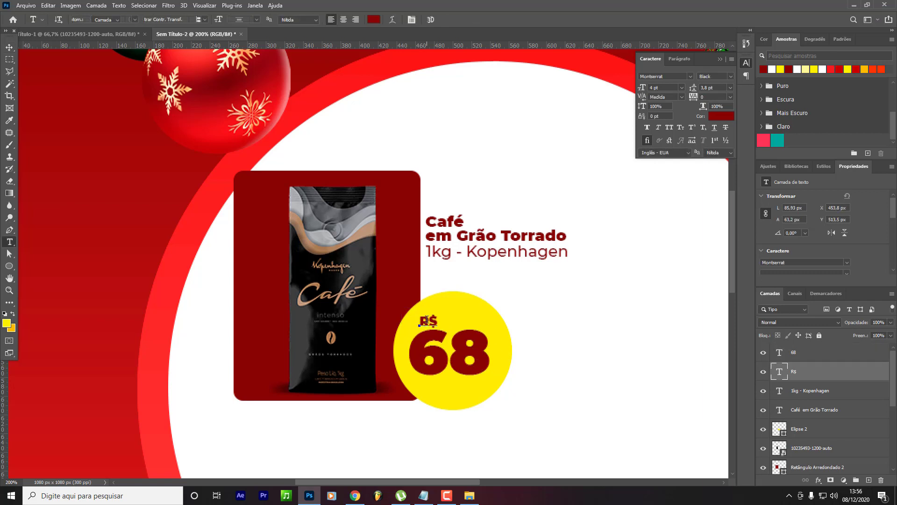
left_click(429, 321)
left_click(486, 349)
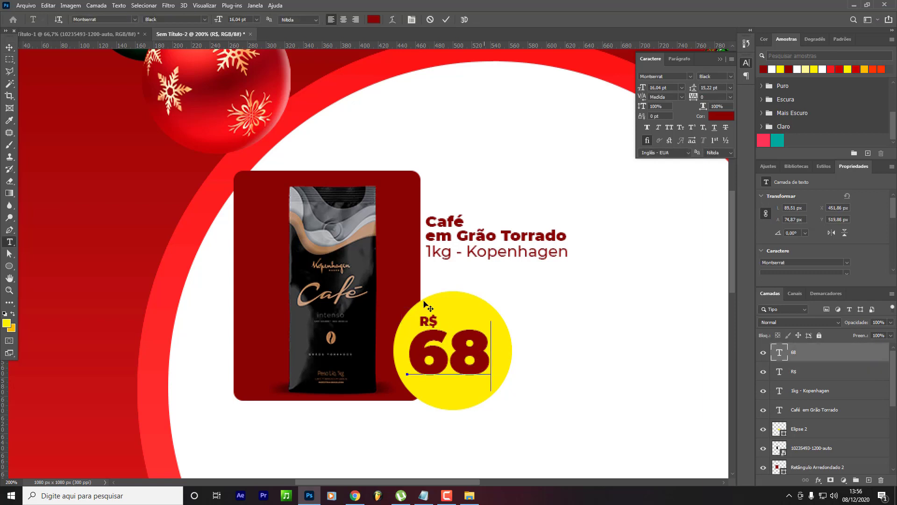
left_click(8, 47)
left_click(791, 378)
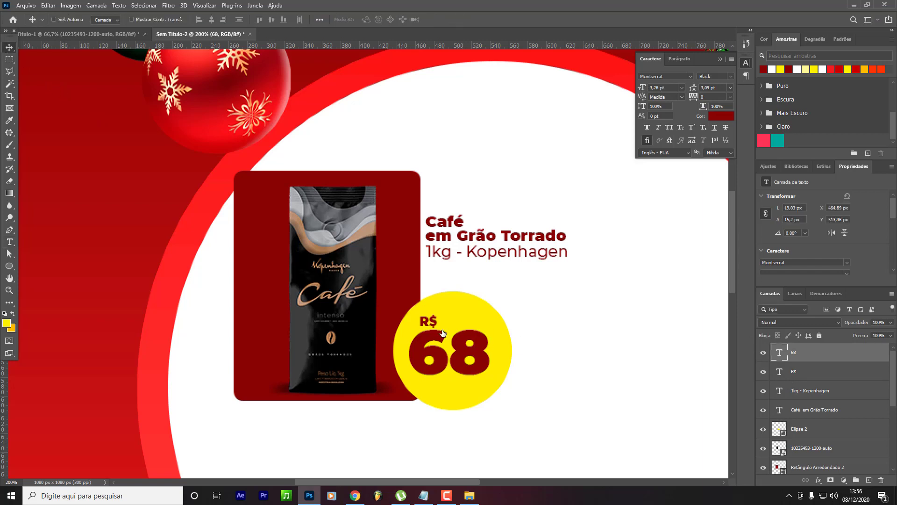
left_click_drag(432, 324, 447, 396, "alt")
key("t")
key("t")
double_click(447, 394)
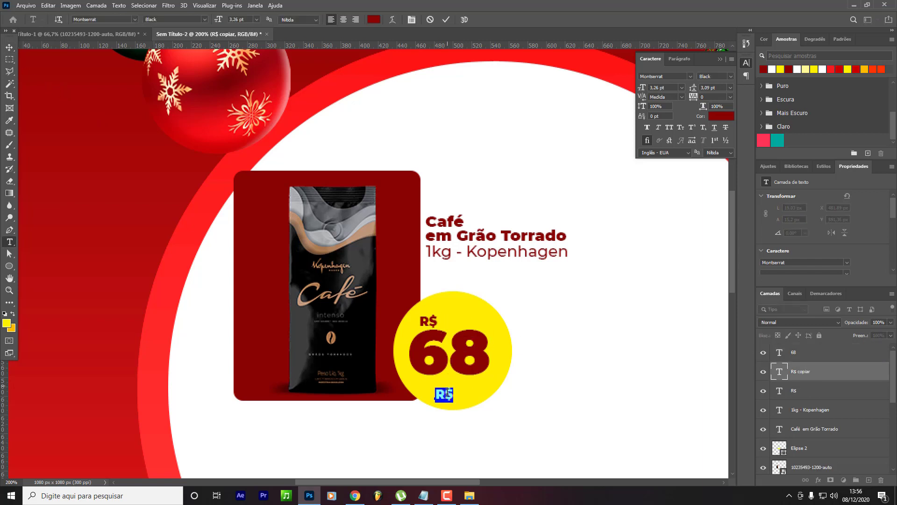
type(",00")
left_click(9, 47)
left_click_drag(507, 414, 562, 391)
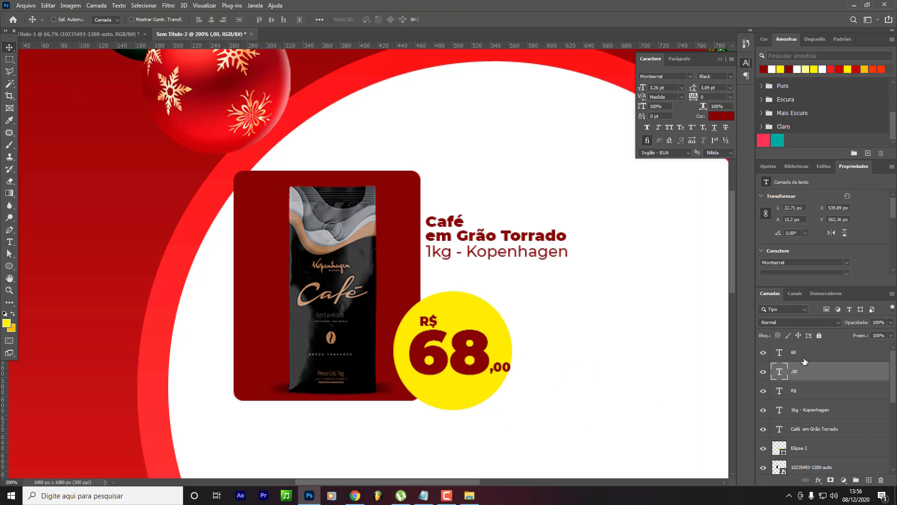
Draw a thin, curved white shape beneath the "68" with the Pen tool.
right_click(11, 267)
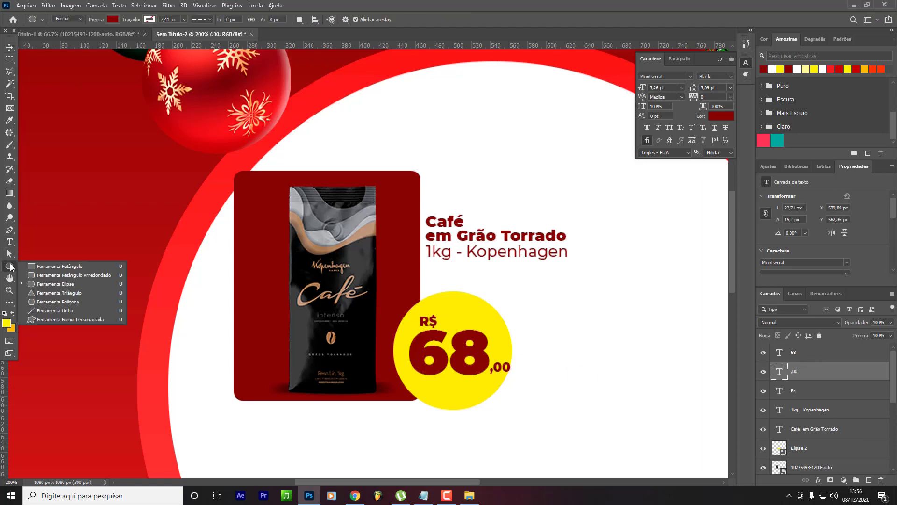
right_click(10, 253)
right_click(8, 229)
left_click(8, 229)
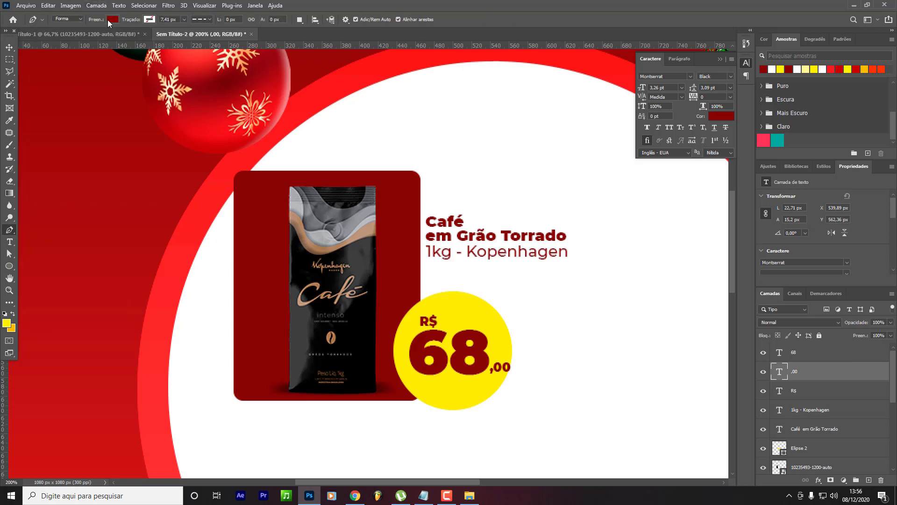
left_click(112, 20)
left_click(422, 382)
left_click(422, 382)
left_click_drag(463, 381, 512, 387)
key("v")
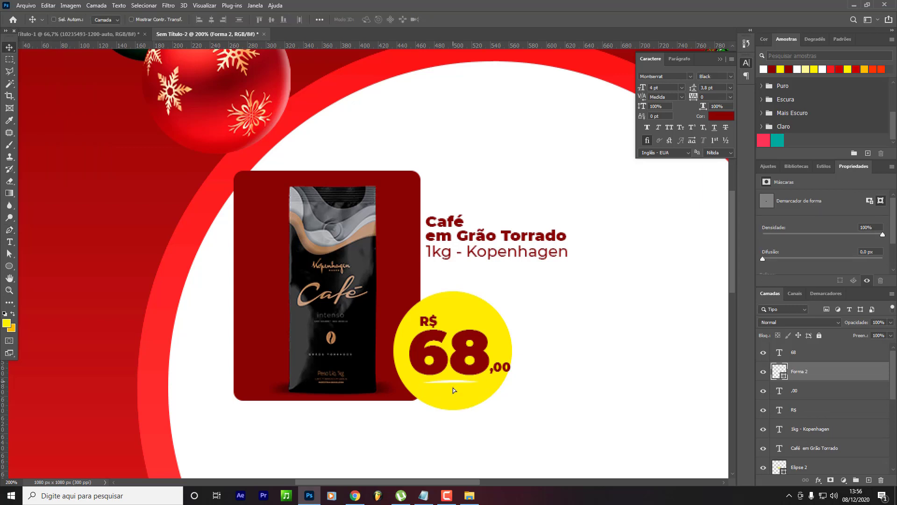
Duplicate the curved white stroke twice below the original, making each copy narrower than the one above.
left_click_drag(454, 391, 456, 393)
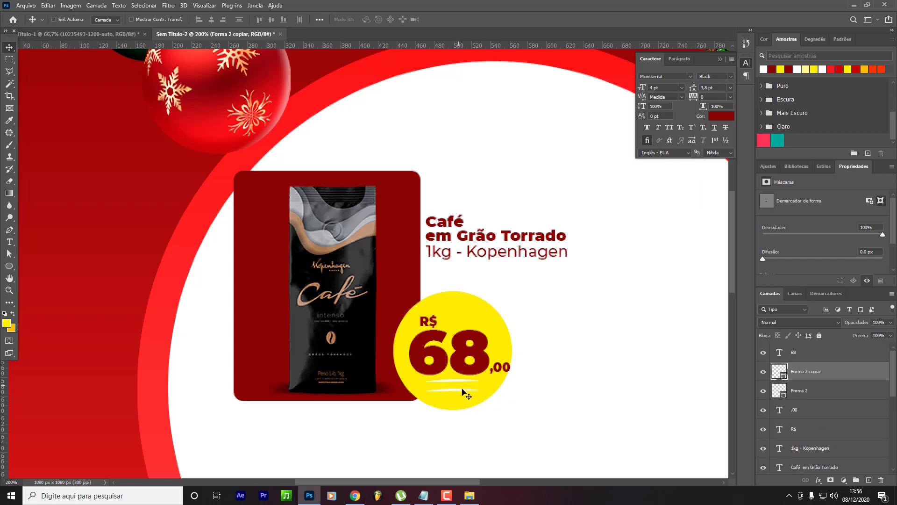
key("ctrl+z")
left_click_drag(458, 391, 472, 396)
key("ctrl+t")
key("Return")
mouse_move(458, 388)
left_mouse_down()
mouse_move(465, 395)
mouse_move(450, 395)
mouse_move(465, 395)
left_mouse_up()
key("ctrl+t")
key("Return")
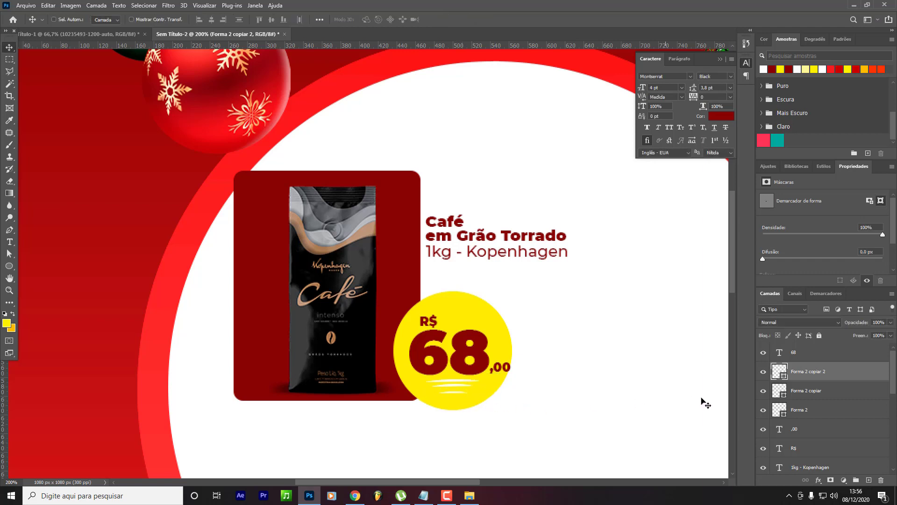
Select the three curved white strokes together and shift them slightly right and down beneath the "68".
left_click(805, 395)
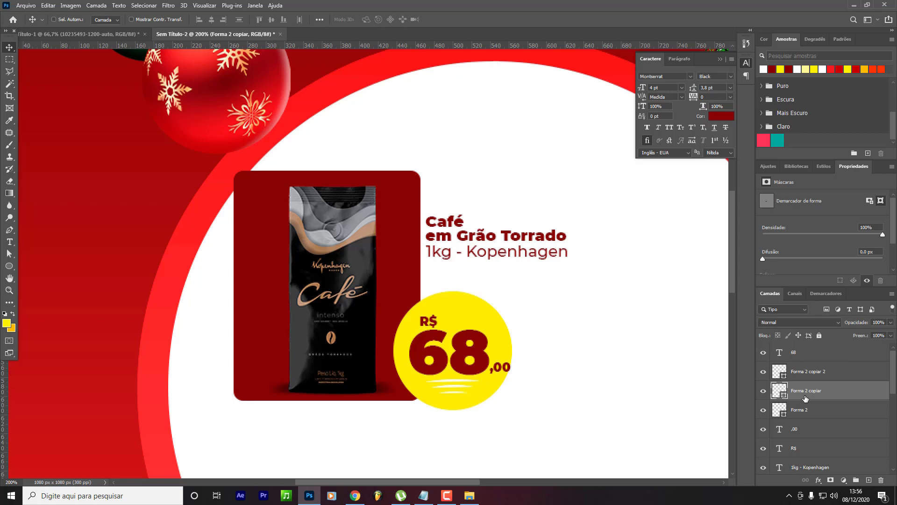
left_click(811, 372, "ctrl")
left_click(814, 396, "ctrl")
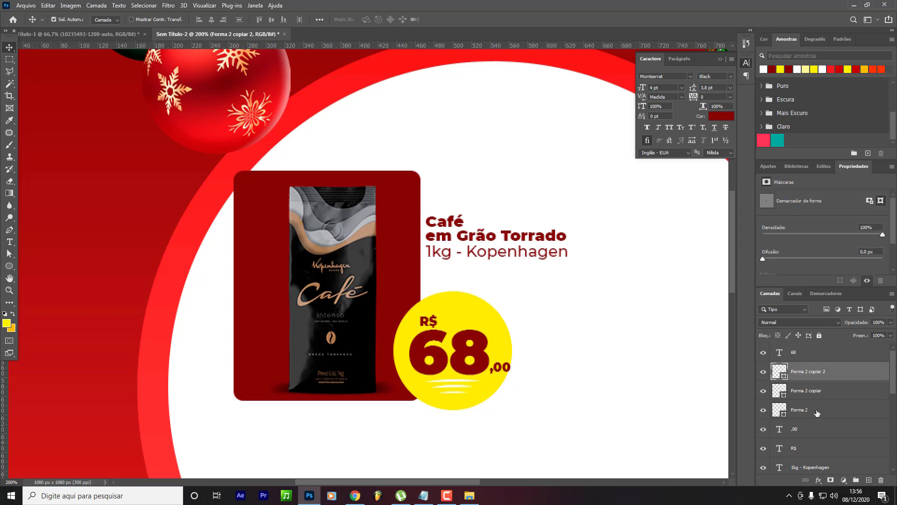
left_click(816, 410, "ctrl")
left_click(816, 377, "ctrl")
left_click(818, 398, "shift")
left_click(813, 373, "shift")
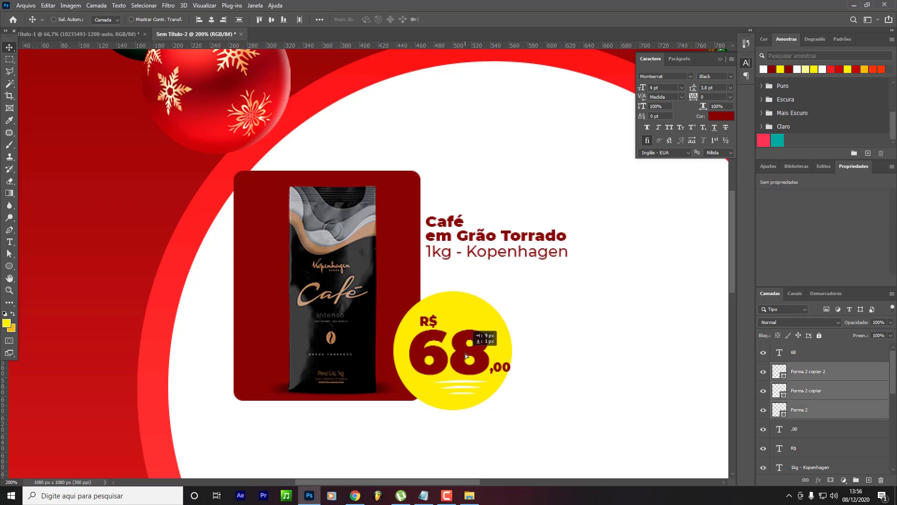
key("t")
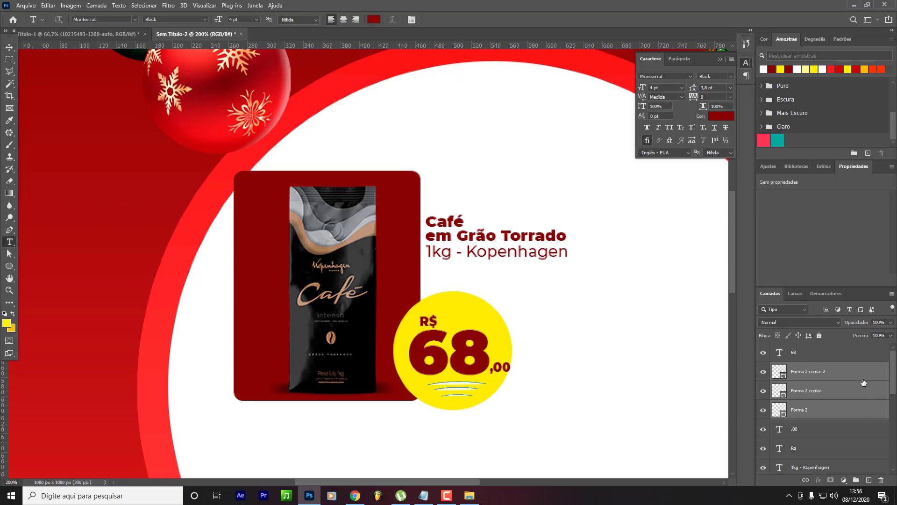
Group the three curved stroke layers.
key("ctrl+minus")
key("ctrl+minus")
key("v")
key("ctrl+plus")
key("ctrl+plus")
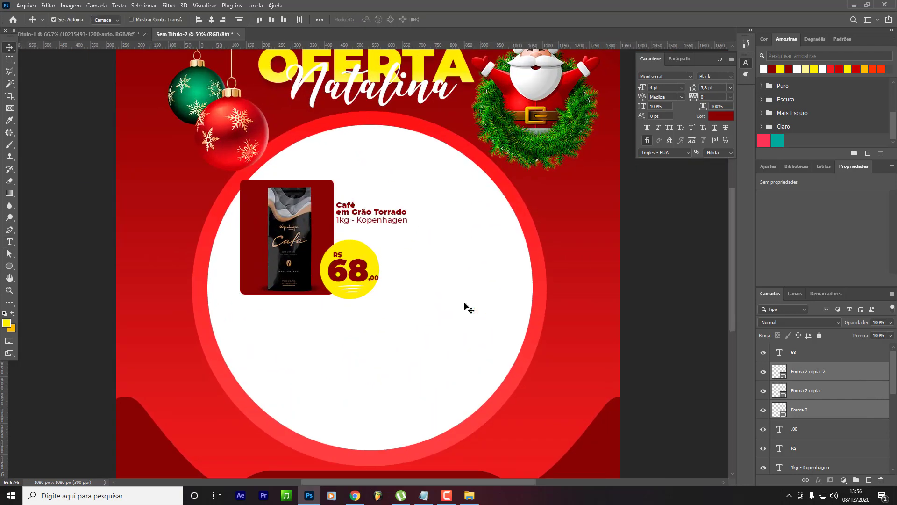
key("t")
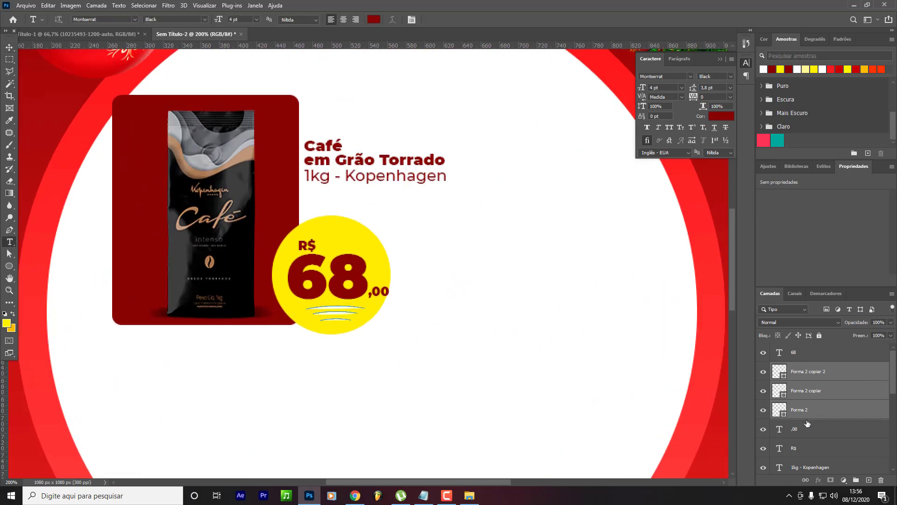
key("ctrl+g")
Try a Color Overlay in the dark red sampled from the "68" on the group of strokes.
left_click(819, 480)
left_click(851, 442)
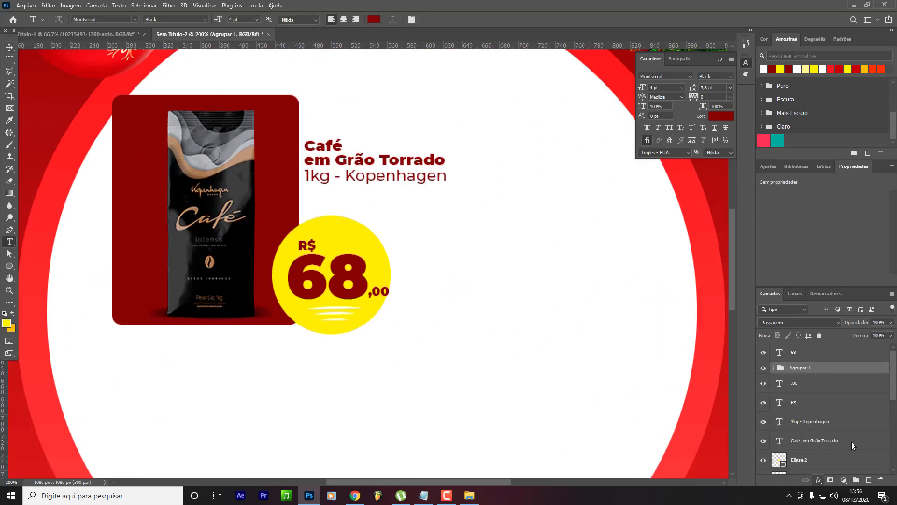
left_click(666, 293)
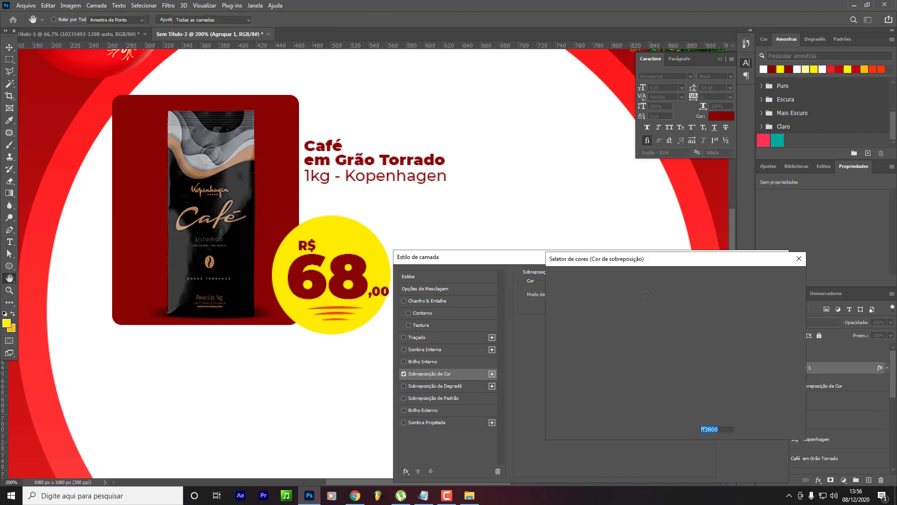
left_click(359, 270)
key("Return")
key("Return")
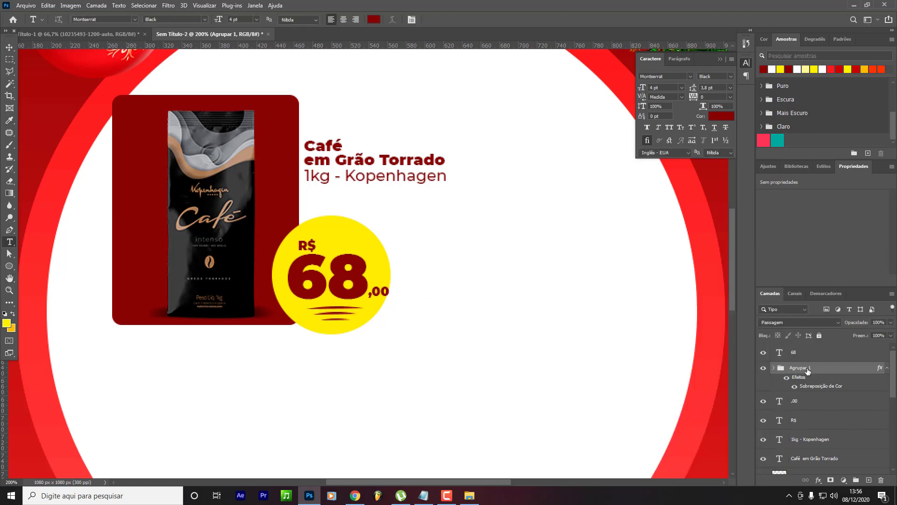
left_click(9, 47)
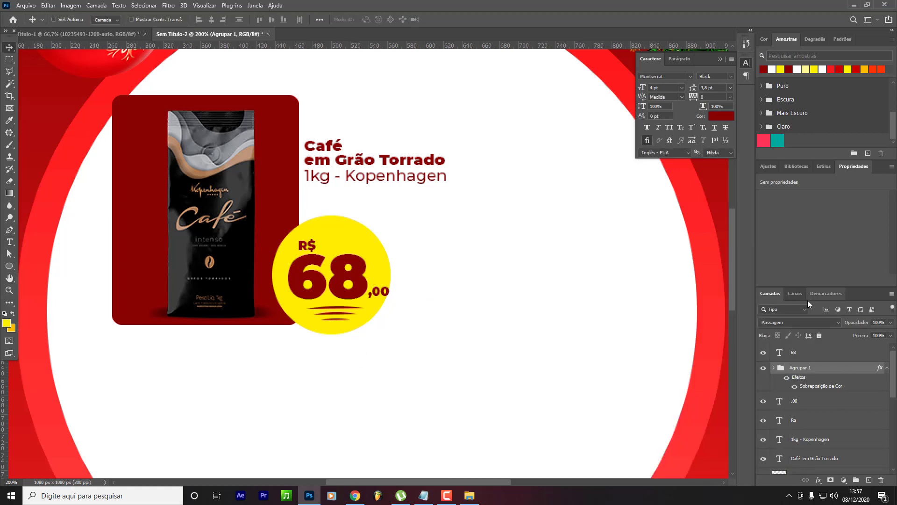
key("ctrl+z")
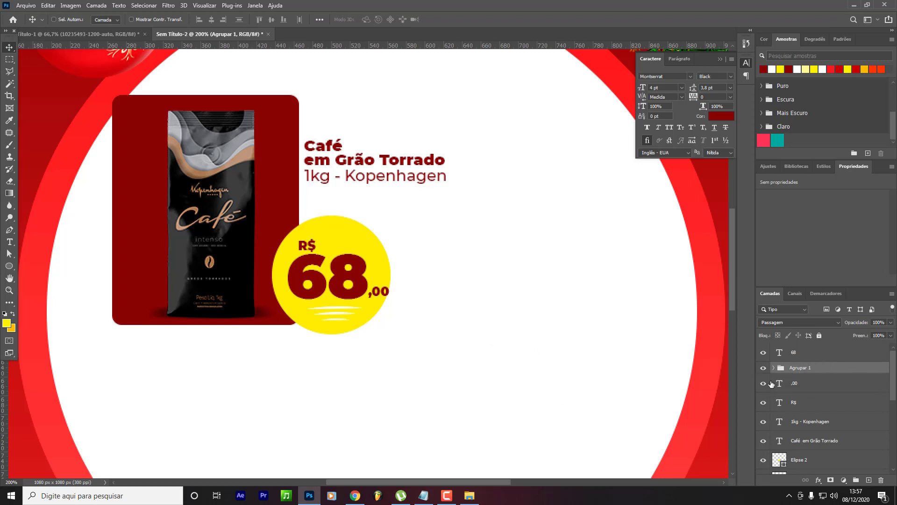
Apply a dark red Color Overlay in Normal mode at 100% opacity to the stroke group.
left_click(818, 480)
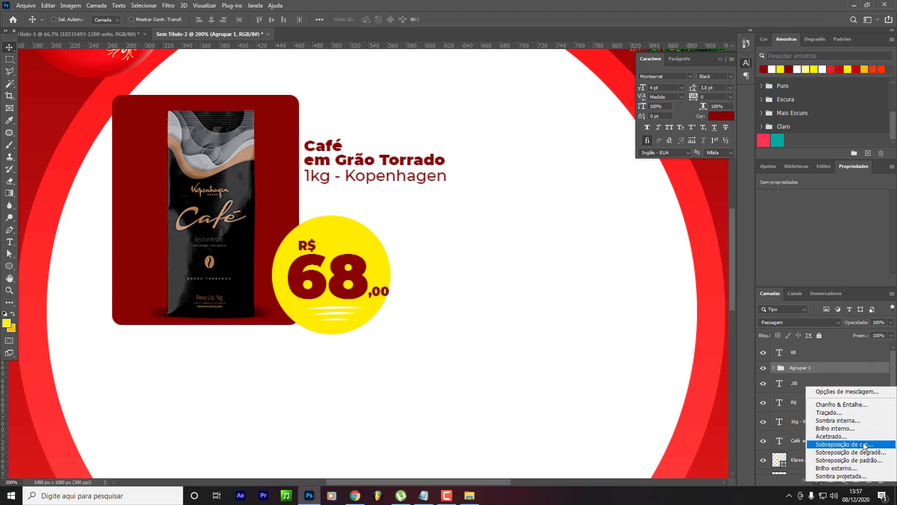
left_click(865, 444)
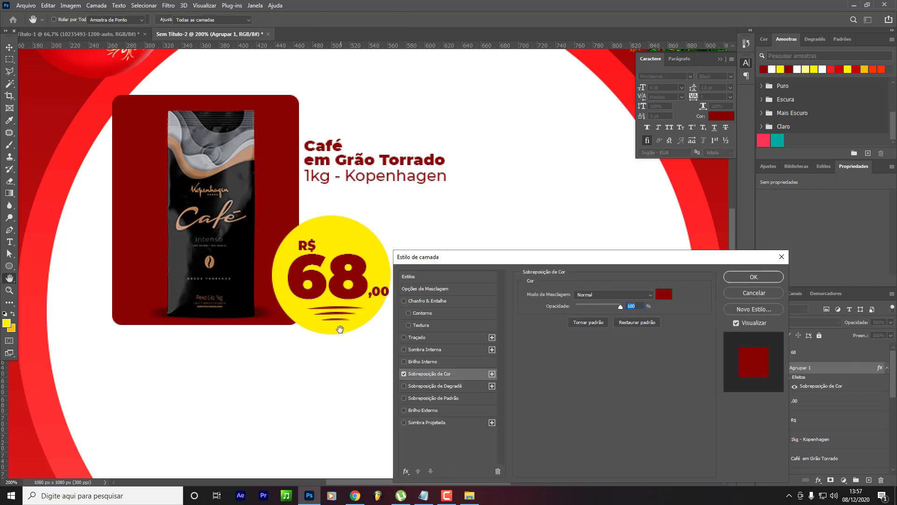
key("Return")
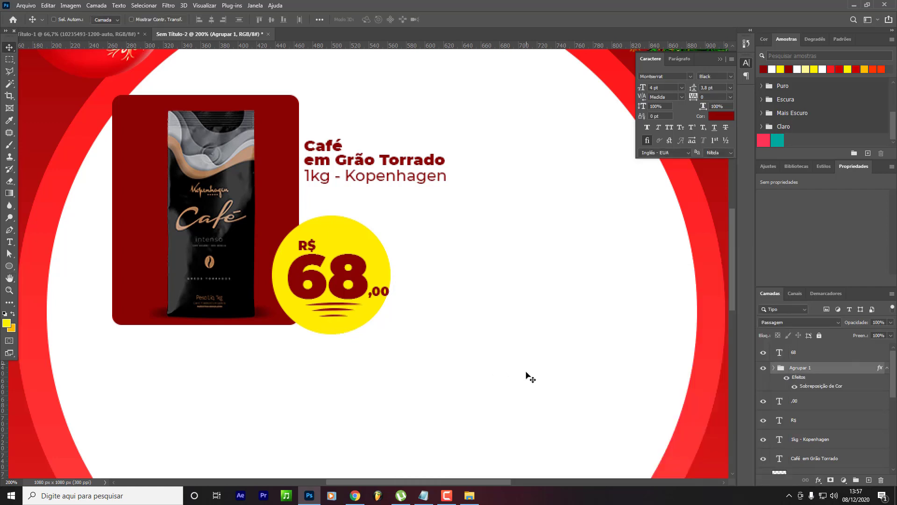
Select the ",00" and R$ texts and nudge them together about 3 px to the left.
left_click(806, 405)
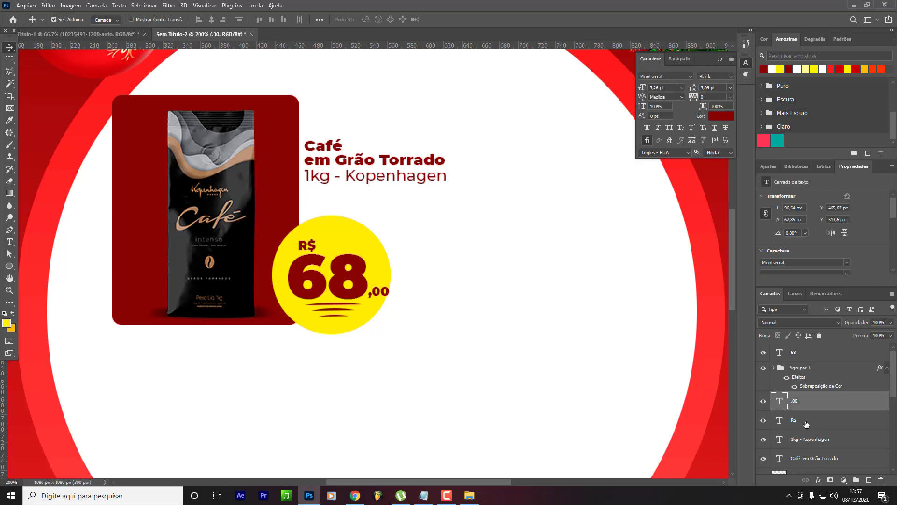
left_click(808, 423, "ctrl")
key("Right")
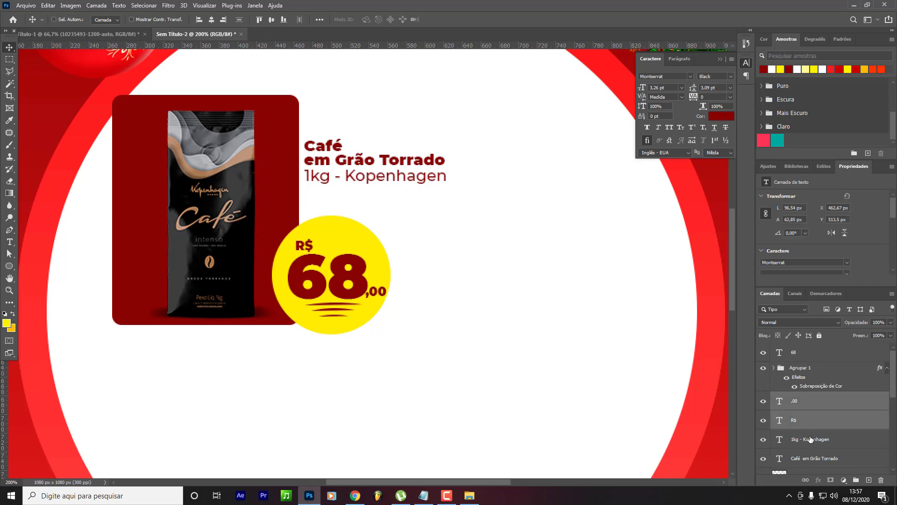
Add the "68" text to the selected price texts and nudge them together about 3 px left and 1 px up.
left_click(804, 358, "ctrl")
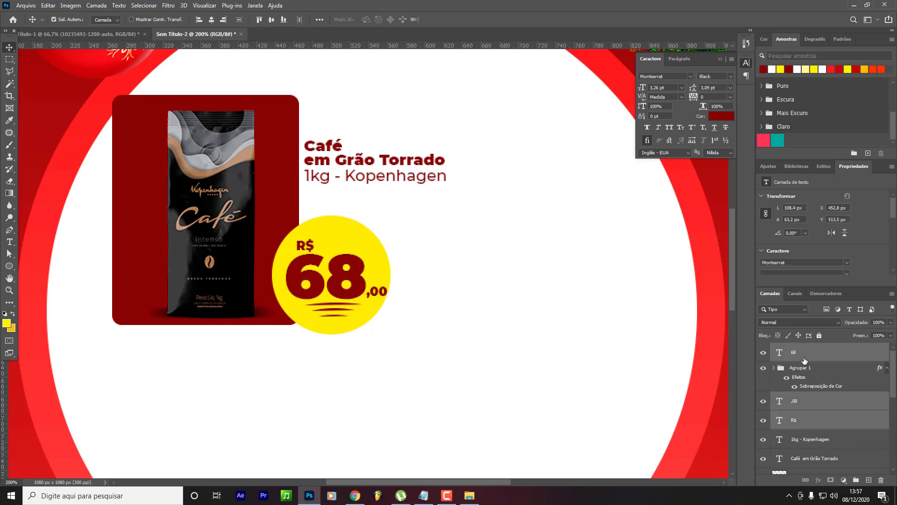
key("Left")
key("Left")
key("Left")
key("Left")
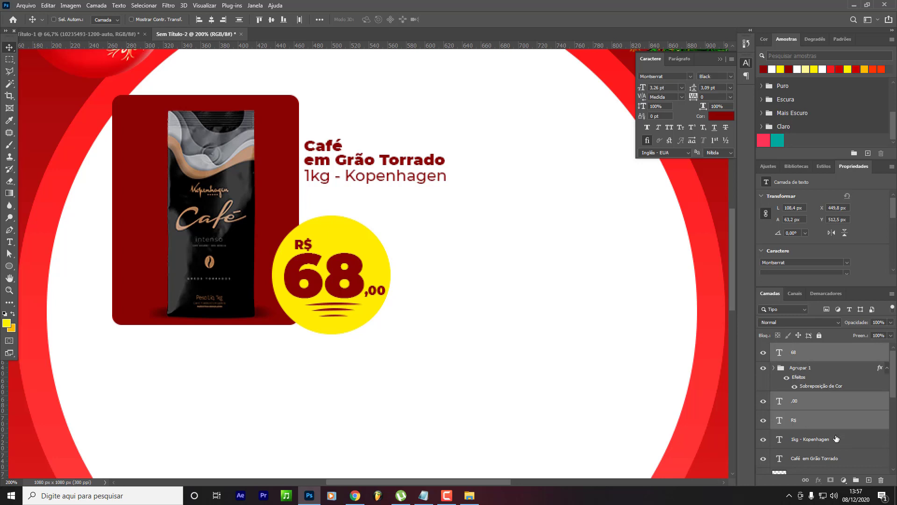
Add the yellow badge circle to the selection of price texts.
scroll(770, 442, "down", 2)
left_click(763, 443)
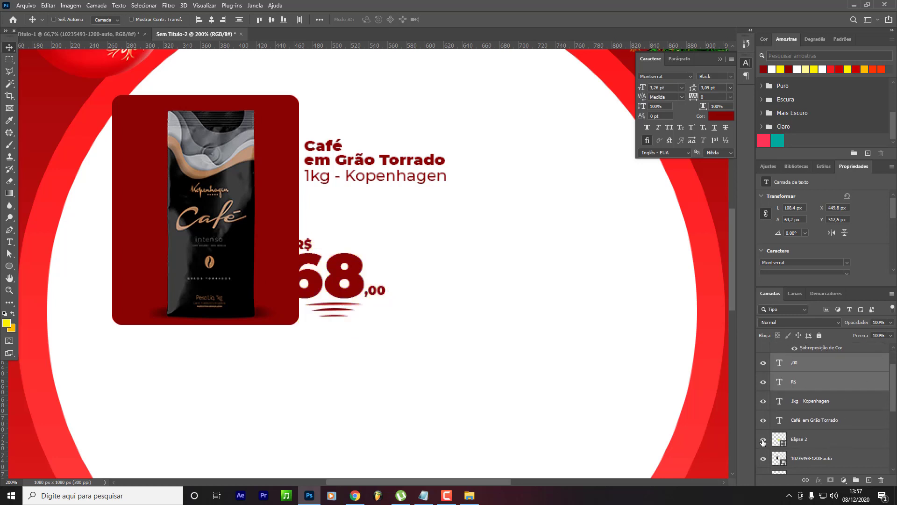
left_click(763, 442)
left_click(799, 439, "ctrl")
scroll(805, 403, "up", 2)
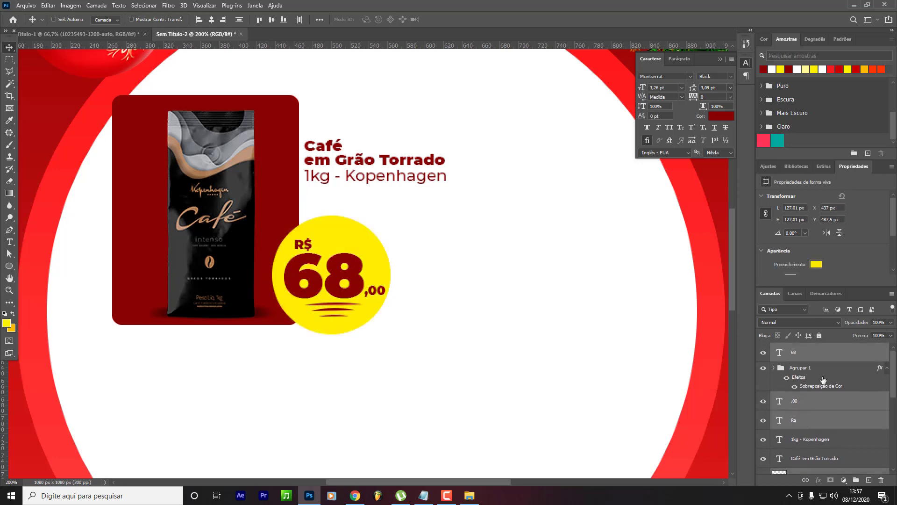
key("ctrl+g")
double_click(799, 348)
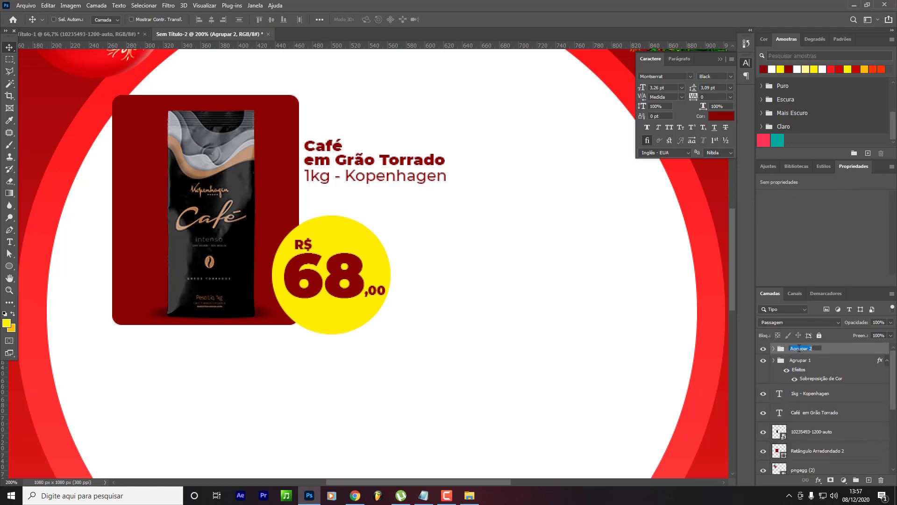
key("Return")
key("ctrl+shift+g")
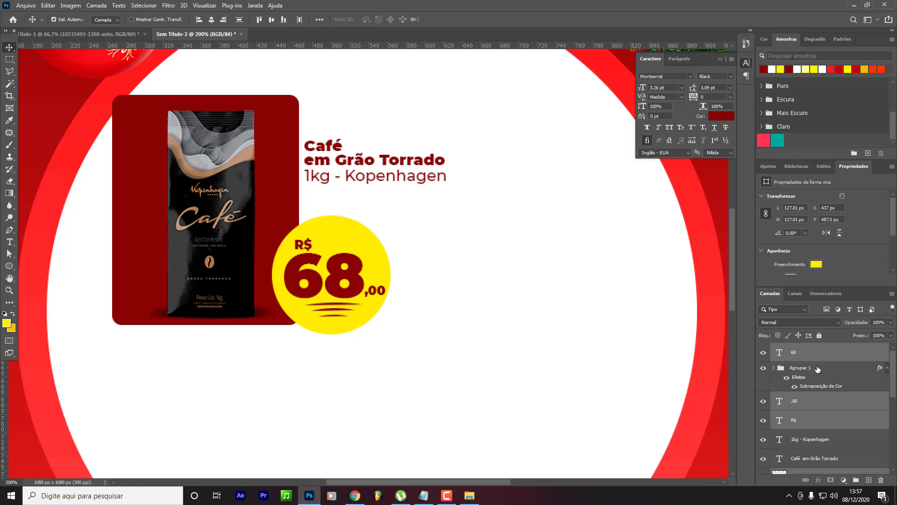
Include the curved strokes group in the selection, group all the price badge layers and name the group "preço".
left_click(813, 372, "ctrl")
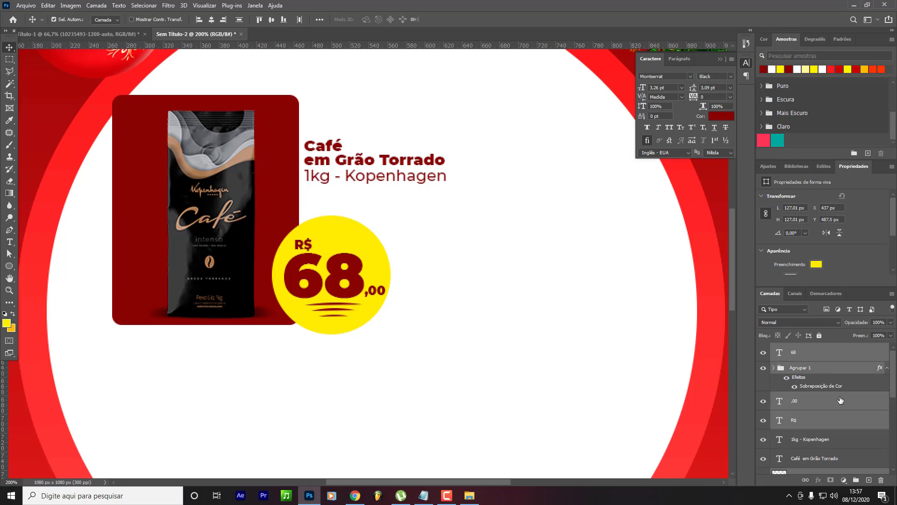
key("ctrl+g")
double_click(799, 348)
type("preço")
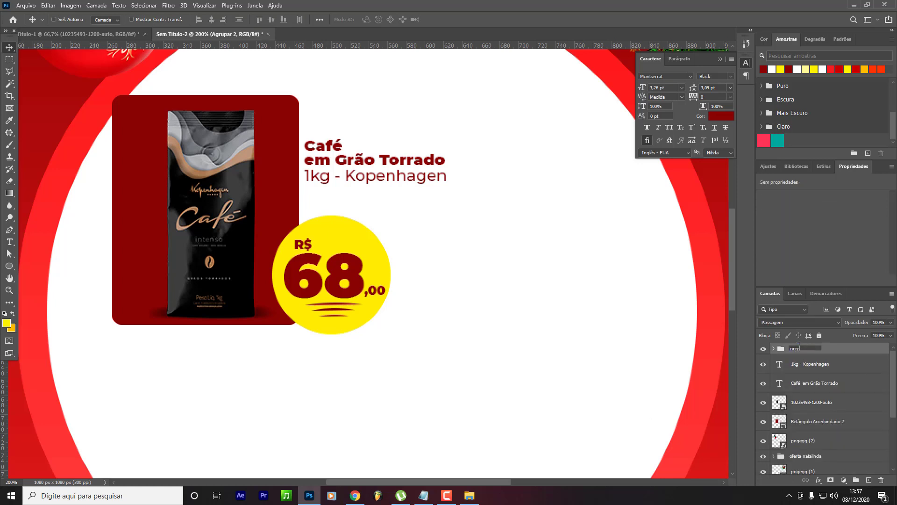
key("Return")
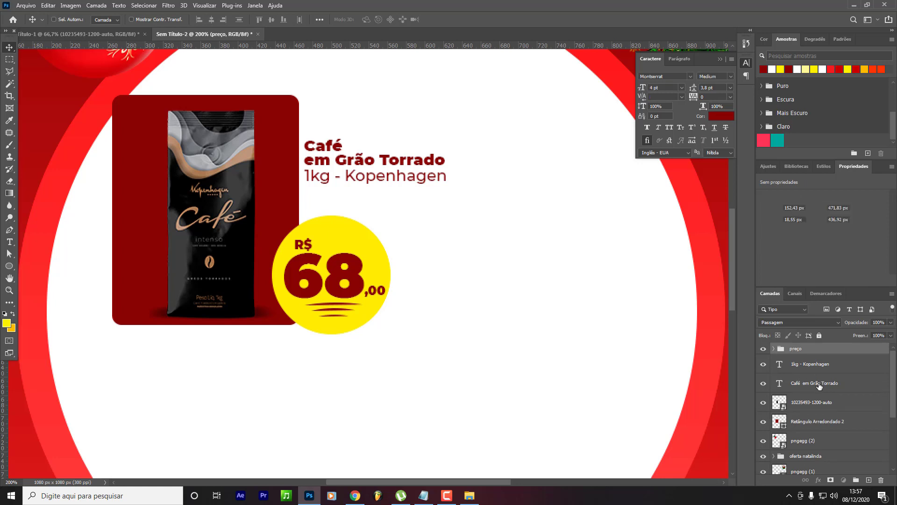
Group the "1kg - Kopenhagen" and "Café em Grão Torrado" text layers and name the group "titulo produto".
left_click(813, 367)
left_click(816, 384, "shift")
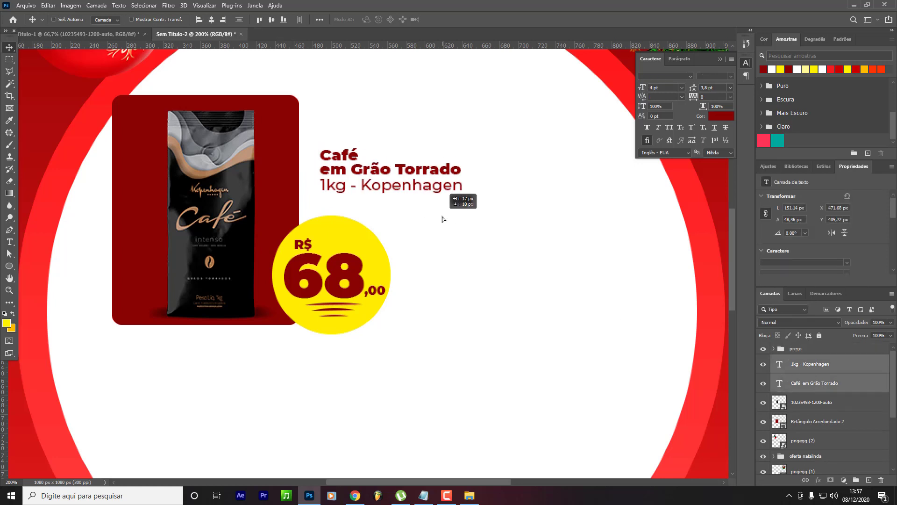
key("ctrl+g")
double_click(800, 361)
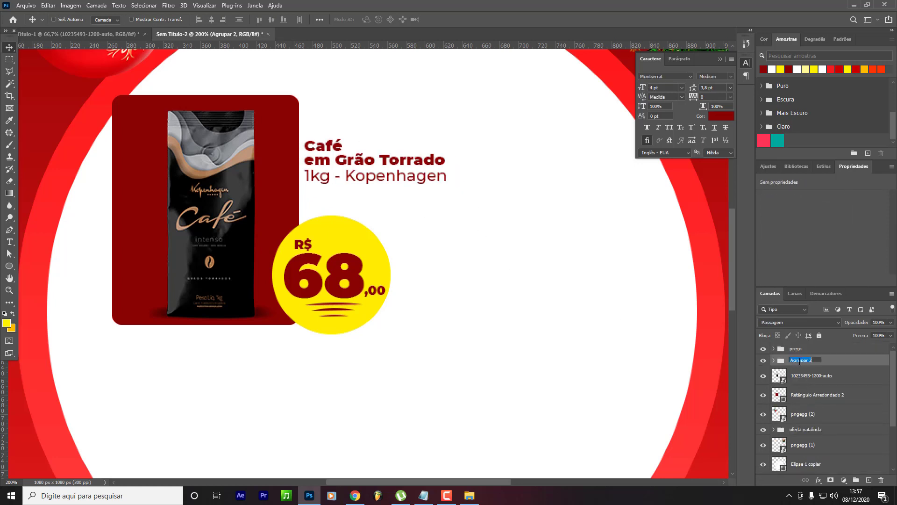
type("titulo produto")
key("Return")
Group the coffee bag image with its dark red rounded rectangle and name the group "produto".
left_click(813, 380)
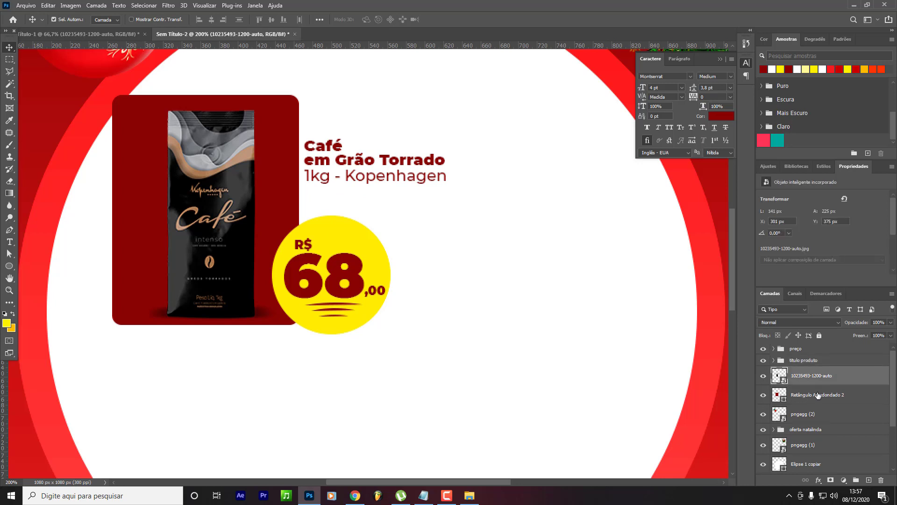
left_click(813, 396, "shift")
key("ctrl+g")
double_click(804, 373)
type("produto")
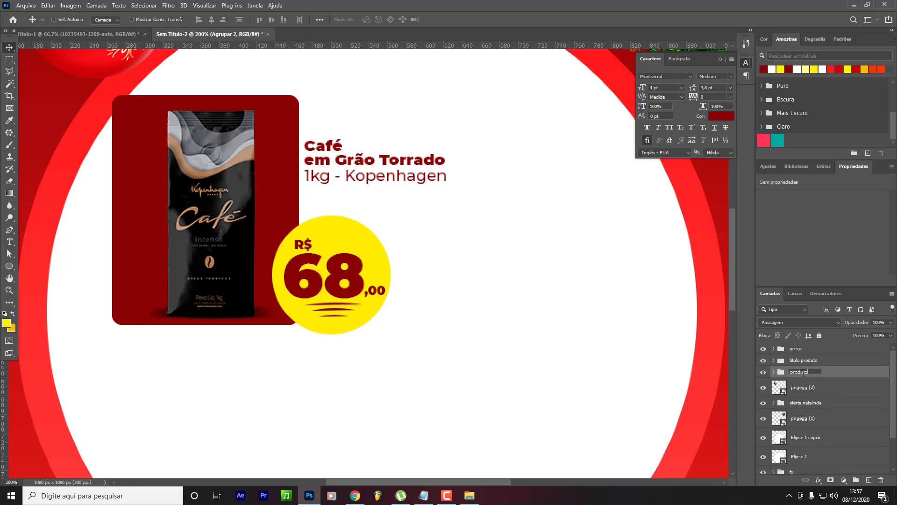
key("Return")
Group the preço, titulo produto and produto groups together and name the new group "produto01".
left_click(803, 351, "shift")
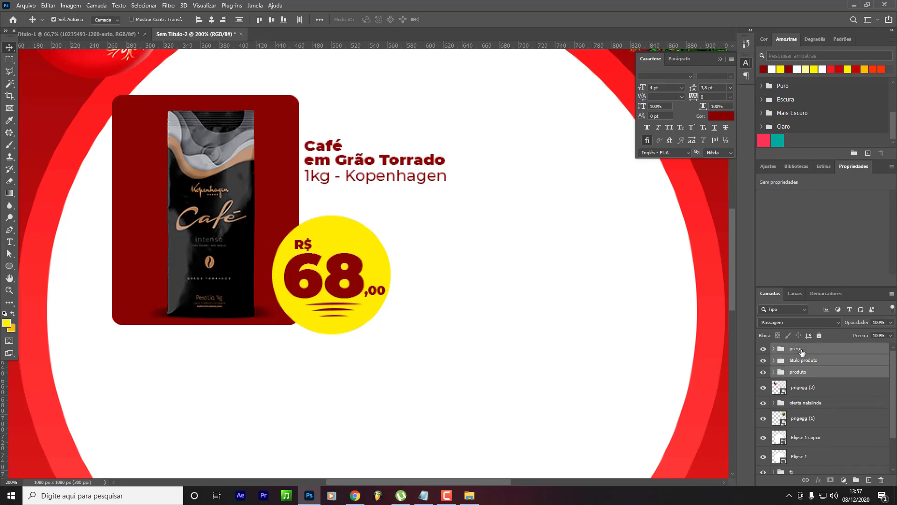
key("ctrl+g")
double_click(801, 349)
type("produto01")
key("Return")
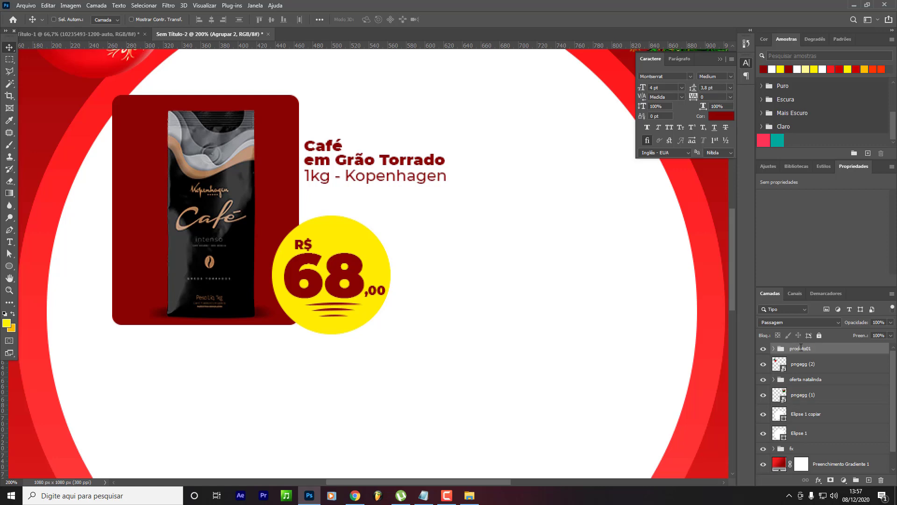
Move the produto01 card about 103 px left and 16 px down, over the white circle's left edge.
scroll(430, 215, "up", 2)
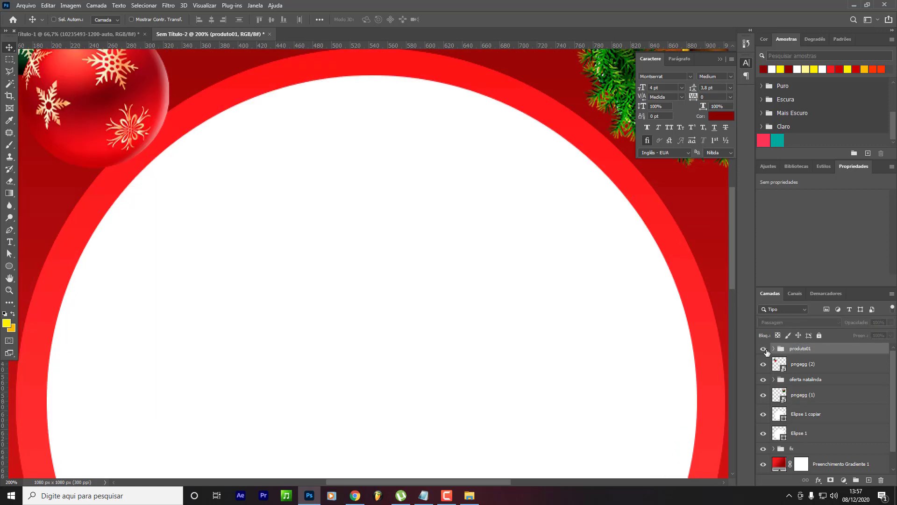
key("ctrl+minus")
key("ctrl+minus")
left_click_drag(361, 299, 329, 301)
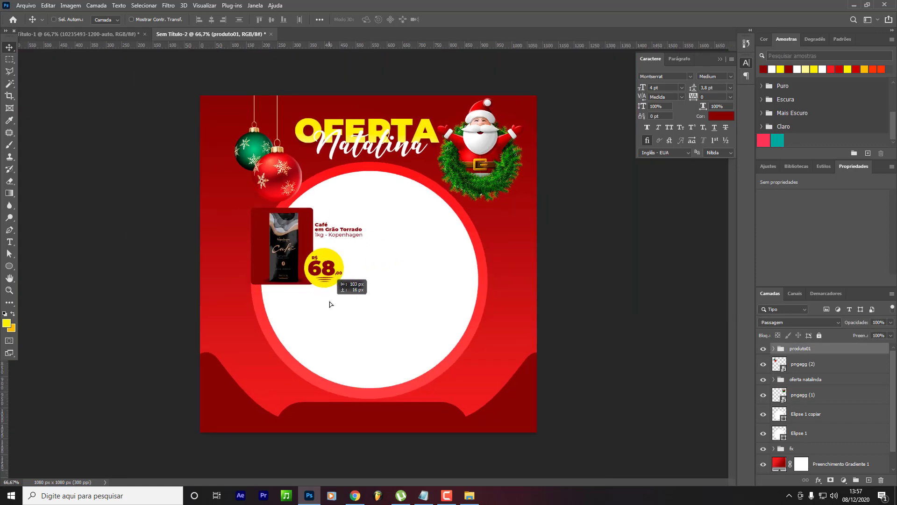
Scale the produto01 card proportionally to about 88.14%, keeping its upper-left corner in place.
key("ctrl+plus")
key("ctrl+plus")
key("ctrl+minus")
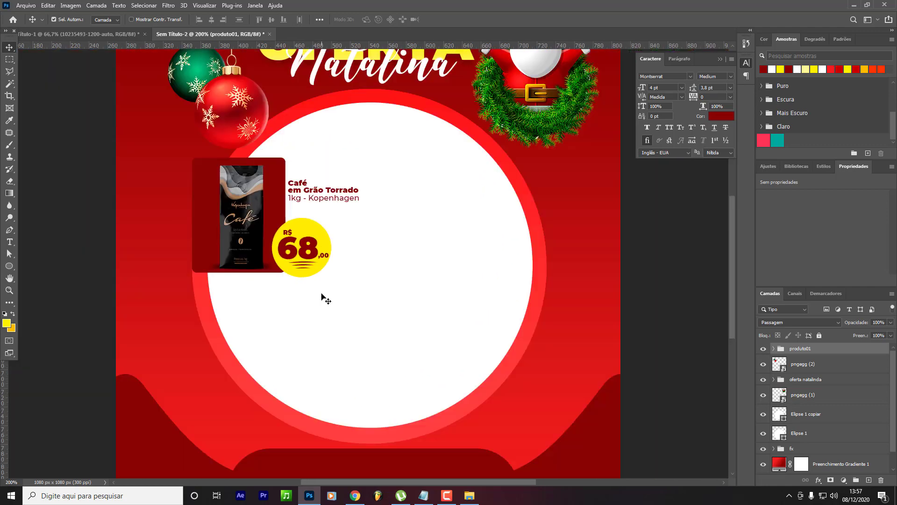
key("ctrl+t")
left_click_drag(356, 278, 337, 266)
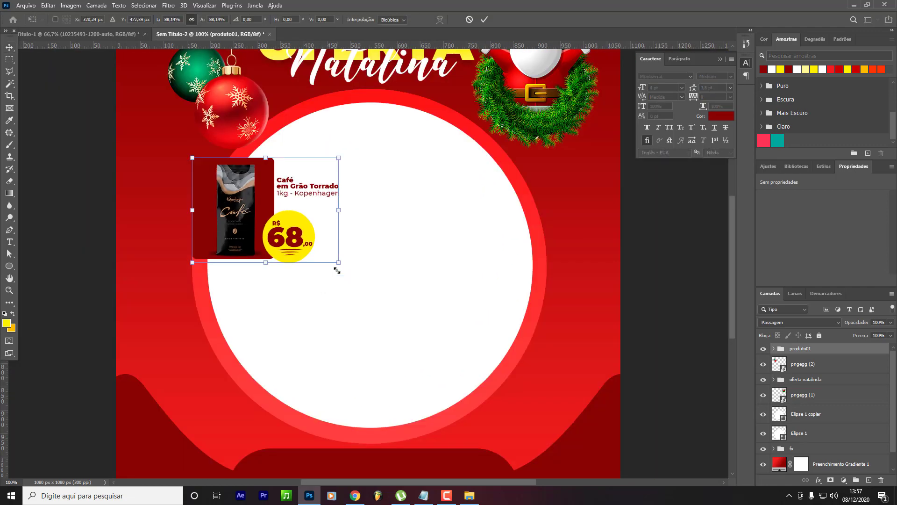
key("Return")
Duplicate the produto01 card to the right, level with the original inside the white circle.
key("ctrl+plus")
scroll(270, 255, "up", 5)
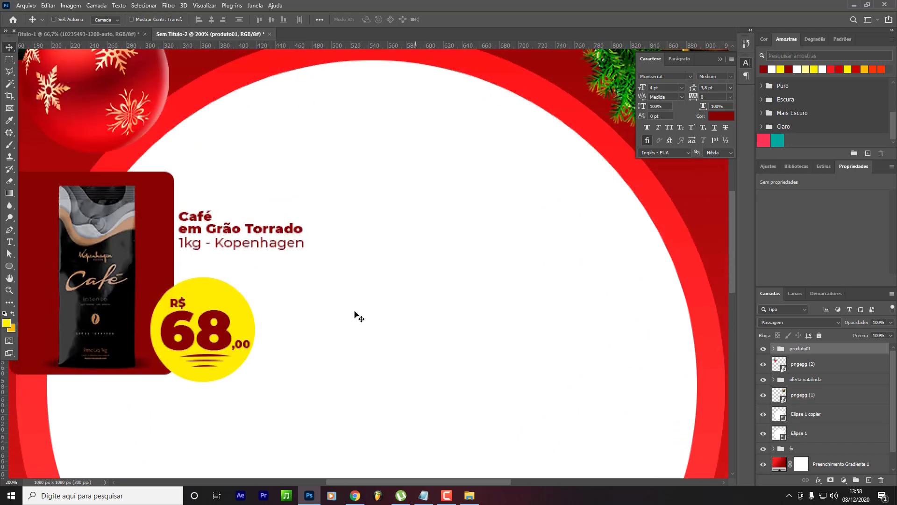
left_click_drag(145, 283, 457, 281)
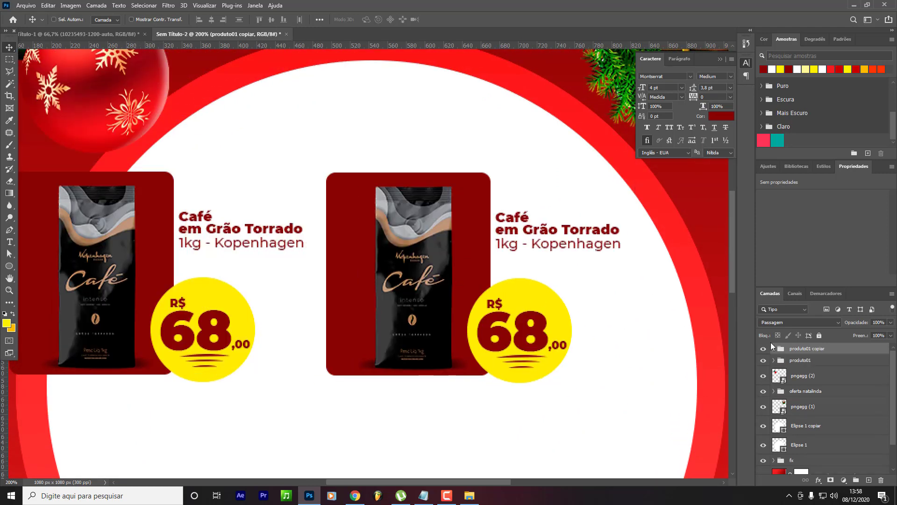
Copy the olive jar layer from the product images document into the duplicated card's produto group, above the coffee bag.
left_click(774, 349)
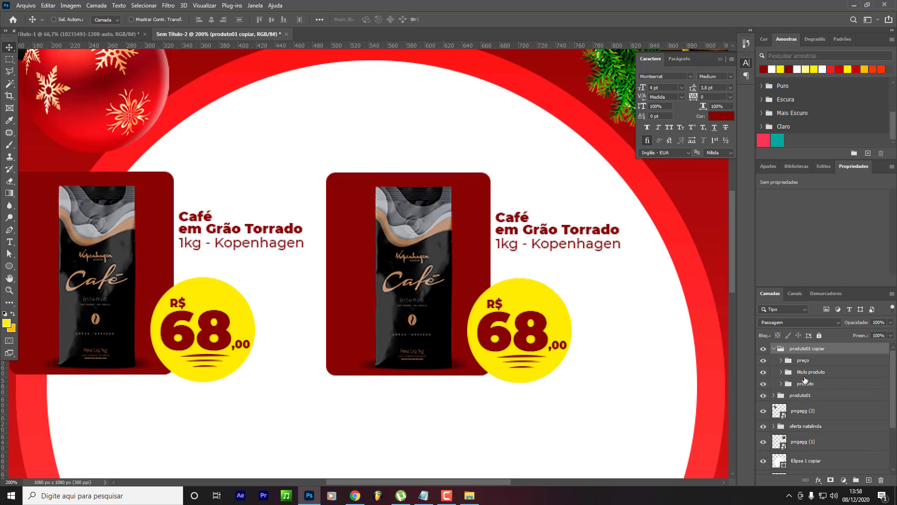
left_click(781, 384)
left_click(830, 402)
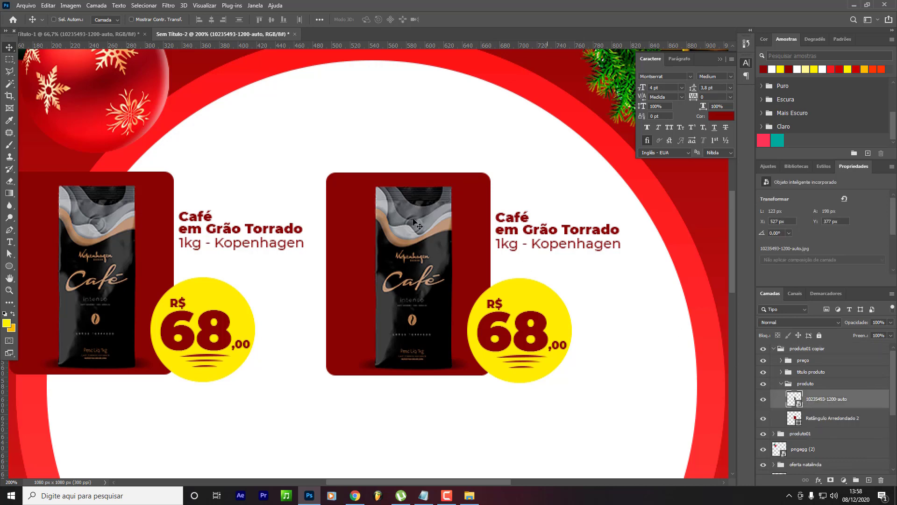
left_click(88, 34)
left_click(804, 415)
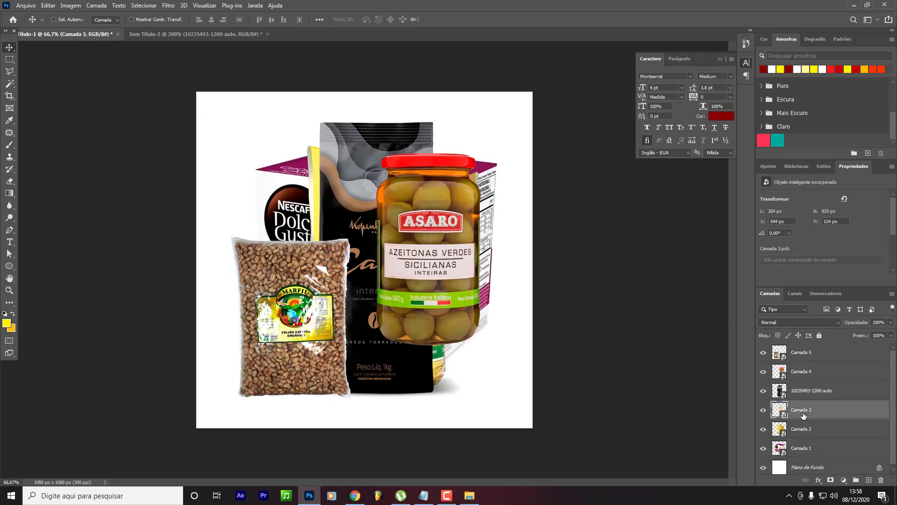
left_click(767, 357)
left_click(767, 357)
left_click(807, 358)
left_click(761, 372)
left_click(764, 372)
left_click_drag(795, 371, 335, 272)
Fit the olive jar at about 81 × 149 px onto the duplicated card and delete the coffee bag image behind it.
key("ctrl+t")
key("ctrl+minus")
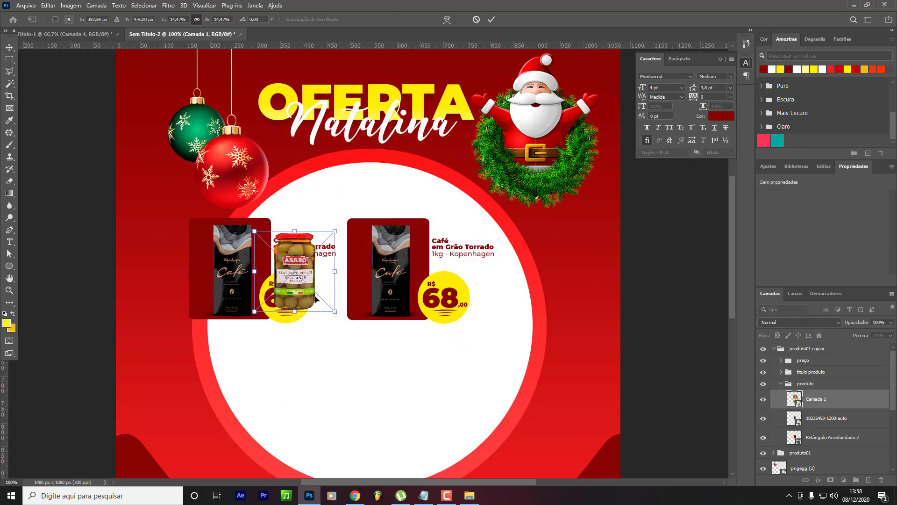
left_click_drag(322, 309, 414, 317)
left_click_drag(431, 283, 423, 283)
key("Return")
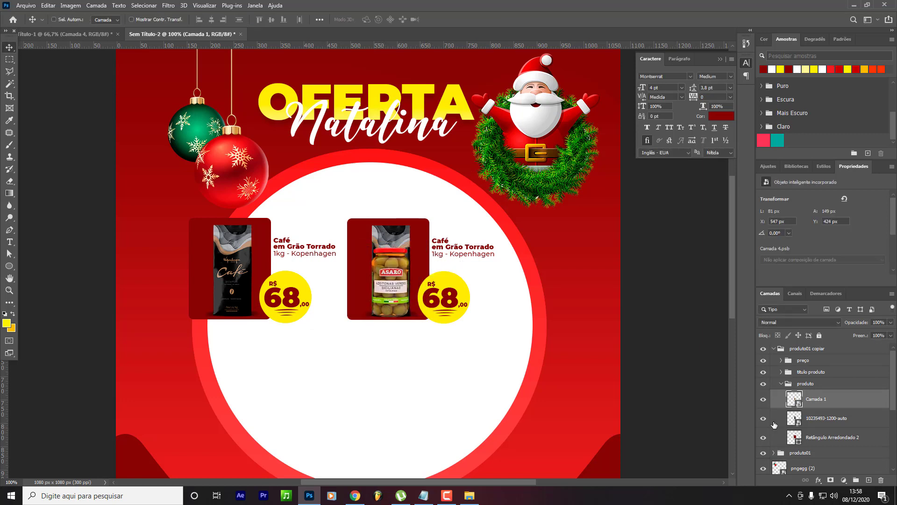
left_click(806, 419)
key("Delete")
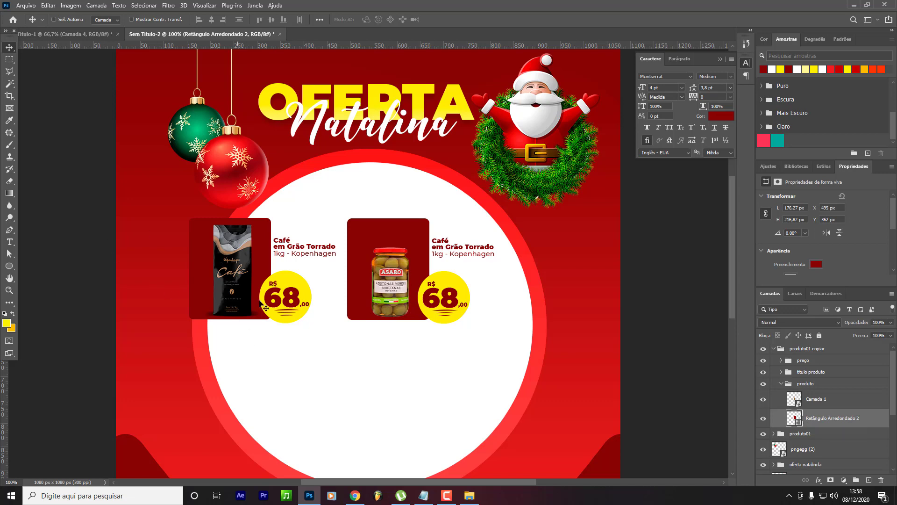
Add an empty layer between the olive jar and the card's dark red rounded rectangle.
key("ctrl+plus")
key("ctrl+plus")
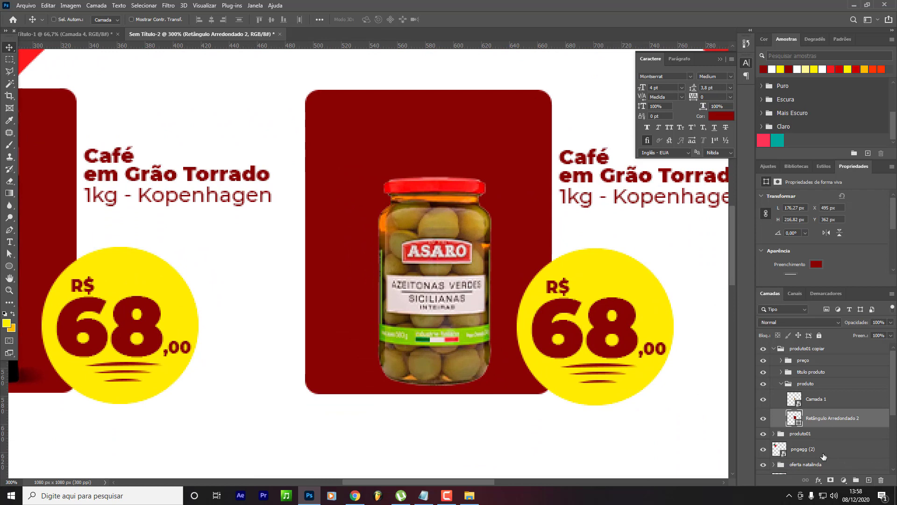
left_click(868, 480)
key("ctrl+z")
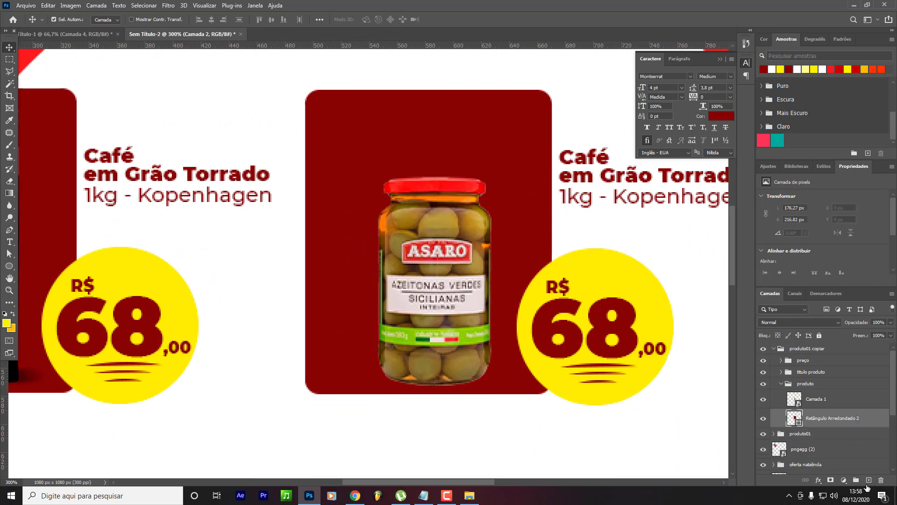
left_click(869, 480)
Set the Brush tool to a 90 px size with black as the foreground color.
key("b")
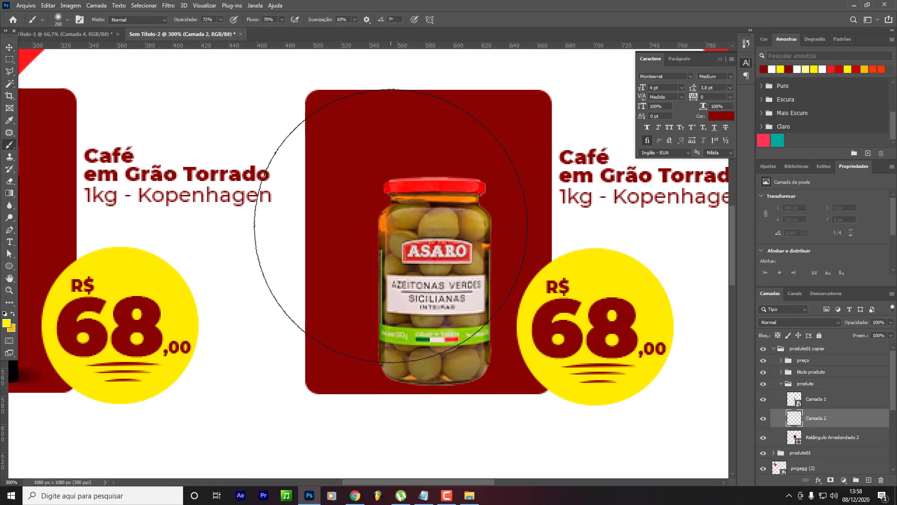
key("bracketleft")
key("bracketleft")
key("bracketleft")
key("bracketleft")
key("bracketleft")
key("bracketleft")
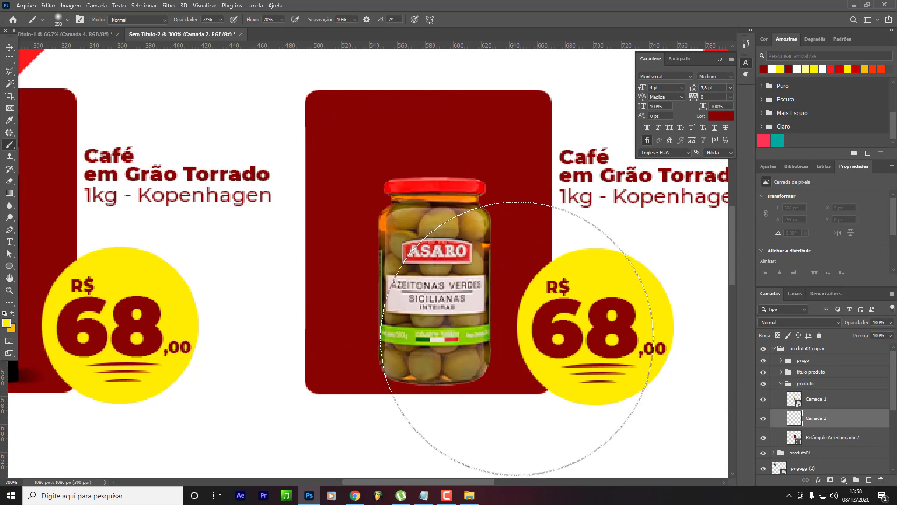
left_click(5, 326)
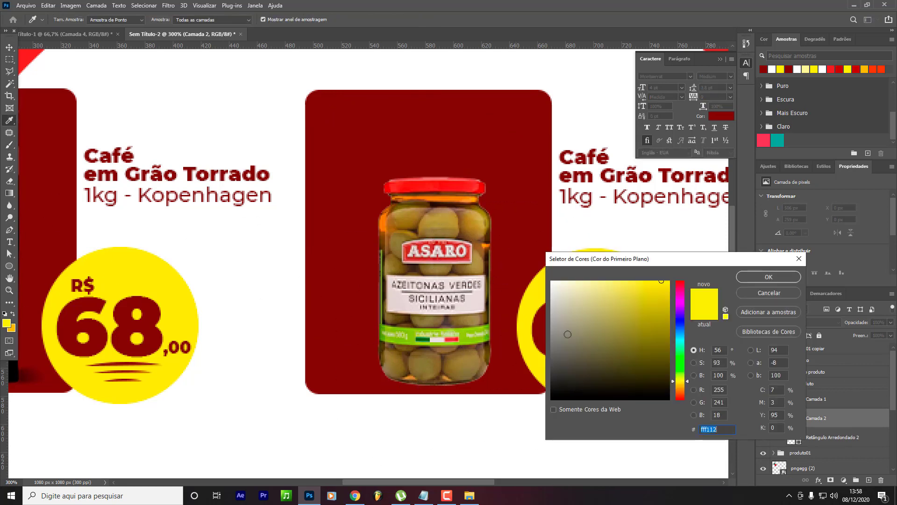
left_click_drag(566, 334, 508, 431)
key("Return")
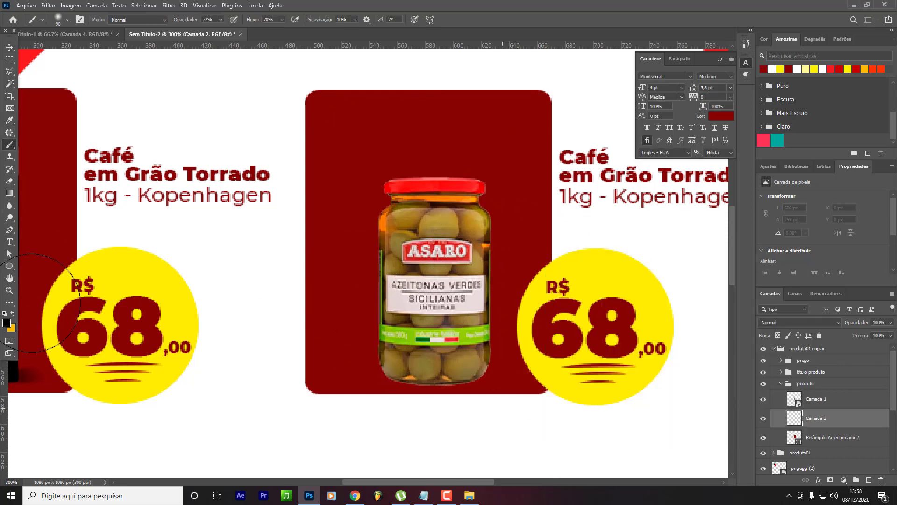
Flatten the soft round brush tip into a 0° ellipse and paint a black shadow about 144 × 25 px beneath the jar.
left_click(67, 19)
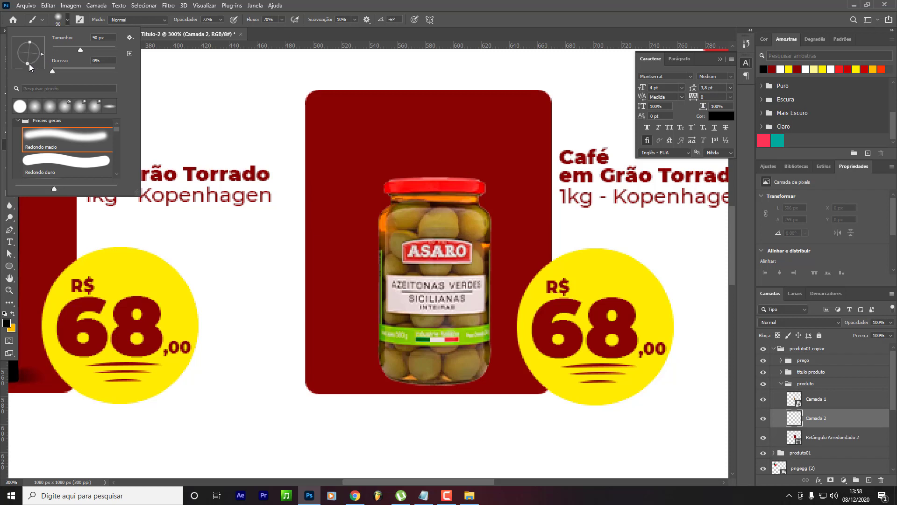
left_click_drag(30, 61, 29, 55)
left_click(43, 52)
left_click(433, 386)
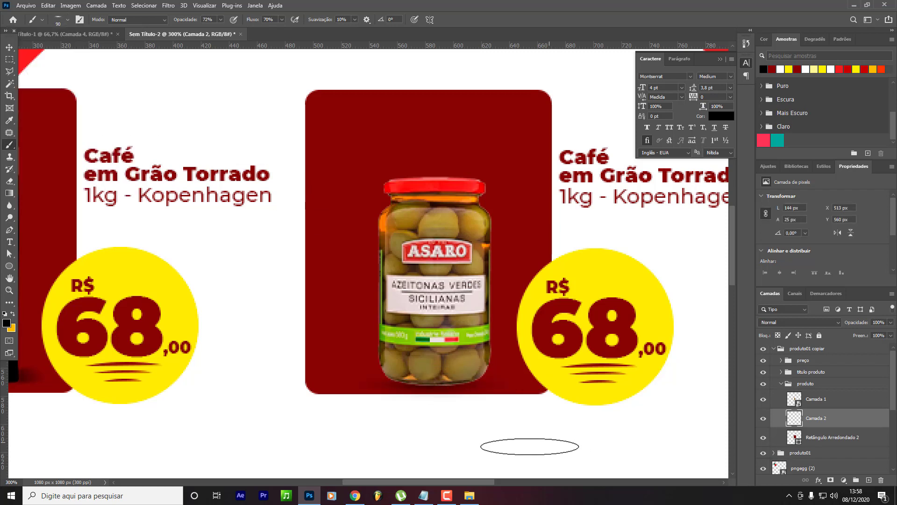
Extend the black brushed shadow beneath the olive jar to about 146 × 25 px.
left_click(431, 385)
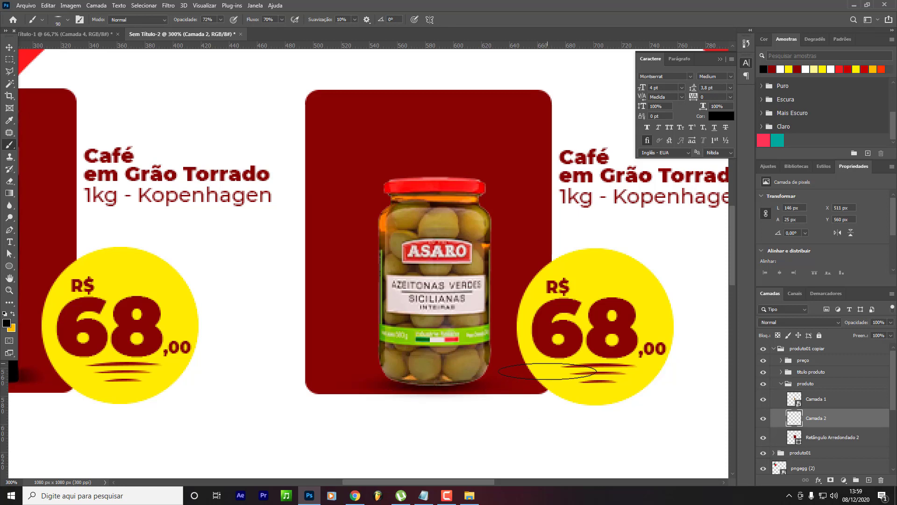
key("ctrl+1")
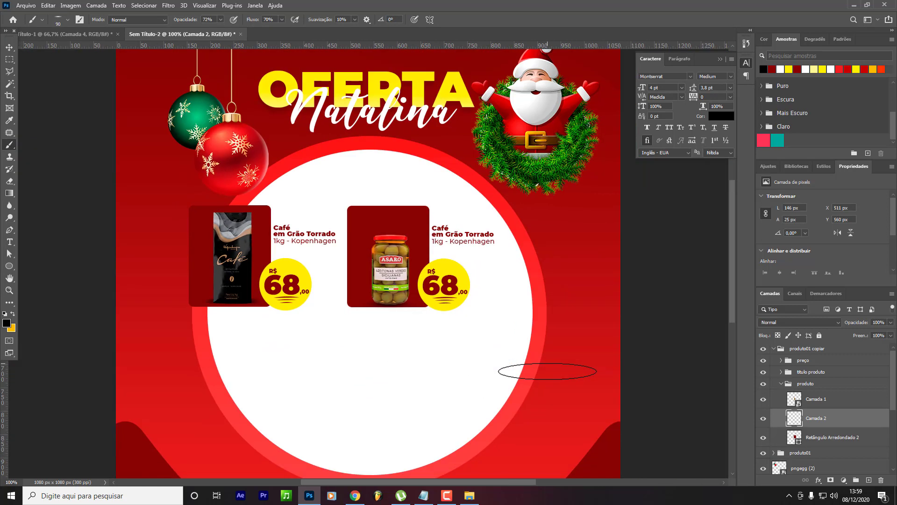
key("ctrl+plus")
key("v")
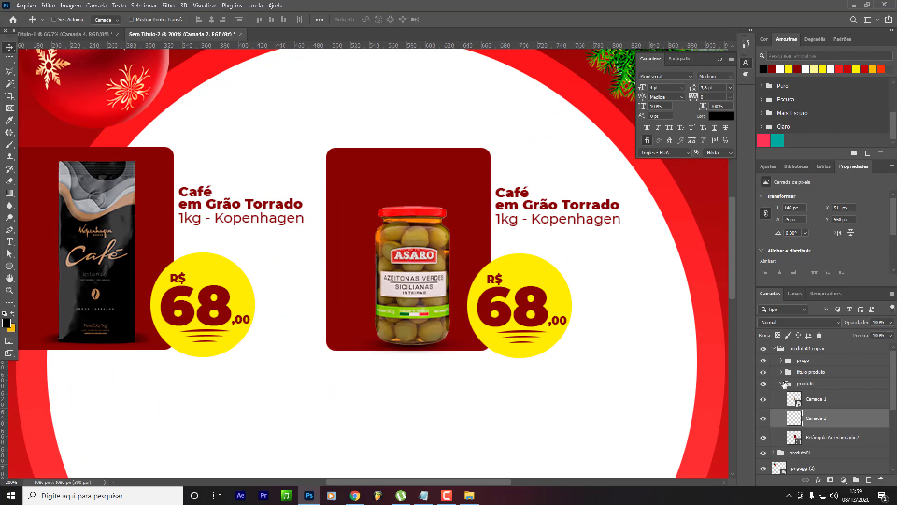
scroll(308, 327, "up", 1)
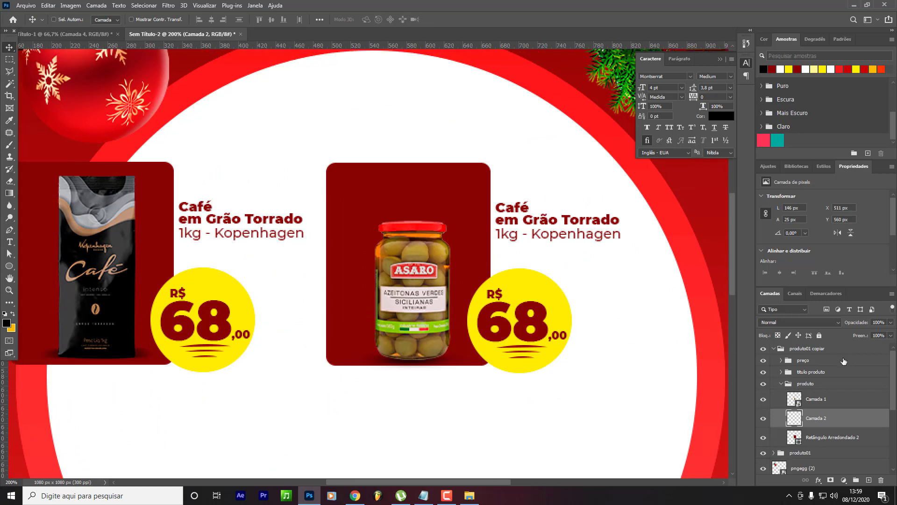
Switch to Notepad and look through the product list for an olive product's name and price.
left_click(424, 494)
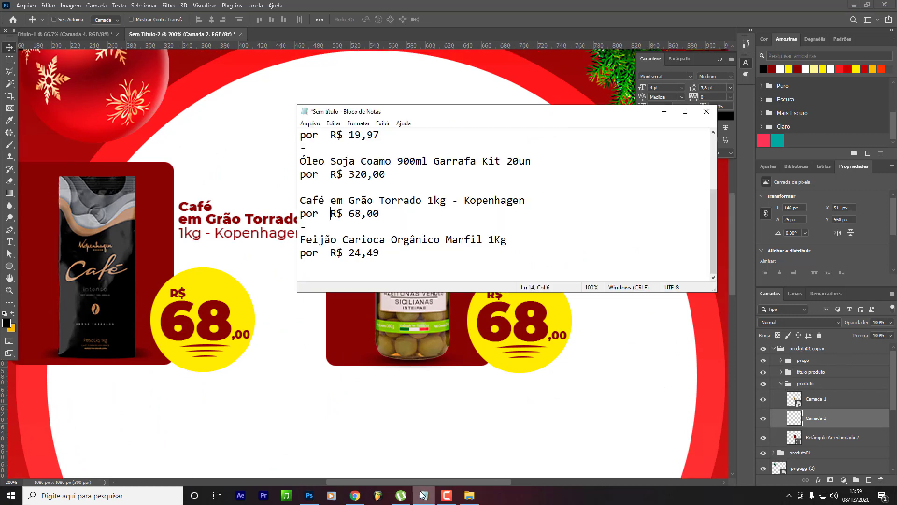
scroll(433, 240, "up", 3)
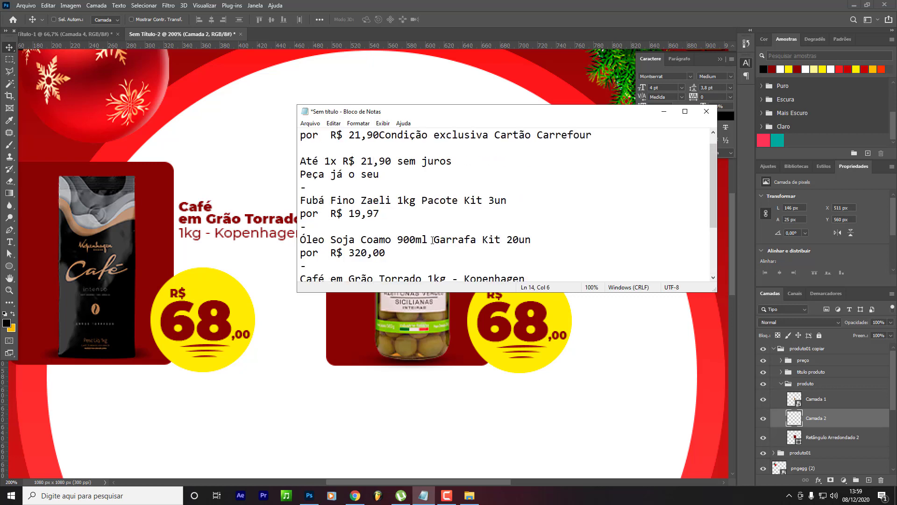
scroll(322, 183, "down", 3)
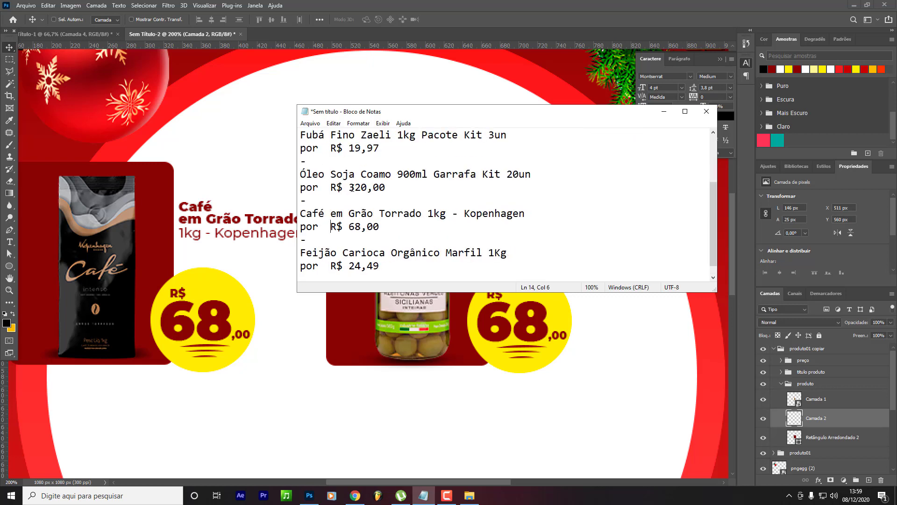
scroll(360, 197, "up", 1)
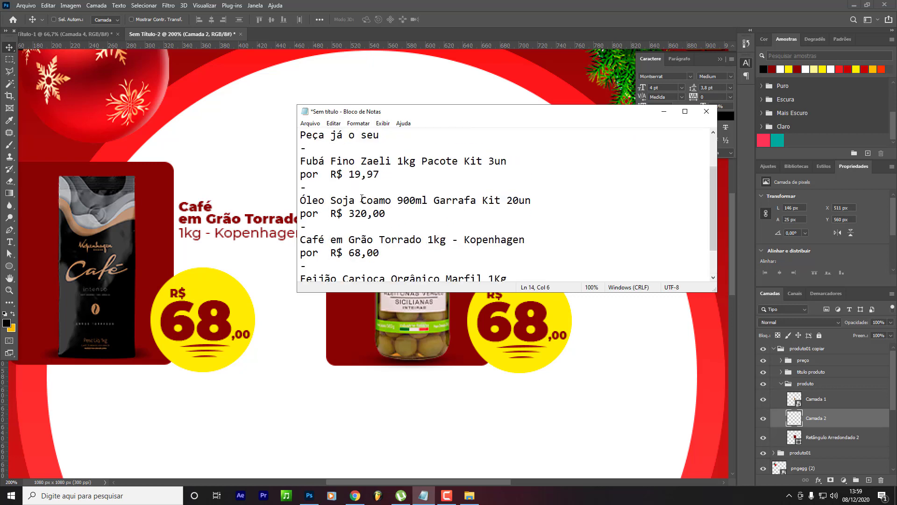
scroll(363, 202, "up", 1)
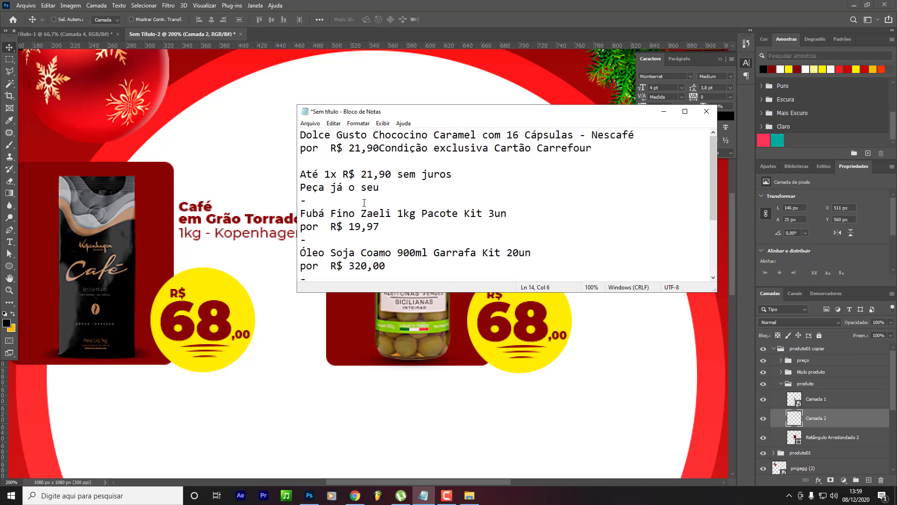
scroll(366, 205, "down", 1)
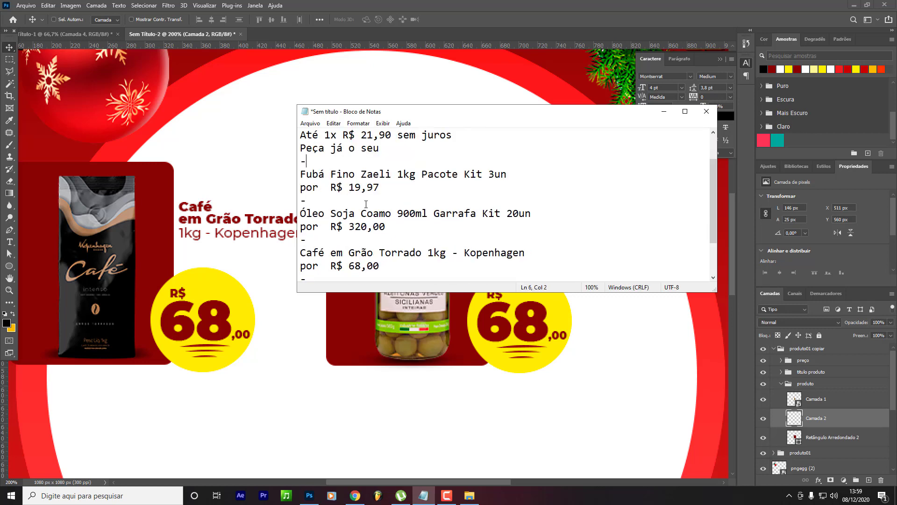
scroll(366, 204, "down", 1)
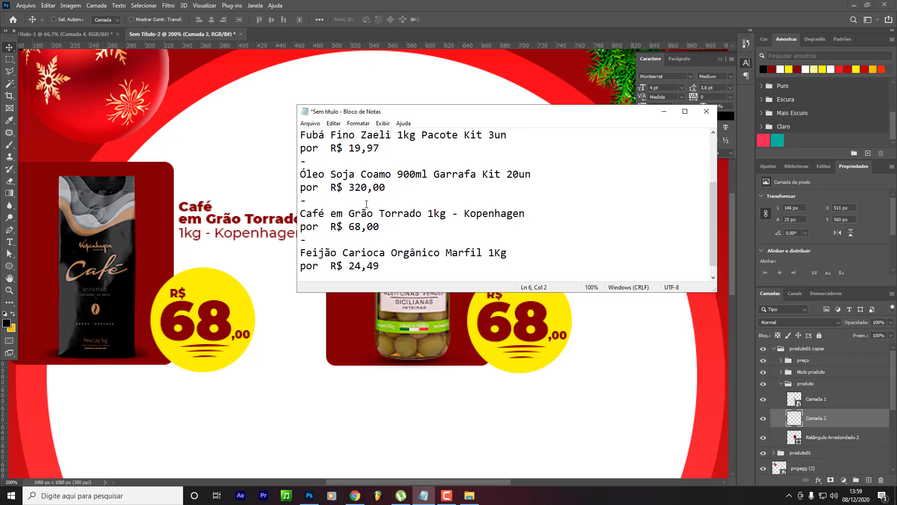
scroll(366, 204, "down", 1)
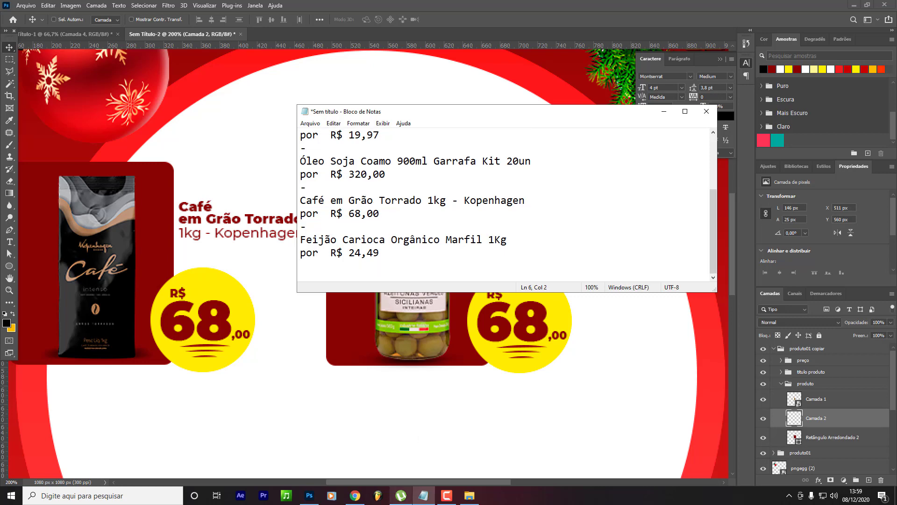
Switch to Chrome, search Google for "azeitona carrefour" and open the Carrefour page of the La Violetera green olives.
left_click(356, 497)
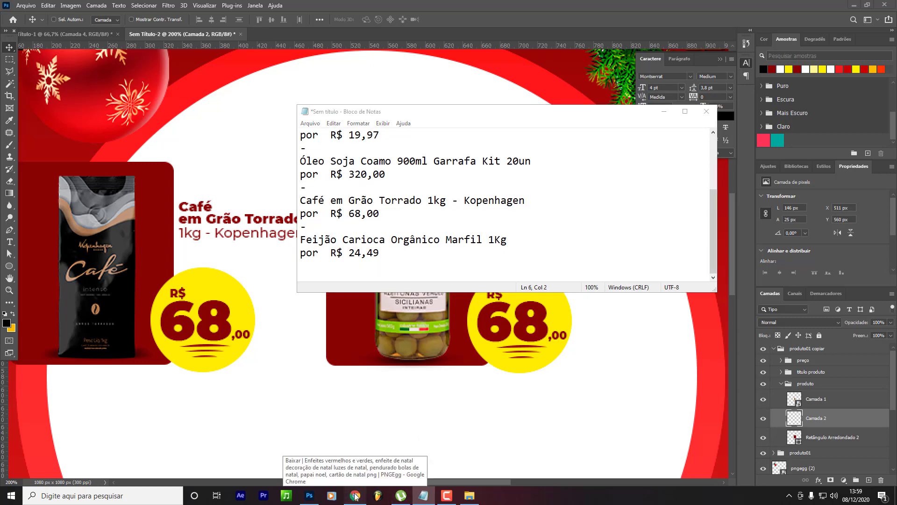
left_click(355, 496)
left_click(157, 5)
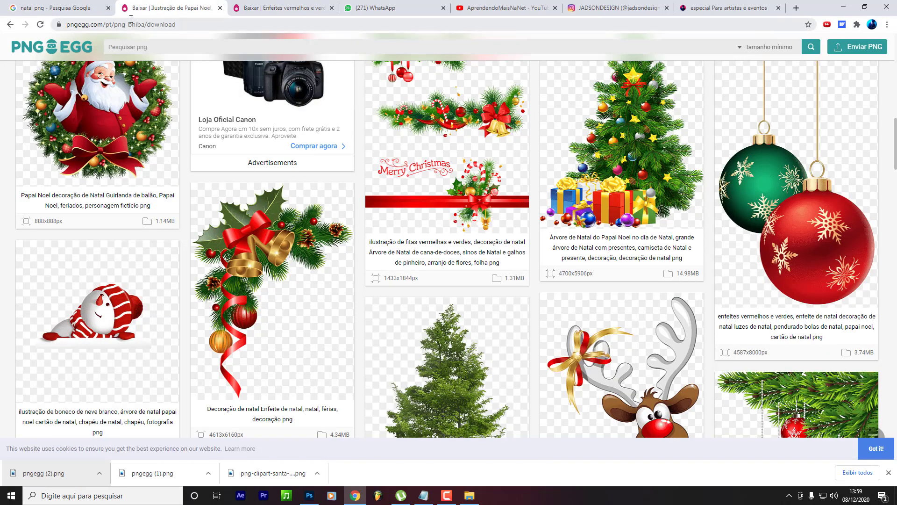
left_click(46, 5)
left_click(145, 24)
type("azeitona carref")
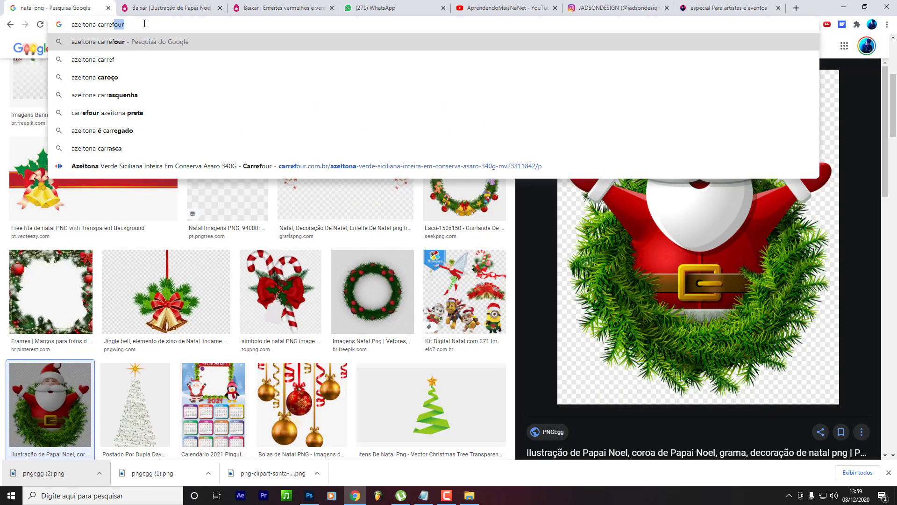
key("Return")
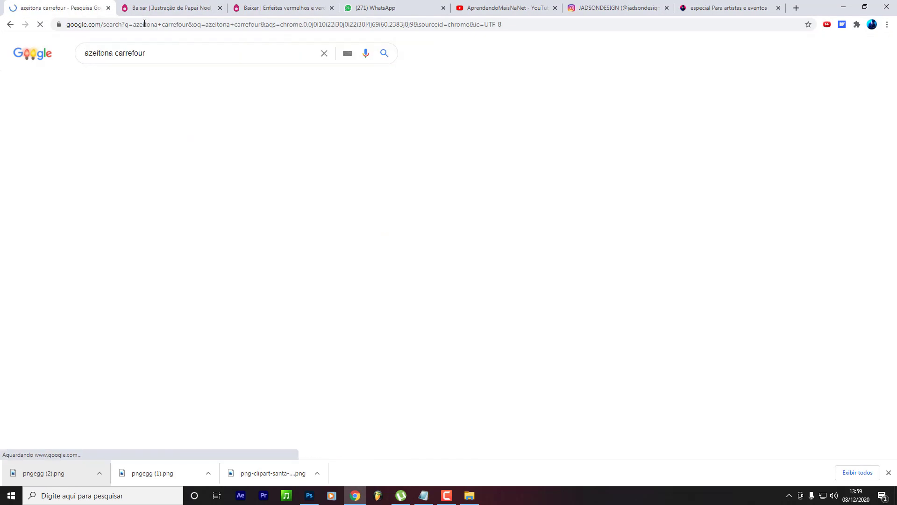
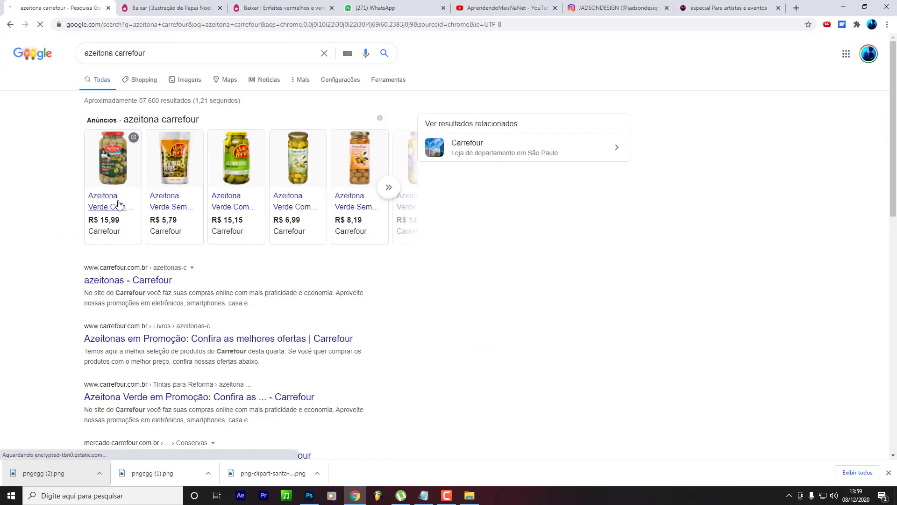
left_click(133, 216)
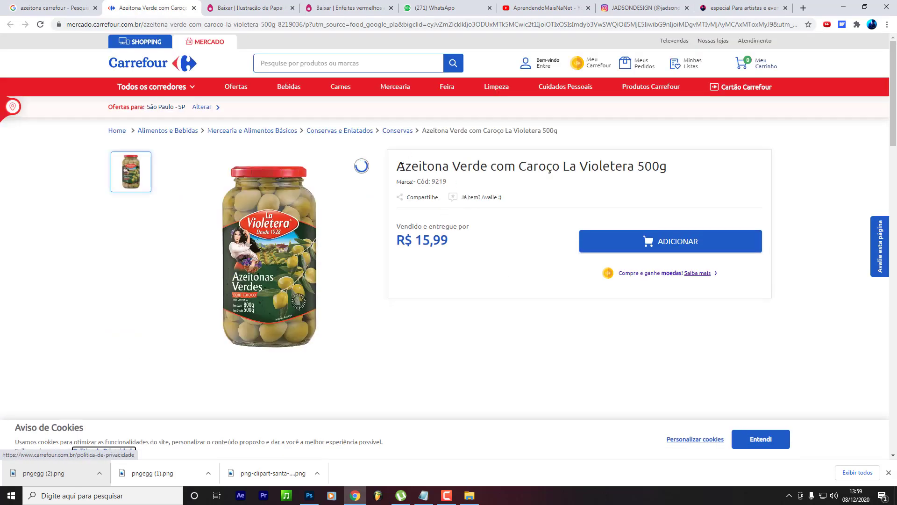
Copy the words "Azeitona Verde" from the product page's heading and return to Photoshop.
mouse_move(401, 167)
left_mouse_down()
mouse_move(488, 168)
mouse_move(400, 172)
left_mouse_up()
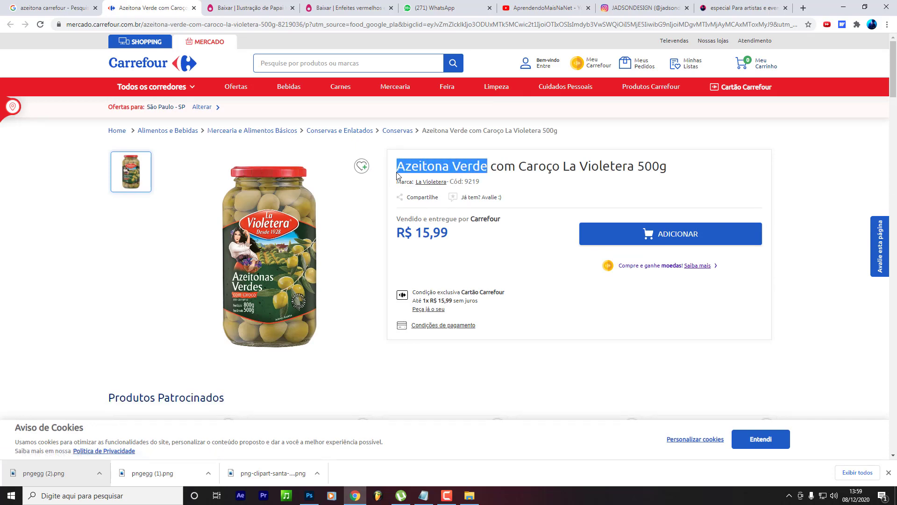
right_click(422, 169)
left_click(469, 174)
left_click(310, 495)
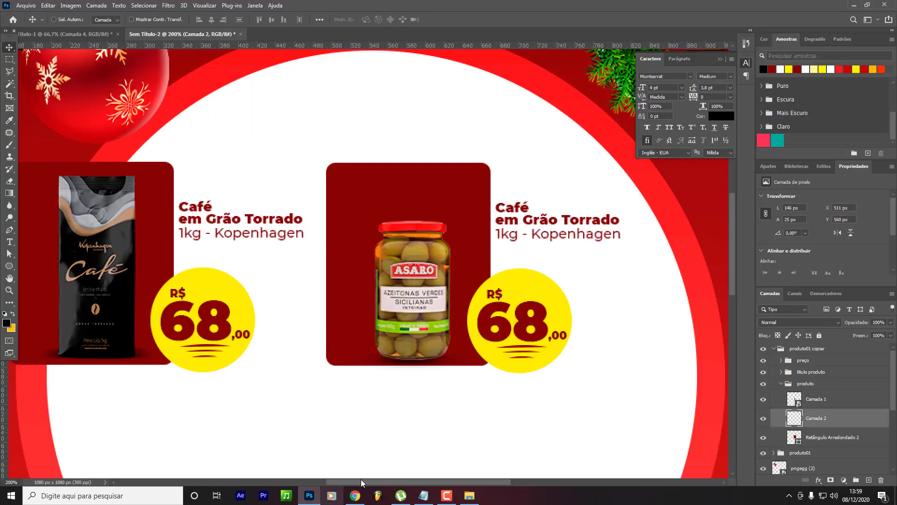
Replace the bold title "Café em Grão Torrado" on the olive card with "Azeitona Verde" copied from the product page.
left_click(782, 384)
left_click(781, 372)
key("t")
left_click(496, 207)
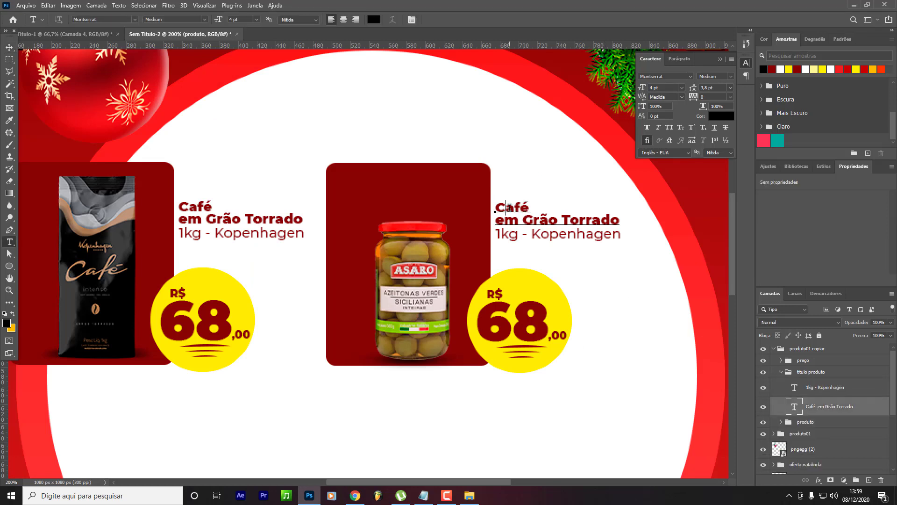
left_click_drag(495, 207, 653, 233)
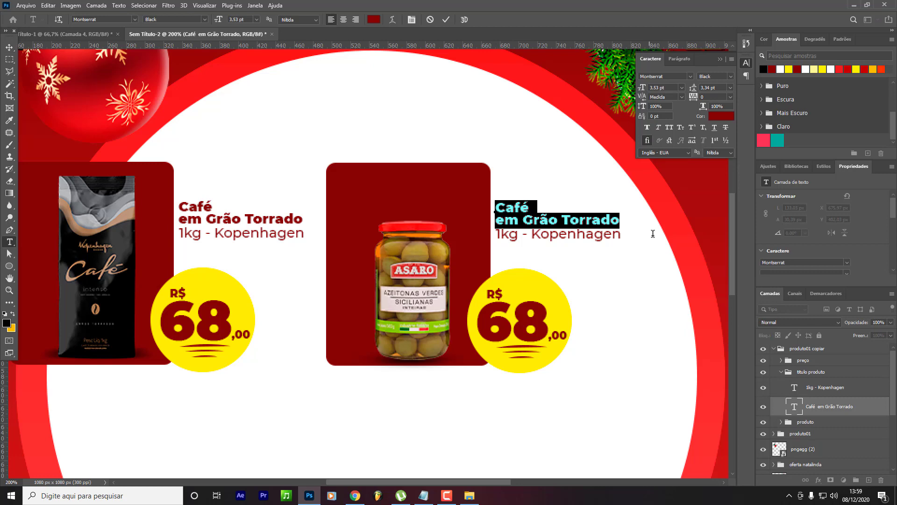
left_click(356, 495)
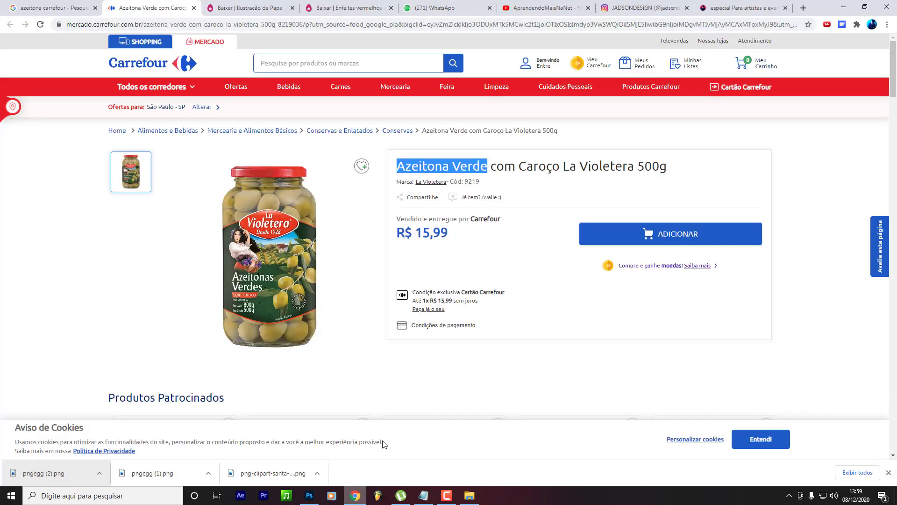
right_click(427, 167)
left_click(439, 174)
left_click(309, 496)
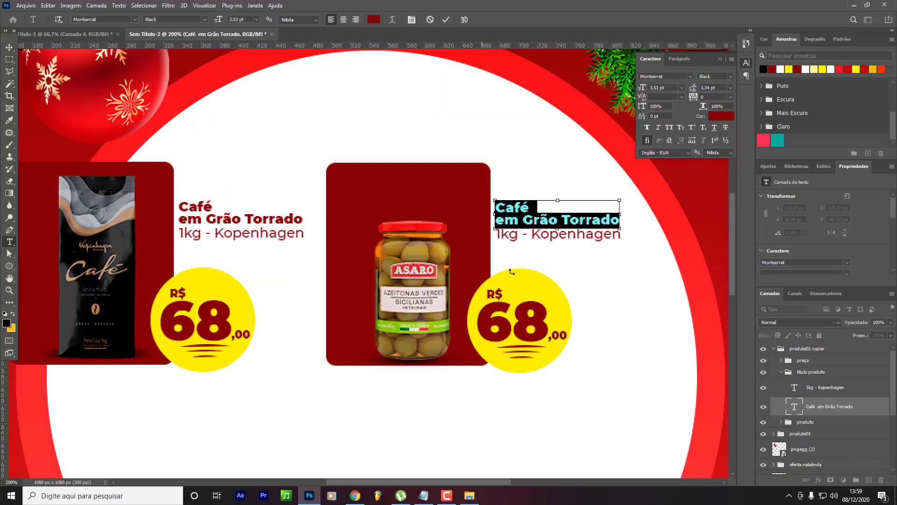
key("ctrl+v")
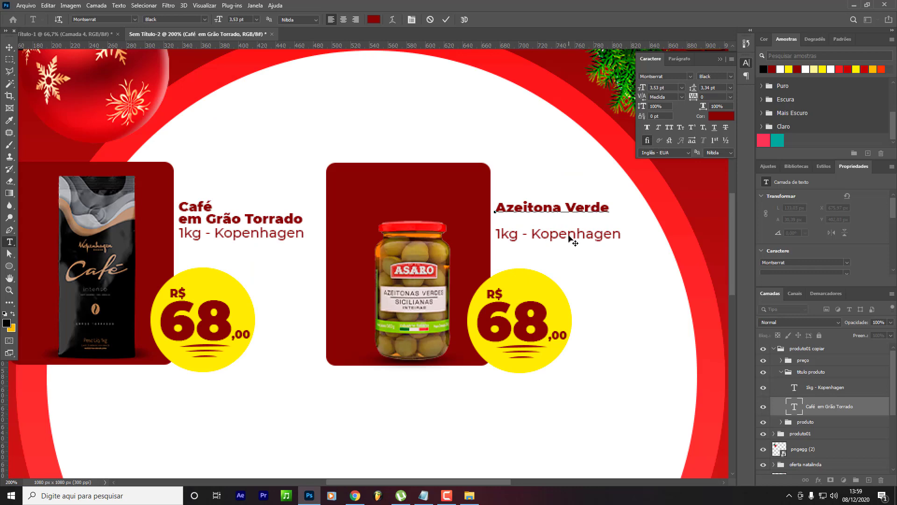
left_click(9, 48)
Replace the olive card's "1kg - Kopenhagen" with the page's "com Caroço La Violetera 500g" on two lines, moved up directly beneath the title.
key("alt+Tab")
left_click_drag(490, 167, 671, 173)
key("ctrl+c")
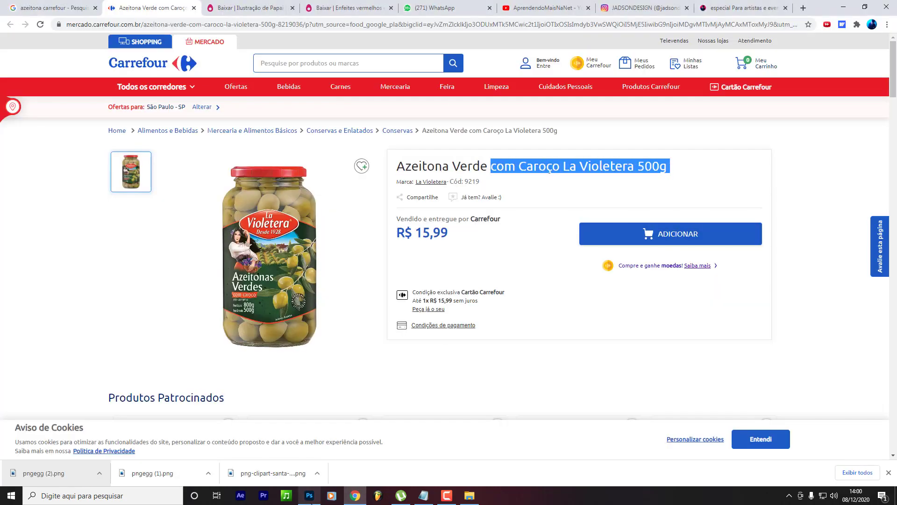
left_click(310, 495)
left_click(598, 234)
key("ctrl+a")
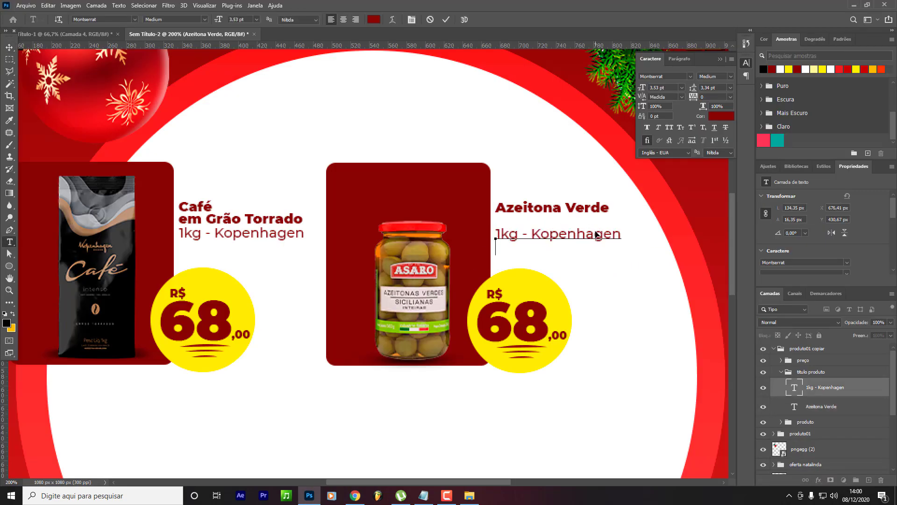
key("ctrl+v")
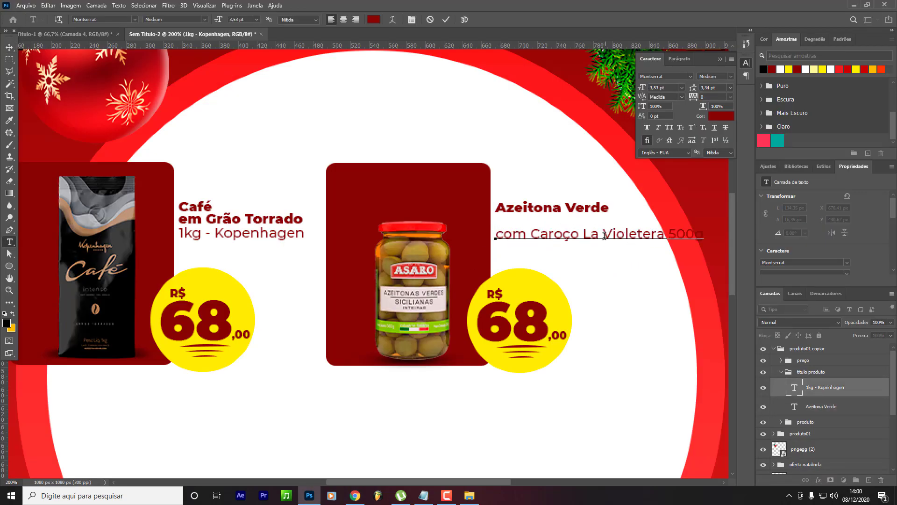
key("Return")
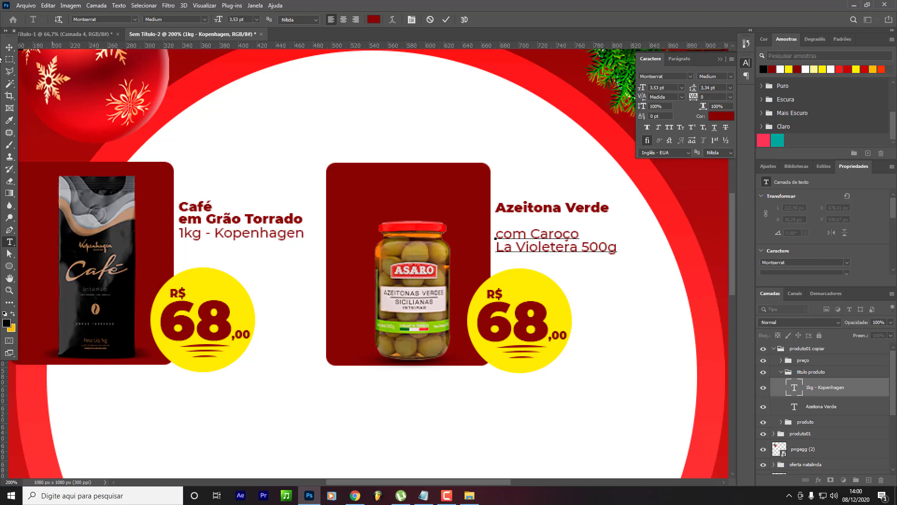
left_click(9, 47)
left_click_drag(537, 233, 538, 219)
Check the olives' price on the product page, change the olive badge's large number to 15 and shift it closer to the cents.
key("alt+Tab")
left_click(308, 495)
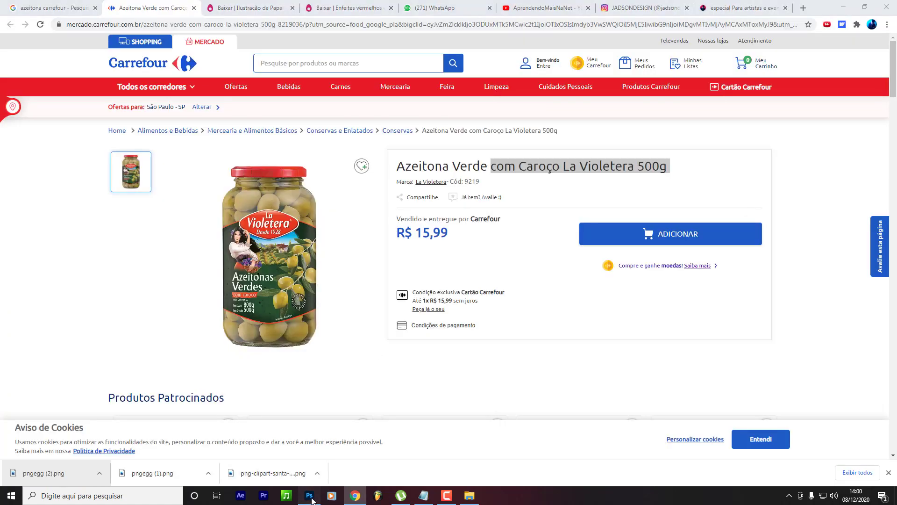
left_click(513, 320)
key("ctrl+a")
type("15")
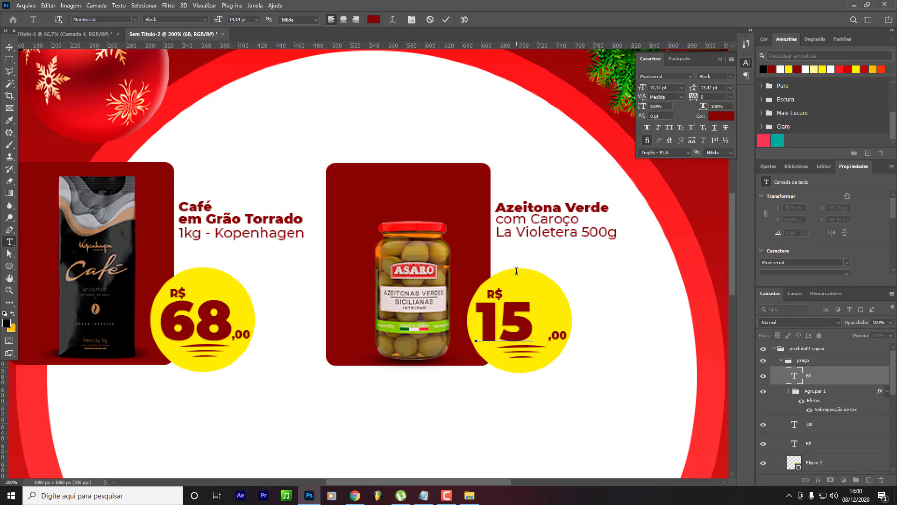
key("ctrl+Return")
key("v")
Change the olive badge's cents to ,99, nudge them slightly up and toward the 15, and collapse the finished card's layer group.
double_click(568, 335)
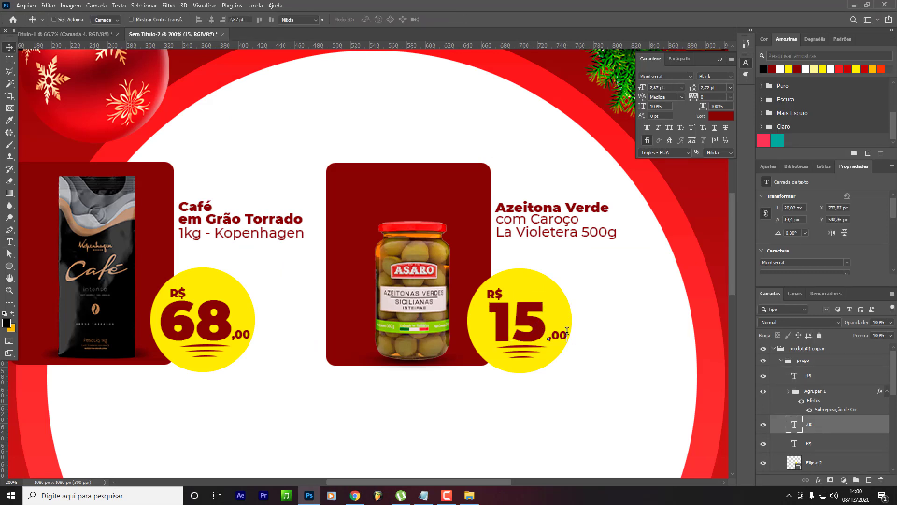
type("99")
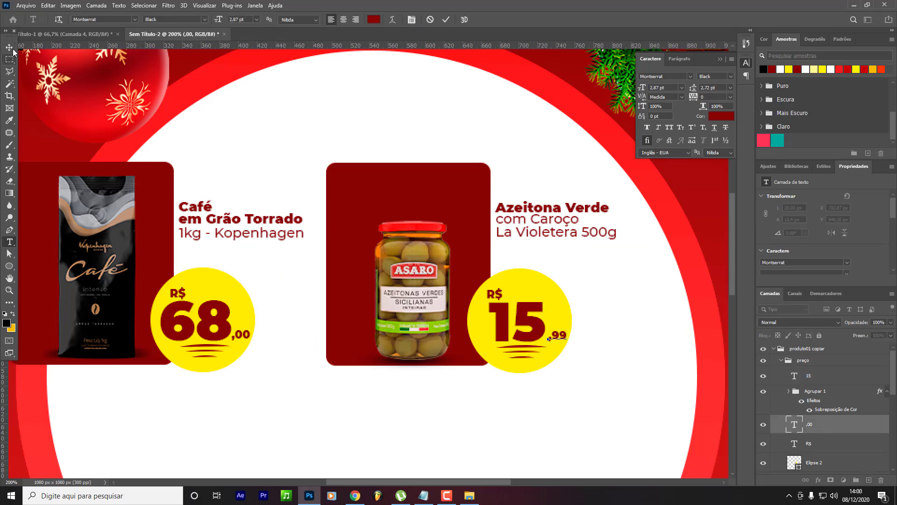
key("ctrl+Return")
key("v")
key("Up")
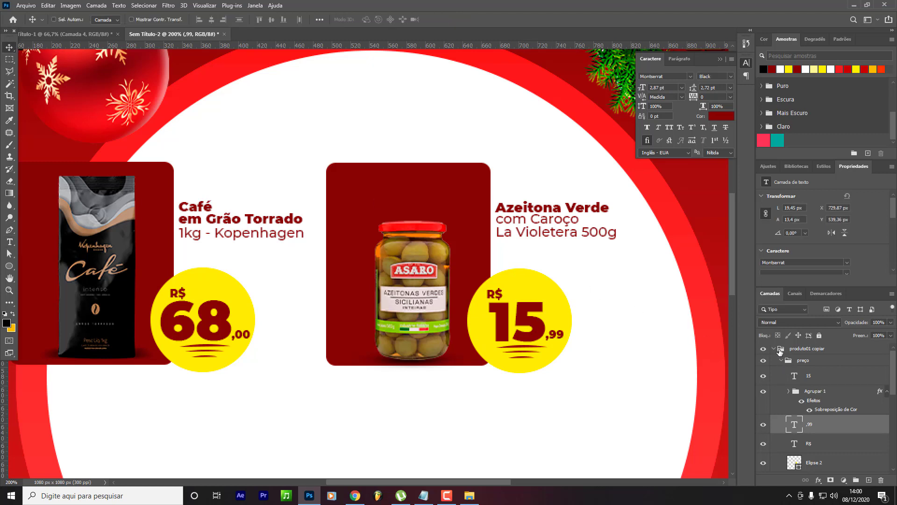
left_click(774, 348)
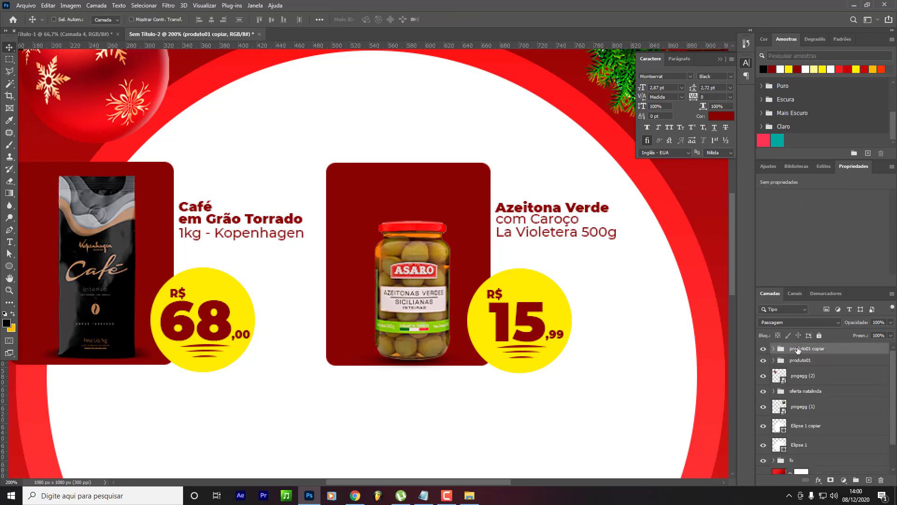
Rename the olive card's layer group to "produto02".
double_click(803, 348)
type("produto02")
key("Return")
key("ctrl+minus")
key("ctrl+minus")
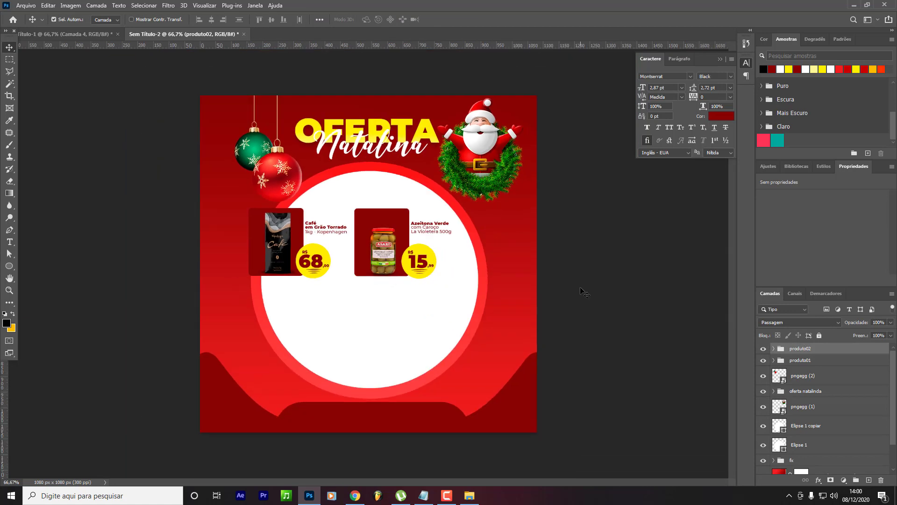
Show the guides and move the coffee and olive cards together rightward and slightly up, so the coffee card sits inside the white circle.
key("ctrl+semicolon")
key("ctrl+plus")
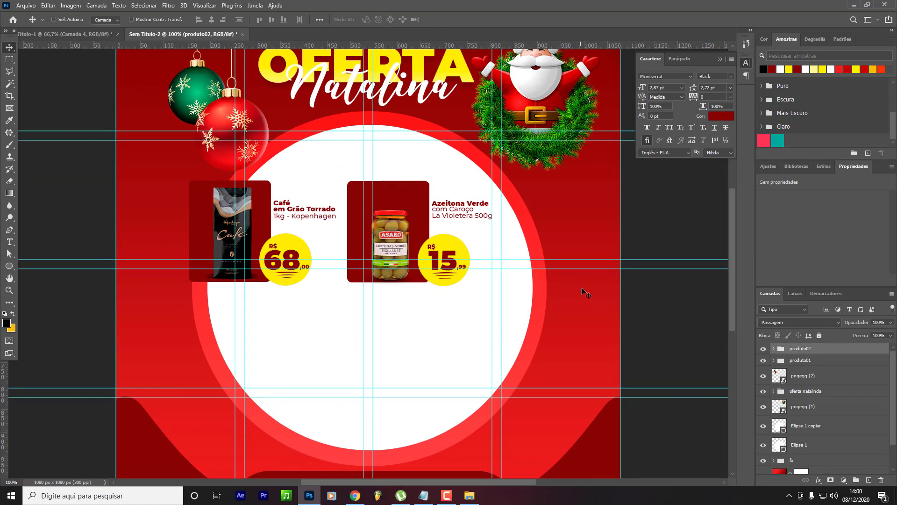
left_click(798, 364, "shift")
left_click_drag(469, 290, 520, 281)
Duplicate the olive card and place the copy directly beneath the coffee card.
left_click(809, 353)
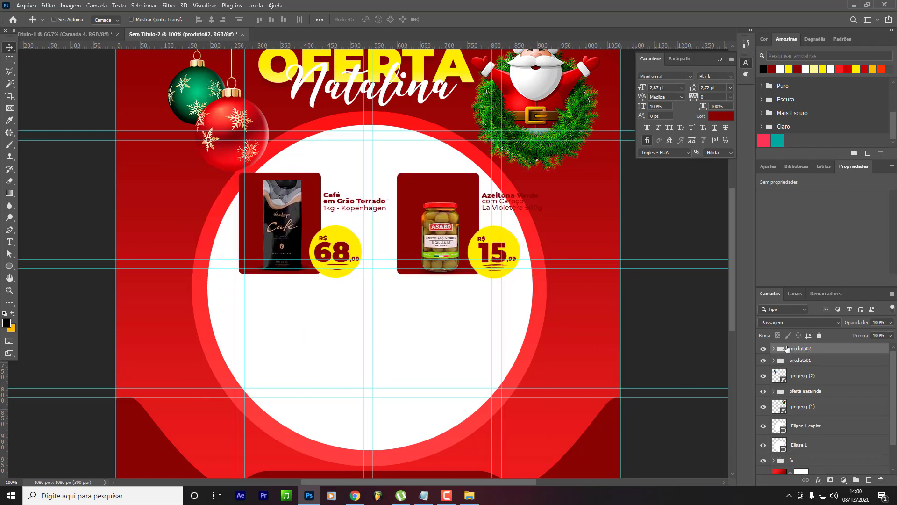
left_click_drag(467, 304, 322, 413)
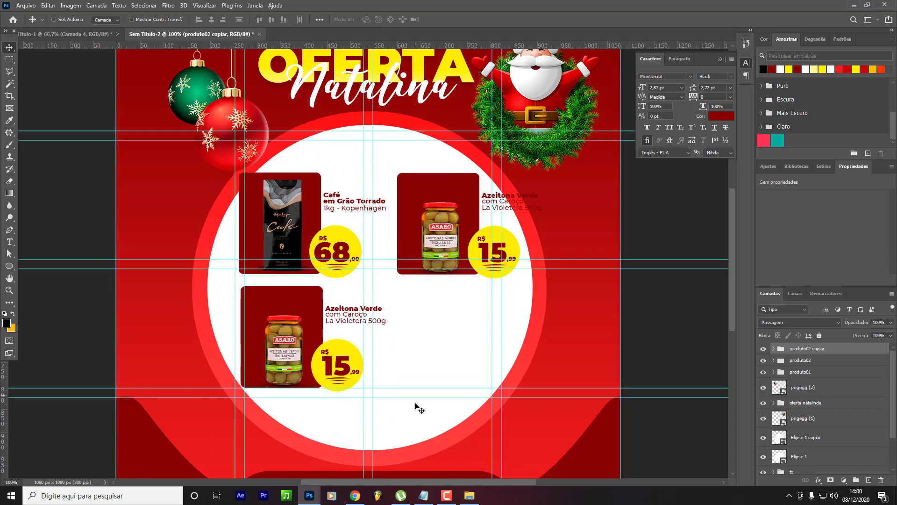
key("ctrl+plus")
scroll(416, 409, "down", 3)
Rename the duplicated olive card's group to "produto 03".
double_click(804, 349)
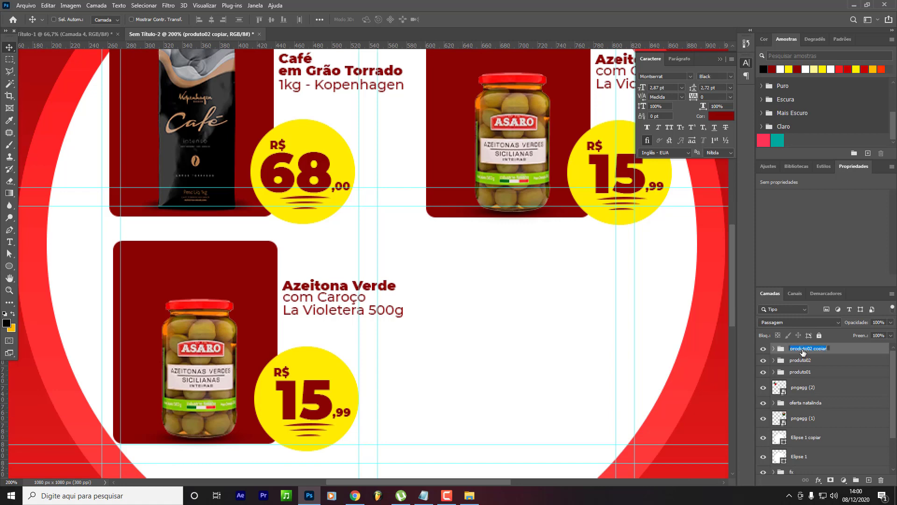
type("produto 03")
key("Return")
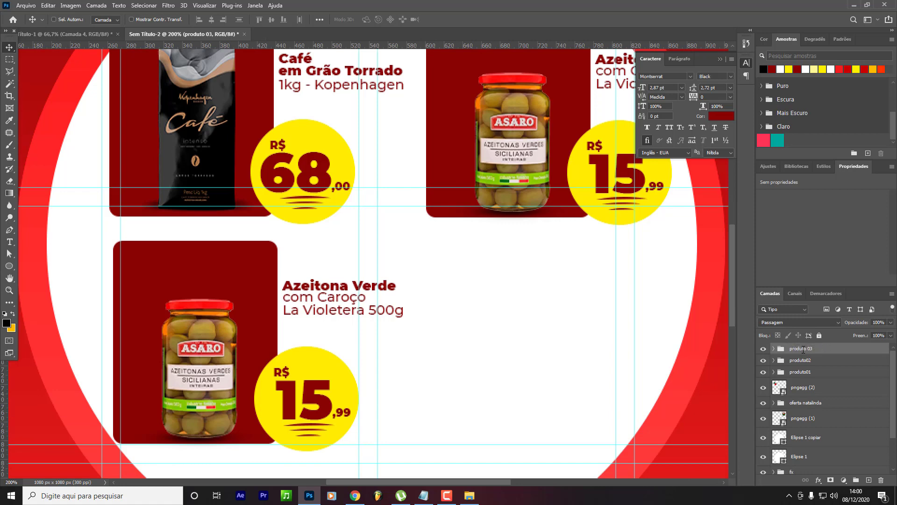
left_click(774, 349)
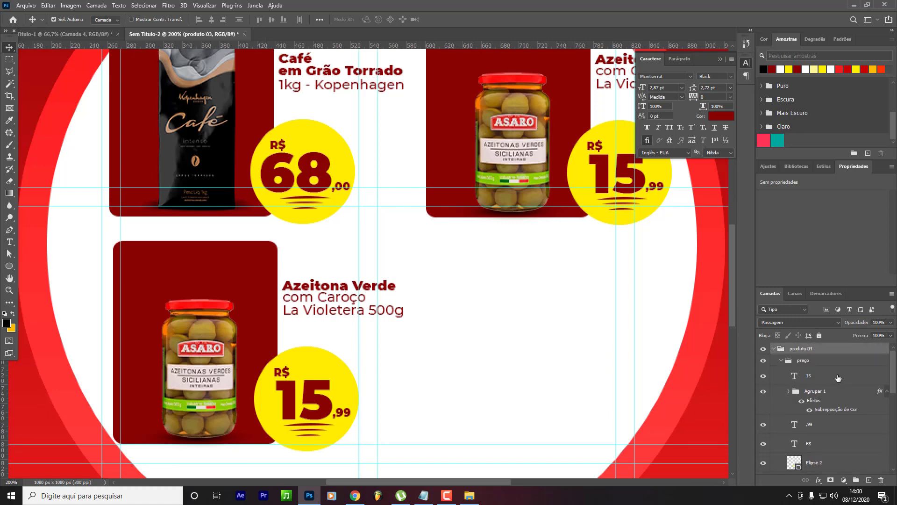
key("ctrl+minus")
key("ctrl+minus")
left_click(774, 349)
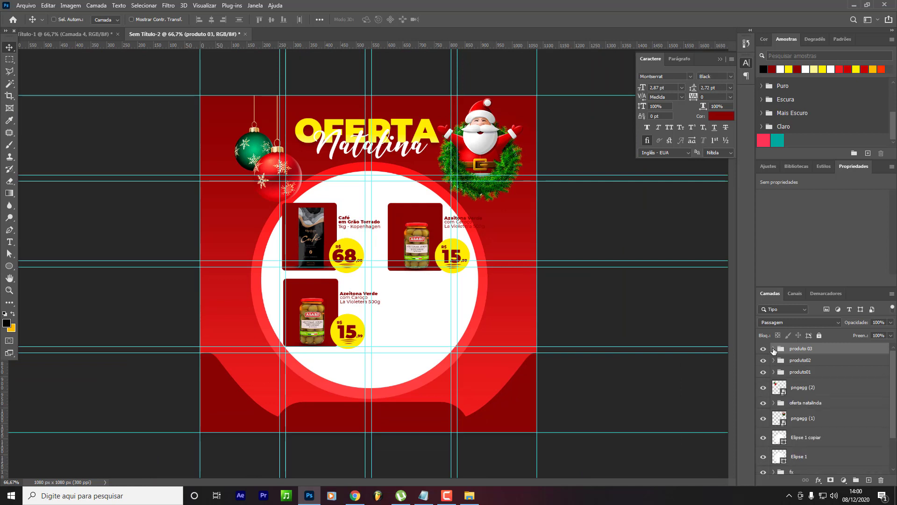
Try scaling all three product cards down together, keeping them within the upper part of the white circle.
left_click(800, 372, "shift")
key("ctrl+t")
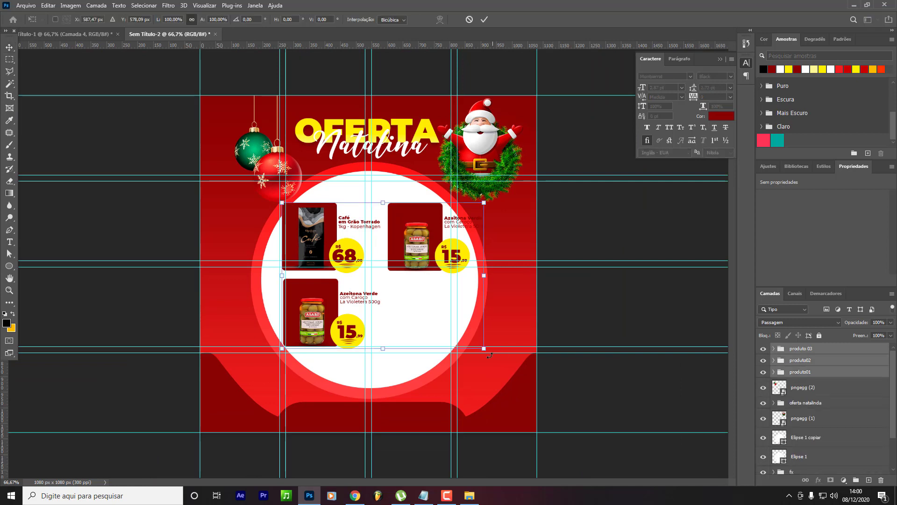
mouse_move(423, 320)
left_mouse_down()
mouse_move(412, 318)
mouse_move(423, 311)
mouse_move(420, 330)
left_mouse_up()
key("Return")
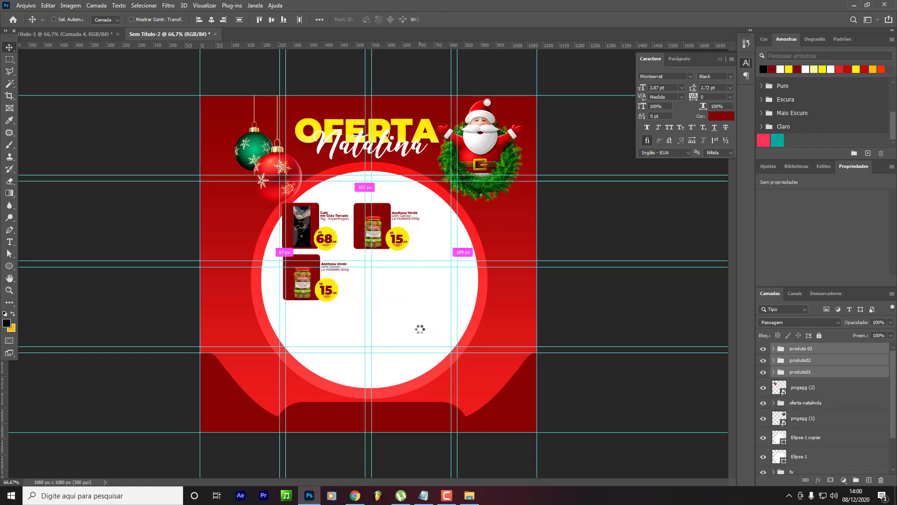
Try moving the three cards left so the coffee card sits on the red background.
key("ctrl+1")
left_click_drag(316, 305, 193, 303)
left_click_drag(209, 310, 318, 315)
key("ctrl+z")
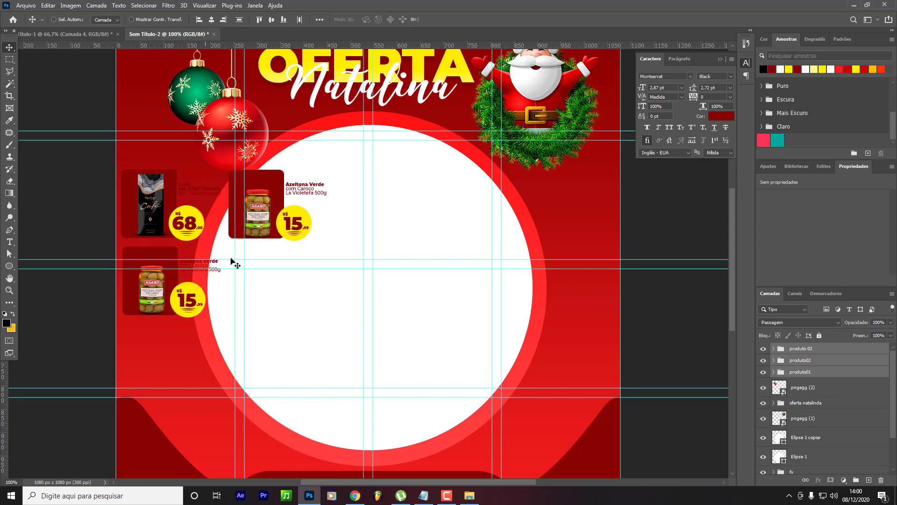
Recolor the coffee card's "Café em Grão Torrado" and "1kg - Kopenhagen" texts white (ffffff), sampled from the circle.
double_click(197, 186)
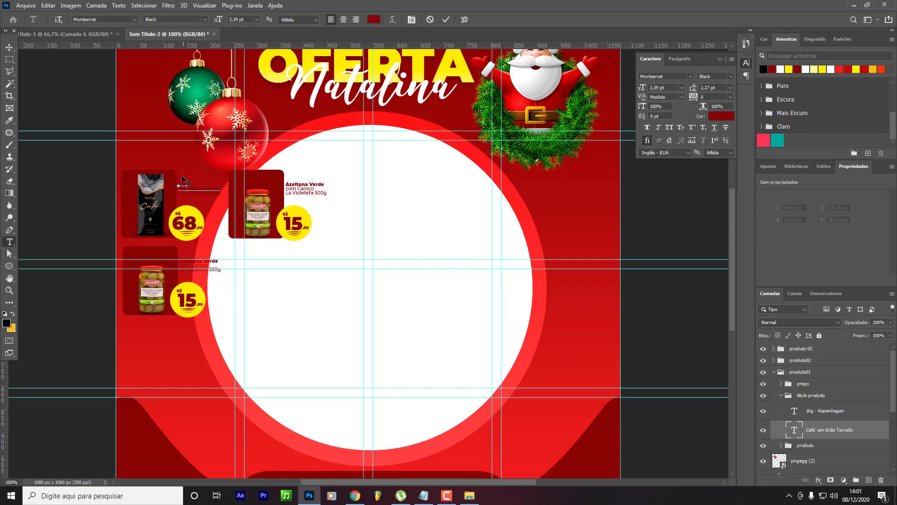
left_click(721, 116)
left_click(435, 200)
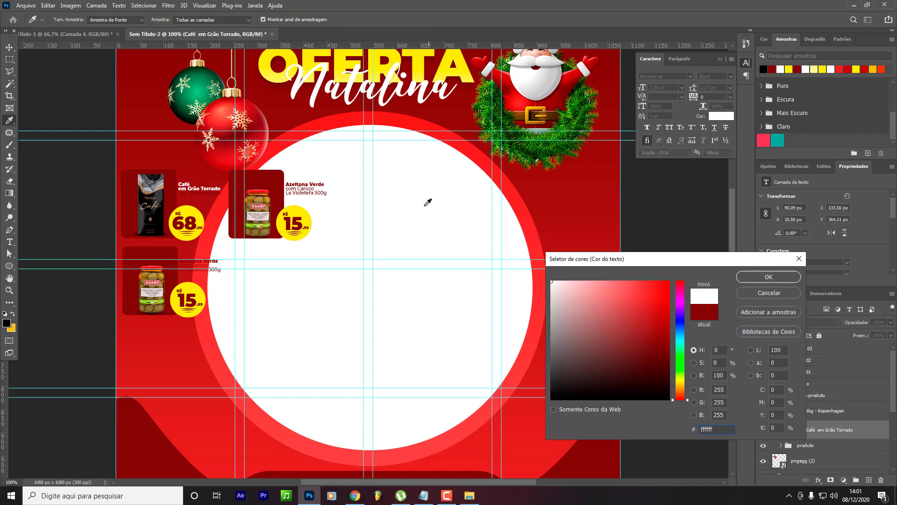
key("Return")
left_click(826, 412)
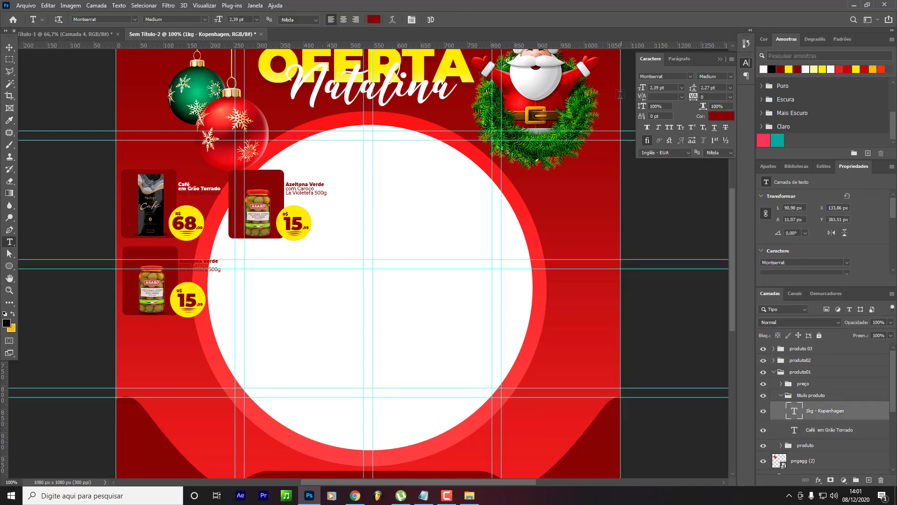
left_click(722, 117)
left_click(519, 281)
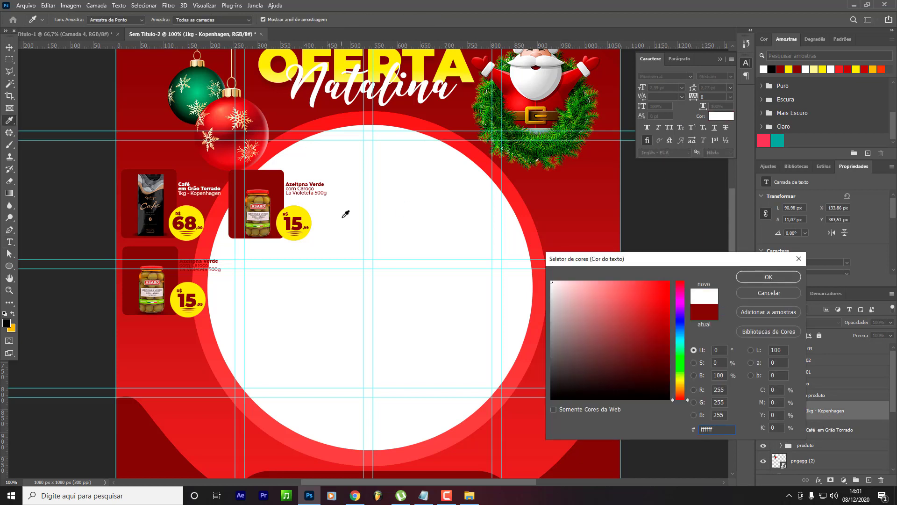
key("Return")
key("v")
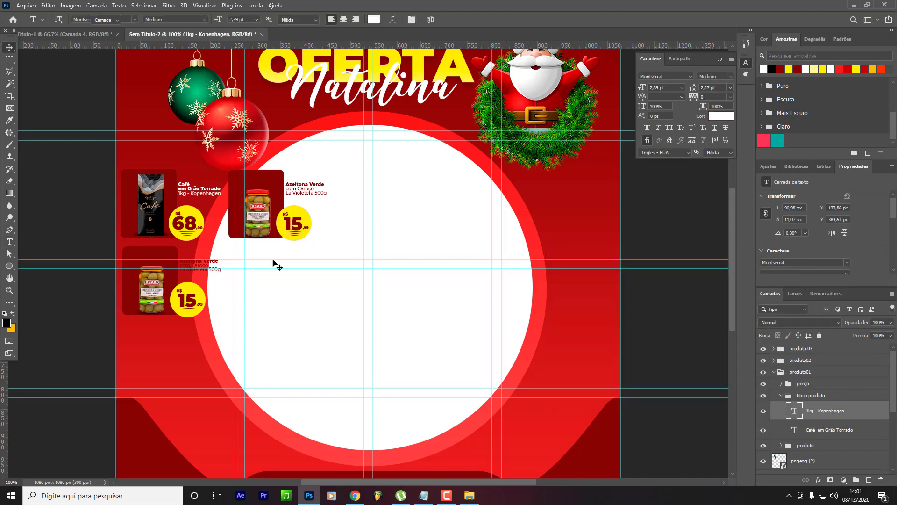
Undo the white text color, the leftward move and the scaling of the three cards.
key("ctrl+z")
key("ctrl+z")
key("ctrl+z")
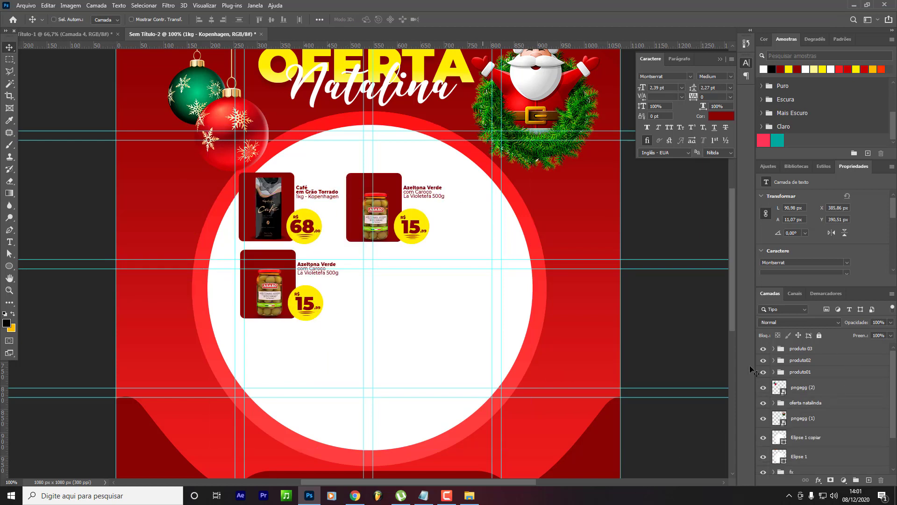
key("t")
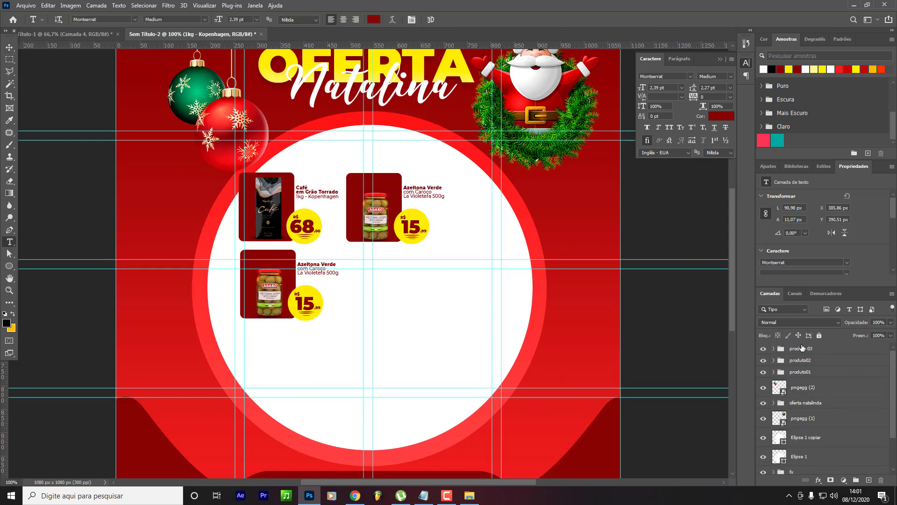
left_click(802, 348)
key("ctrl+z")
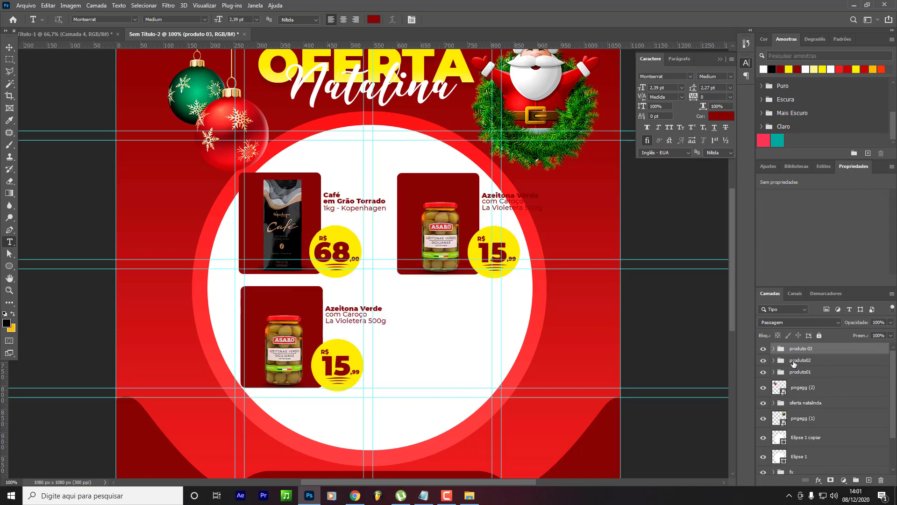
key("v")
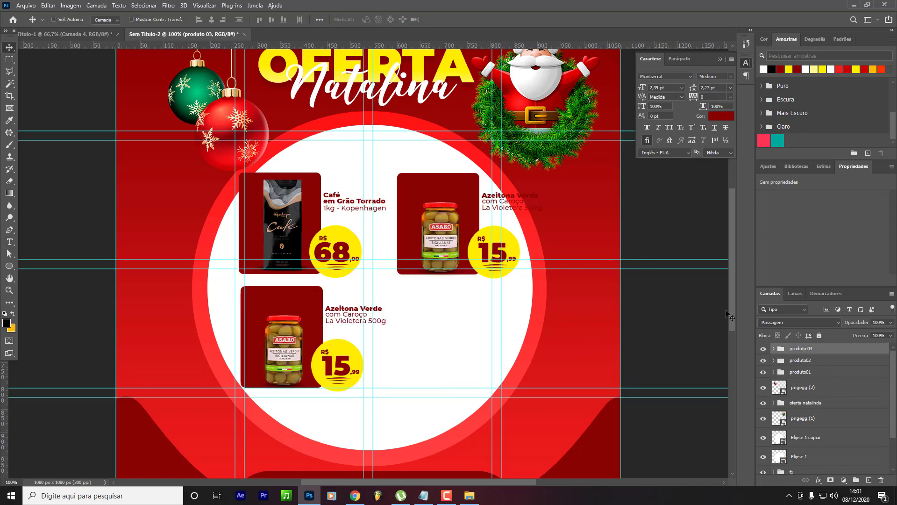
left_click(802, 361, "shift")
key("ctrl+t")
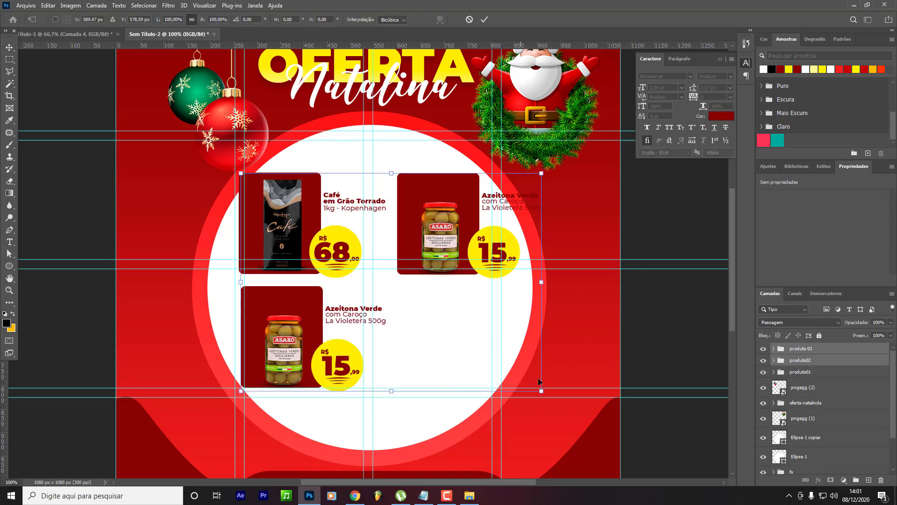
left_click_drag(542, 389, 504, 369)
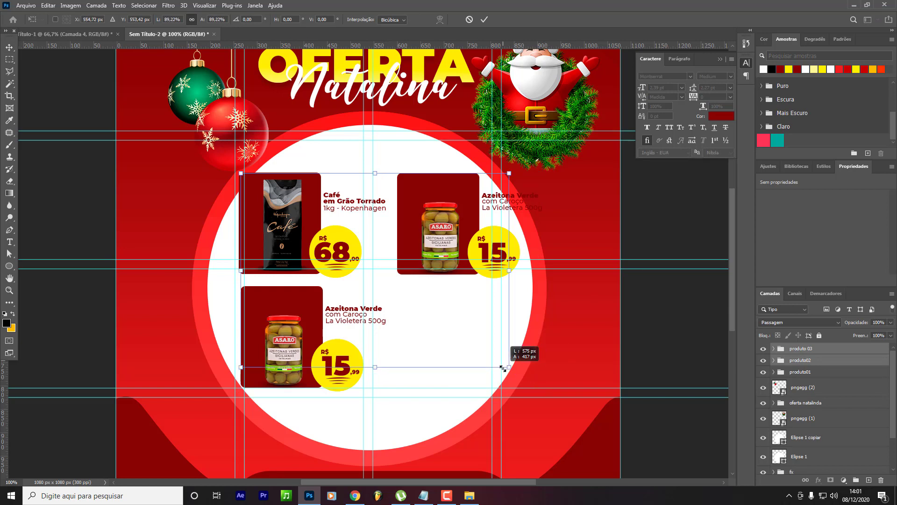
key("Return")
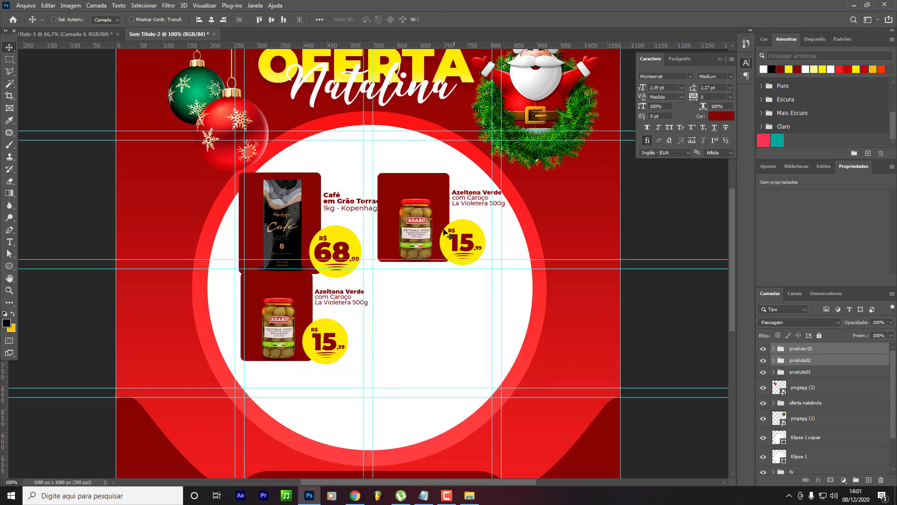
left_click_drag(437, 223, 431, 222)
key("ctrl+z")
key("ctrl+z")
key("ctrl+z")
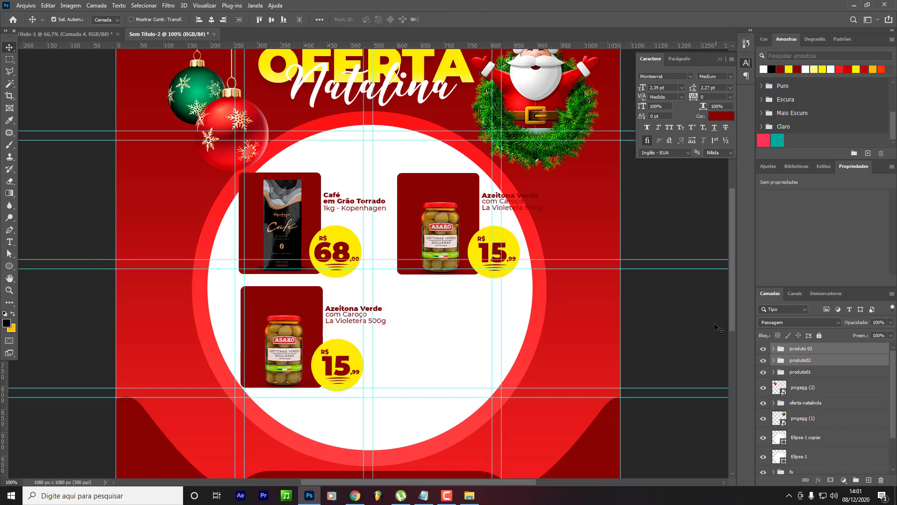
Scale all three product cards down together so the two upper cards fit inside the white circle.
left_click(804, 372, "shift")
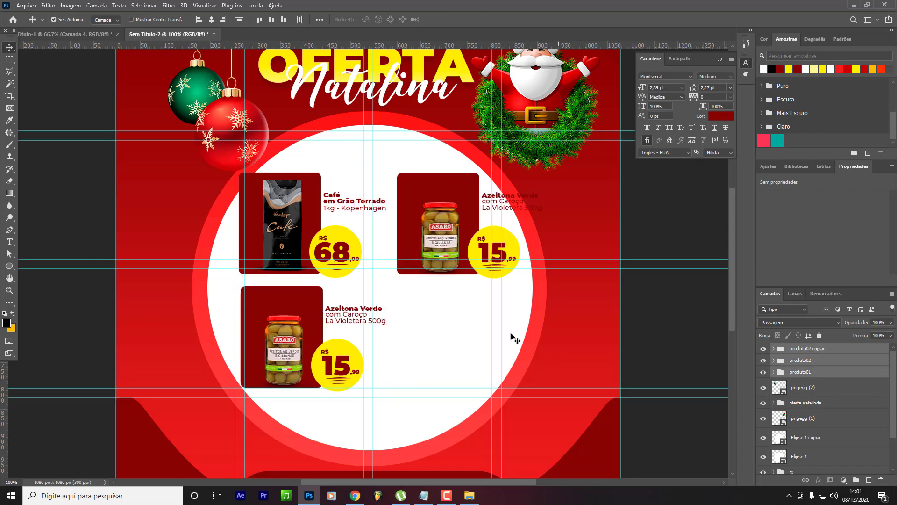
key("ctrl+t")
left_click_drag(503, 372, 496, 366)
key("Return")
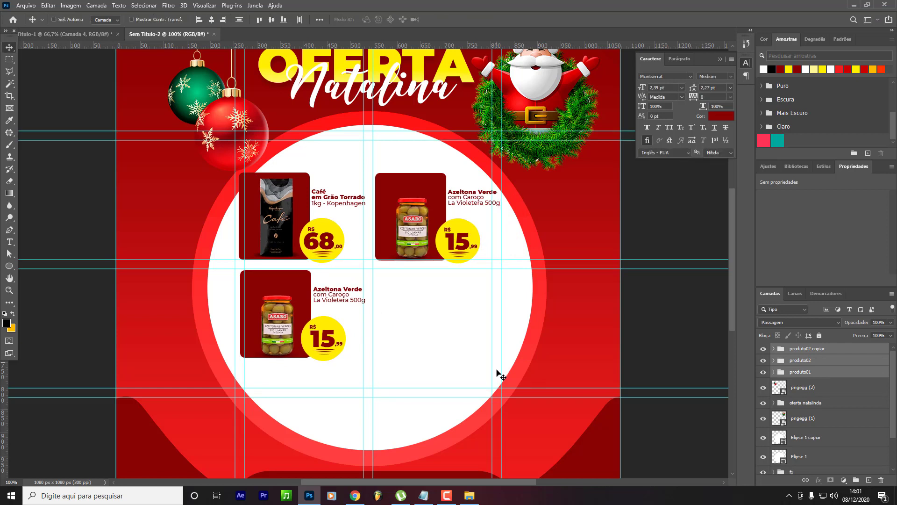
Rename the "produto02 copiar" group to "produto 03".
left_click(811, 349)
double_click(808, 349)
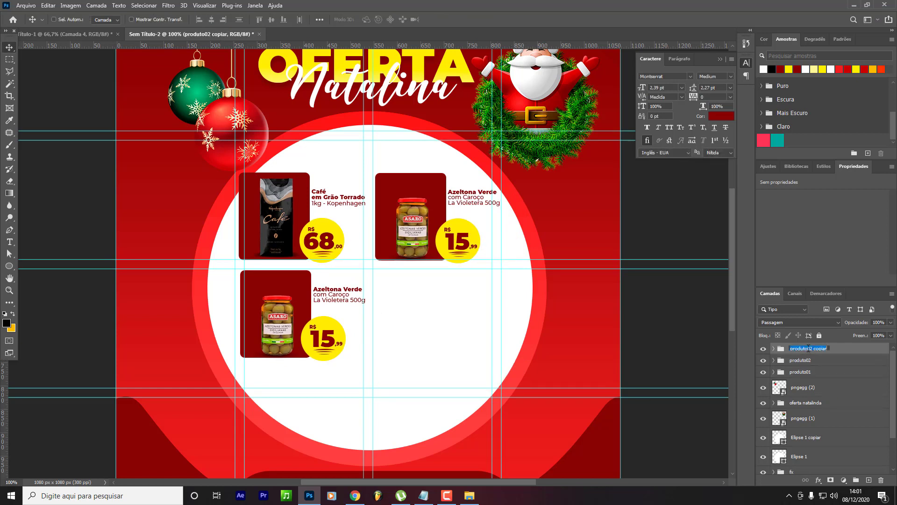
type("produto 03")
key("Return")
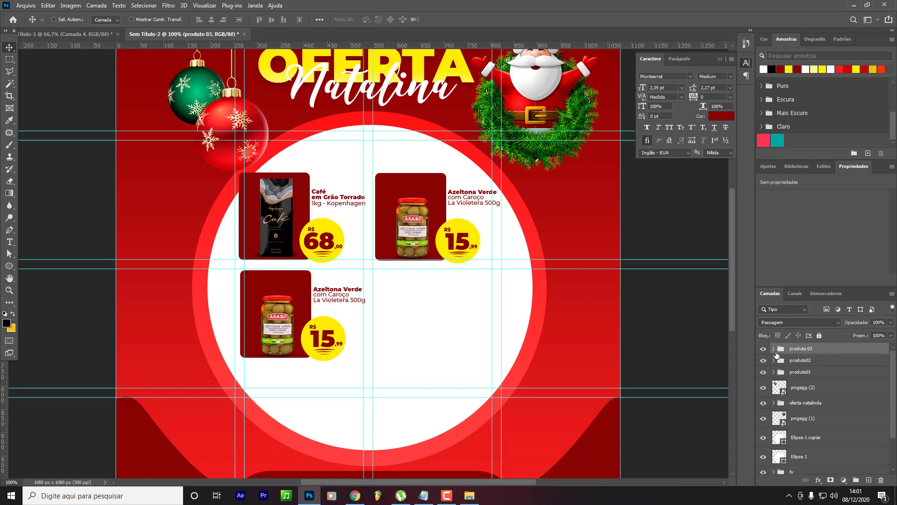
Delete the olive jar image from the product subgroup of the "produto 03" card, keeping its shadow and rounded rectangle.
left_click(774, 348)
left_click(782, 361)
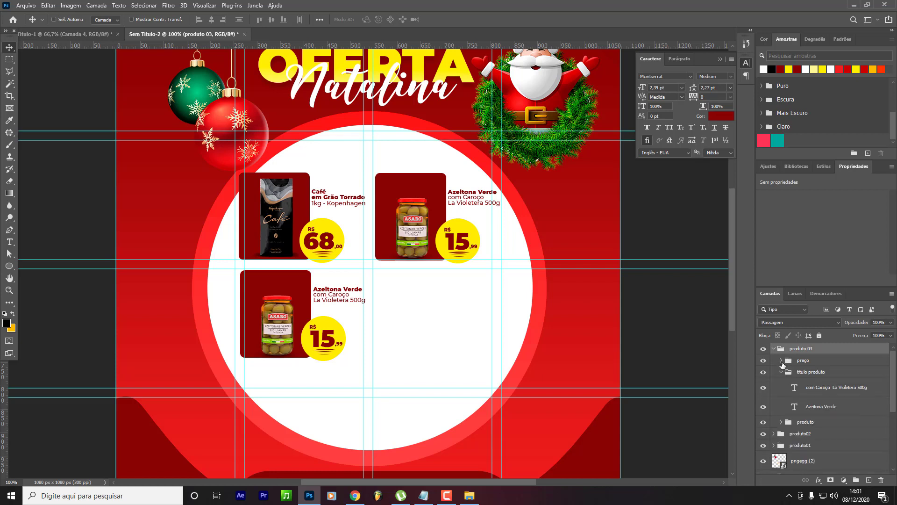
left_click(781, 372)
left_click(781, 384)
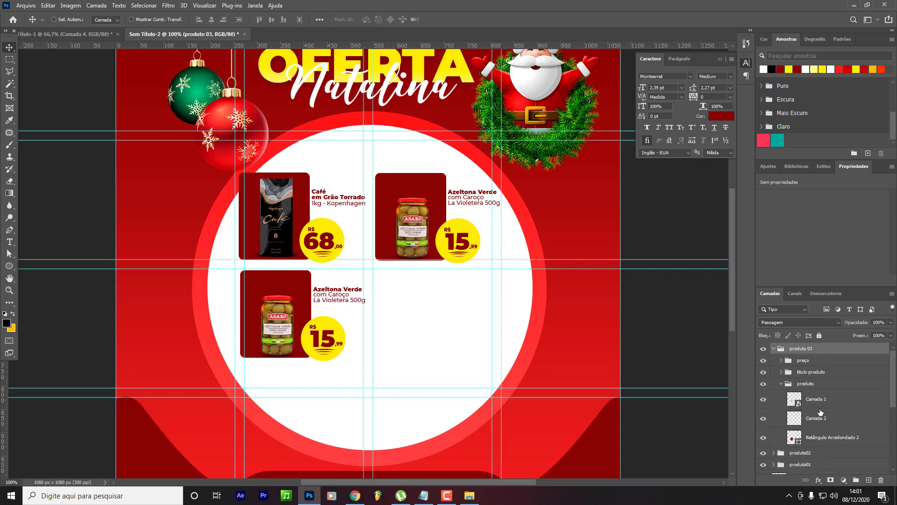
left_click(820, 405)
key("Delete")
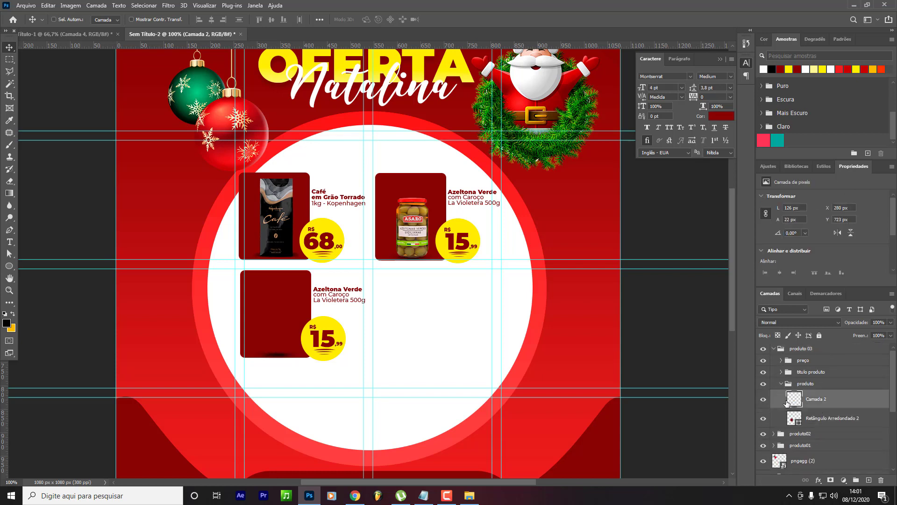
Bring the Nescafé Dolce Gusto Chococino Caramel box from the product images document into the third card's product subgroup, above the shadow.
left_click(66, 31)
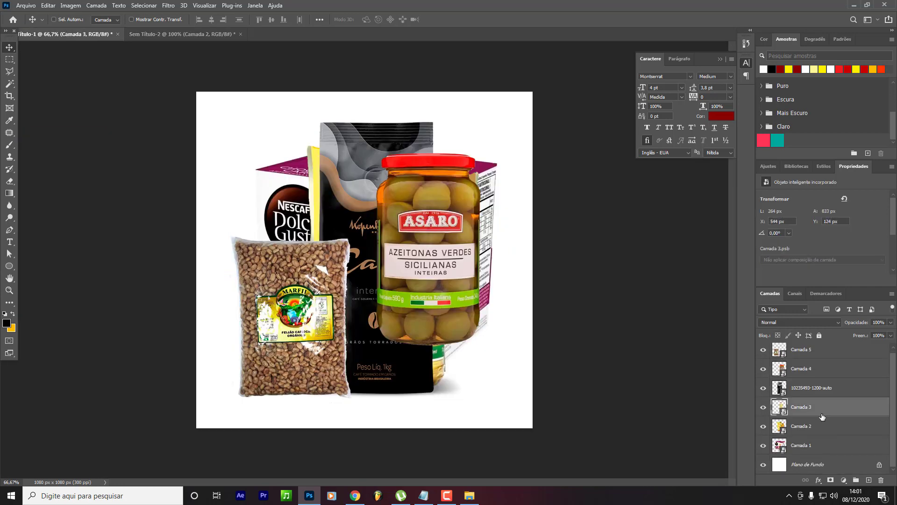
left_click(813, 446)
left_click_drag(508, 297, 495, 184)
left_click_drag(806, 448, 403, 259)
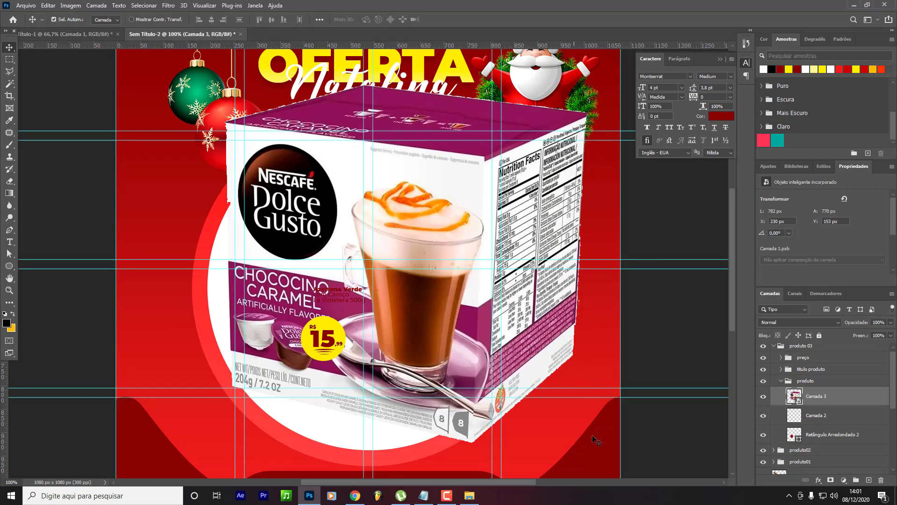
key("ctrl+t")
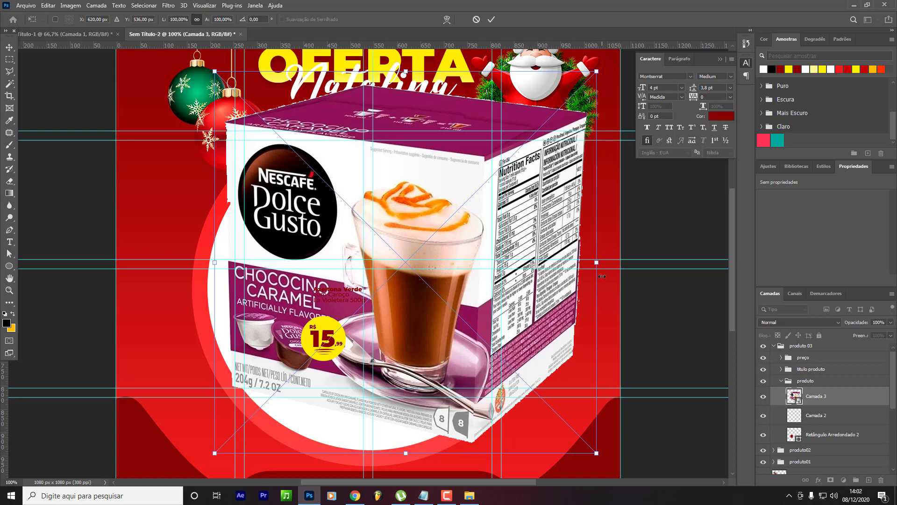
key("Return")
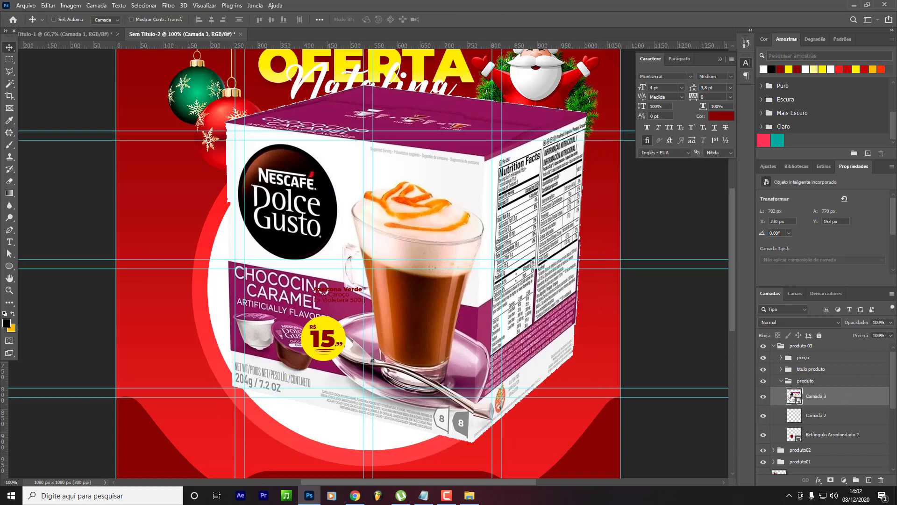
key("w")
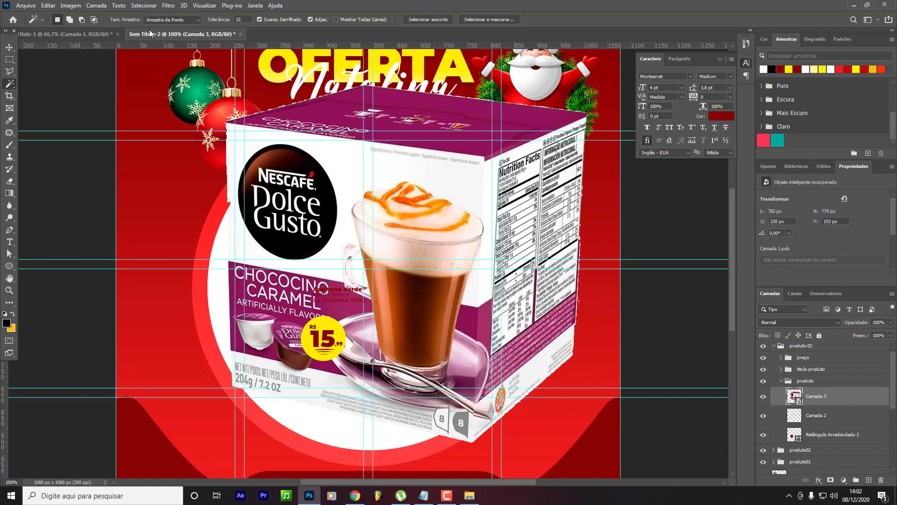
left_click(794, 395, "ctrl")
left_click(135, 6)
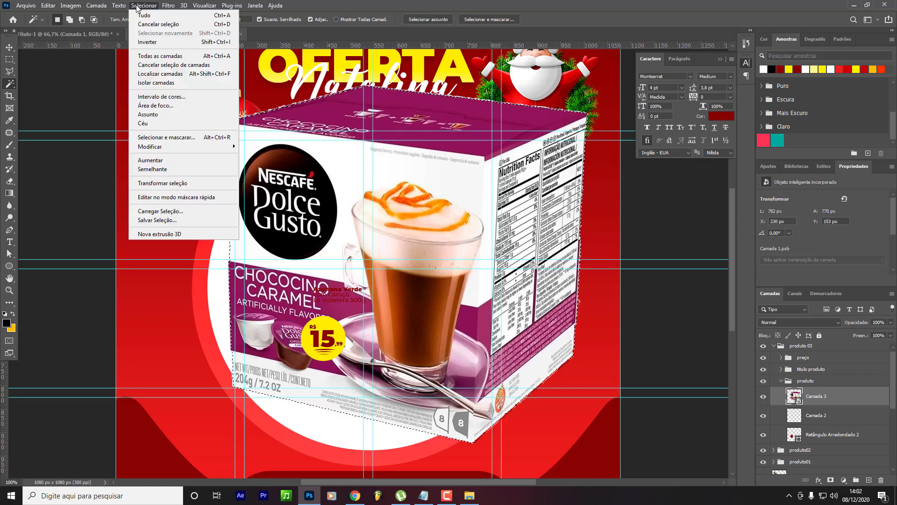
mouse_move(97, 11)
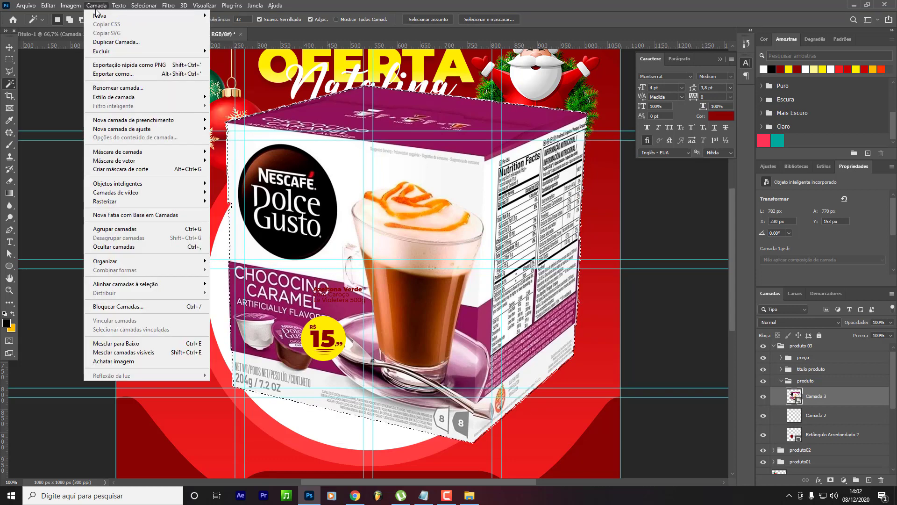
mouse_move(156, 21)
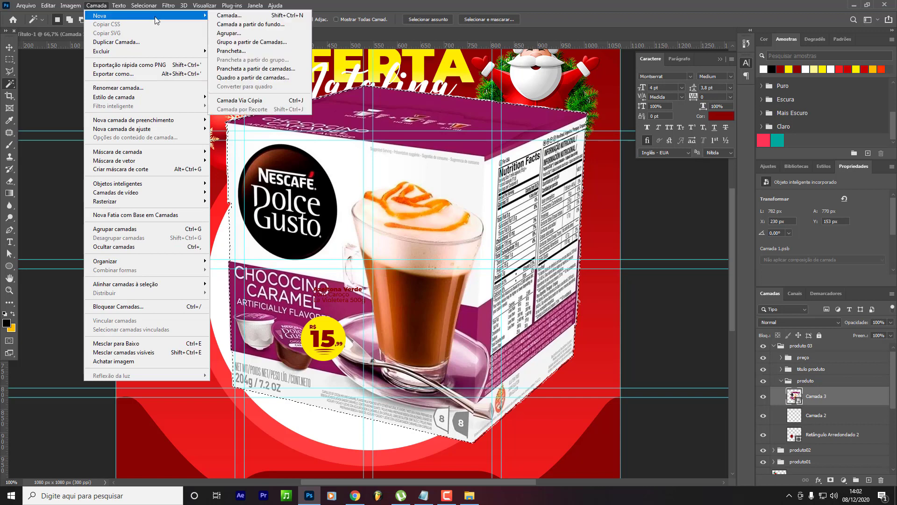
mouse_move(139, 5)
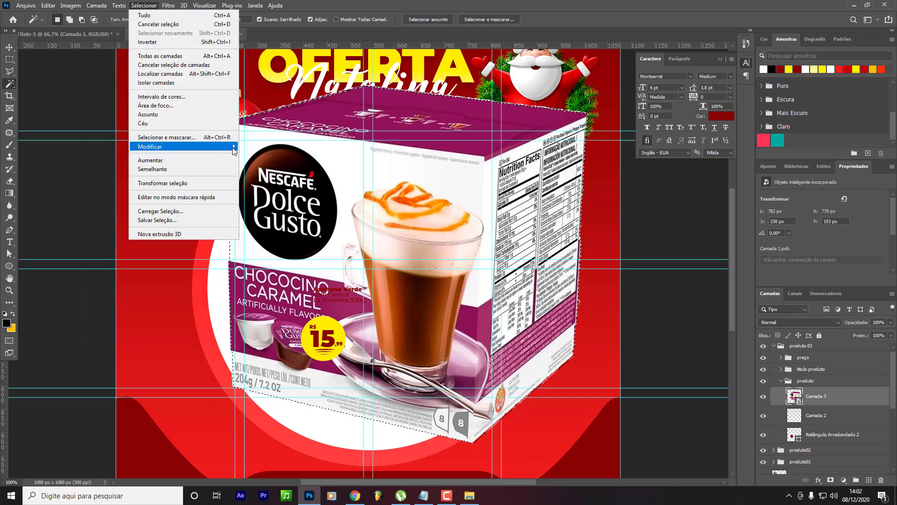
mouse_move(233, 148)
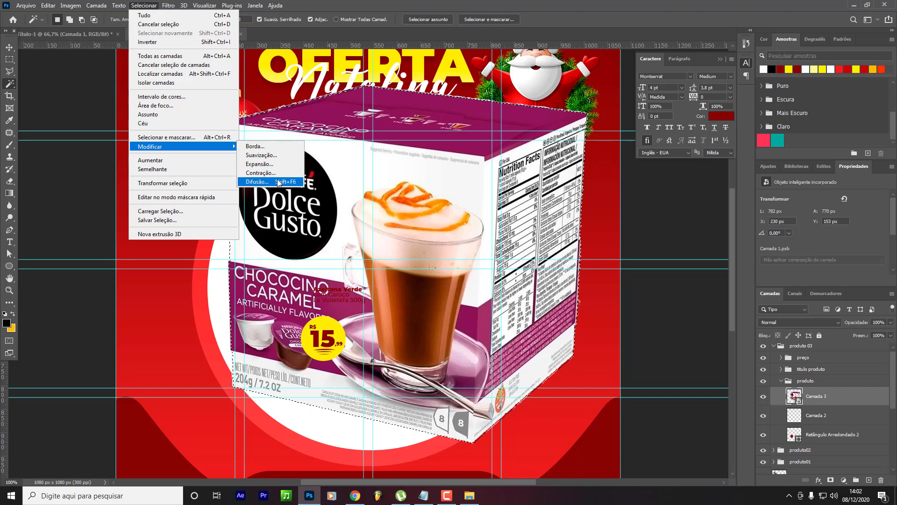
left_click(260, 172)
key("Return")
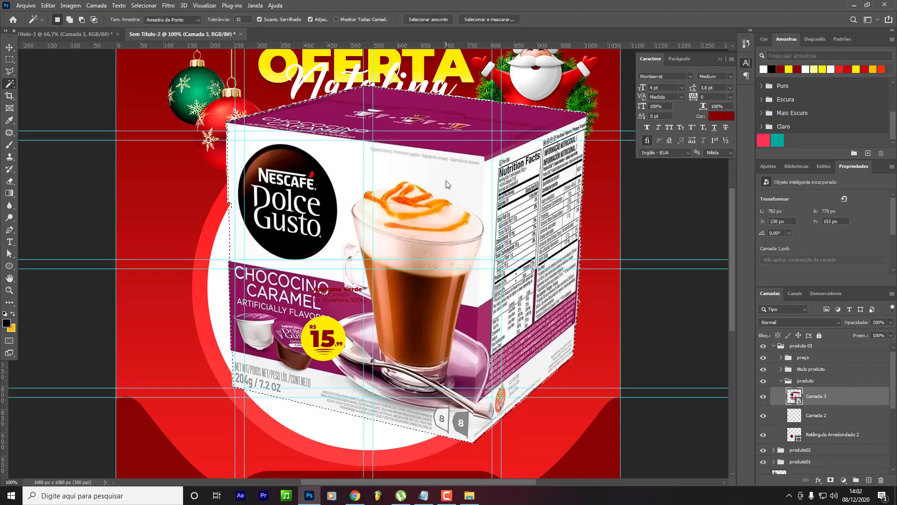
key("ctrl+d")
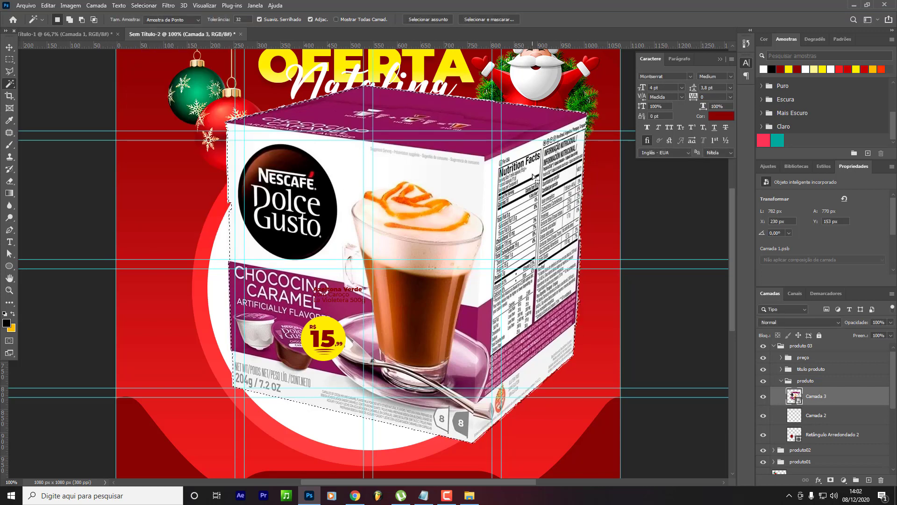
key("v")
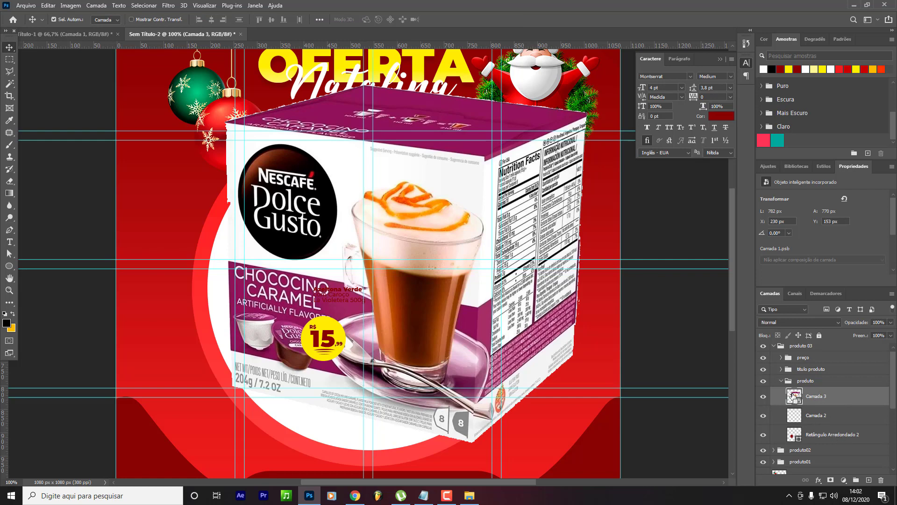
Mask the Dolce Gusto box to its outline contracted by 2 pixels and convert the masked layer to a smart object.
left_click(794, 396, "ctrl")
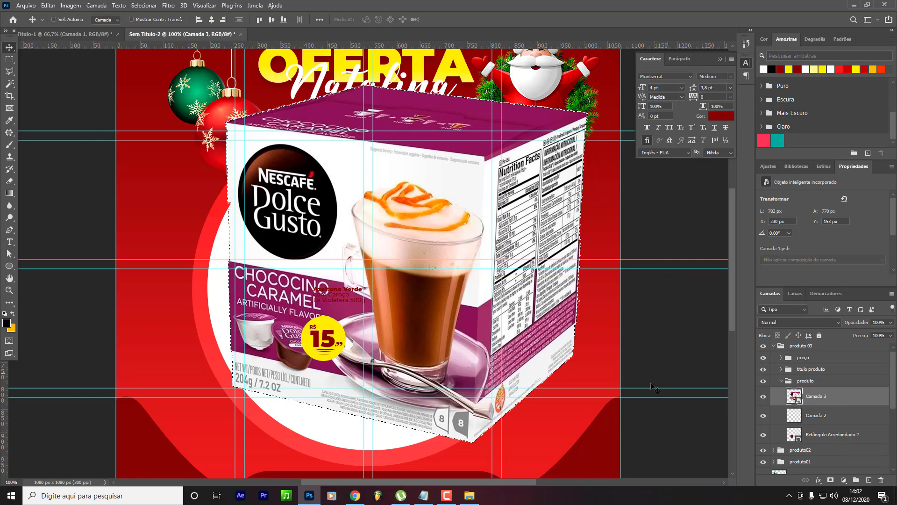
left_click(144, 5)
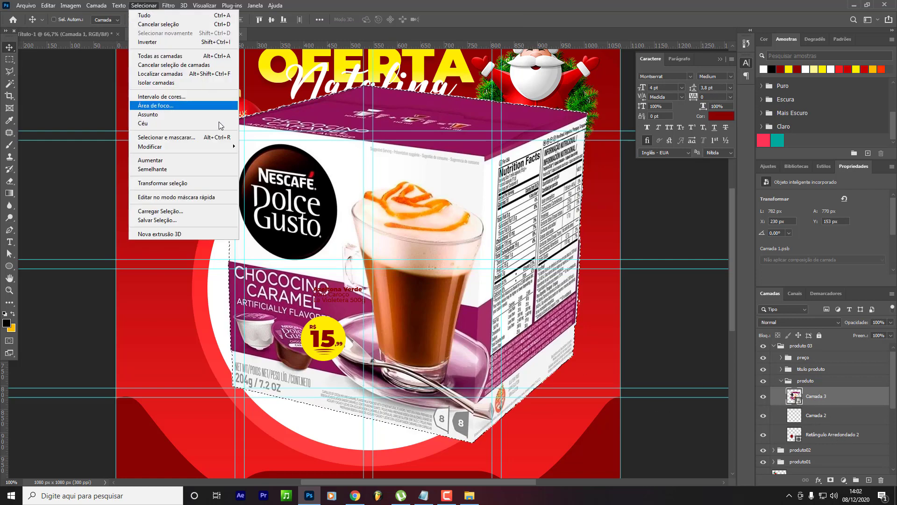
mouse_move(222, 146)
left_click(255, 173)
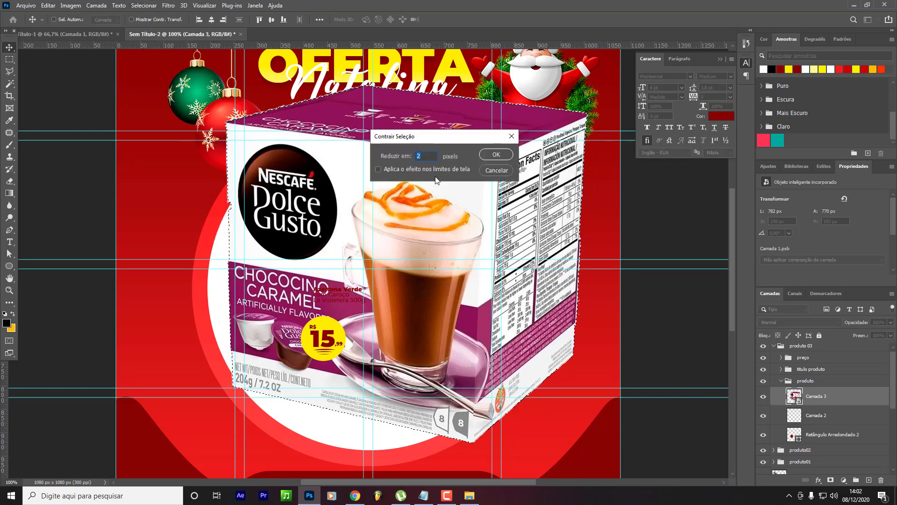
key("Return")
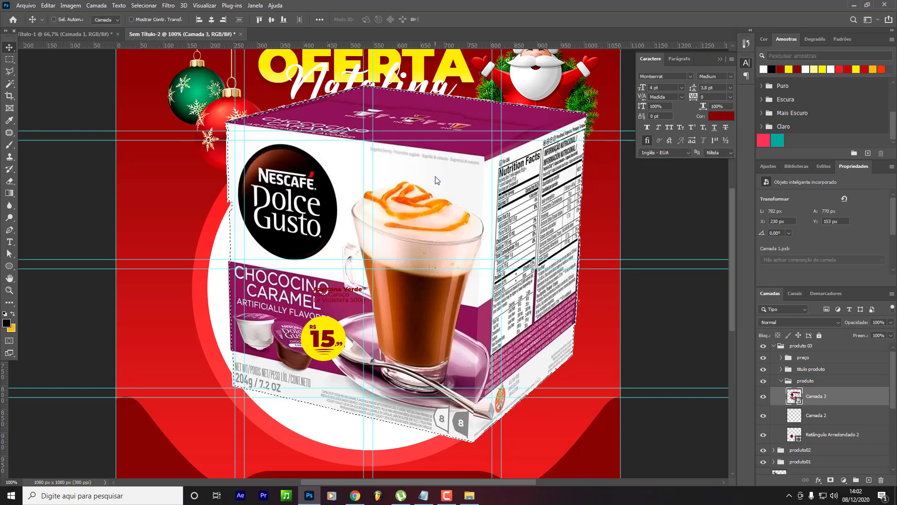
left_click(832, 481)
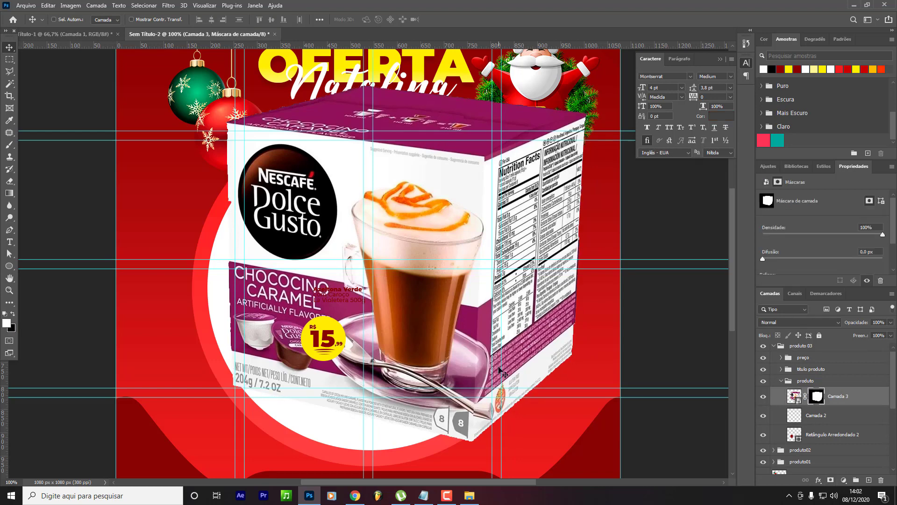
right_click(862, 402)
left_click(821, 171)
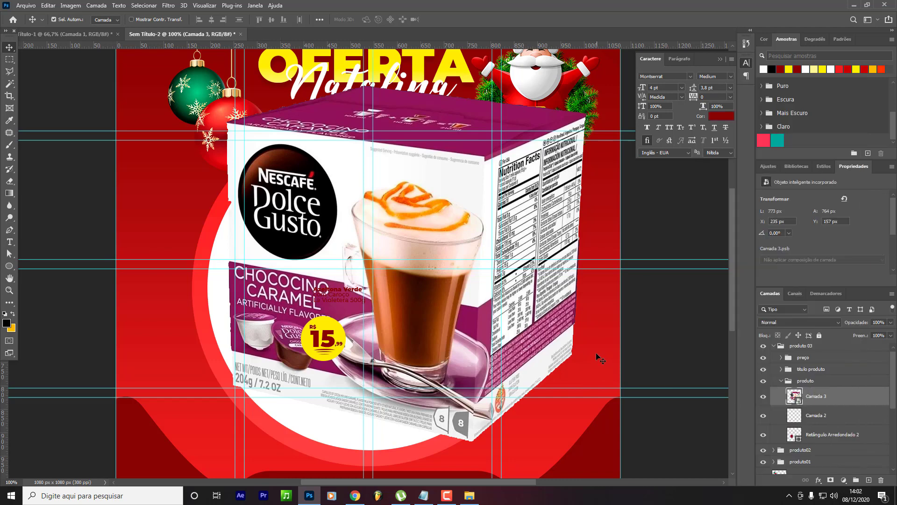
key("ctrl+t")
left_click_drag(588, 442, 292, 143)
key("Return")
key("ctrl+z")
Scale the Dolce Gusto box down to about 119 × 117 px and place it over the third card's rounded rectangle.
key("ctrl+t")
left_click_drag(591, 444, 280, 141)
key("Return")
left_click_drag(284, 209, 305, 369)
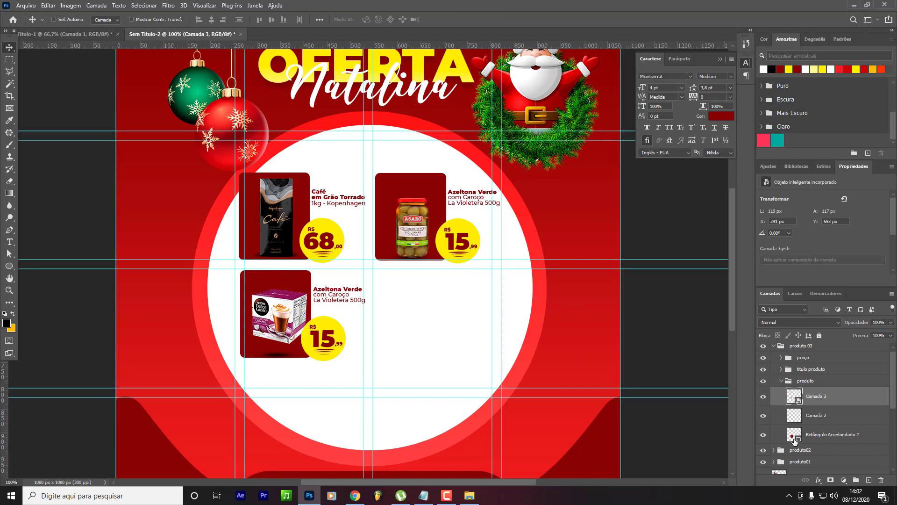
Delete the old shadow layer of the third card and add an empty layer between the box and the rounded rectangle.
left_click(837, 420)
key("Delete")
left_click(869, 480)
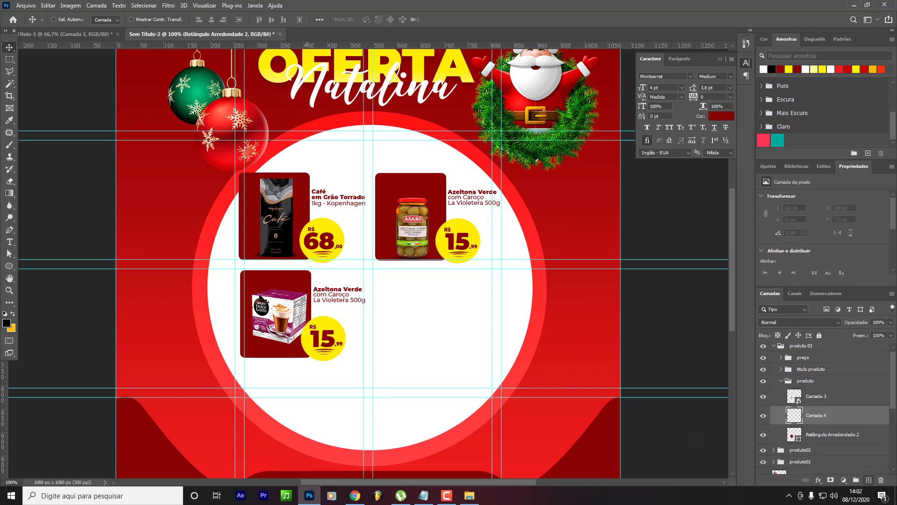
Paint a soft black shadow under the box's lower left edge with a flattened 100 px brush angled at -12°.
key("b")
left_click(275, 340)
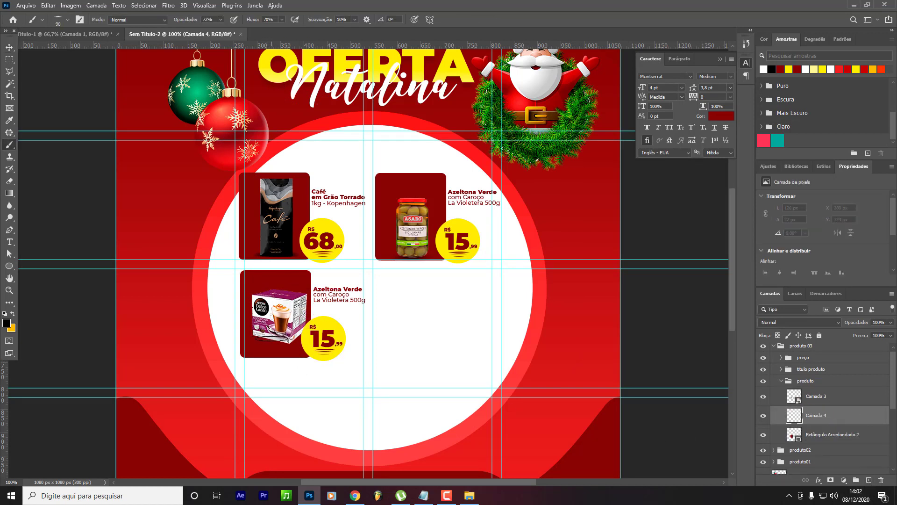
left_click(61, 19)
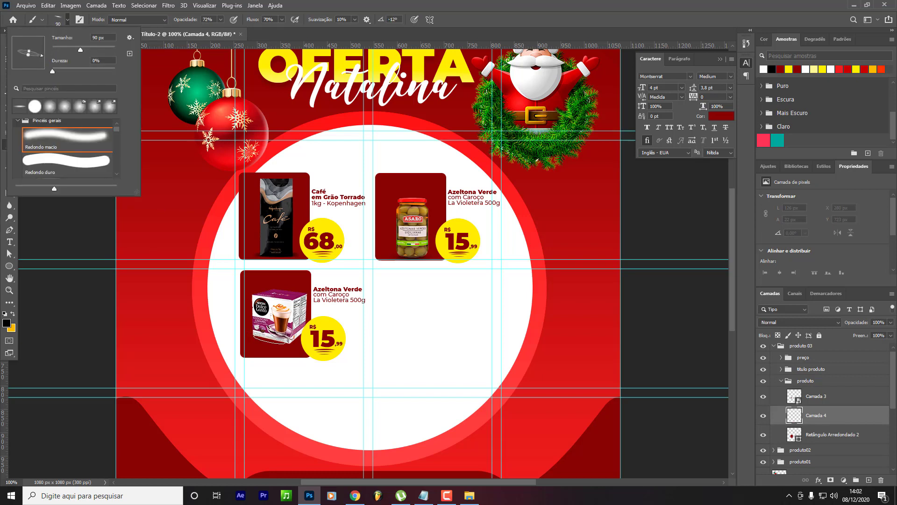
left_click(270, 339)
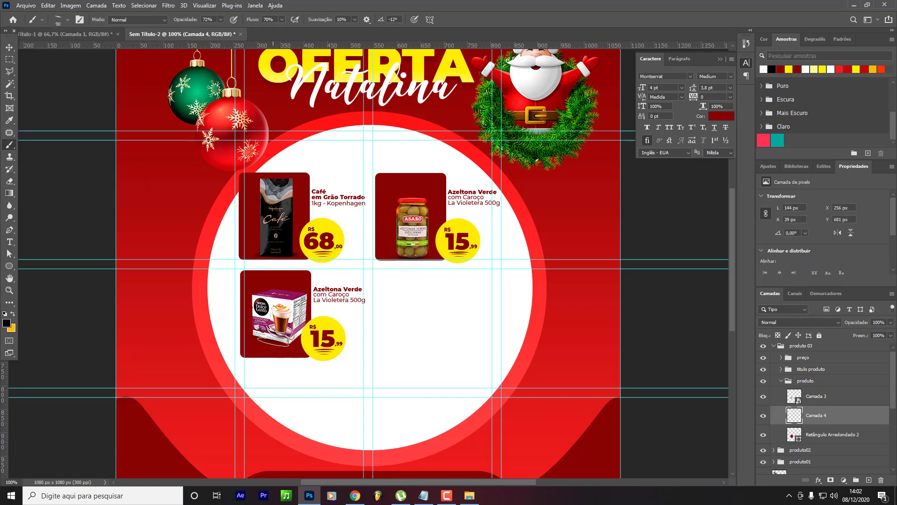
key("ctrl+z")
key("]")
Paint a soft shadow along the box's lower right edge with a flattened 90 px brush angled at 34°.
left_click(62, 21)
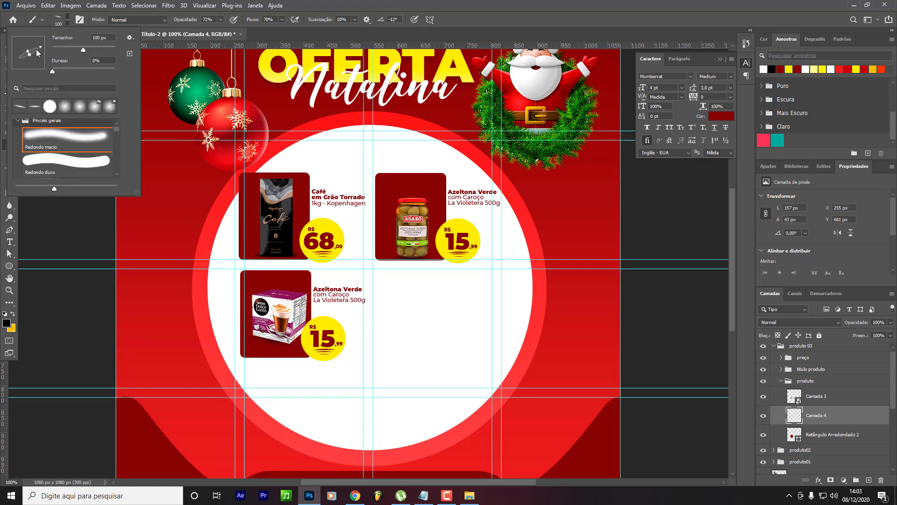
left_click_drag(38, 53, 43, 50)
left_click_drag(41, 55, 41, 46)
left_click(572, 4)
key("[")
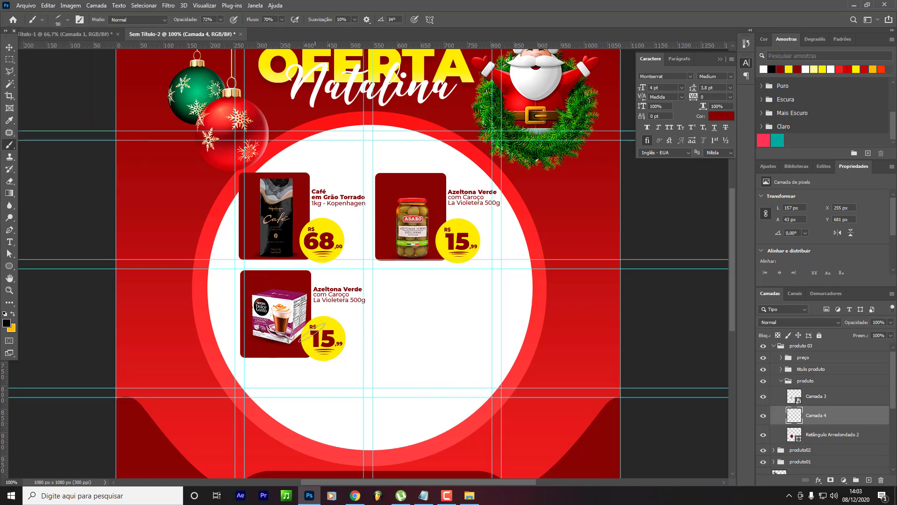
left_click(306, 333)
Paint a wider horizontal shadow beneath the box with a flattened 150 px brush at 0°.
left_click(68, 19)
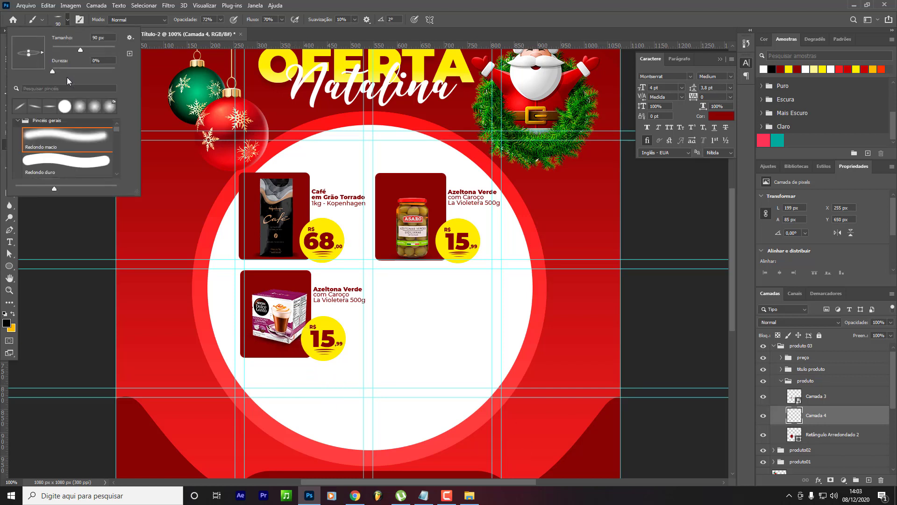
key("Escape")
key("bracketright")
key("bracketright")
key("bracketright")
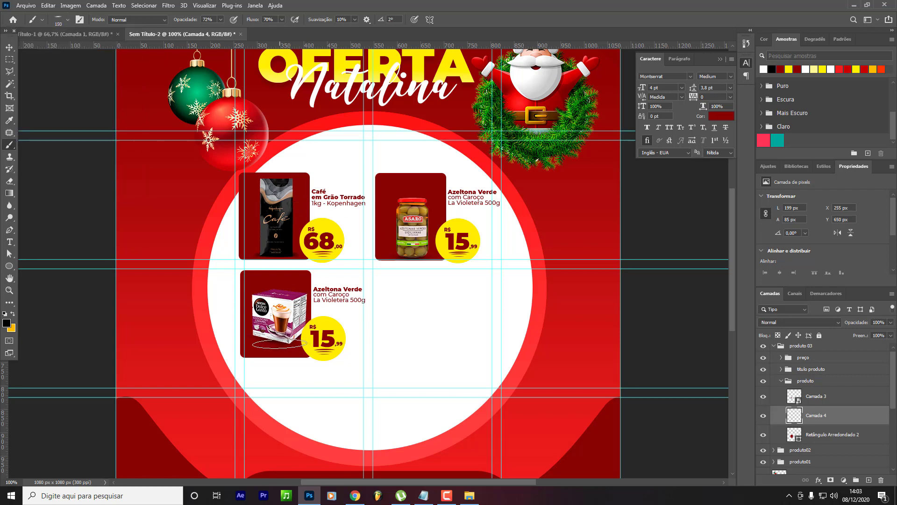
left_click(63, 22)
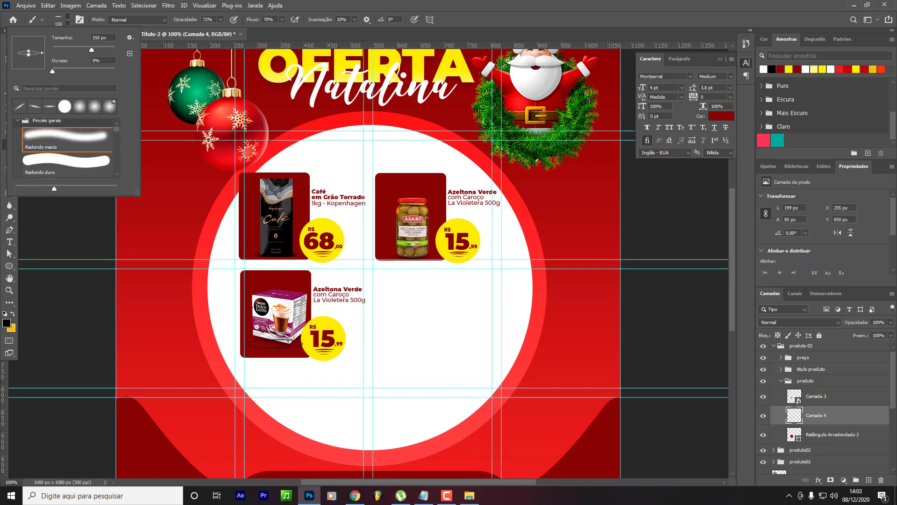
left_click(277, 344)
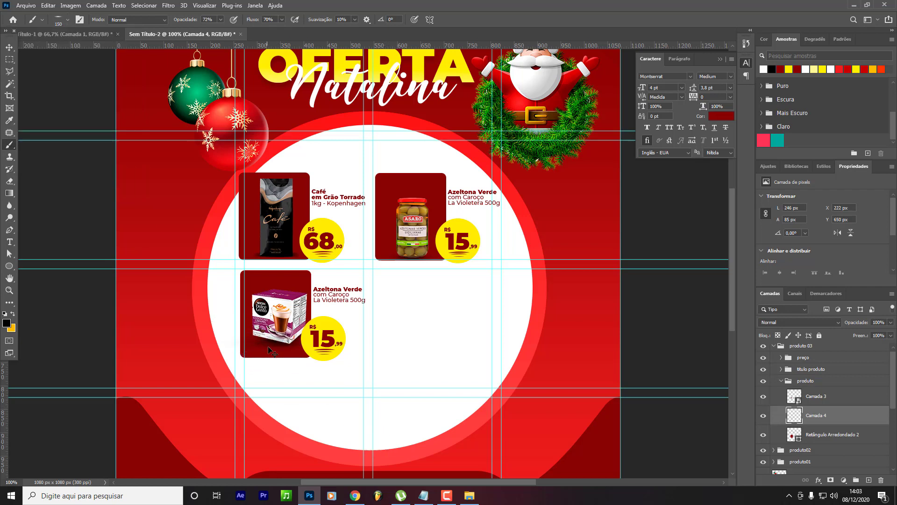
key("v")
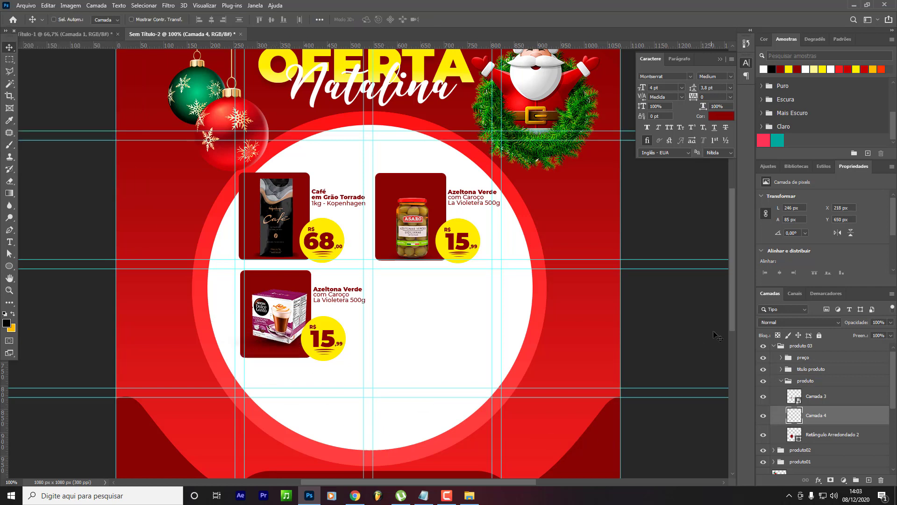
Copy "Dolce Gusto Chococino" from the first line of the product list in Notepad.
left_click(424, 495)
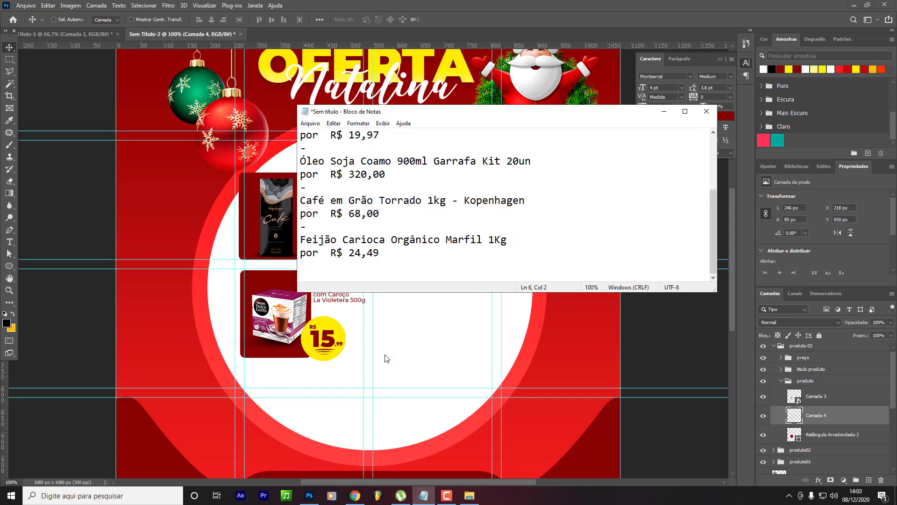
scroll(387, 357, "up", 1)
scroll(373, 136, "up", 3)
left_click(379, 149)
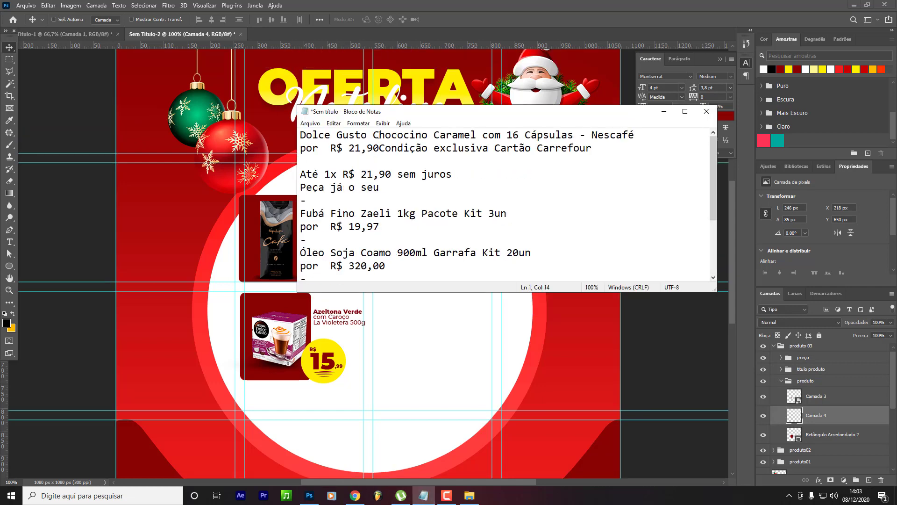
mouse_move(426, 135)
left_mouse_down()
mouse_move(303, 135)
mouse_move(424, 138)
left_mouse_up()
left_click(308, 155)
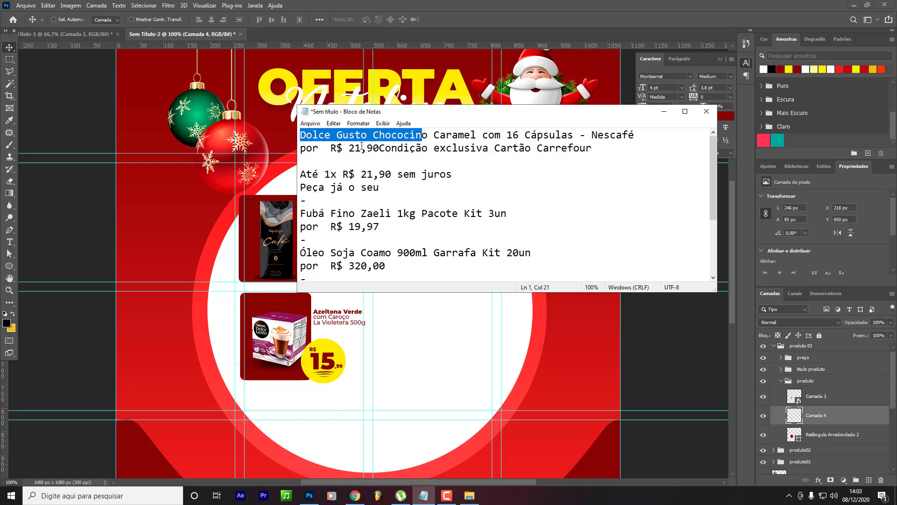
left_click_drag(368, 135, 303, 136)
left_click_drag(429, 135, 300, 135)
key("ctrl+c")
Back in Photoshop, replace the third card's bold title "Azeitona Verde" with the copied "Dolce Gusto Chococino".
left_click(359, 345)
key("t")
left_click(343, 312)
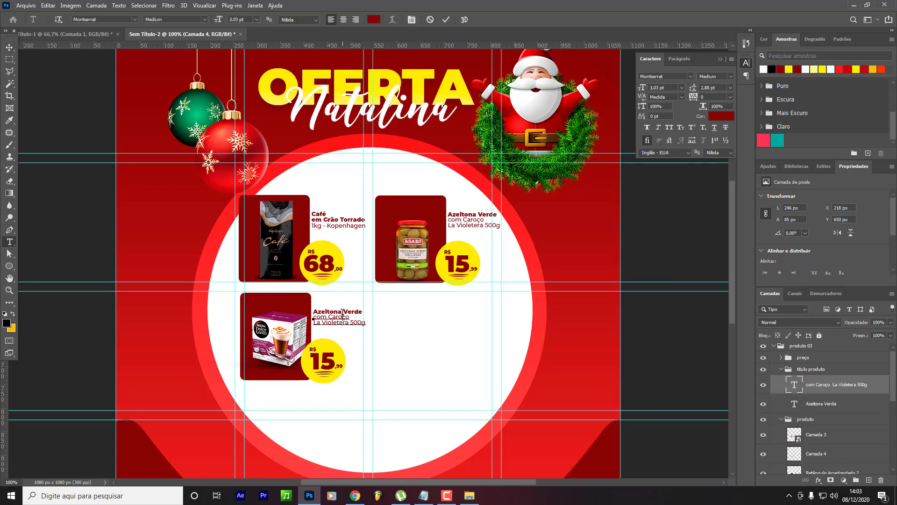
left_click_drag(313, 311, 434, 323)
key("ctrl+v")
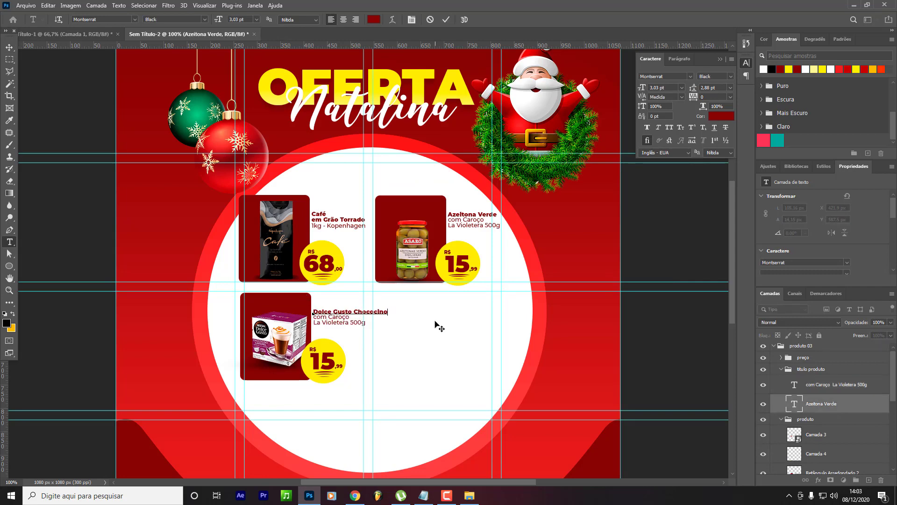
Switch back to the product list in Notepad for the rest of the Dolce Gusto product name.
left_click(420, 498)
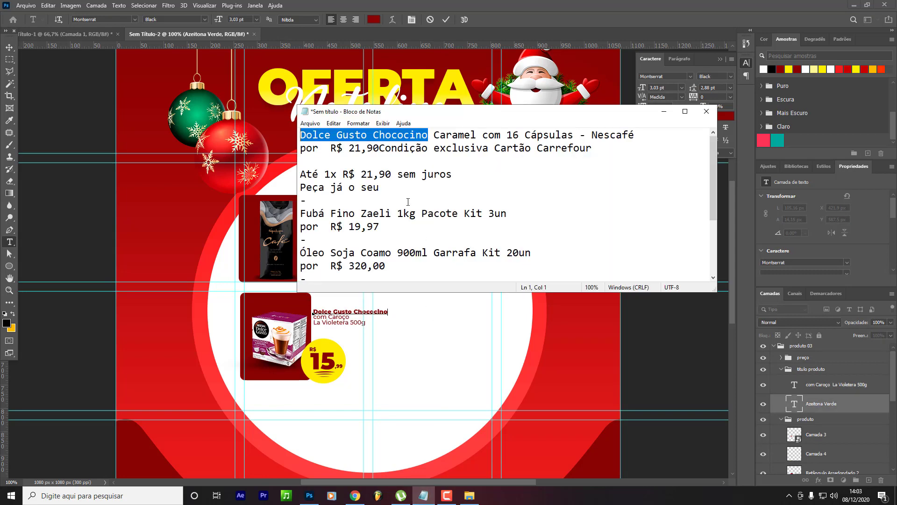
Copy "Caramel com 16 Cápsulas - Nescafé" from the Notepad product list and return to Photoshop.
left_click_drag(434, 135, 639, 141)
key("ctrl+c")
key("Return")
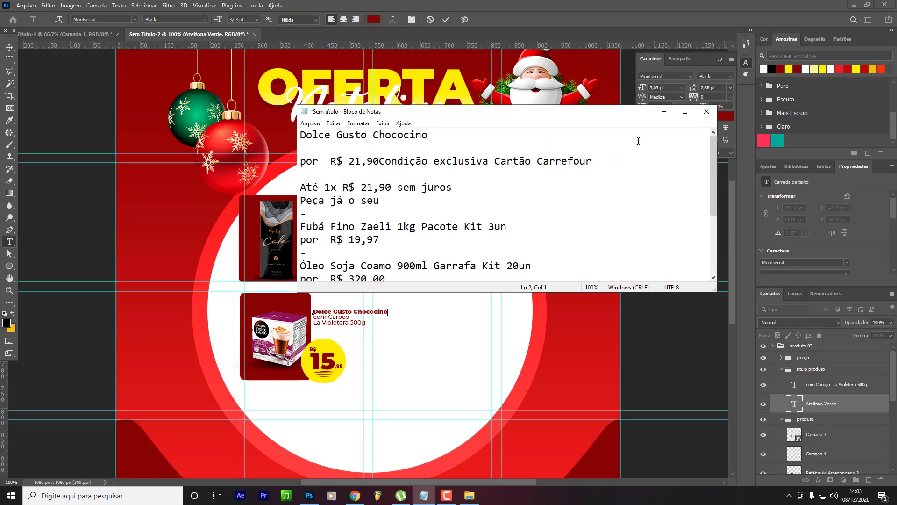
key("ctrl+z")
key("alt+Tab")
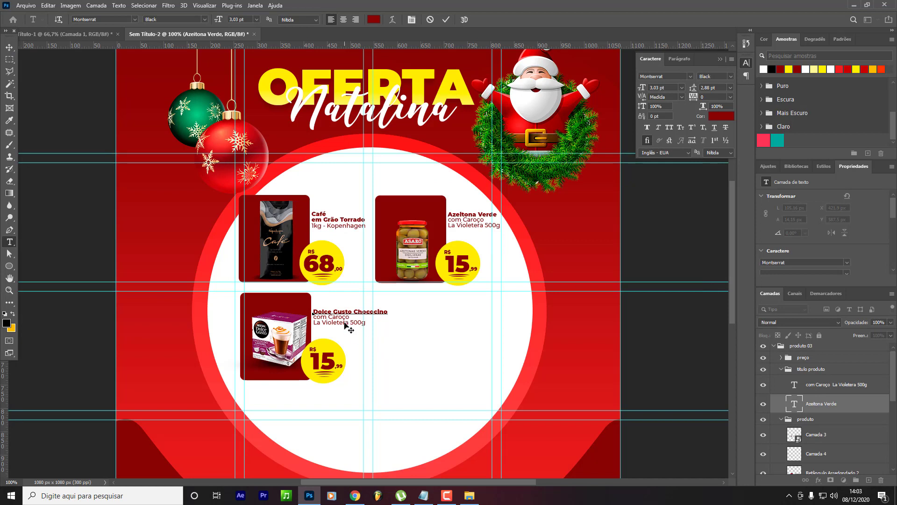
Finish the Dolce Gusto title edit and replace the two-line description below it with the copied text.
left_click(9, 47)
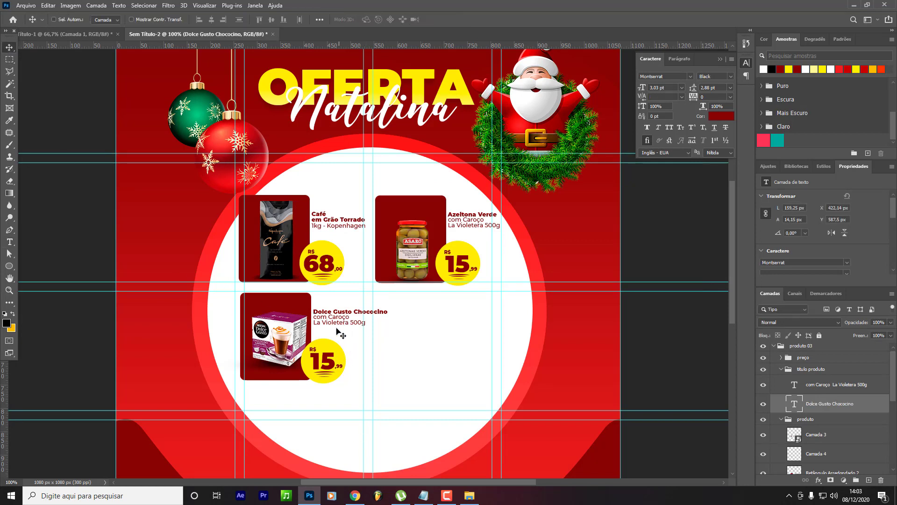
key("t")
left_click_drag(315, 318, 417, 331)
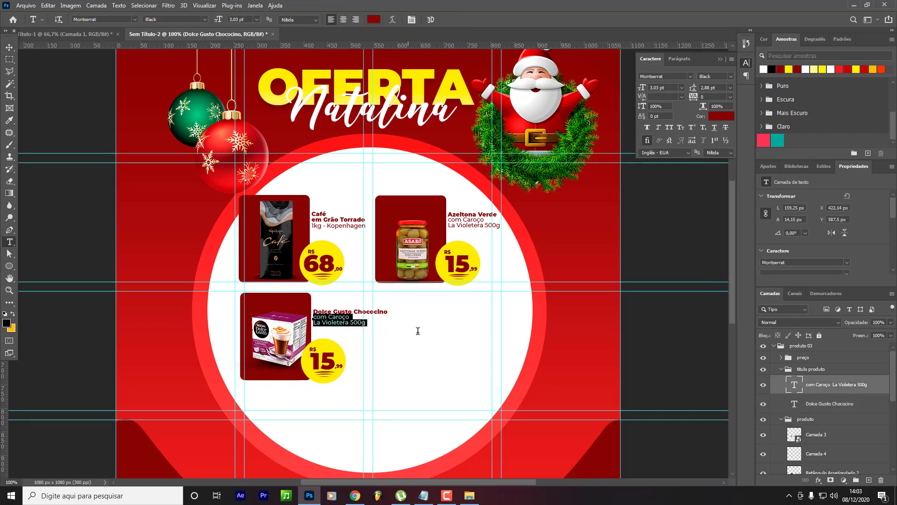
key("ctrl+v")
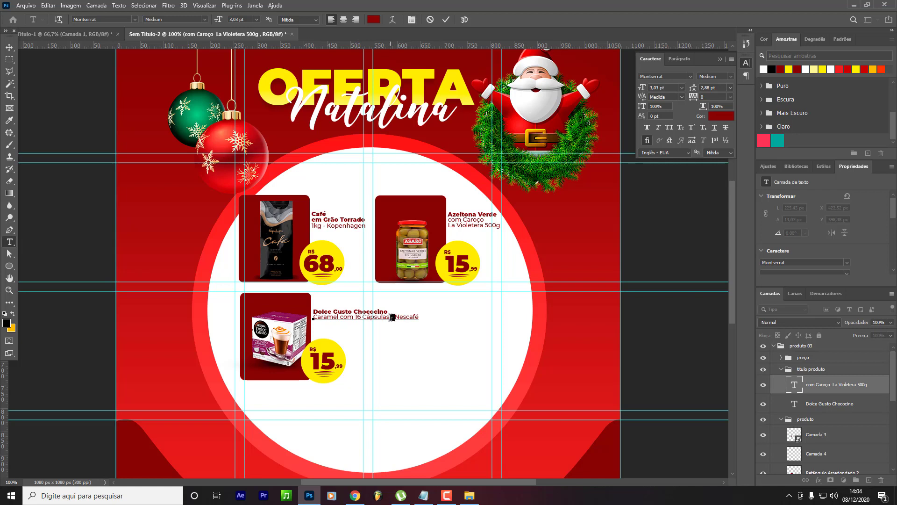
Replace the dash in the Dolce Gusto description with a line break, putting "Nescafé" on its own line.
key("Return")
type("v")
left_click(423, 495)
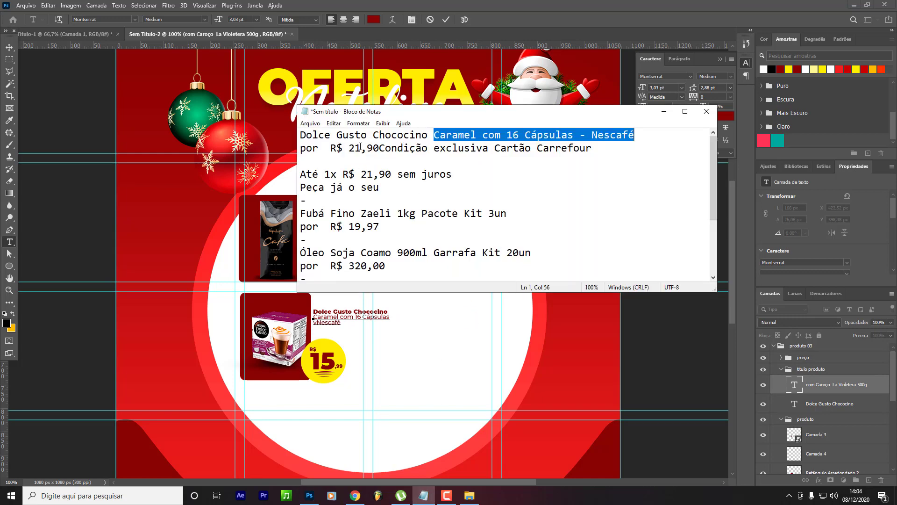
left_click(334, 377)
key("BackSpace")
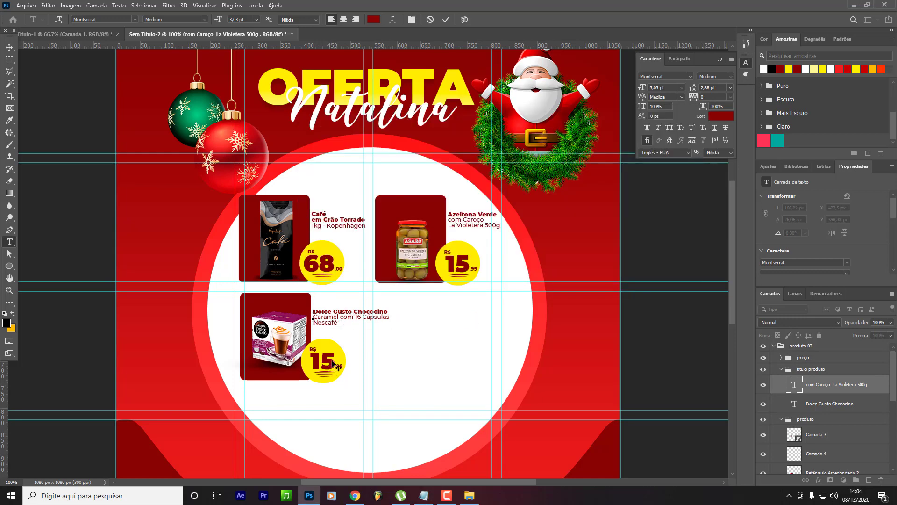
Set the Dolce Gusto price to R$ 21,90 by editing both the whole number and the cents text.
double_click(322, 360)
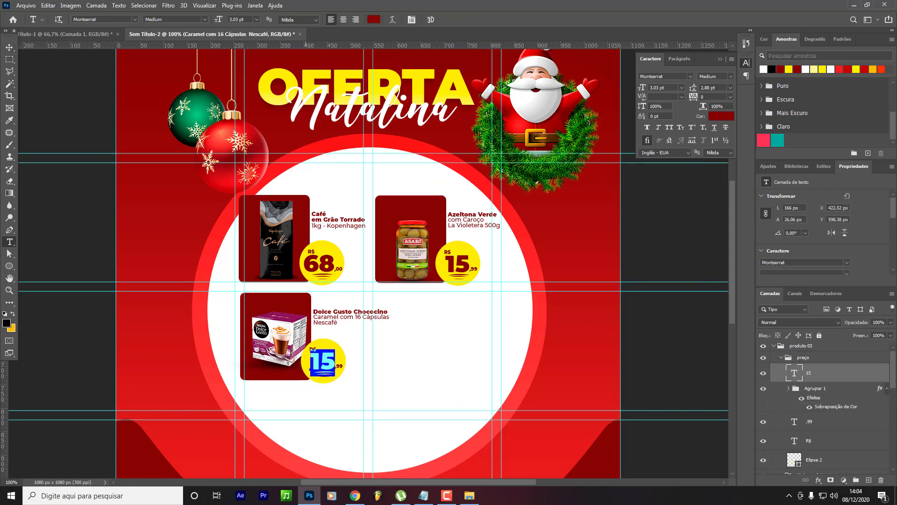
type("21")
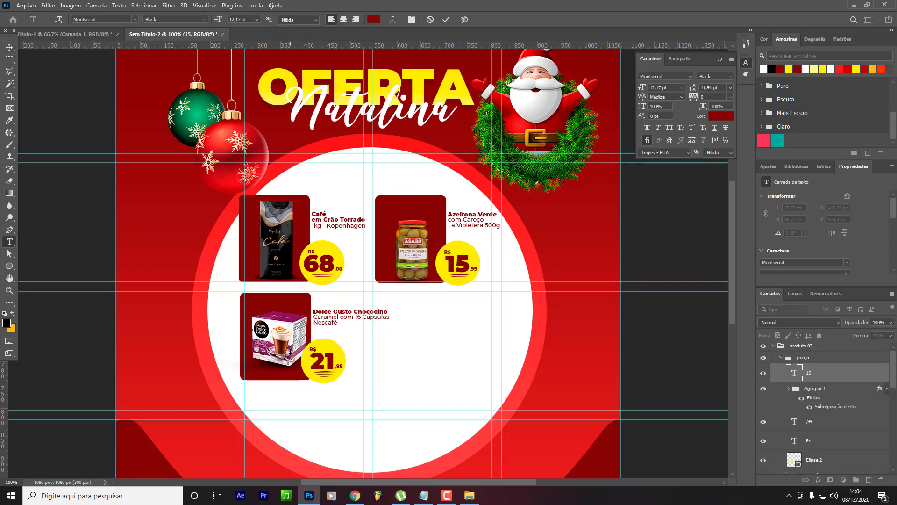
key("ctrl+Return")
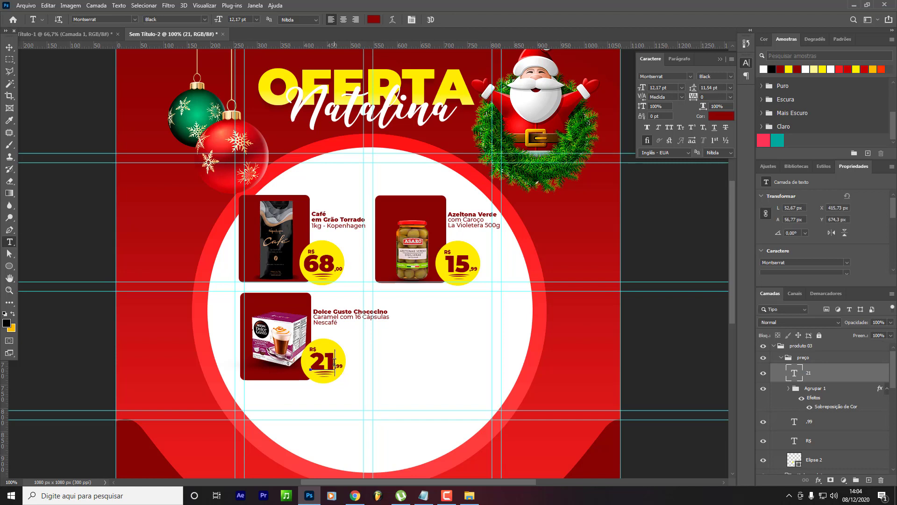
left_click(334, 361)
left_click(338, 366)
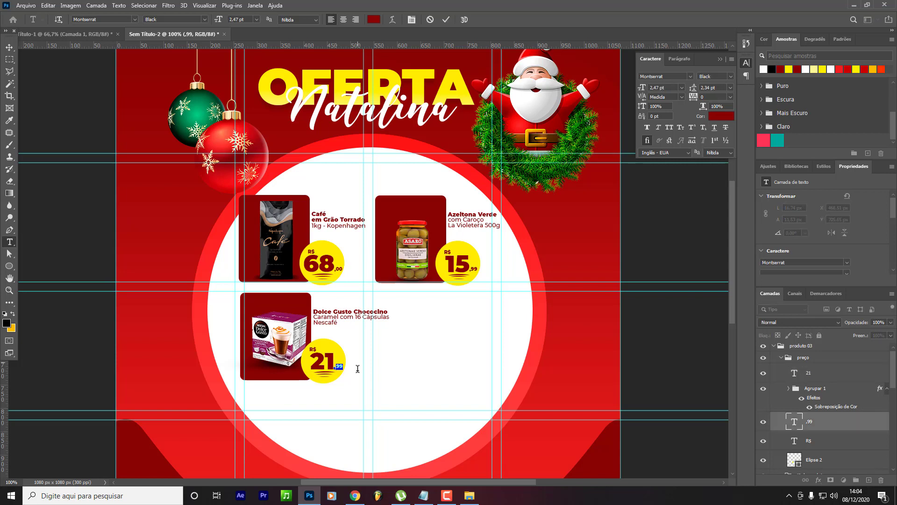
left_click(9, 47)
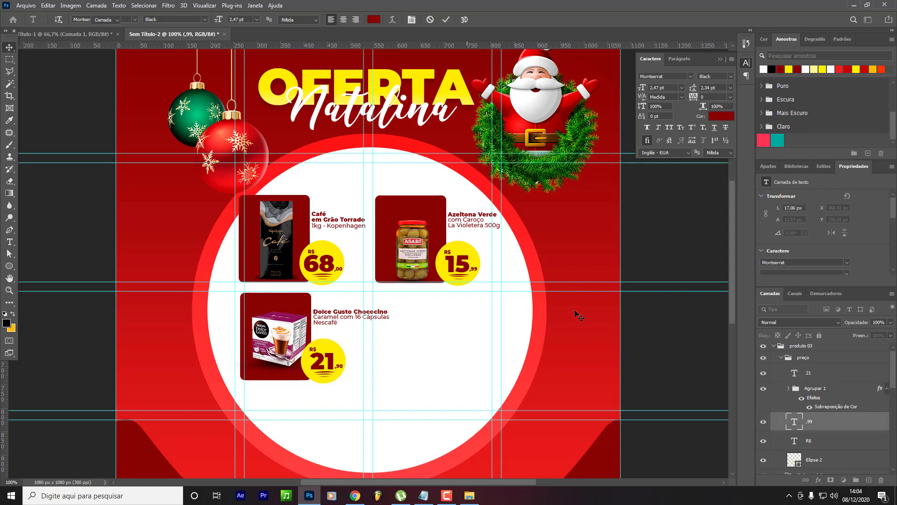
Try to duplicate the produto 03 group beside the original, undo the copy, and shift the block slightly left.
left_click(774, 349)
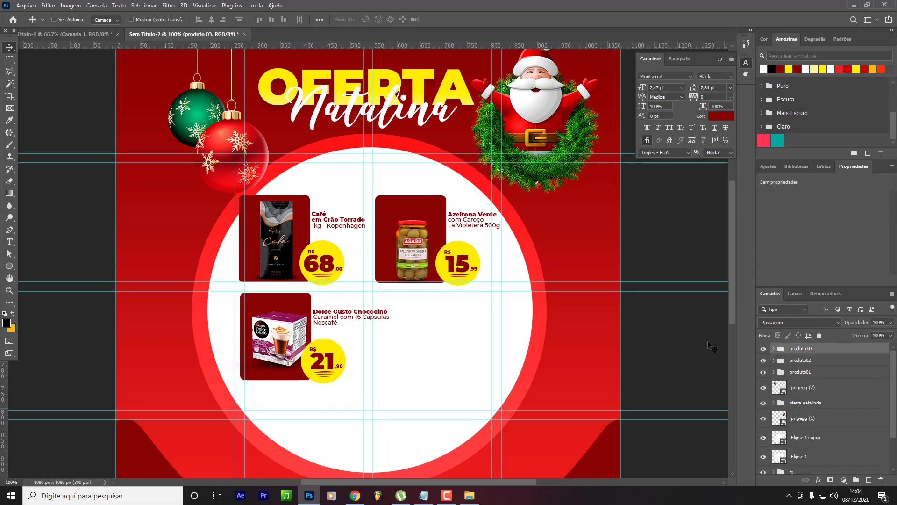
scroll(286, 341, "down", 2)
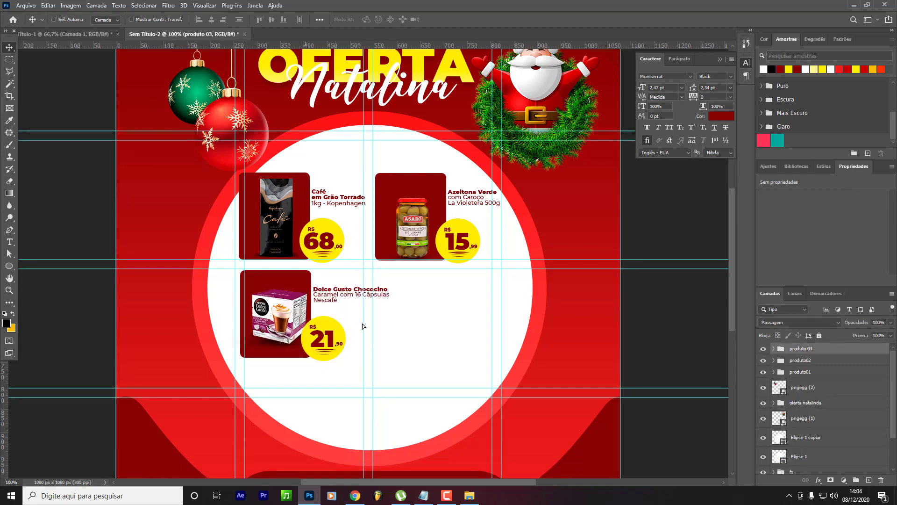
left_click_drag(362, 324, 450, 324)
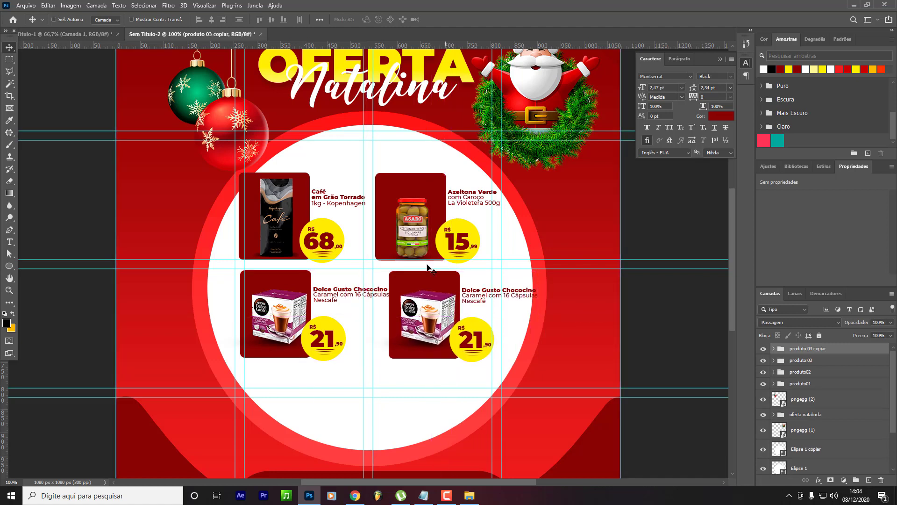
key("ctrl+z")
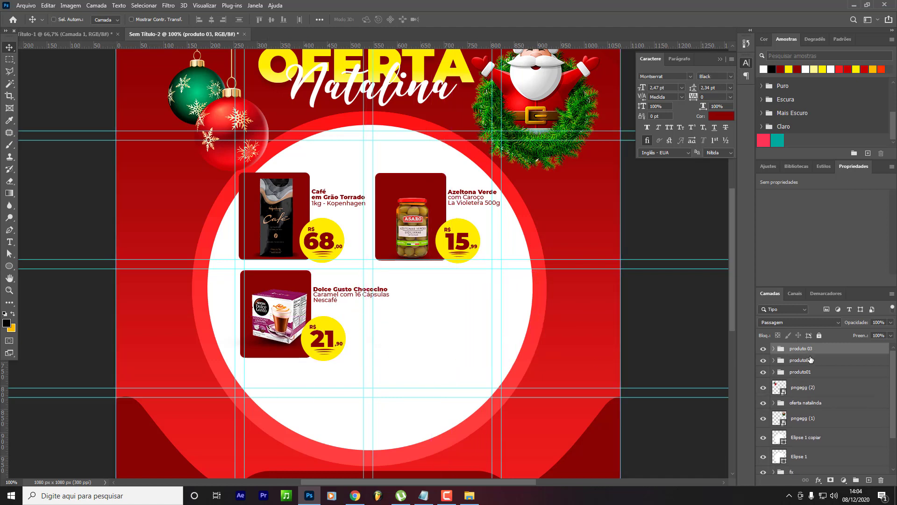
left_click_drag(315, 349, 308, 350)
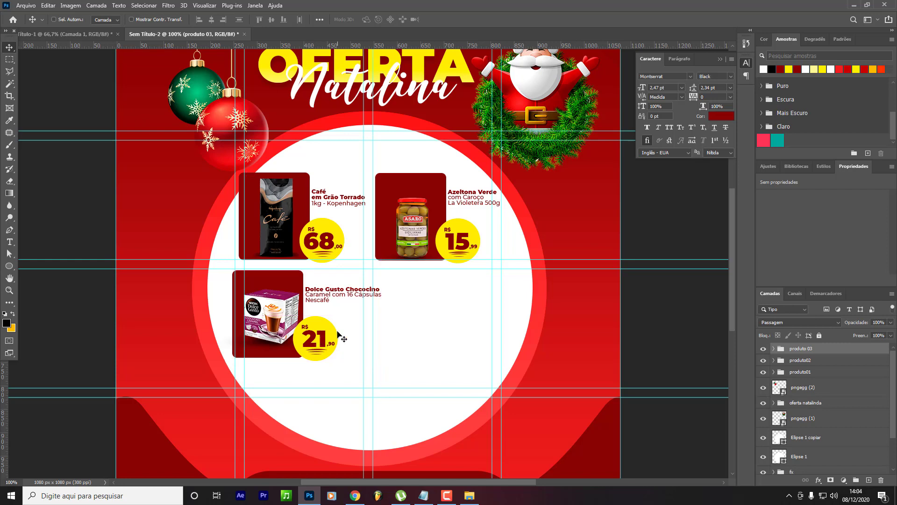
Break the Dolce Gusto Chococino title into two lines, with "Chococino" on the second line.
key("t")
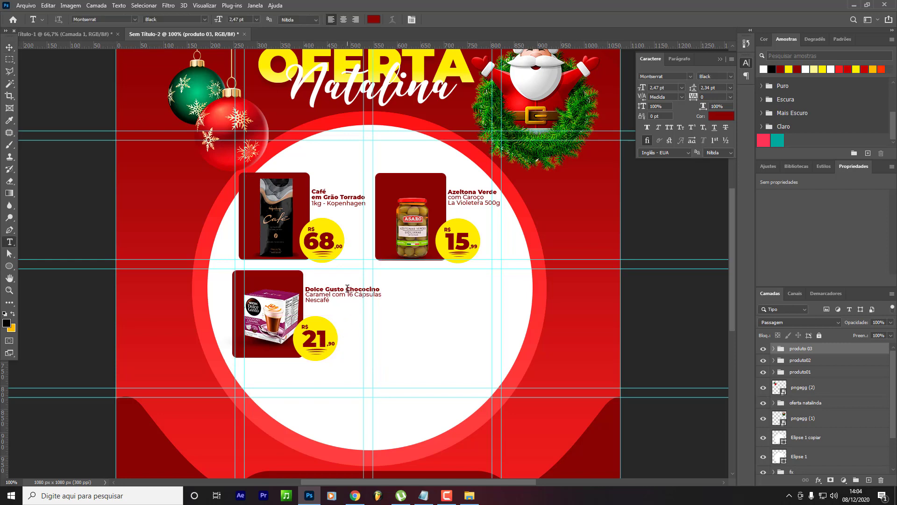
left_click(469, 495)
left_click(425, 496)
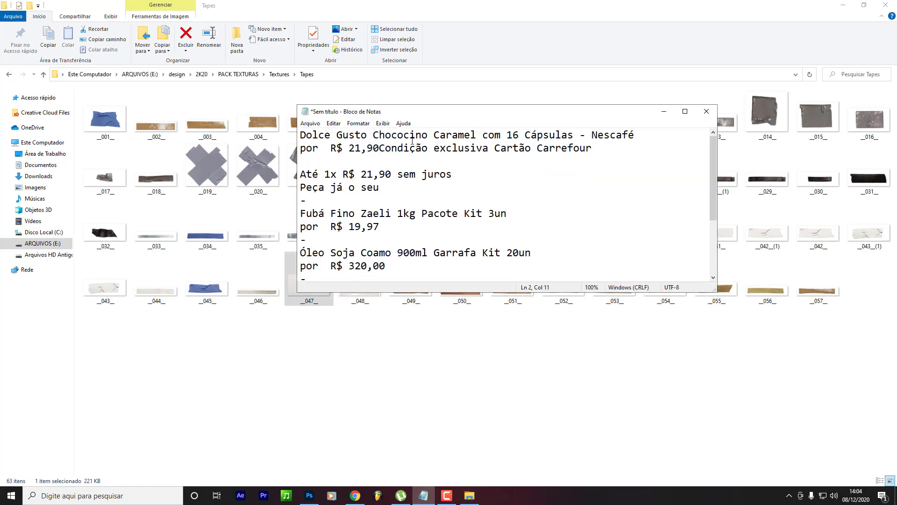
left_click(309, 495)
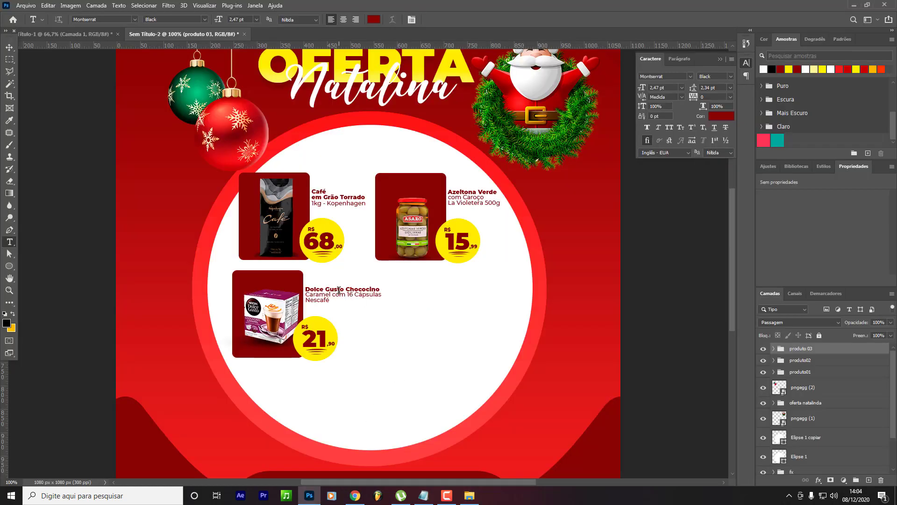
left_click(339, 292)
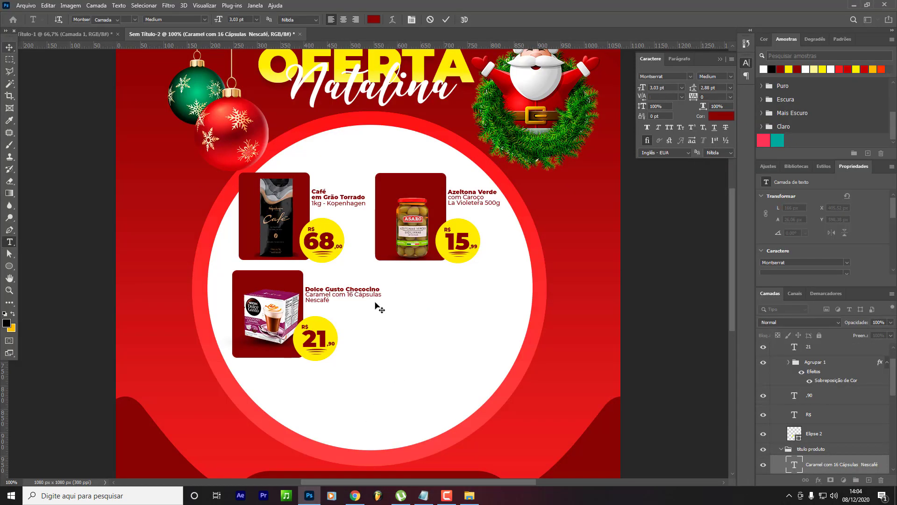
left_click(348, 289)
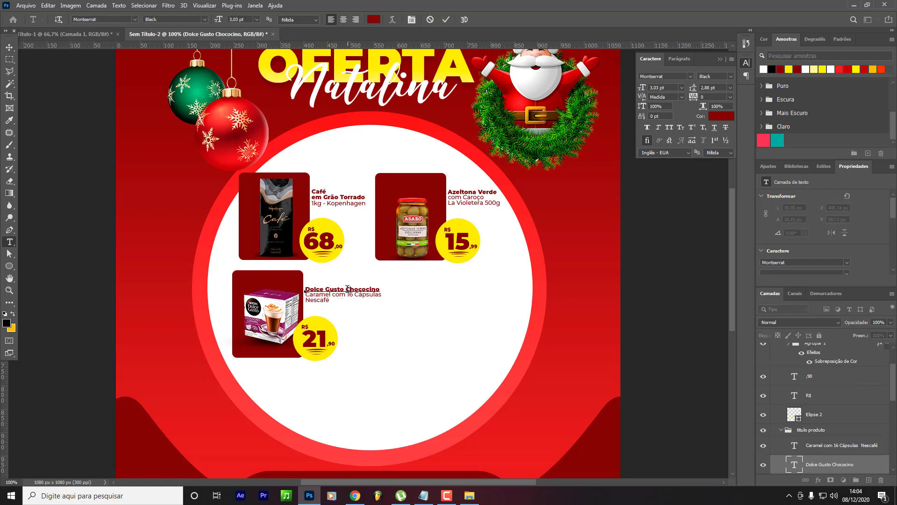
key("Return")
Move the "Caramel com 16 Cápsulas Nescafé" text below the two-line title and align their left edges.
left_click(841, 450)
key("v")
left_click_drag(381, 316, 383, 321)
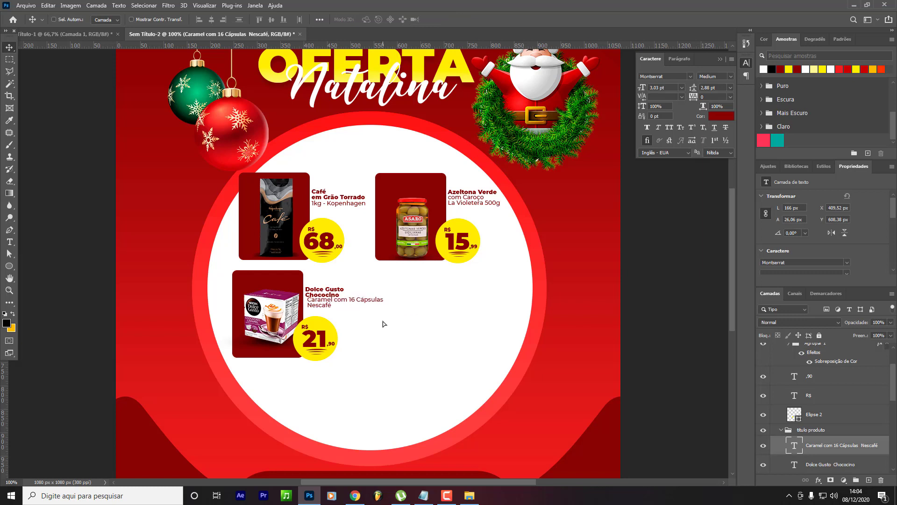
key("Down")
key("Down")
key("Left")
key("Left")
key("Left")
key("Left")
key("Down")
key("Down")
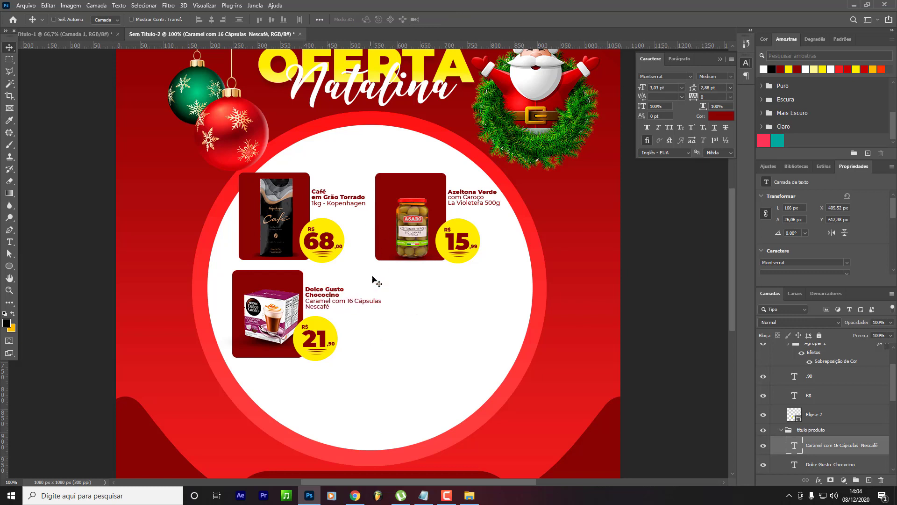
Scale the Dolce Gusto description text down to about 2,69 pt.
key("ctrl+t")
left_click_drag(381, 309, 375, 307)
key("Return")
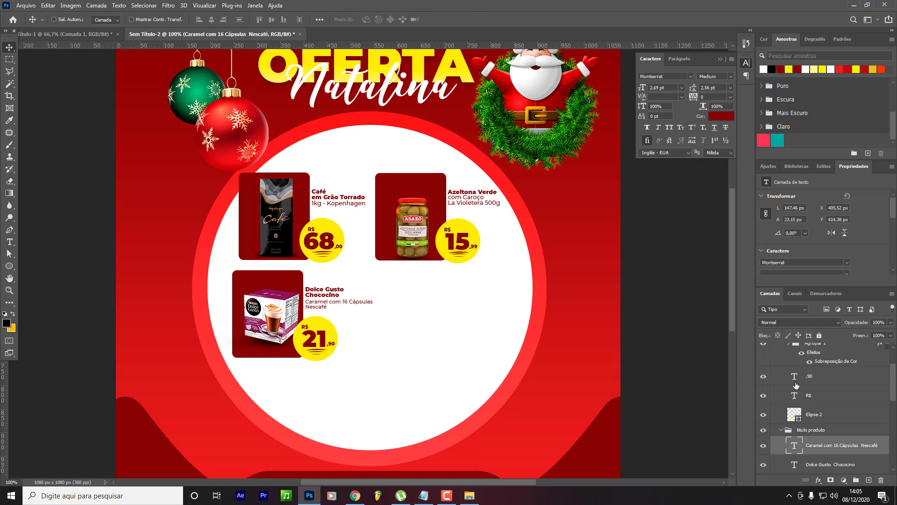
Collapse the produto 03 group and move the Dolce Gusto block slightly right, lined up under the coffee block.
scroll(797, 385, "up", 3)
left_click(773, 348)
left_click_drag(327, 348, 336, 347)
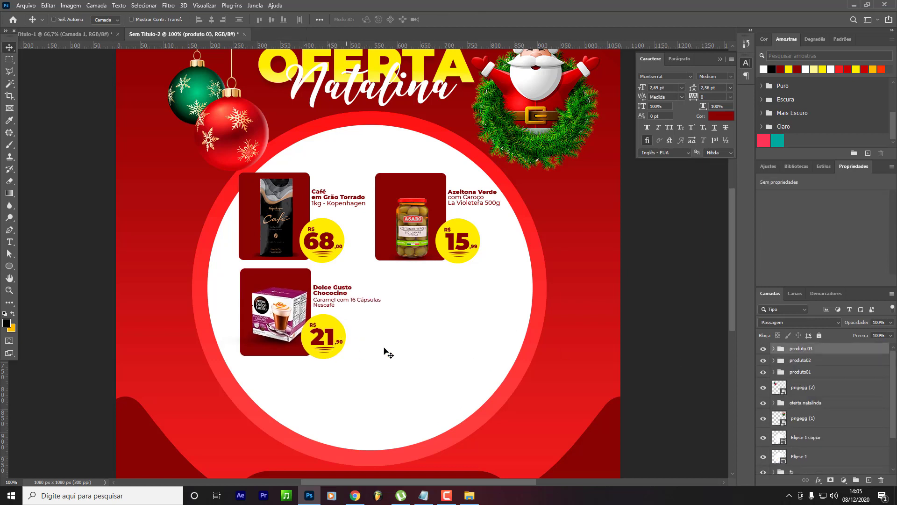
Nudge the produto02 group slightly right and up, and place a duplicate of the produto 03 group beneath it.
key("alt+bracketleft")
left_click_drag(515, 287, 520, 285)
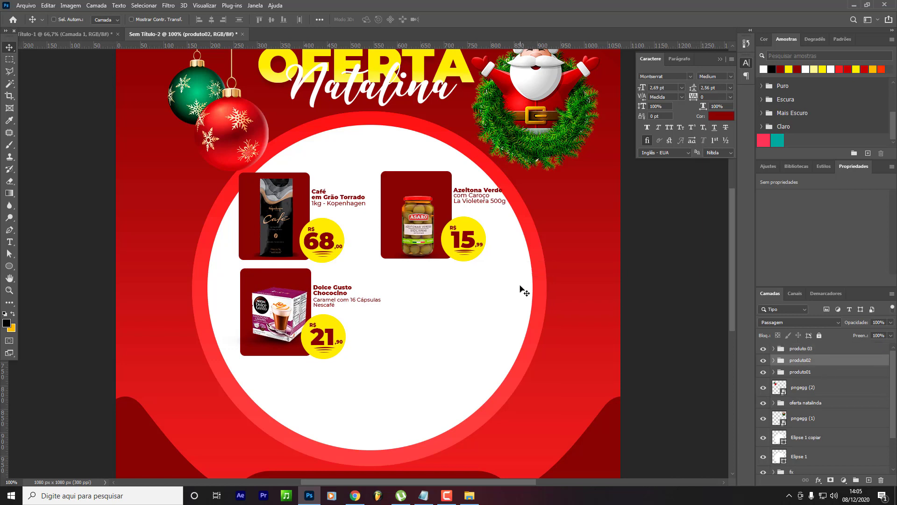
left_click(805, 350)
left_click_drag(372, 322, 515, 323)
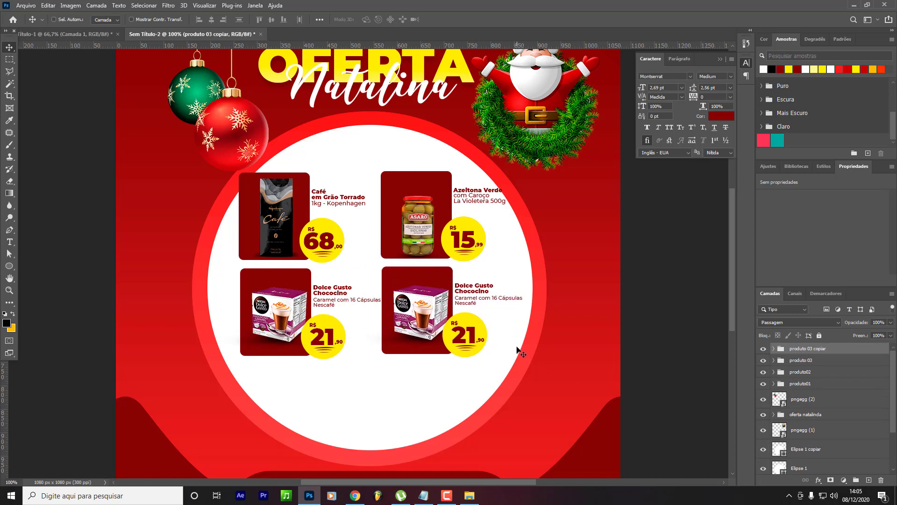
scroll(441, 387, "down", 3)
scroll(441, 382, "up", 1)
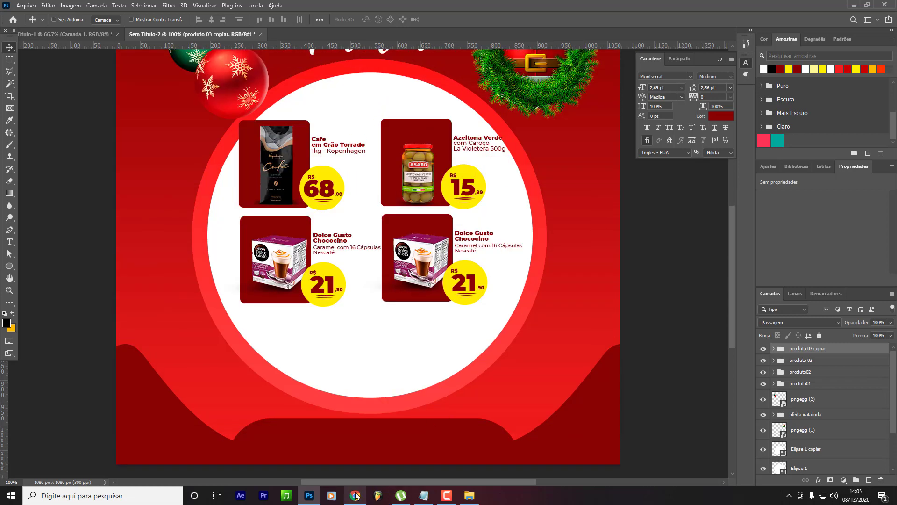
left_click(355, 496)
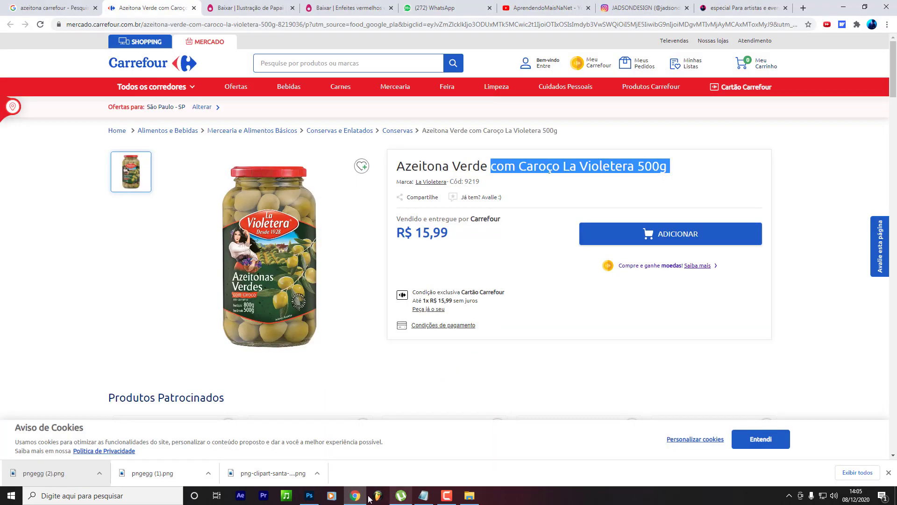
left_click(309, 496)
In the product images document, hide the bean, olive and coffee layers and select Camada 2 with the fubá packages.
left_click(75, 39)
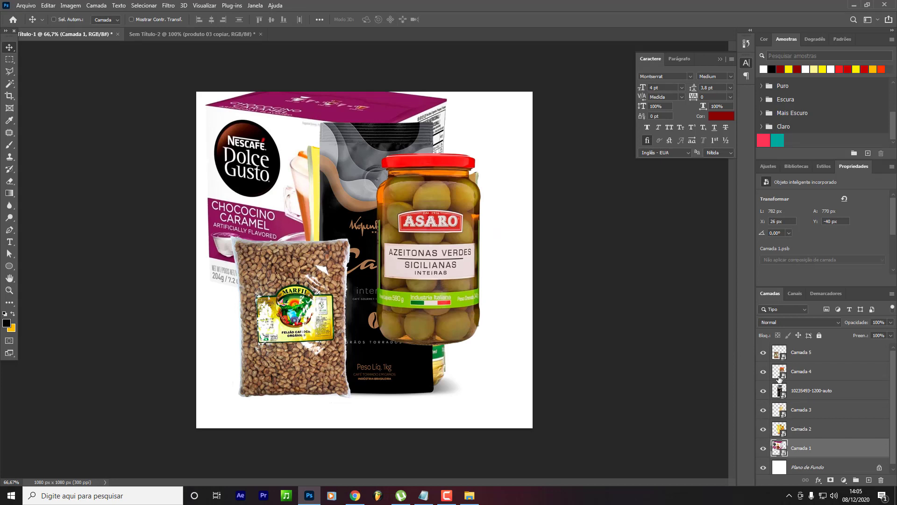
left_click(763, 353)
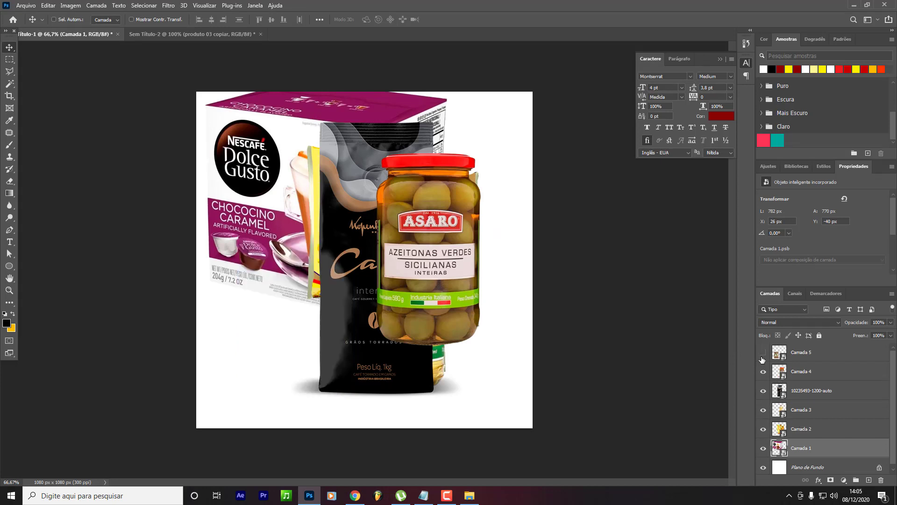
left_click(765, 392)
left_click(798, 436)
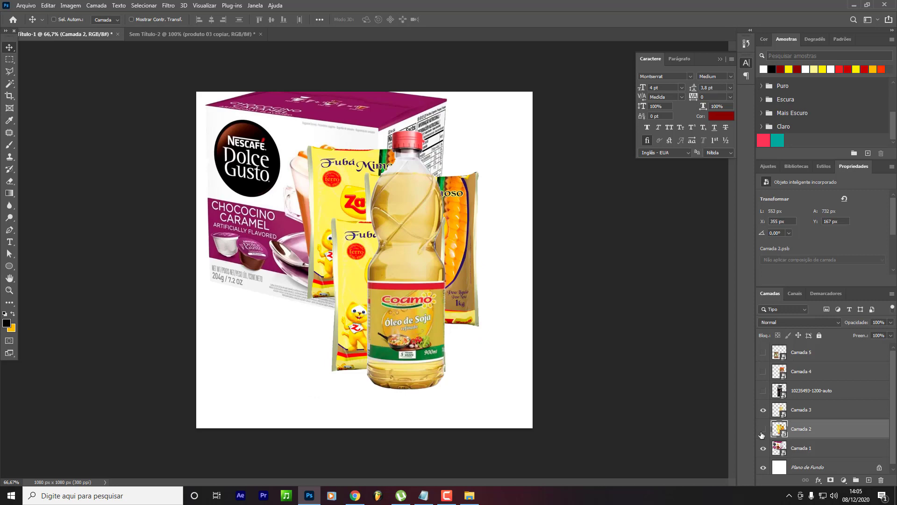
Try bringing the Fubá Mimoso image layer into the Christmas offer document, and delete the placed copy.
left_click_drag(519, 254, 394, 266)
left_click_drag(780, 428, 679, 347)
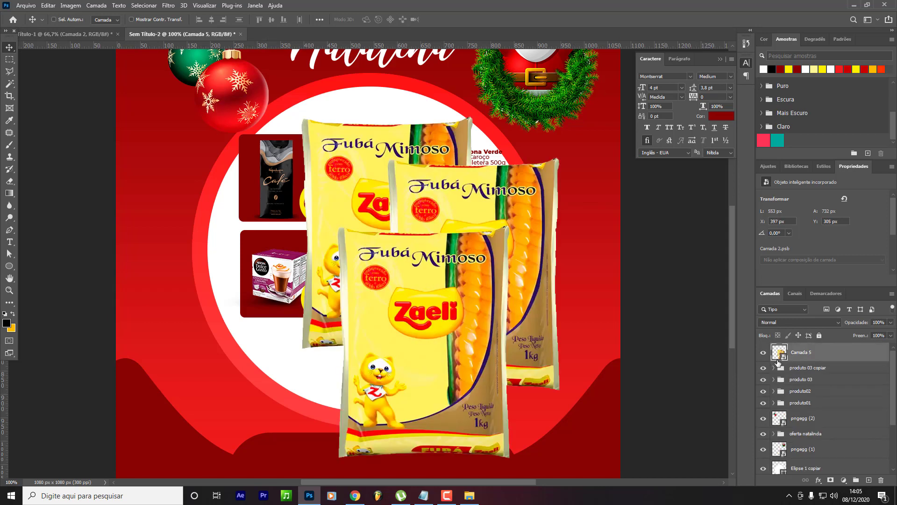
key("Delete")
Rename the duplicated produto 03 group as "produto4".
double_click(806, 349)
type("pro")
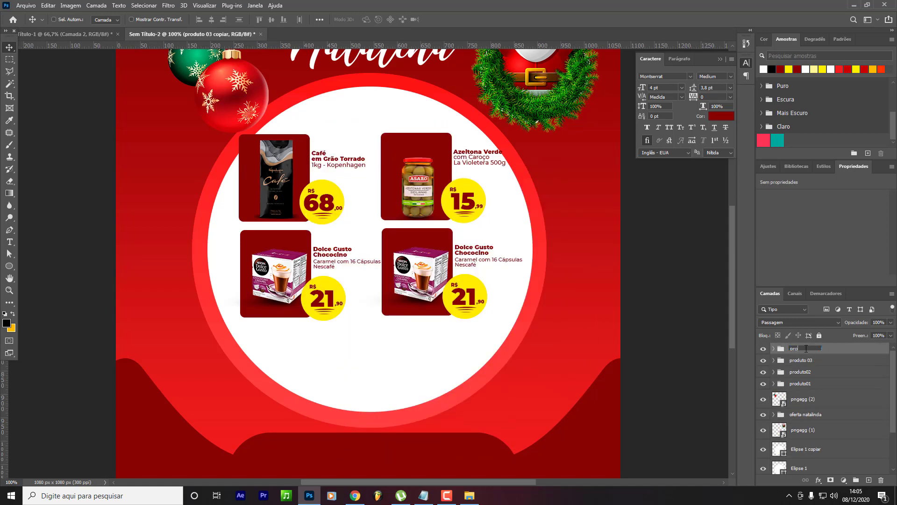
type("produto4")
key("Return")
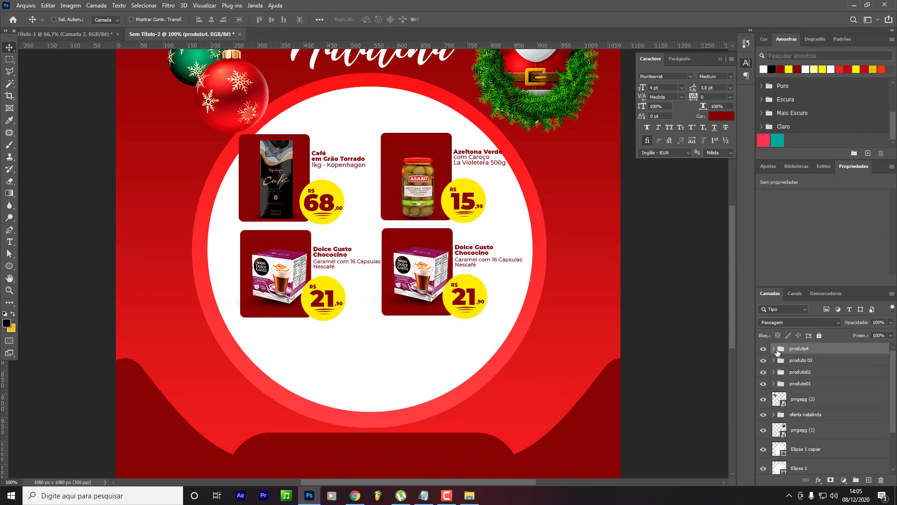
Expand the produto4 group and delete its Dolce Gusto image layer and the shadow layer under it.
left_click(774, 349)
left_click(782, 361)
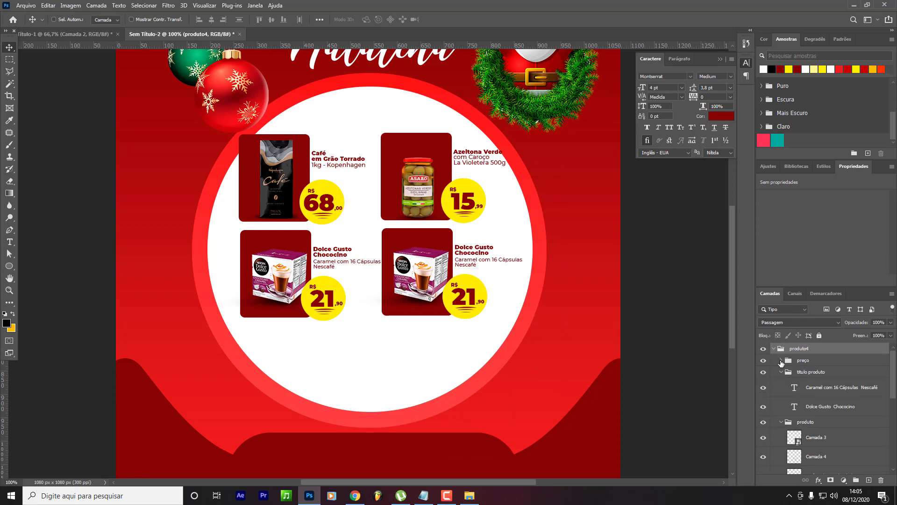
left_click(781, 373)
left_click(762, 401)
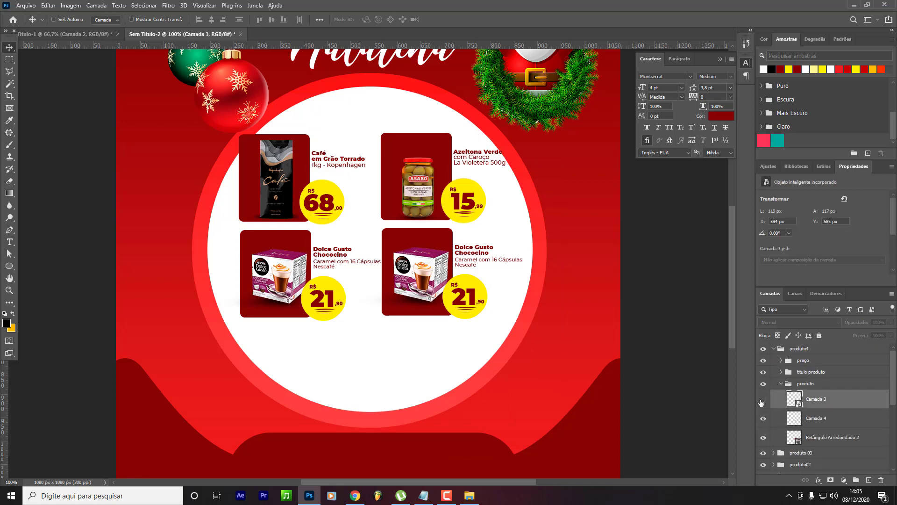
left_click(762, 401)
key("Delete")
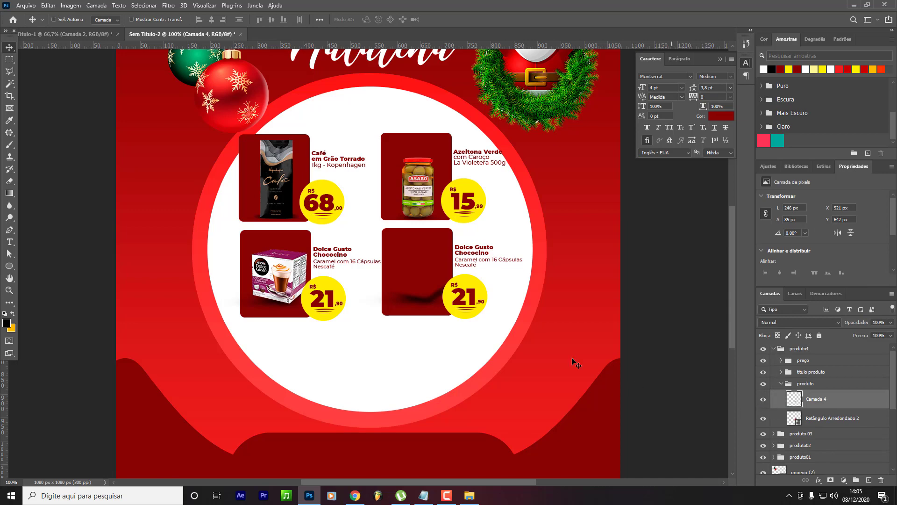
key("Delete")
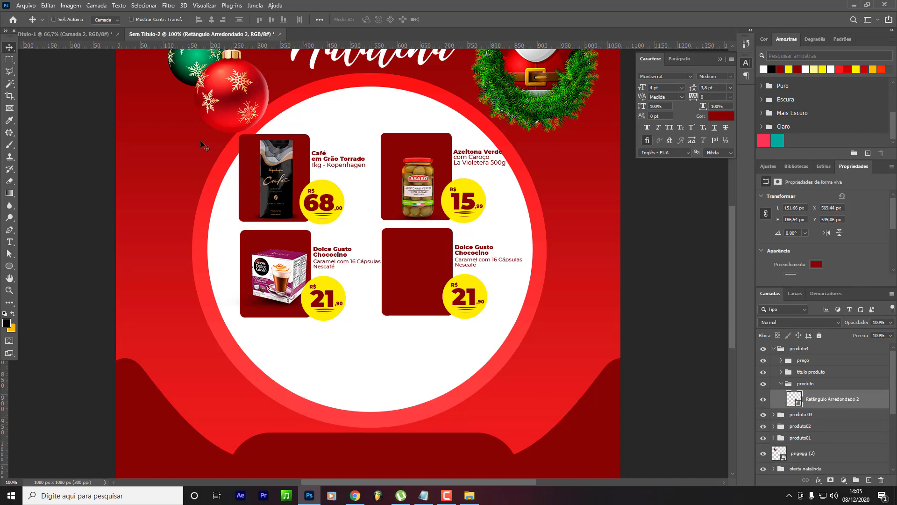
Bring the Camada 2 layer with the Fubá Mimoso packages from the product images document into the produto4 image group.
left_click(80, 38)
left_click_drag(780, 427, 465, 368)
left_click(431, 185)
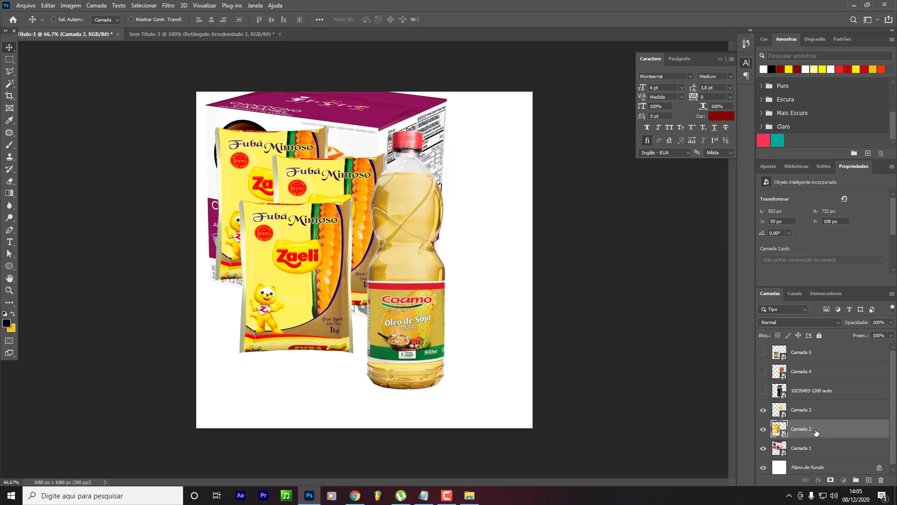
left_click_drag(815, 429, 397, 290)
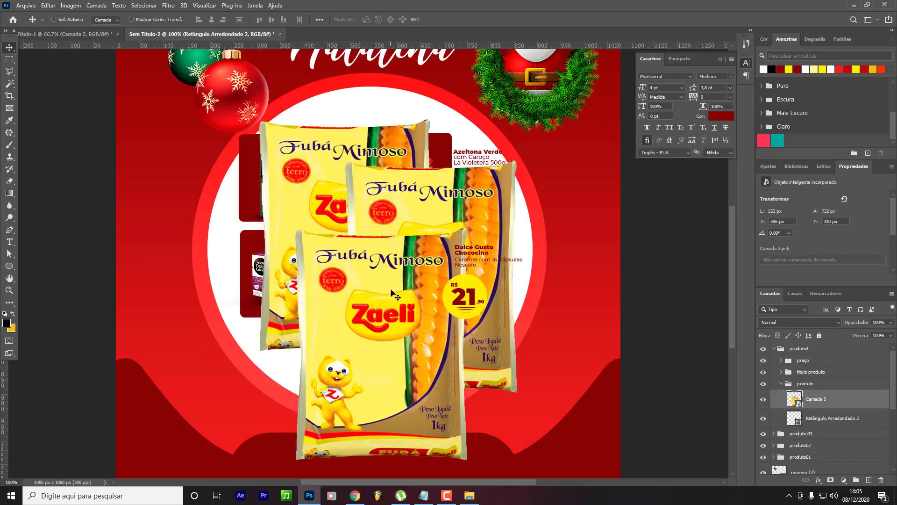
Scale the fubá packages image down to about 18% and position it inside the fourth product's dark red card.
key("ctrl+t")
left_click_drag(517, 289, 317, 286)
key("Return")
left_click_drag(450, 314, 428, 323)
key("Return")
key("ctrl+t")
left_click_drag(445, 234, 438, 245)
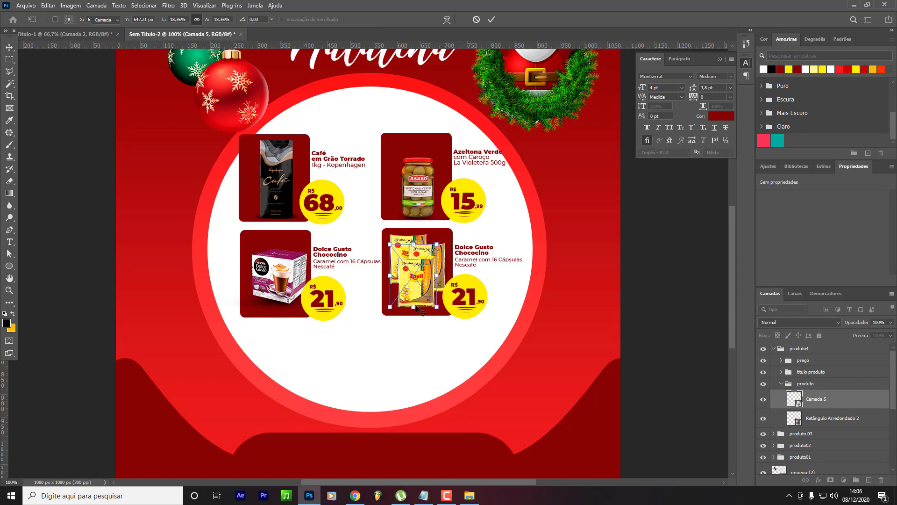
key("Return")
left_click_drag(414, 316, 418, 316)
Add a new layer between the card rectangle and the fubá image and paint a black shadow beneath and beside the packages.
left_click(835, 421)
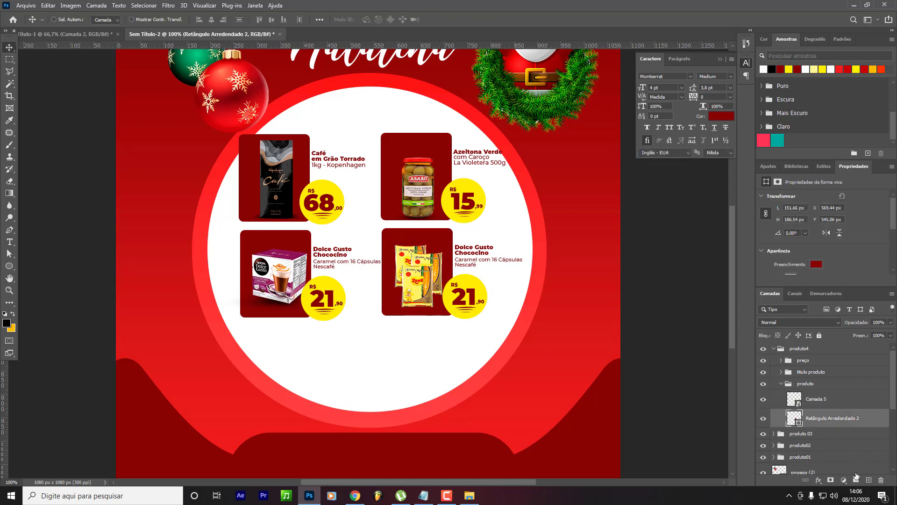
left_click(869, 480)
key("b")
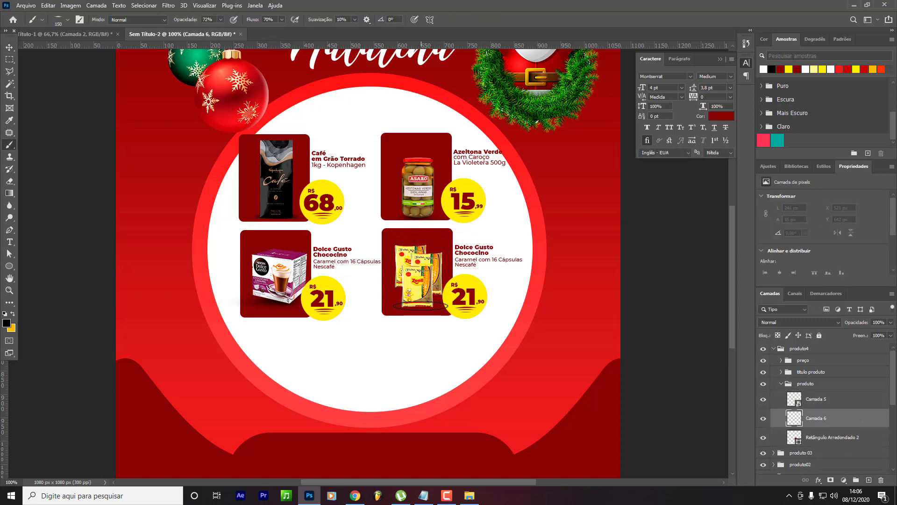
left_click(419, 308)
key("bracketleft")
left_click(417, 307)
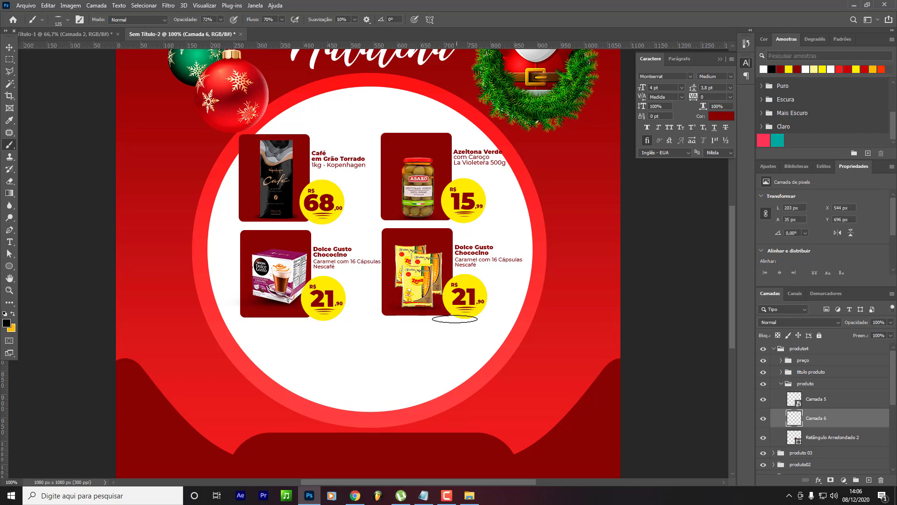
key("bracketleft")
key("bracketleft")
left_click(436, 295)
key("v")
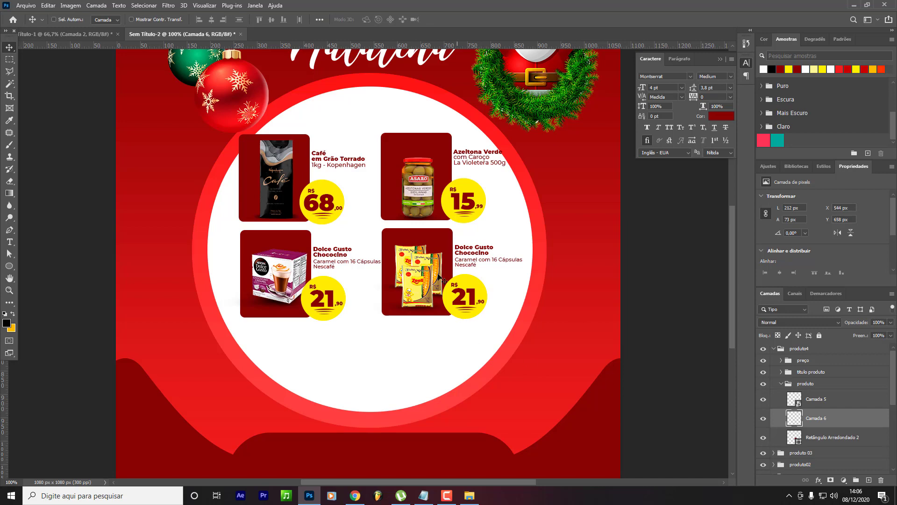
Replace the fourth product's title with "Fubá Fino Zaeli", copied from the Notepad product list.
left_click(424, 495)
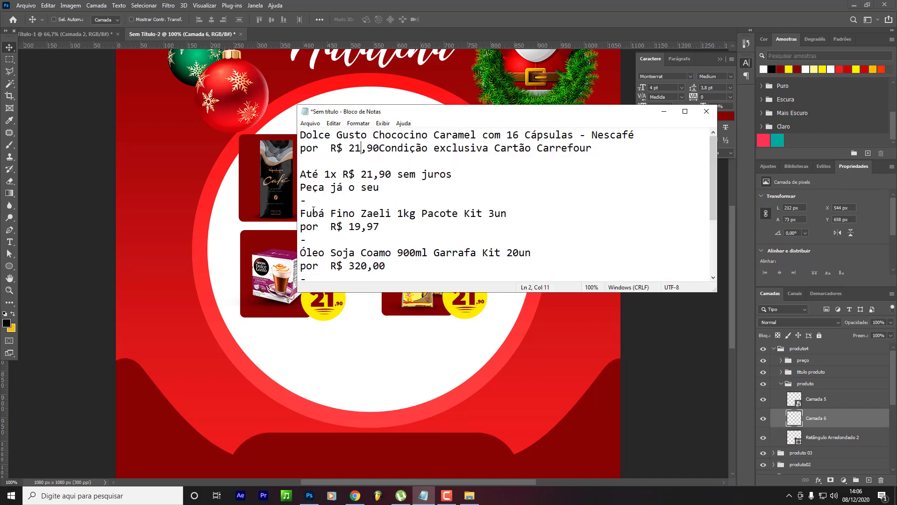
left_click_drag(298, 213, 395, 218)
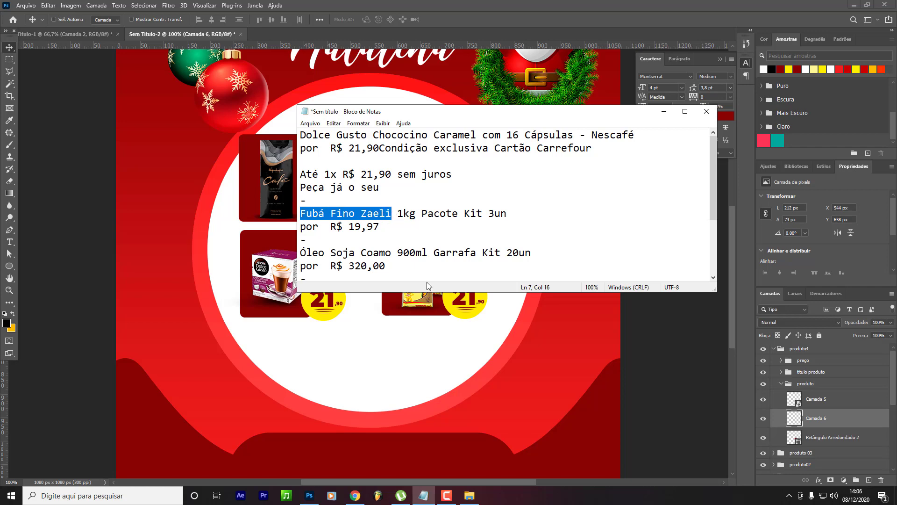
left_click(465, 310)
left_click(469, 247)
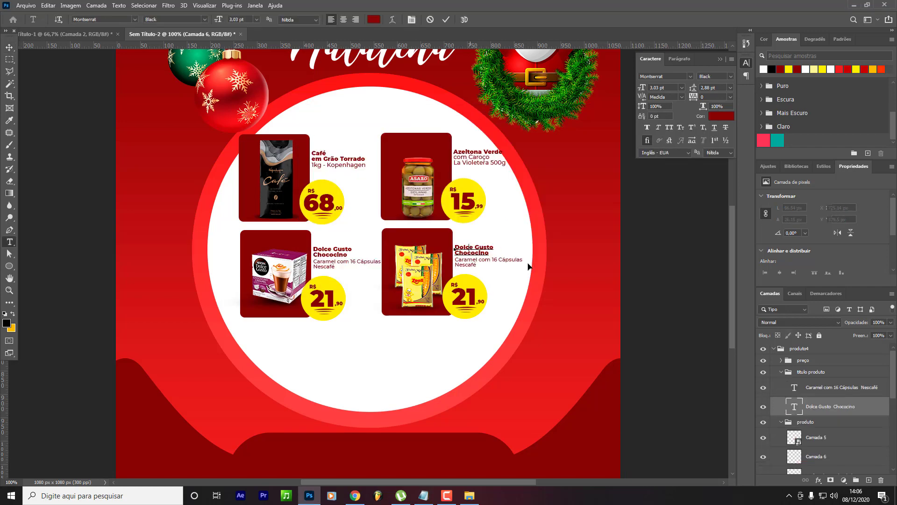
key("ctrl+a")
type("Fubá Fino Zaell")
left_click(532, 269)
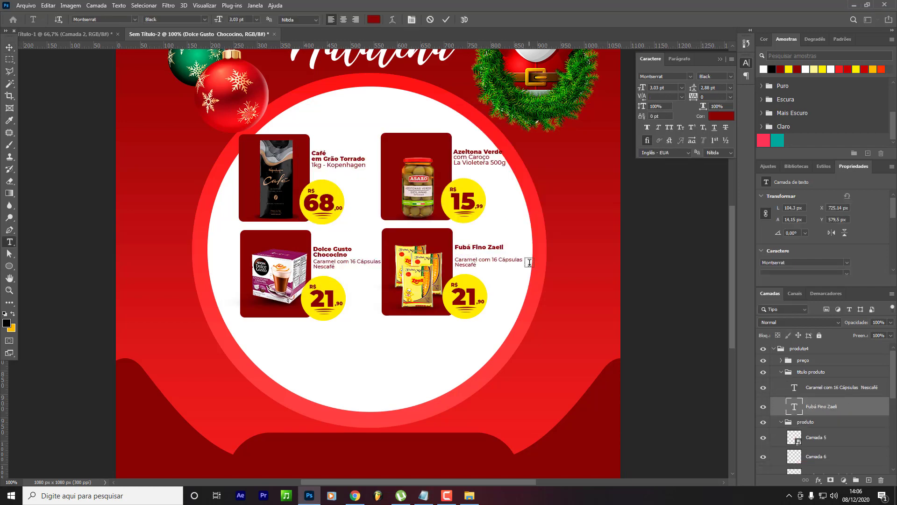
Replace the fourth product's description with "1kg Pacote Kit 3un" from the Notepad list and move it up directly beneath the title.
left_click(423, 496)
left_click_drag(398, 214, 535, 217)
key("ctrl+c")
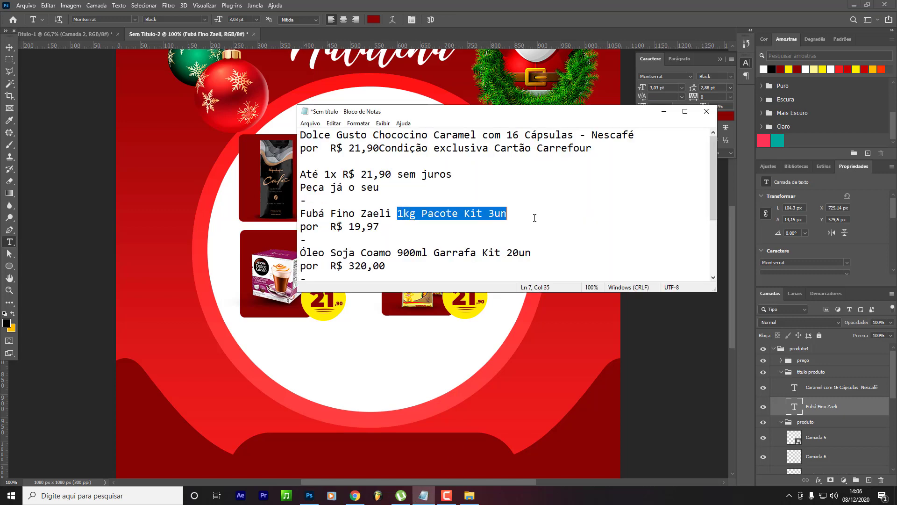
left_click(549, 3)
left_click(481, 260)
key("ctrl+a")
key("ctrl+v")
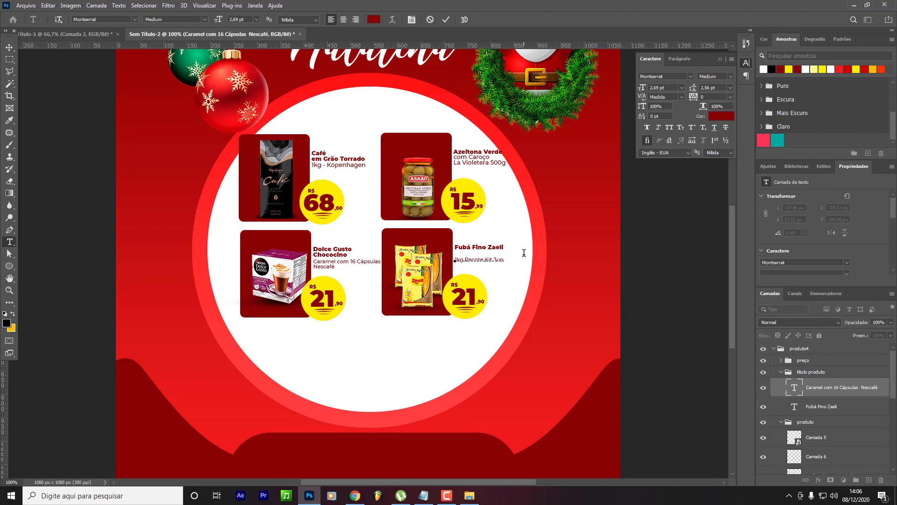
left_click(524, 253)
key("v")
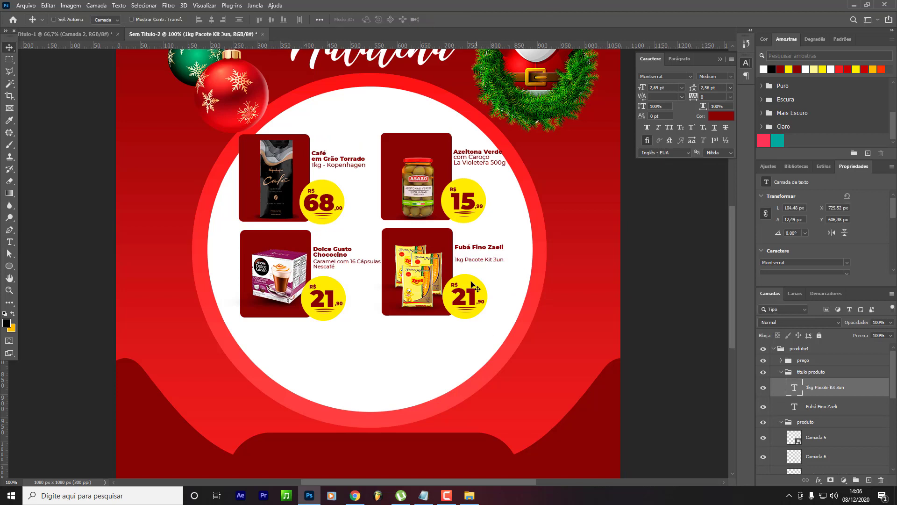
left_click_drag(484, 260, 491, 254)
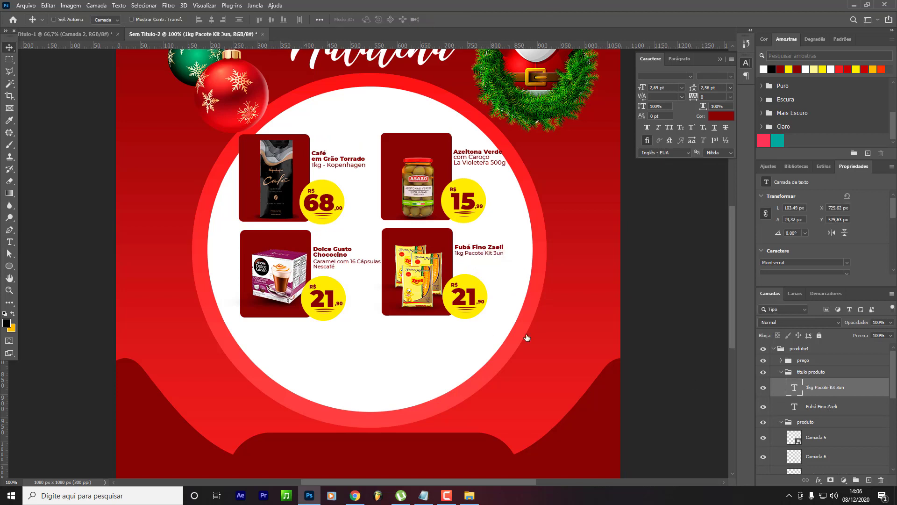
key("shift+alt+bracketleft")
Look up the fubá price in Notepad and set the fourth product's price to 19,97.
left_click(423, 495)
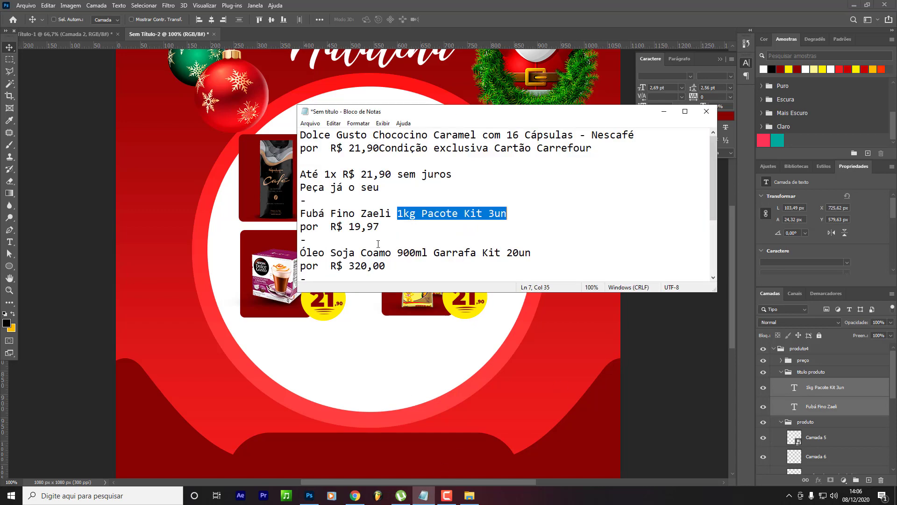
left_click(378, 381)
key("t")
left_click(467, 301)
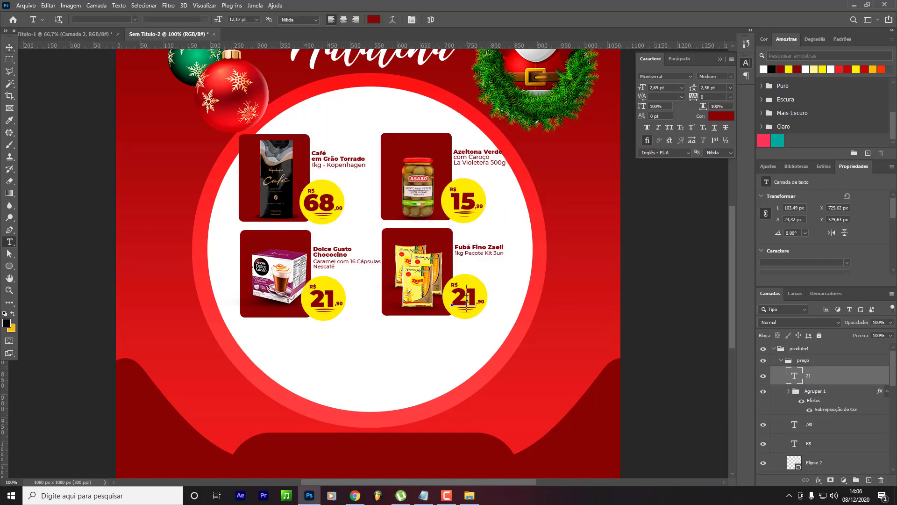
key("BackSpace")
type("19")
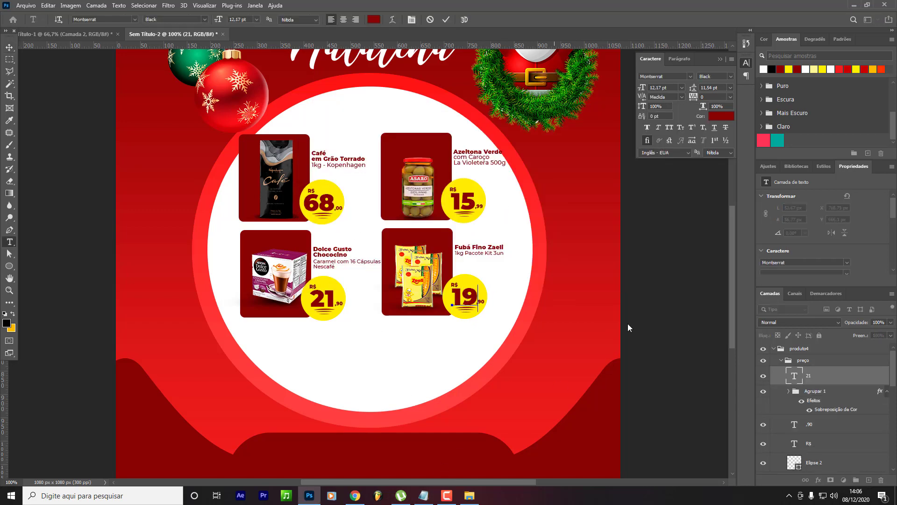
double_click(795, 423)
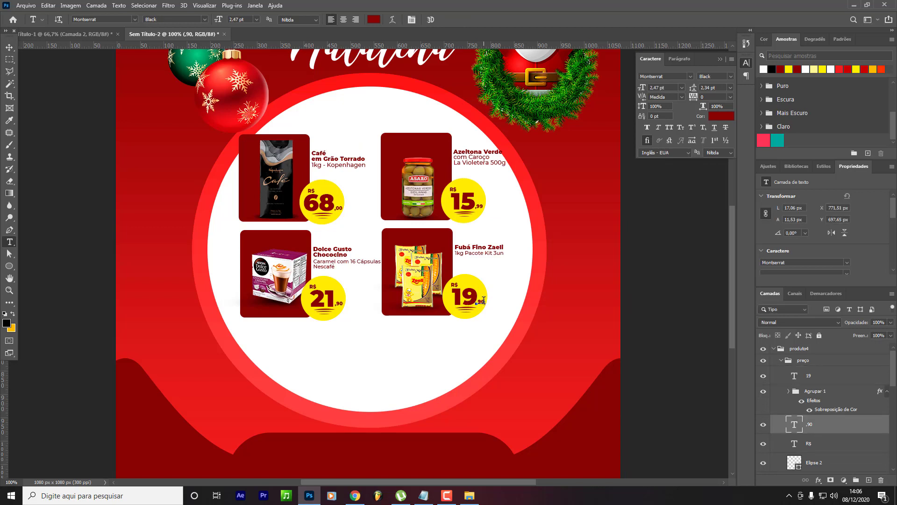
key("ctrl+Return")
Collapse produto4, select all four product groups and move them slightly down inside the white circle.
left_click(772, 348)
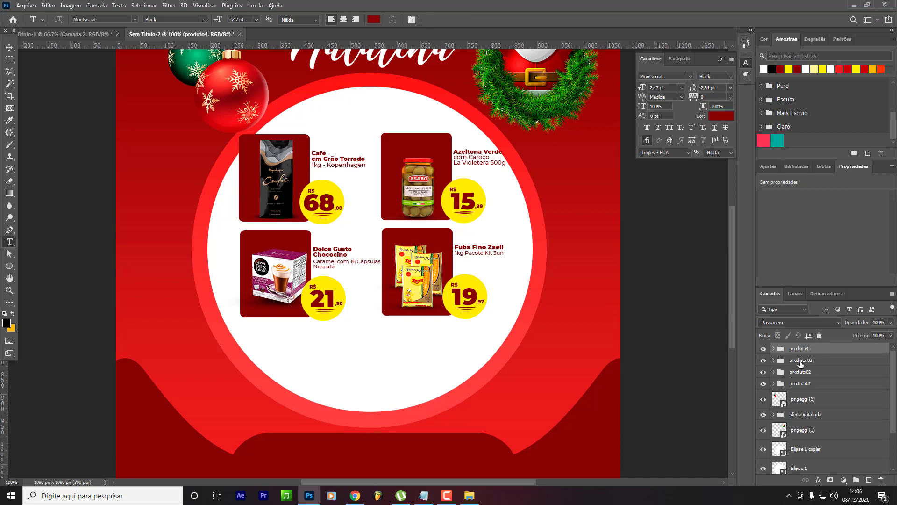
left_click(801, 363, "ctrl")
left_click(802, 374, "ctrl")
left_click(803, 386, "ctrl")
key("v")
left_click_drag(402, 300, 403, 326)
Look over the whole flyer to check the product blocks' placement and the remaining space.
scroll(473, 224, "up", 3)
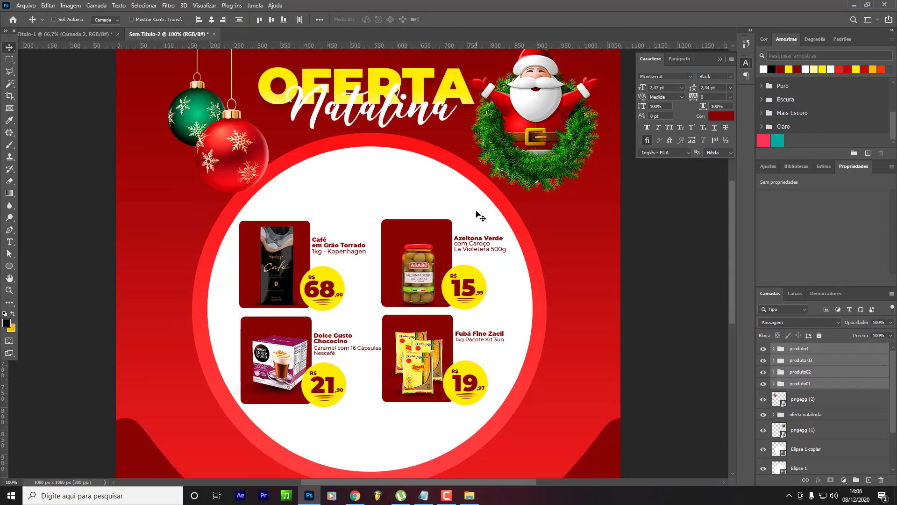
scroll(482, 219, "down", 3)
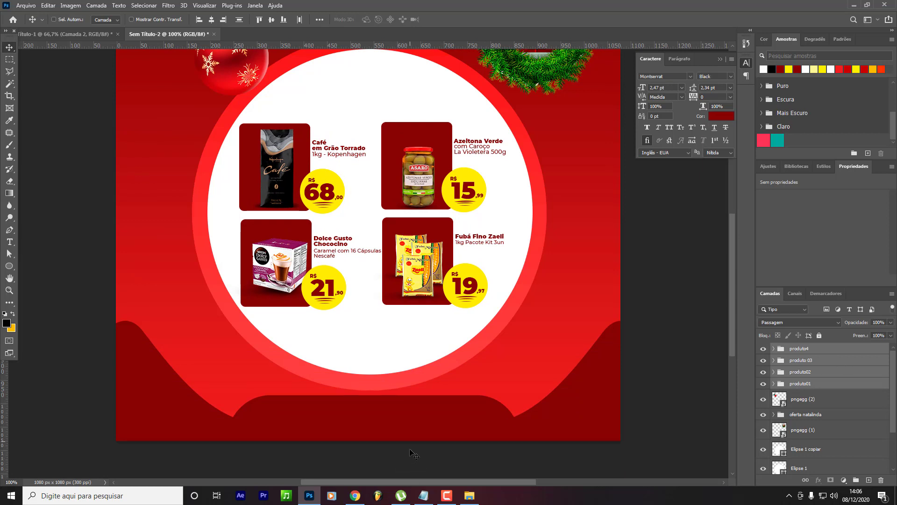
scroll(411, 420, "up", 1)
scroll(383, 393, "down", 2)
scroll(356, 337, "up", 3)
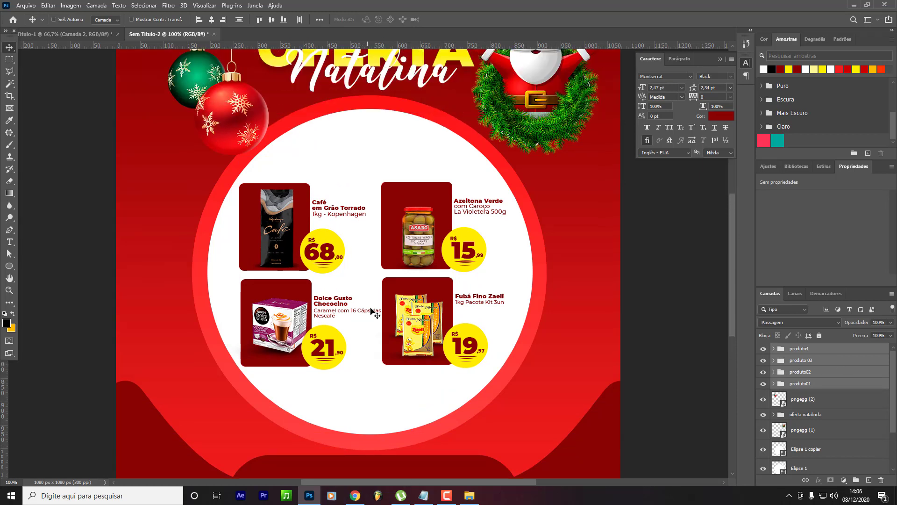
scroll(372, 311, "down", 4)
scroll(360, 397, "up", 2)
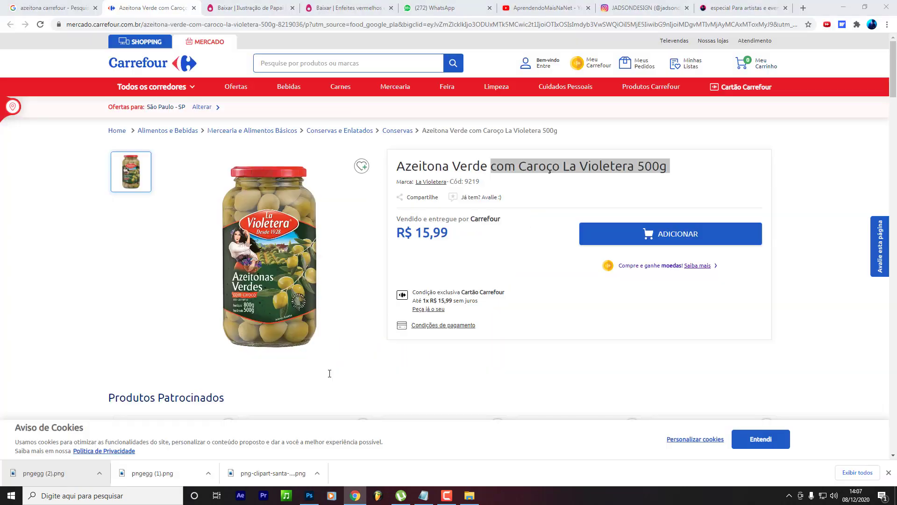
Switch to Chrome and run a Google image search for "mercado png".
left_click(355, 496)
left_click(16, 3)
left_click(219, 55)
key("ctrl+a")
type("me")
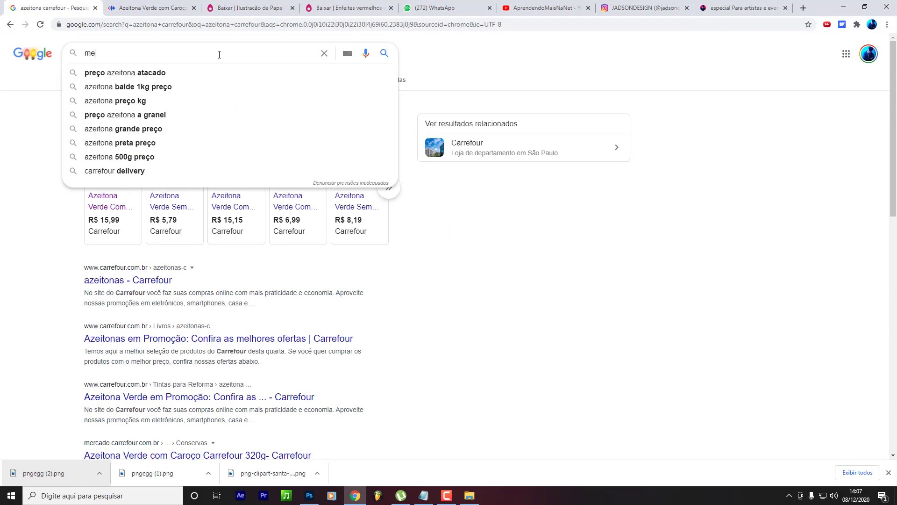
type("rcado png")
key("Return")
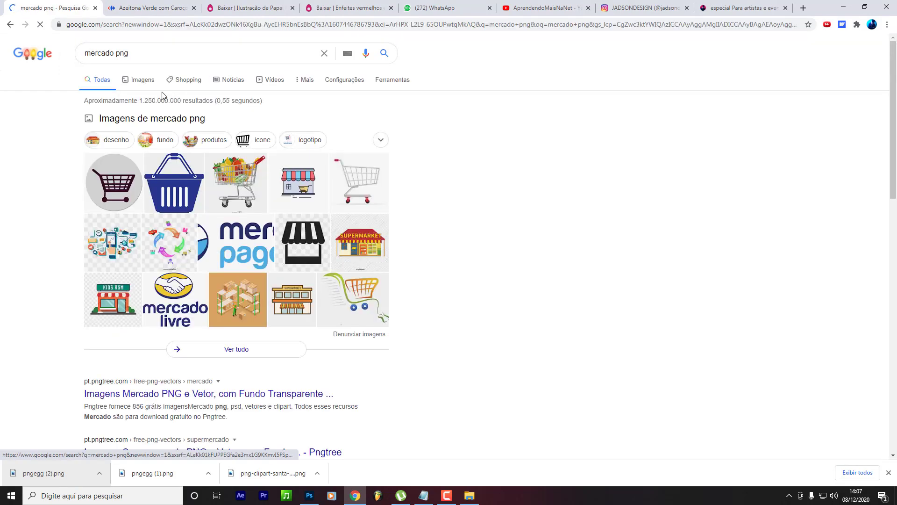
left_click(139, 82)
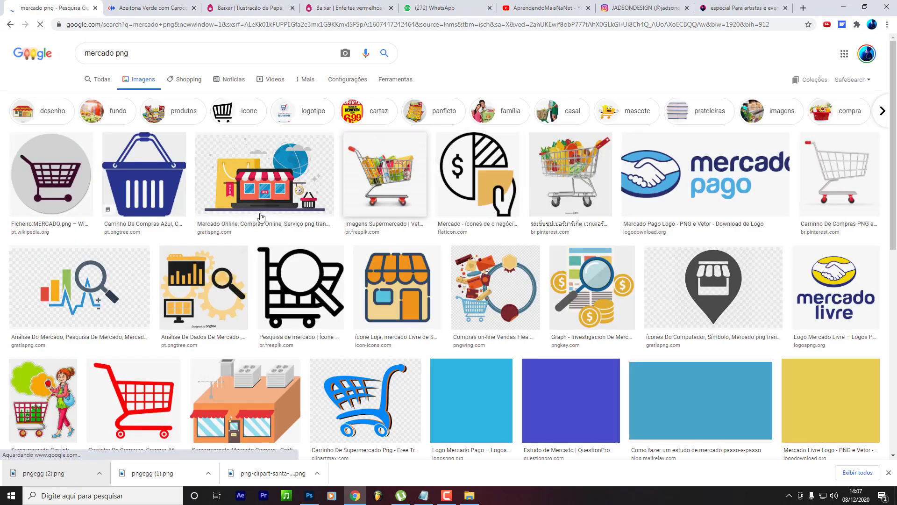
Open the preview of the grey map-pin market icon from the image results and copy the image.
left_click_drag(140, 182, 130, 183)
left_click(753, 314)
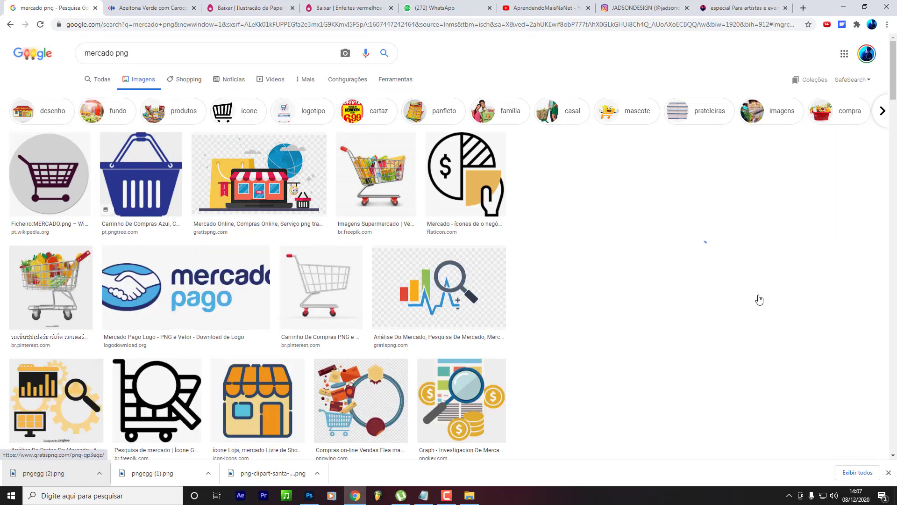
right_click(693, 163)
left_click(720, 281)
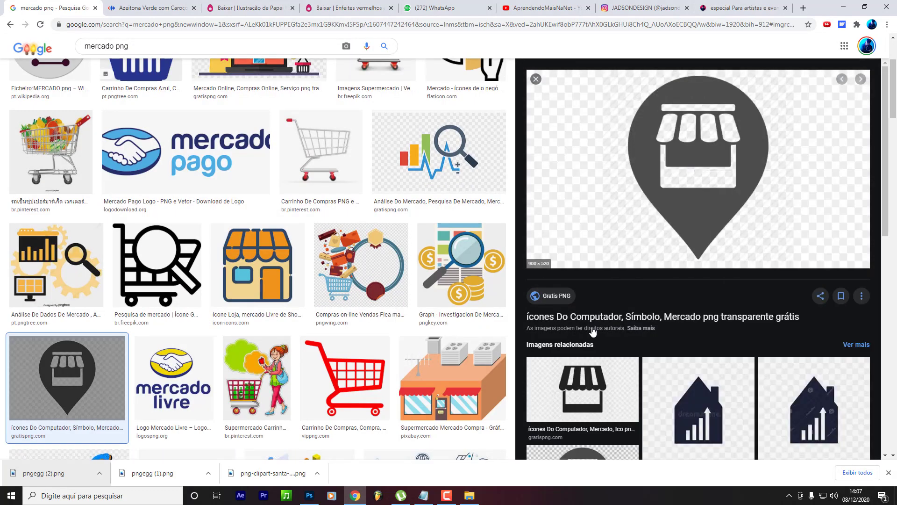
Switch to Photoshop, paste the market icon, copy its grey pin shape to a new layer and delete the pasted original with its checkered background.
left_click(310, 495)
key("ctrl+v")
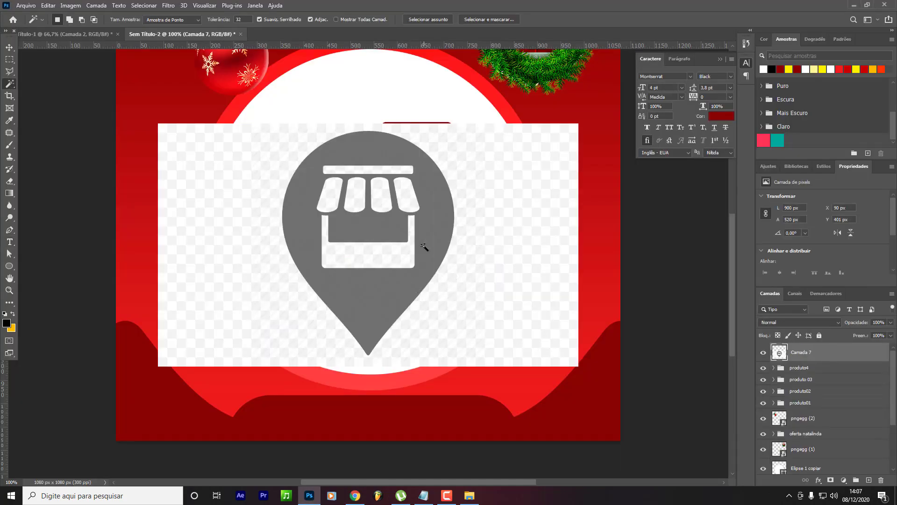
left_click(423, 246)
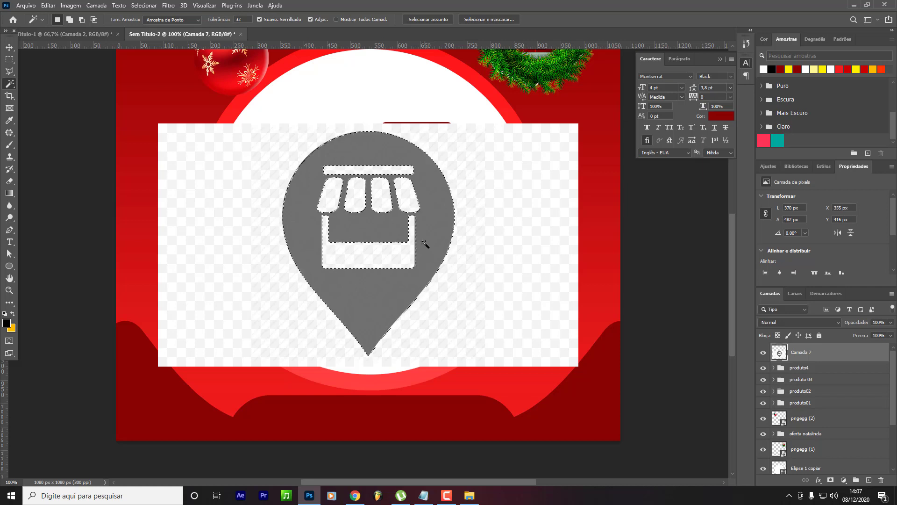
key("ctrl+j")
left_click(800, 371)
key("Delete")
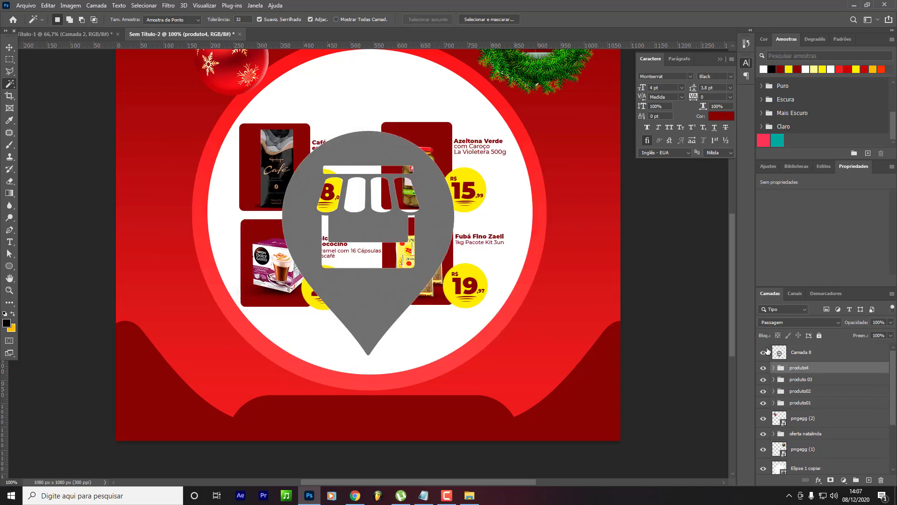
Apply a gradient overlay to the pin icon layer using the orange-to-yellow gradient preset.
left_click(764, 352)
left_click(764, 352)
left_click(816, 356)
left_click(819, 481)
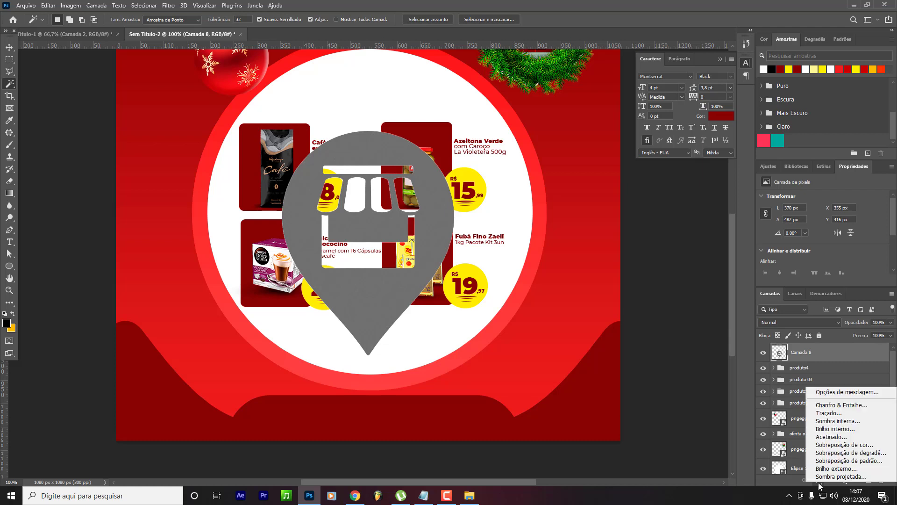
left_click(854, 457)
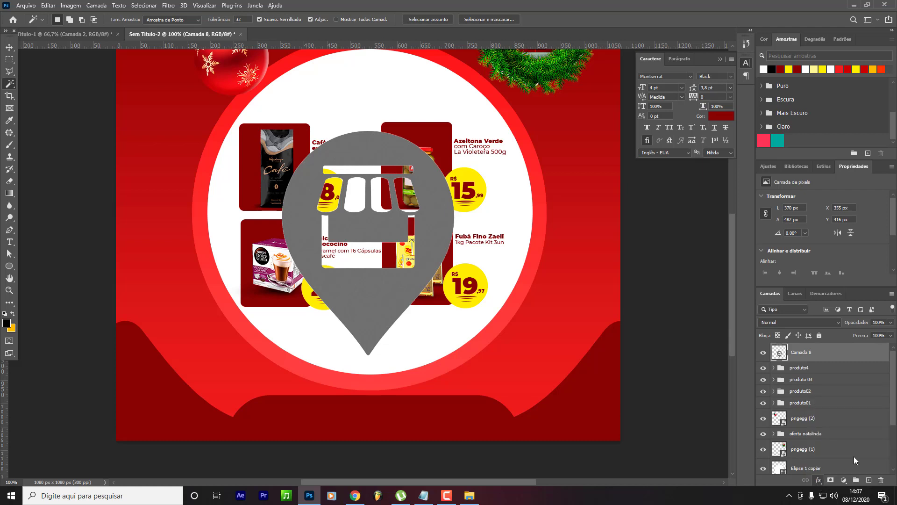
left_click(616, 315)
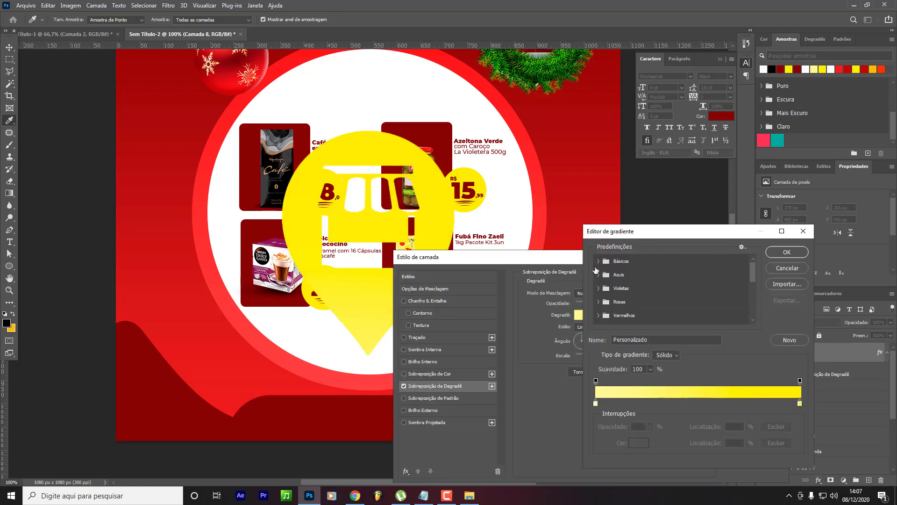
left_click(598, 263)
left_click(608, 273)
scroll(611, 279, "down", 2)
scroll(616, 280, "down", 3)
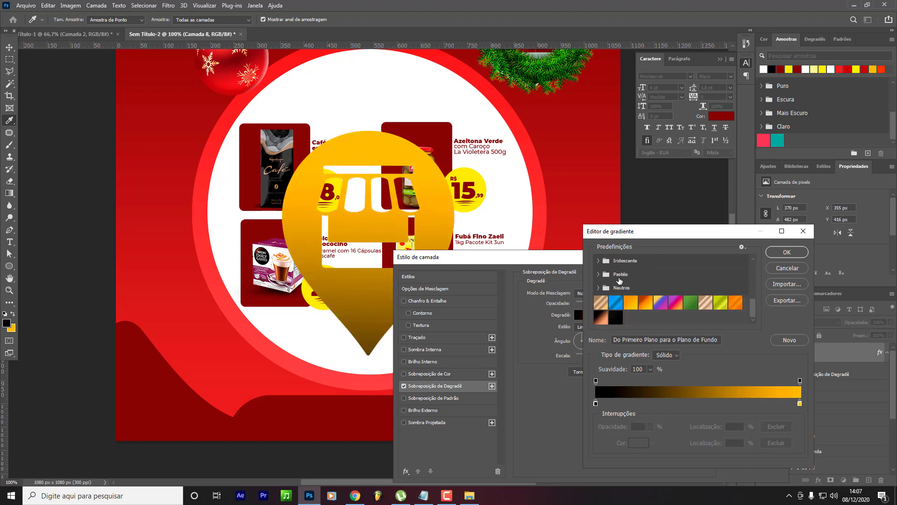
left_click(632, 306)
double_click(633, 307)
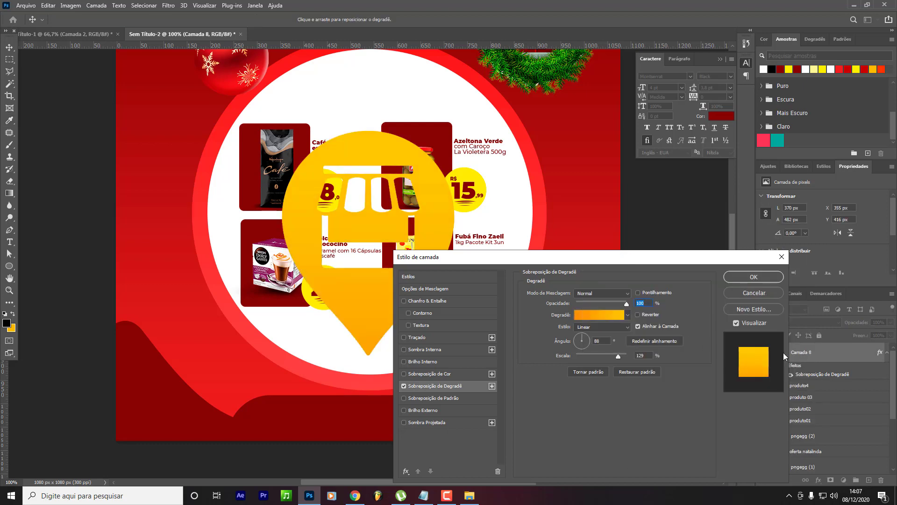
key("Return")
Convert the pin icon to a smart object, scale it down to about 27% and move it to the flyer's lower-left area.
right_click(822, 352)
left_click(743, 220)
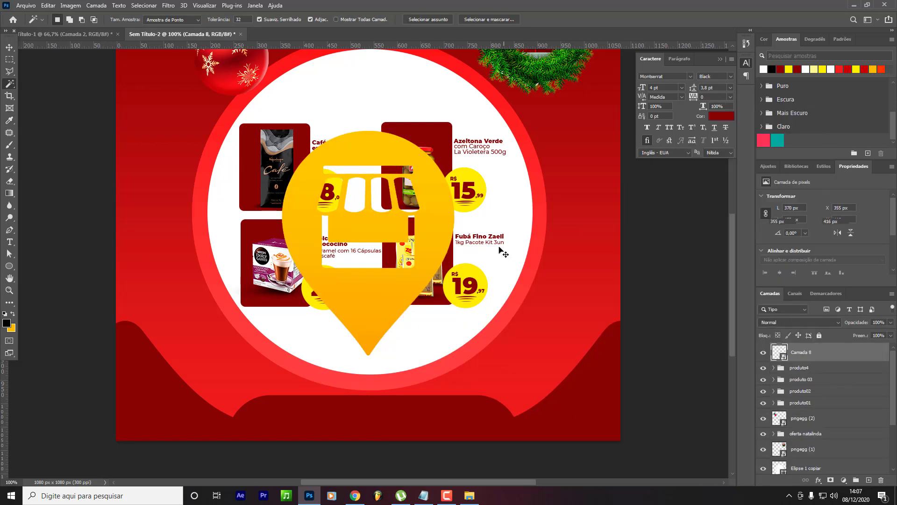
key("ctrl+t")
left_click_drag(455, 243, 339, 241)
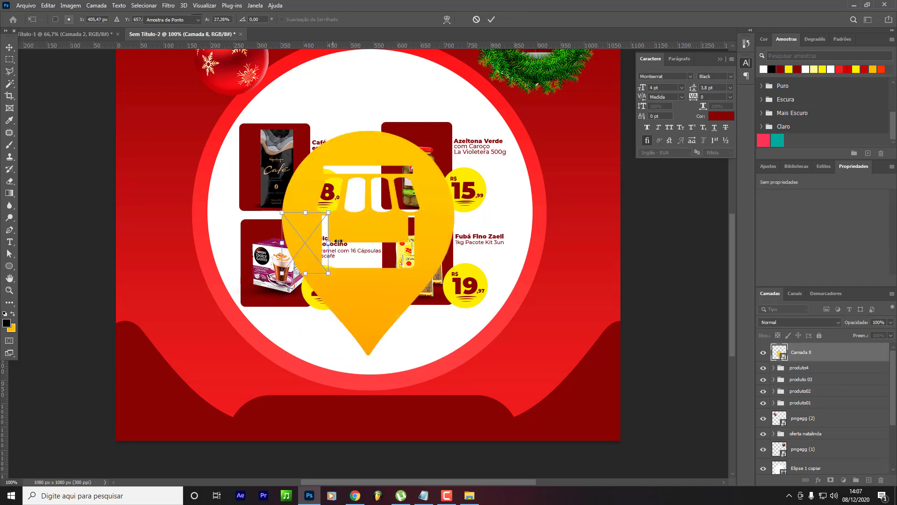
key("Return")
left_click(316, 249)
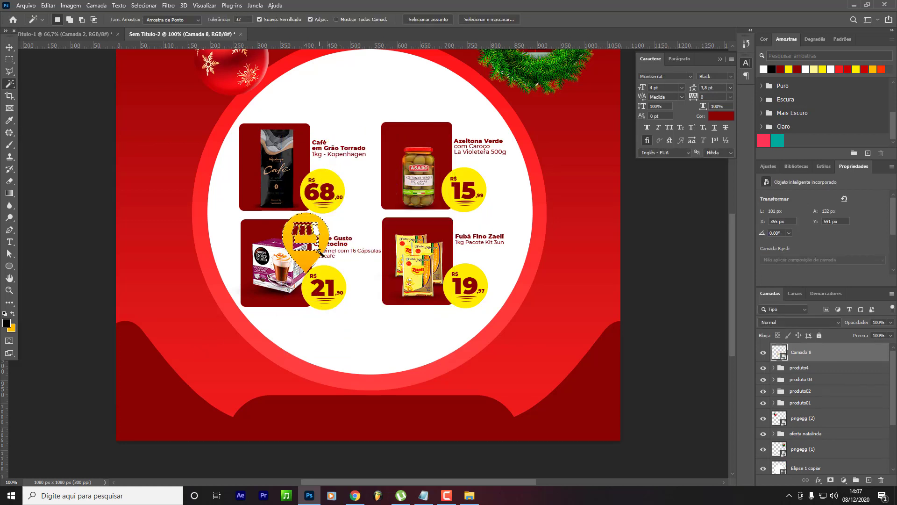
key("v")
left_click_drag(320, 254, 207, 348)
Add the text MERCADINHO beside the pin icon in white Montserrat Black at 4 pt.
key("t")
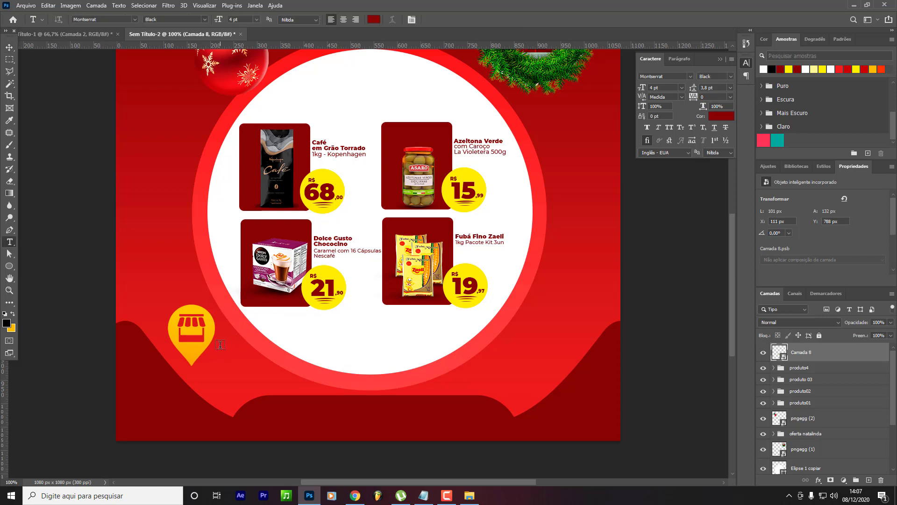
left_click(221, 344)
key("BackSpace")
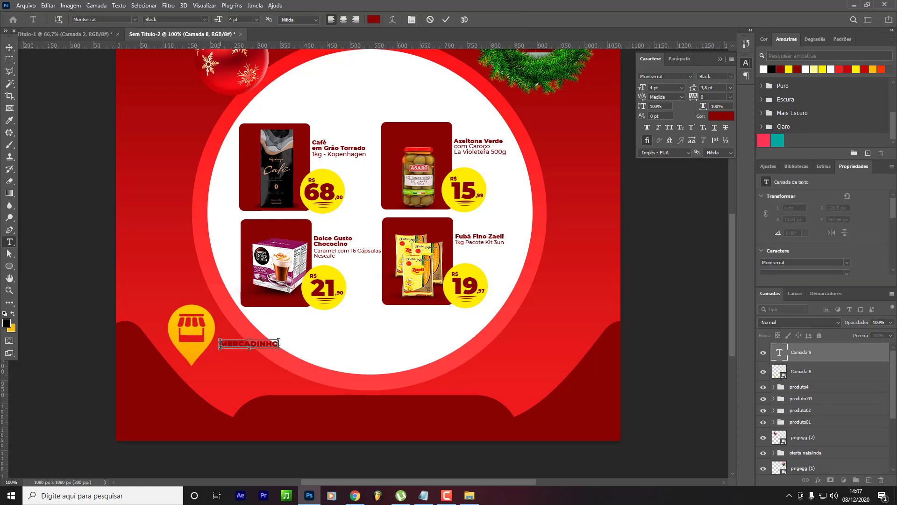
key("ctrl+a")
left_click(714, 117)
left_click(384, 212)
key("Return")
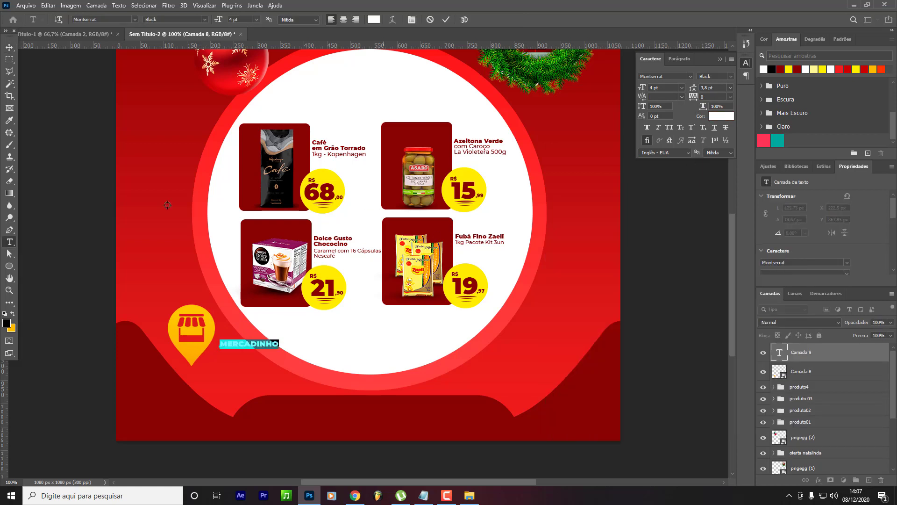
left_click(9, 47)
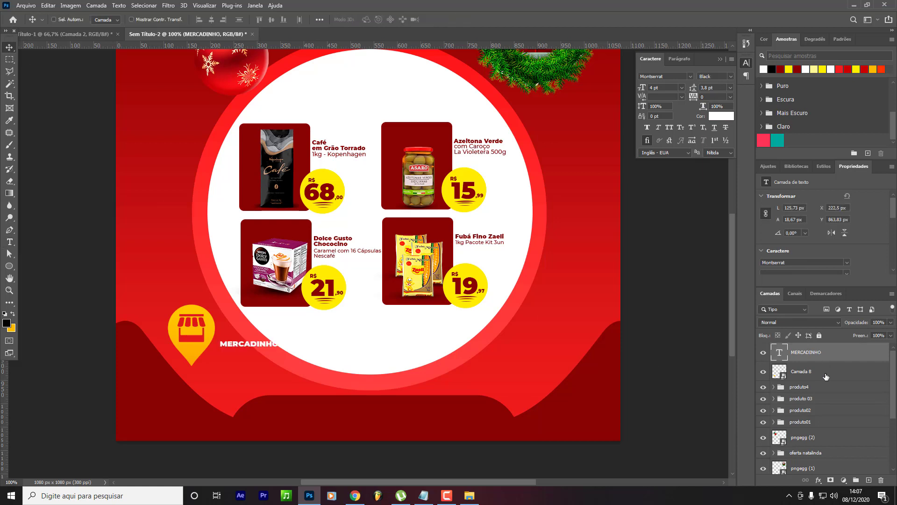
Scale the pin icon down further and place it right next to the MERCADINHO text.
left_click(199, 362, "ctrl")
key("ctrl+t")
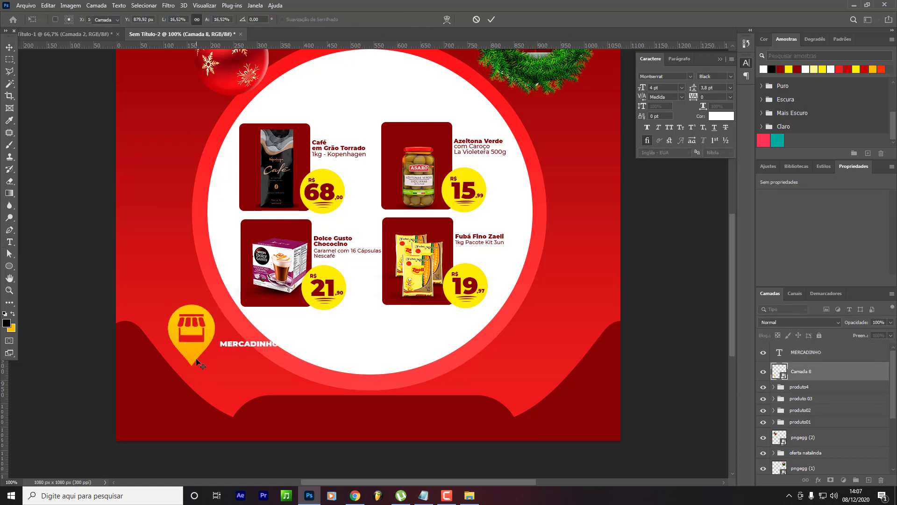
key("Return")
Duplicate the MERCADINHO text just below itself and change the copy to PEREIRA, keeping the Black weight.
left_click_drag(215, 364, 248, 355)
double_click(256, 354)
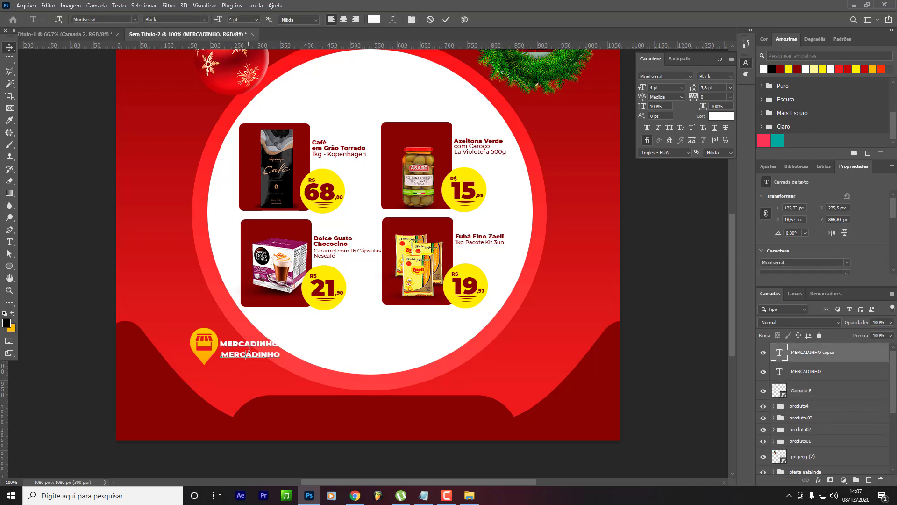
double_click(256, 354)
left_click(256, 354)
key("ctrl+a")
type("PEREIRA")
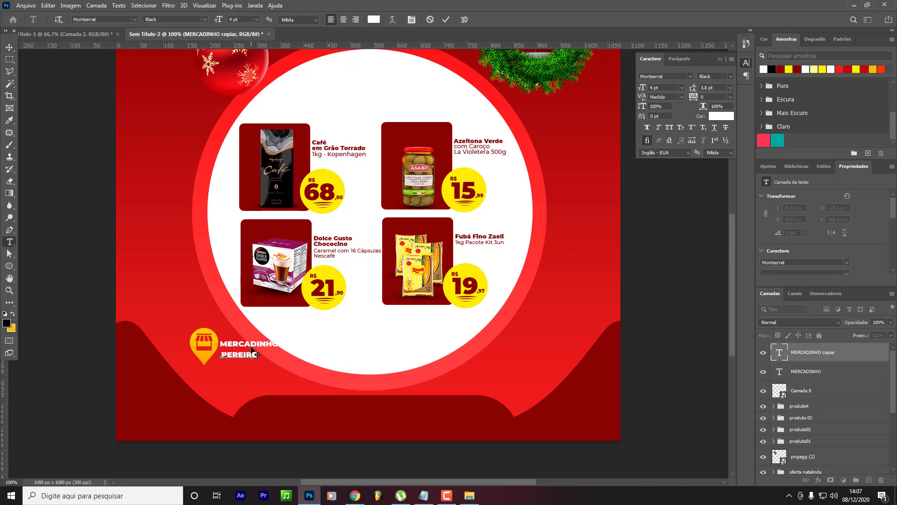
key("ctrl+a")
left_click(731, 77)
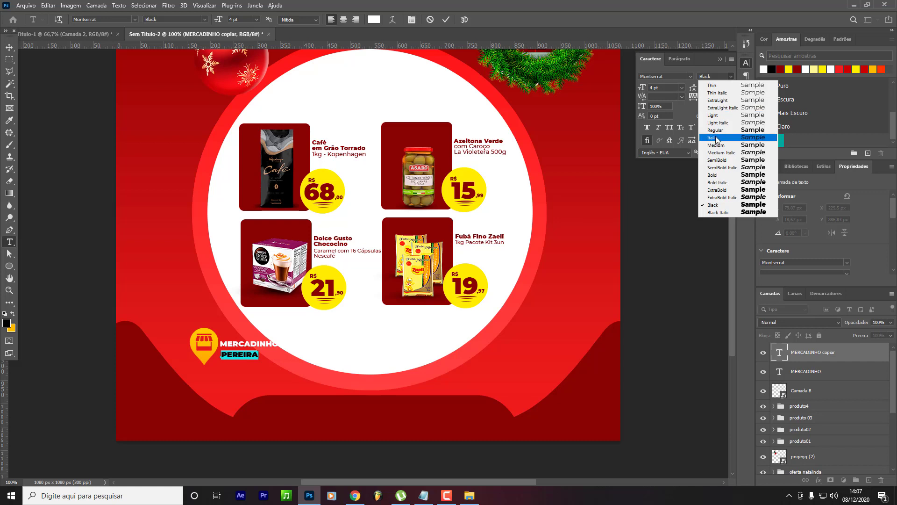
left_click(730, 207)
key("ctrl+Return")
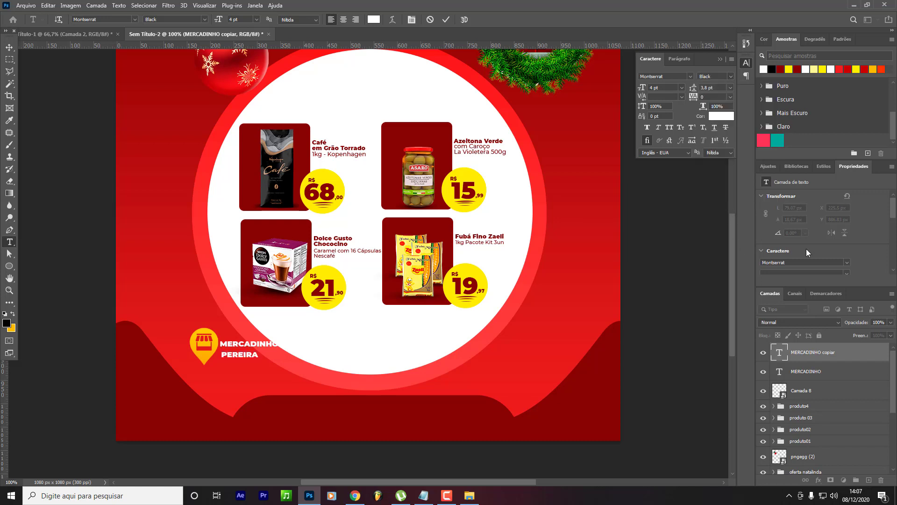
Enlarge PEREIRA to match the width of MERCADINHO directly above it, and shrink the pin icon to fit beside the two lines.
left_click(823, 371)
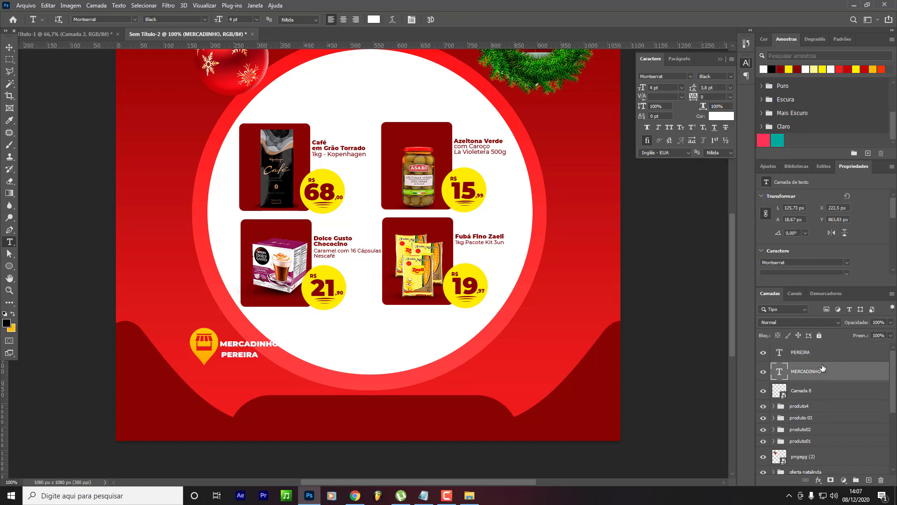
left_click(821, 359)
key("ctrl+t")
mouse_move(258, 359)
left_mouse_down()
mouse_move(288, 377)
mouse_move(262, 360)
left_mouse_up()
key("Return")
key("Down")
key("Down")
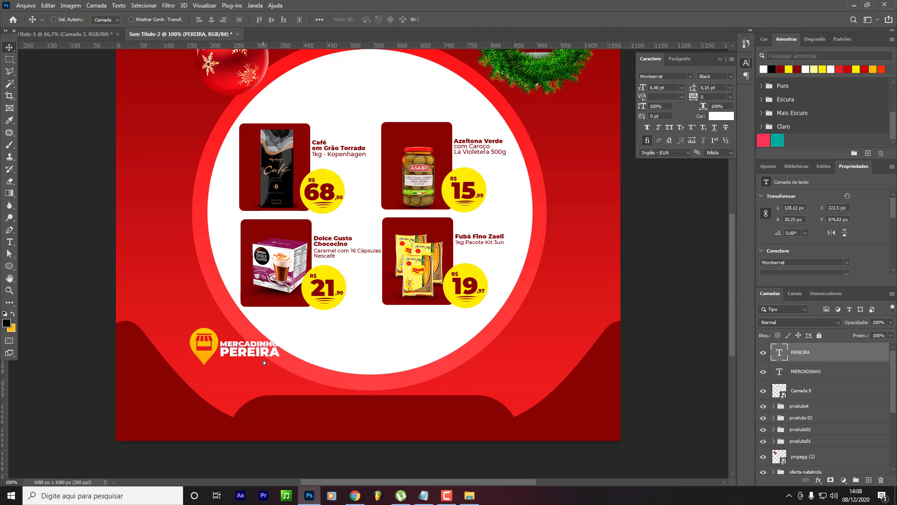
left_click(809, 392)
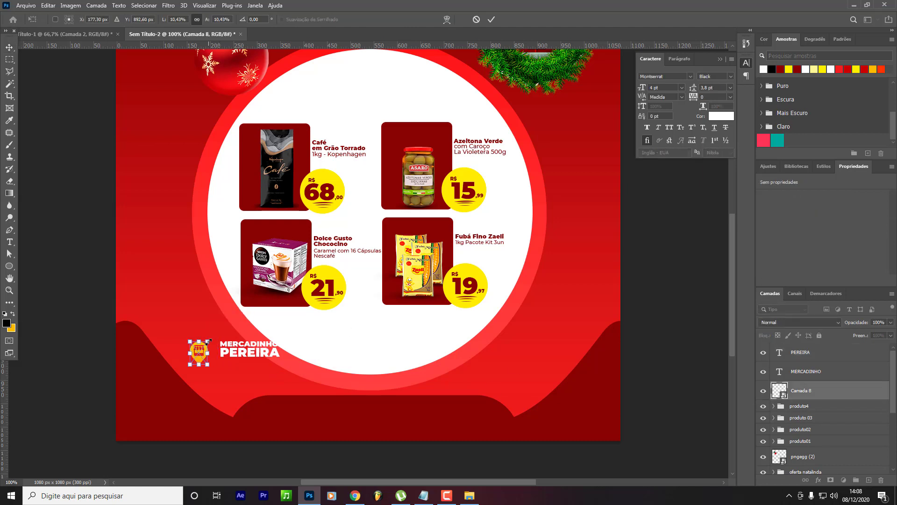
left_click_drag(215, 363, 218, 361)
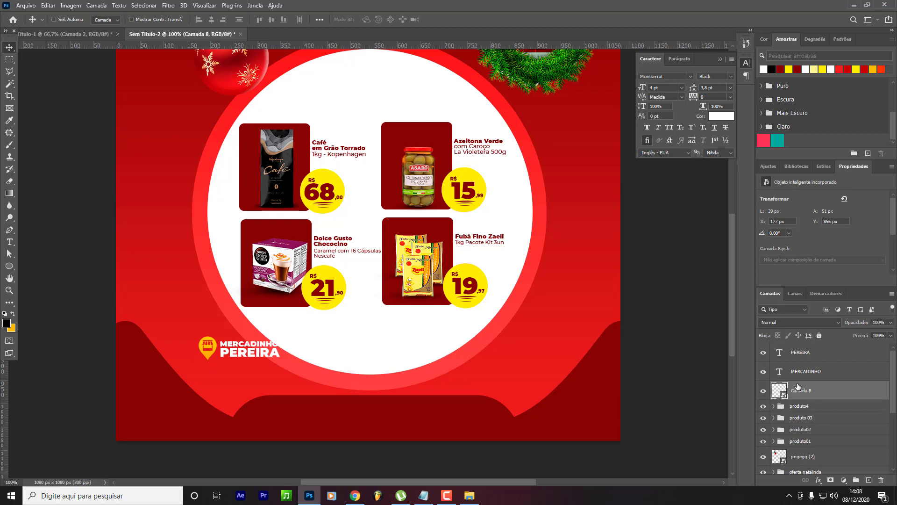
Draw a dark red rounded rectangle of about 187 x 65 px with 10 px corners behind the icon and market name.
left_click(11, 267)
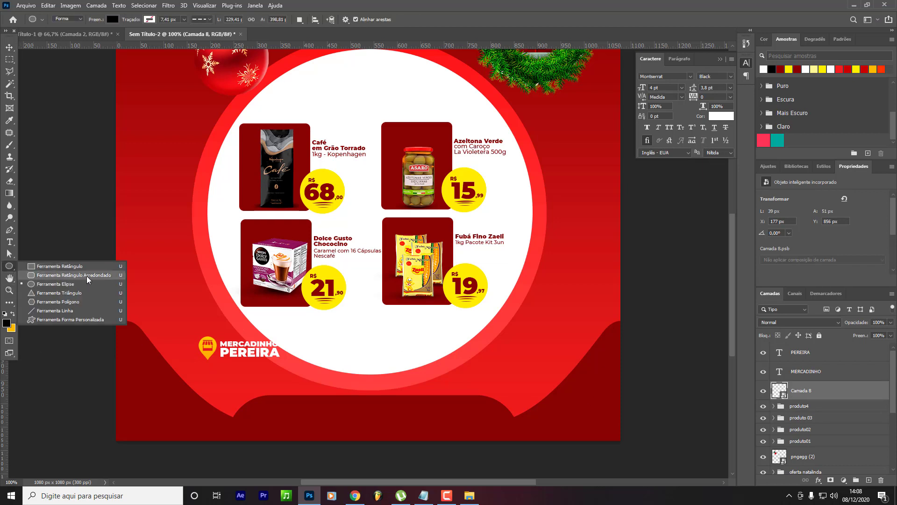
left_click(87, 276)
left_click(817, 406)
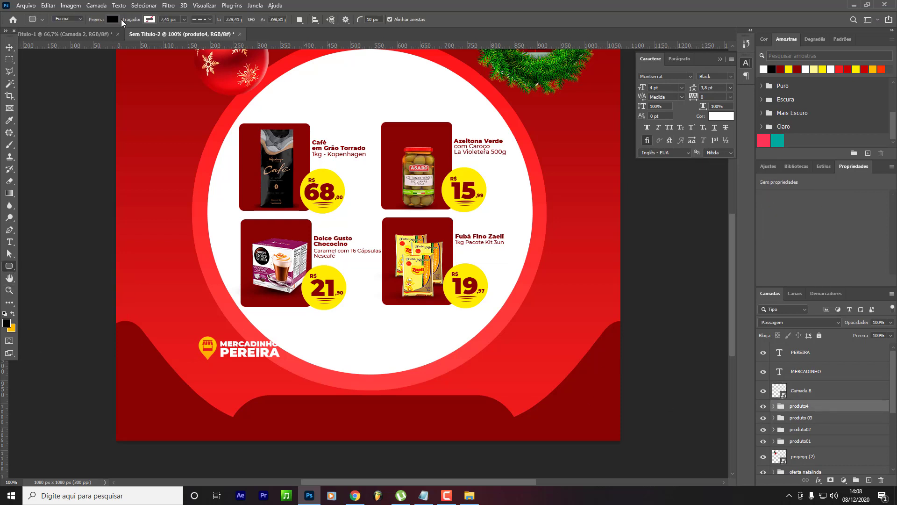
left_click(113, 19)
left_click(72, 69)
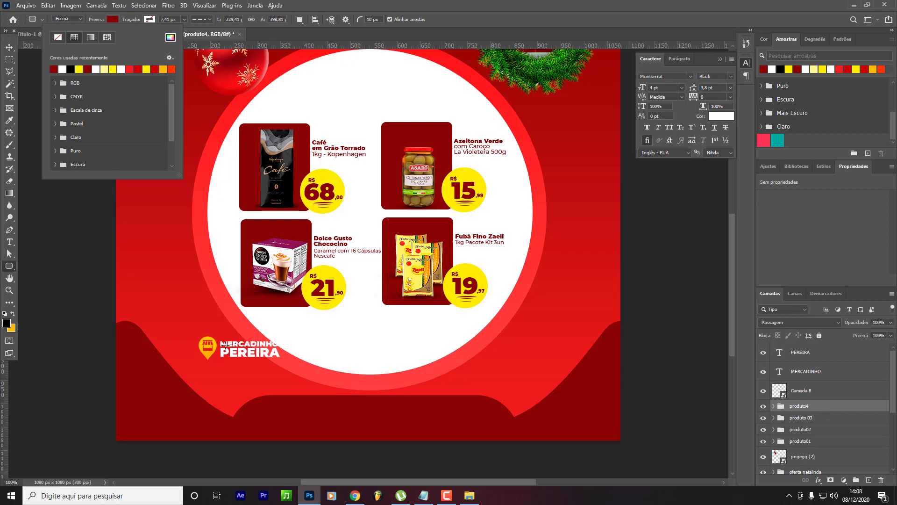
mouse_move(195, 333)
left_mouse_down()
mouse_move(262, 348)
mouse_move(282, 364)
left_mouse_up()
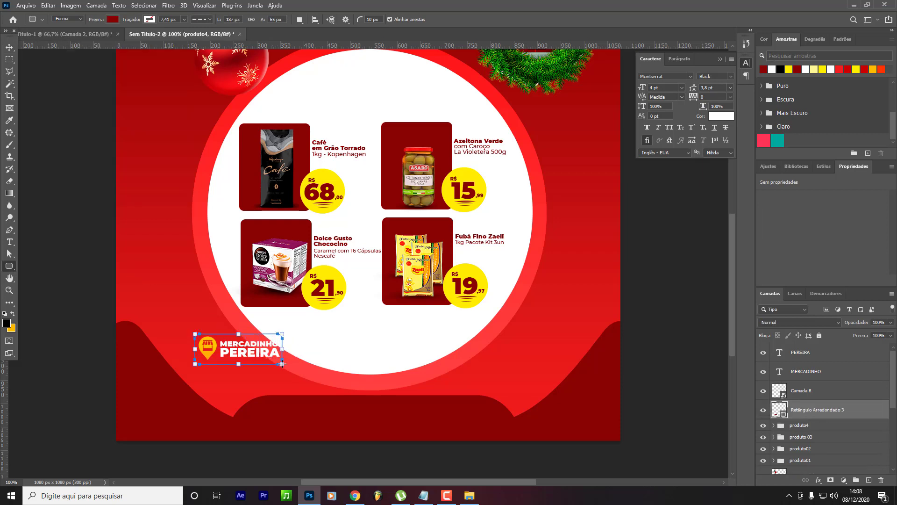
key("v")
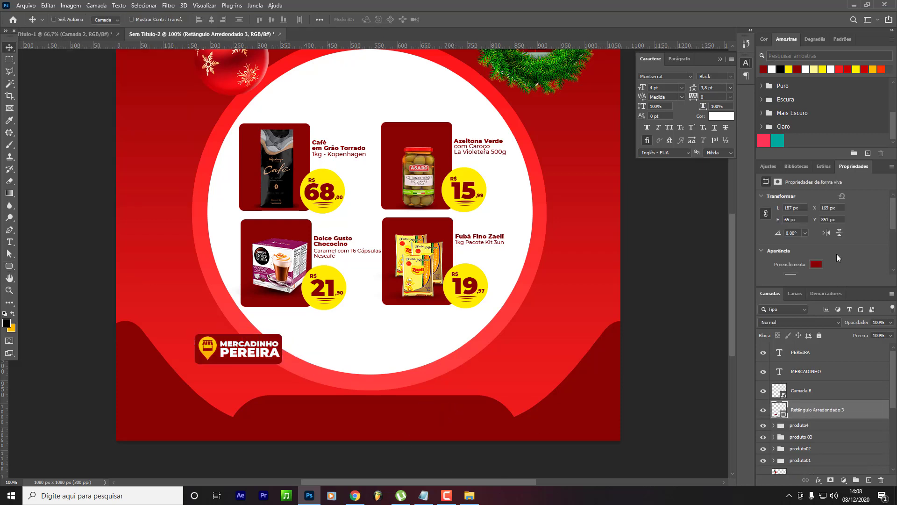
Select the two text layers, the icon and the rounded rectangle, enlarge them together by about half and group them.
scroll(836, 254, "down", 3)
left_click(802, 358, "shift")
key("ctrl+t")
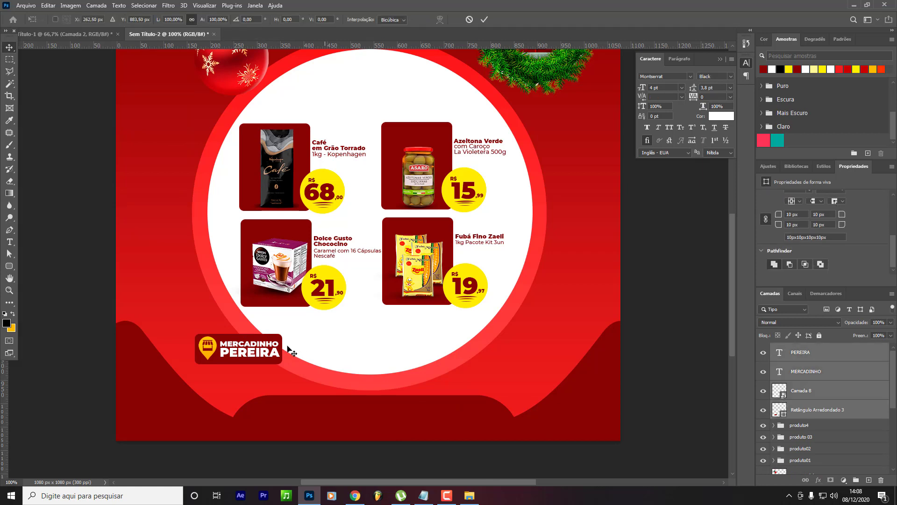
left_click_drag(282, 349, 329, 349)
key("Return")
key("ctrl+g")
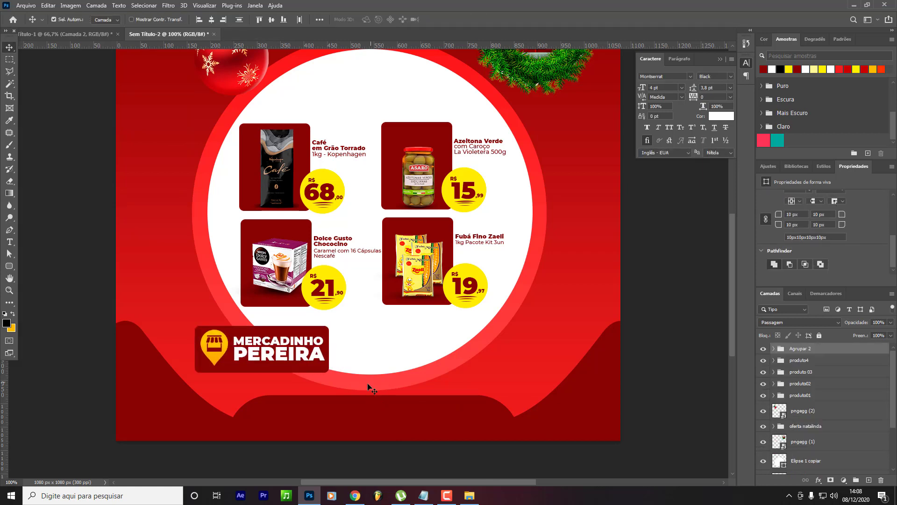
Move the market logo group to the bottom centre of the white circle, overlapping its red ring.
left_click_drag(368, 383, 460, 394)
left_click_drag(452, 427, 455, 430)
left_click_drag(415, 355, 420, 356)
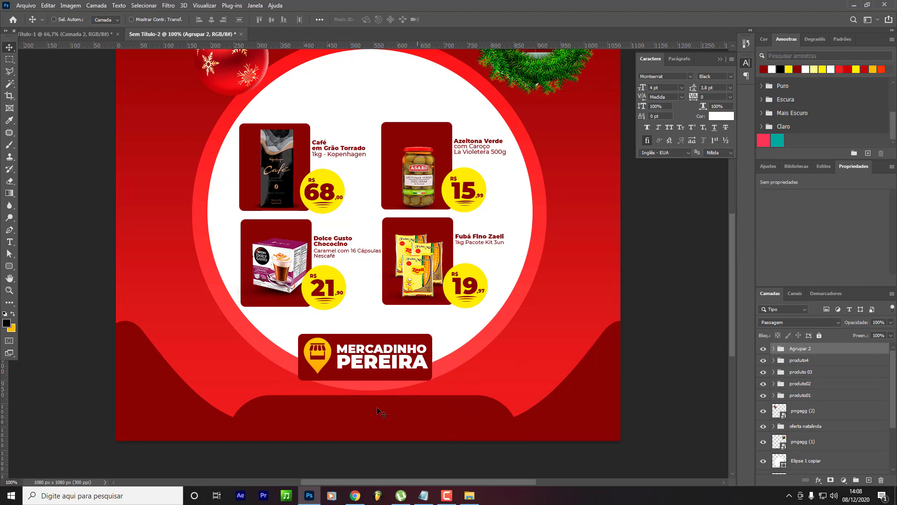
Add the market's street address as a white text line on the dark red footer below the Mercadinho Pereira logo.
left_click(356, 497)
left_click(309, 496)
key("t")
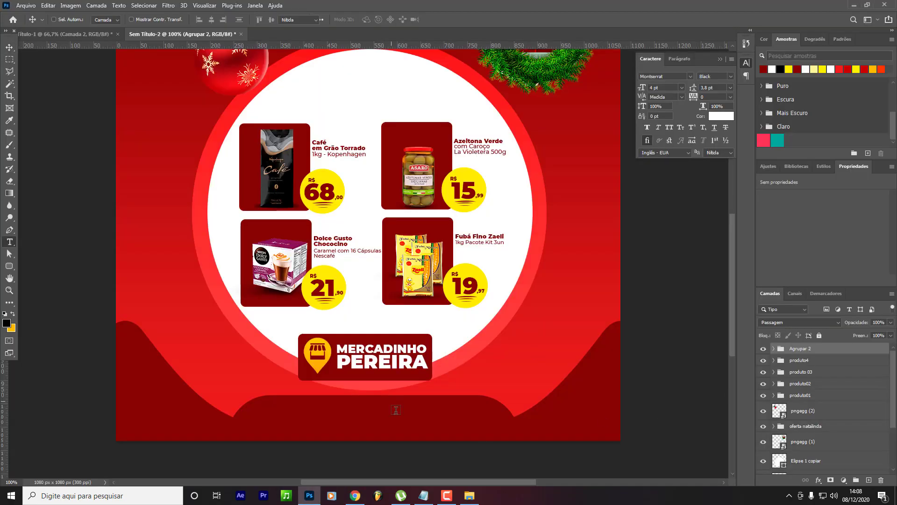
scroll(845, 407, "down", 2)
scroll(845, 406, "up", 5)
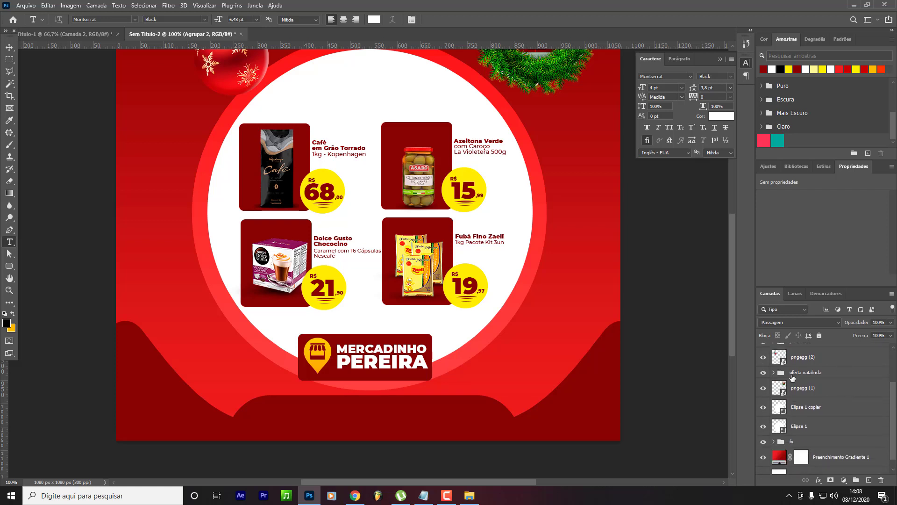
scroll(845, 393, "down", 3)
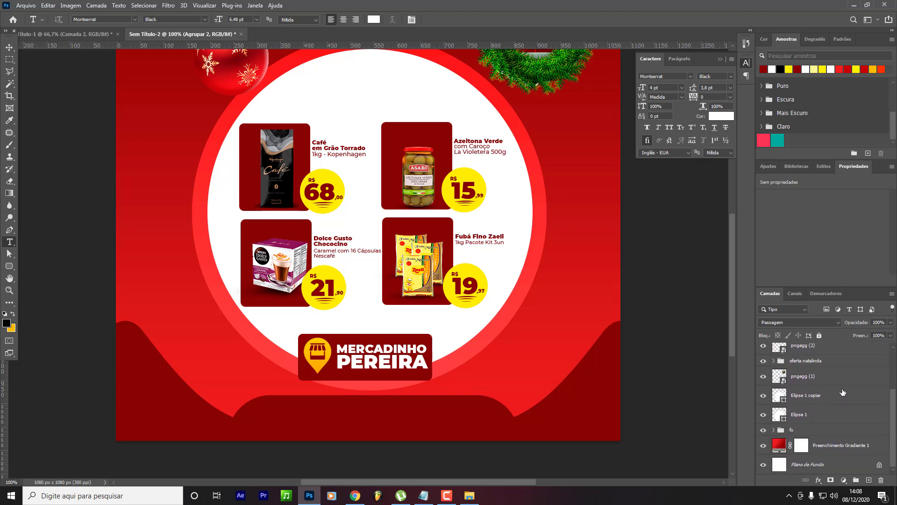
left_click(763, 430)
left_click(770, 428)
left_click(307, 417)
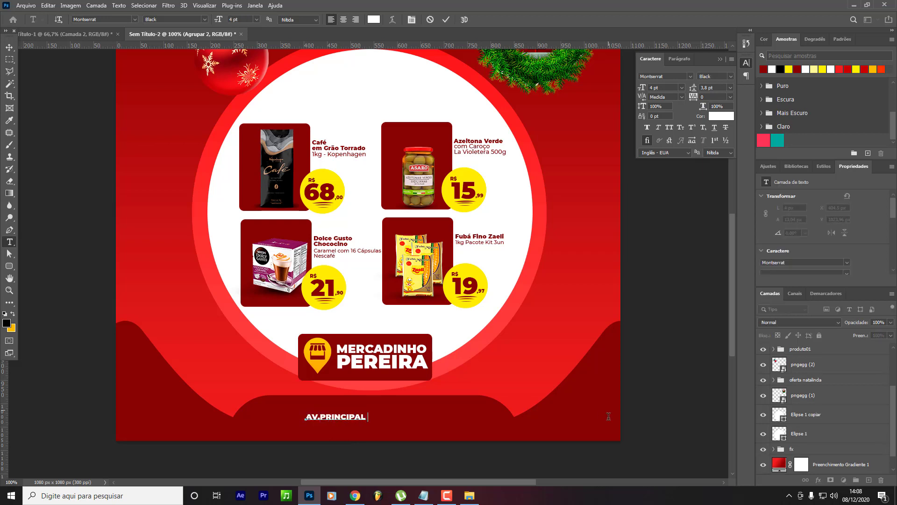
type("AV.PRINCIPAL N/")
type("º200")
Set the address line to Montserrat Medium with 600 tracking and centre it beneath the market logo.
key("ctrl+a")
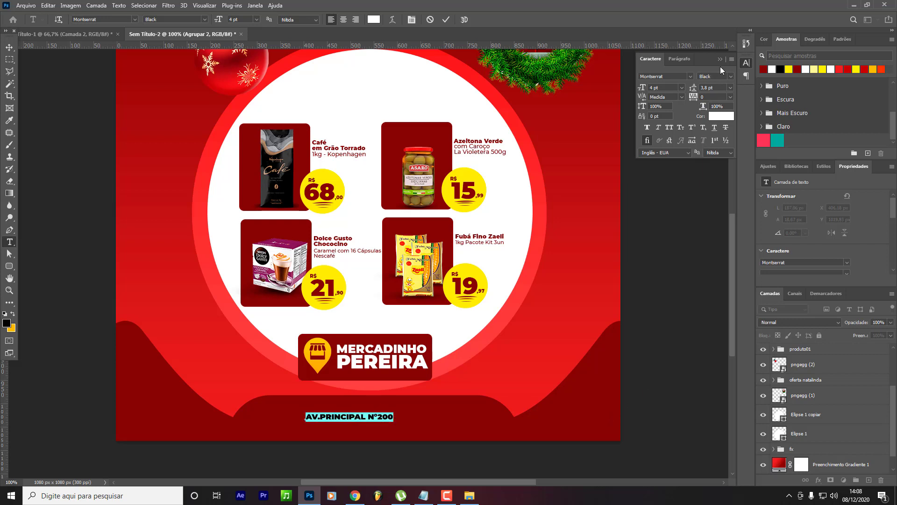
left_click(715, 76)
left_click(720, 144)
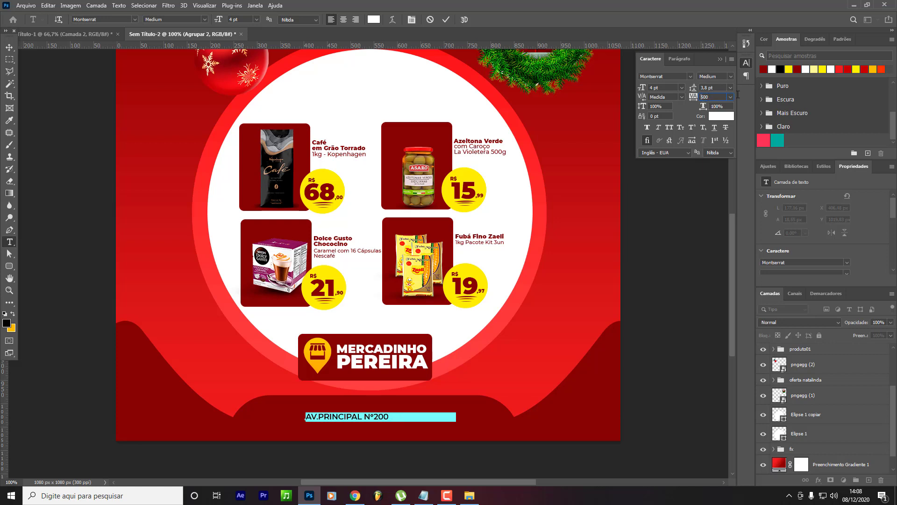
key("Up")
key("Up")
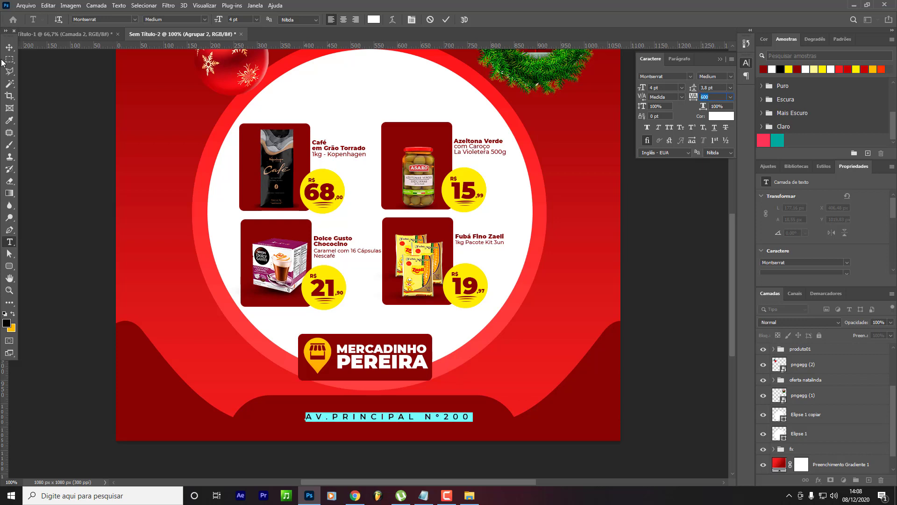
left_click(9, 47)
left_click_drag(415, 417, 398, 413)
Add the text PARCELAMOS on the dark red wave in the flyer's lower left corner, with tracking set to 0.
key("ctrl+plus")
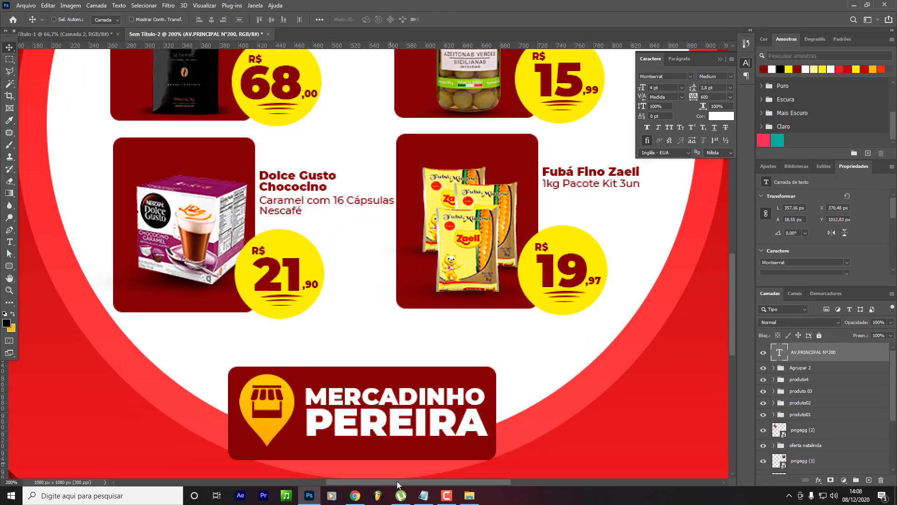
left_click_drag(396, 481, 290, 462)
scroll(351, 371, "down", 3)
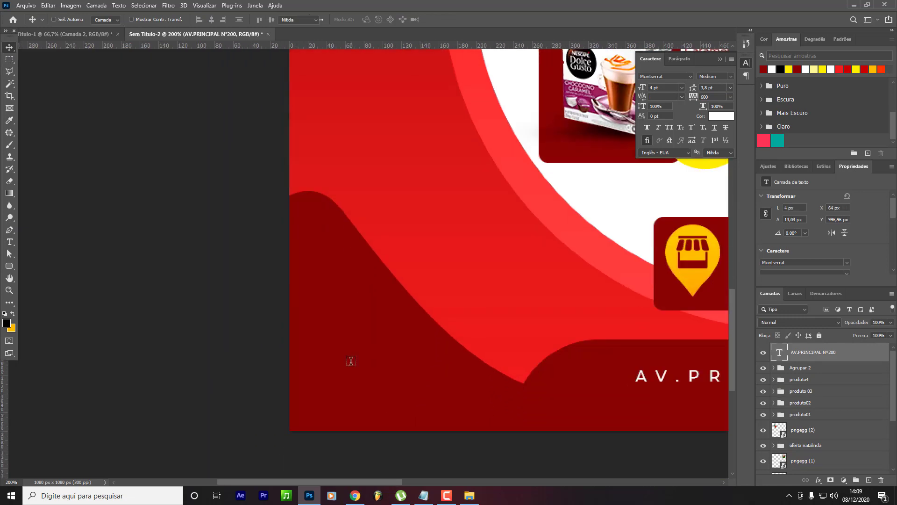
key("t")
left_click(351, 360)
type("PARCELAMOS")
key("ctrl+a")
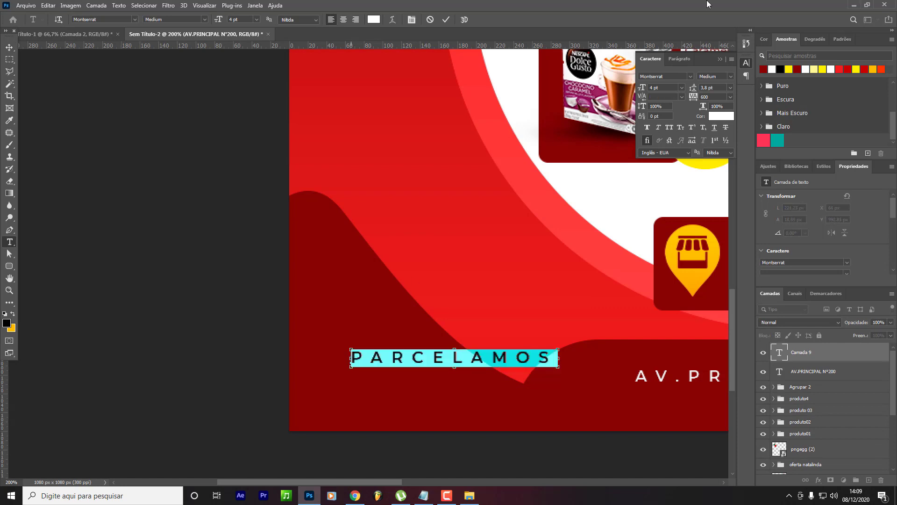
left_click(730, 96)
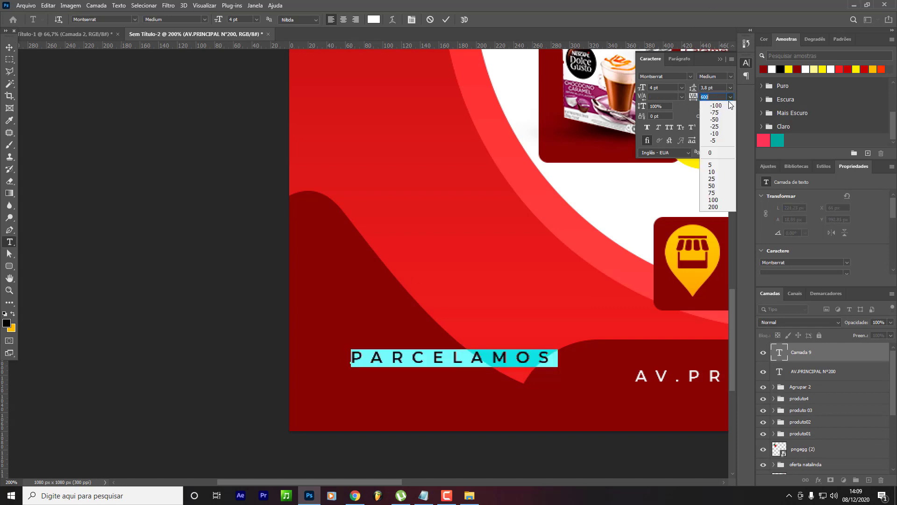
left_click(714, 152)
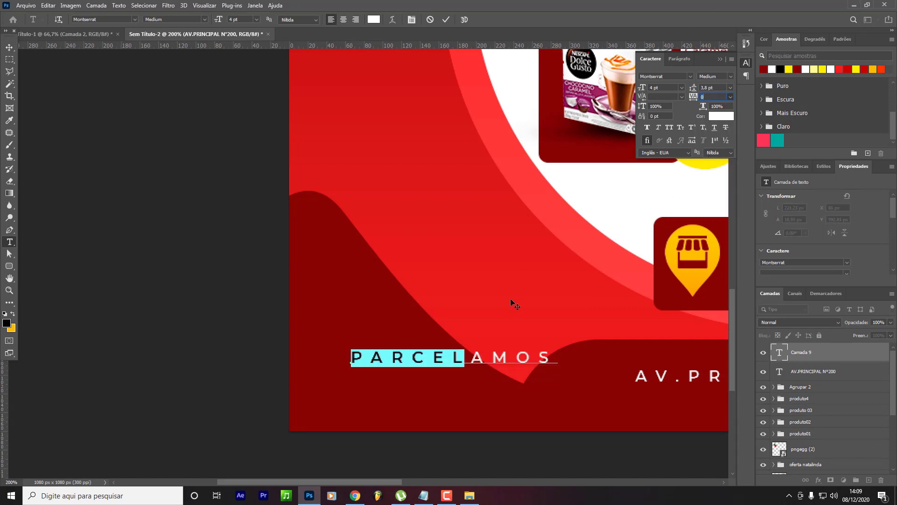
Move PARCELAMOS further into the corner and place a left-aligned copy directly beneath it reading EM ATÉ.
left_click(11, 46)
left_click_drag(411, 367, 379, 380)
double_click(379, 373)
left_click(374, 372)
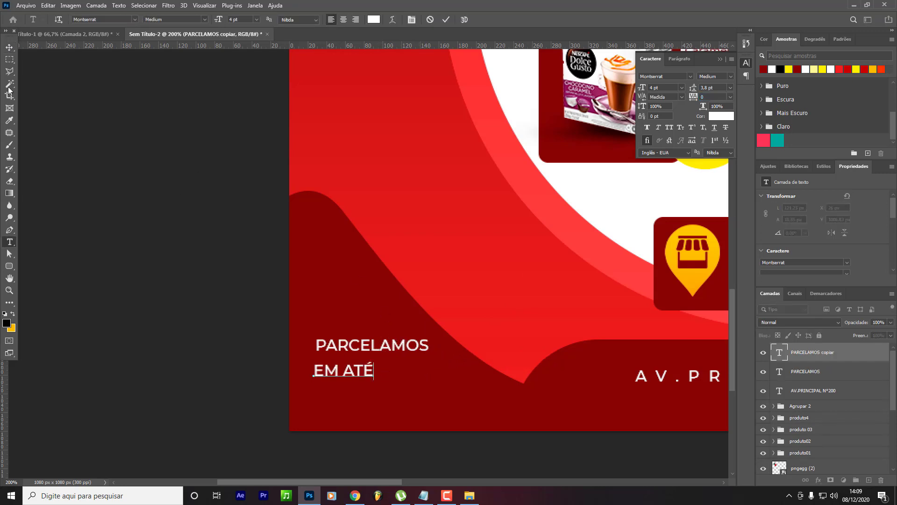
left_click(9, 48)
left_click_drag(340, 361, 345, 350)
key("Left")
key("Left")
key("Left")
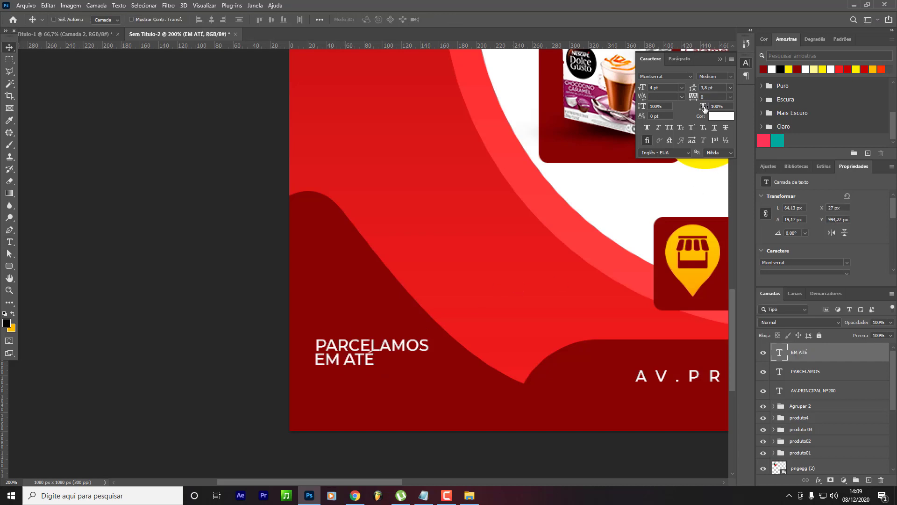
left_click(720, 118)
left_click(788, 69)
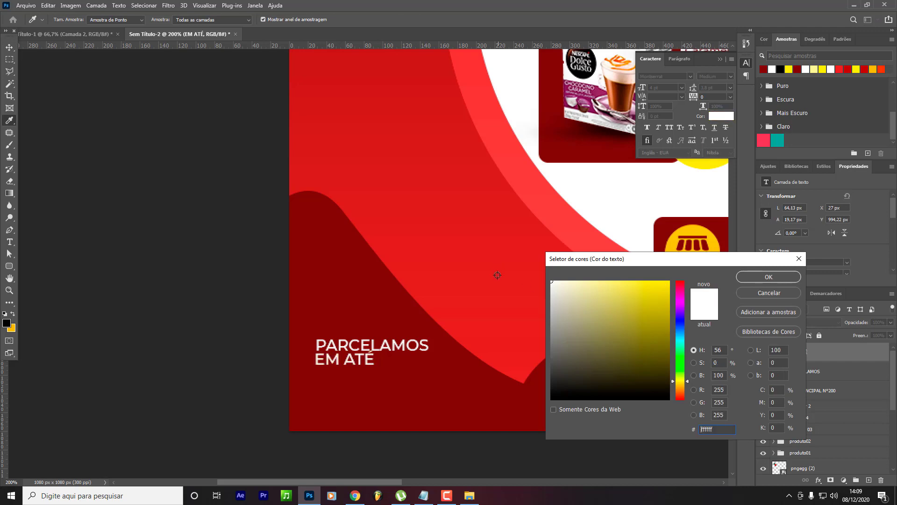
key("Escape")
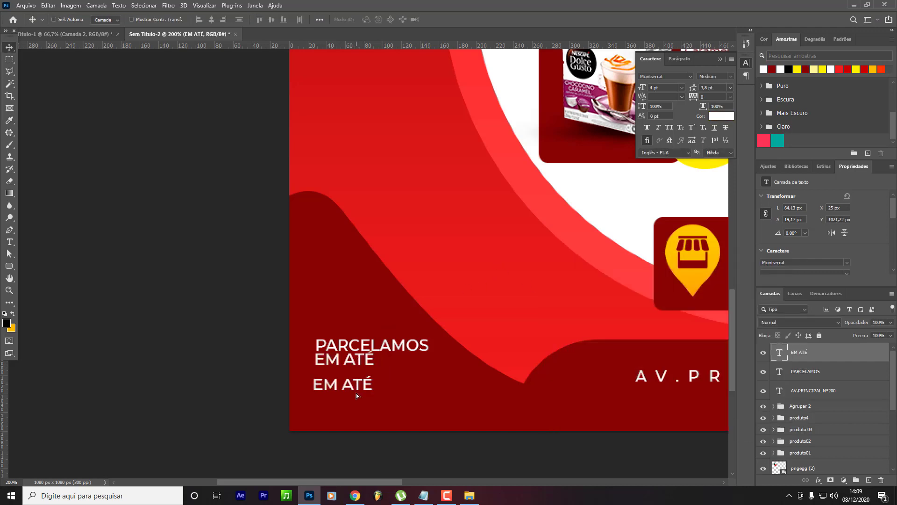
Duplicate the EM ATÉ line just beneath itself and change the copy's text to 12X.
key("ctrl+z")
left_click_drag(362, 359, 360, 382)
double_click(360, 383)
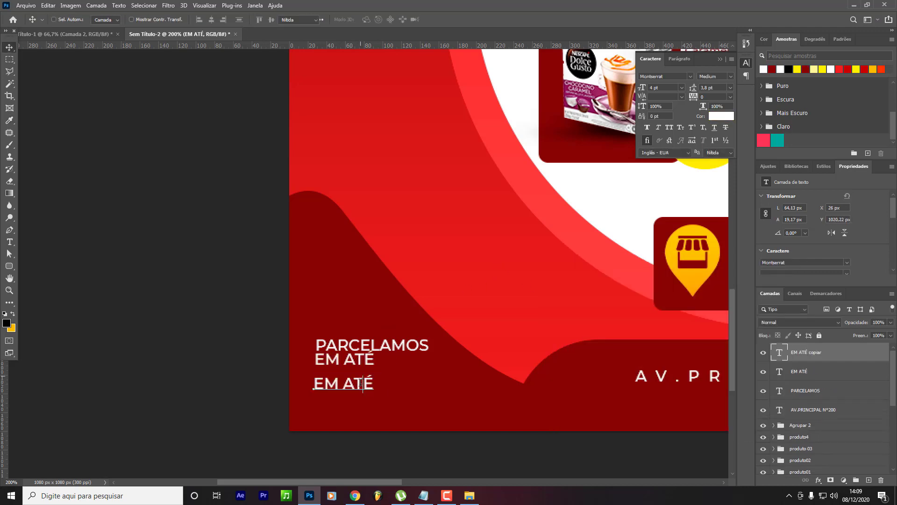
double_click(361, 382)
type("12X")
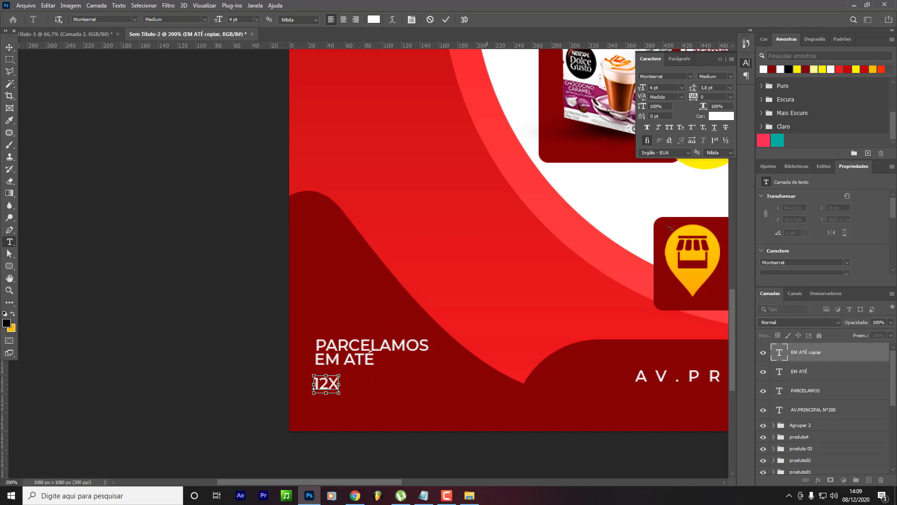
Set 12X to Montserrat Black, enlarge it to about 80 px wide and place it directly under EM ATÉ.
key("ctrl+a")
left_click(731, 77)
left_click(717, 210)
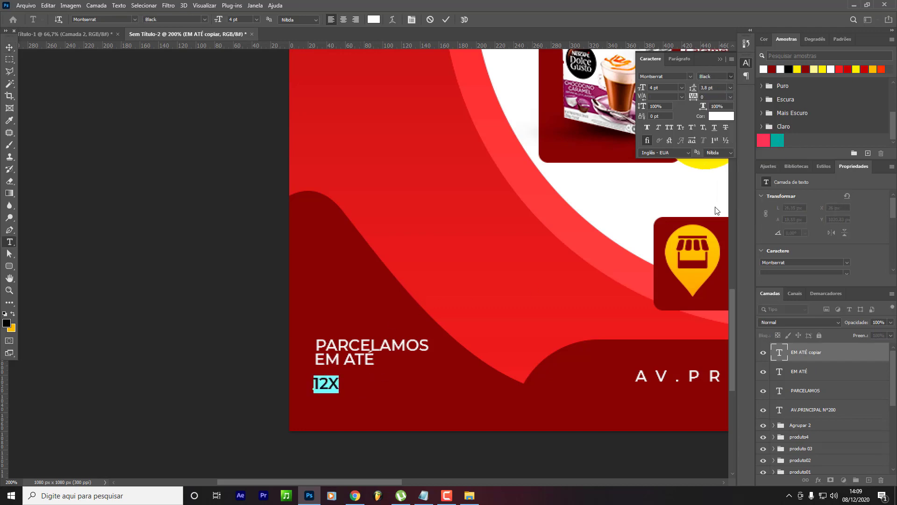
key("ctrl+Return")
key("ctrl+t")
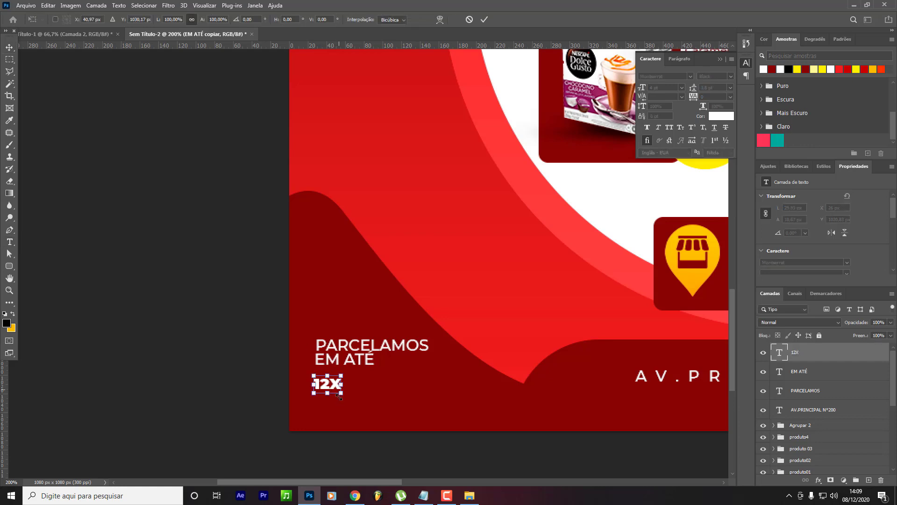
left_click_drag(341, 394, 389, 422)
key("Return")
left_click_drag(349, 401, 350, 385)
Colour 12X yellow (fbed0d) and move the three instalment text lines up slightly together.
left_click(721, 116)
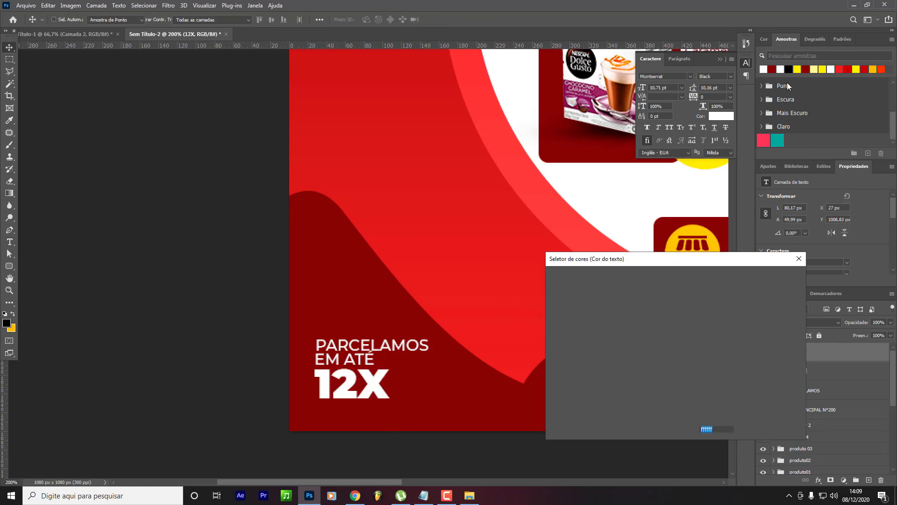
left_click(797, 69)
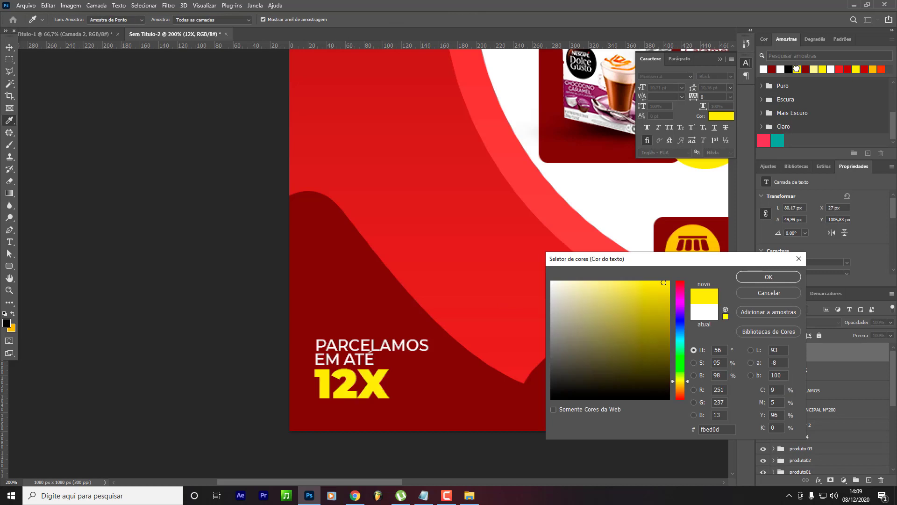
left_click(771, 277)
key("v")
left_click(807, 395, "shift")
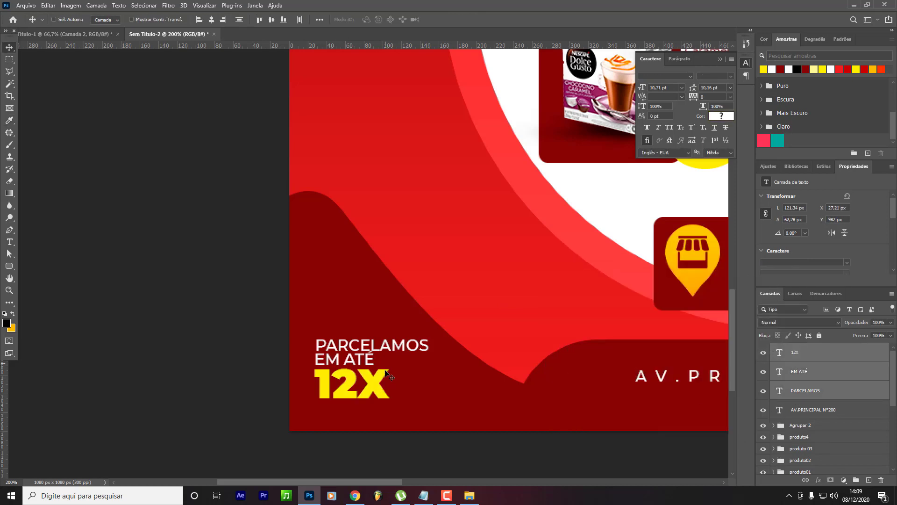
left_click_drag(388, 374, 389, 364)
Add a new text line reading NO CARTÃO PEREIRINHA below 12X.
key("t")
left_click(355, 412)
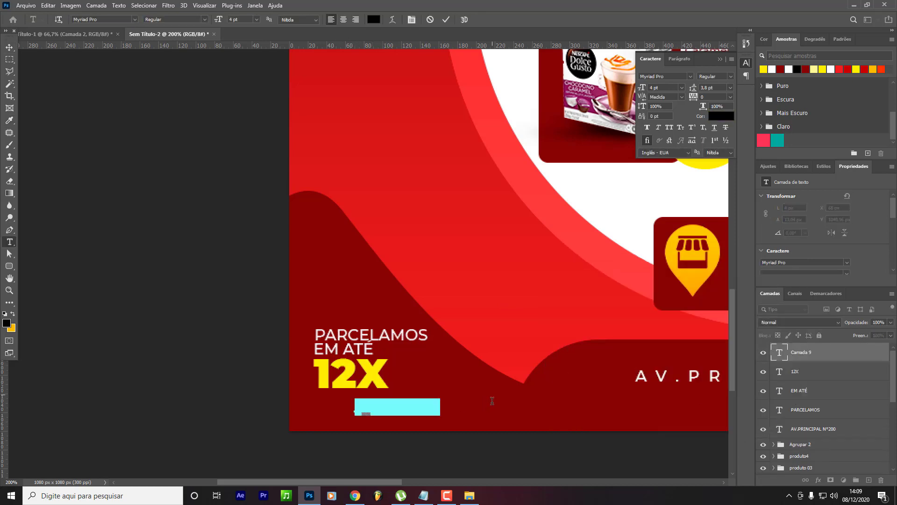
type("NO CARTÃO P")
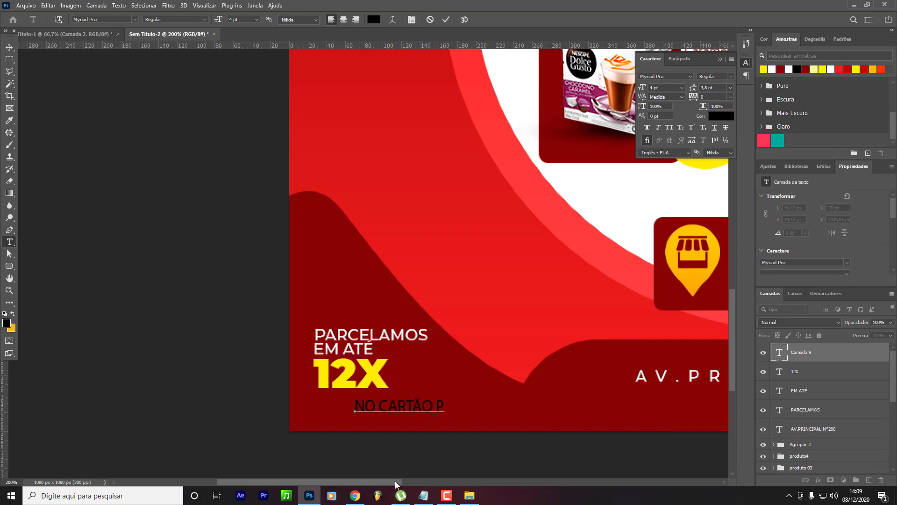
left_click_drag(394, 481, 454, 484)
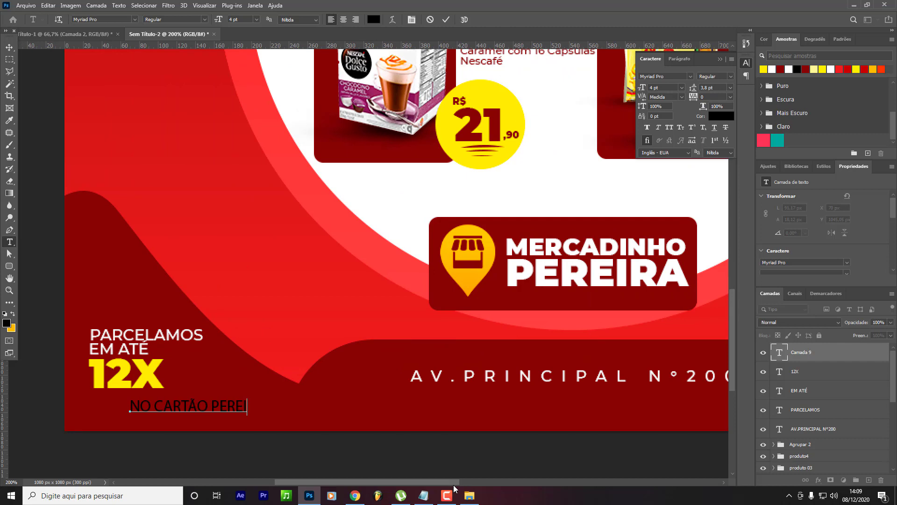
Set the NO CARTÃO PEREIRINHA line to Montserrat SemiBold in white (ffffff).
key("ctrl+a")
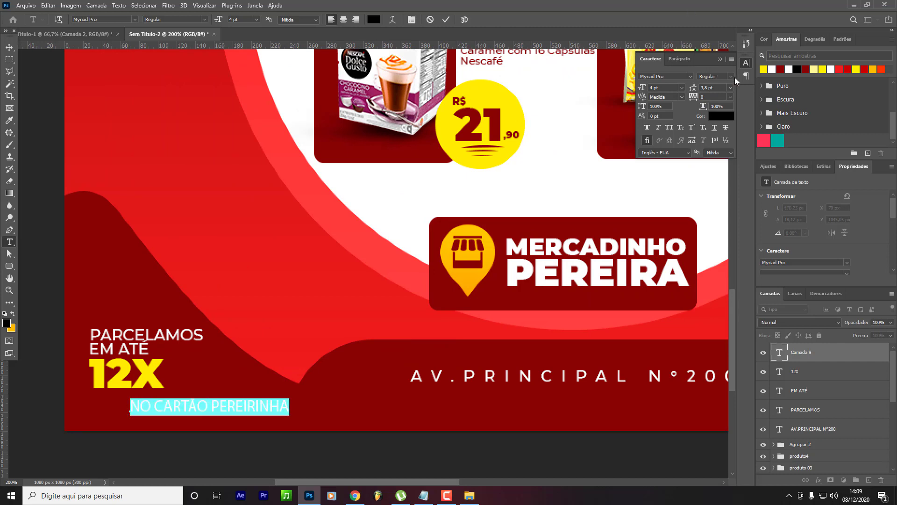
left_click(733, 76)
left_click(663, 78)
type("MONTS")
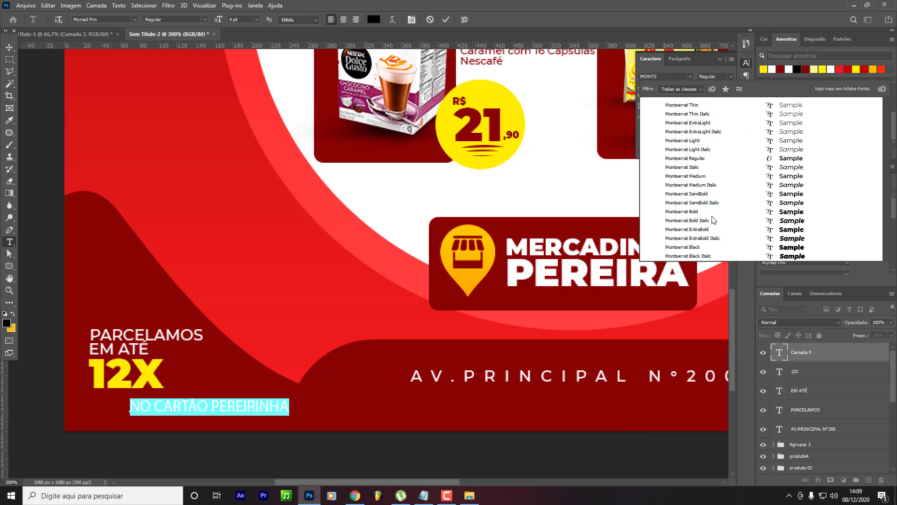
left_click(710, 195)
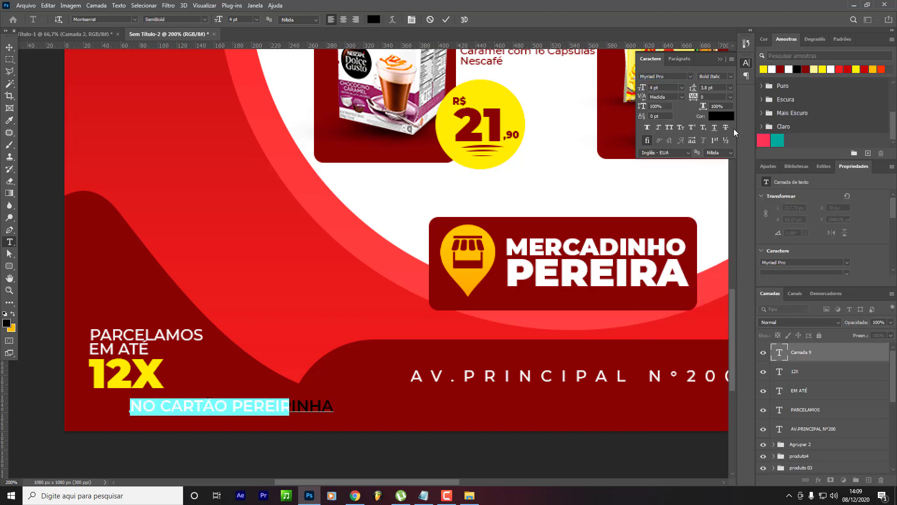
left_click(722, 116)
type("ffffff")
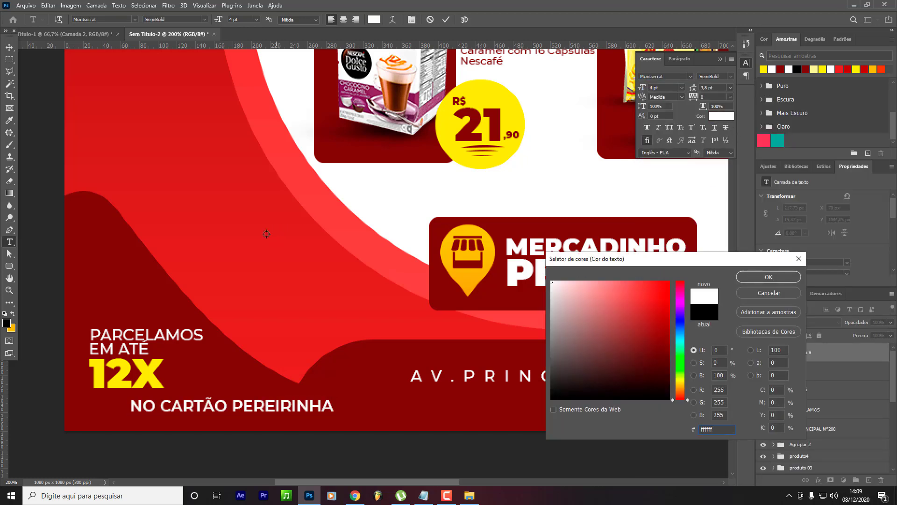
key("Return")
Shrink NO CARTÃO PEREIRINHA to about 146 px wide and fit it directly beneath 12X, near its left edge.
left_click(13, 50)
left_click_drag(231, 389, 192, 383)
key("ctrl+t")
left_click_drag(295, 405, 228, 399)
key("Return")
key("Right")
key("Right")
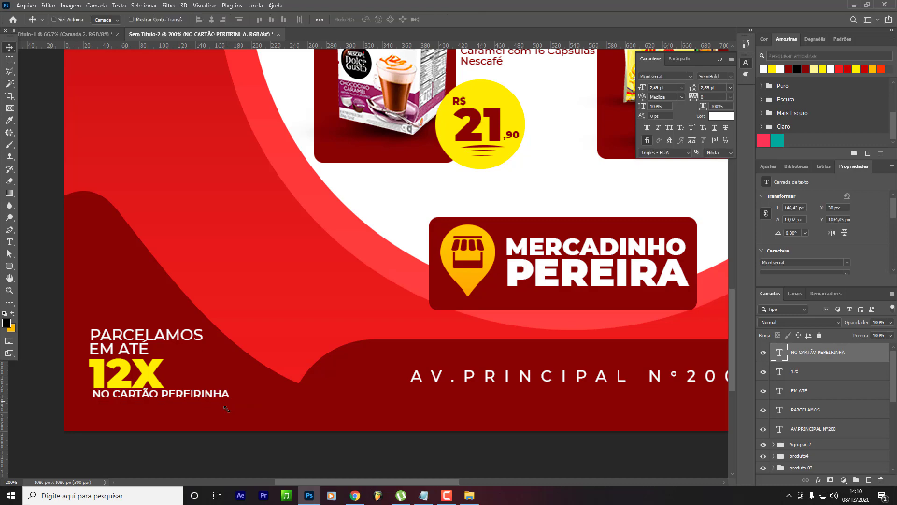
Switch to the browser and search Google Images for CARTÃO PNG.
left_click(355, 495)
triple_click(223, 50)
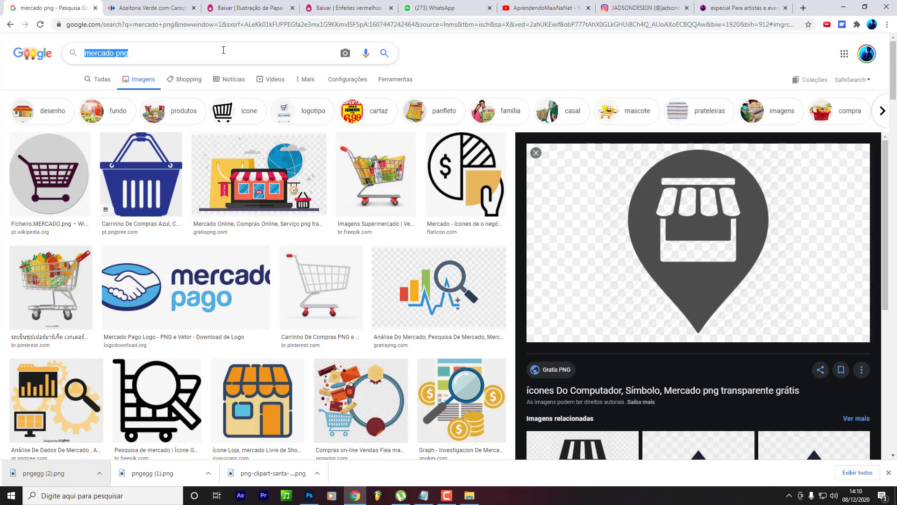
type("CARTÃO PNG")
key("Return")
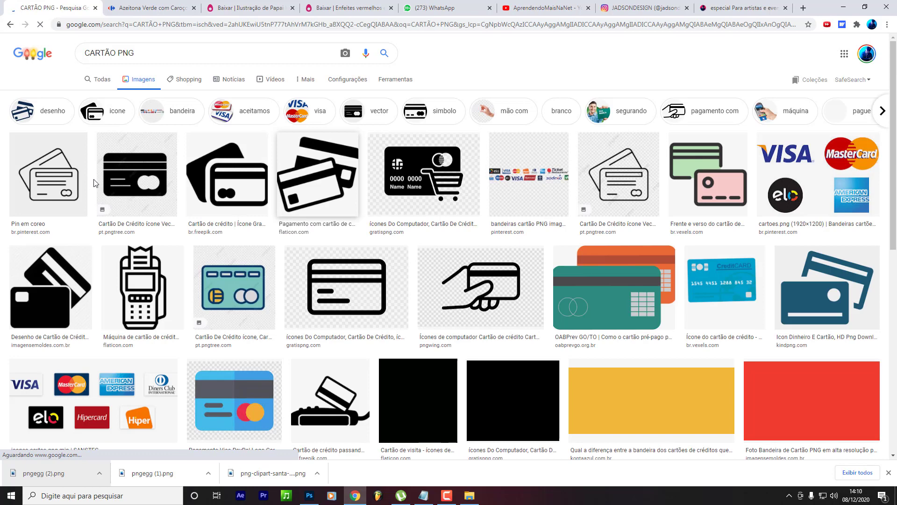
Copy the outlined two-card image from the results and paste it into the Photoshop flyer.
left_click_drag(183, 176, 140, 175)
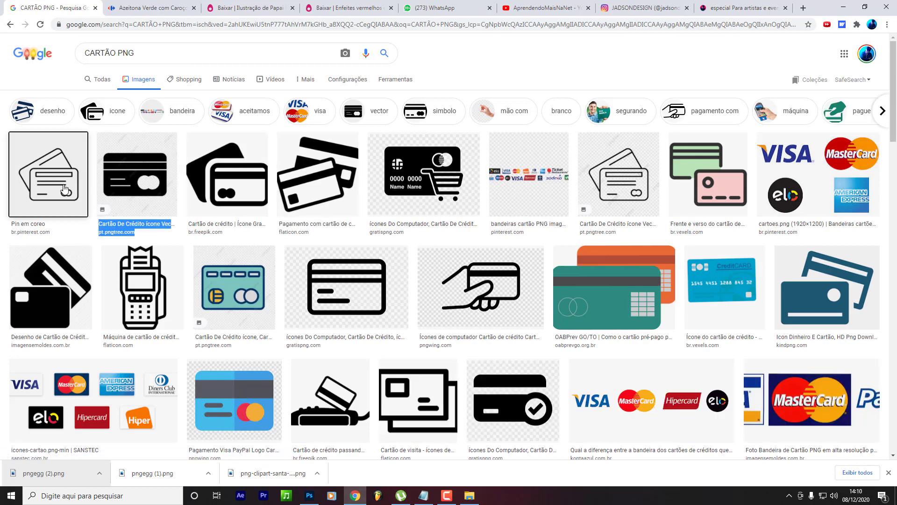
left_click(62, 156)
right_click(719, 256)
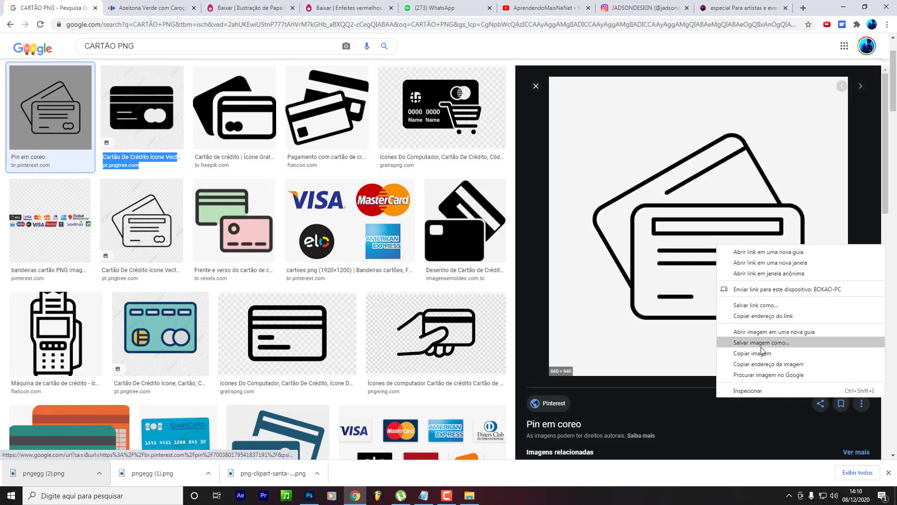
left_click(743, 349)
left_click(318, 495)
key("ctrl+v")
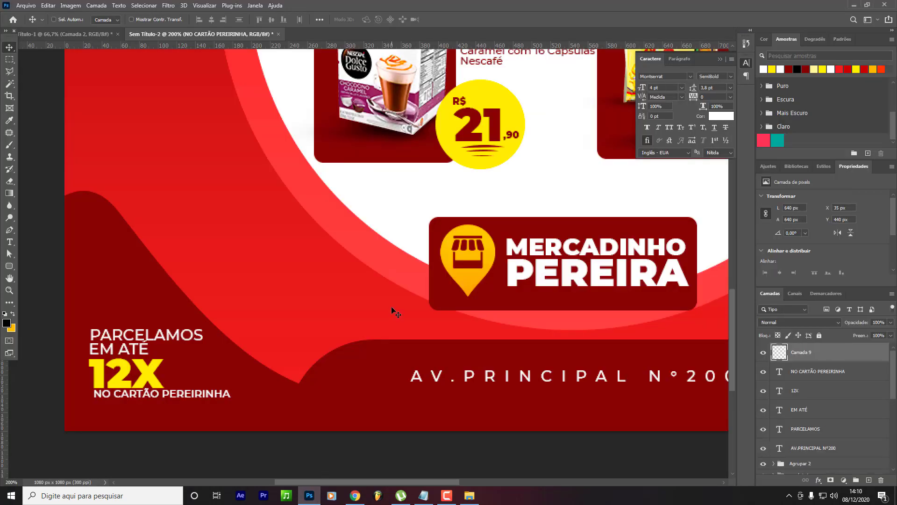
Scale the pasted card image down to about 267 px wide and move it above the instalment text.
right_click(822, 357)
left_click(493, 237)
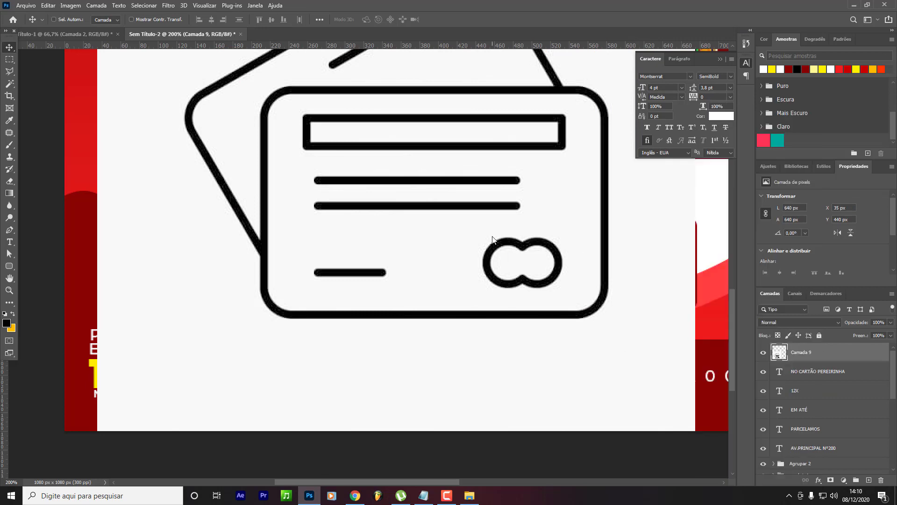
key("ctrl+t")
left_click_drag(698, 232, 347, 226)
key("Return")
left_click_drag(319, 261, 377, 381)
Remove the light background and inner fills from the card image with the Magic Wand, and convert the layer to a smart object.
key("w")
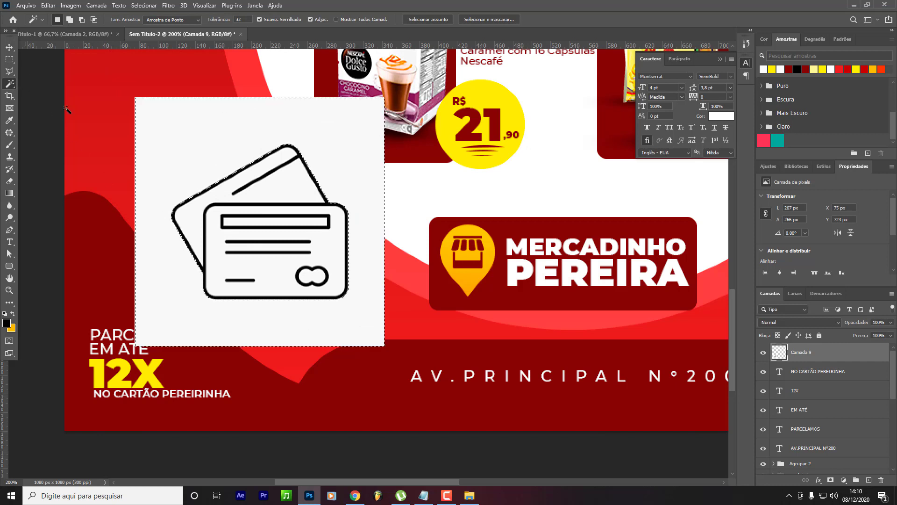
key("Delete")
key("Delete")
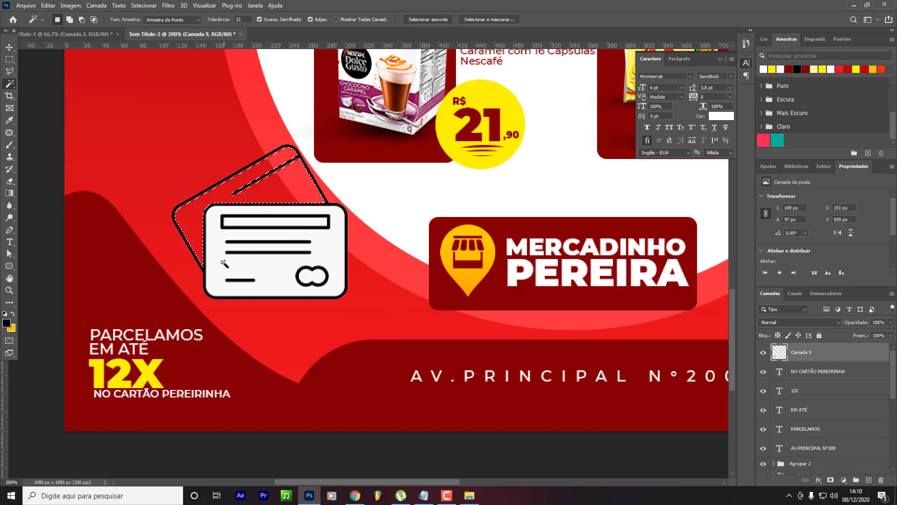
left_click(224, 261)
key("Delete")
left_click(258, 223)
key("Delete")
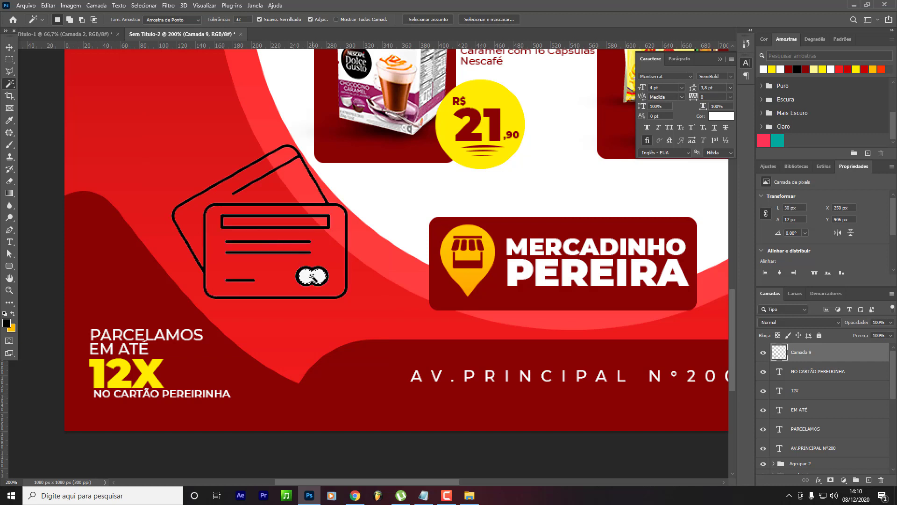
key("v")
right_click(818, 354)
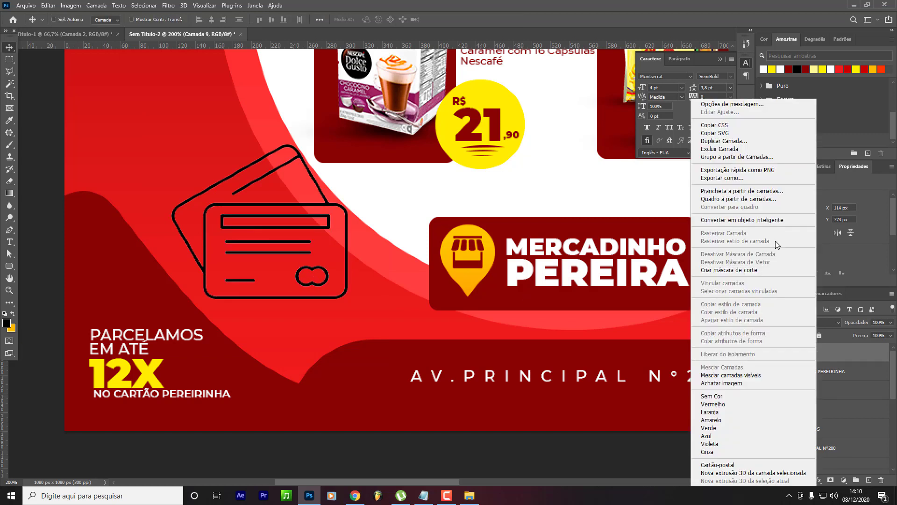
left_click(776, 222)
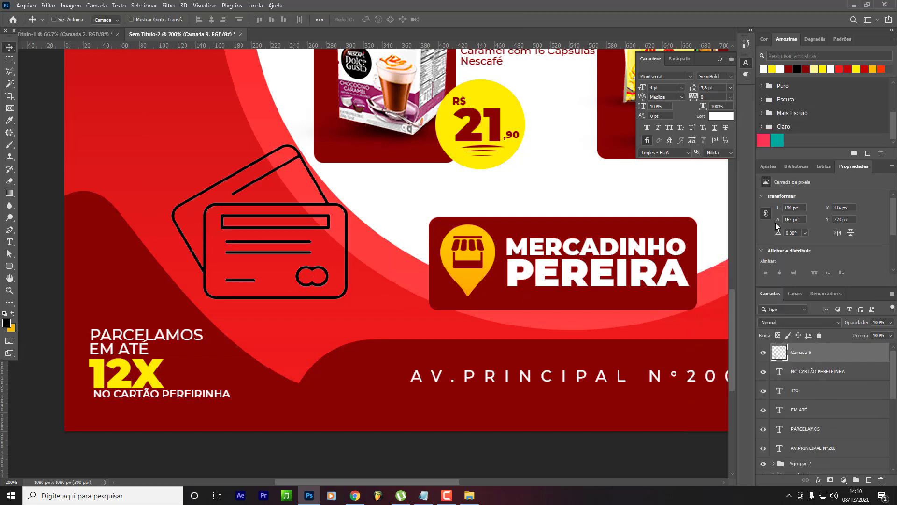
Apply a yellow-orange Gradient Overlay to the card icon and shrink it to about 64 px wide, placed just above PARCELAMOS.
left_click(819, 480)
left_click(864, 453)
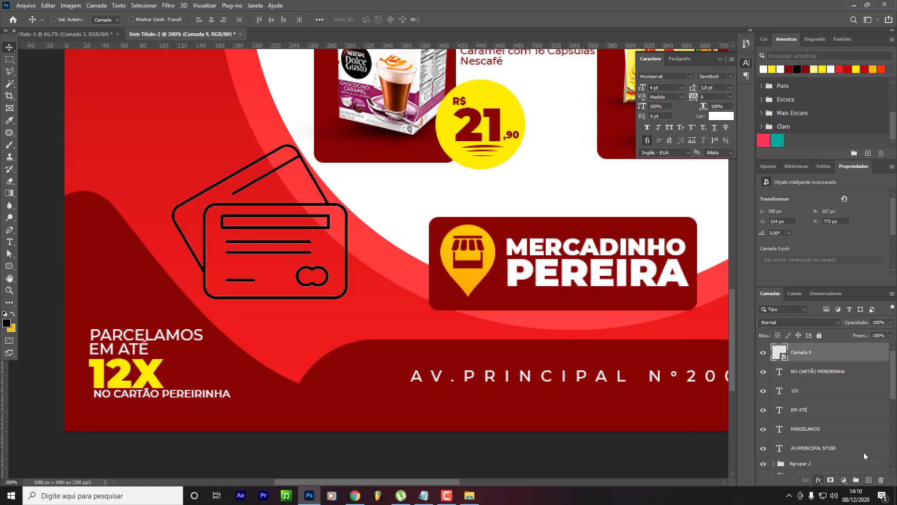
key("Return")
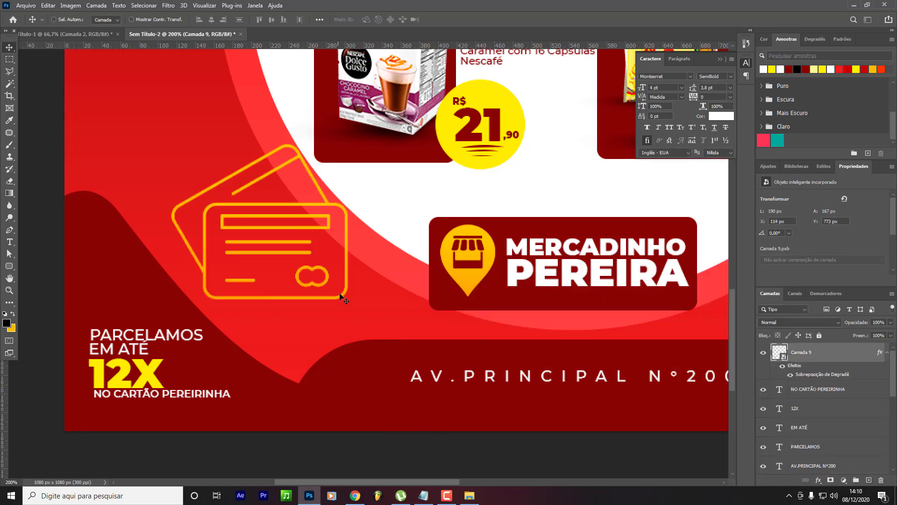
key("ctrl+t")
left_click_drag(349, 299, 154, 312)
Group the card icon, instalment text and address layers and name the group informações parte de baixo.
scroll(817, 409, "down", 2)
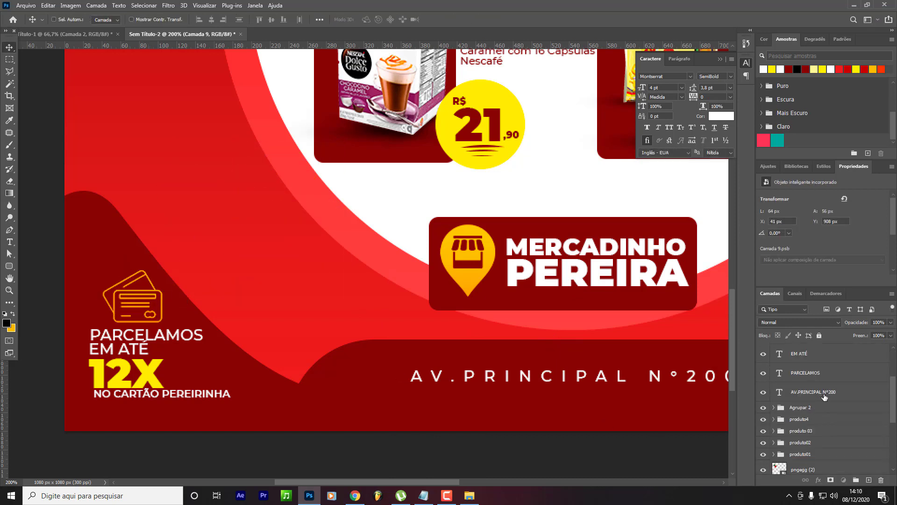
left_click(824, 394)
left_click(831, 374)
scroll(832, 380, "up", 2)
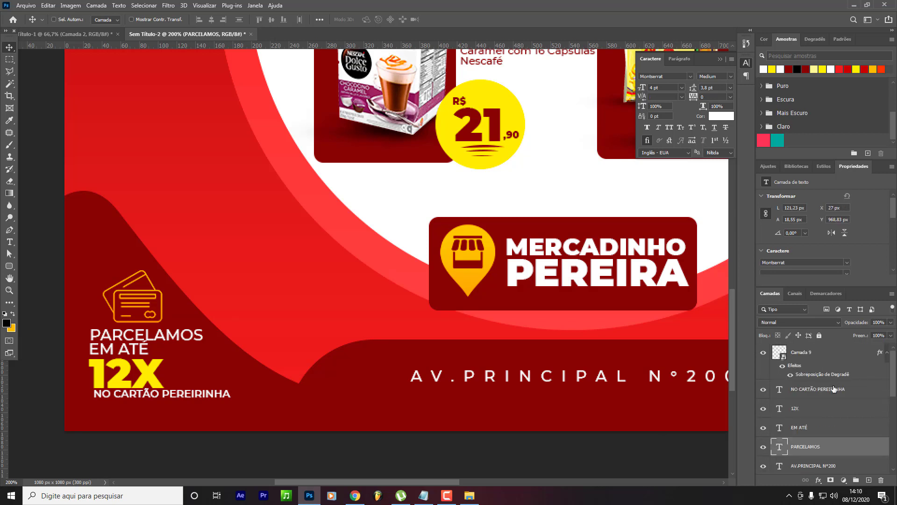
scroll(829, 411, "down", 1)
left_click(824, 430)
scroll(824, 430, "up", 1)
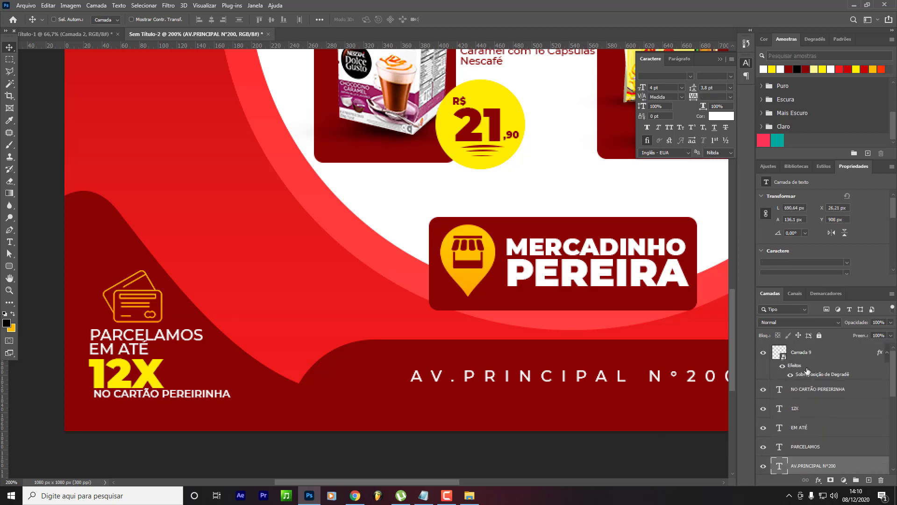
key("ctrl+g")
double_click(799, 348)
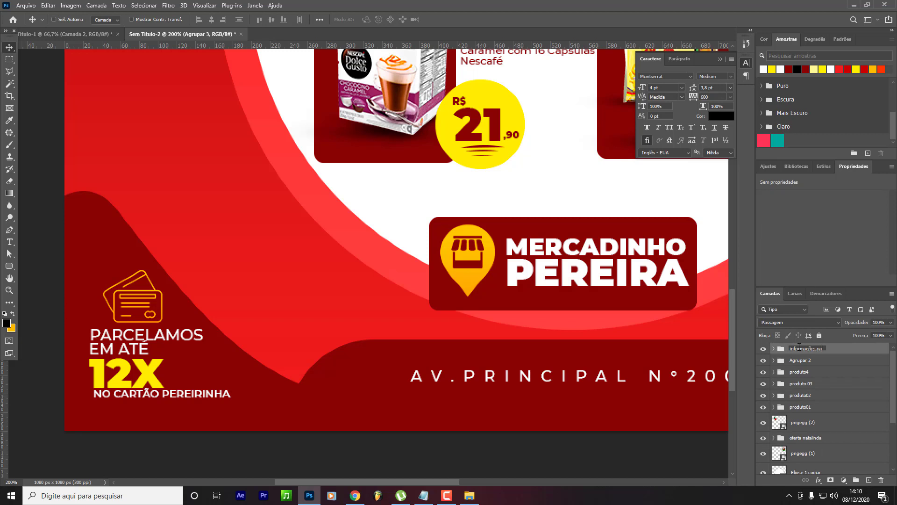
type("informações parte de baixo")
key("Return")
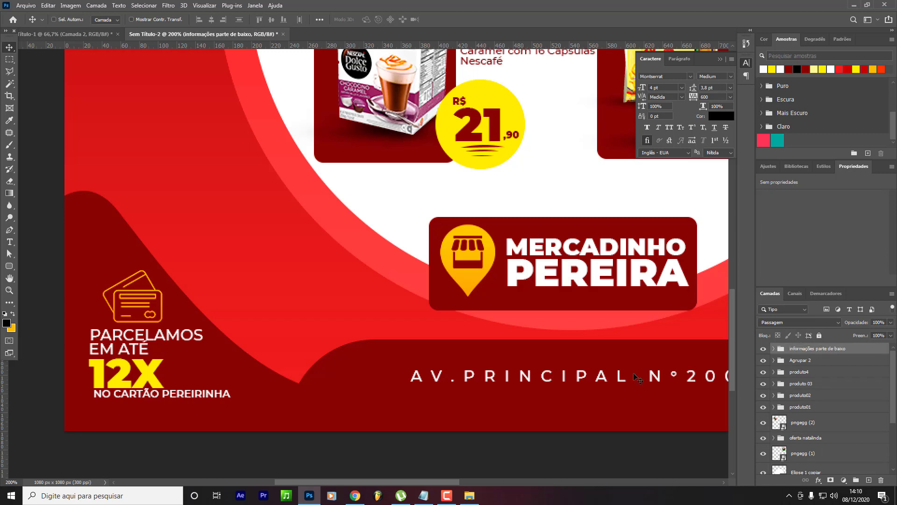
Switch to the browser and search Google Images for frete png.
left_click_drag(444, 481, 575, 475)
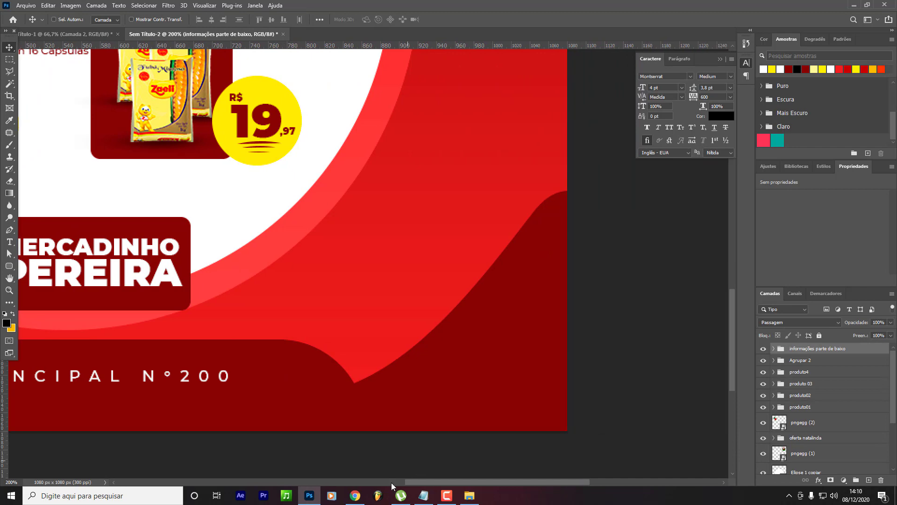
left_click(355, 496)
scroll(244, 67, "up", 2)
triple_click(216, 53)
type("frete png")
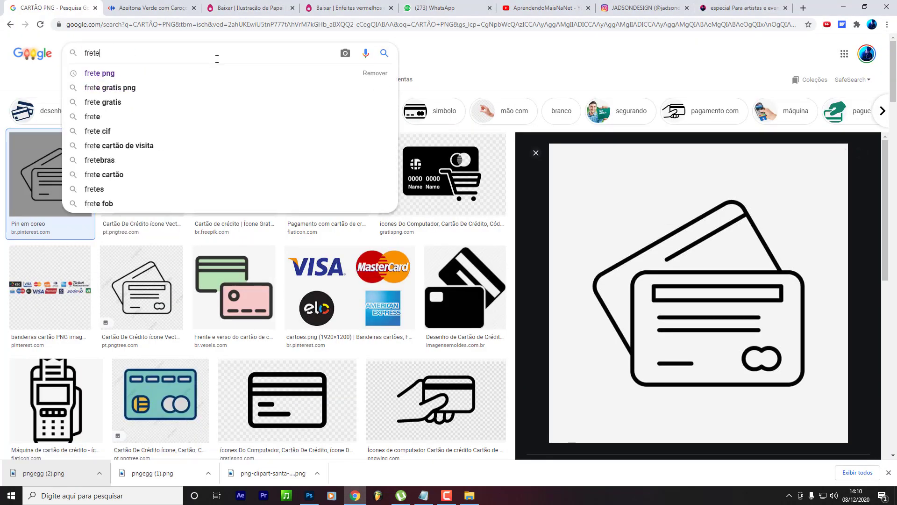
key("Return")
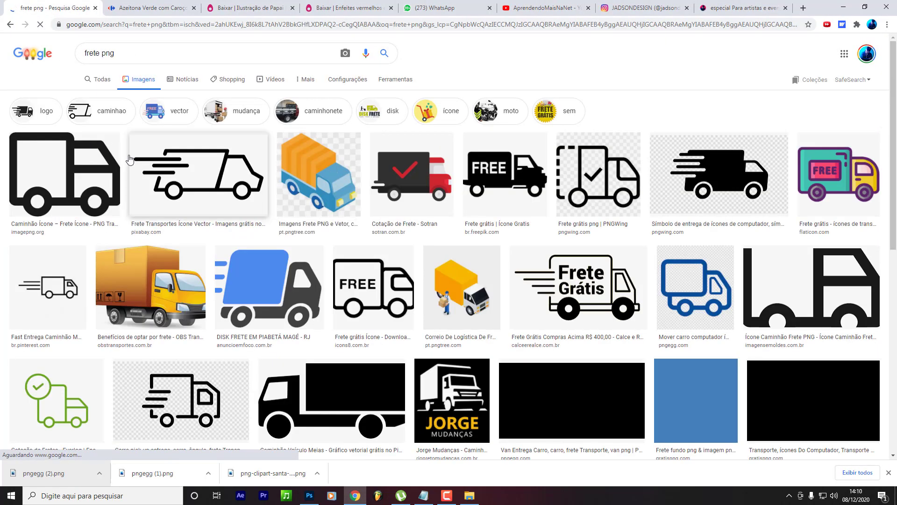
Save the speeding outline truck image from Pixabay as shipping-2856031_960_720 in the design folder.
left_click(248, 175)
right_click(666, 181)
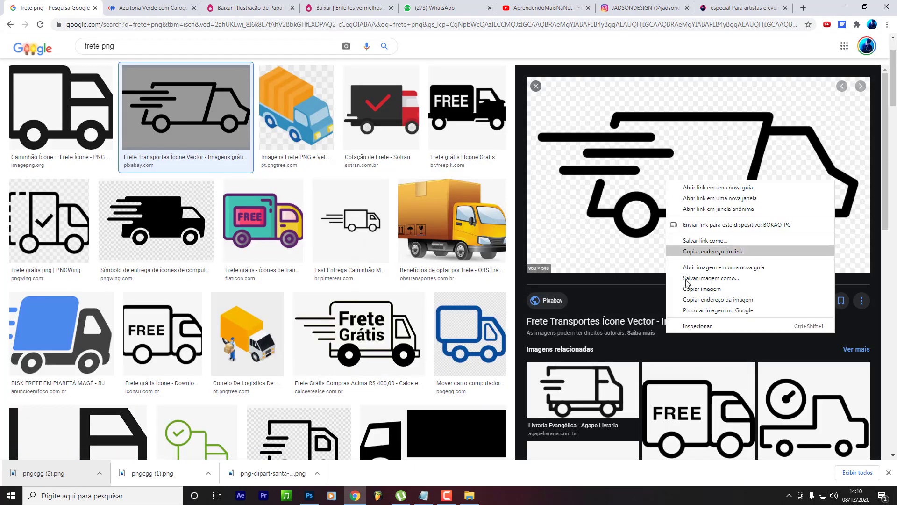
left_click(710, 290)
right_click(650, 176)
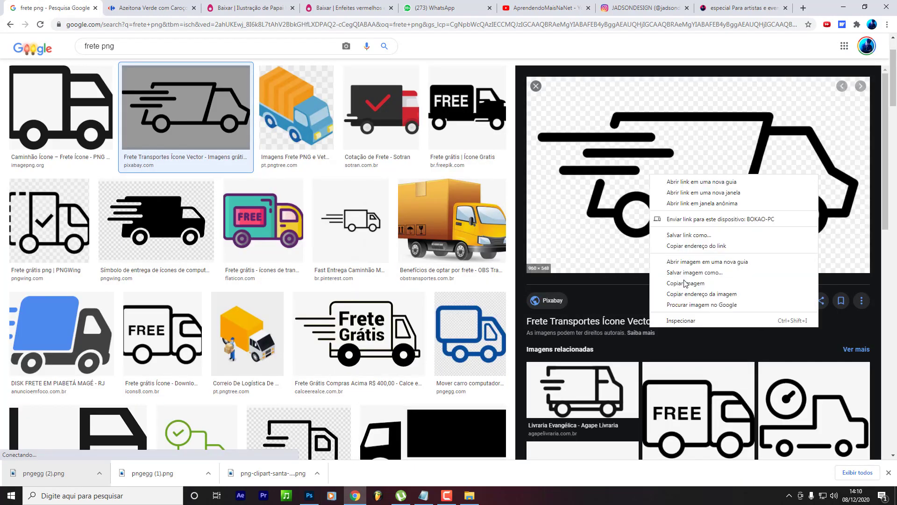
left_click(696, 275)
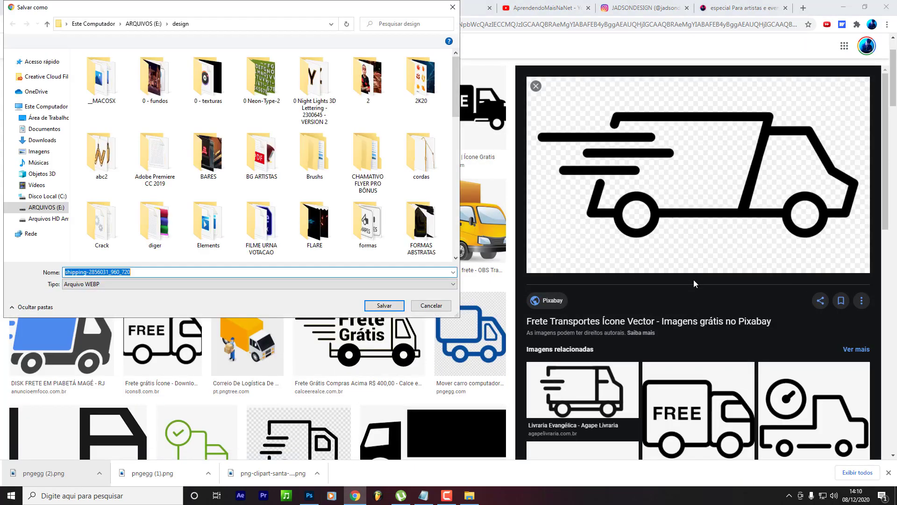
key("Return")
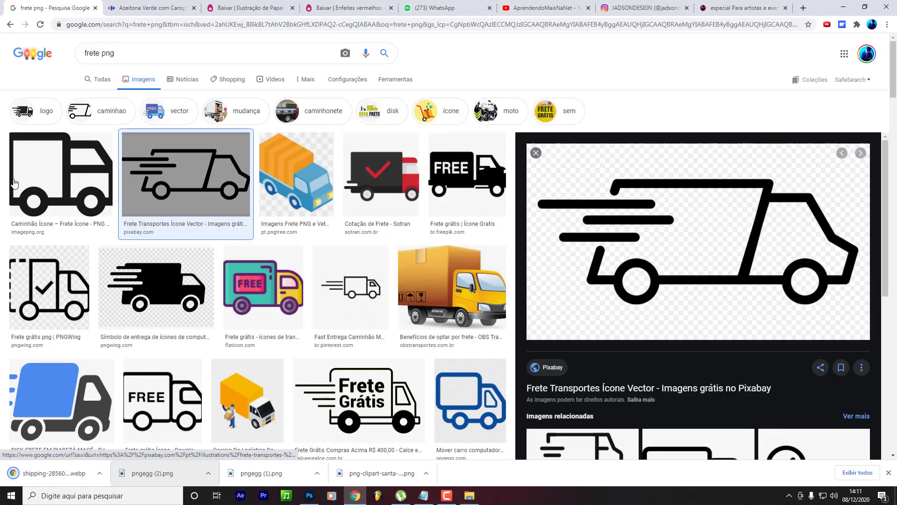
Open the Caminhão Ícone – Frete Ícone result from Image PNG and save its truck image.
left_click(61, 113)
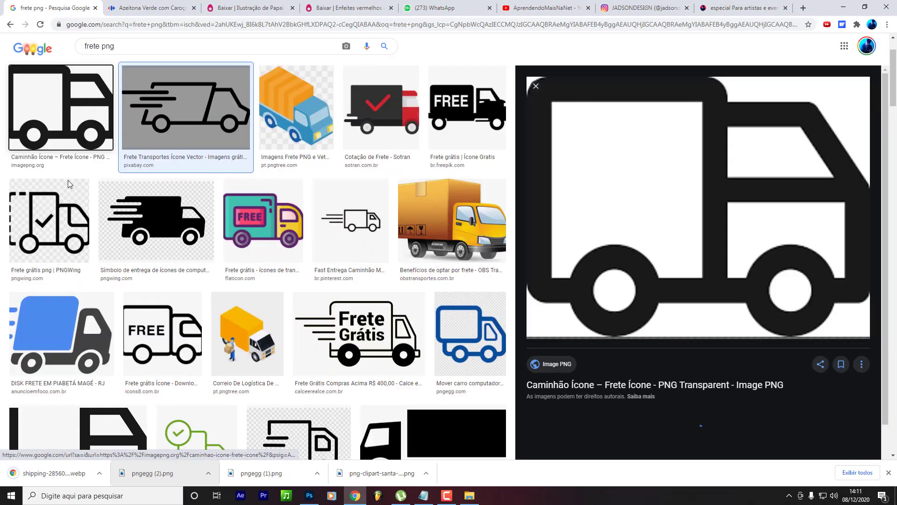
right_click(638, 216)
left_click(684, 315)
key("Return")
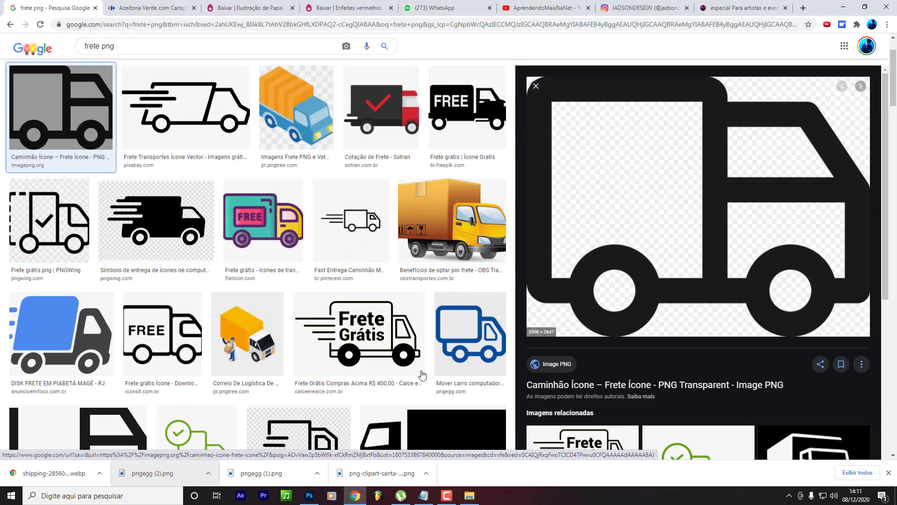
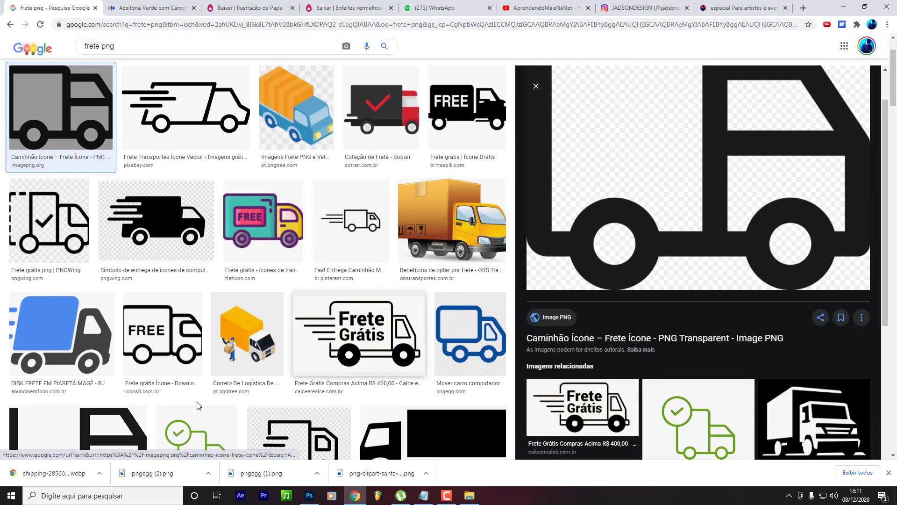
Place the caminhao-frete-icone image in the flyer's lower-right dark red area and scale it to about 81 px wide.
scroll(317, 266, "up", 2)
left_click_drag(55, 469, 500, 347)
key("Return")
key("ctrl+t")
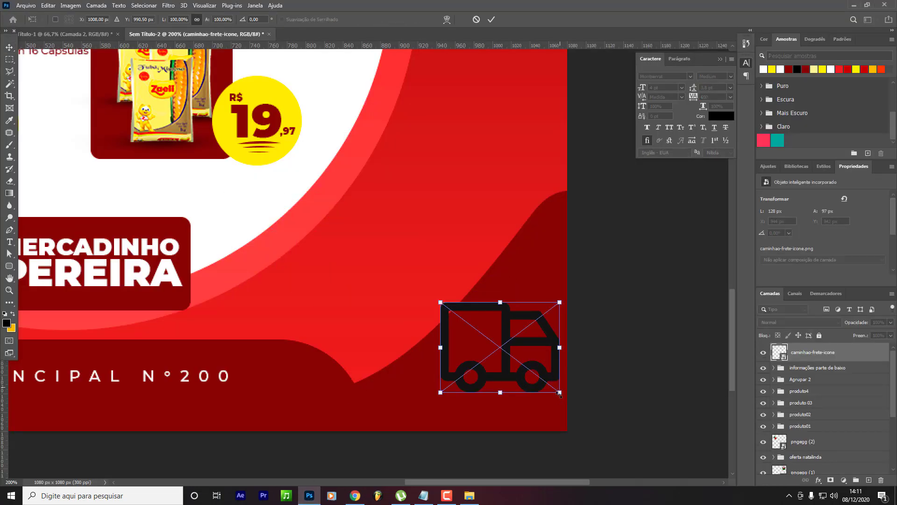
left_click_drag(560, 393, 512, 372)
key("Return")
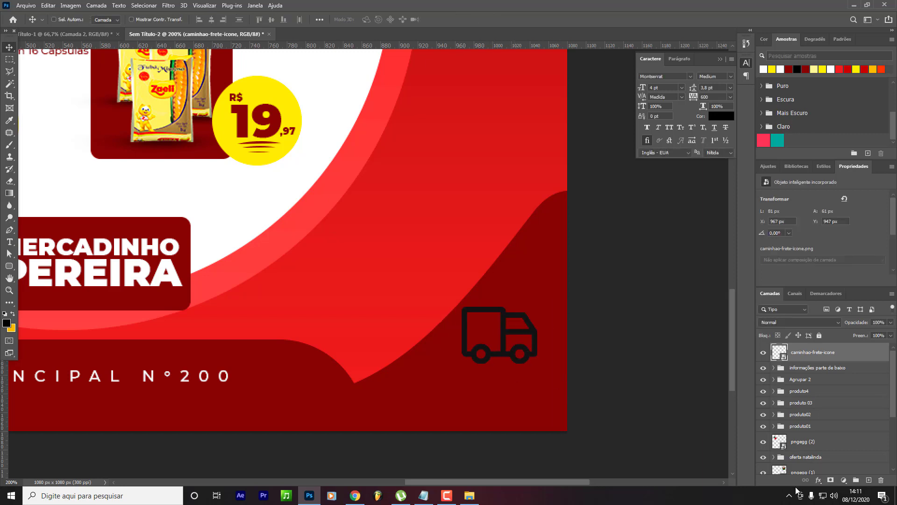
Apply a Color Overlay to the truck icon using the yellow sampled from the 19,97 price circle.
left_click(818, 481)
left_click(870, 442)
key("Return")
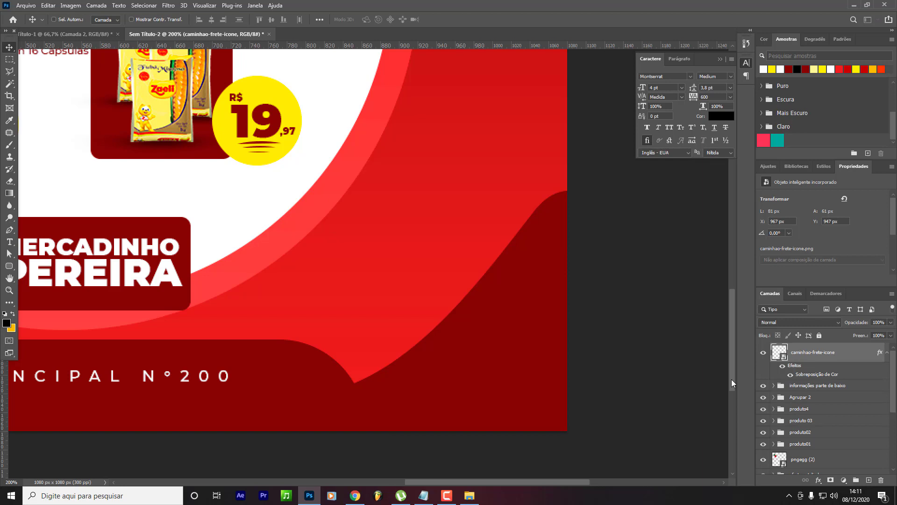
double_click(824, 378)
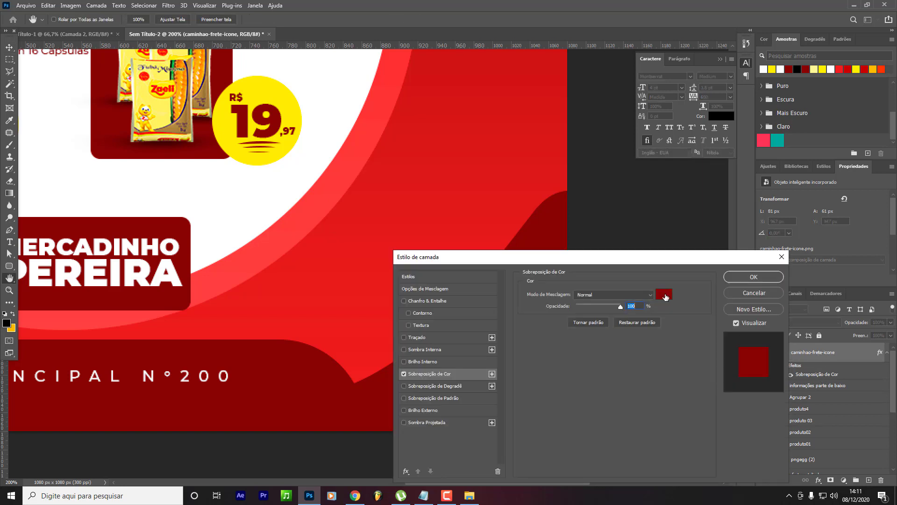
left_click(665, 295)
left_click(273, 102)
key("Return")
key("Return")
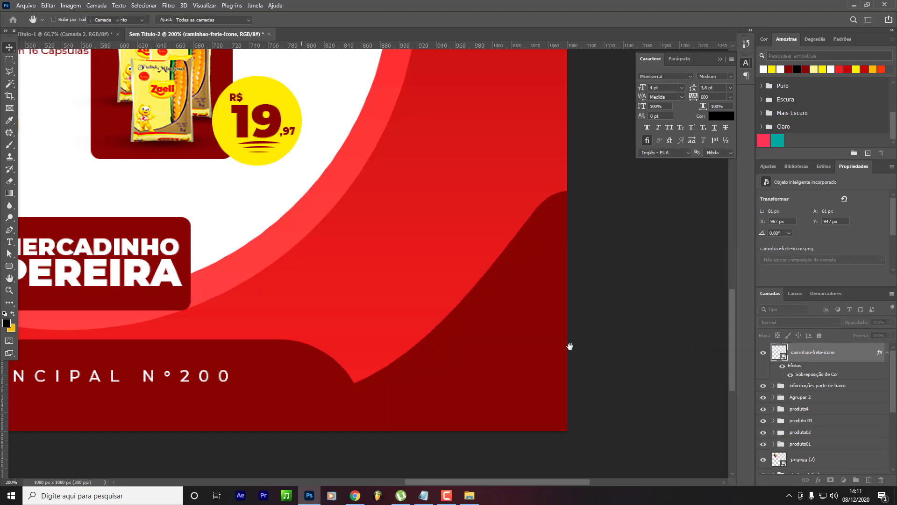
Add the text NÓS LEVAMOS in the dark red area below the truck icon, with character tracking set to 0.
key("t")
left_click(404, 396)
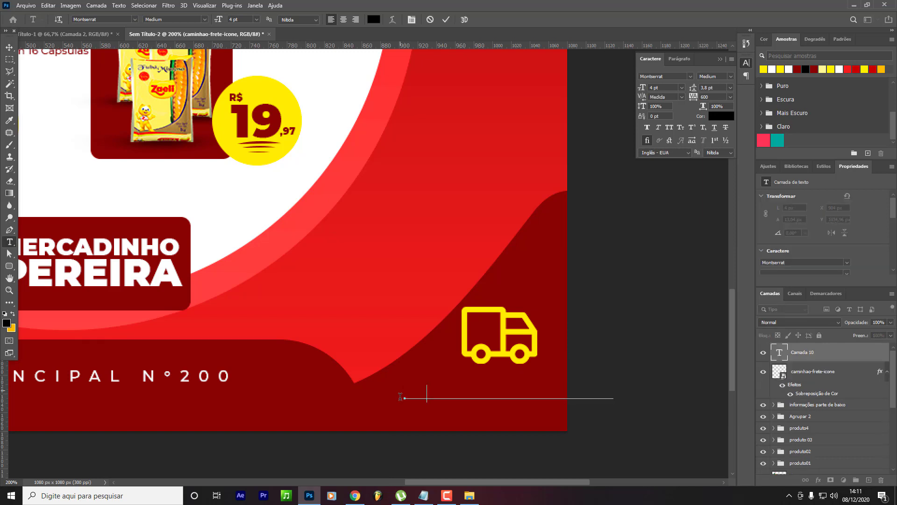
type("NÓS LE")
key("ctrl+a")
type("N")
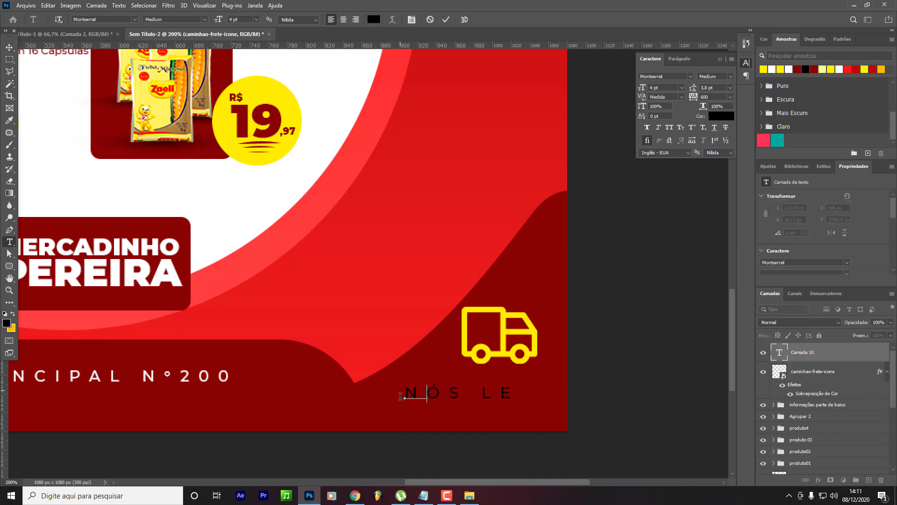
key("ctrl+a")
left_click(731, 98)
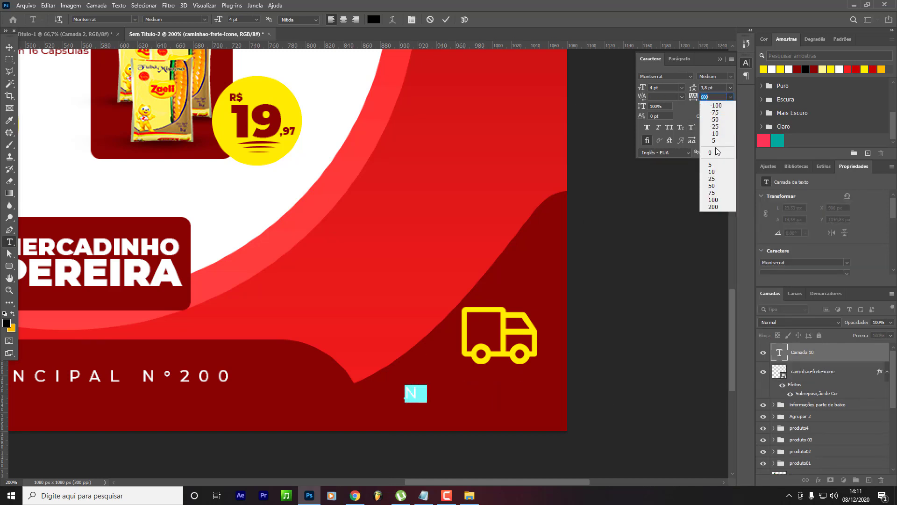
left_click(710, 152)
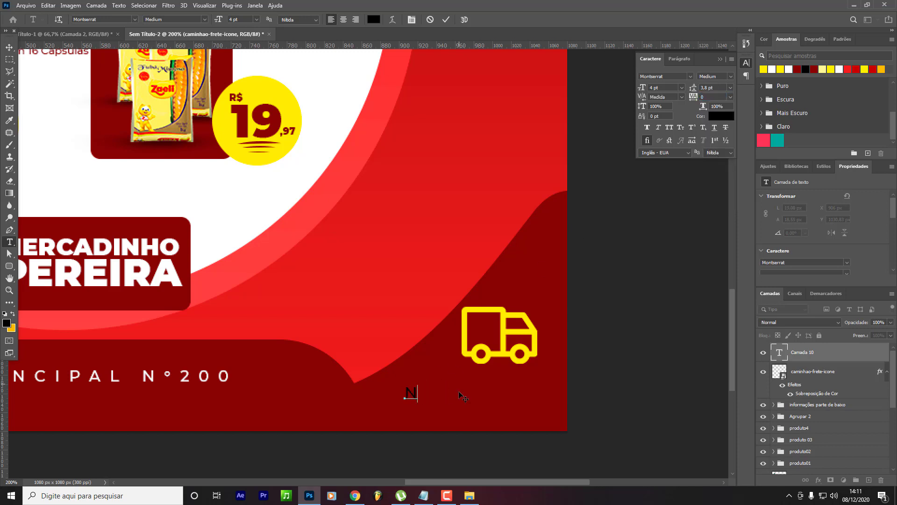
Color the NÓS LEVAMOS text white (ffffff) and center it under the truck icon.
key("ctrl+a")
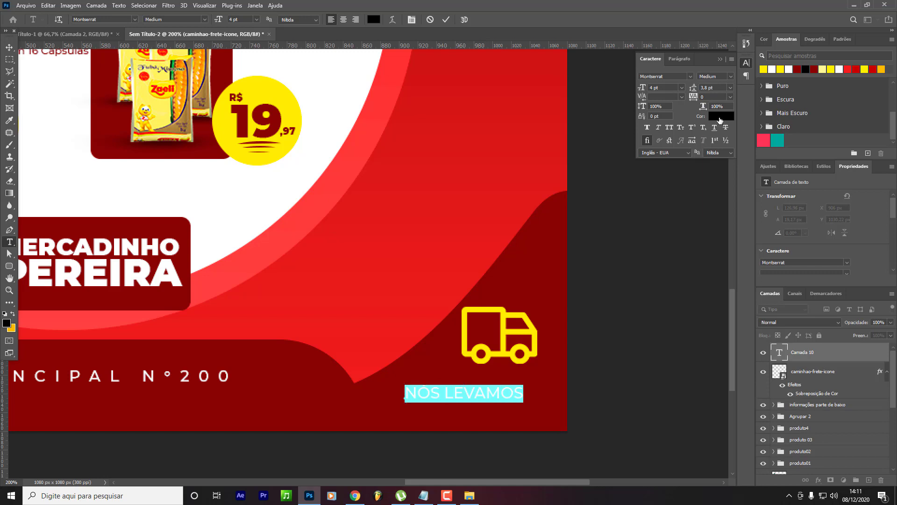
left_click(720, 119)
type("ffffff")
key("Return")
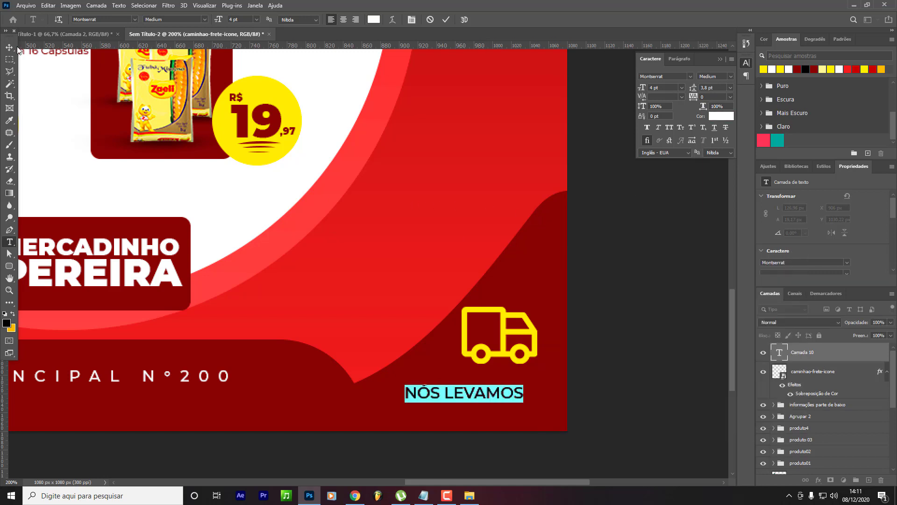
key("ctrl+Return")
left_click(10, 47)
Duplicate the NÓS LEVAMOS text to make a line reading ATÉ VOCÊ. in Montserrat Black, centered directly below the original.
mouse_move(472, 391)
left_mouse_down()
mouse_move(501, 373)
mouse_move(471, 402)
left_mouse_up()
double_click(478, 394)
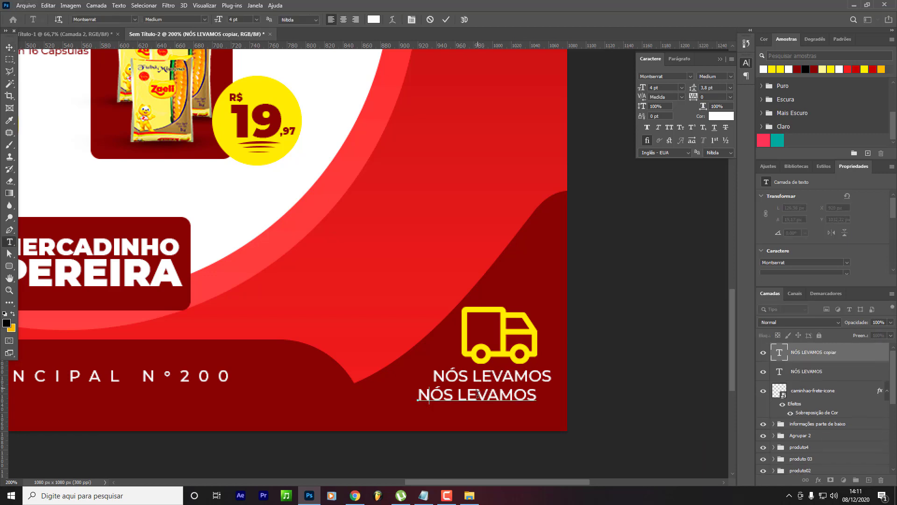
type("ATÉ VOCÊ.")
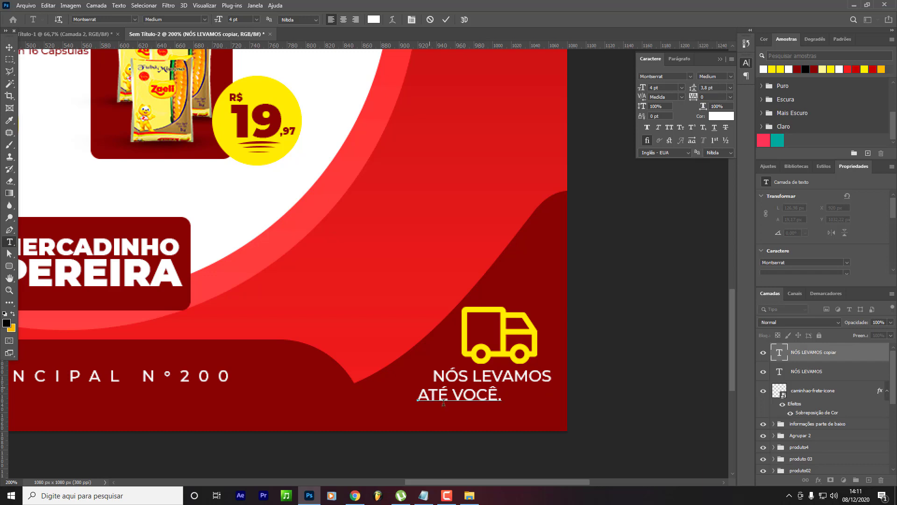
key("ctrl+a")
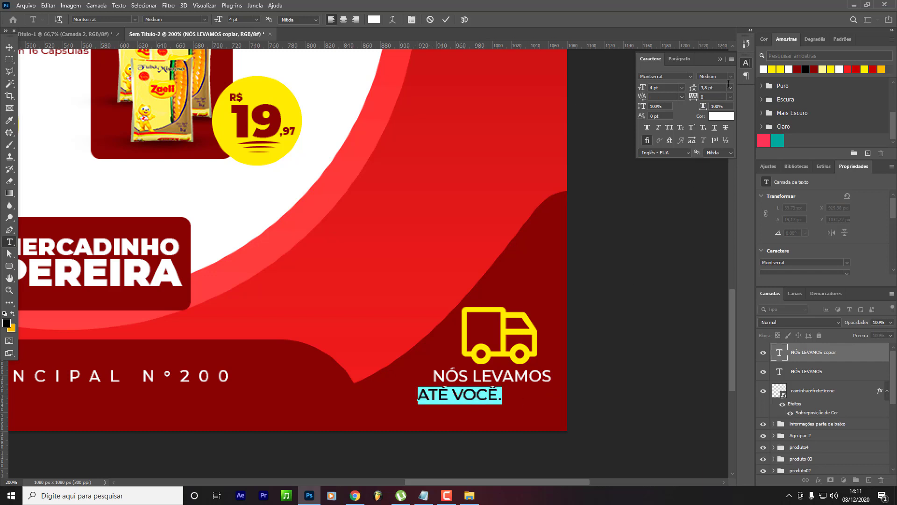
left_click(729, 76)
left_click(720, 210)
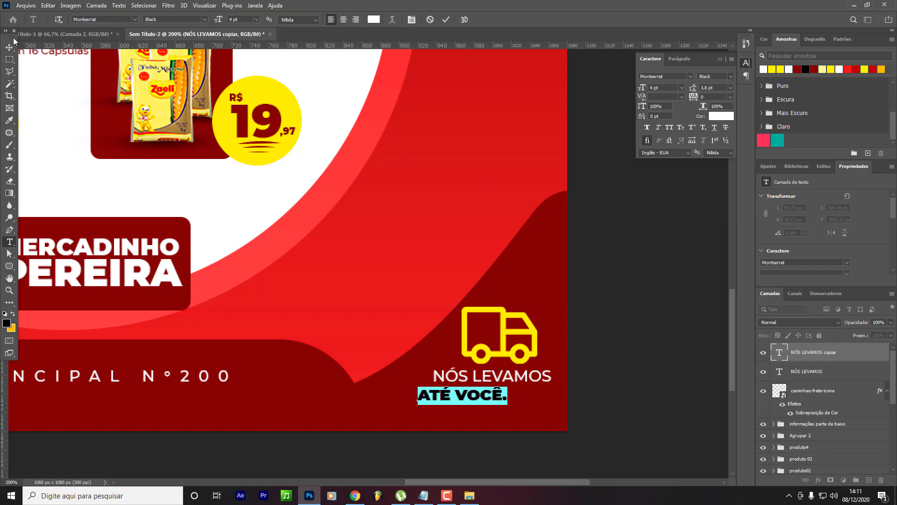
key("ctrl+t")
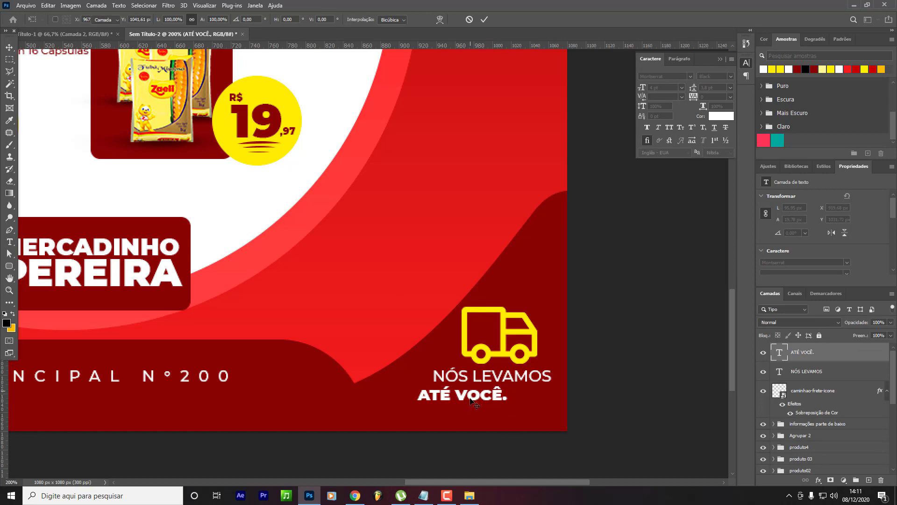
left_click_drag(470, 398, 499, 395)
Move the hanging Christmas ornaments image, layer pngegg (2), slightly down to Y -21 px.
key("ctrl+minus")
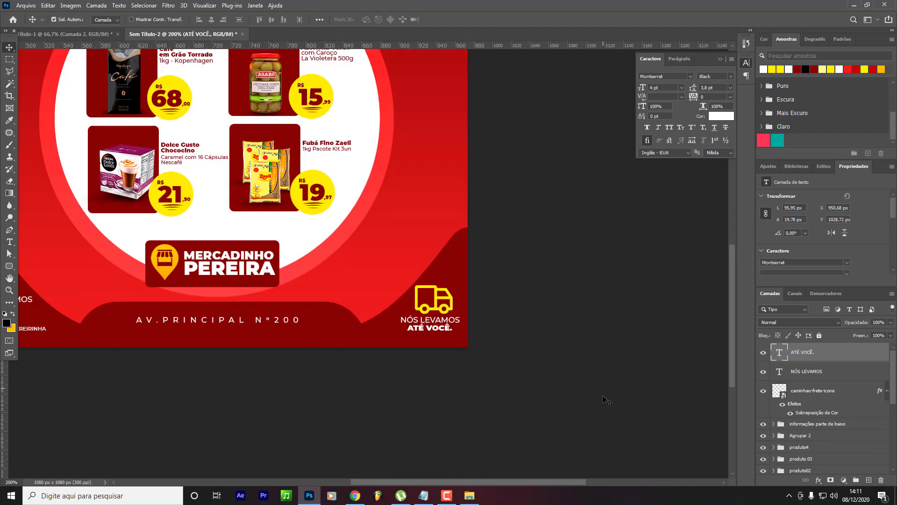
key("ctrl+0")
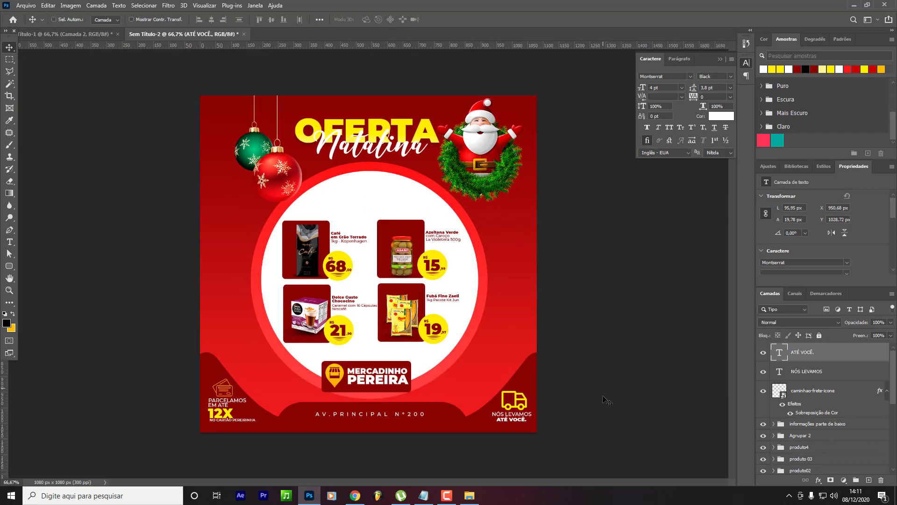
key("ctrl+plus")
scroll(505, 304, "down", 2)
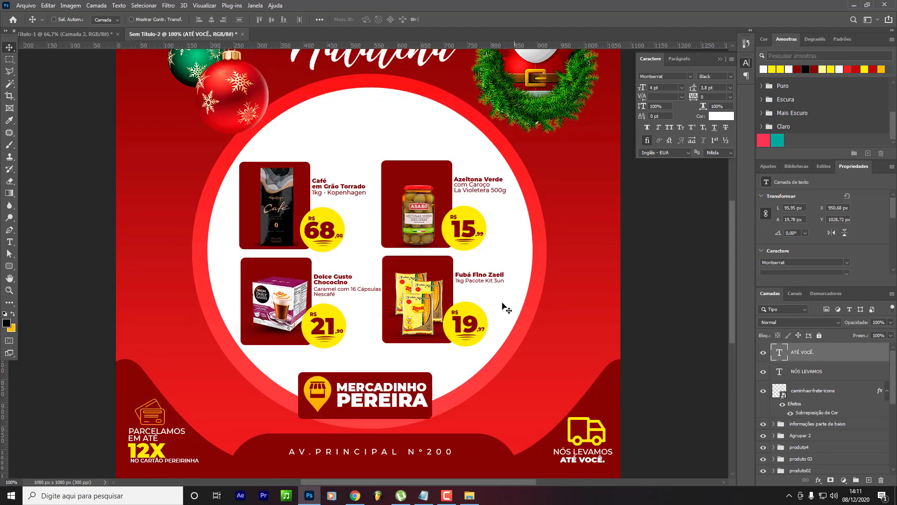
scroll(477, 154, "up", 3)
scroll(809, 393, "down", 8)
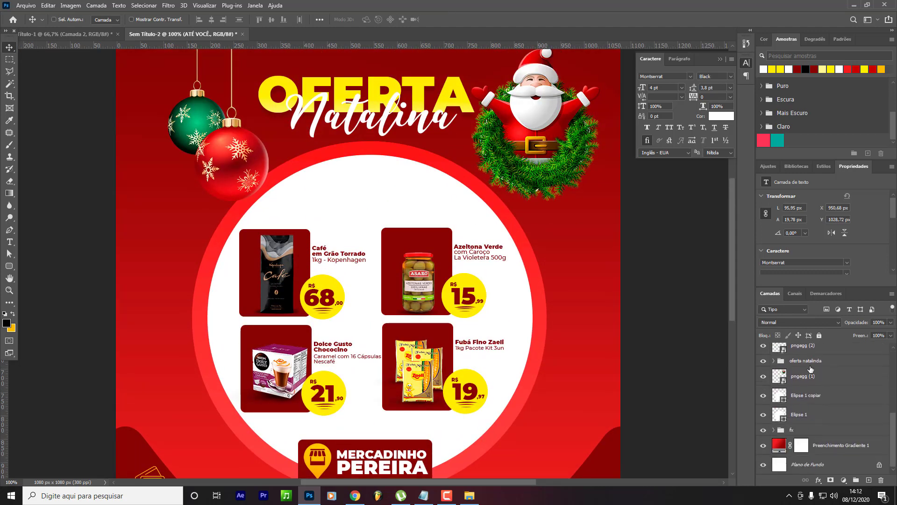
left_click(809, 366)
scroll(810, 372, "up", 2)
left_click(787, 384)
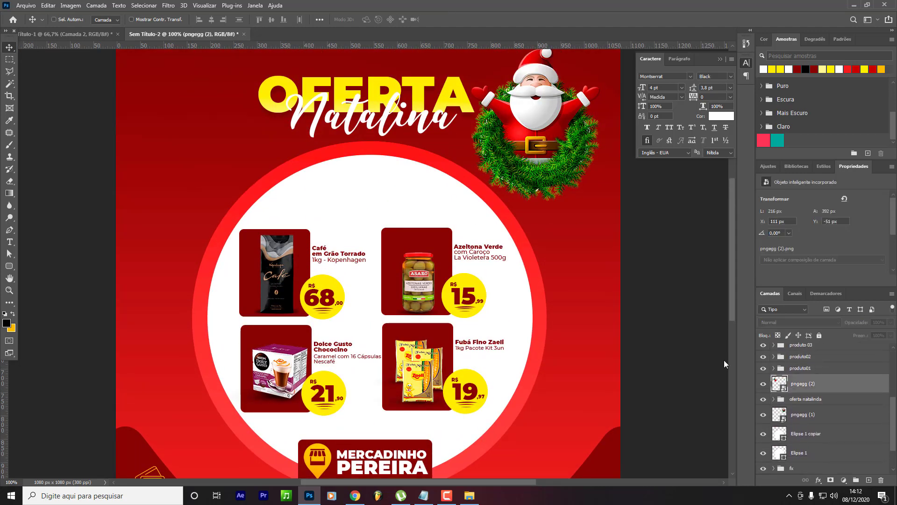
scroll(243, 221, "up", 1)
left_click_drag(243, 221, 245, 236)
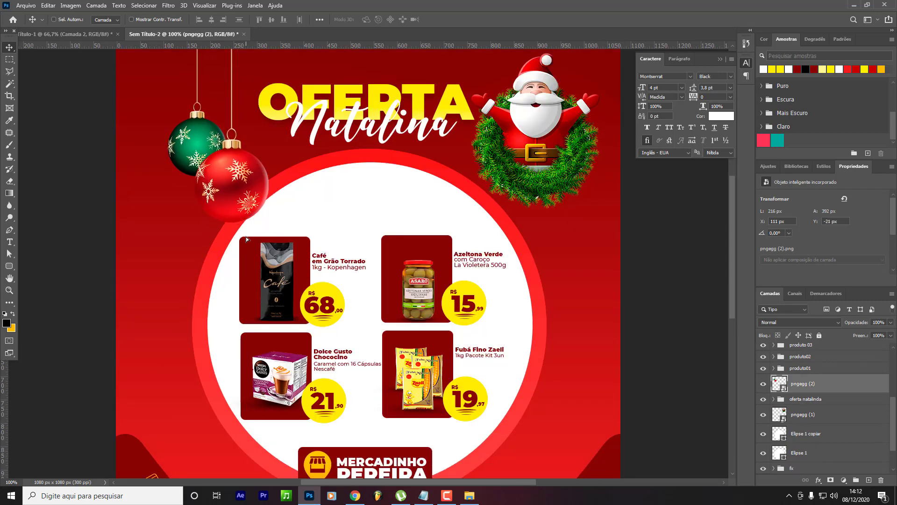
Apply a Gaussian Blur with a 4,0 pixel radius to the Christmas ornaments image.
left_click(171, 5)
mouse_move(210, 130)
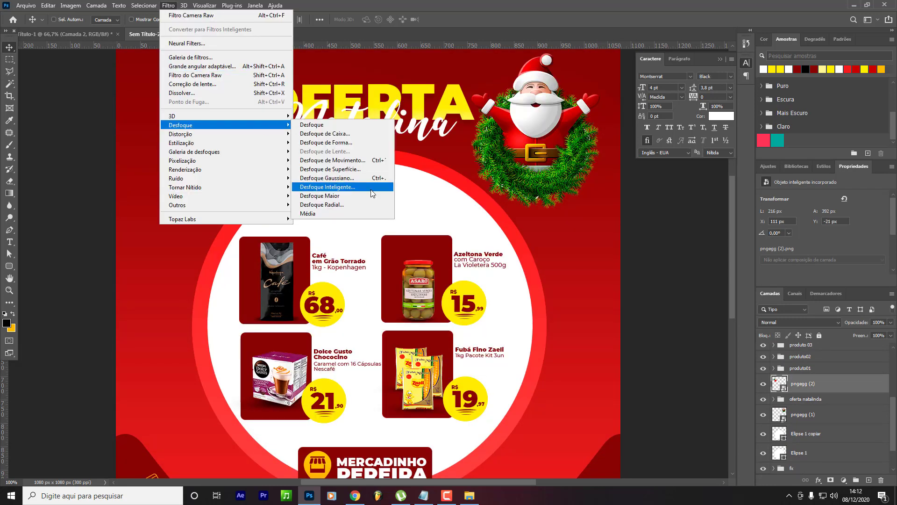
left_click(374, 184)
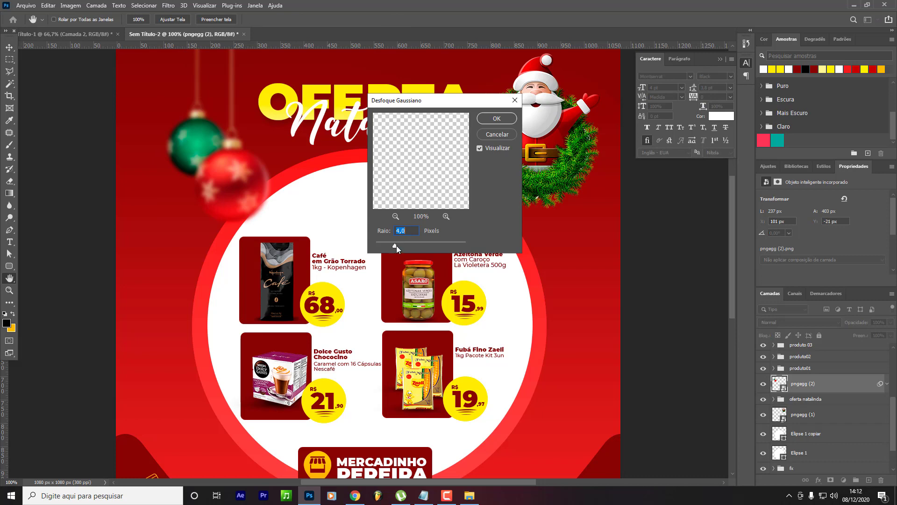
key("Return")
scroll(335, 260, "down", 4)
left_click_drag(209, 155, 496, 347)
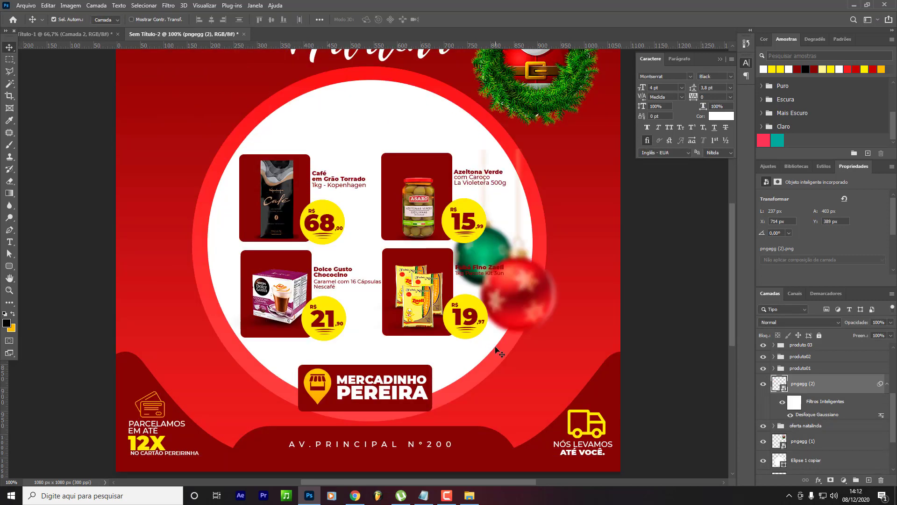
key("ctrl+z")
Duplicate the blurred ornaments and place the copy over the white circle's right edge below Santa, at about X 809, Y 294 px.
key("ctrl+minus")
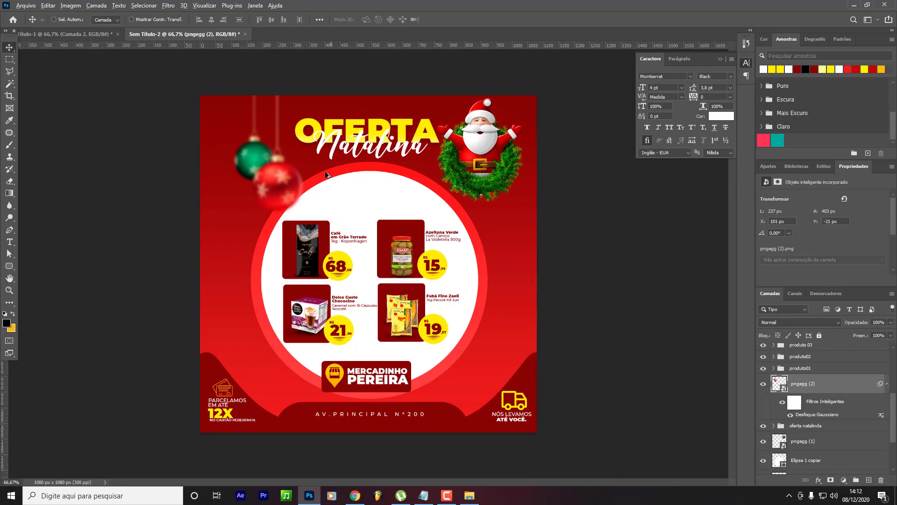
left_click_drag(325, 175, 568, 404)
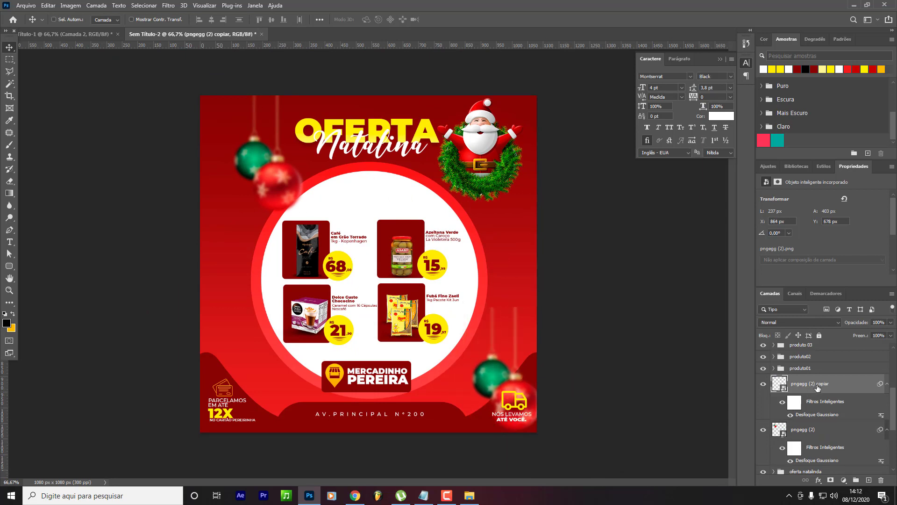
mouse_move(815, 385)
left_mouse_down()
mouse_move(827, 323)
mouse_move(766, 477)
mouse_move(805, 396)
mouse_move(806, 377)
left_mouse_up()
left_click_drag(519, 410, 501, 357)
left_click_drag(500, 363, 512, 315)
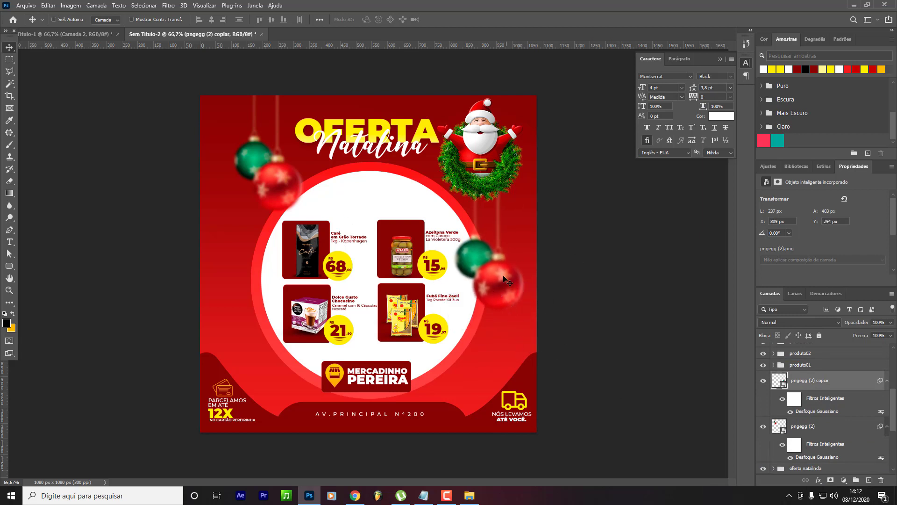
Draw a square-cornered rectangle about 1193 x 92 px across the flyer's bottom edge, above all other layers.
scroll(836, 387, "up", 5)
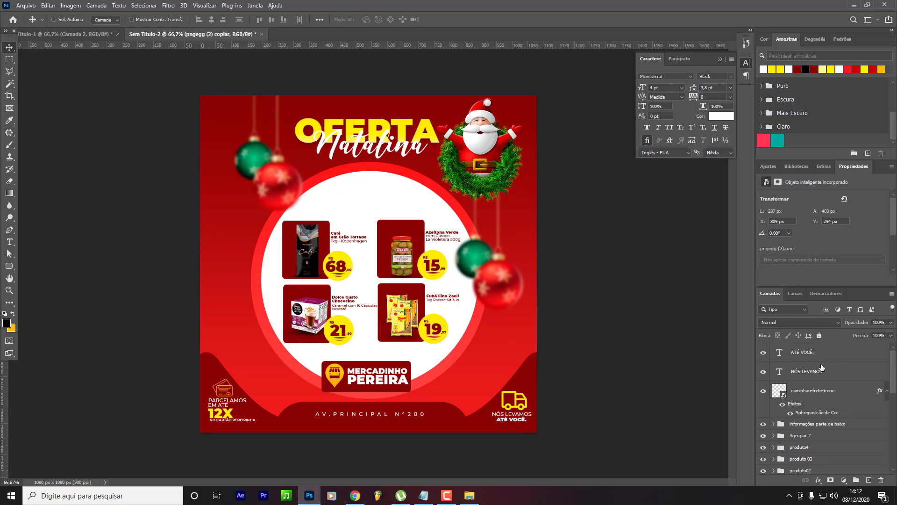
key("ctrl+plus")
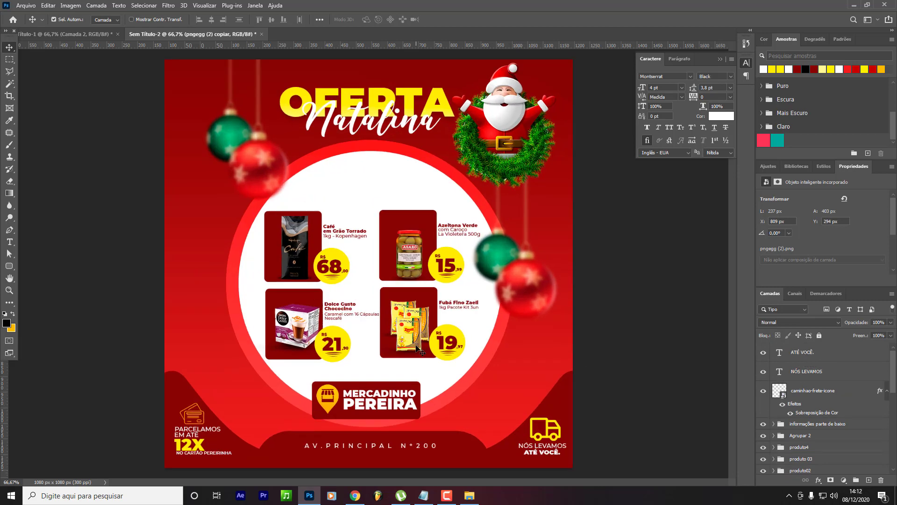
scroll(423, 346, "down", 5)
scroll(849, 397, "down", 3)
scroll(846, 397, "down", 3)
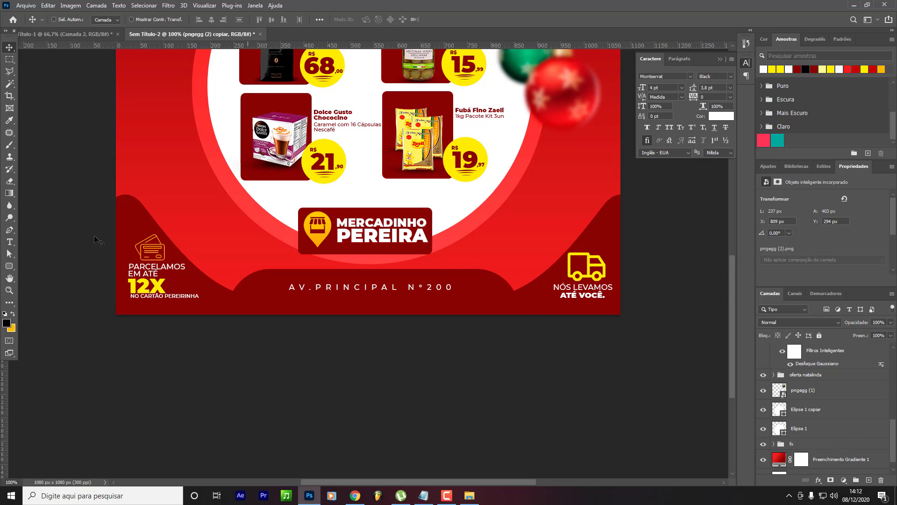
left_click_drag(5, 270, 74, 270)
left_click(74, 270)
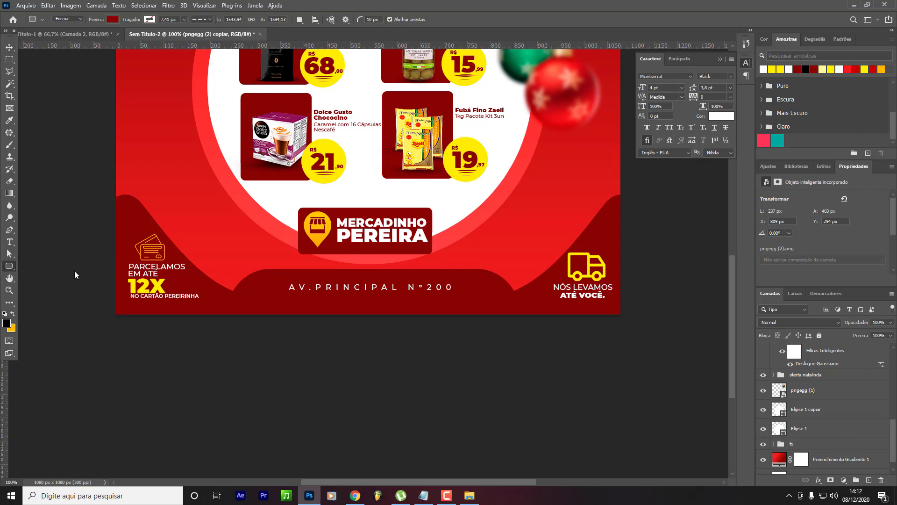
scroll(813, 385, "up", 5)
key("alt+period")
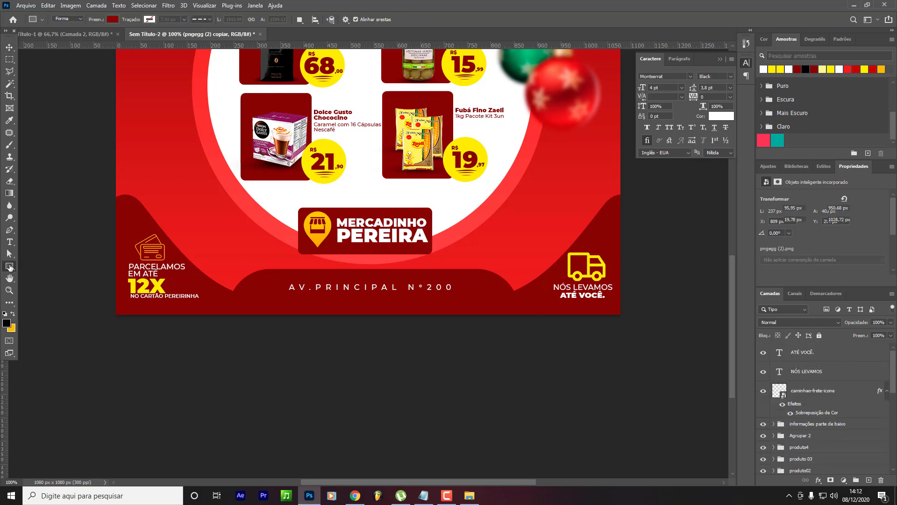
left_click(113, 19)
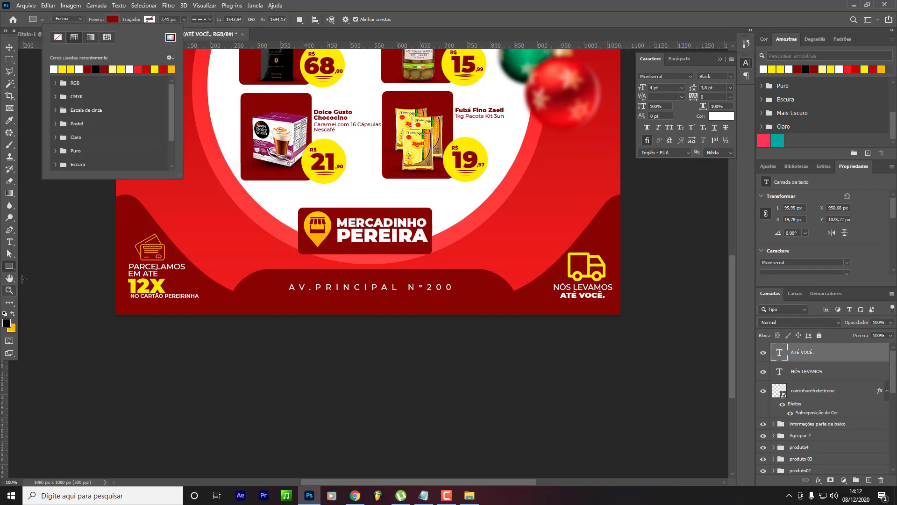
left_click_drag(101, 304, 659, 347)
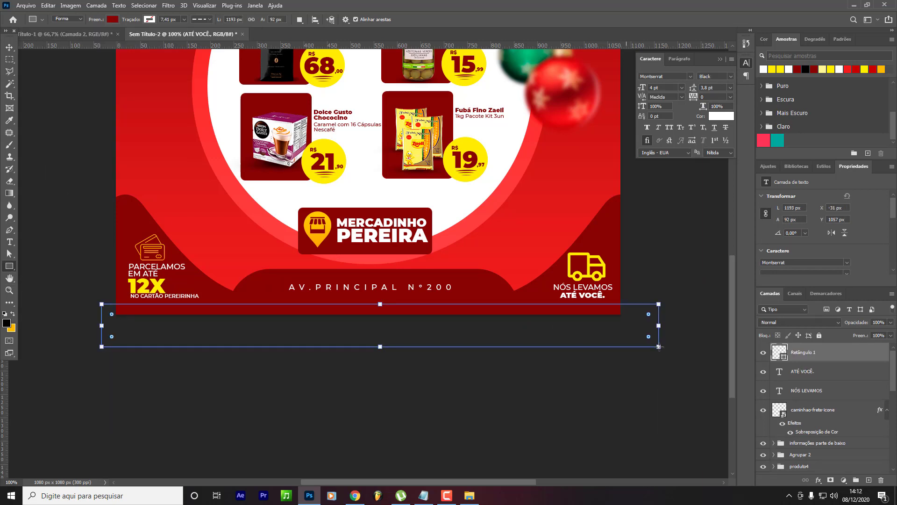
Apply a Color Overlay in a very dark, nearly black red to the rectangle along the flyer's bottom edge.
left_click(818, 480)
left_click(854, 442)
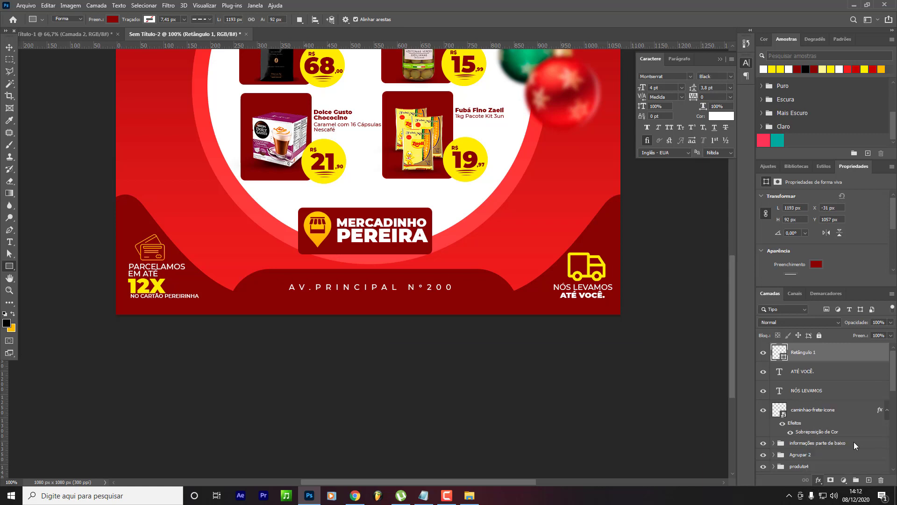
left_click(666, 292)
left_click(680, 399)
left_click(660, 345)
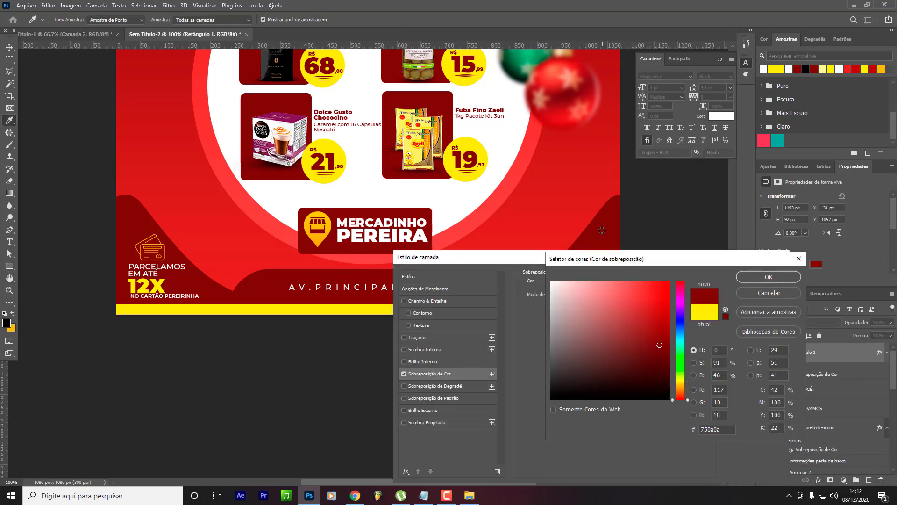
left_click(660, 375)
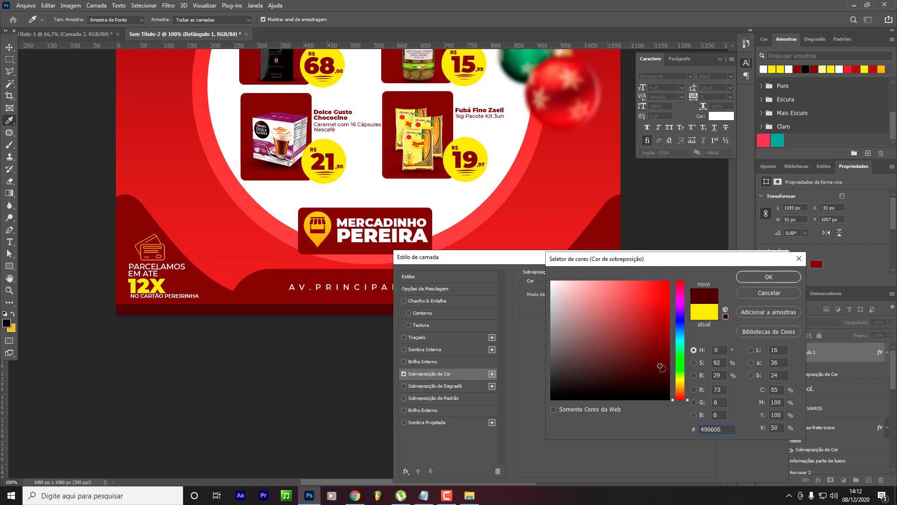
left_click_drag(662, 372, 663, 389)
key("Return")
key("Return")
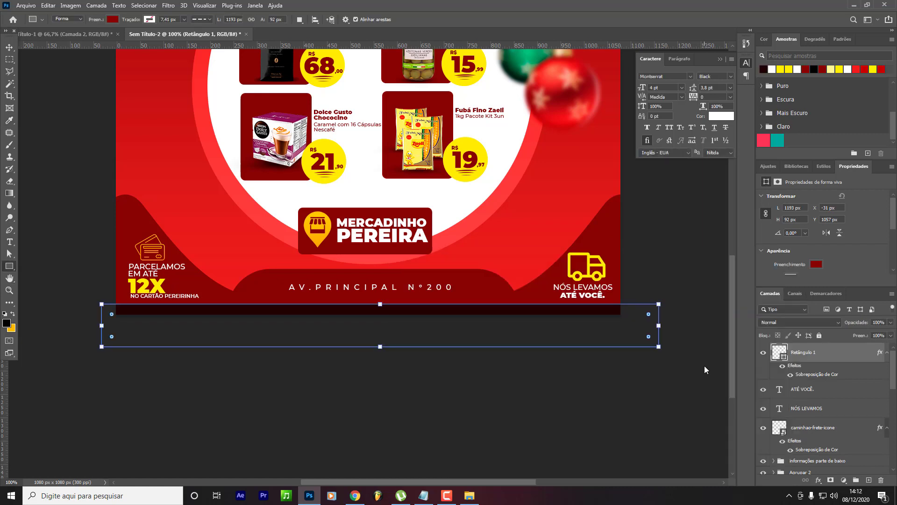
key("ctrl+minus")
key("v")
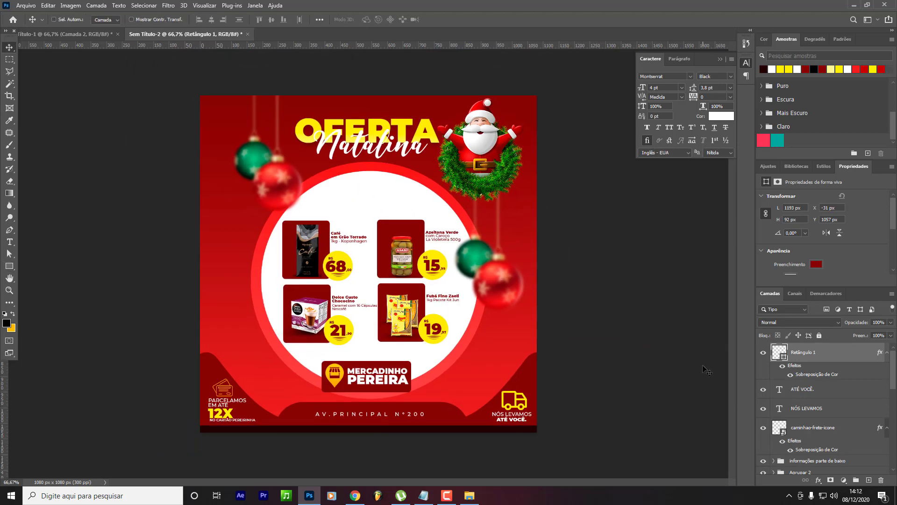
Nudge the dark bottom rectangle up to Y 1054 px and select the red gradient fill layer.
key("Up")
key("Up")
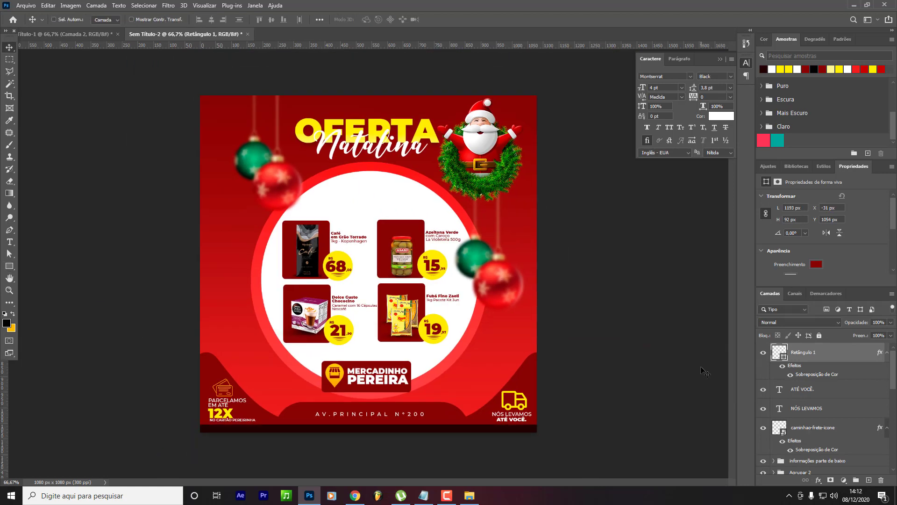
scroll(847, 398, "down", 10)
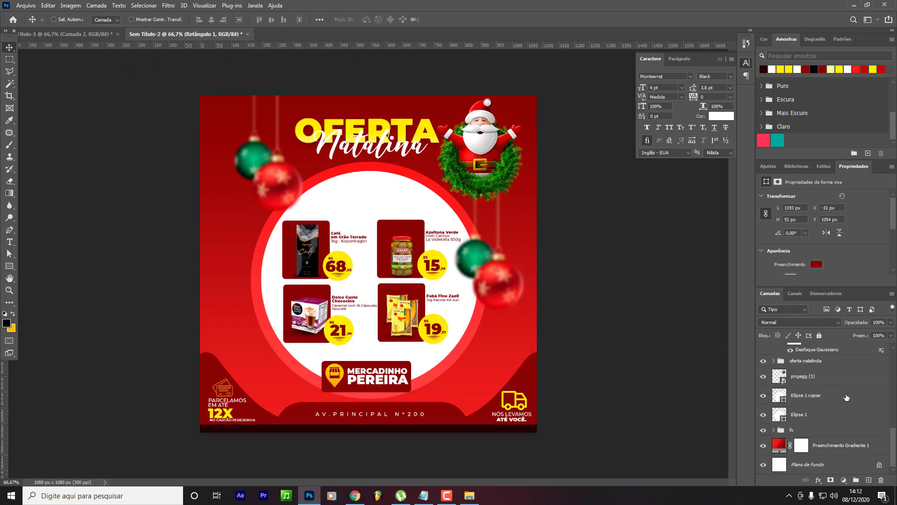
left_click(832, 450)
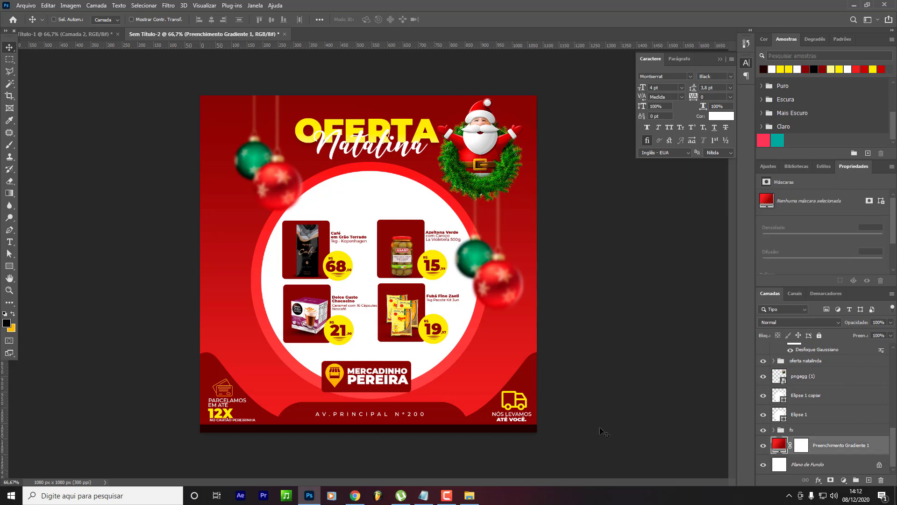
left_click(762, 446)
left_click(763, 446)
Switch to Chrome and search Google Images for "TEXTURA".
left_click(356, 495)
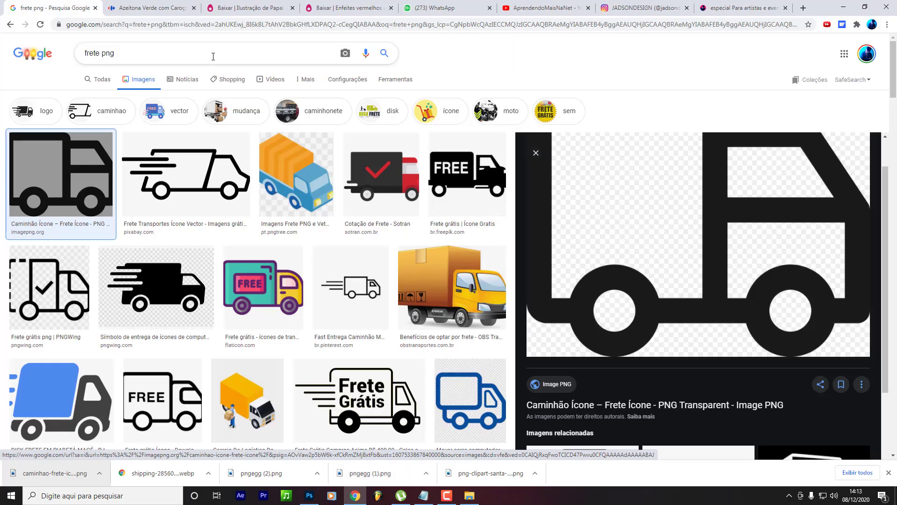
triple_click(215, 56)
type("TEXTURA")
key("Return")
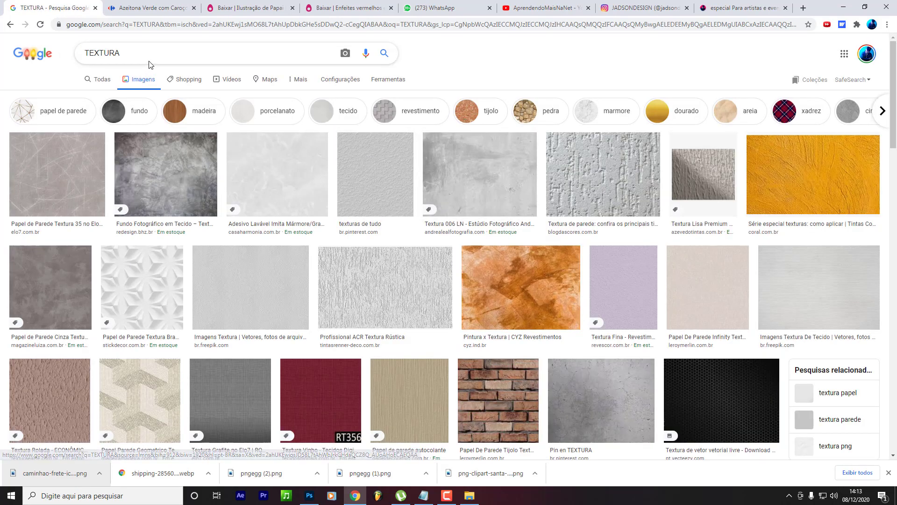
left_click(155, 55)
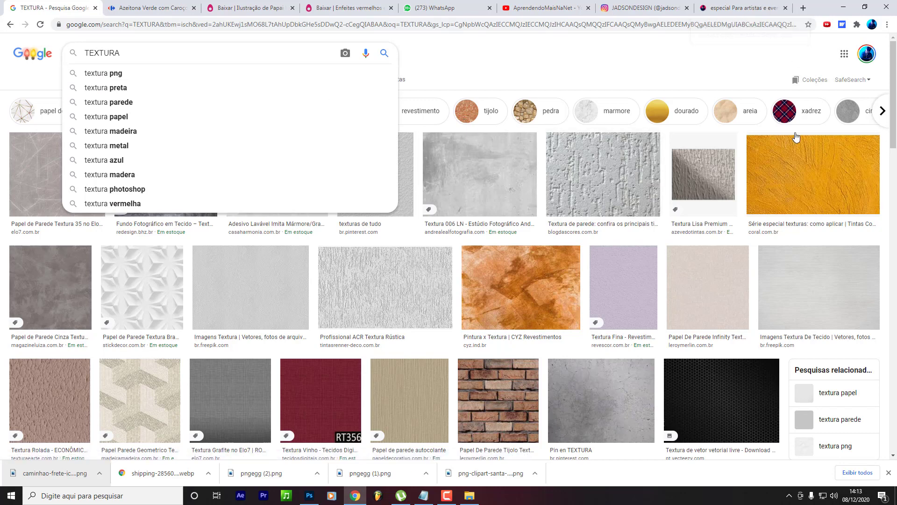
Browse the texture image results and preview brick and wood wall textures as candidates for the flyer background.
left_click(498, 395)
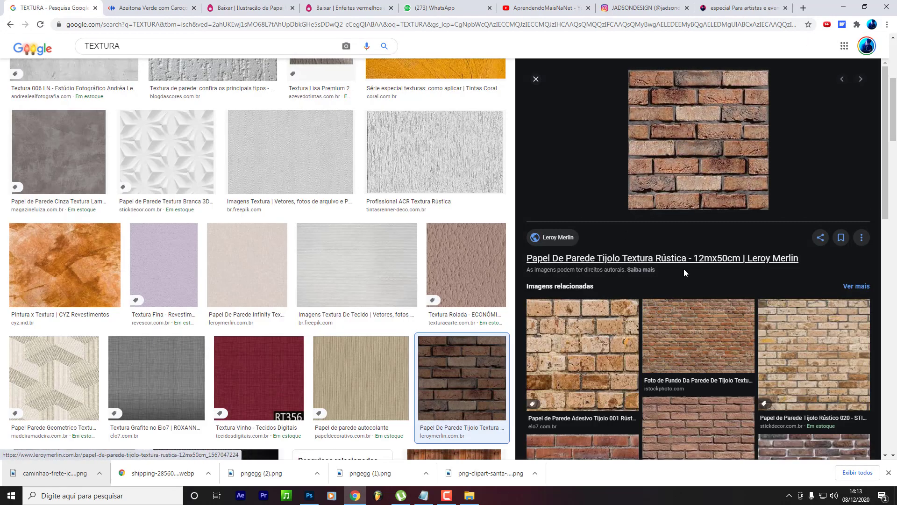
left_click(681, 365)
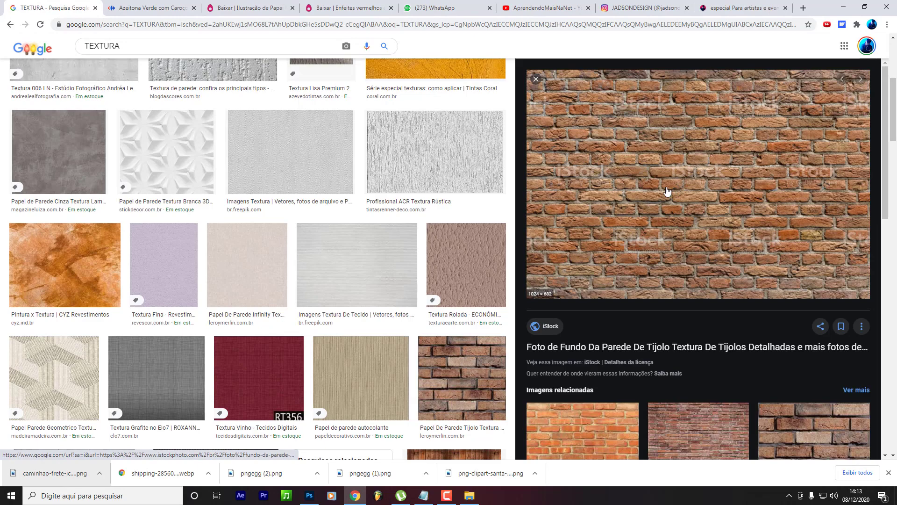
scroll(667, 192, "down", 3)
scroll(334, 247, "down", 4)
left_click(482, 285)
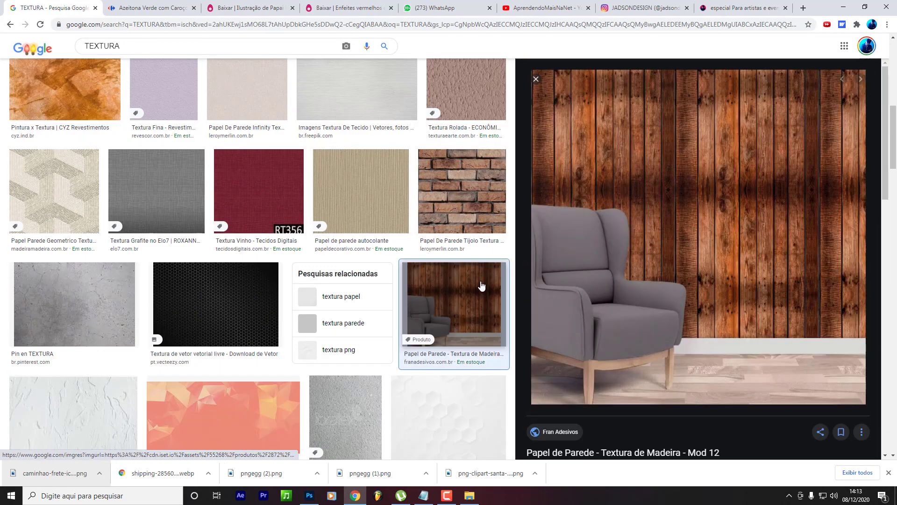
scroll(227, 214, "down", 7)
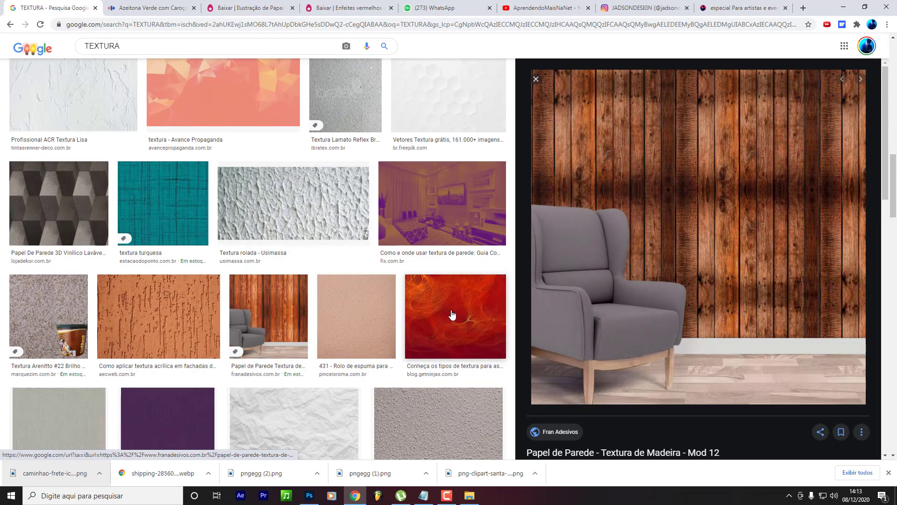
scroll(277, 226, "down", 4)
scroll(276, 227, "up", 4)
scroll(327, 281, "down", 6)
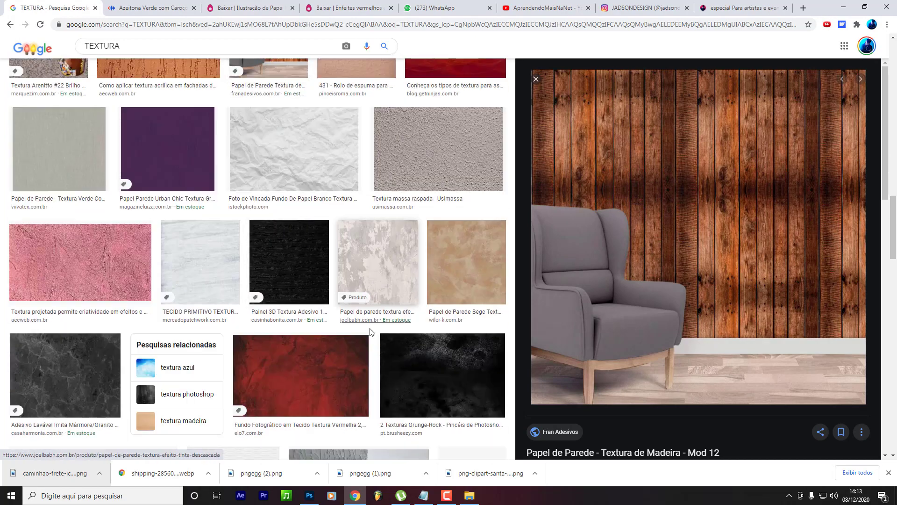
scroll(371, 332, "up", 15)
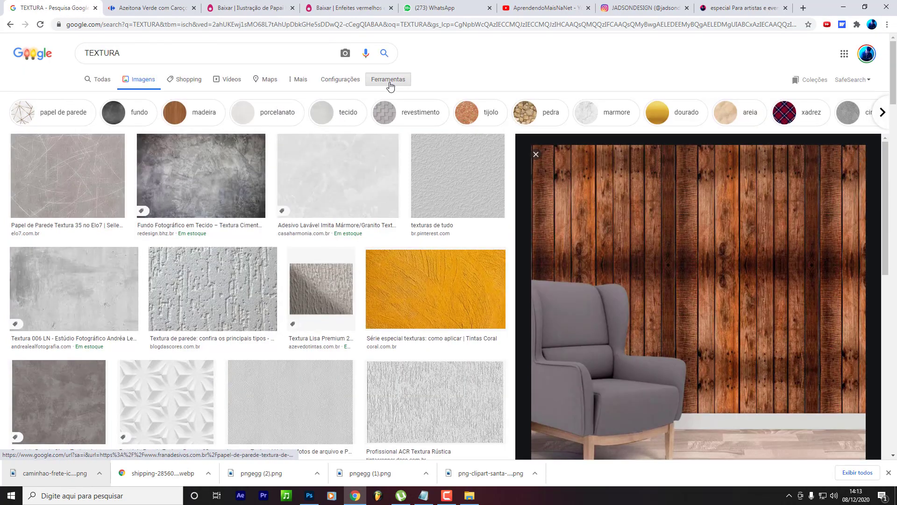
Restrict the texture image results to large images (Grande).
left_click(391, 86)
left_click(110, 95)
left_click(102, 127)
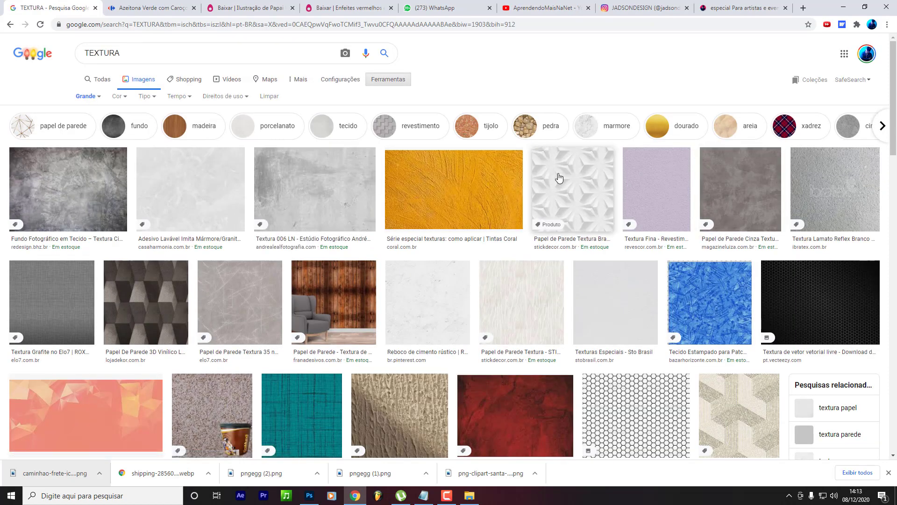
Preview the beige geometric striped wallpaper texture, Papel de Parede Adesivo Texturas, and copy its image.
scroll(752, 192, "down", 4)
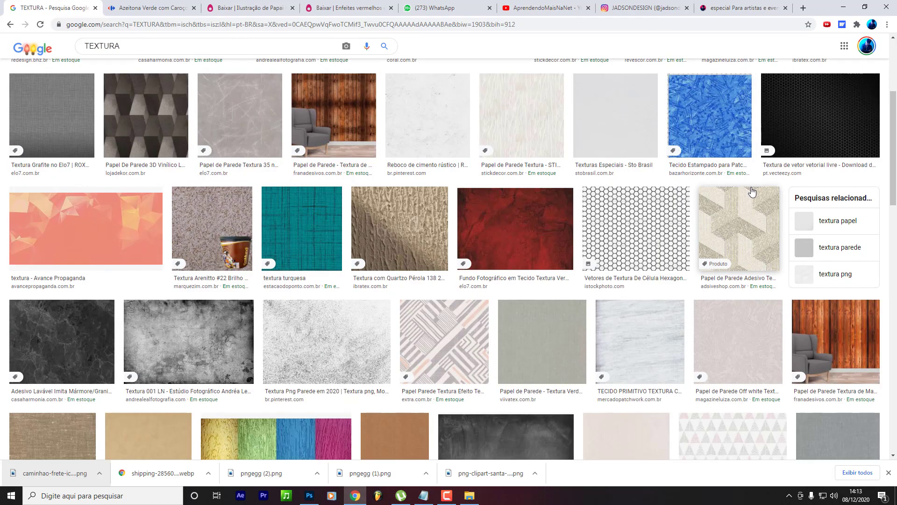
left_click(748, 240)
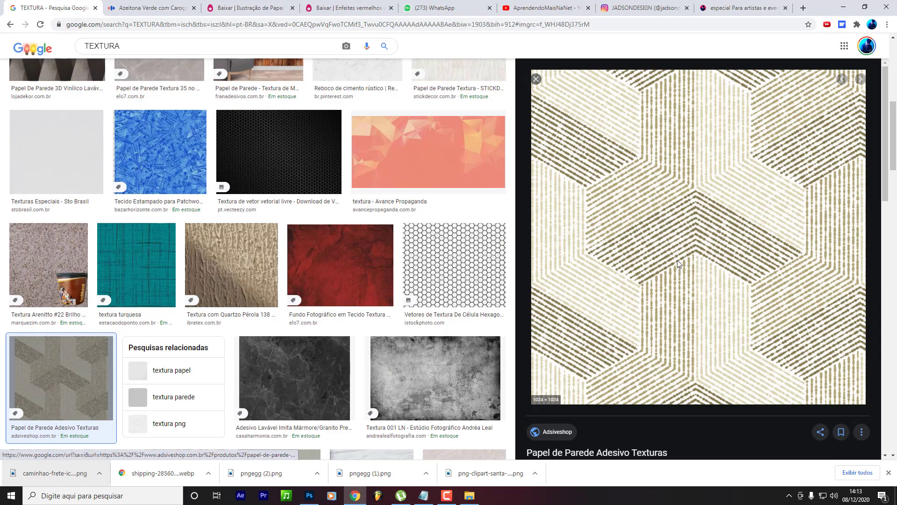
right_click(678, 260)
left_click(706, 370)
Return to Photoshop, paste the texture above the gradient fill and enlarge it to about 1093 px wide, covering the flyer.
left_click(309, 495)
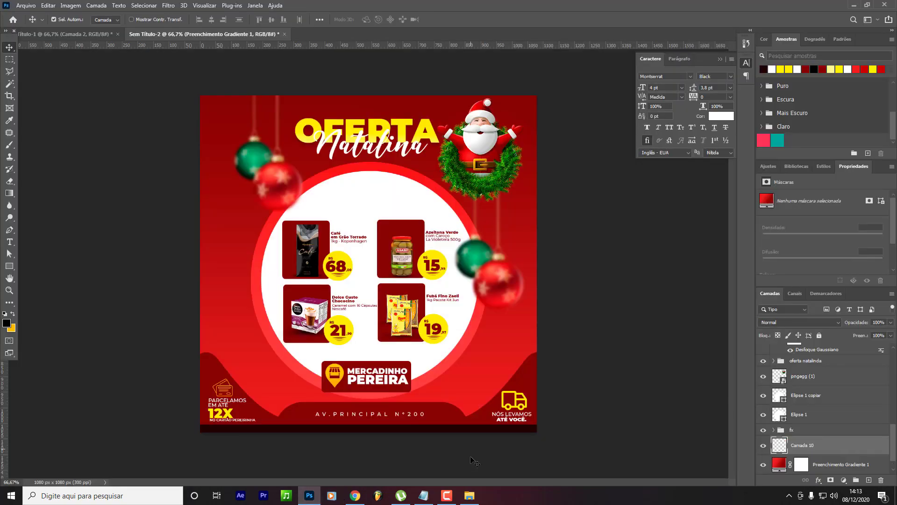
key("ctrl+v")
key("ctrl+t")
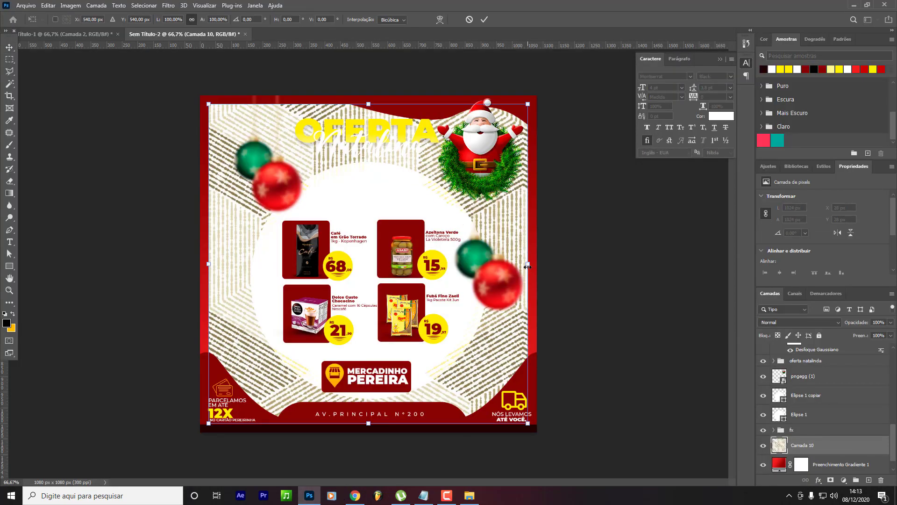
left_click_drag(528, 265, 549, 264)
key("Return")
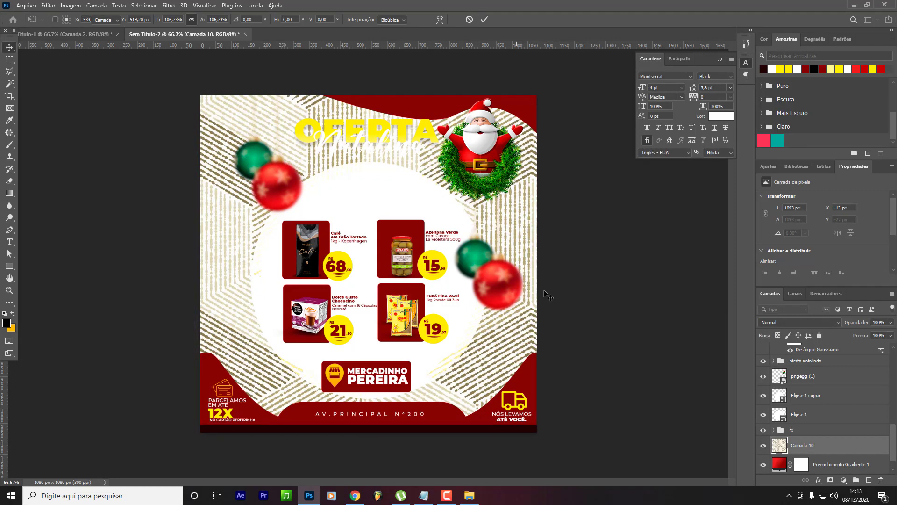
Convert the texture to a smart object and apply the Camera Raw filter with saturation -100, contrast +79 and exposure -1.65.
right_click(821, 444)
left_click(799, 174)
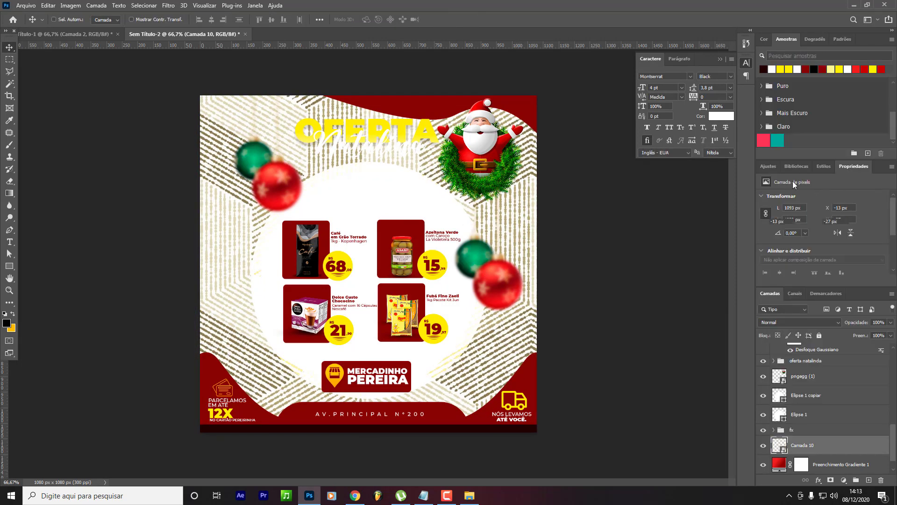
left_click(169, 5)
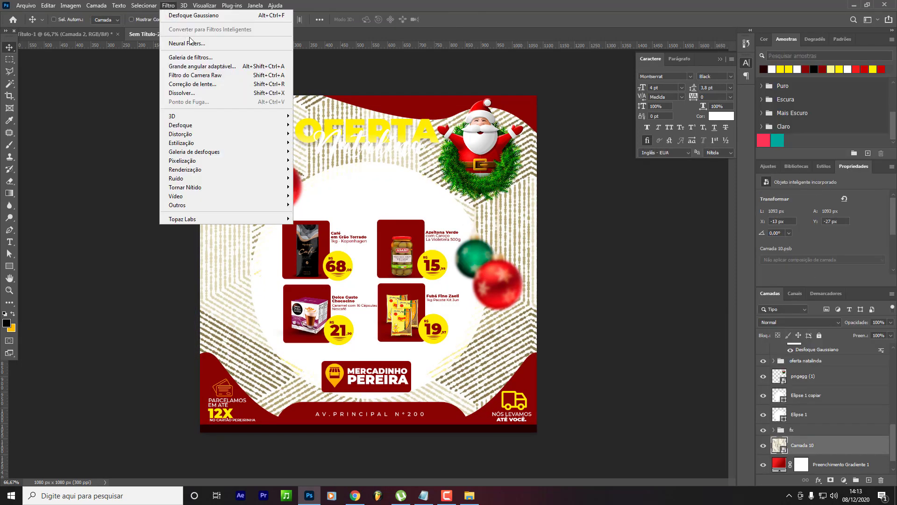
left_click(226, 77)
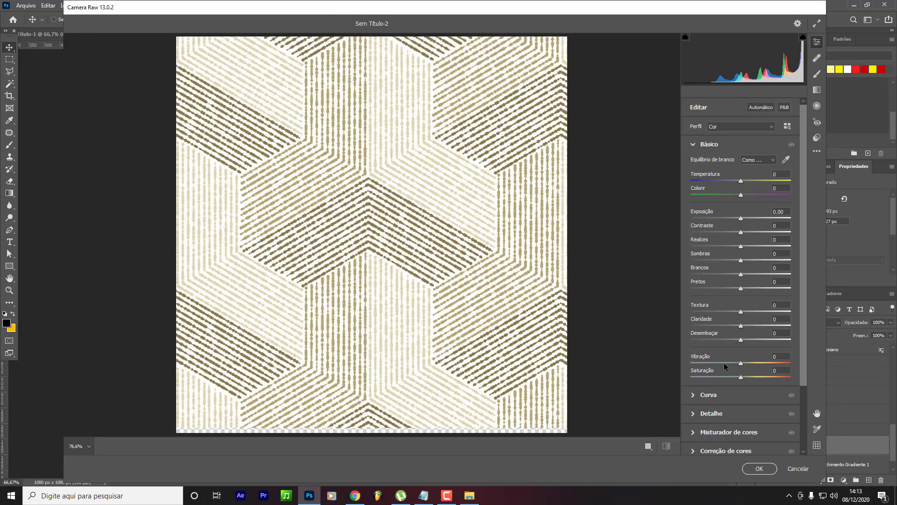
left_click_drag(687, 373, 682, 373)
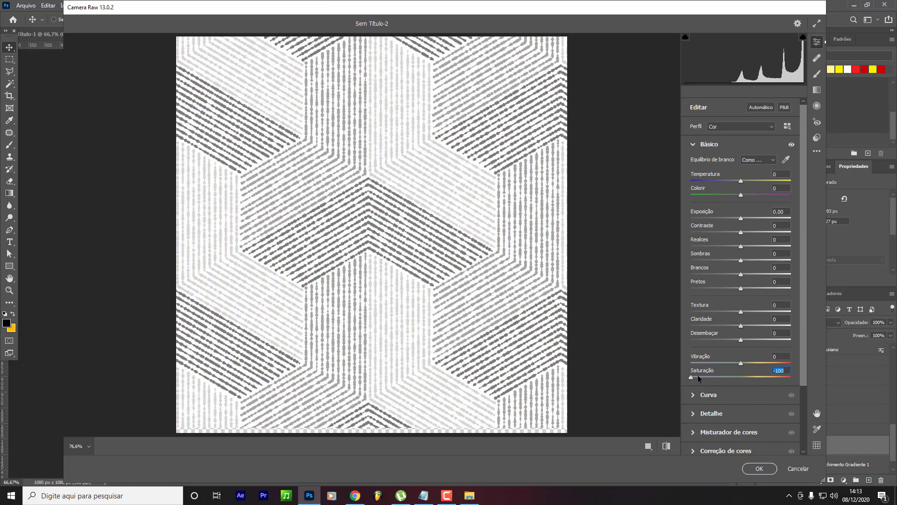
left_click_drag(748, 231, 725, 220)
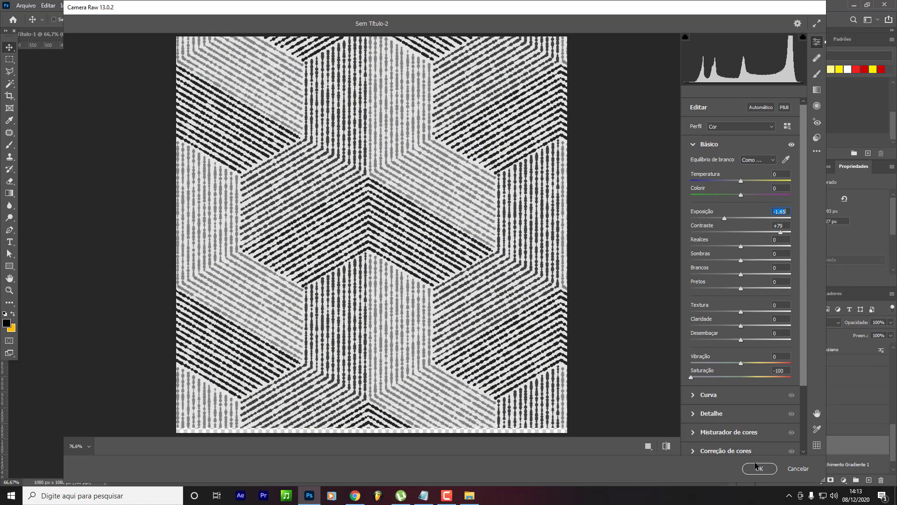
left_click(760, 468)
Set the texture layer's blend mode to Sobrepor (Overlay) and its opacity to 11%.
left_click(762, 322)
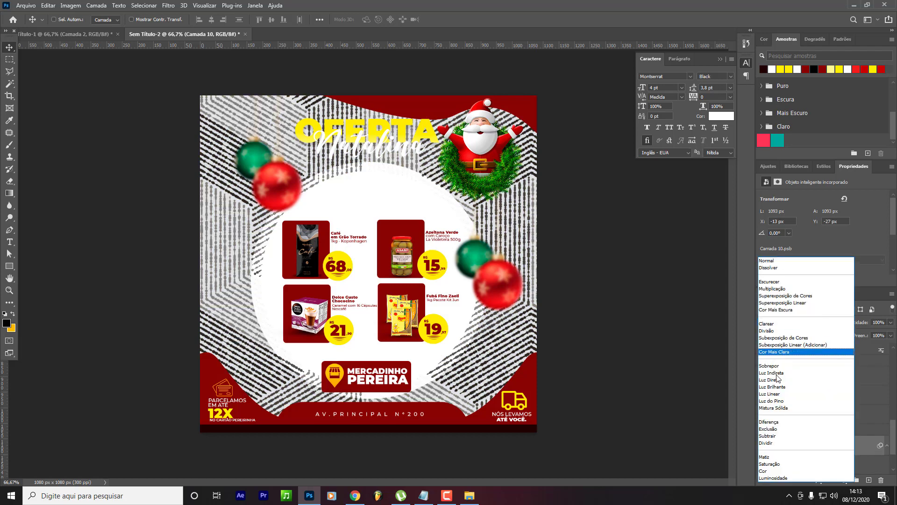
left_click(776, 369)
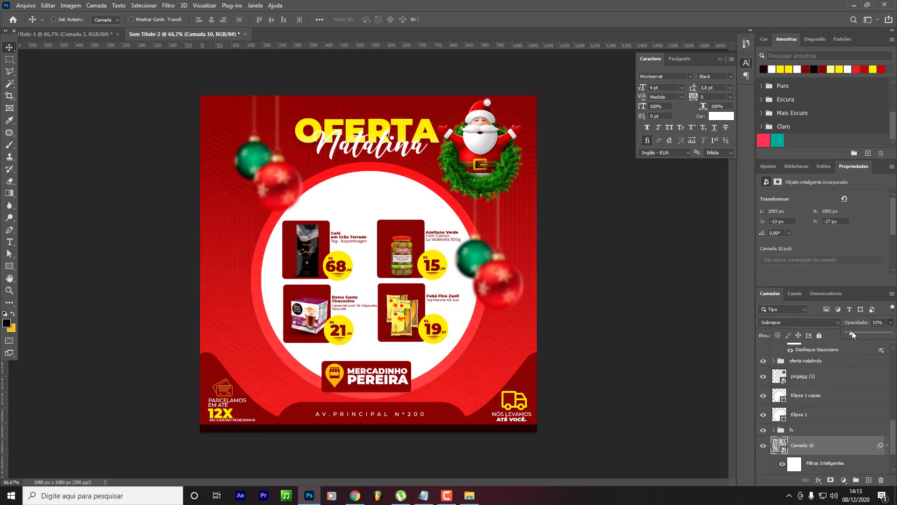
left_click(855, 475)
Add a new empty layer above the dark bottom rectangle, on top of all other layers.
scroll(841, 398, "up", 5)
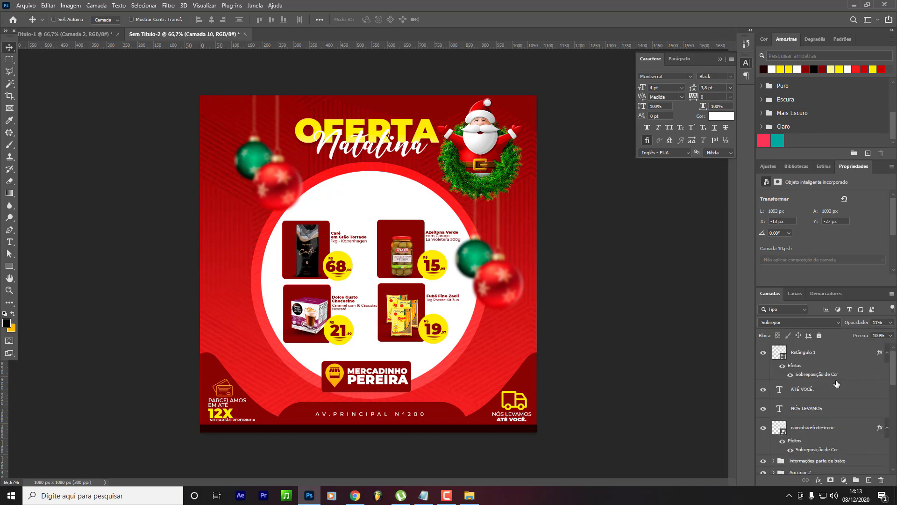
left_click(835, 354)
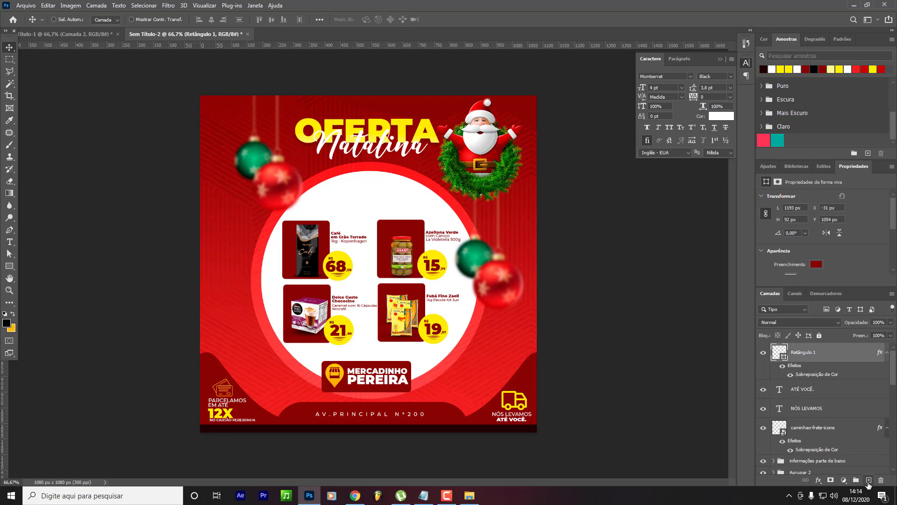
left_click(868, 481)
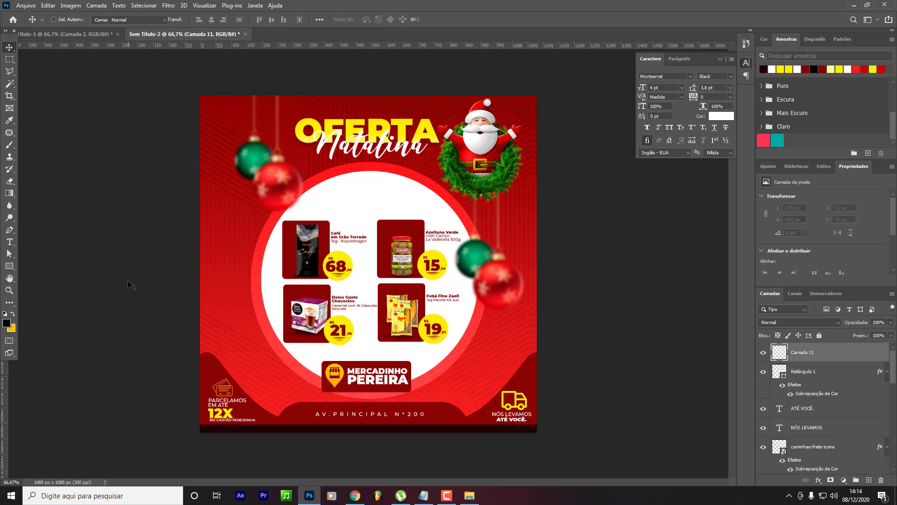
Set up a soft round Brush of 500 px with 0% hardness, 100% opacity and 100% flow.
key("b")
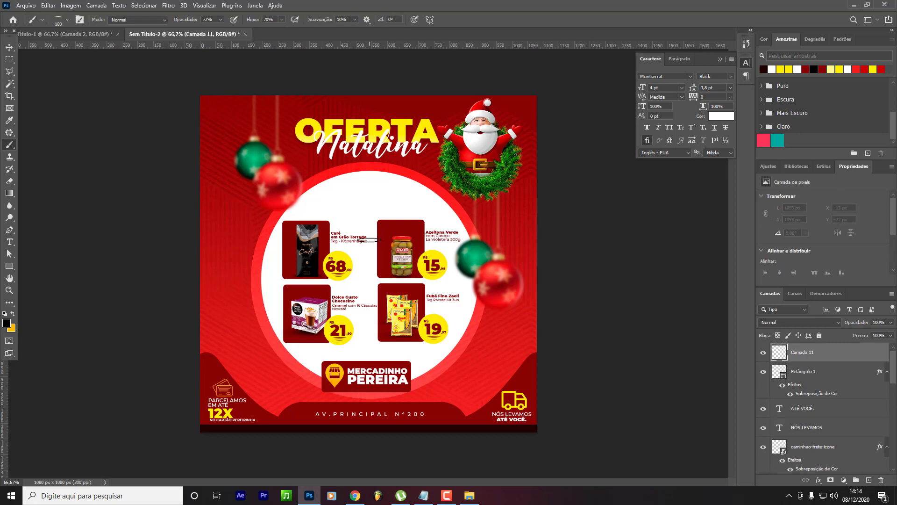
key("bracketright")
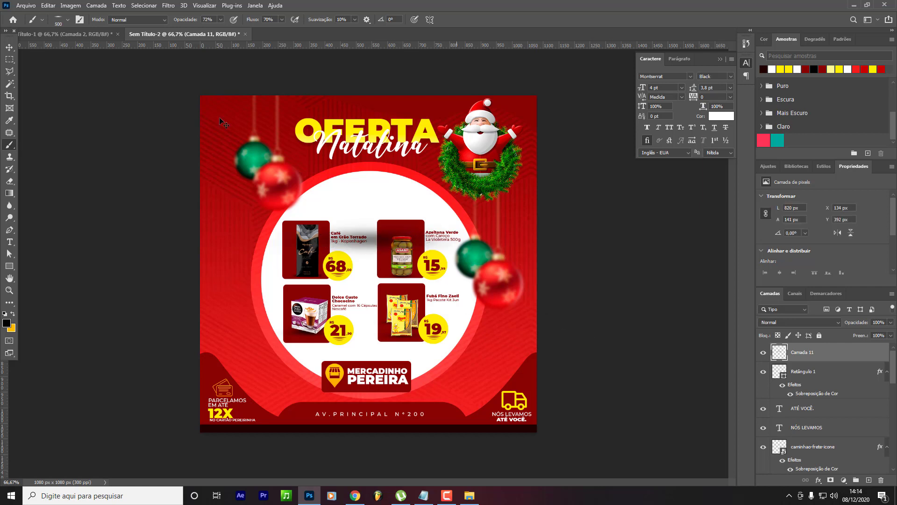
left_click(63, 19)
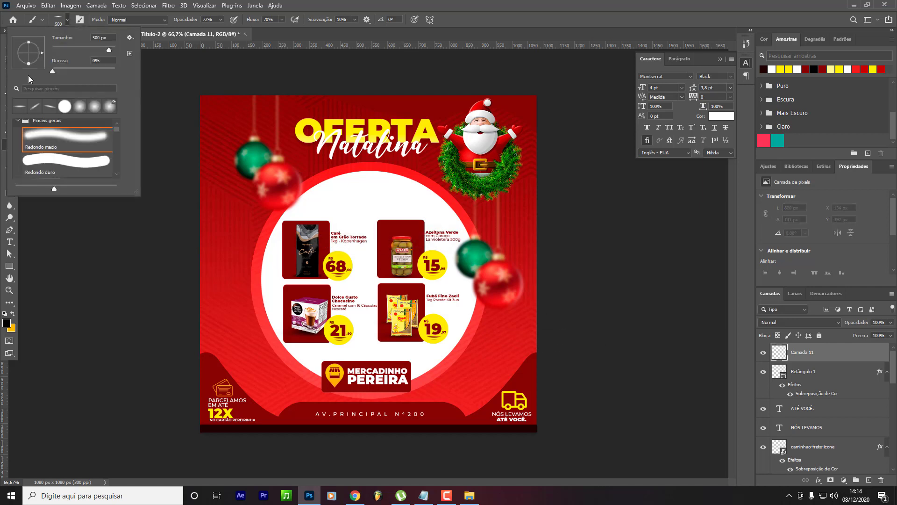
left_click(278, 20)
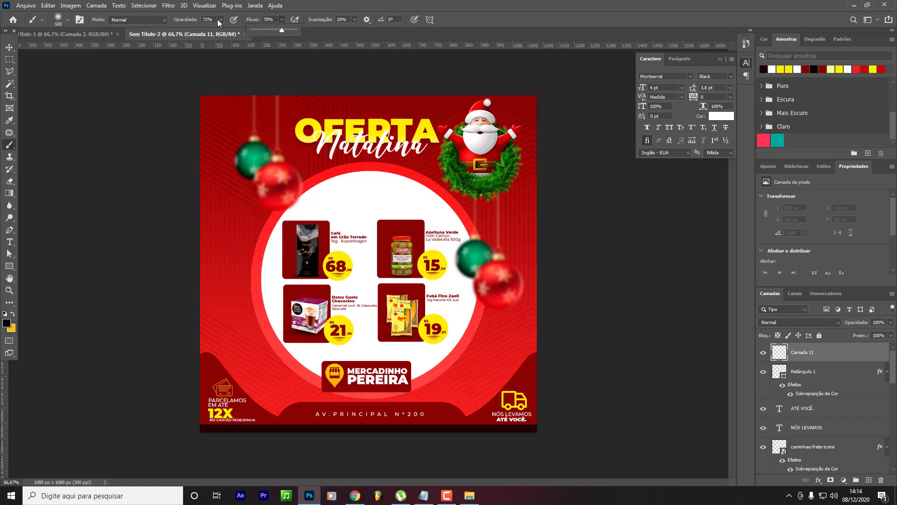
left_click(220, 20)
left_click(282, 20)
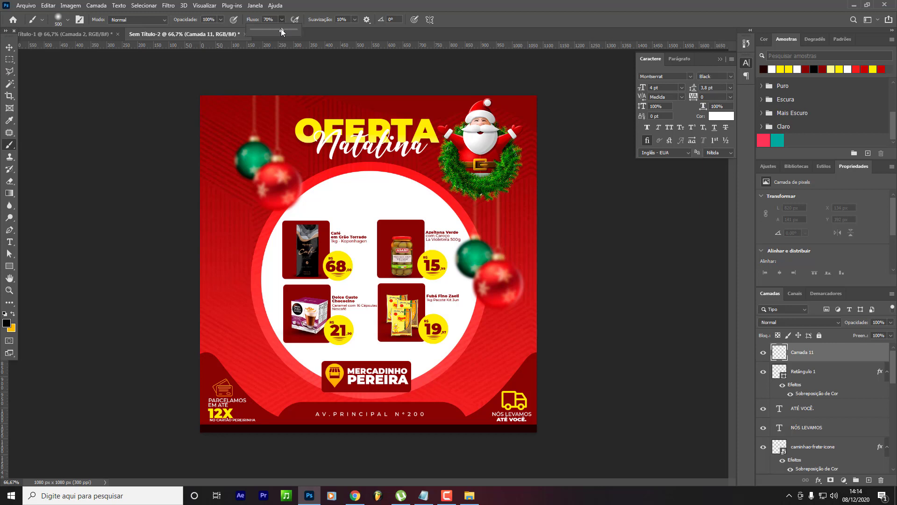
Set the foreground colour to a pale yellow for painting with the Brush.
left_click(790, 68)
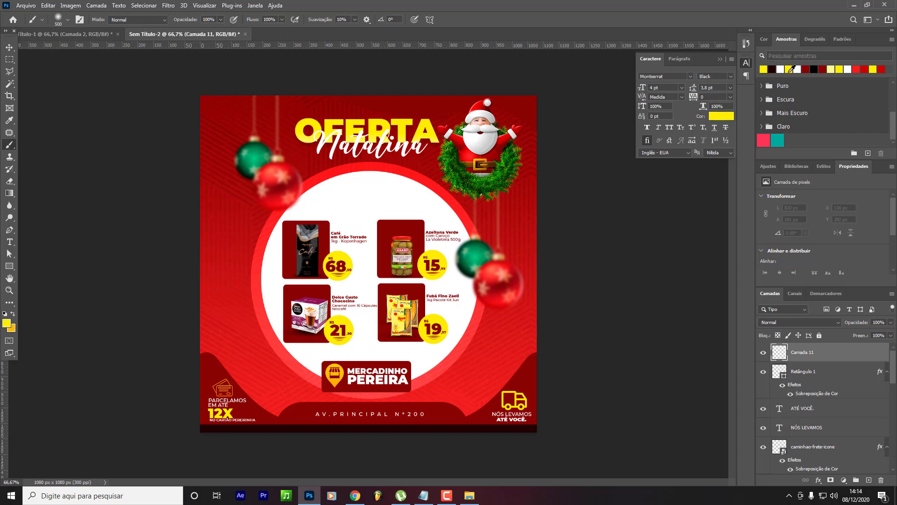
left_click(6, 325)
left_click(588, 283)
key("Return")
key("b")
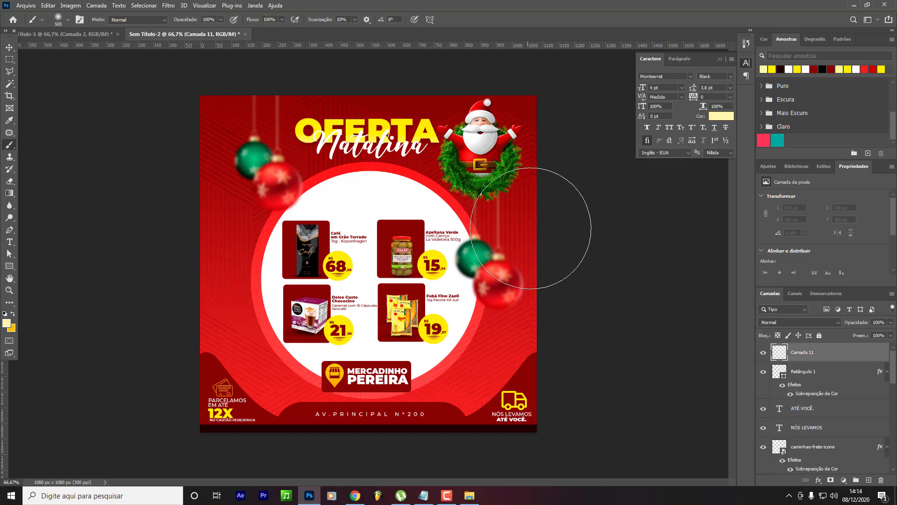
Paint a pale yellow glow at the flyer's top edge with the Brush at 600 px and set the layer's blend mode to Divisão (Screen).
key("]")
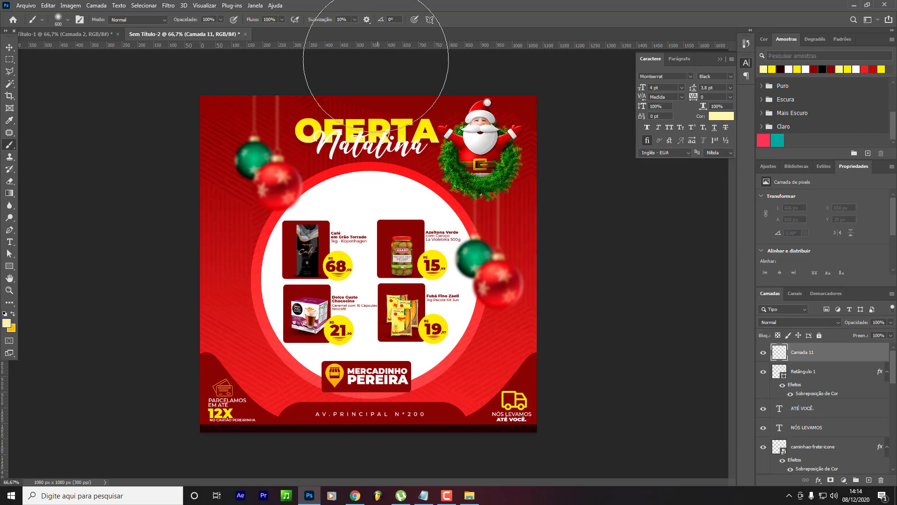
left_click(390, 47)
left_click(398, 47)
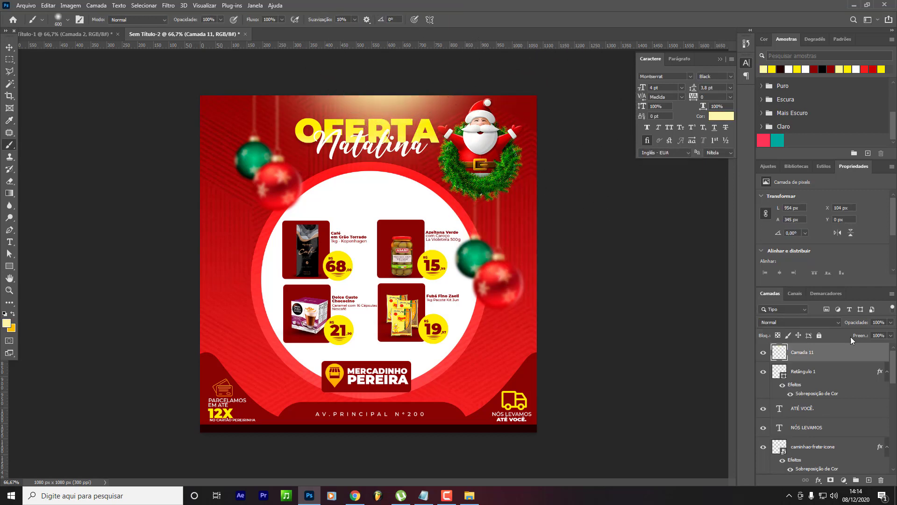
left_click(795, 322)
left_click(785, 335)
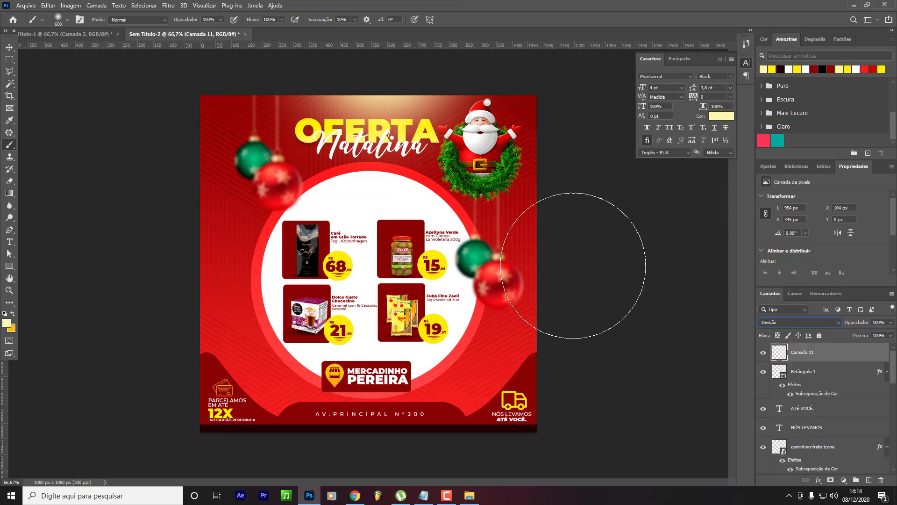
Reduce the Brush to 48% opacity and 300 px and paint a soft glow beside the green ornament near the olive product.
left_click(450, 237)
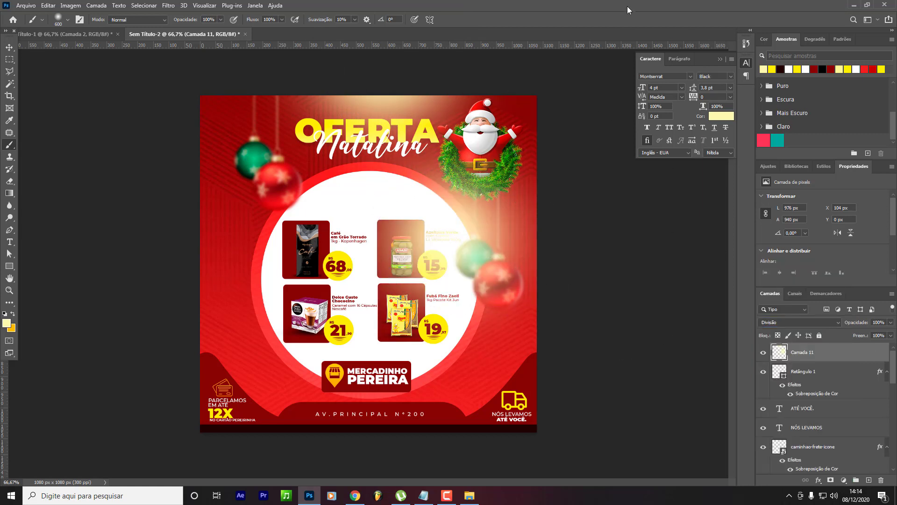
key("ctrl+z")
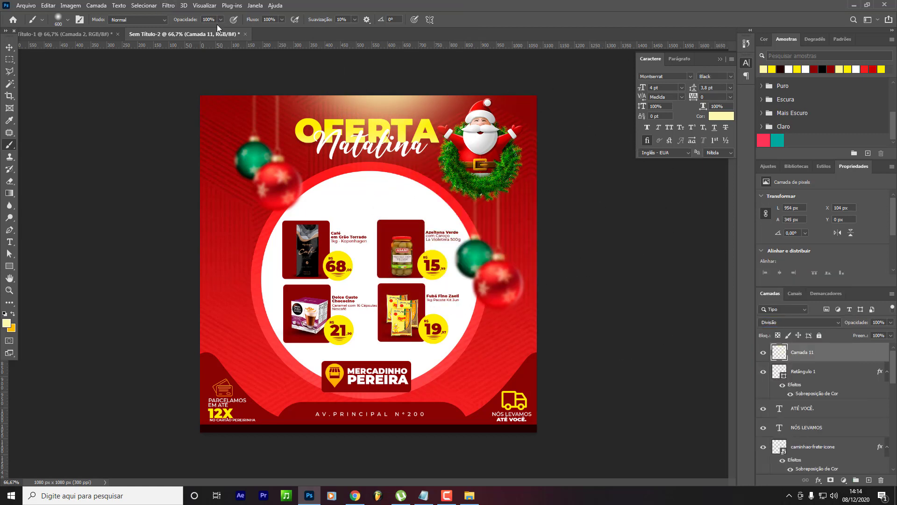
left_click_drag(199, 30, 198, 30)
key("bracketleft")
key("bracketleft")
key("bracketleft")
left_click(455, 238)
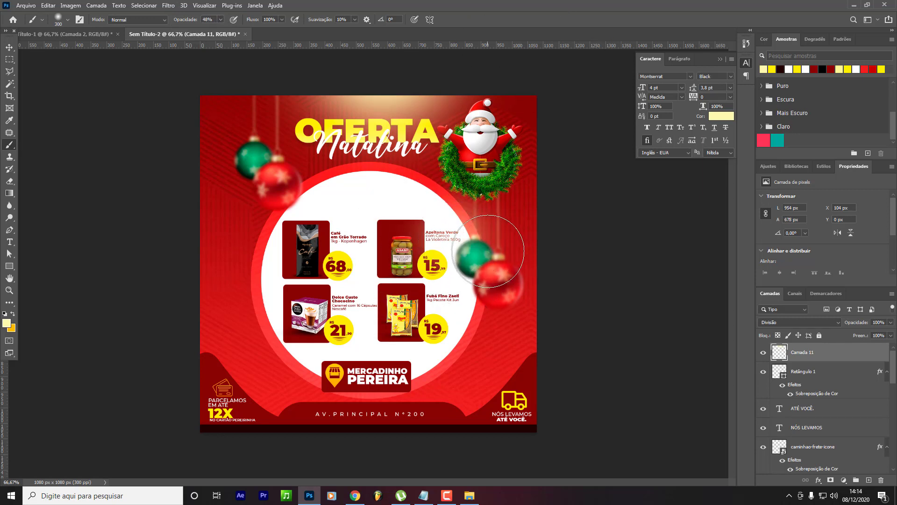
key("ctrl+z")
left_click(461, 238)
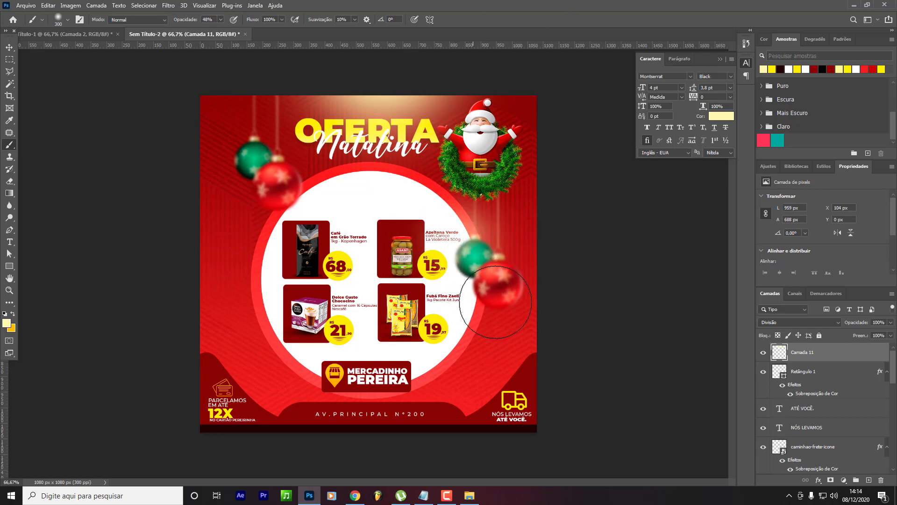
Paint further soft glows over the upper red ornament and along the lower edge of the white circle on both sides of the logo.
left_click(281, 224)
key("ctrl+z")
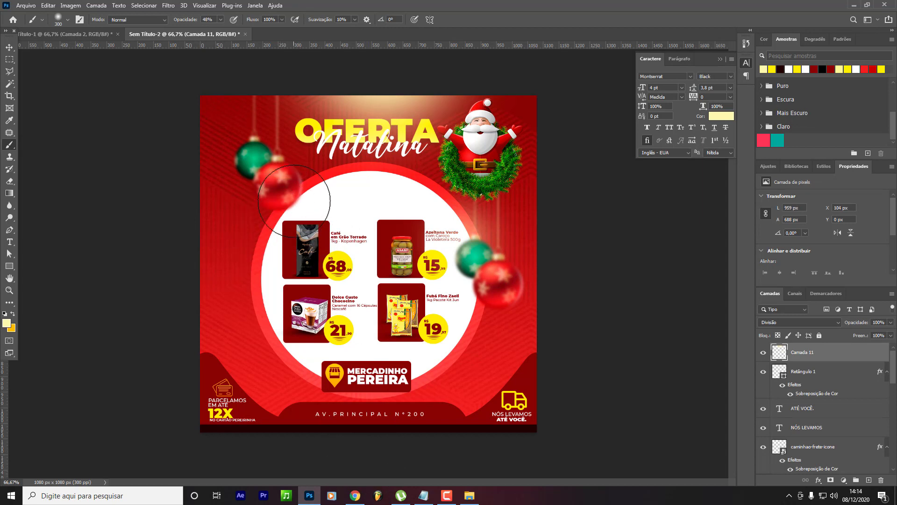
left_click(294, 202)
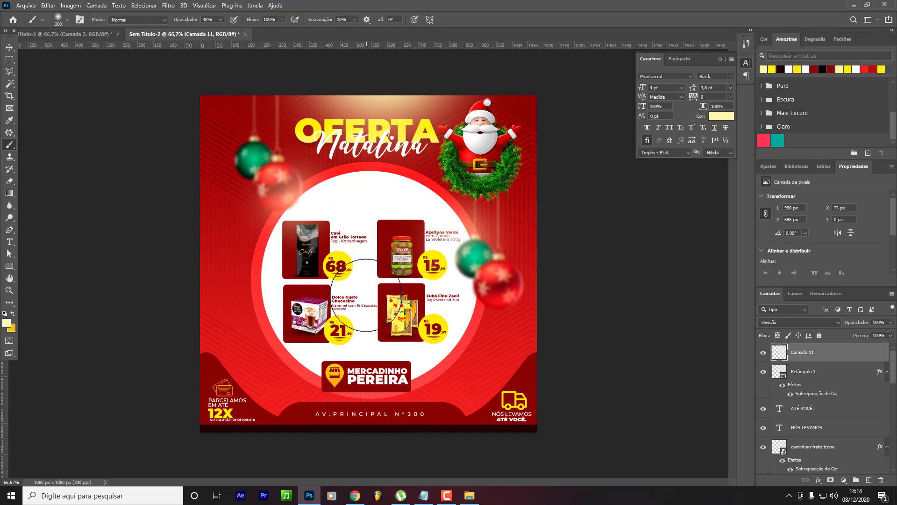
key("ctrl+z")
left_click(307, 346)
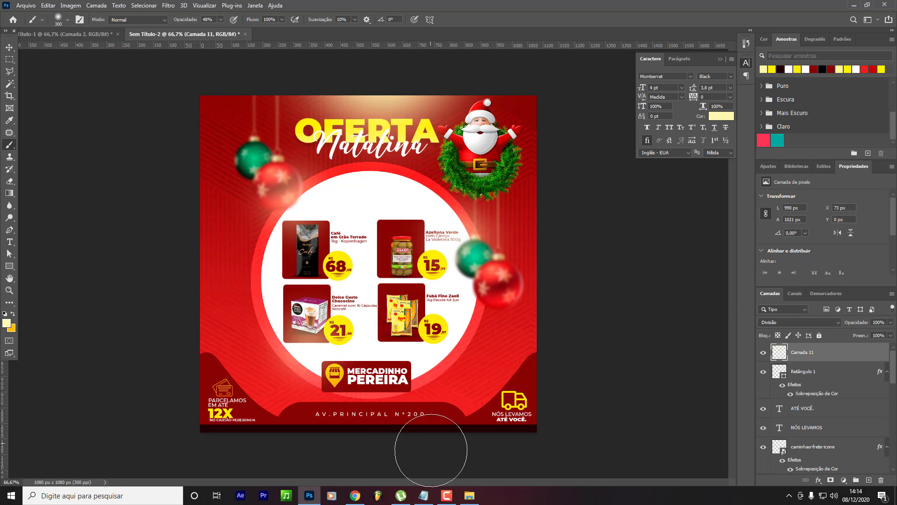
key("ctrl+z")
left_click(329, 343)
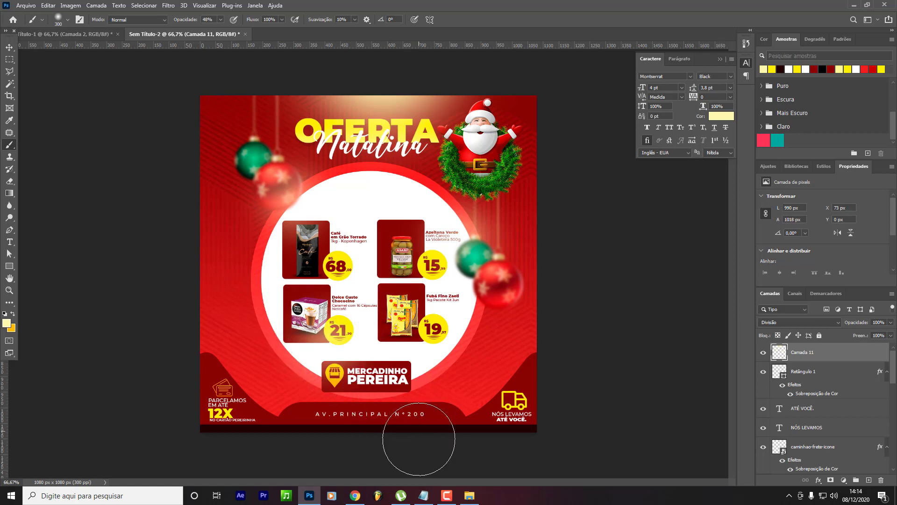
left_click(441, 350)
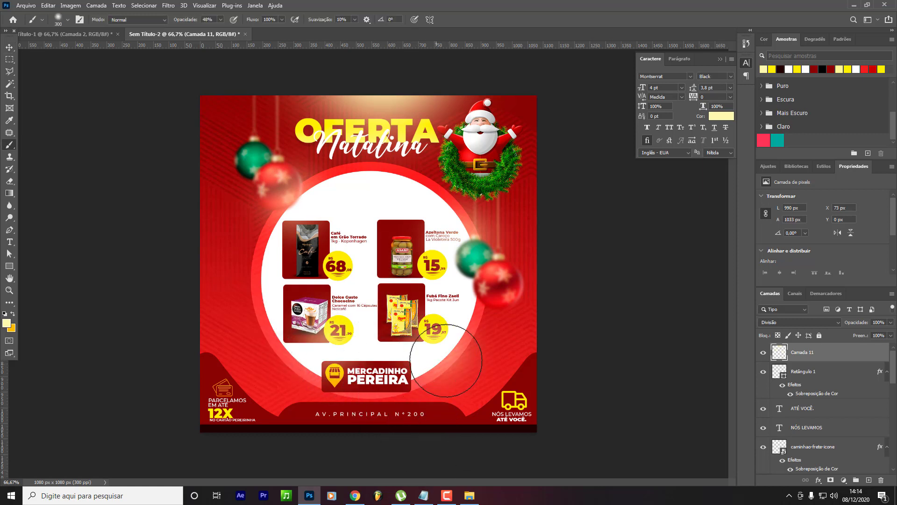
Compare the flyer with the painted light layer hidden and shown.
key("v")
key("v")
left_click(764, 353)
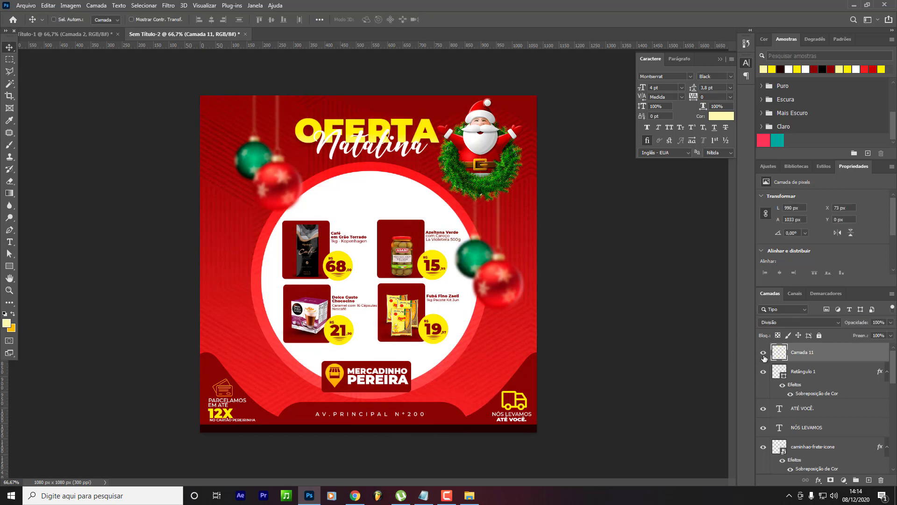
left_click(763, 353)
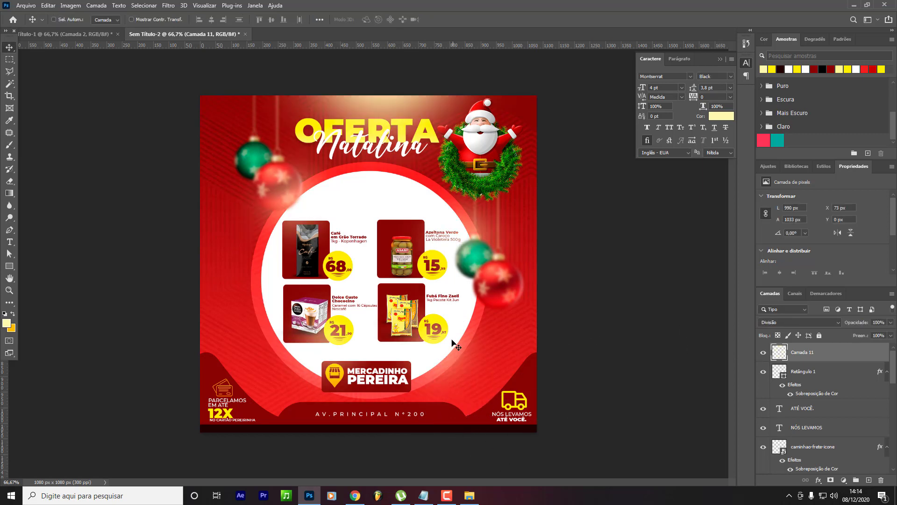
Convert the OFERTA text layer into a smart object.
key("t")
left_click(430, 134)
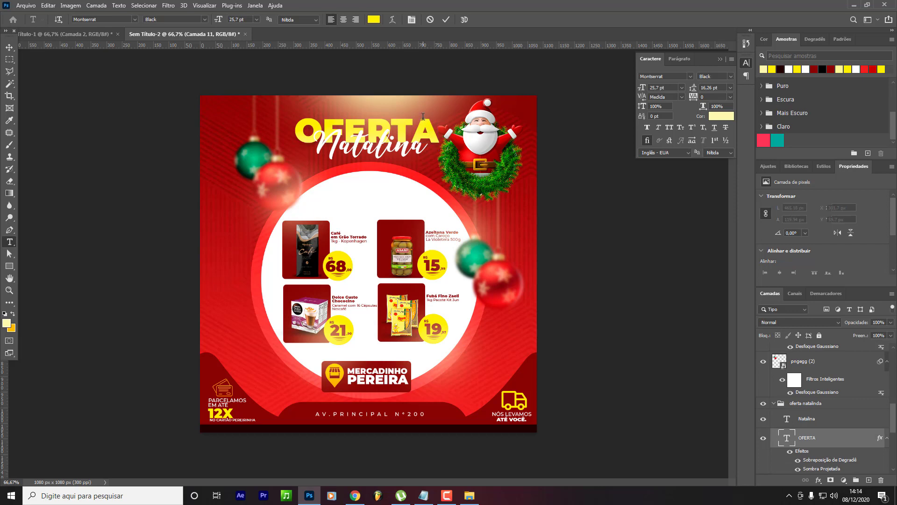
left_click(834, 438)
scroll(835, 438, "down", 2)
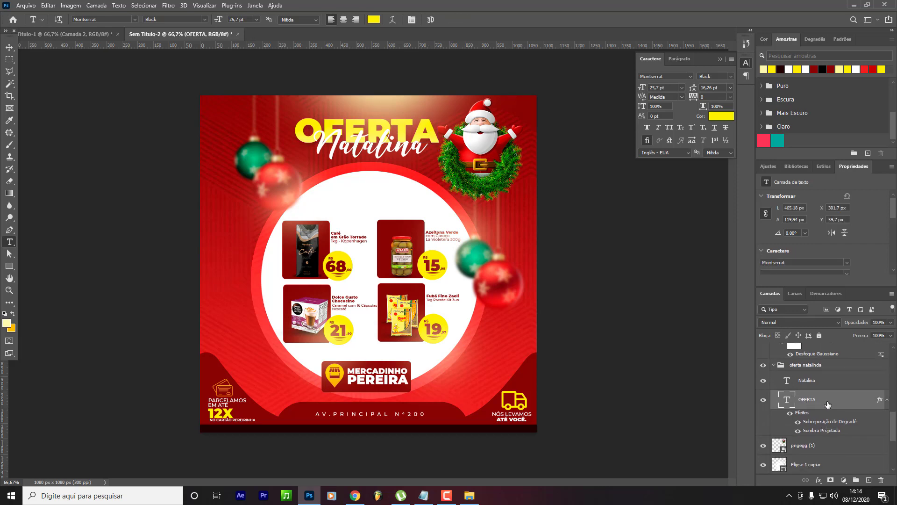
right_click(827, 404)
left_click(734, 178)
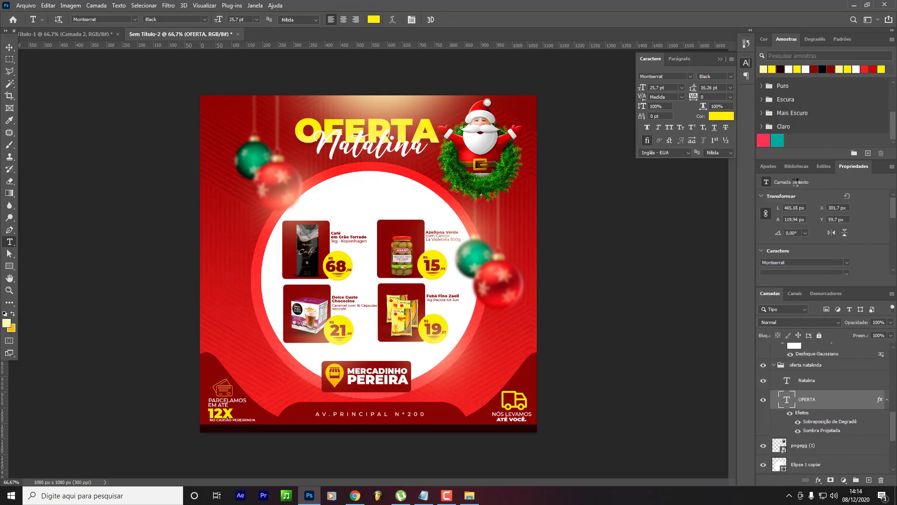
left_click(764, 400)
left_click(764, 400)
Copy the grey grunge "Textura 001 LN" image from the Google results in Chrome and paste it into the Photoshop flyer above the OFERTA layer.
left_click(355, 496)
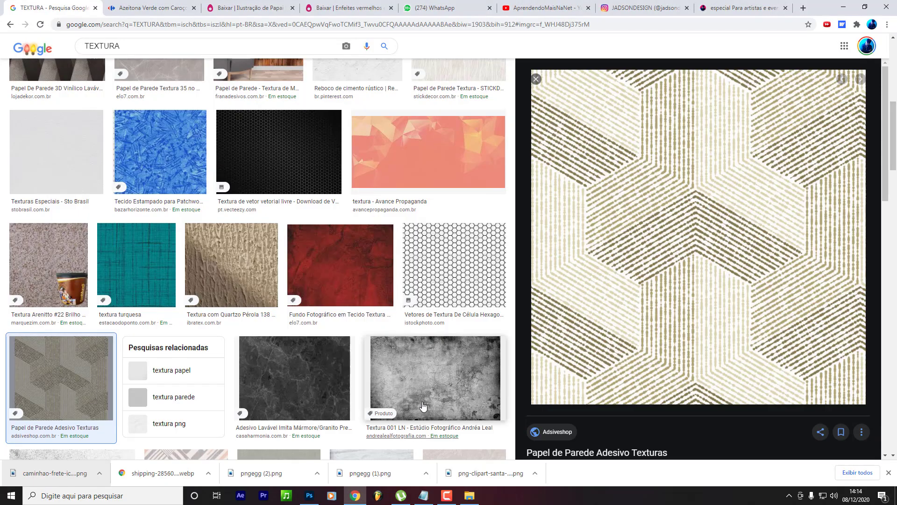
scroll(423, 406, "down", 3)
left_click(428, 243)
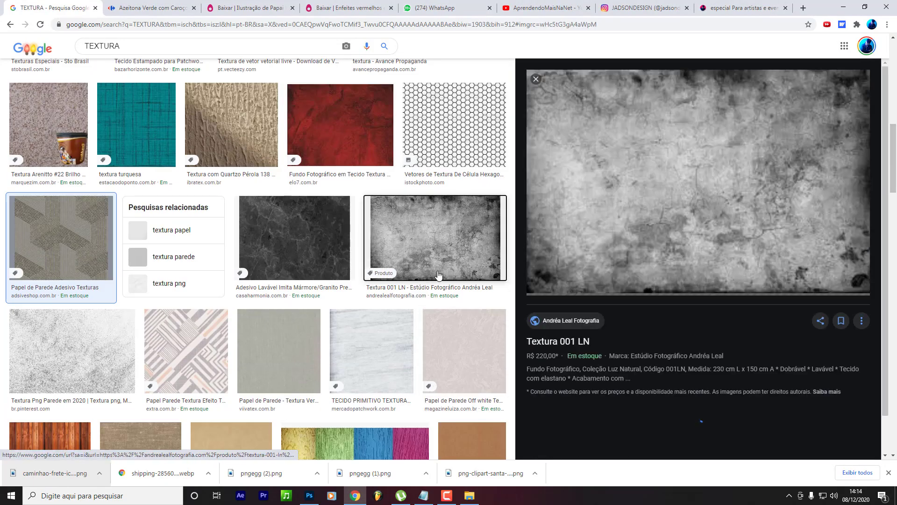
right_click(714, 177)
left_click(748, 284)
left_click(309, 495)
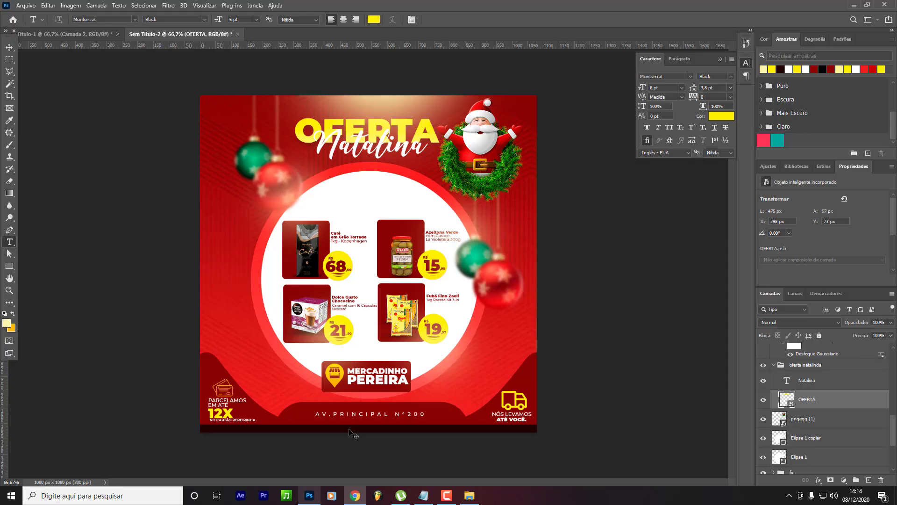
key("ctrl+v")
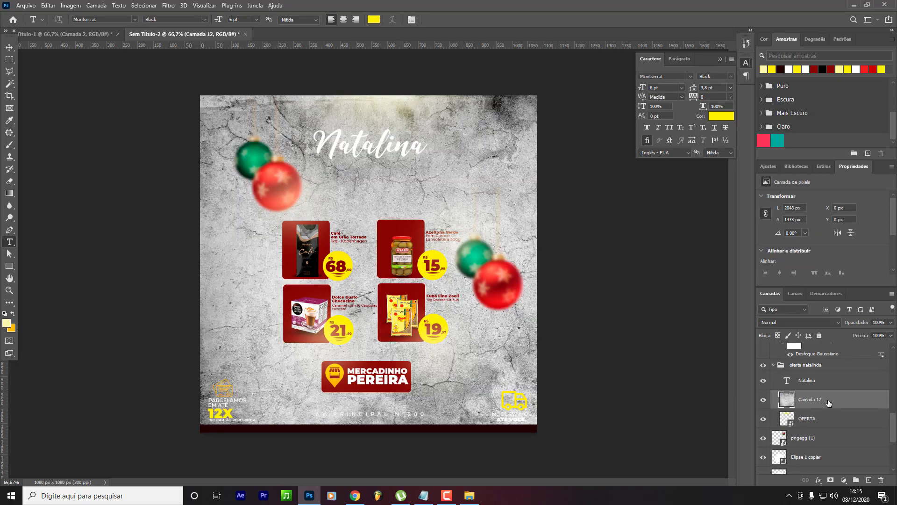
Clip the grunge texture to the OFERTA layer and scale it down to about 475 px wide over the title.
right_click(829, 403)
left_click(814, 184)
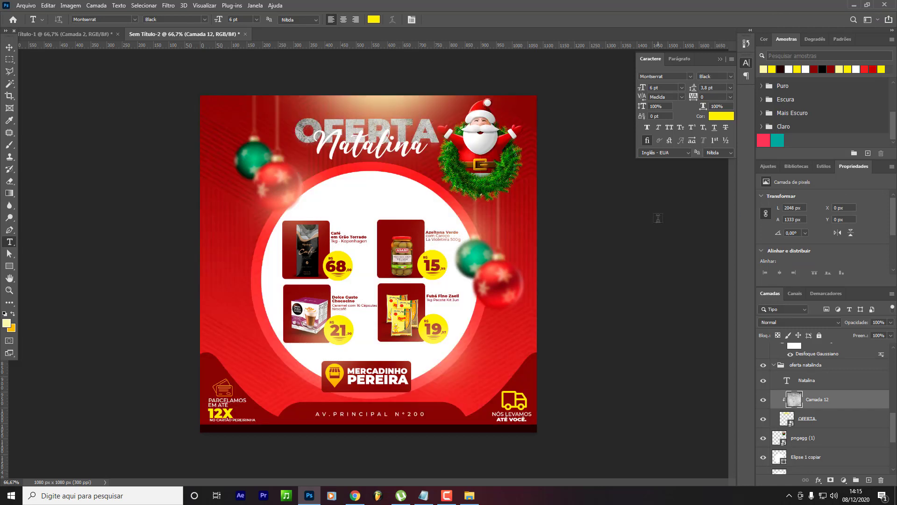
key("ctrl+t")
left_click_drag(525, 95, 386, 106)
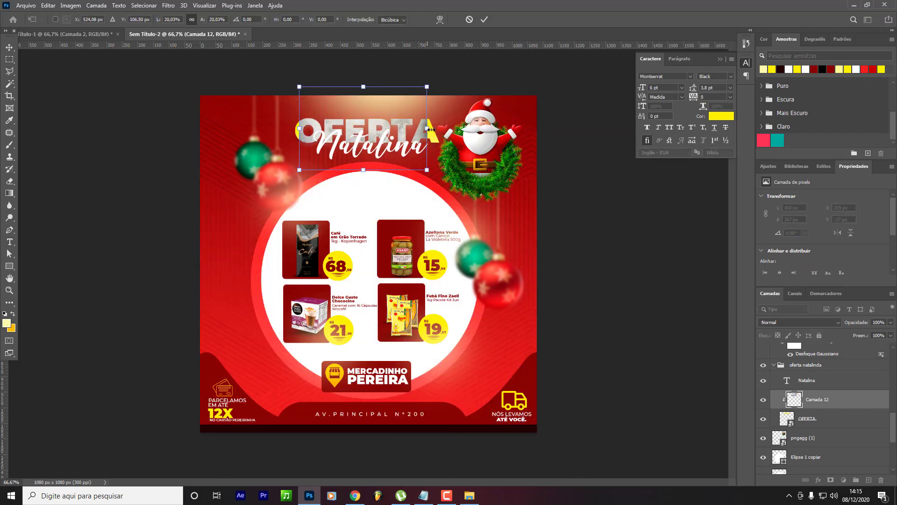
left_click_drag(431, 129, 421, 149)
key("Return")
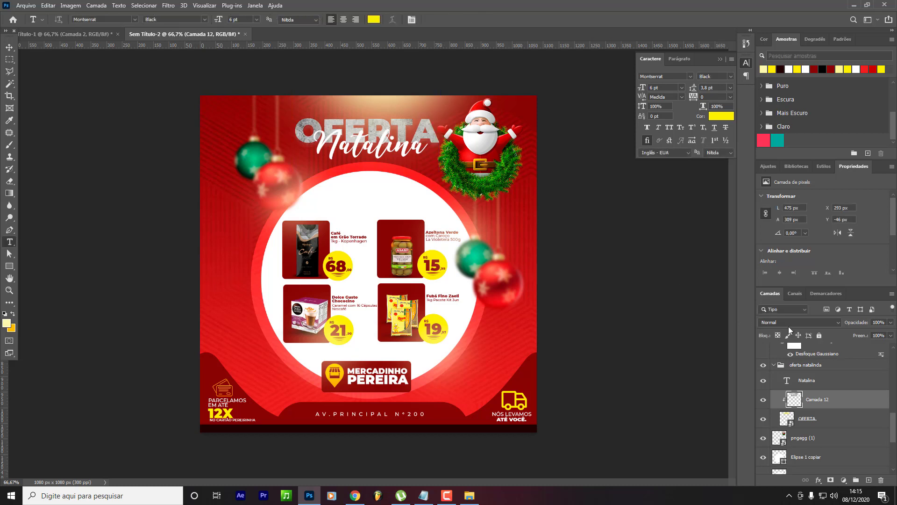
Set the grunge texture layer's blend mode to Luz Direta (Hard Light).
left_click(790, 322)
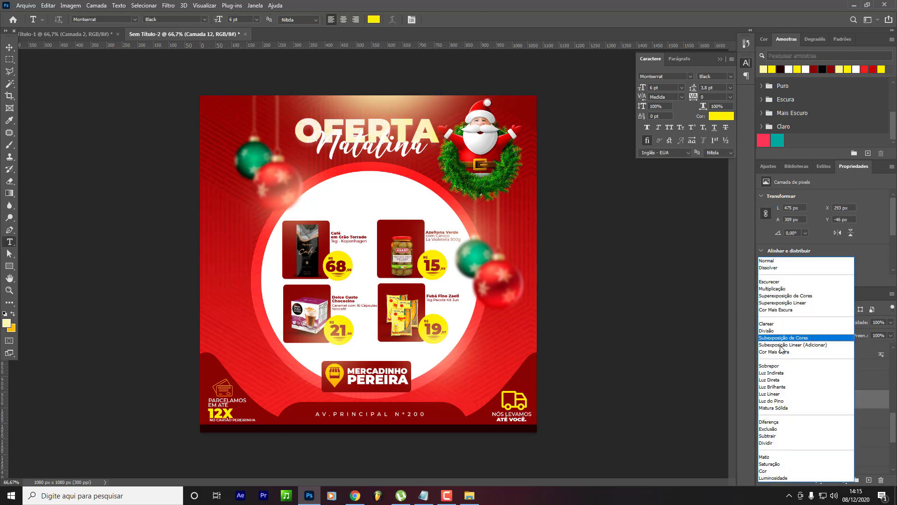
left_click(787, 380)
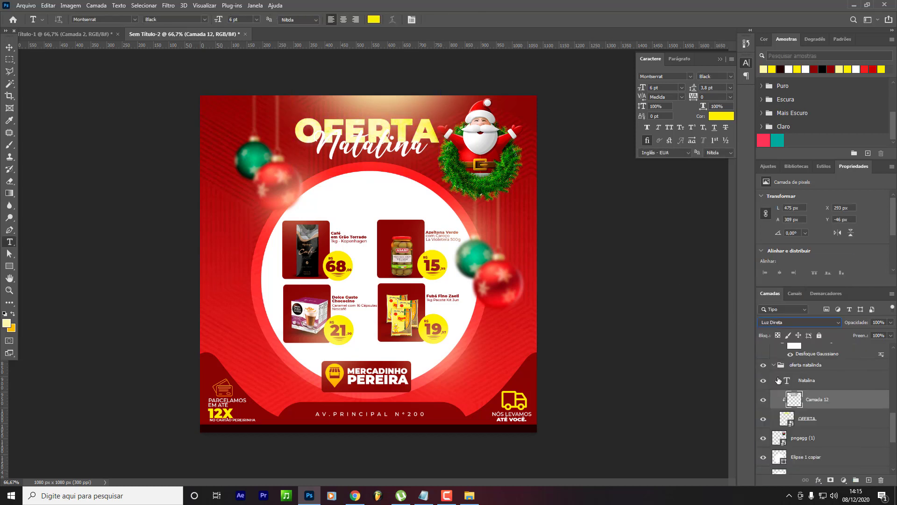
left_click(789, 323)
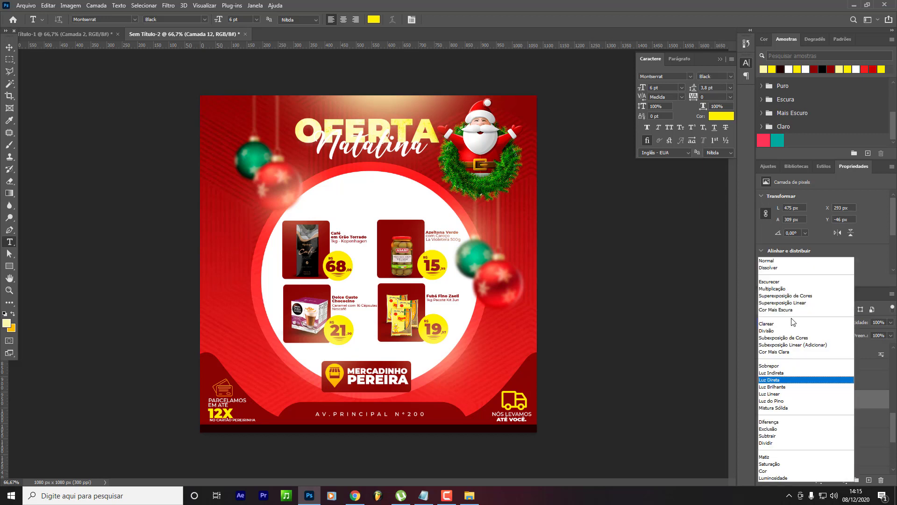
left_click(793, 380)
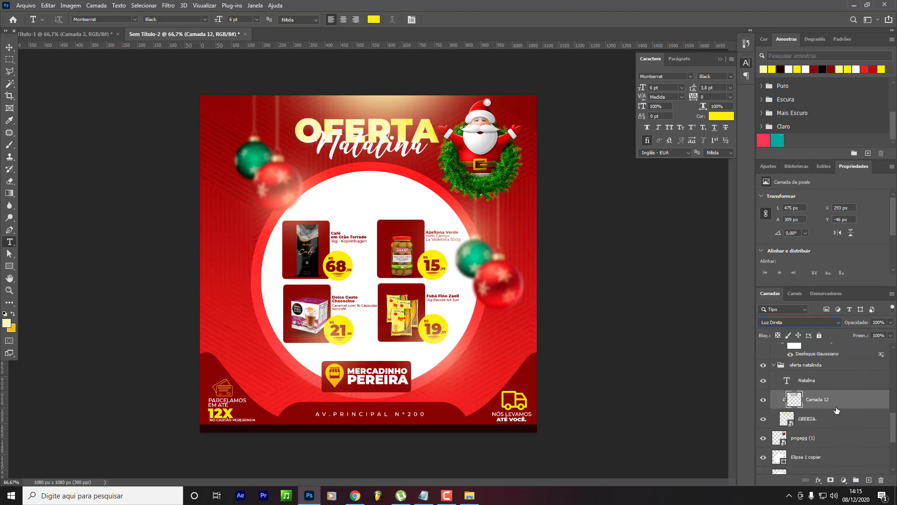
left_click(9, 47)
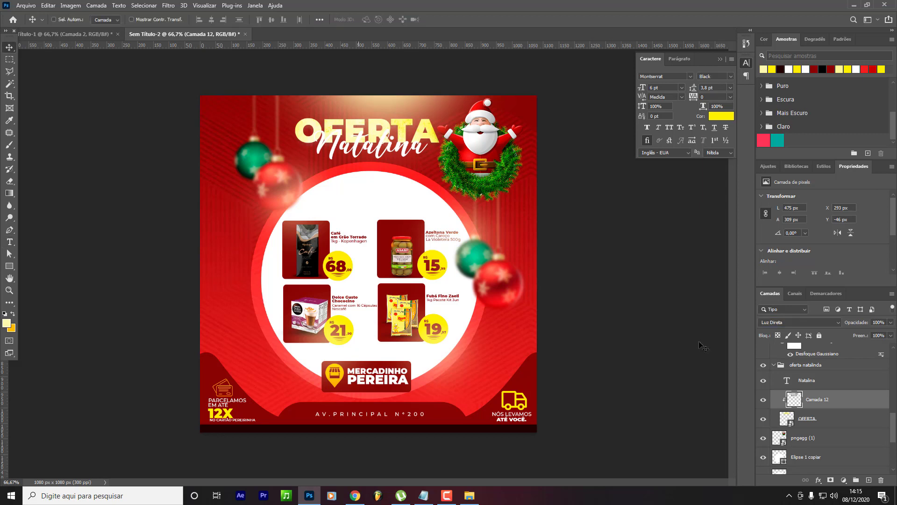
Add a Hue/Saturation adjustment clipped to the OFERTA layer with saturation +100 and lightness -30.
left_click(836, 427)
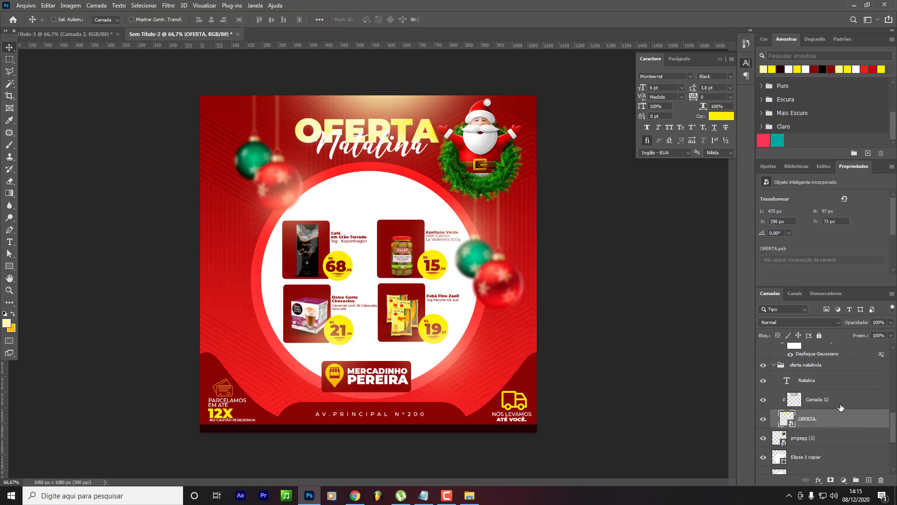
left_click(840, 405)
left_click(836, 420)
left_click(844, 480)
left_click(859, 401)
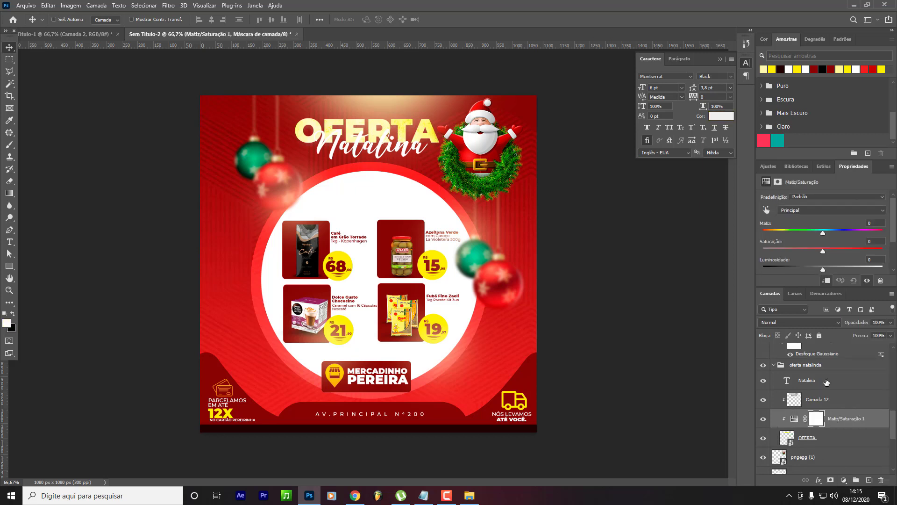
mouse_move(823, 271)
left_mouse_down()
mouse_move(799, 271)
mouse_move(815, 271)
left_mouse_up()
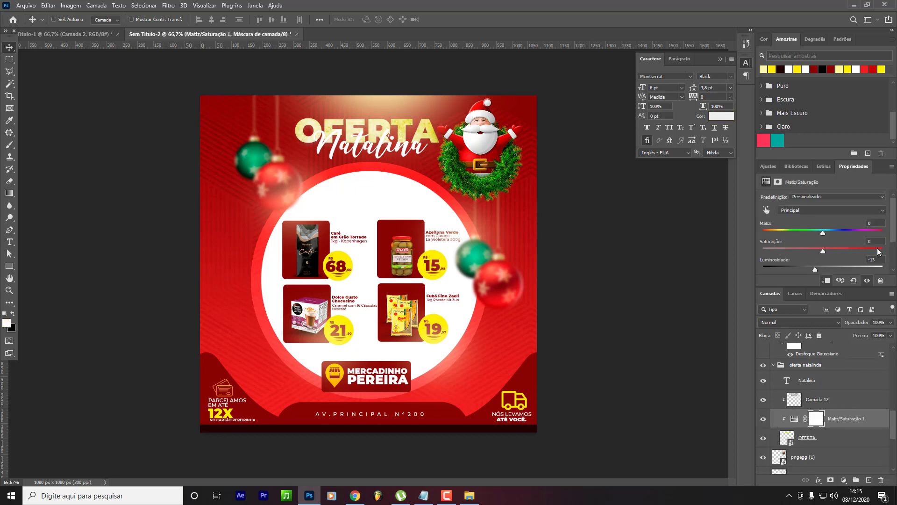
mouse_move(804, 268)
left_mouse_down()
mouse_move(795, 268)
mouse_move(805, 268)
left_mouse_up()
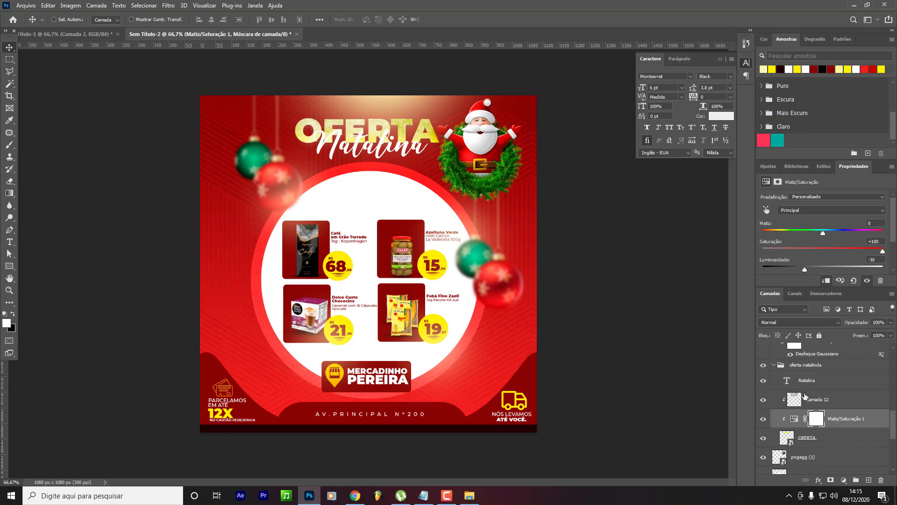
Delete the grunge texture layer and the Hue/Saturation adjustment above the OFERTA layer.
left_click(818, 402)
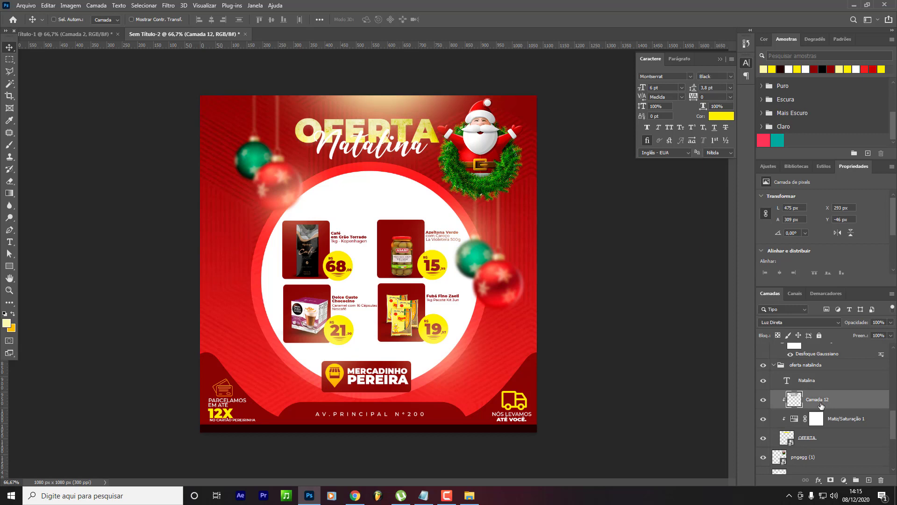
key("Delete")
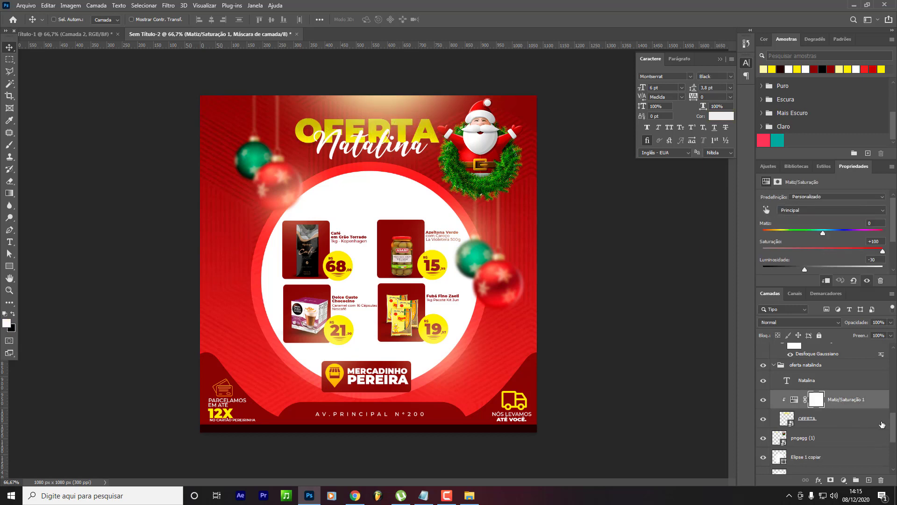
key("Delete")
key("Delete")
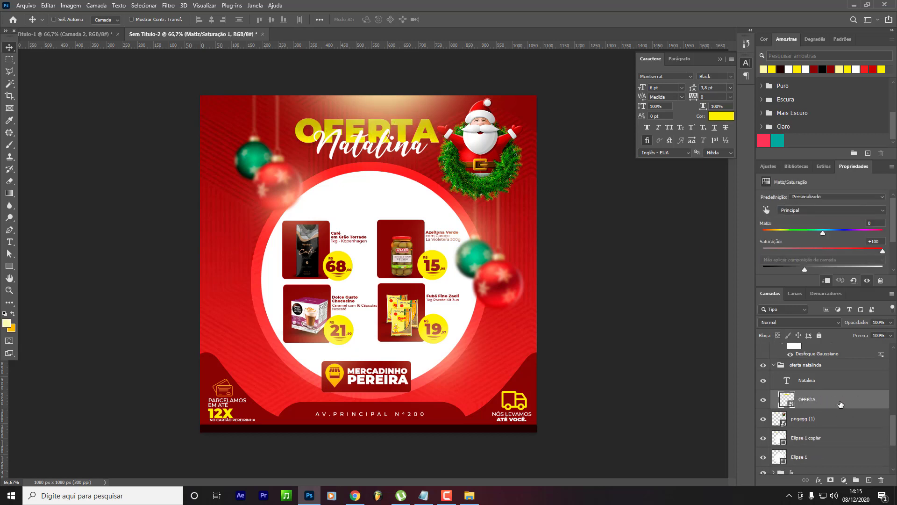
Check the layout with the guides briefly shown and select the painted light layer at the top of the stack.
scroll(844, 388, "up", 5)
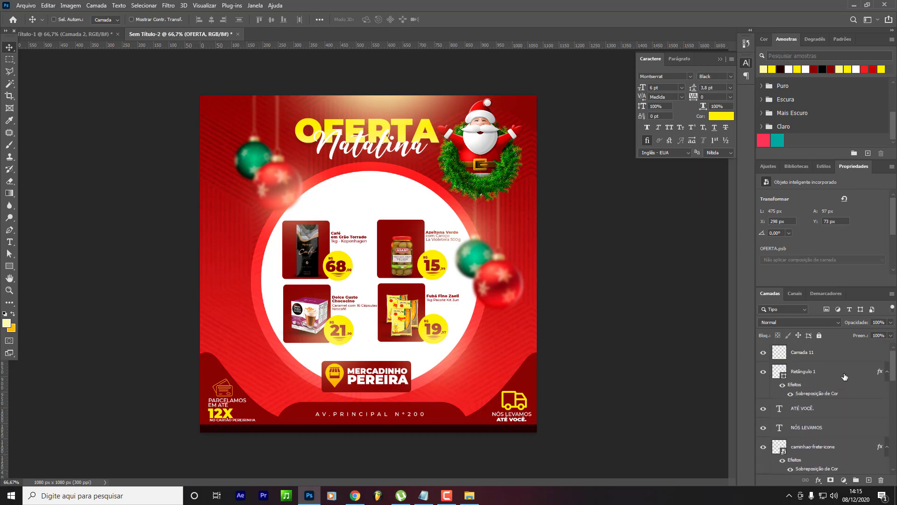
key("ctrl+semicolon")
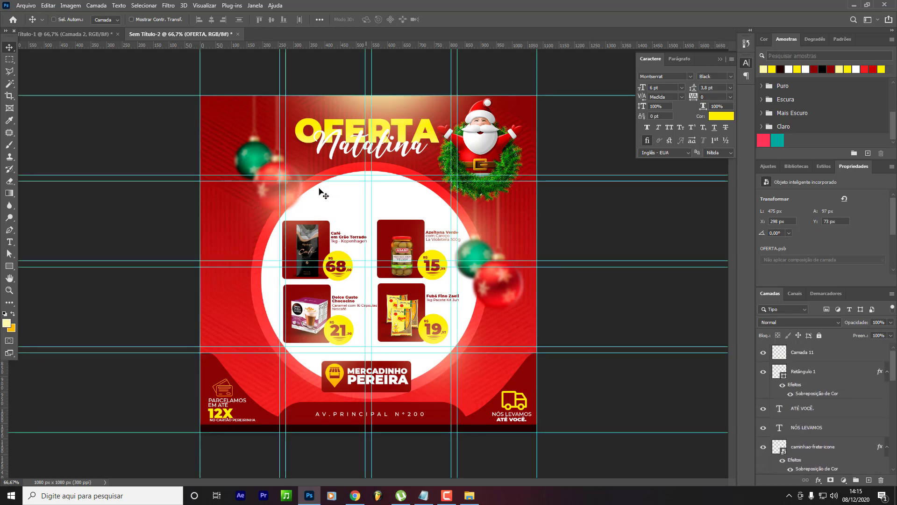
key("ctrl+semicolon")
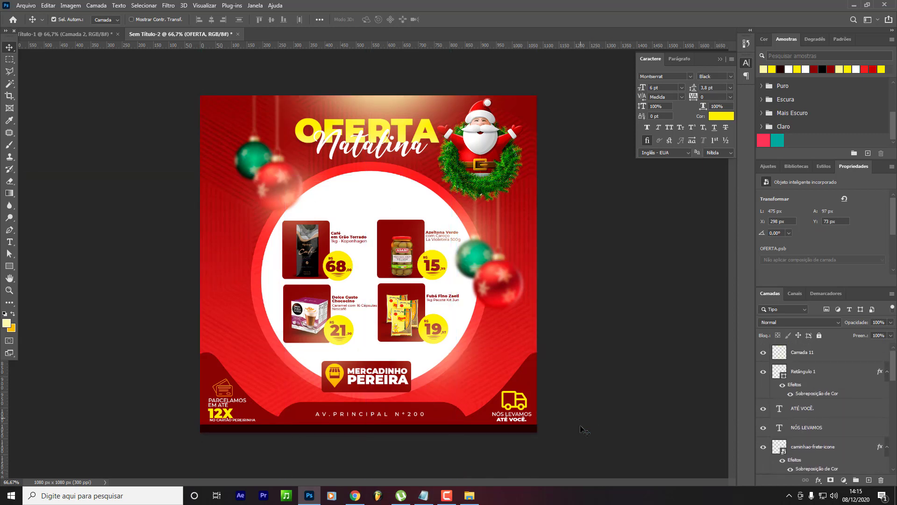
left_click(817, 357)
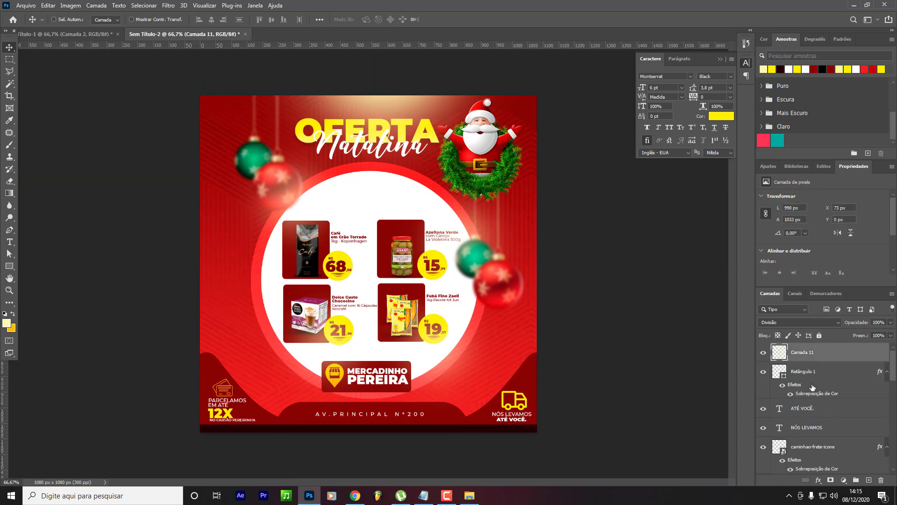